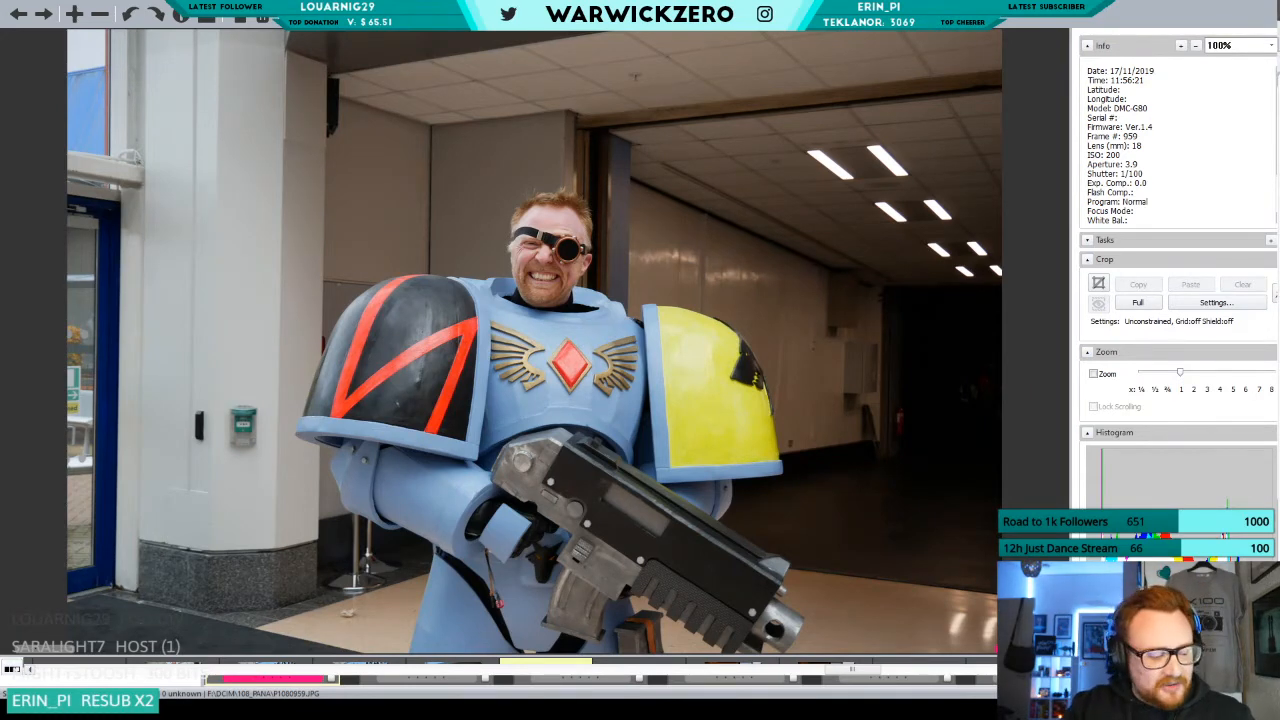
Review the full-size cosplay photos from the blue-armoured marine, P1080959, through to the first Predator shot, P1080968.
key("Right")
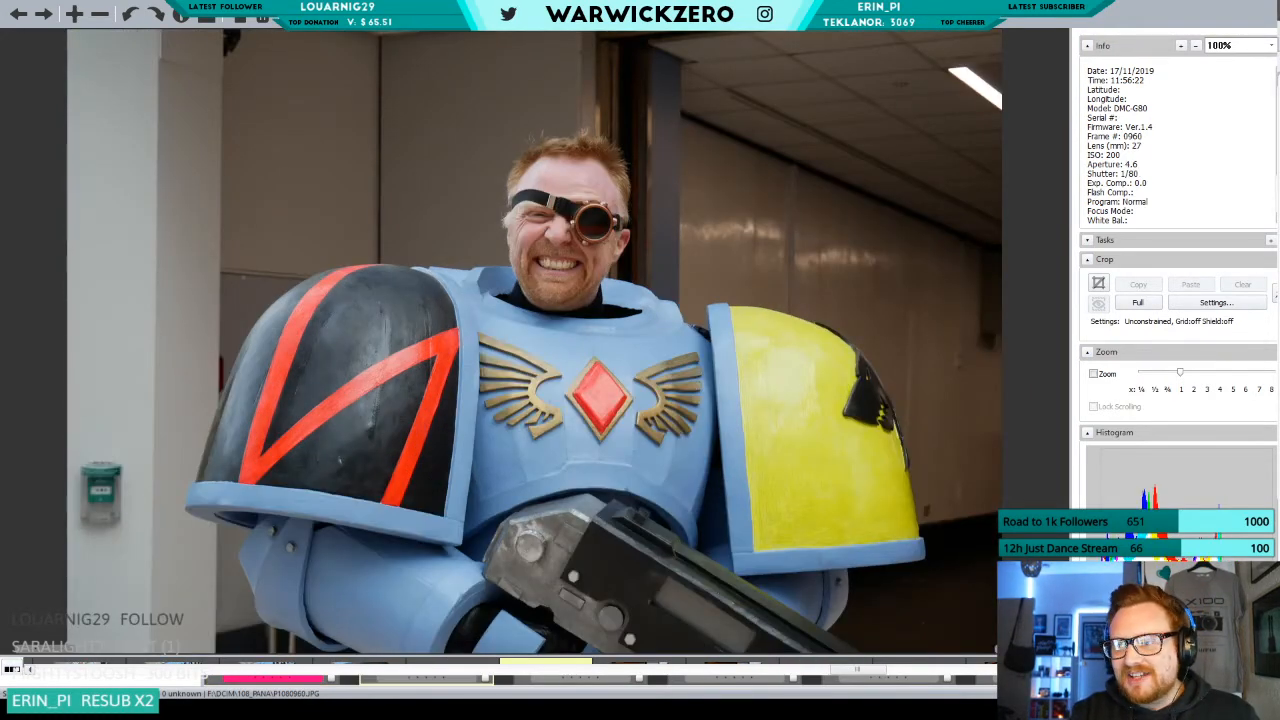
key("Right")
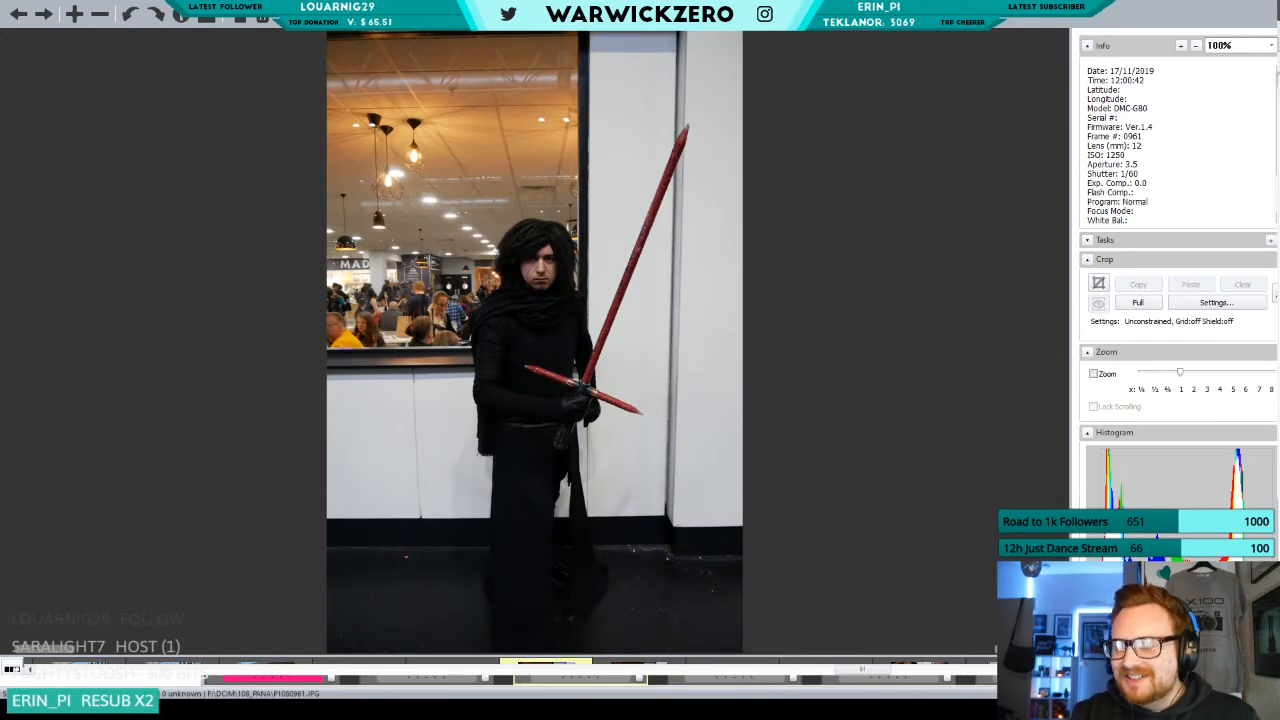
key("Right")
key("Right")
key("Right")
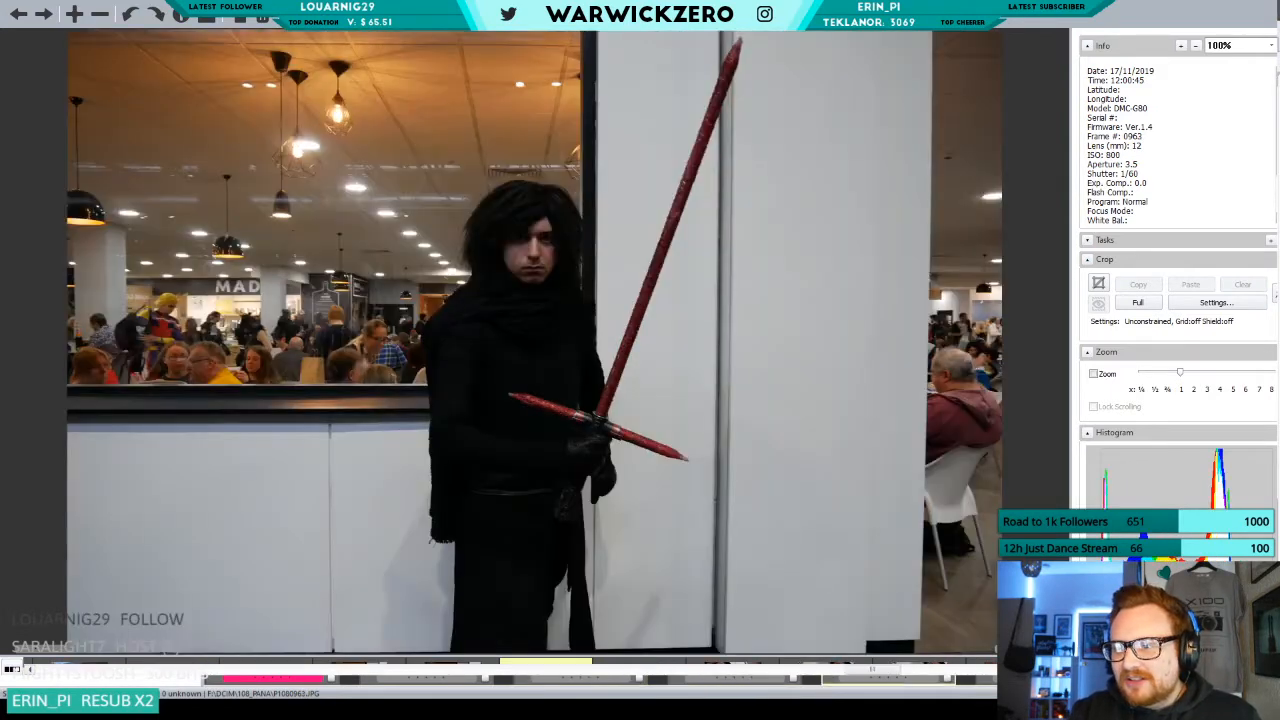
key("Right")
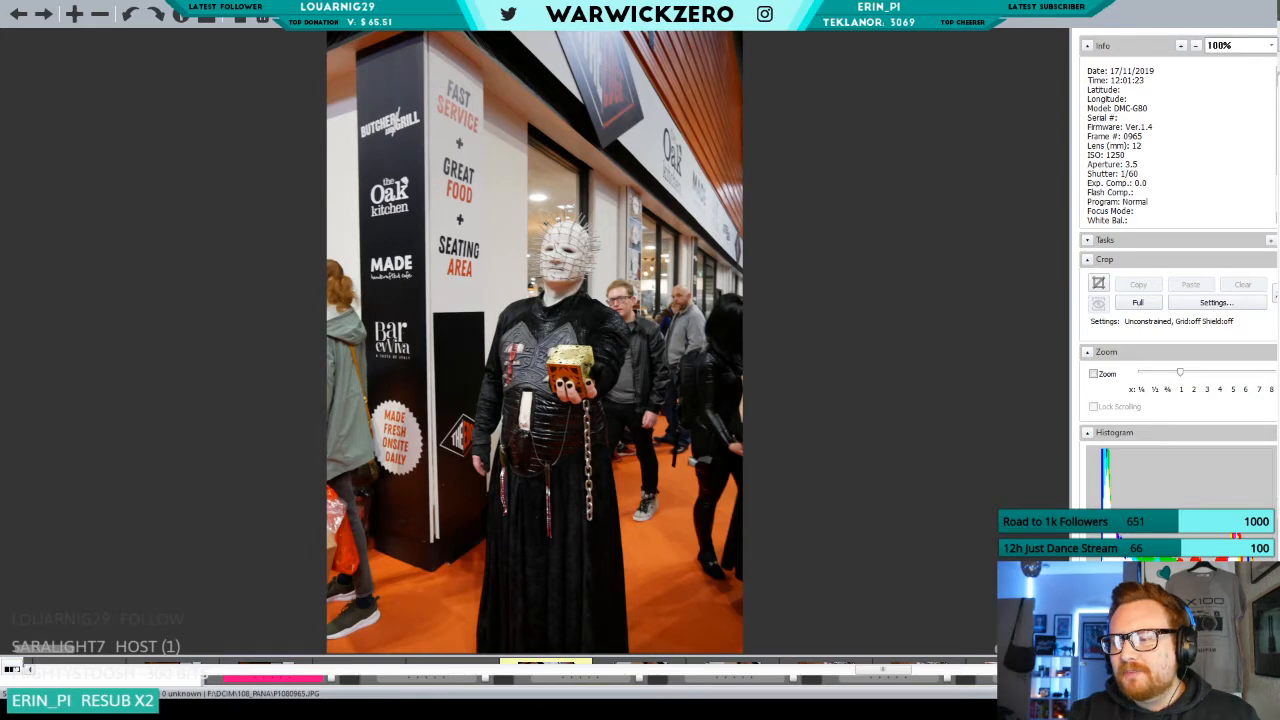
key("Right")
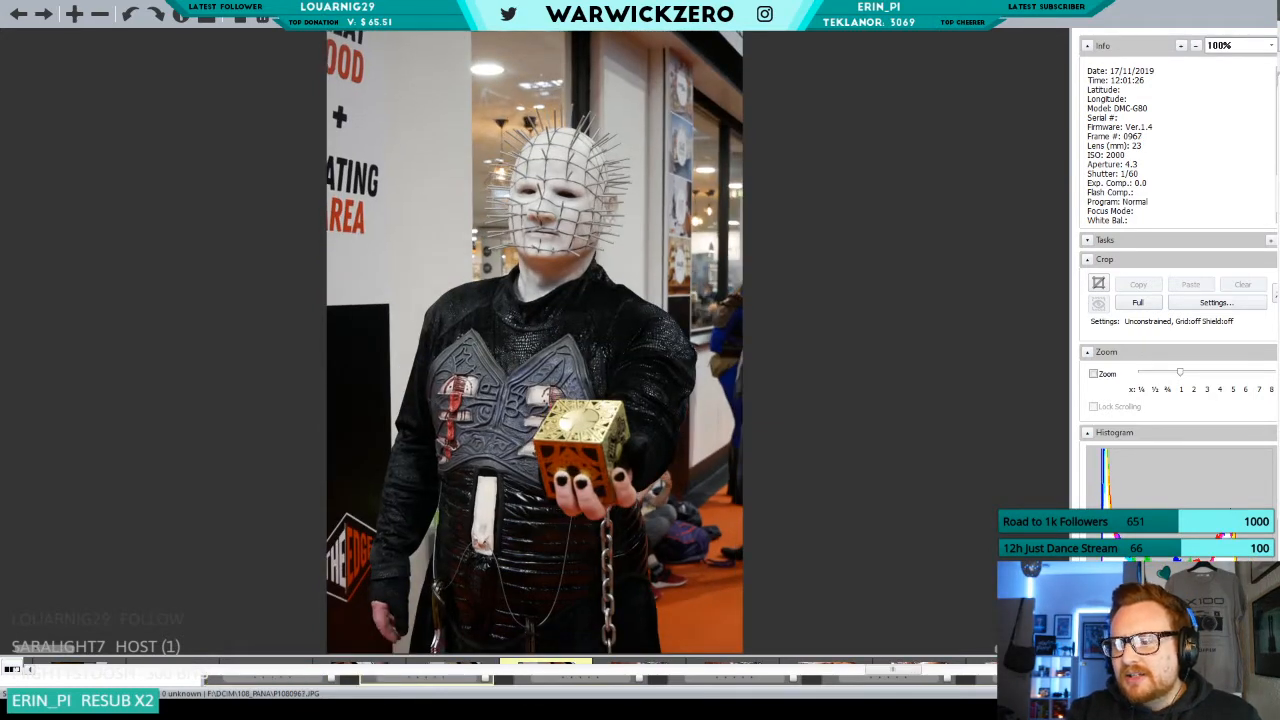
key("Right")
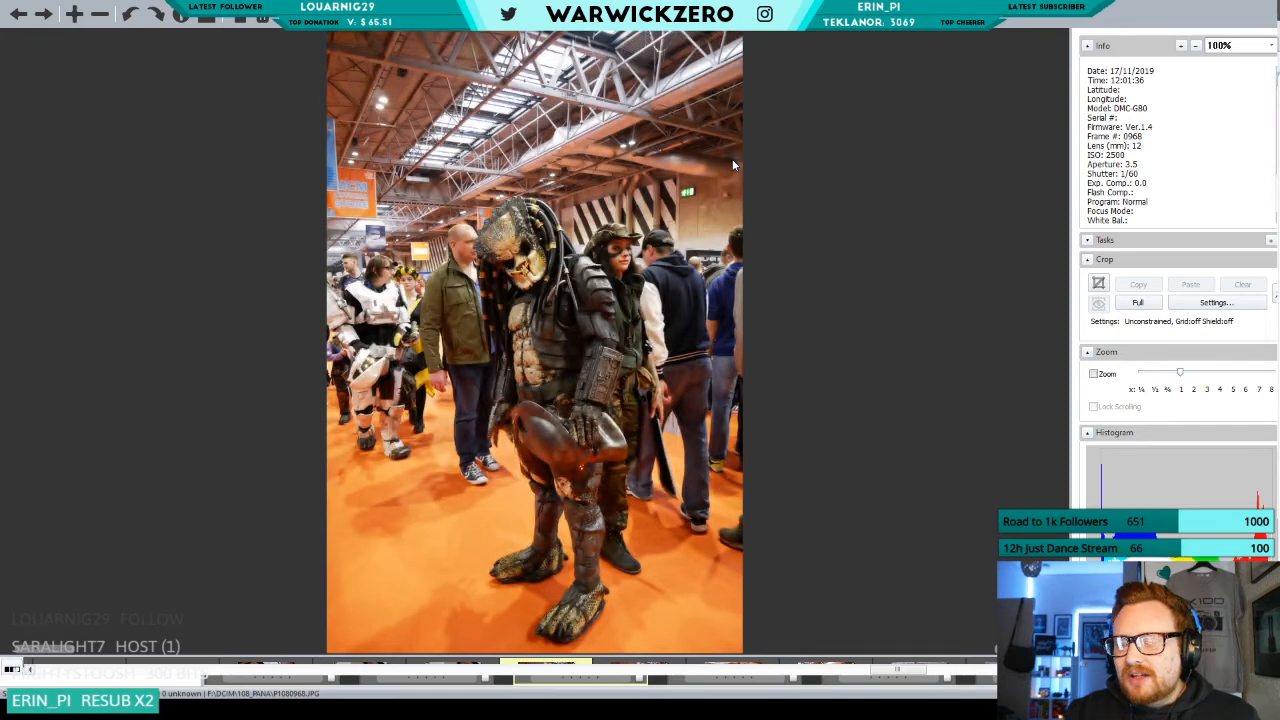
Compare the Predator photos and continue reviewing through to the armoured bounty hunter photo P1080975.
key("Right")
key("Right")
key("Right")
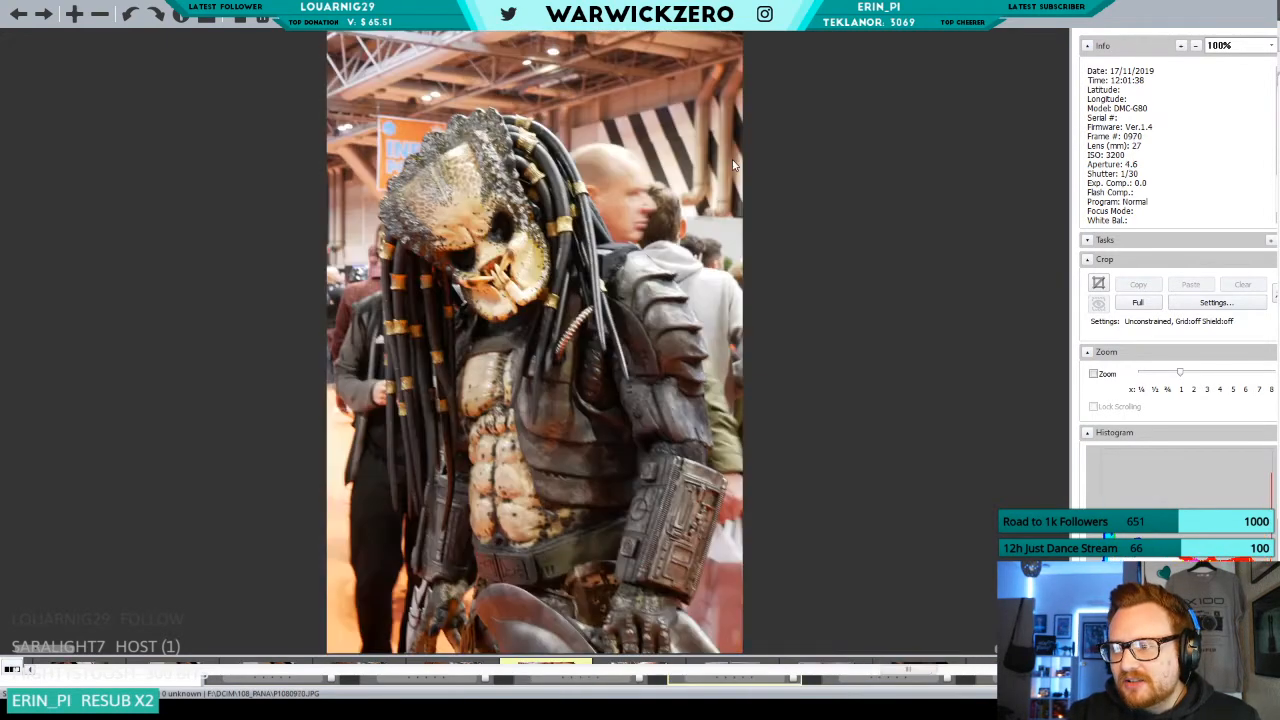
key("Right")
key("Right")
key("Right")
key("Right")
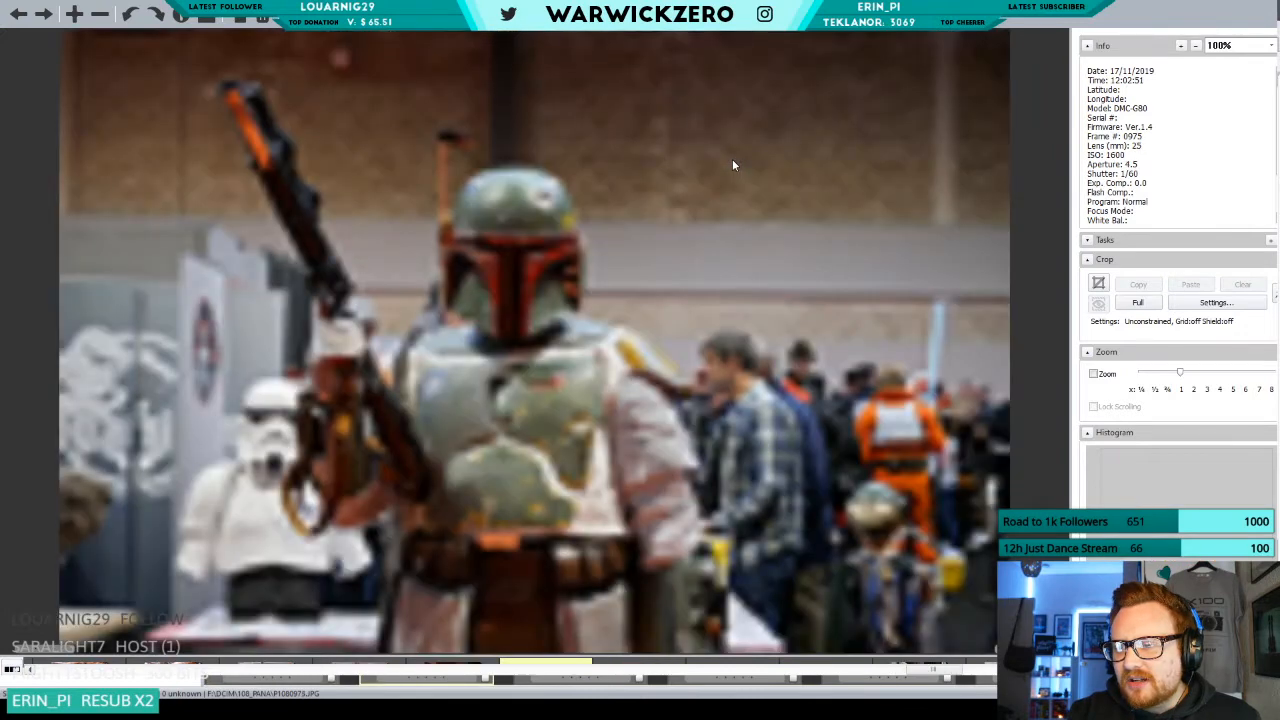
Examine the zombie attack photos and the long-haired masked figure's portraits through to P1080981.
key("Right")
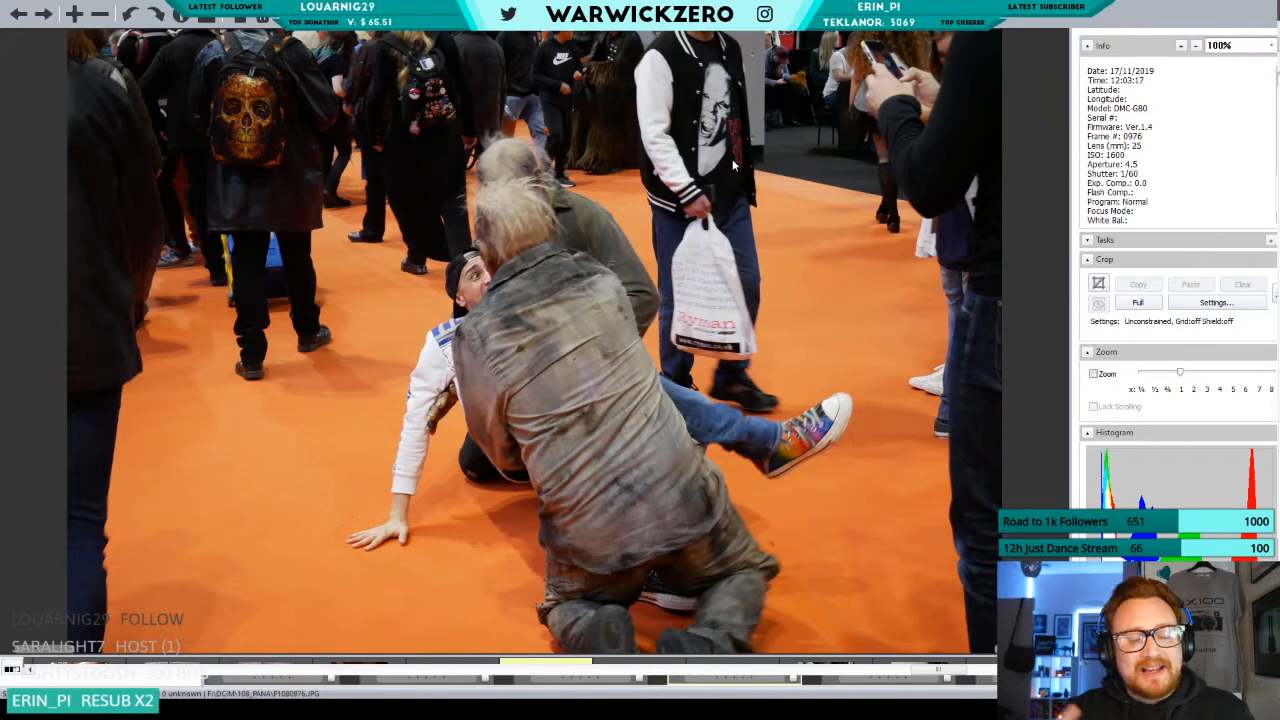
key("Right")
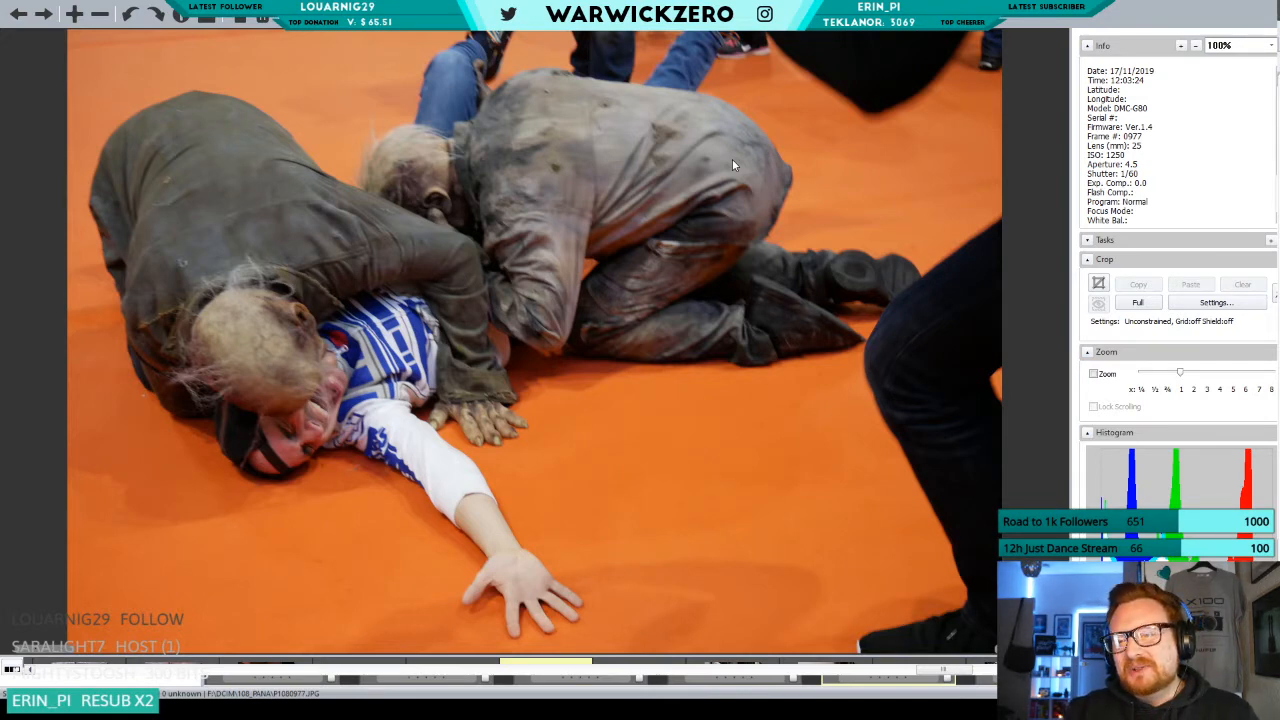
key("Right")
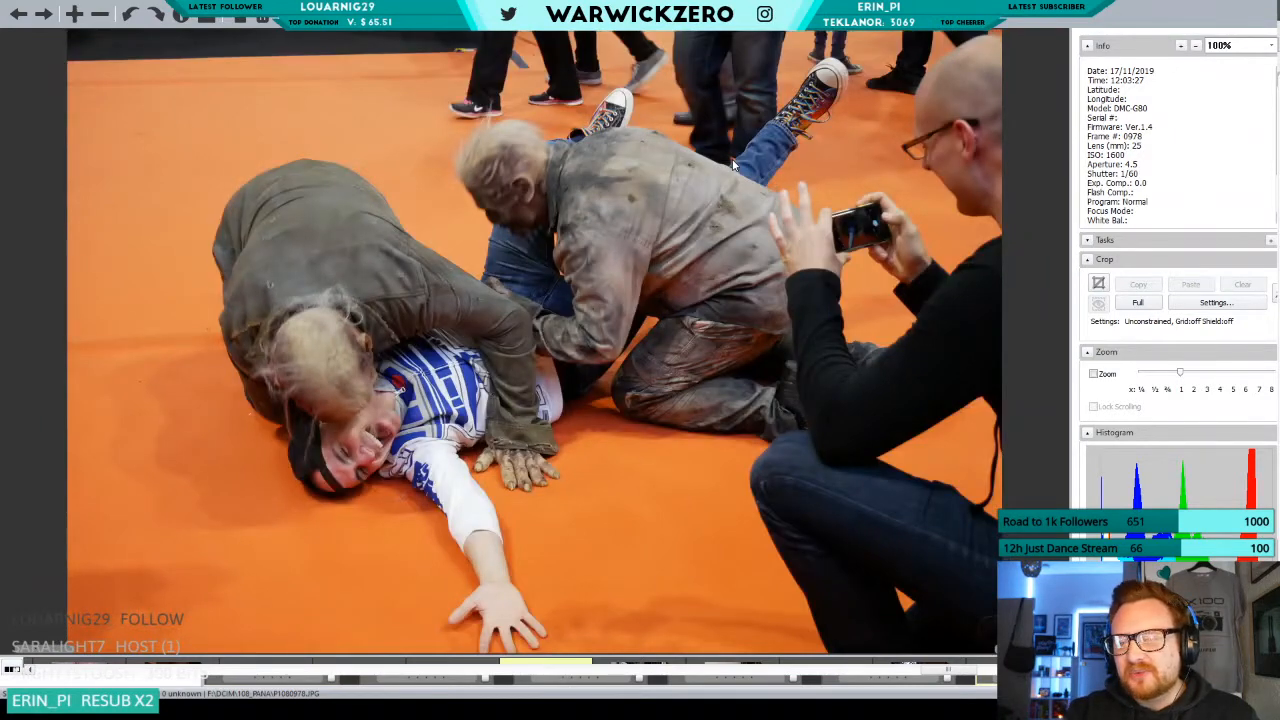
key("Right")
key("Right")
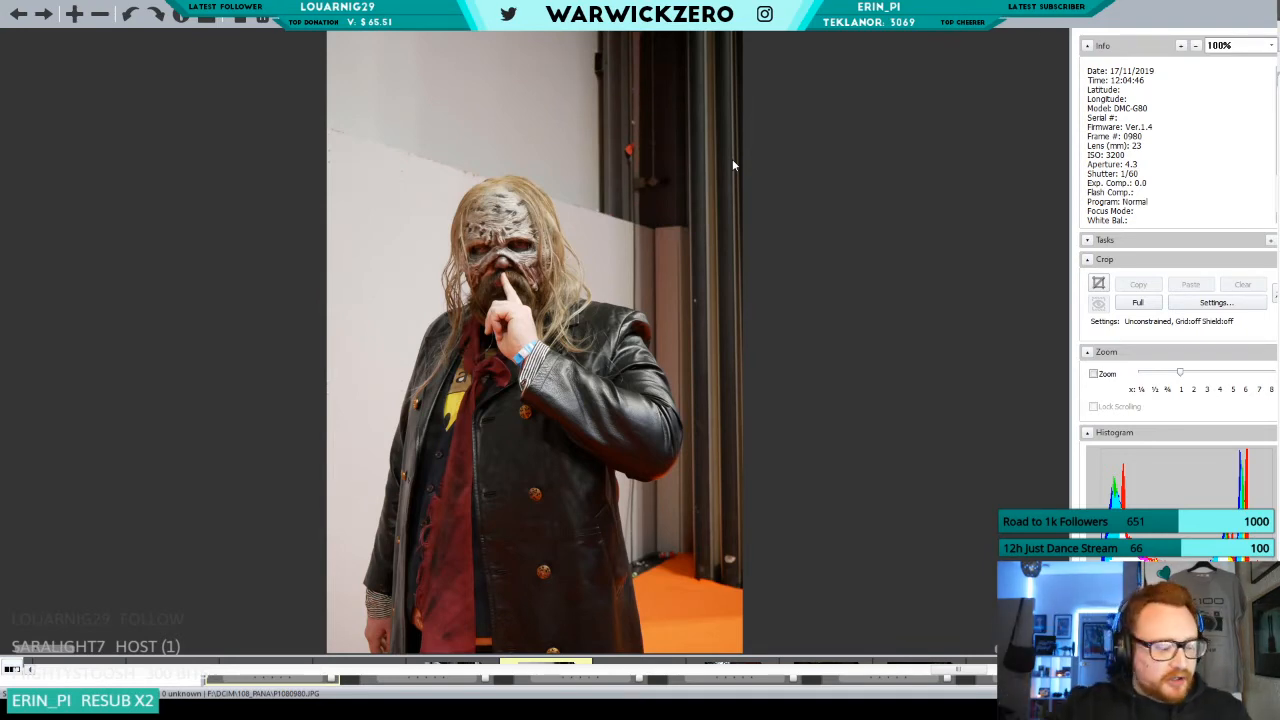
key("Right")
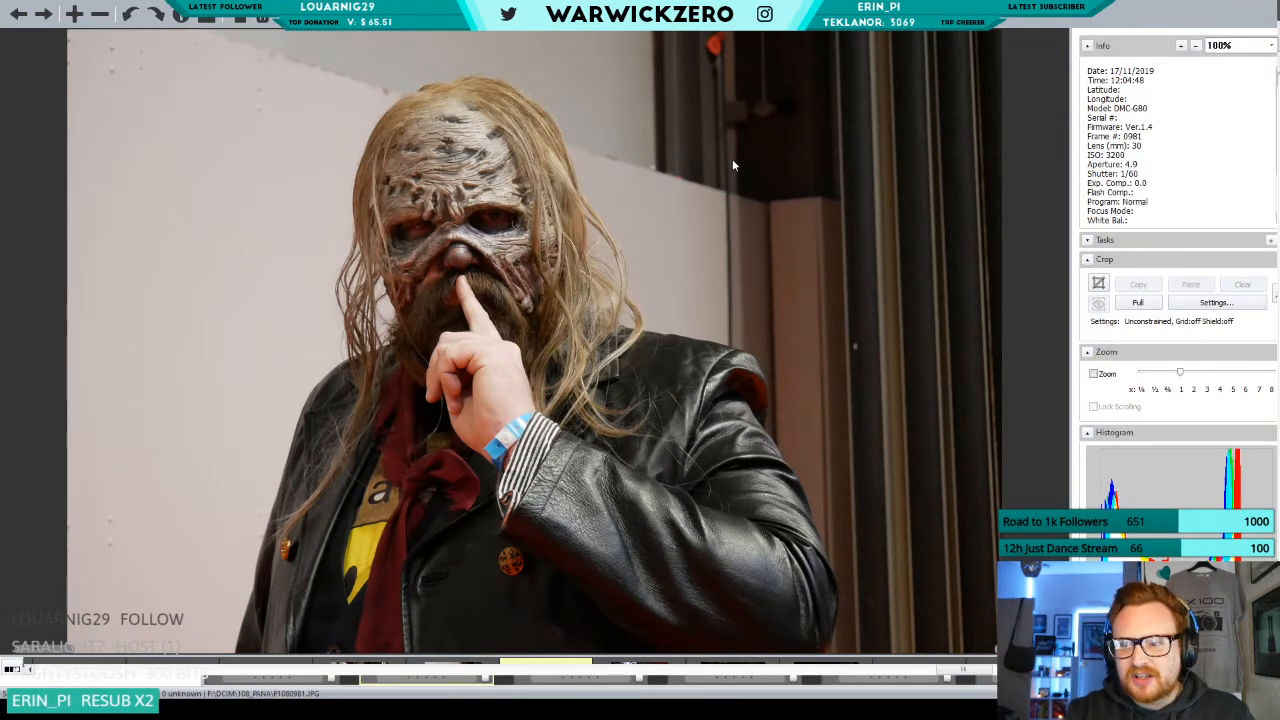
Review the photos of the cosplayer with the lit bucket helmet, including the face-off with the white-helmeted racer.
key("Right")
key("Right")
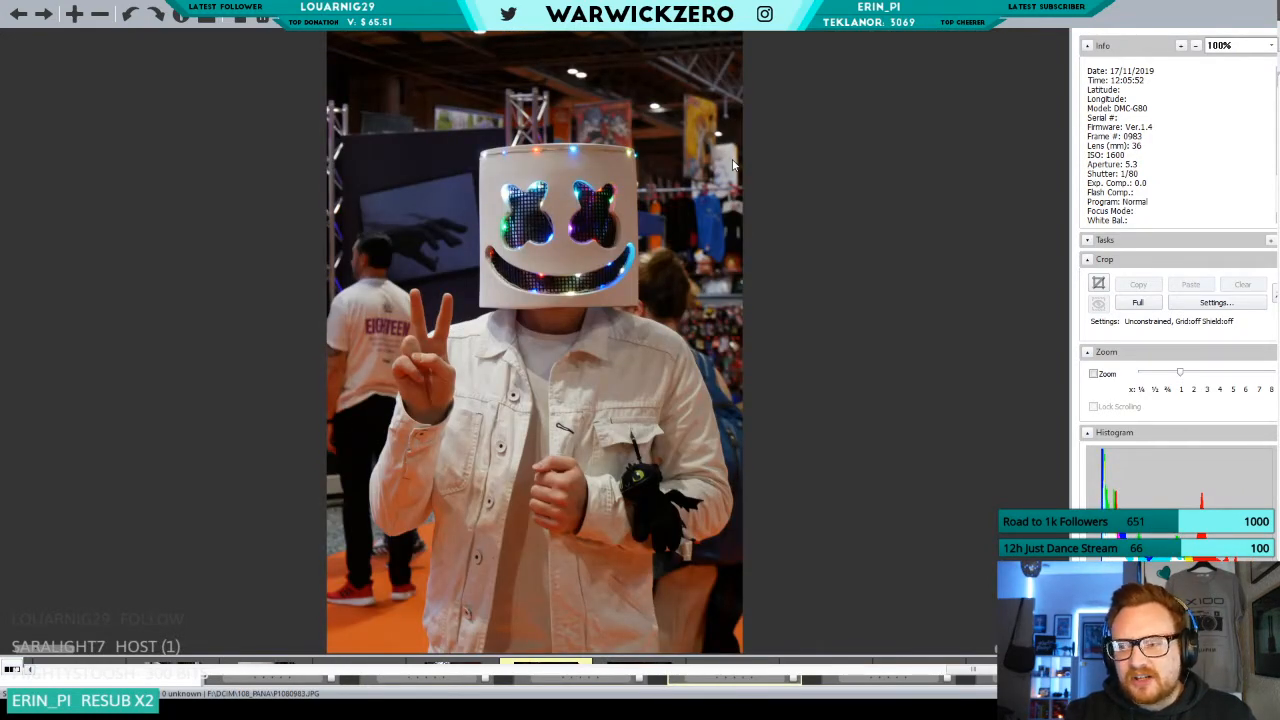
key("Right")
key("Right")
key("Right")
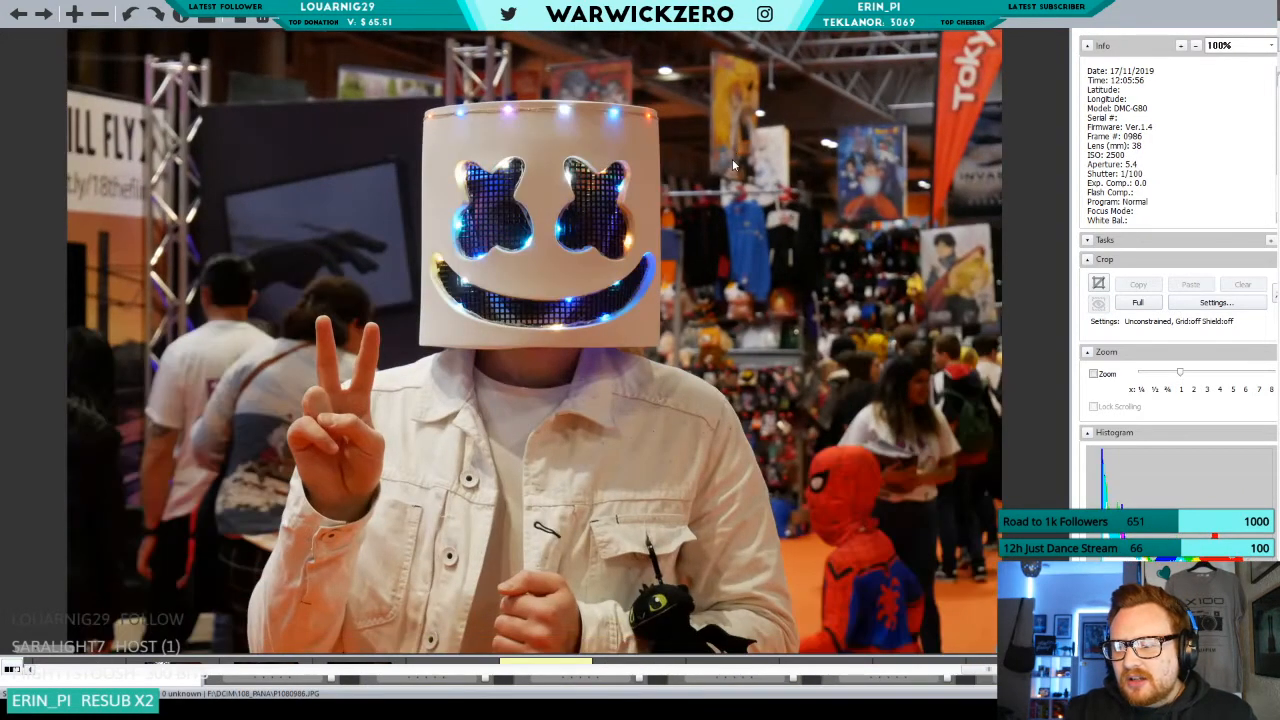
key("Right")
key("Right")
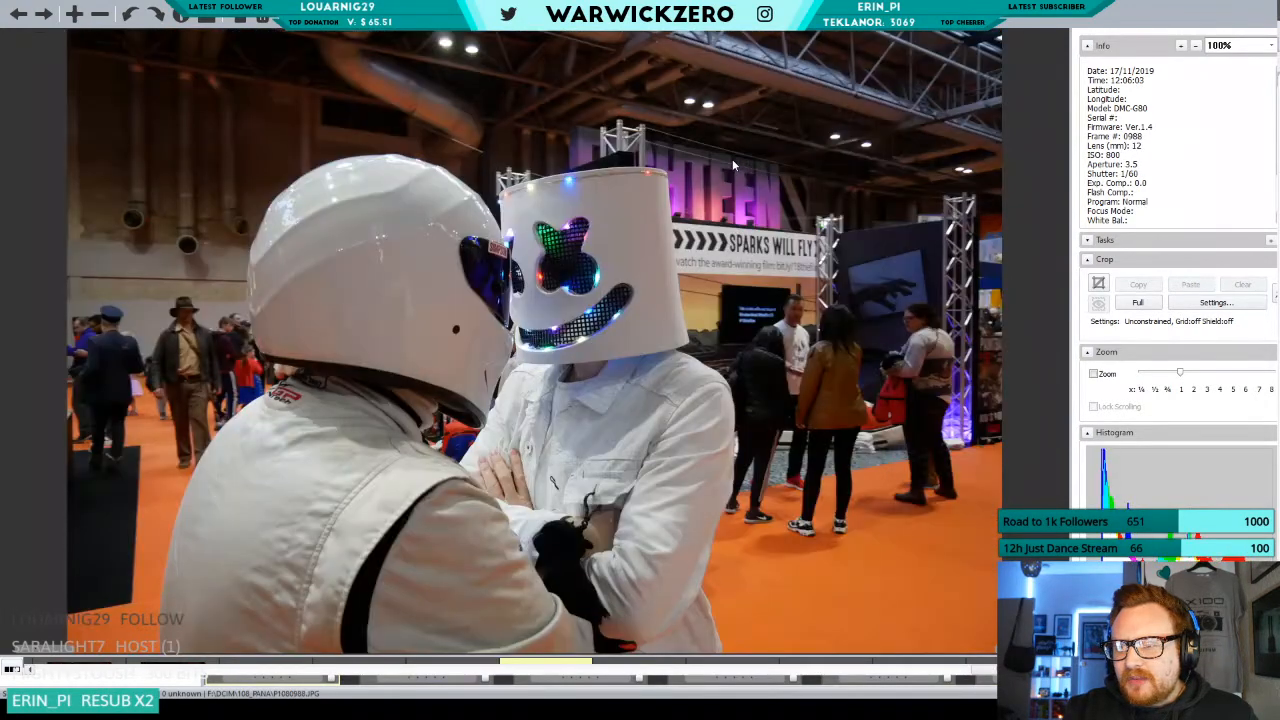
key("Right")
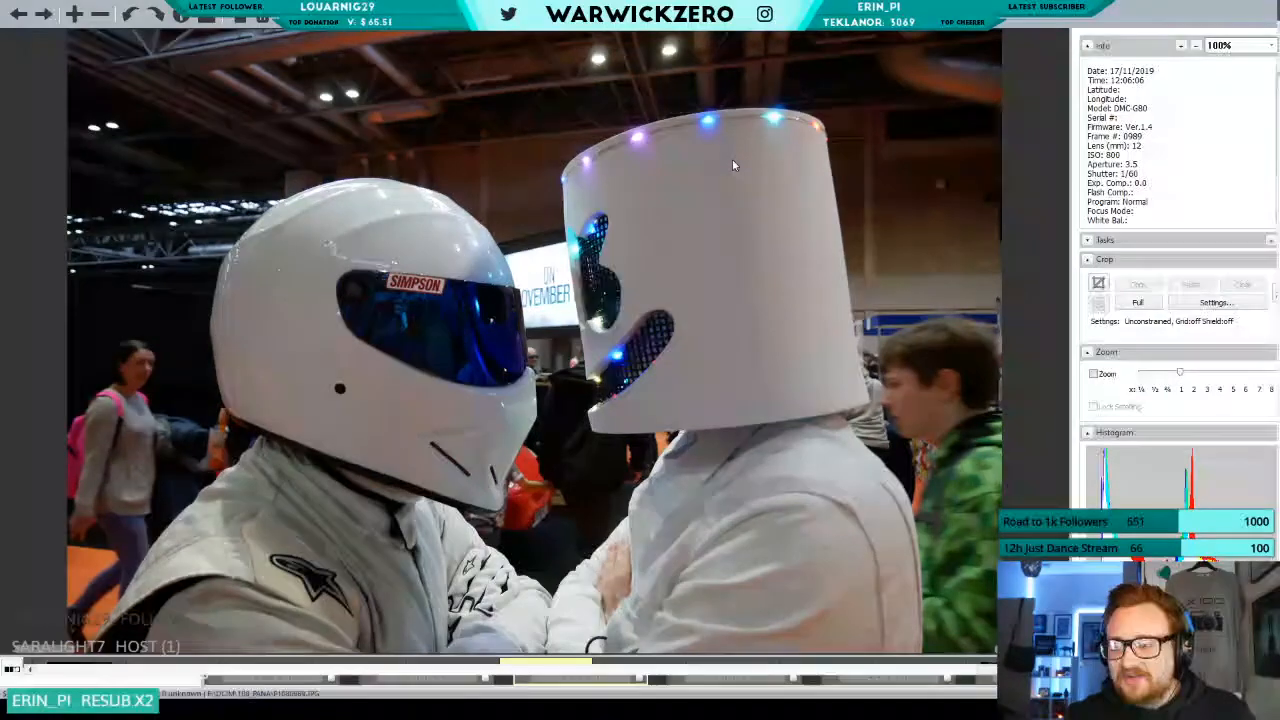
key("Right")
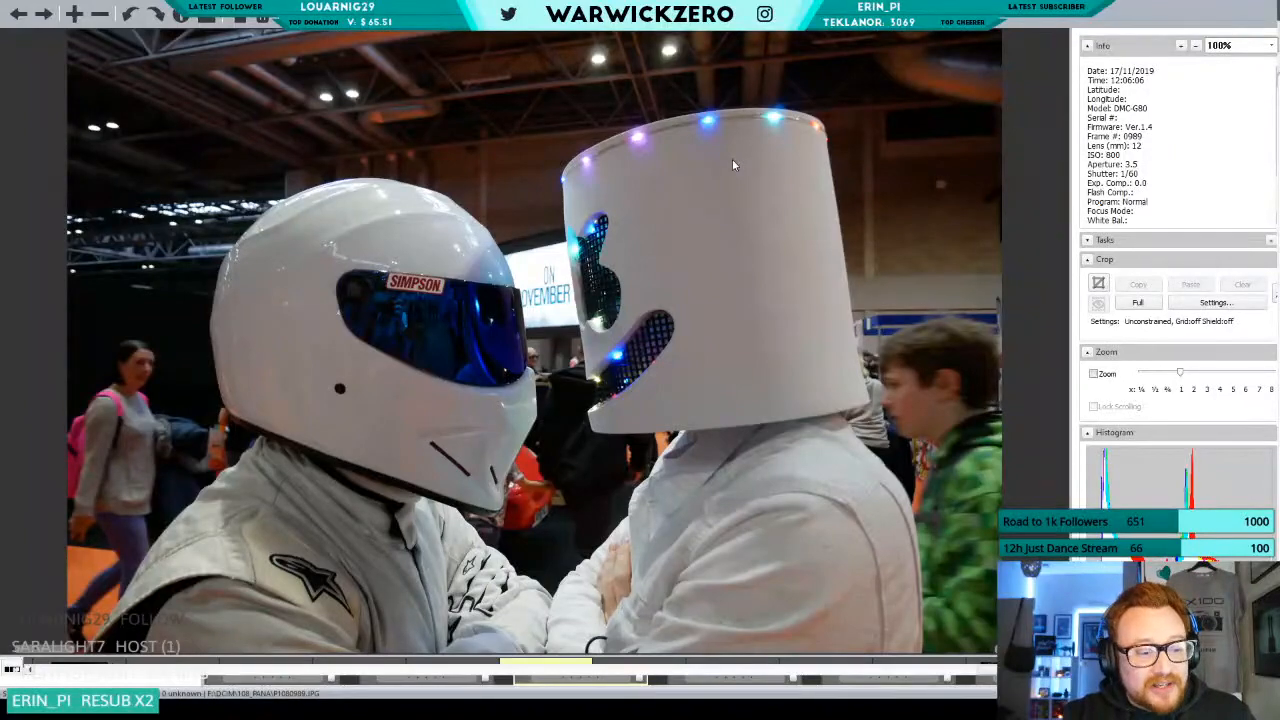
key("Right")
key("Right")
key("Right")
key("Right")
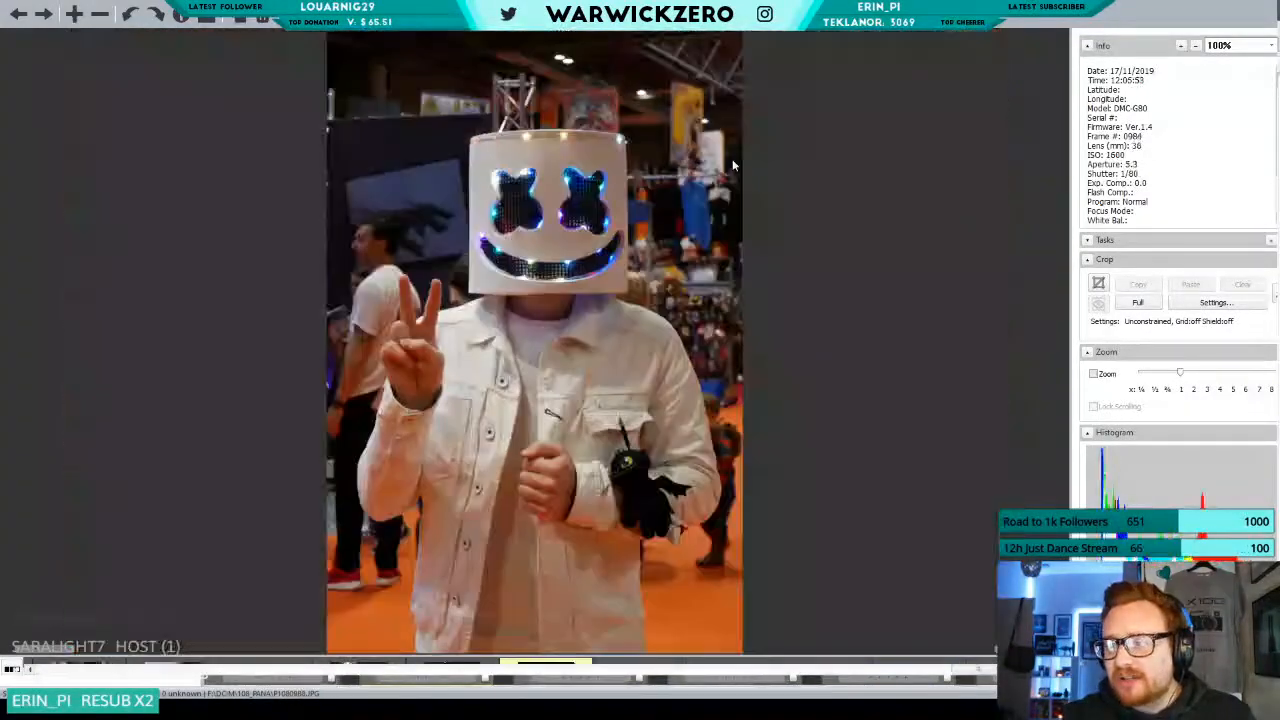
Go back through the bucket-helmet series and mark the close-up face-off photo P1080989 with the pink colour label.
key("Left")
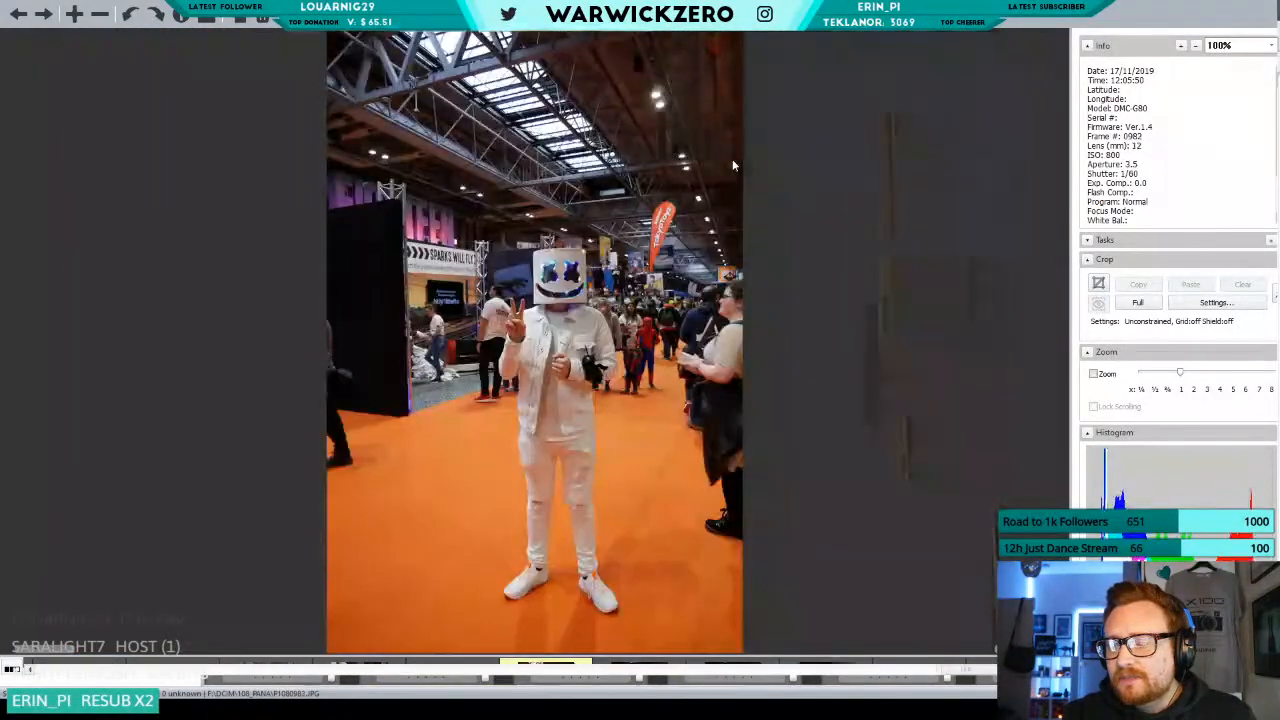
key("Left")
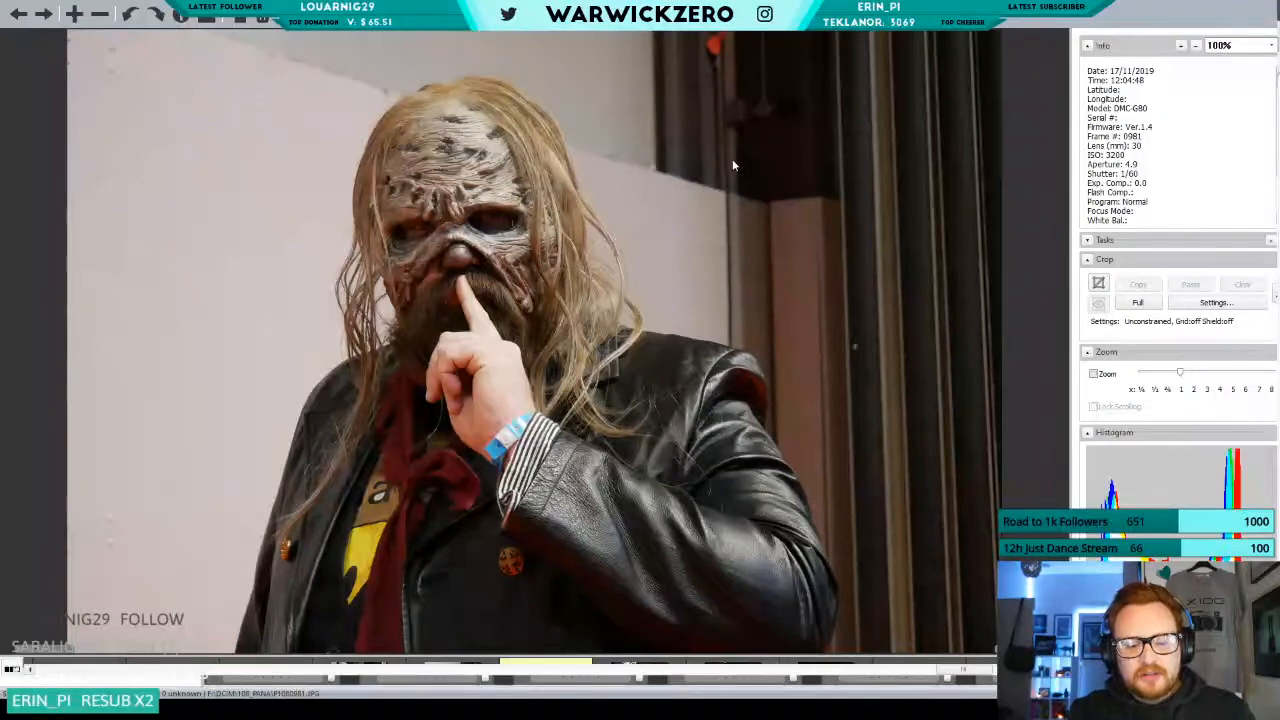
key("Right")
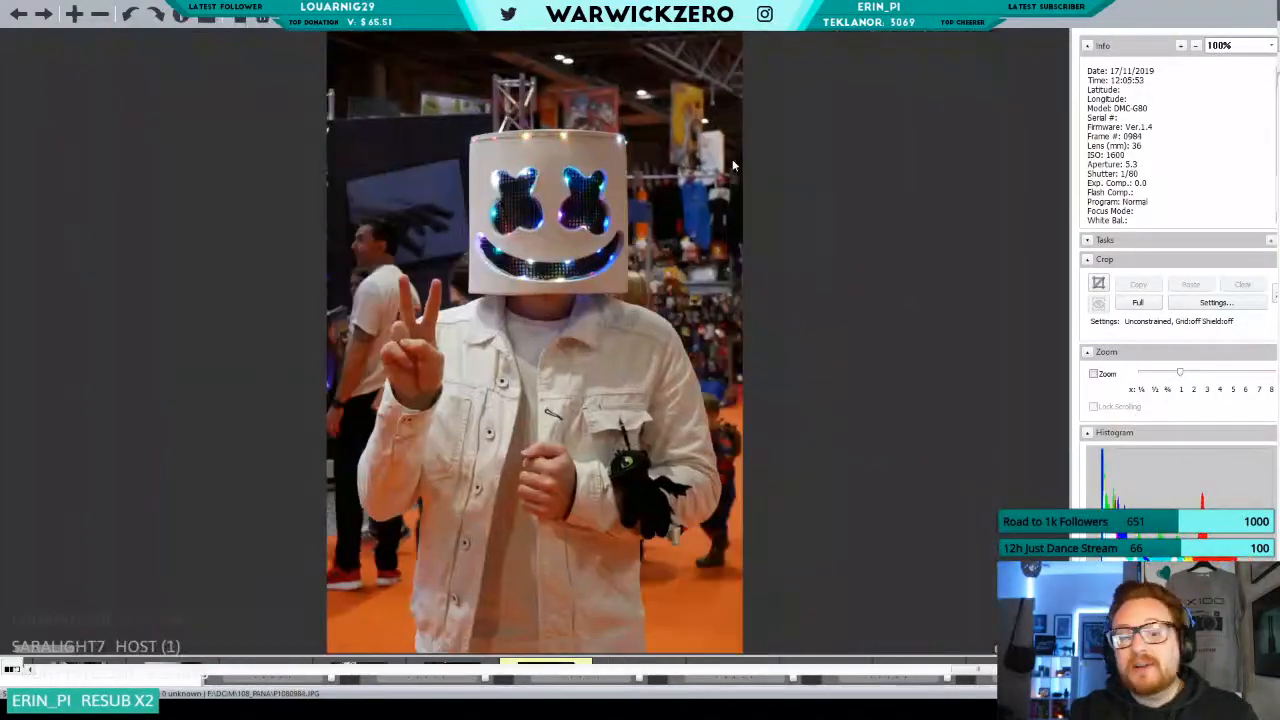
key("Right")
key("Right")
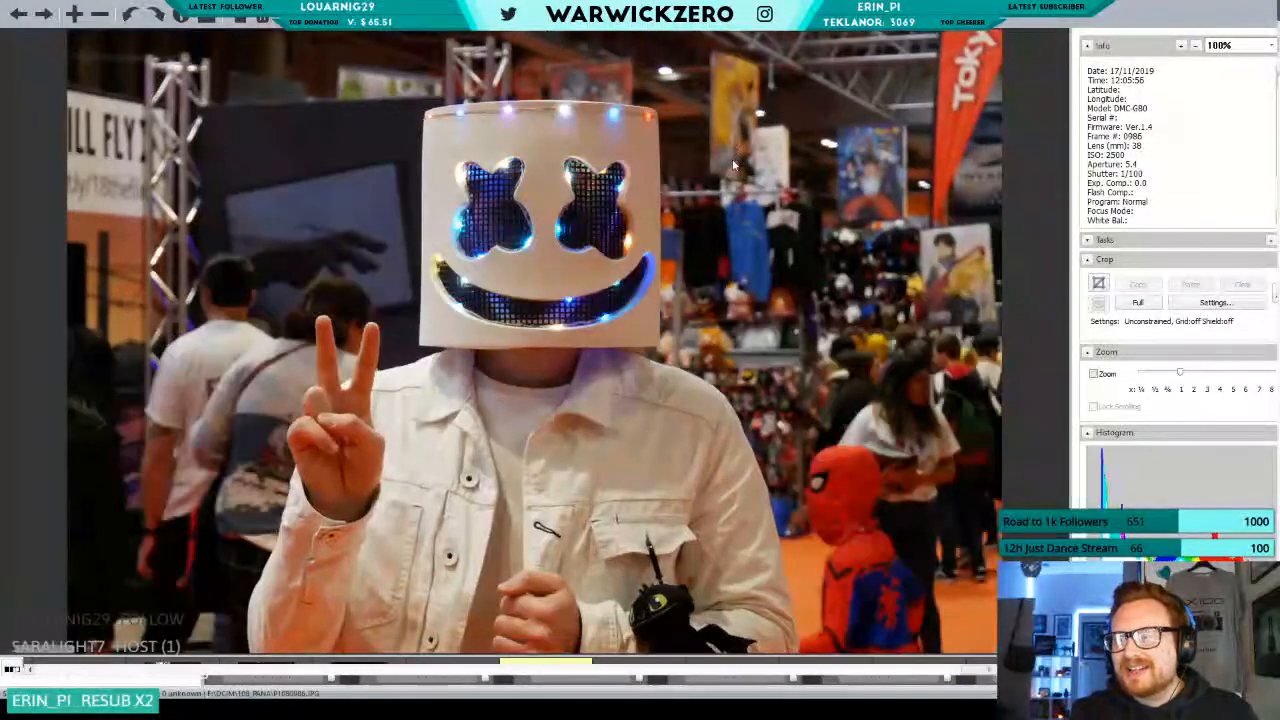
key("Right")
key("Right")
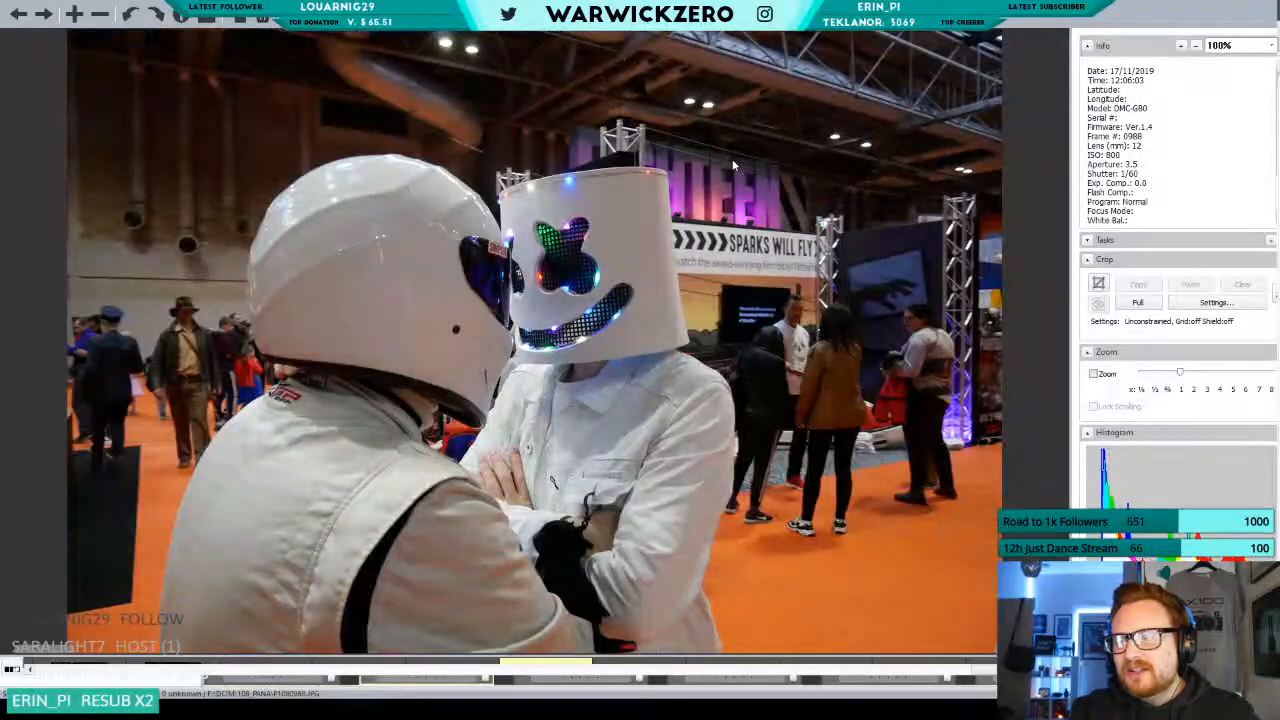
key("Right")
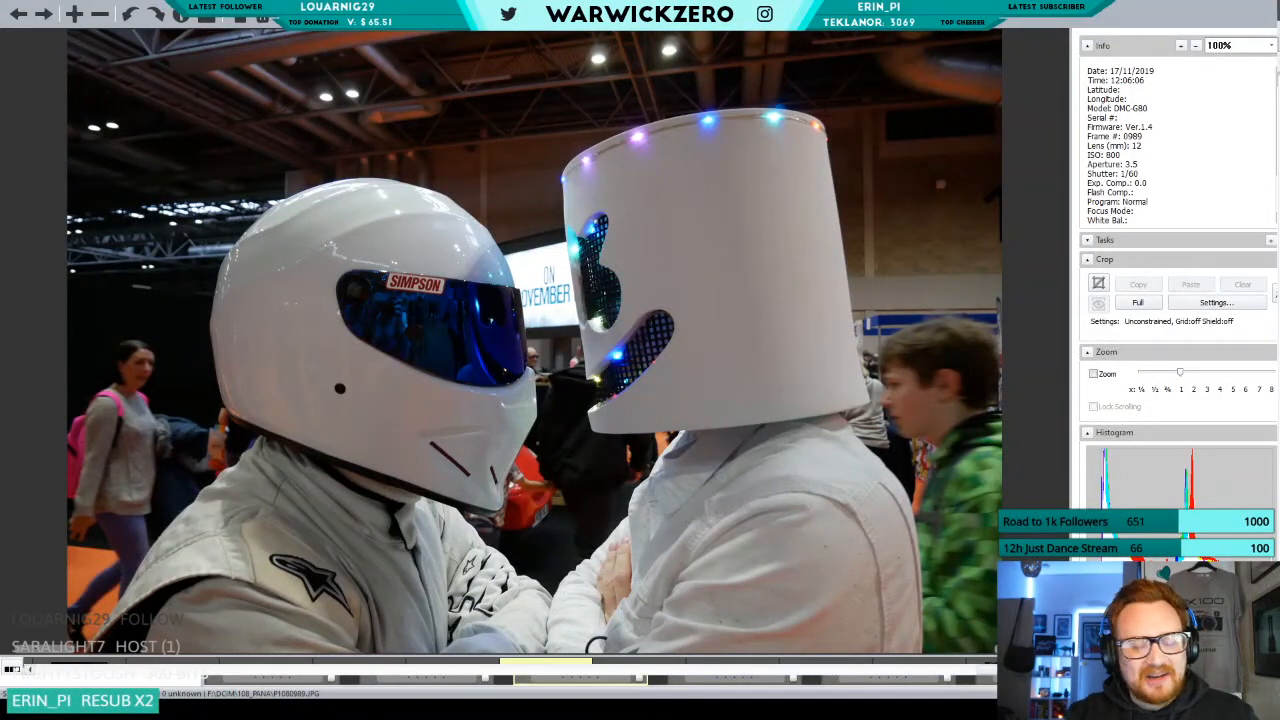
key("1")
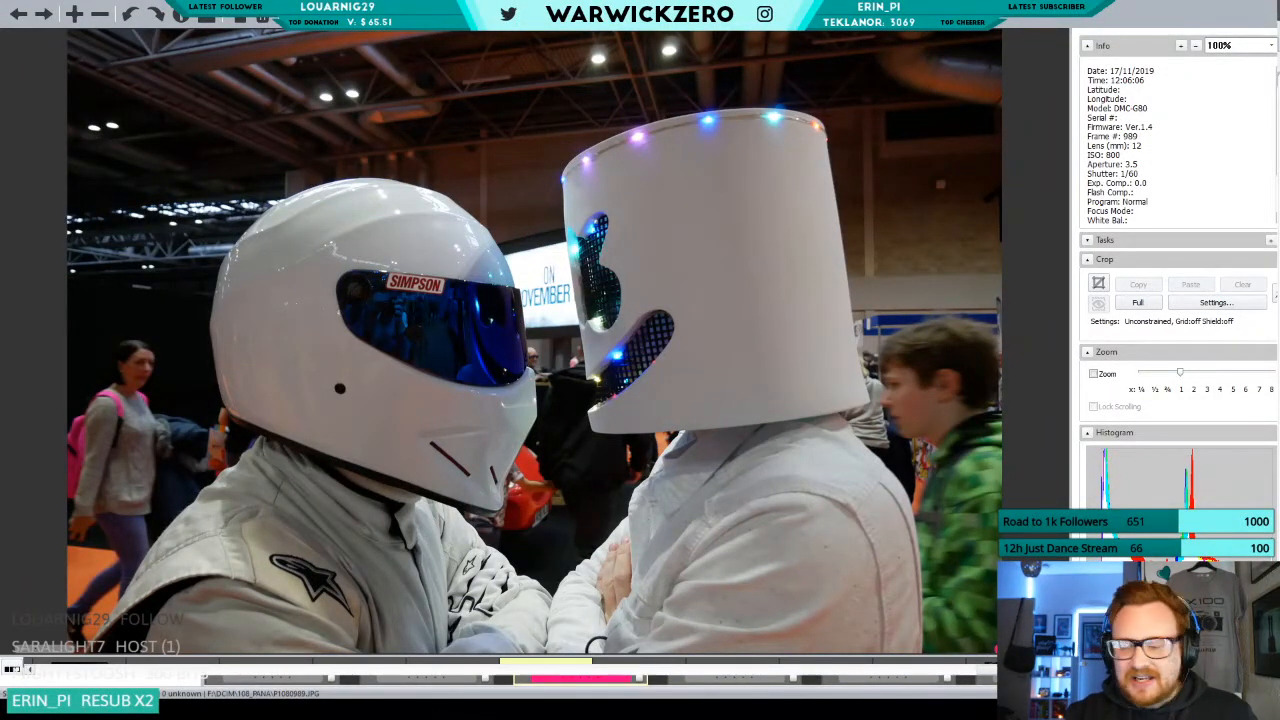
Examine the remaining photos of the two helmeted cosplayers facing off, through to the Joker and Harley Quinn photo P1080999.
key("Right")
key("Right")
key("Right")
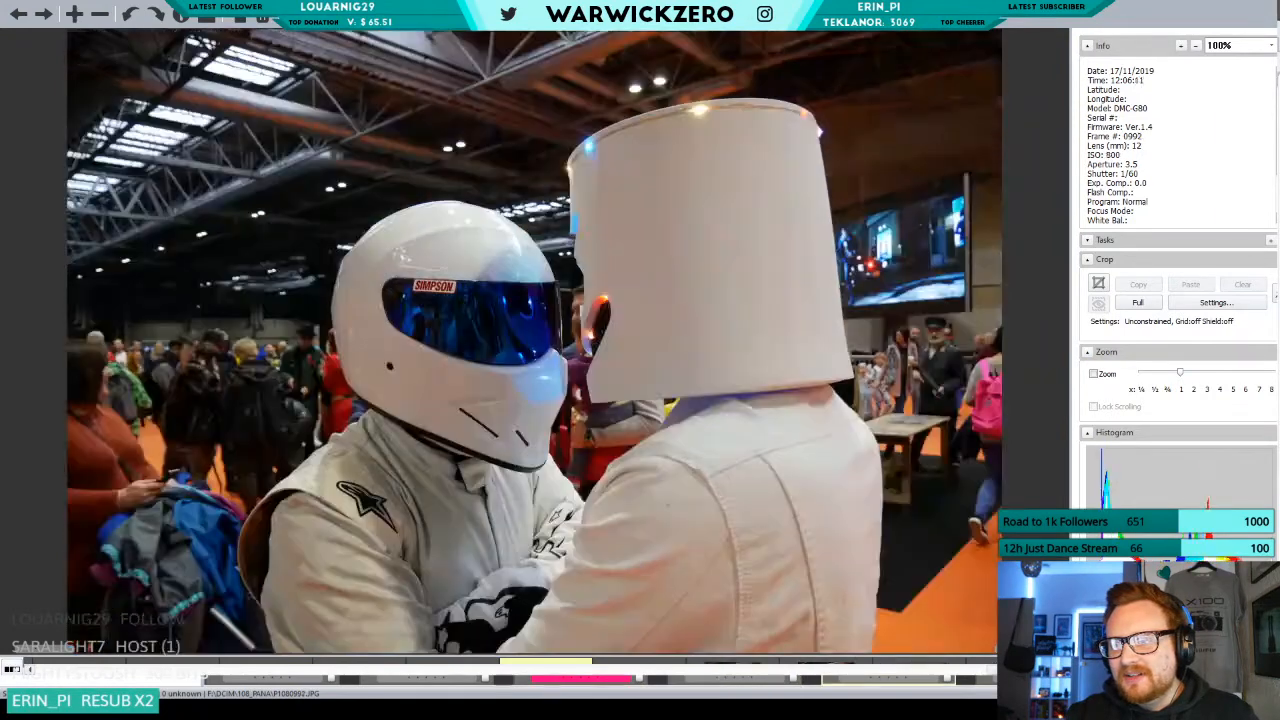
key("Right")
key("Right")
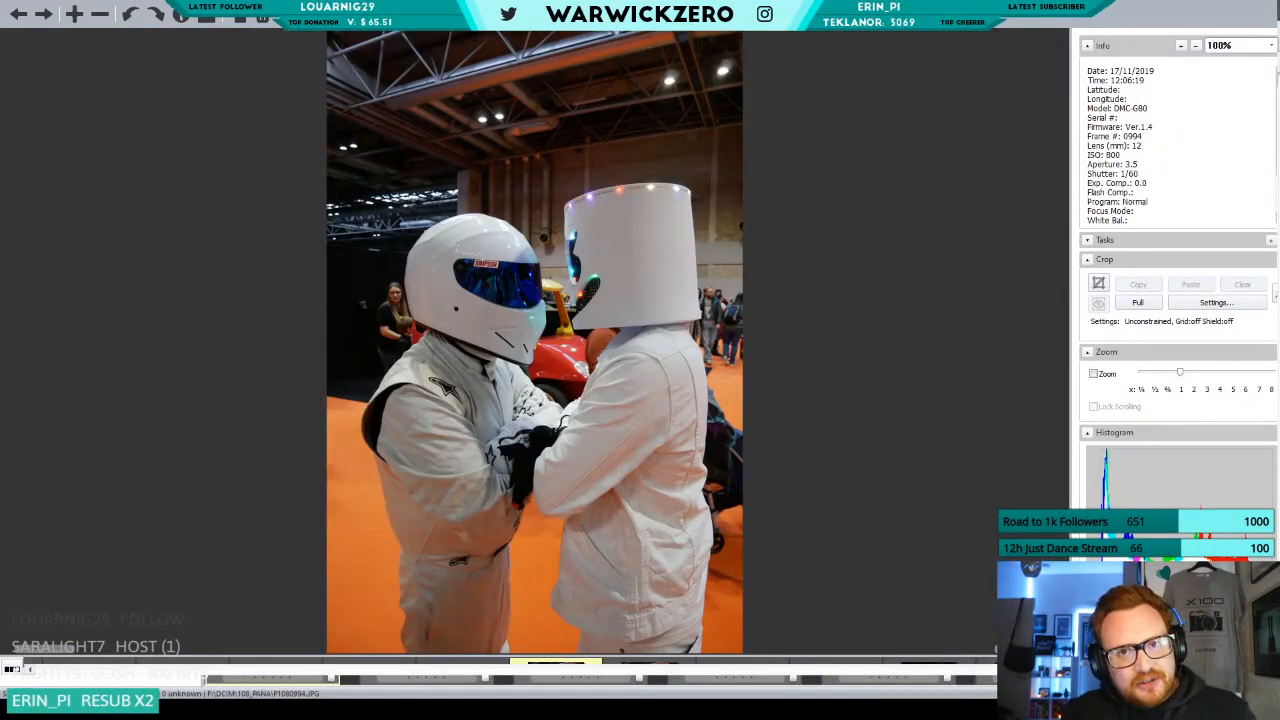
key("Right")
key("Right")
key("Right")
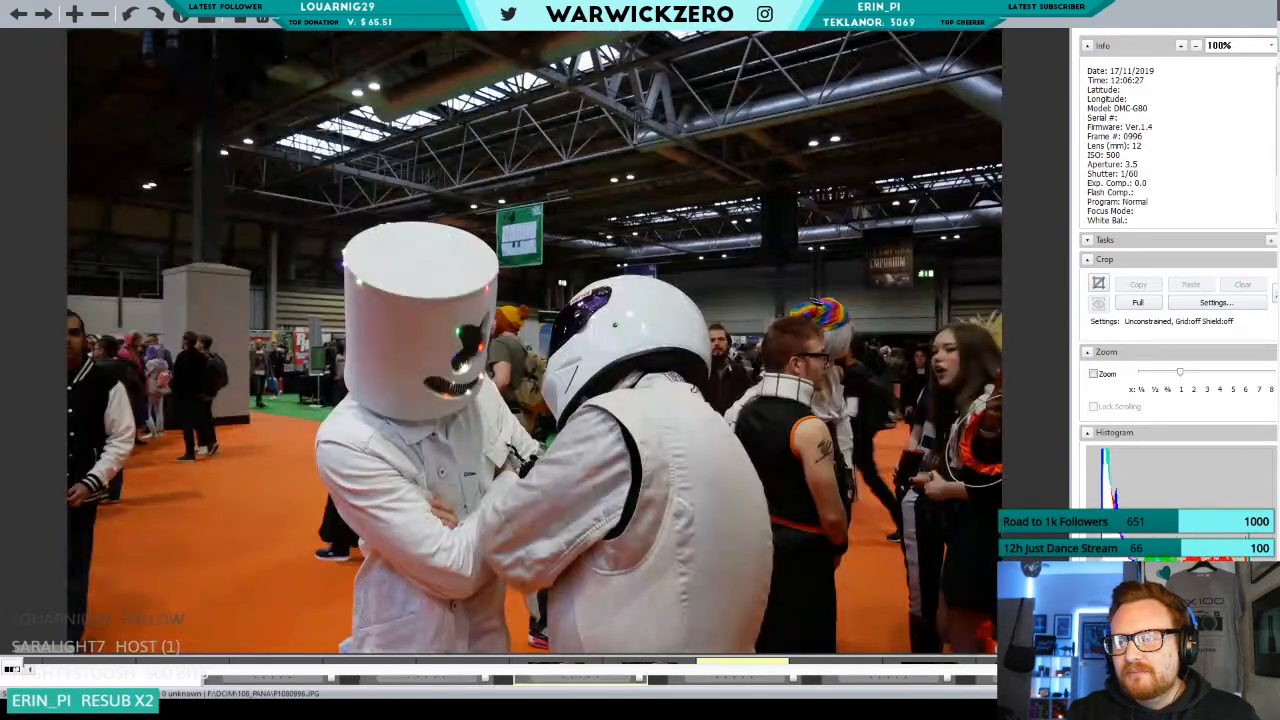
key("Right")
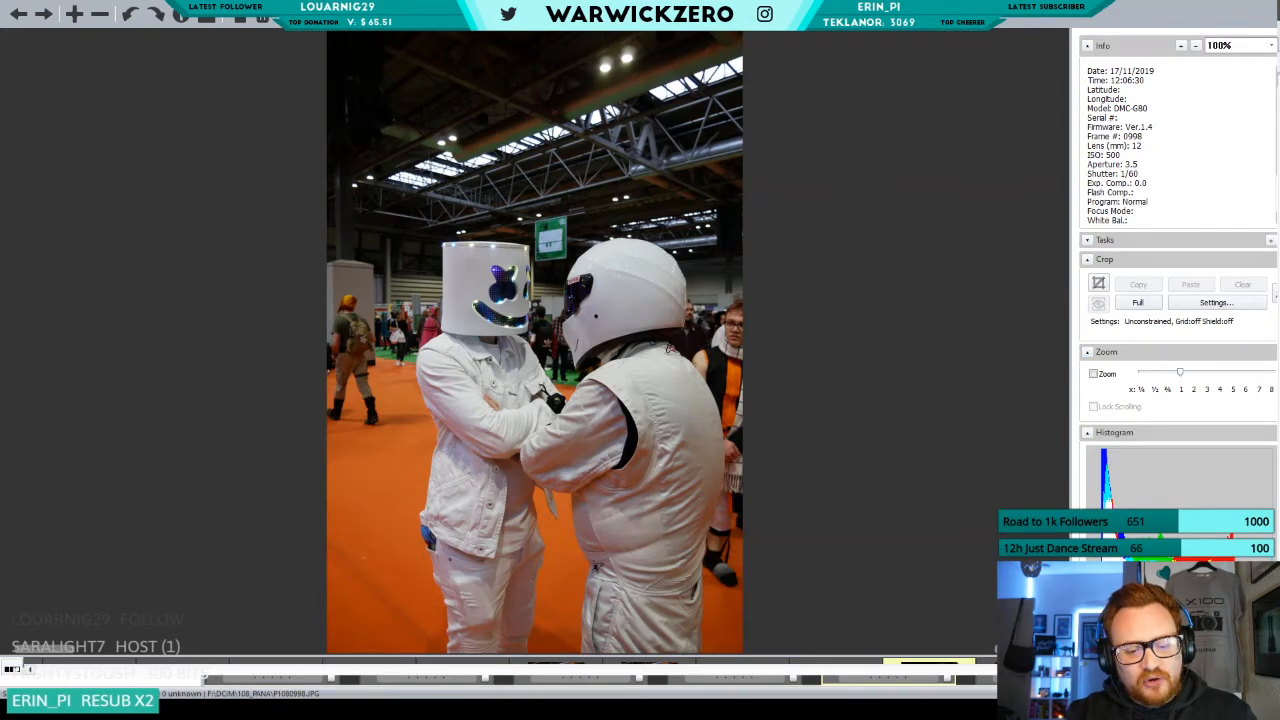
key("Right")
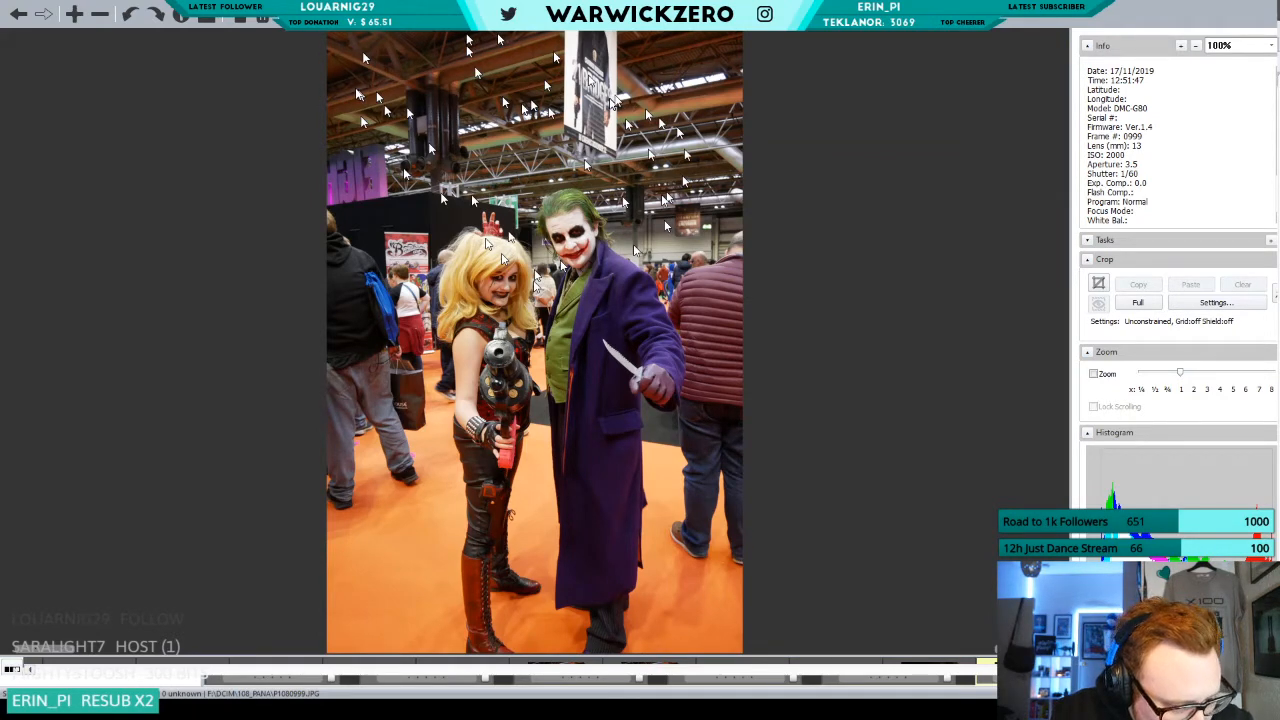
Close the full-size preview, return to the first thumbnails of the 108_PANA folder and restore the window to its smaller size.
key("Escape")
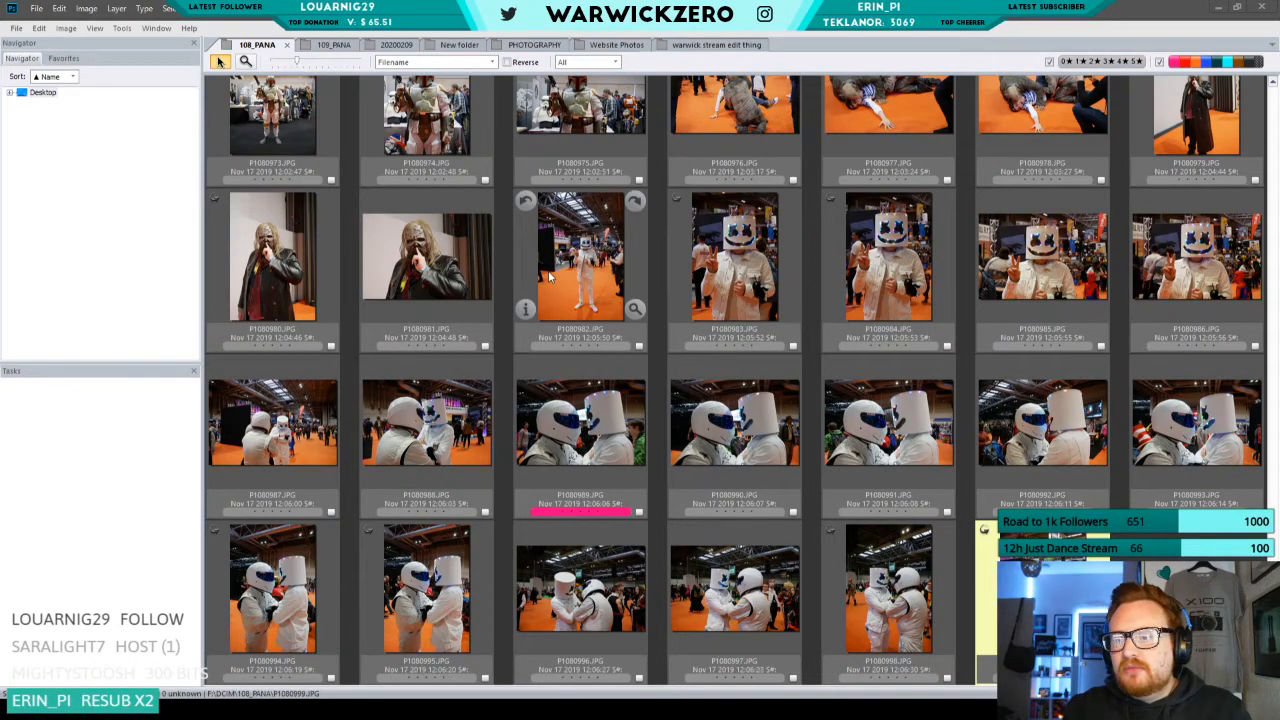
scroll(548, 276, "up", 15)
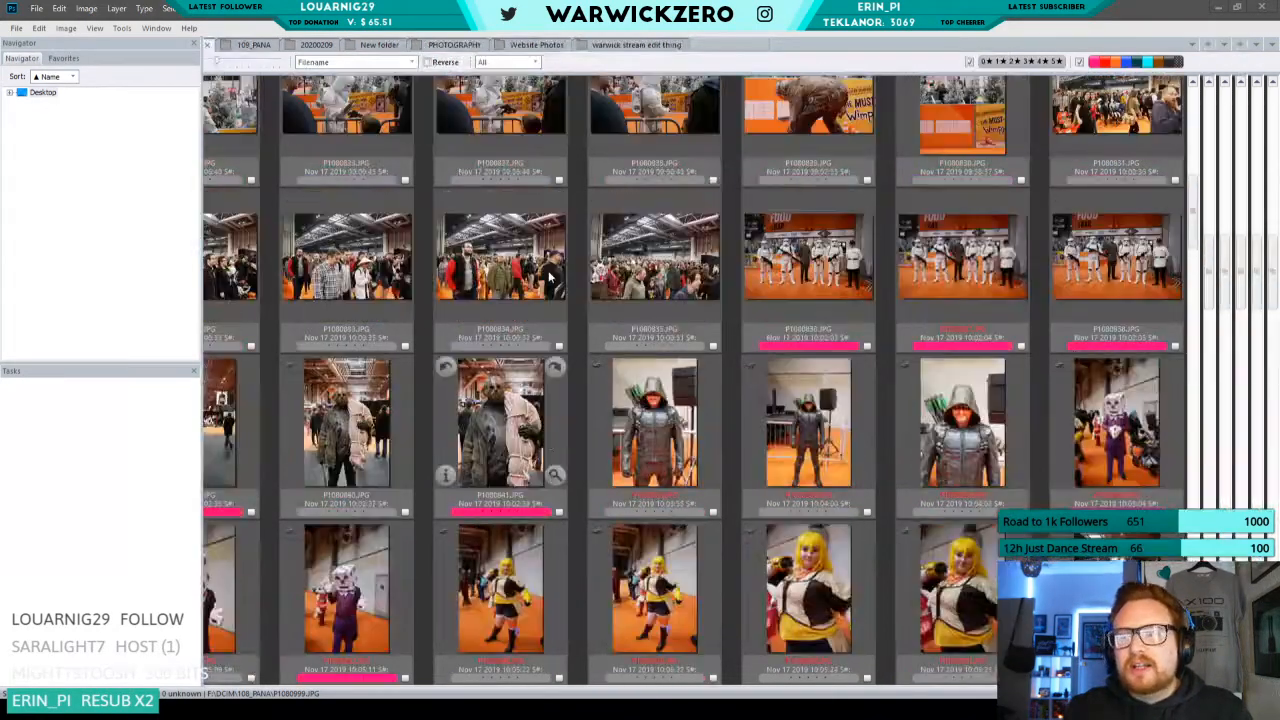
scroll(548, 270, "up", 4)
scroll(770, 300, "up", 1)
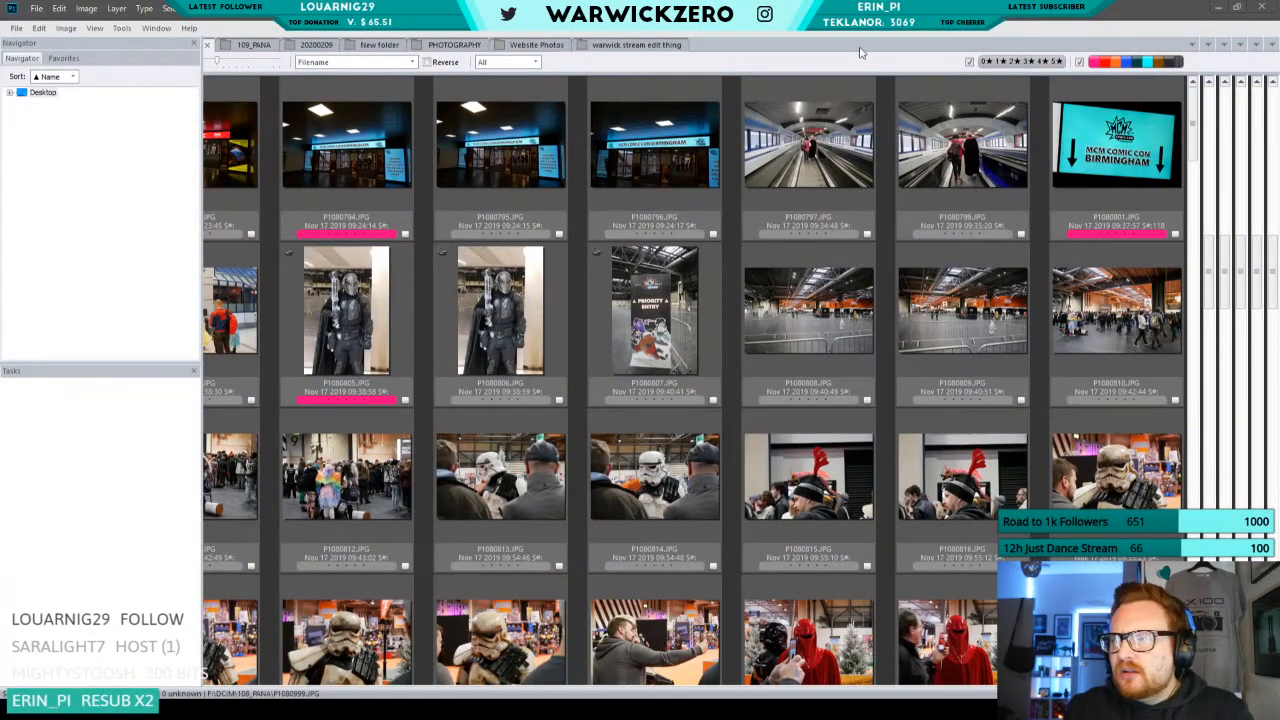
left_click(1229, 22)
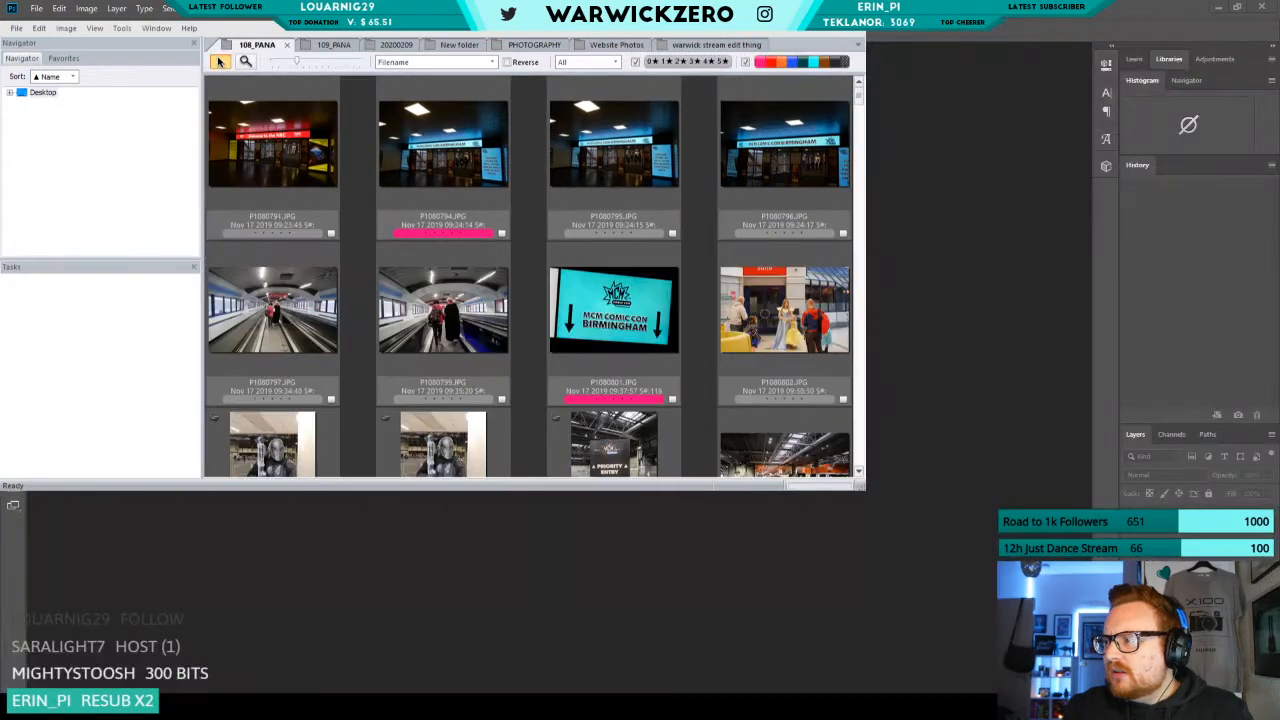
Enlarge the photo browser window and filter the 108_PANA thumbnails to show only the pink-labelled photos.
left_click(824, 15)
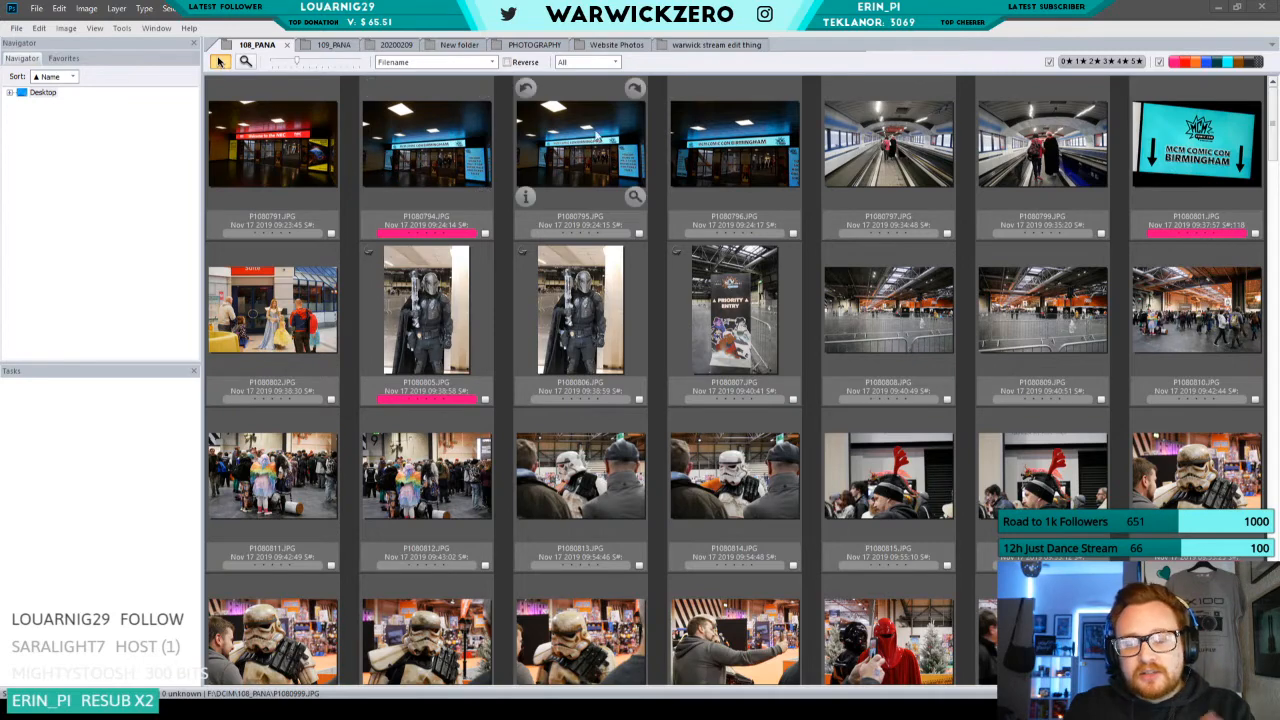
left_click(1257, 62)
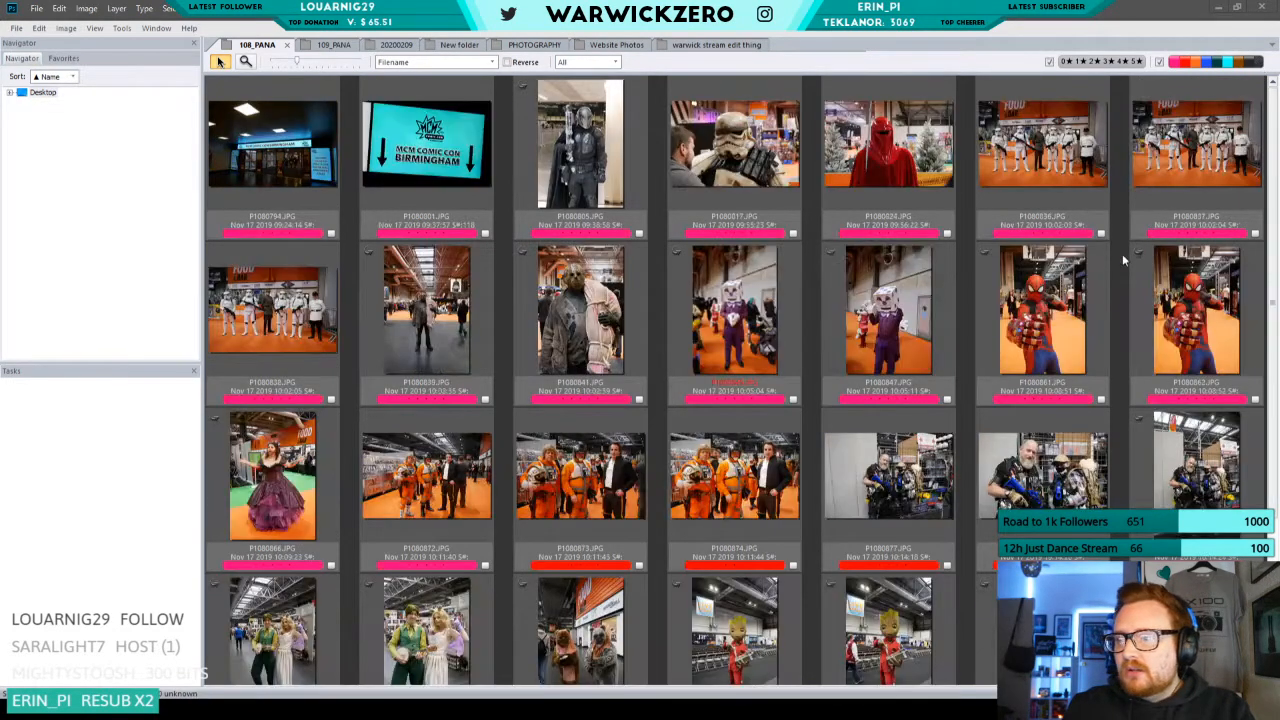
scroll(850, 357, "down", 3)
scroll(850, 357, "up", 3)
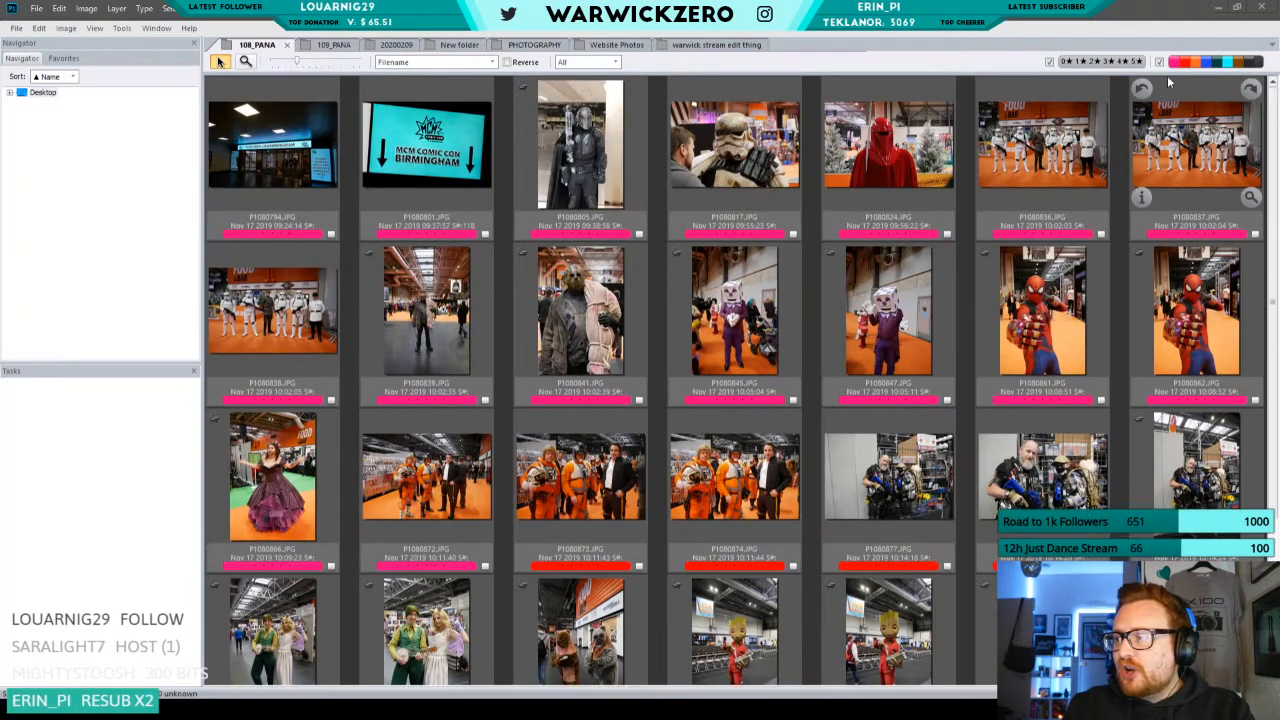
left_click(1178, 62)
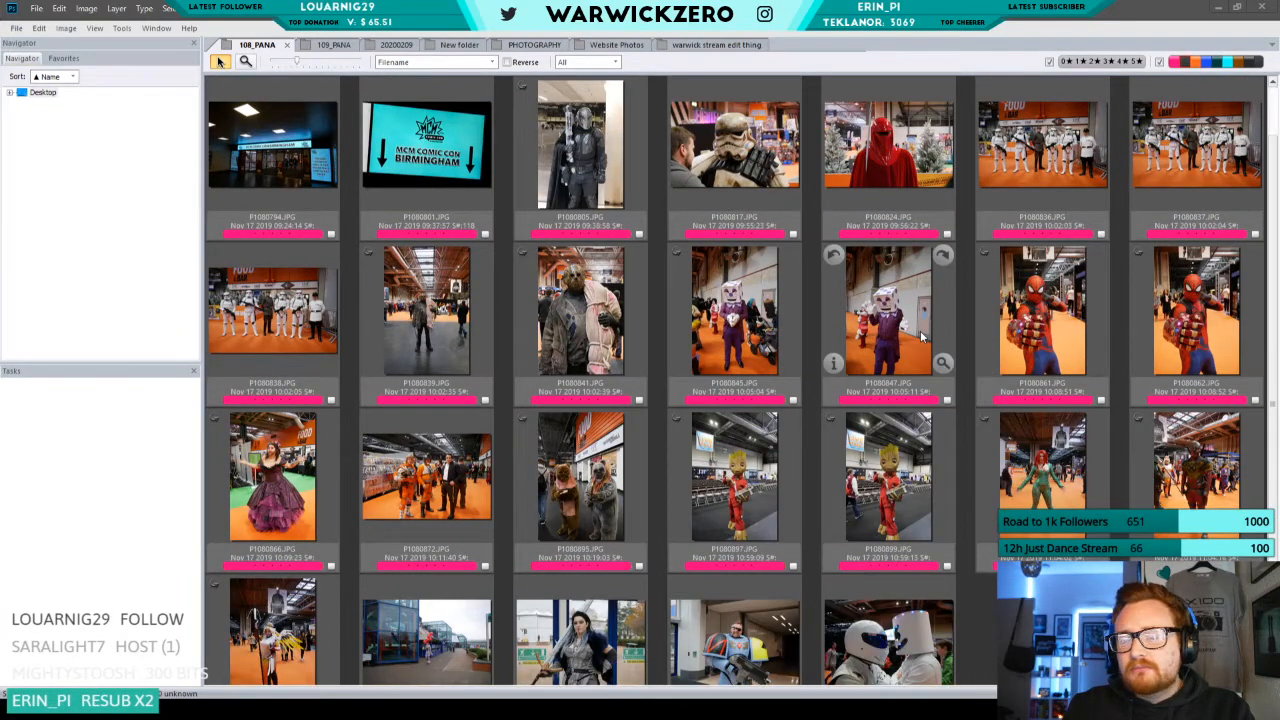
scroll(920, 330, "down", 1)
scroll(922, 338, "up", 1)
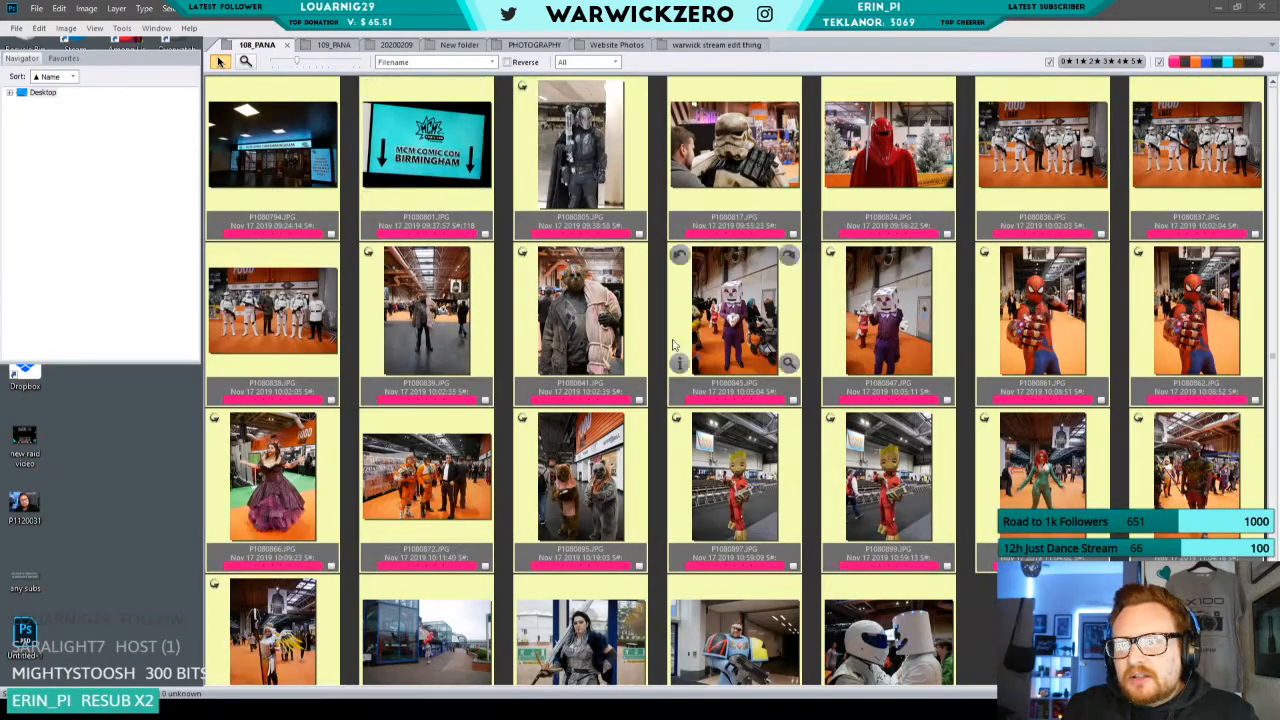
Show the unfiltered folder again, restore the pink-label filter, and try selecting all of the filtered photos.
left_click(967, 540)
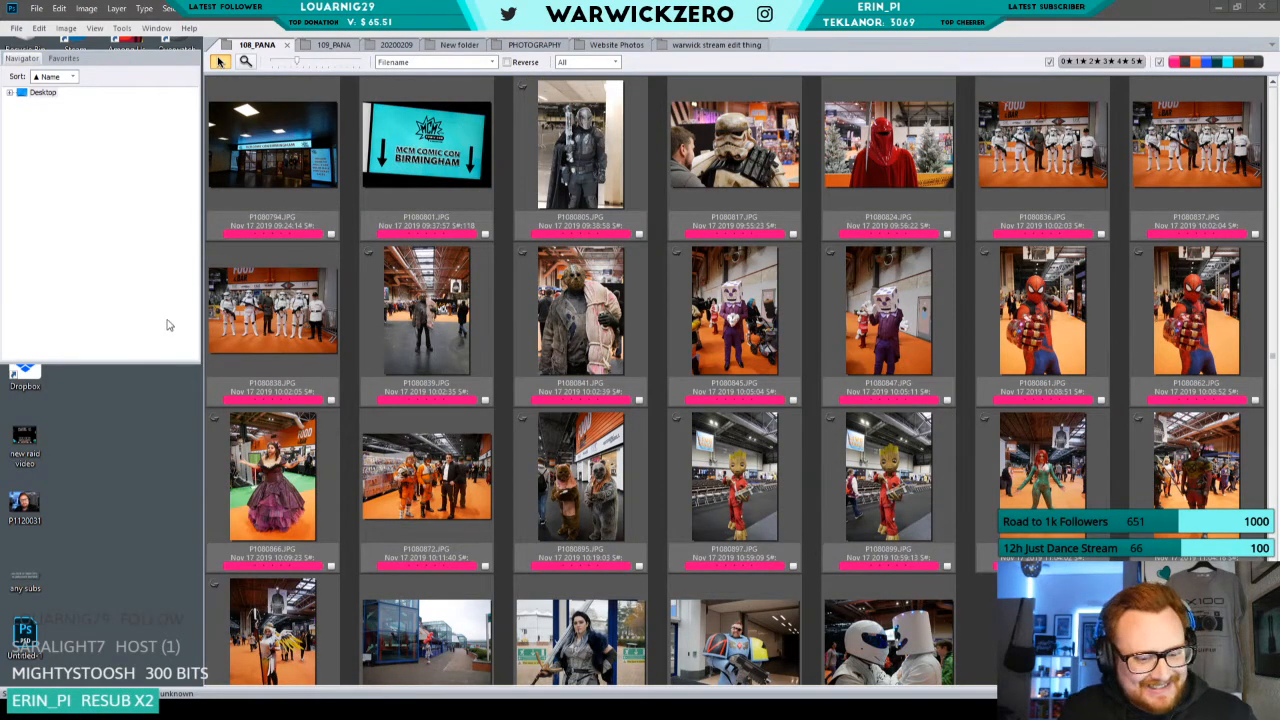
left_click(443, 183)
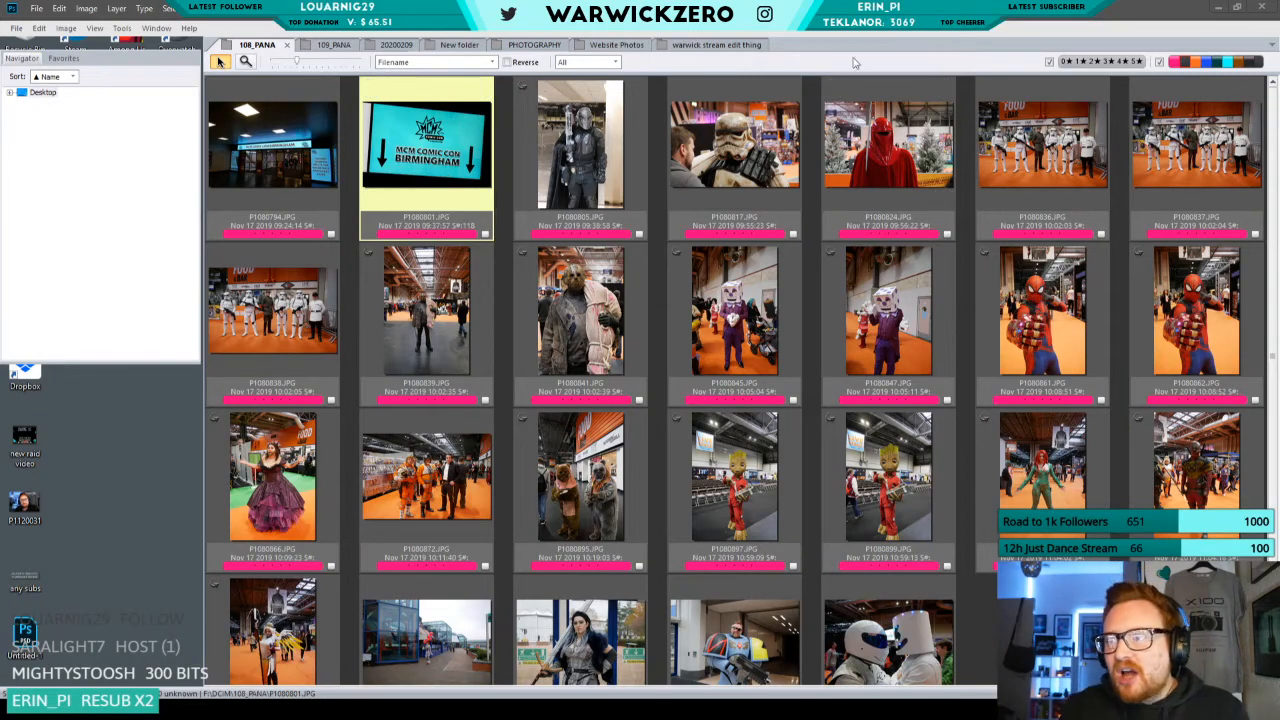
left_click(1257, 63)
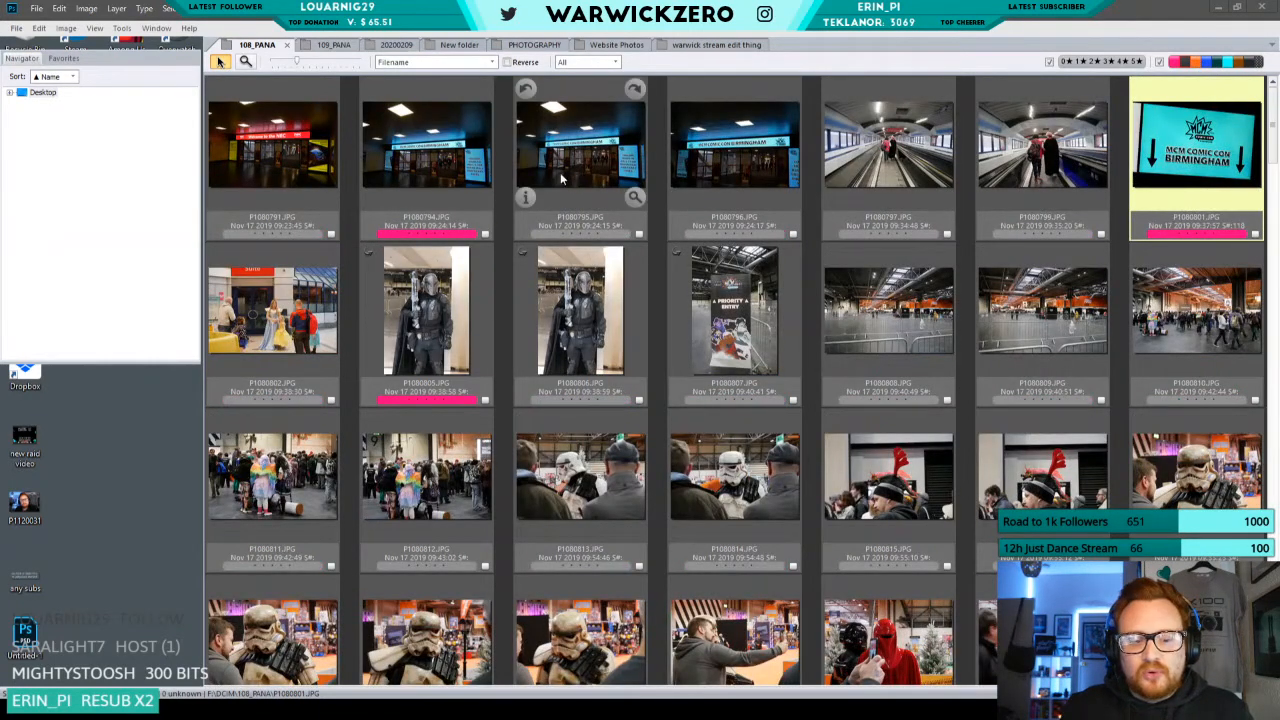
left_click(1257, 63)
left_click(965, 362)
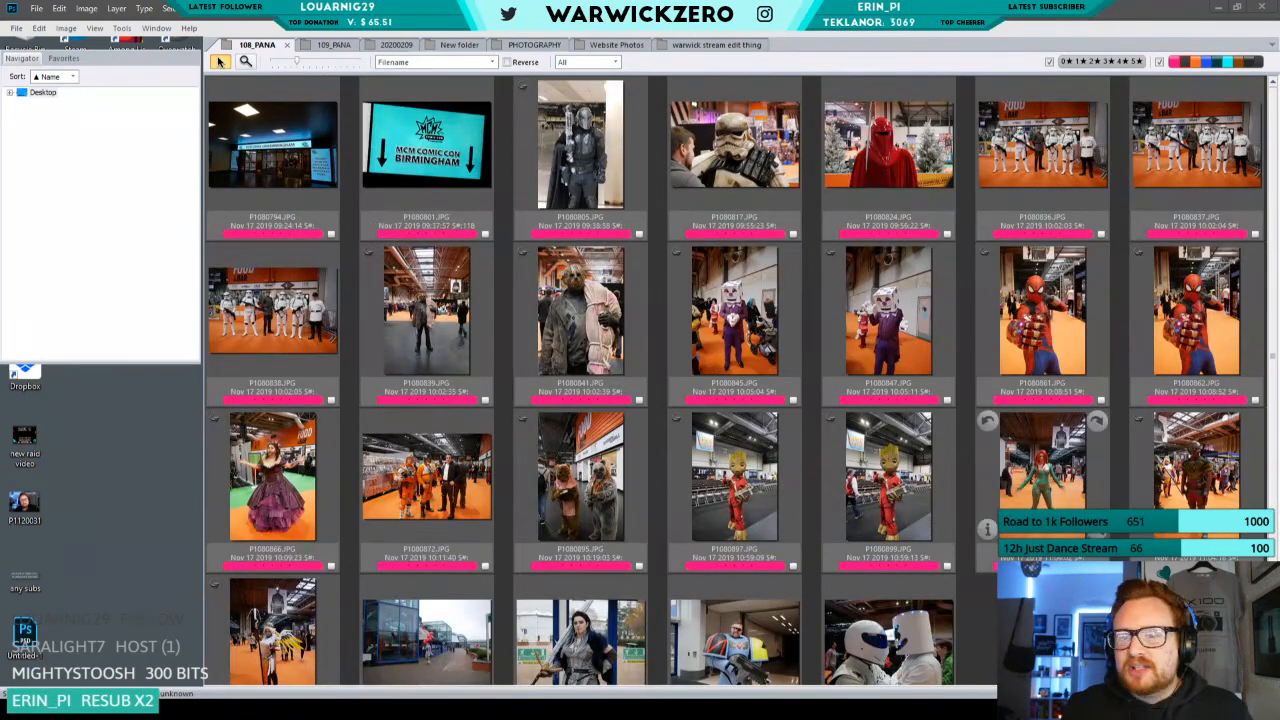
key("ctrl+a")
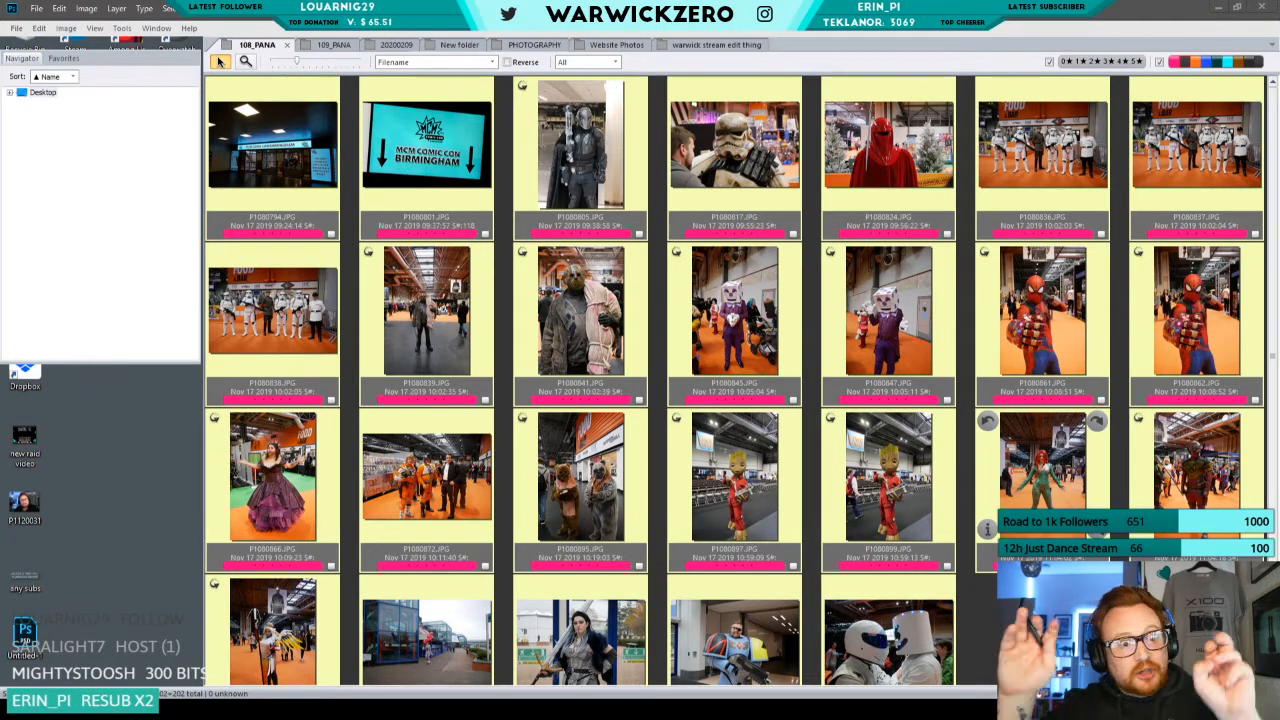
left_click(965, 560)
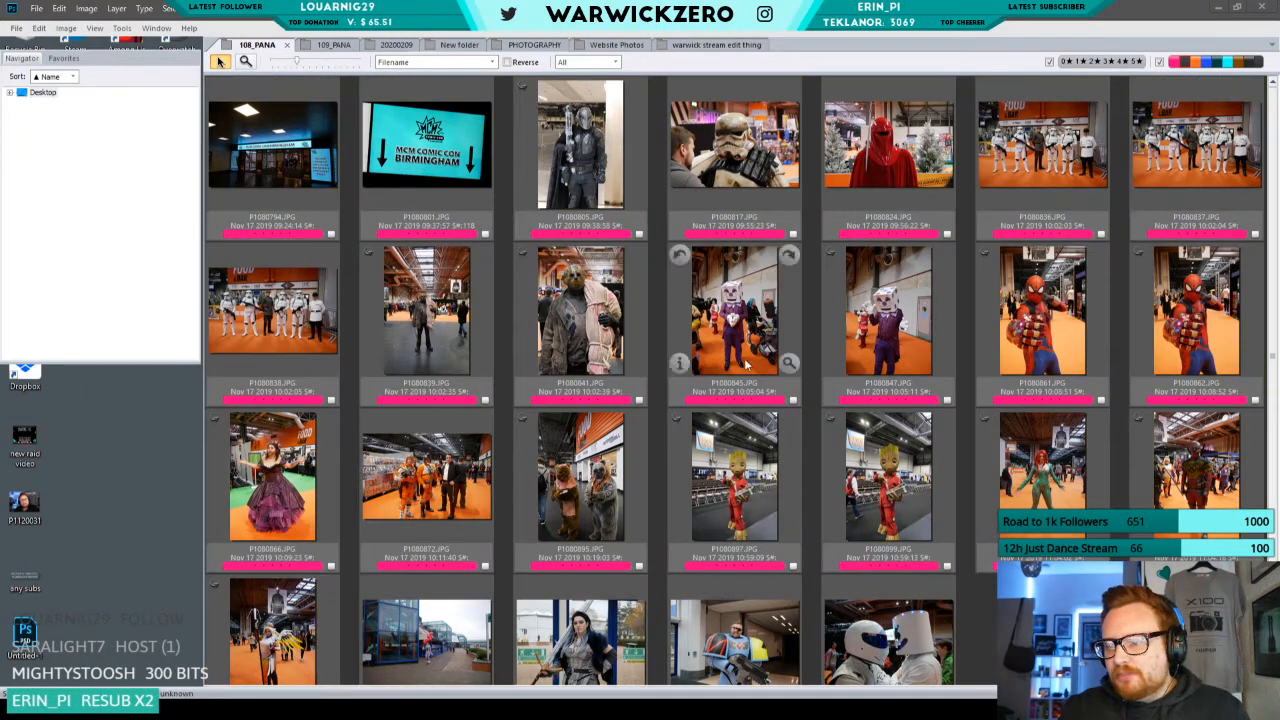
Select photos P1080946, P1080847, P1080959 and P1080839 together and open them in Photoshop.
left_click(483, 597)
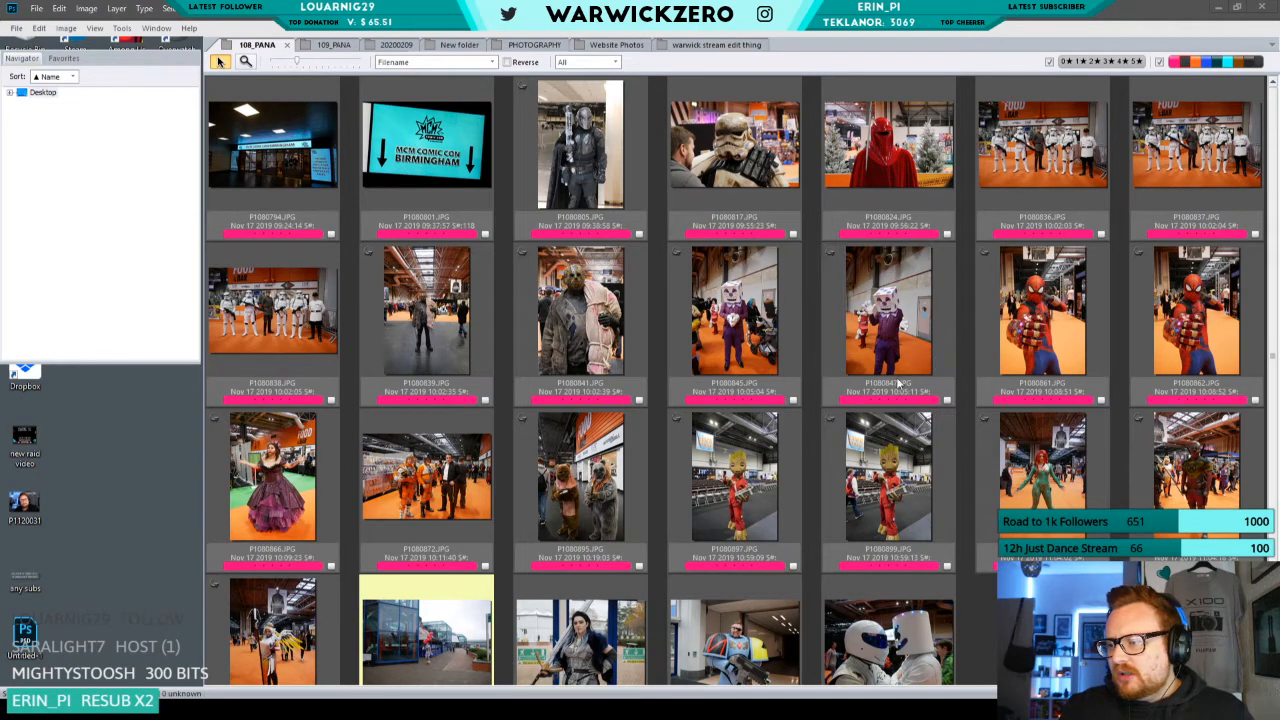
left_click(890, 330, "ctrl")
left_click(745, 642, "ctrl")
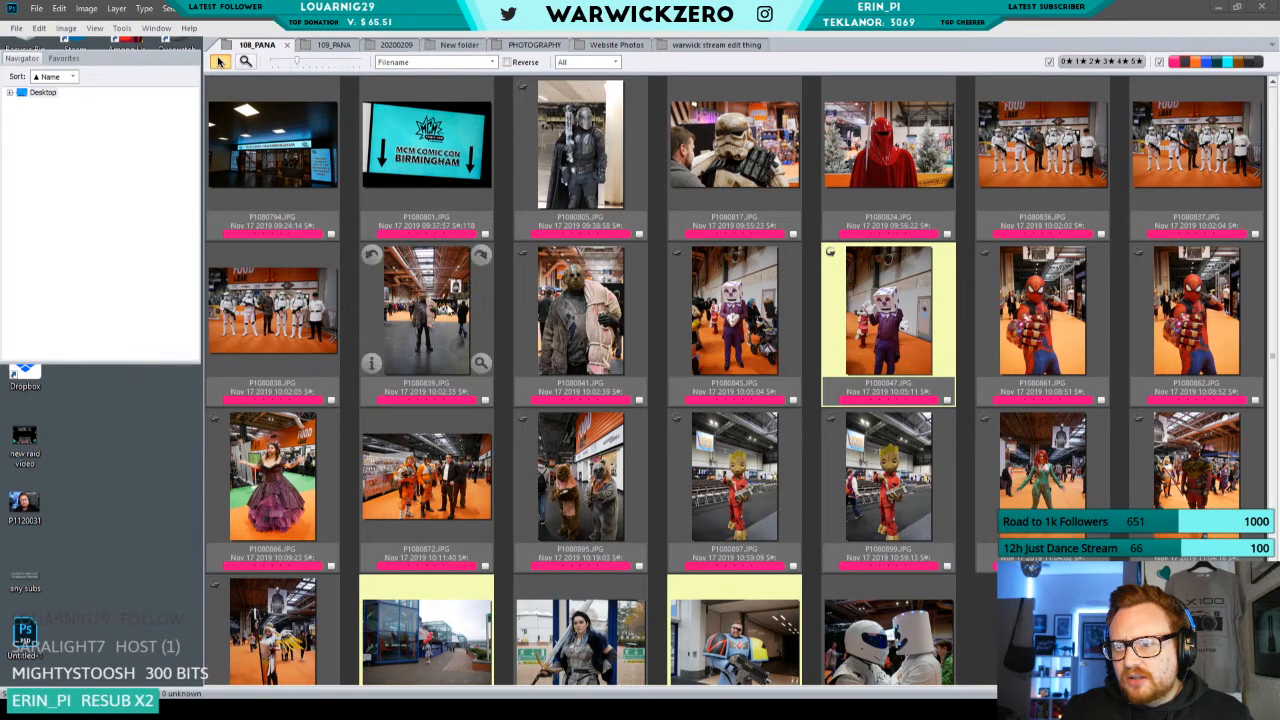
left_click(436, 301, "ctrl")
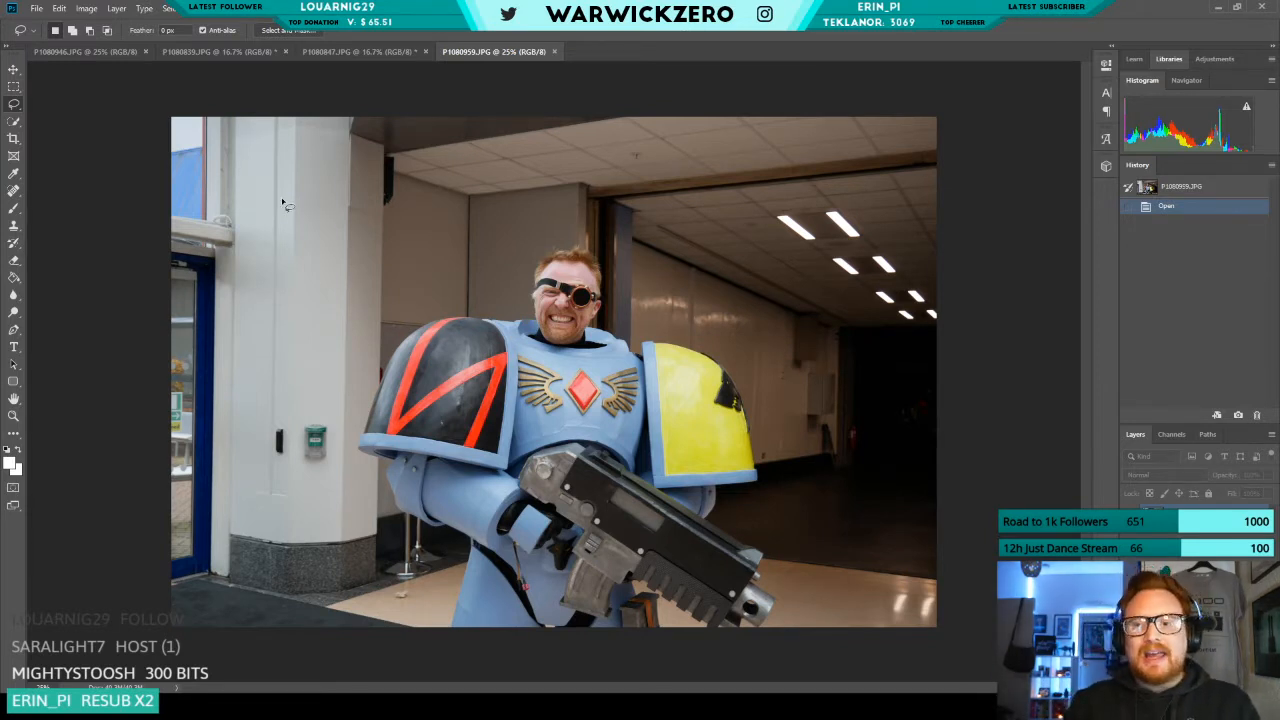
Frame a tight crop around the upper body of the blue-armoured cosplayer in P1080959.
left_click(14, 139)
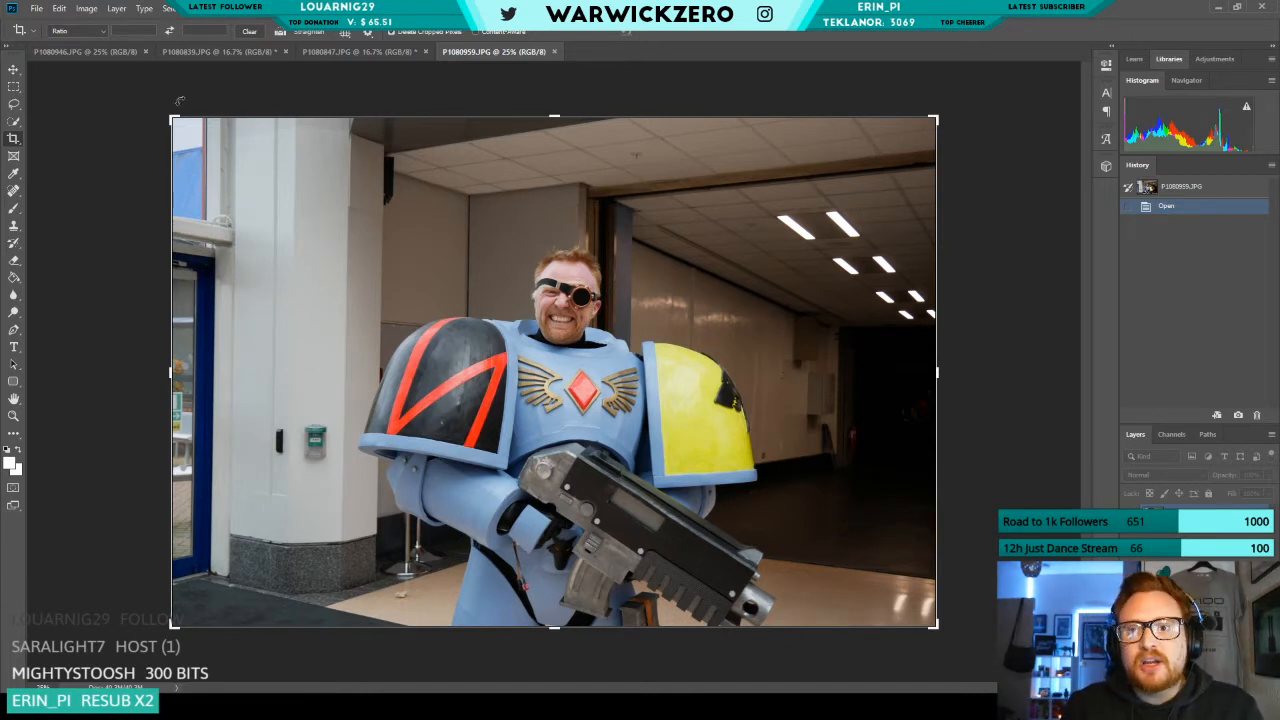
left_click_drag(168, 114, 220, 167)
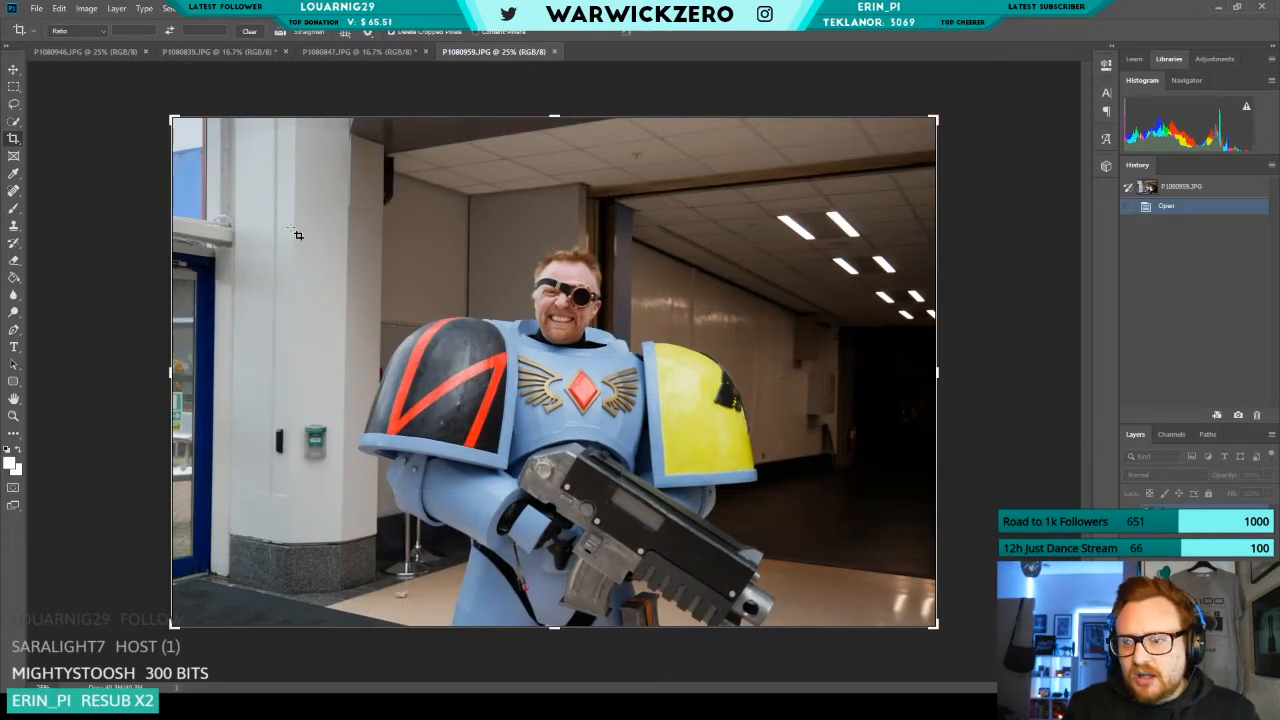
left_click_drag(767, 515, 796, 551)
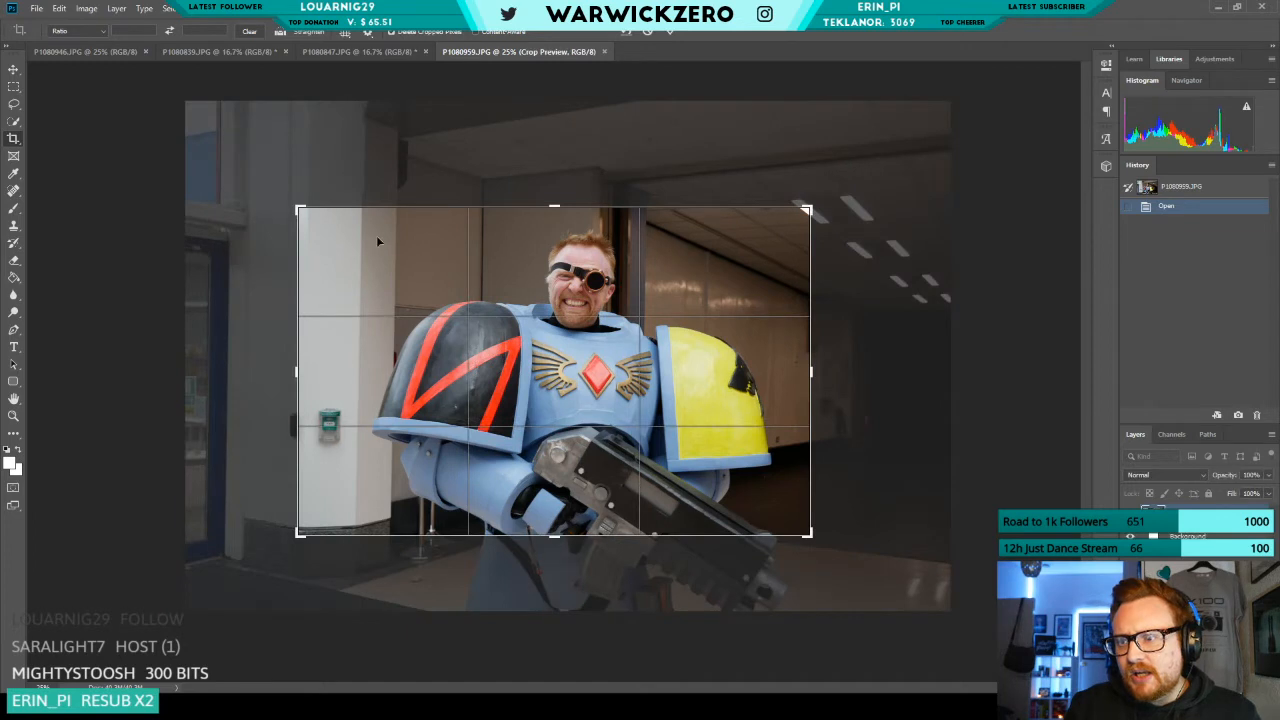
left_click_drag(301, 210, 335, 211)
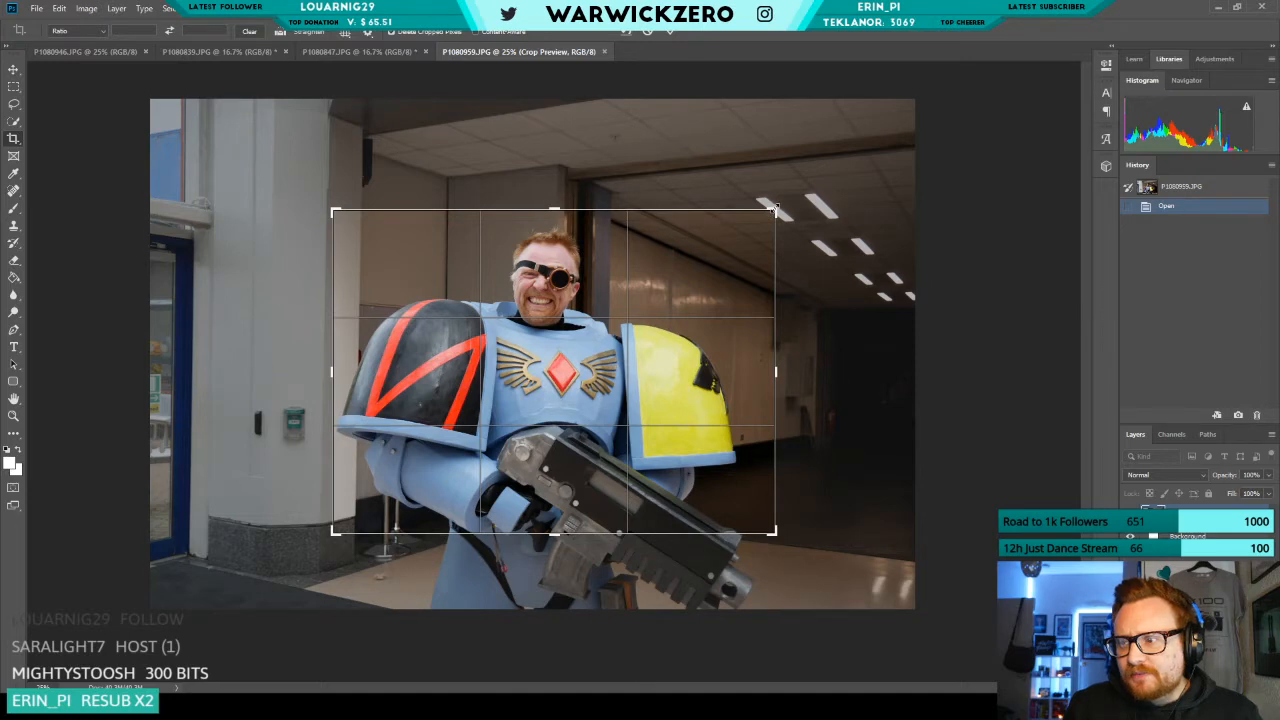
mouse_move(776, 209)
left_mouse_down()
mouse_move(757, 223)
mouse_move(771, 211)
left_mouse_up()
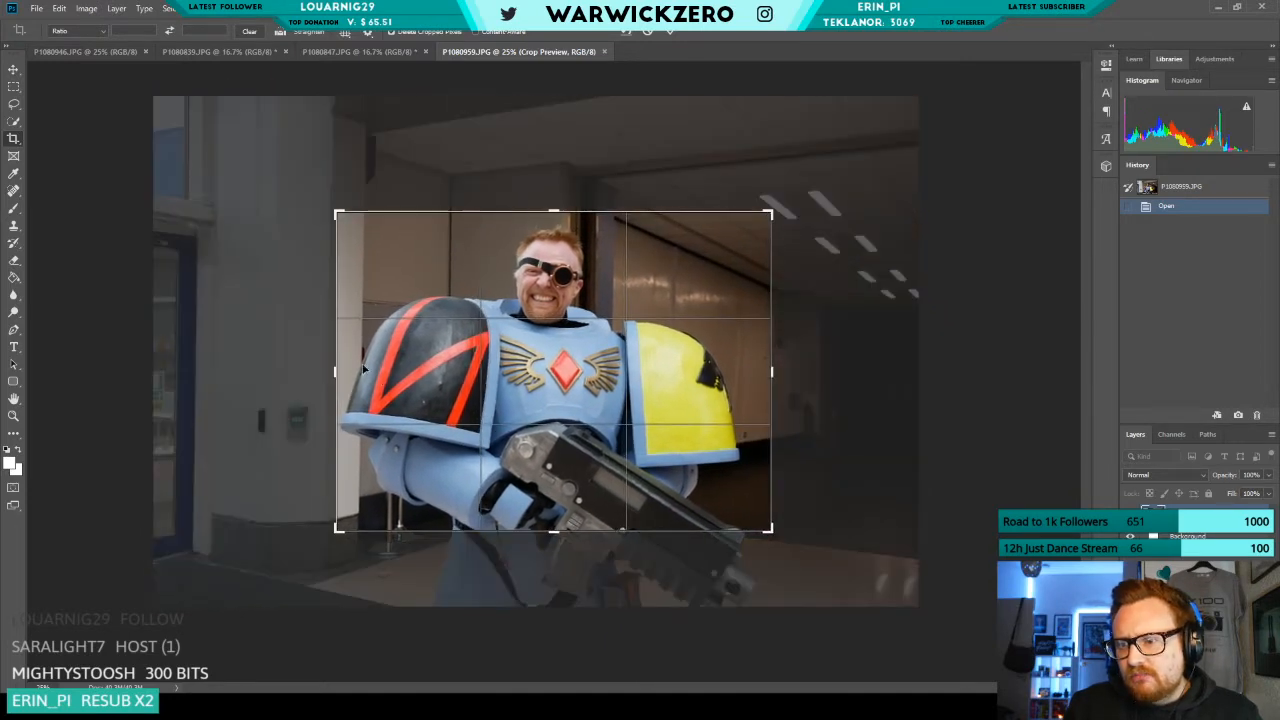
mouse_move(339, 372)
left_mouse_down()
mouse_move(318, 373)
mouse_move(330, 376)
left_mouse_up()
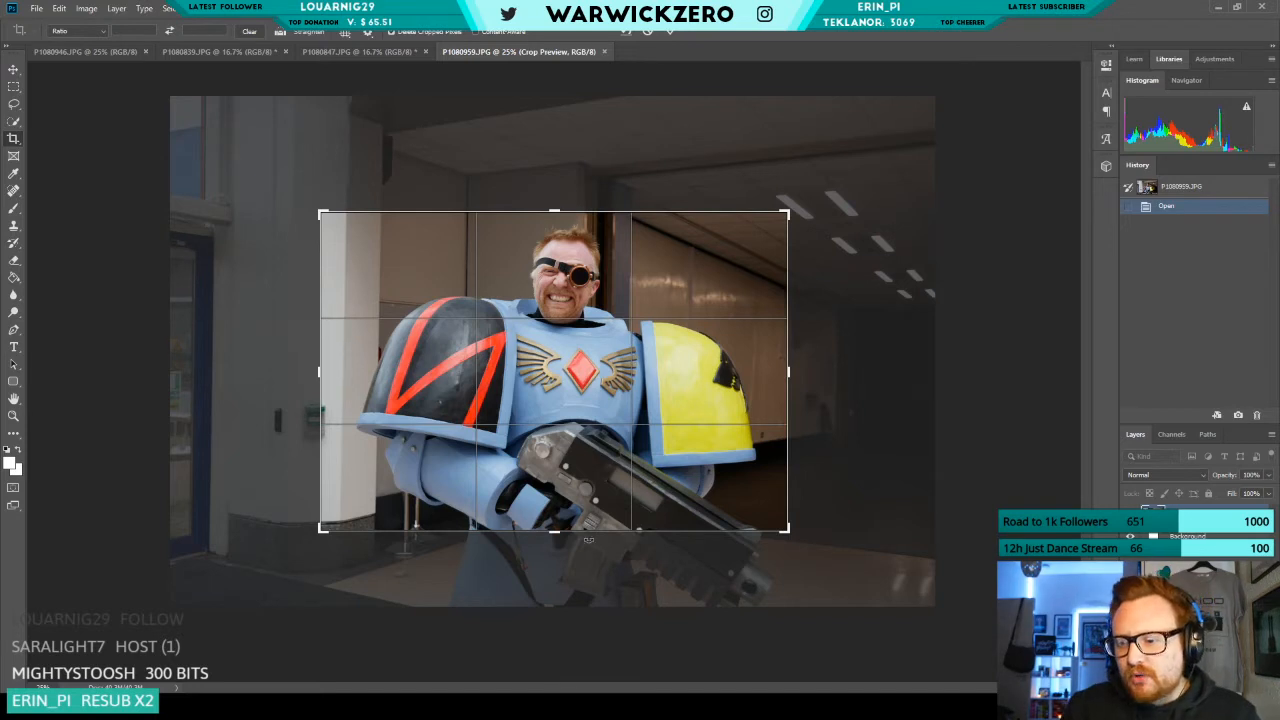
Extend the crop frame downwards and outwards on both sides to include the cosplayer's whole gun, and apply the crop.
left_click_drag(554, 530, 547, 562)
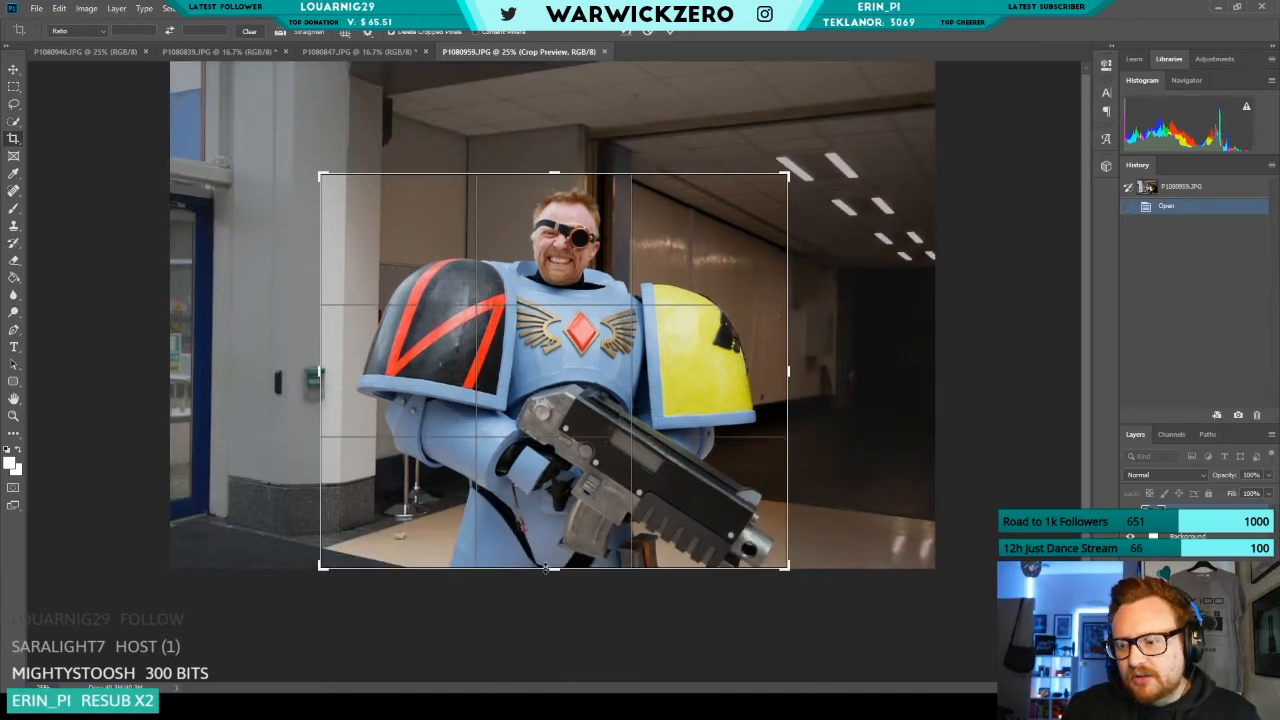
left_click_drag(320, 372, 277, 375)
left_click_drag(822, 375, 861, 377)
left_click_drag(251, 376, 250, 376)
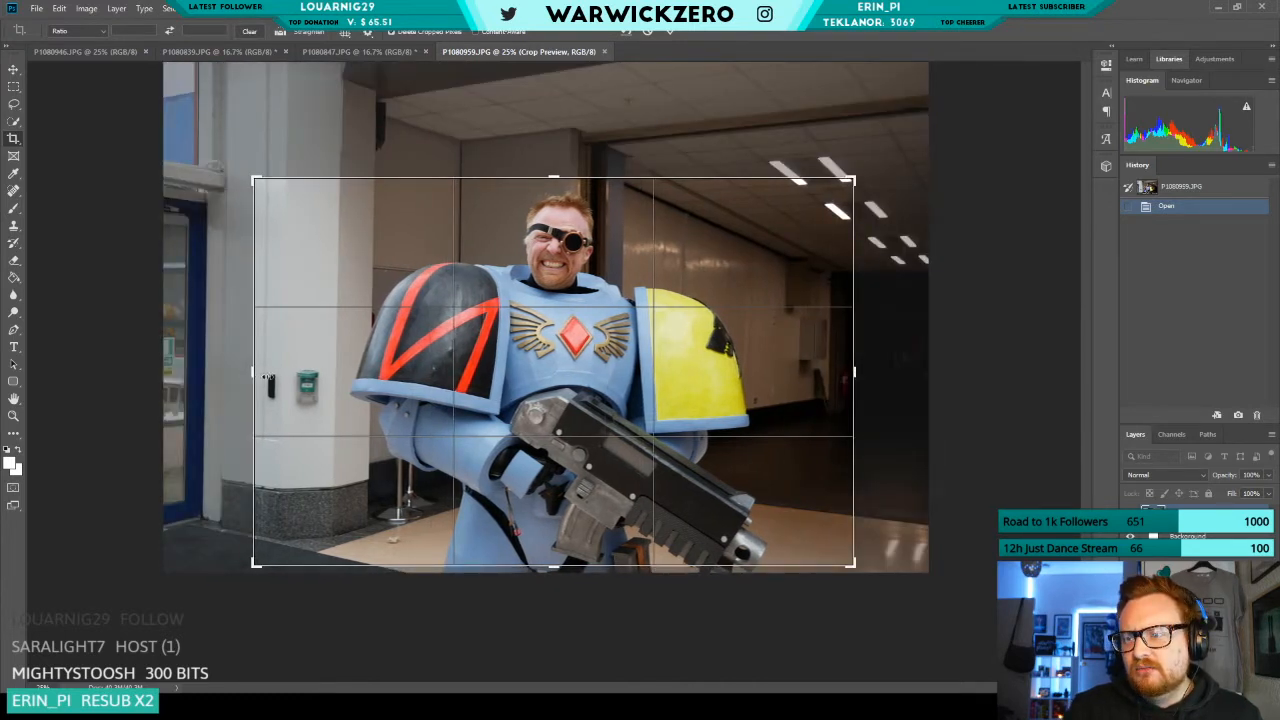
left_click_drag(859, 380, 851, 396)
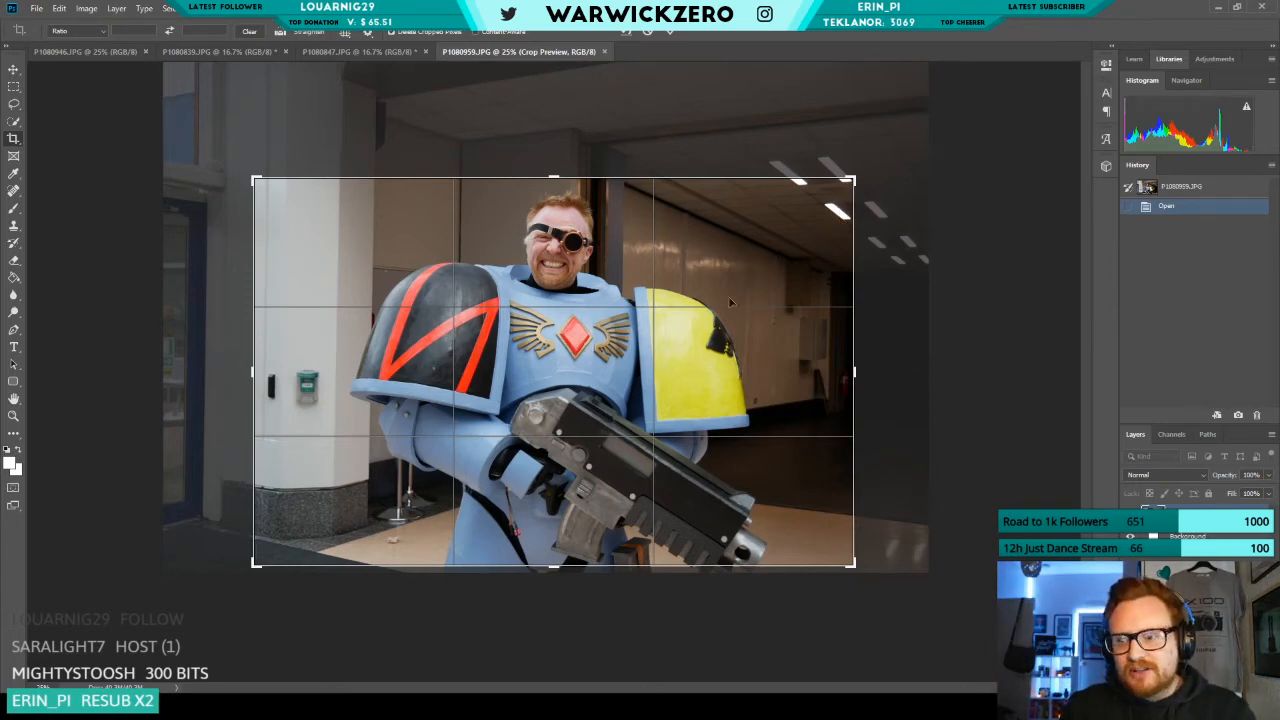
key("Return")
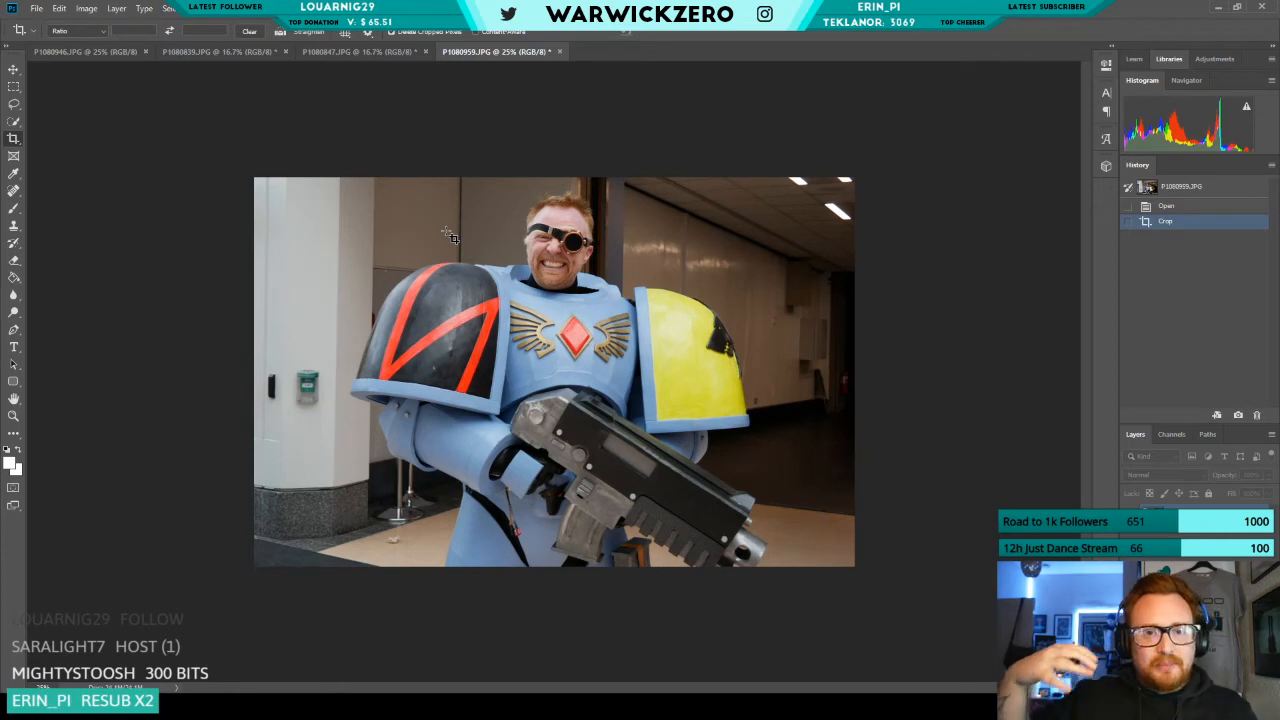
key("i")
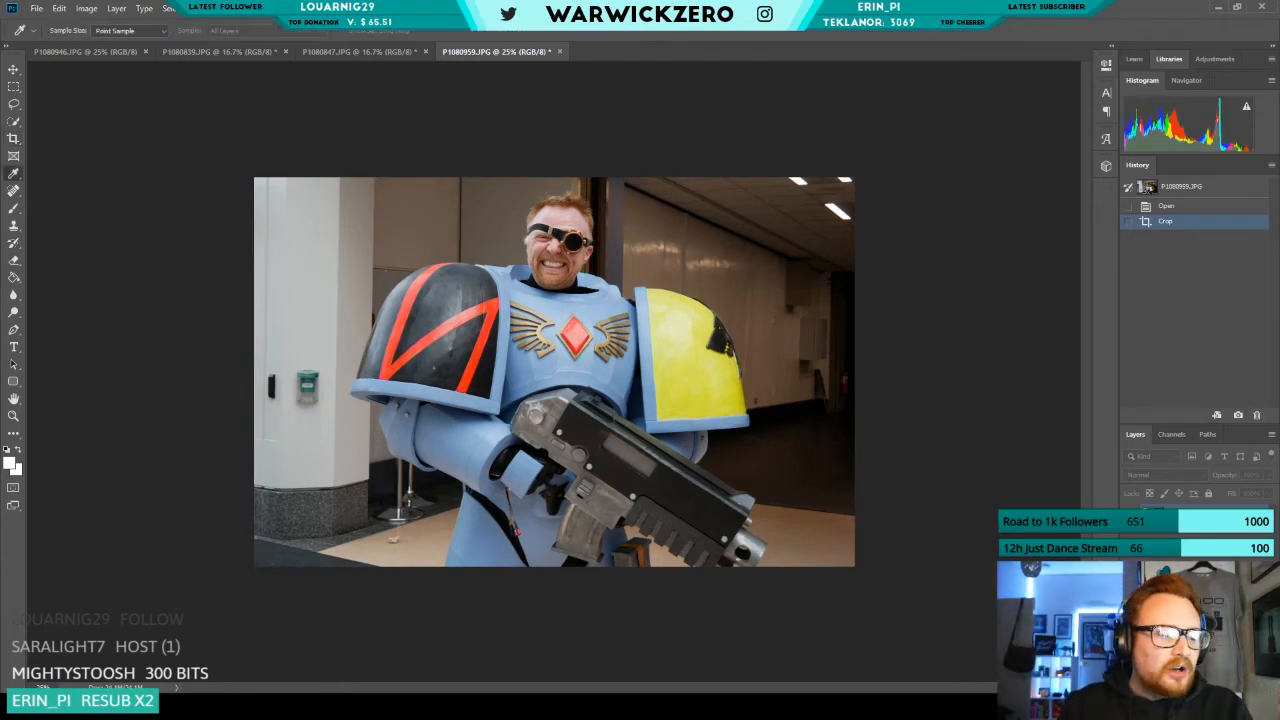
key("c")
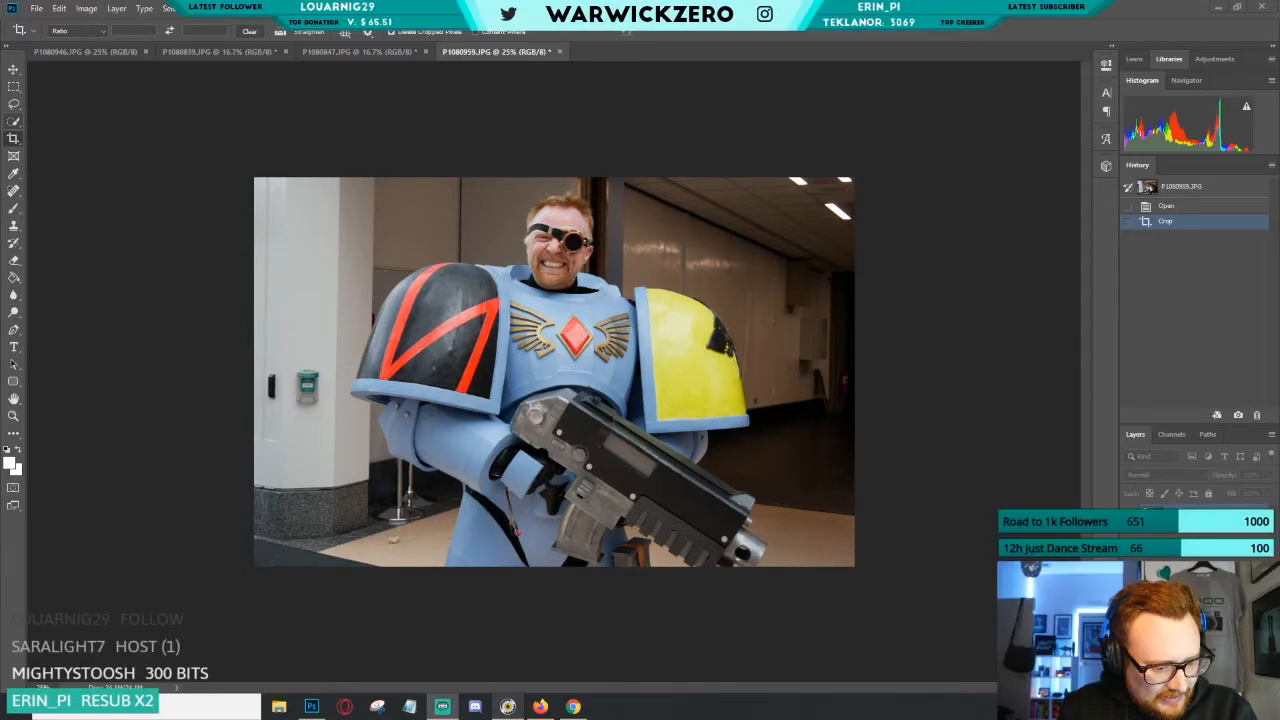
left_click(343, 152)
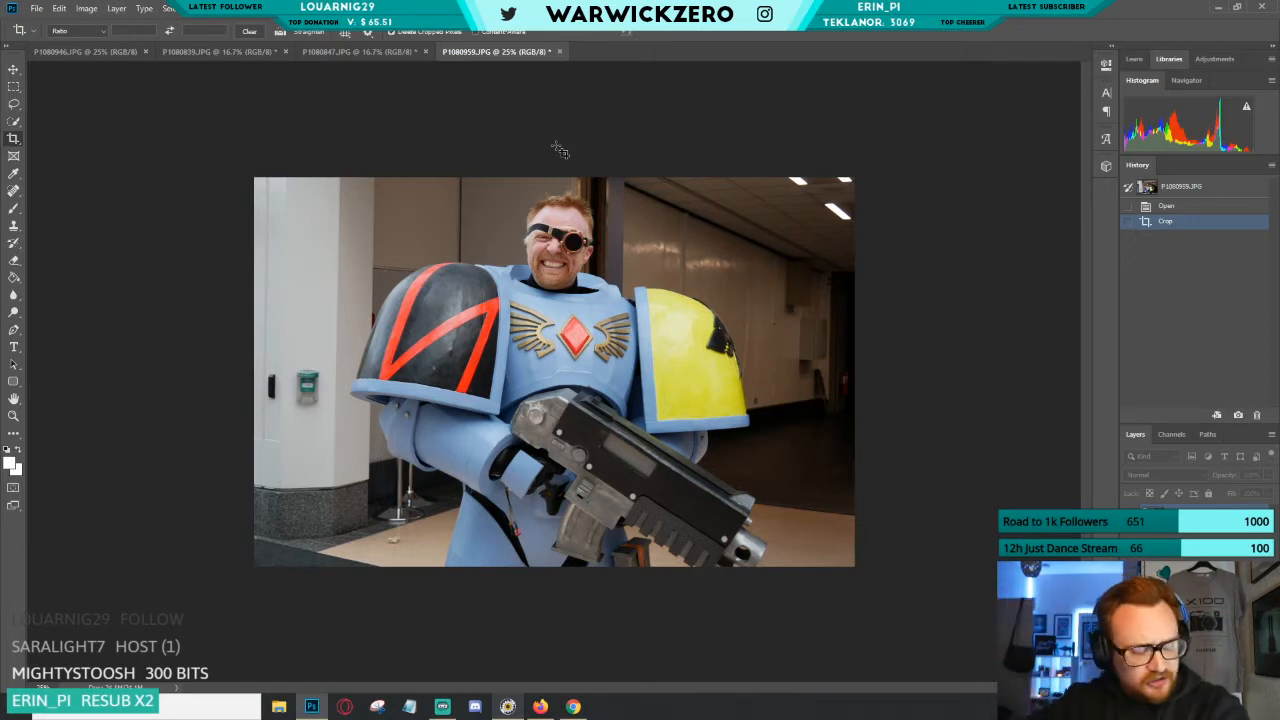
Apply a Levels adjustment to the cropped photo with the RGB input black point at 2 and white point at 255.
key("ctrl+l")
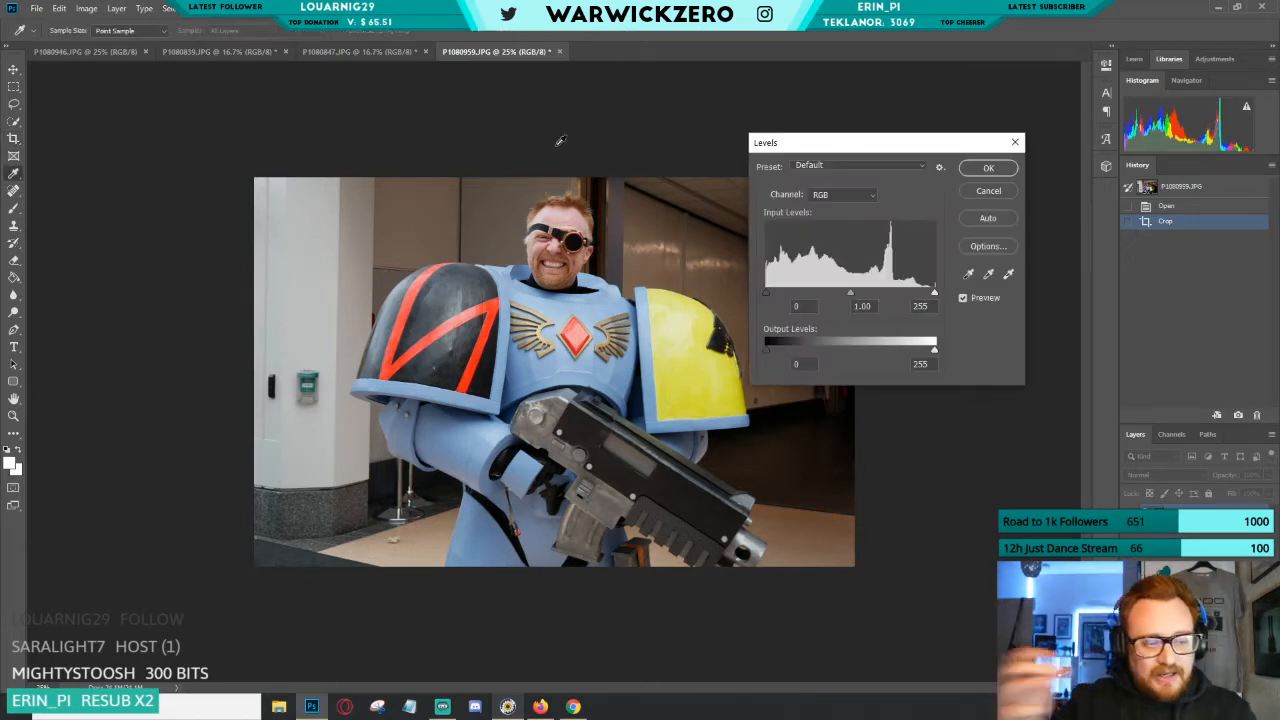
left_click_drag(874, 147, 966, 73)
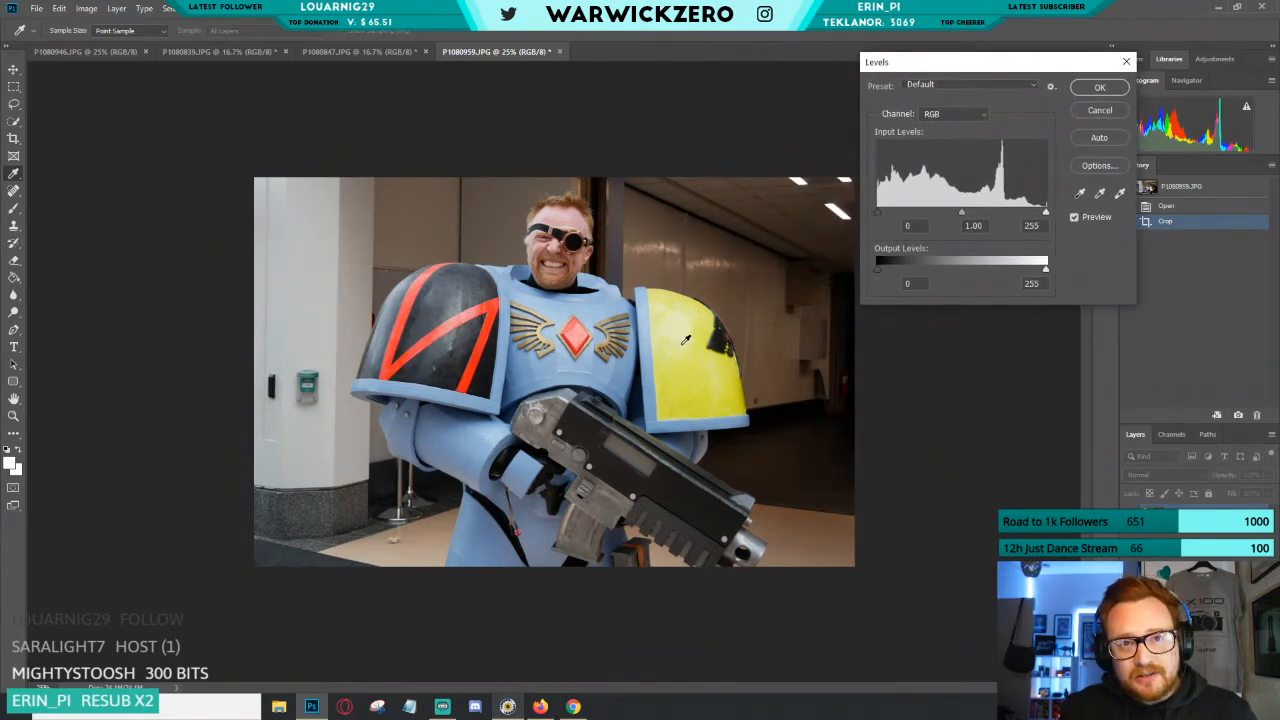
left_click_drag(944, 66, 895, 35)
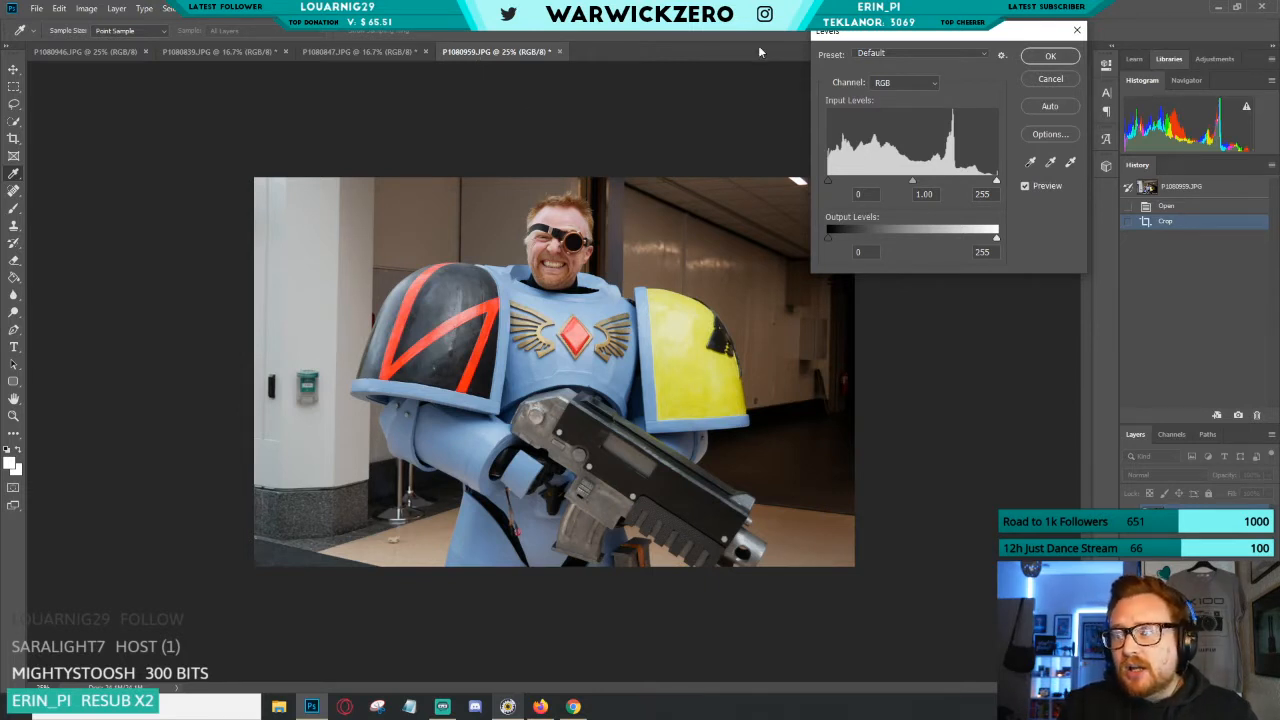
left_click_drag(829, 176, 830, 184)
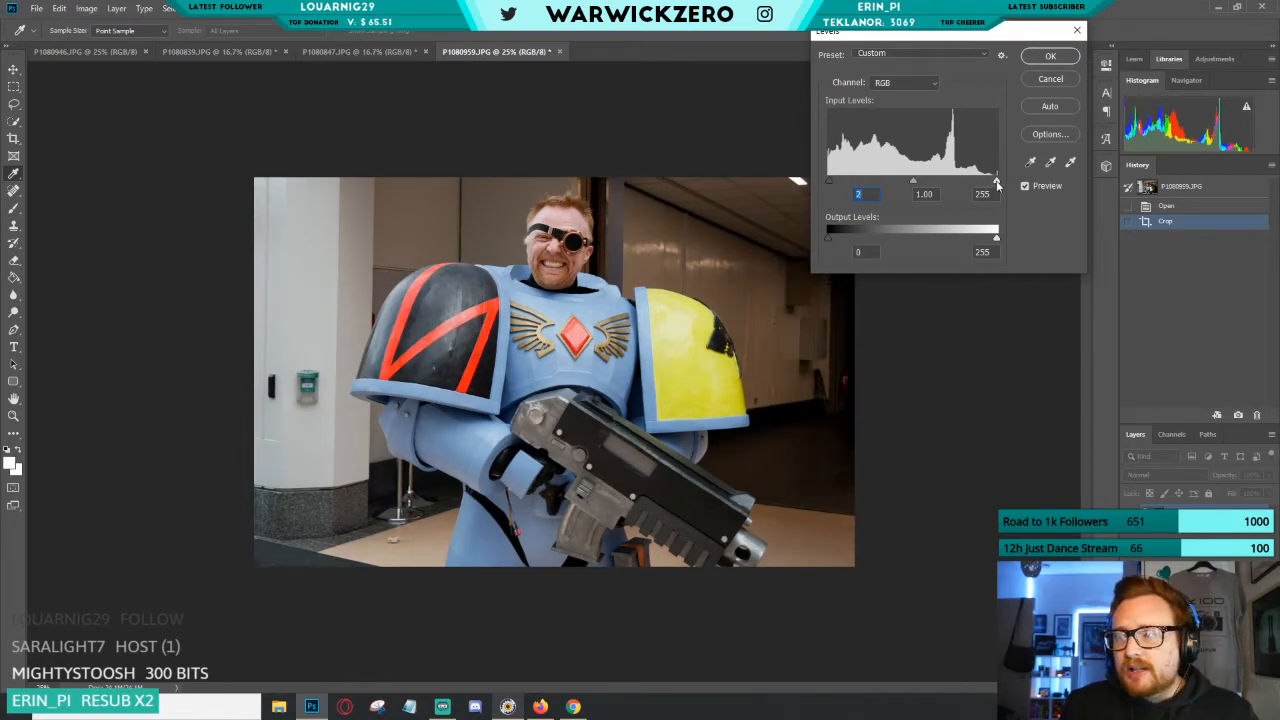
left_click_drag(997, 184, 978, 181)
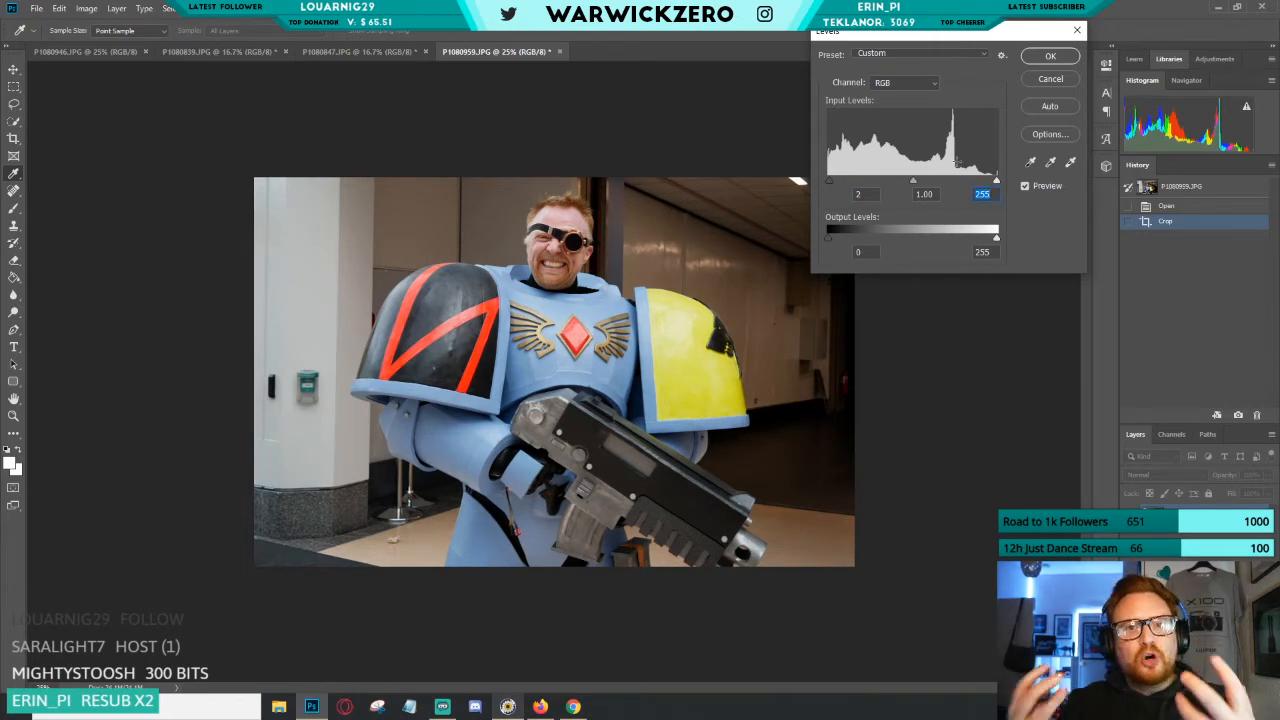
left_click(1050, 56)
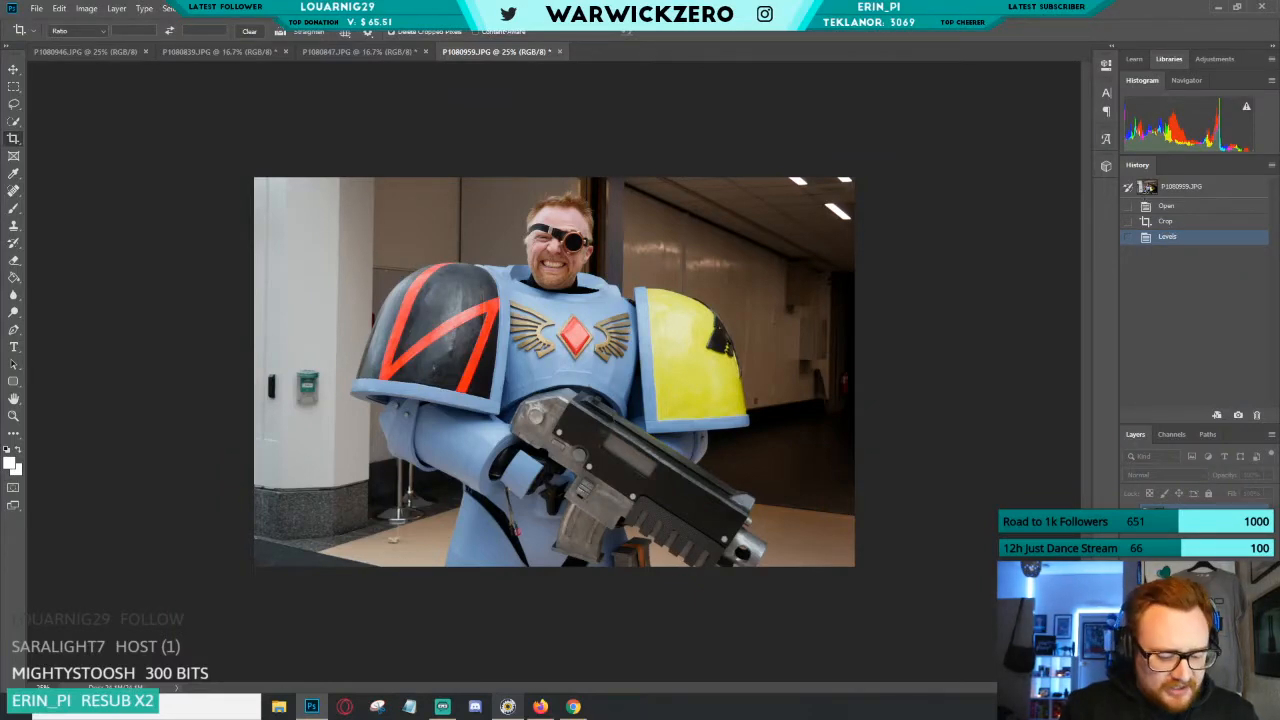
Compare the armoured cosplayer photo before and after the first Levels adjustment, switching between the Crop and Levels history states.
key("ctrl+plus")
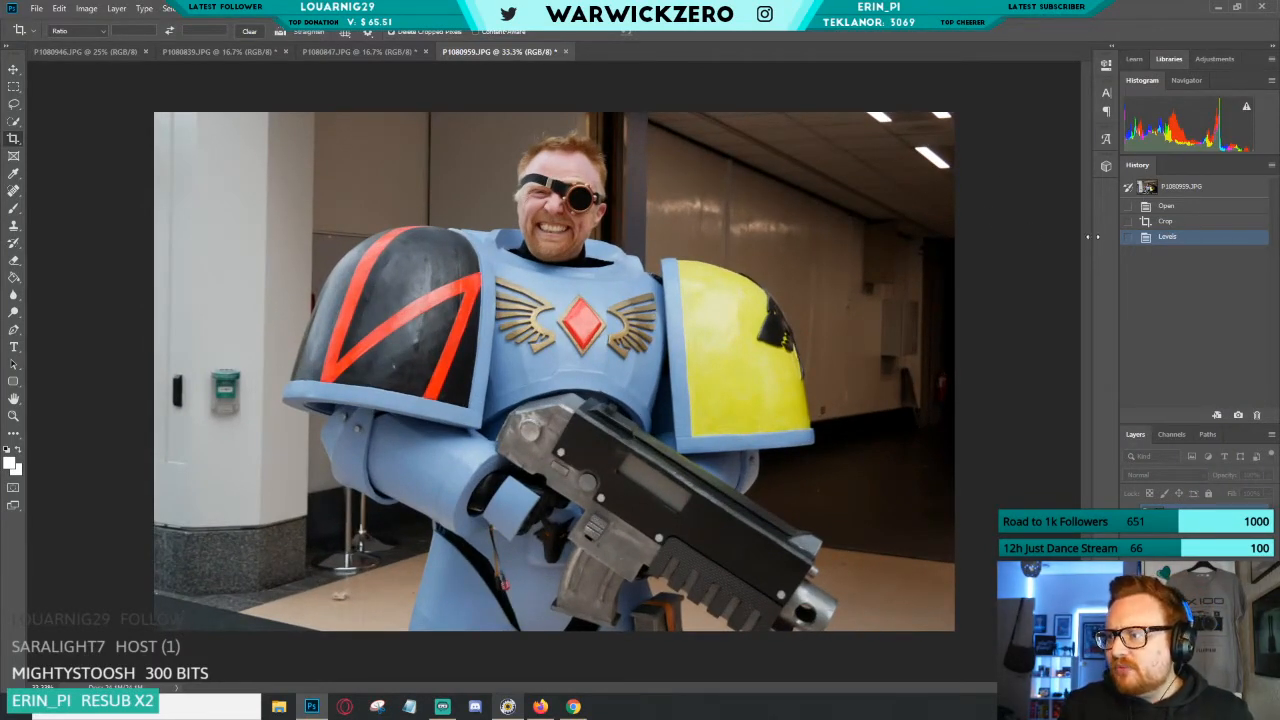
key("ctrl+plus")
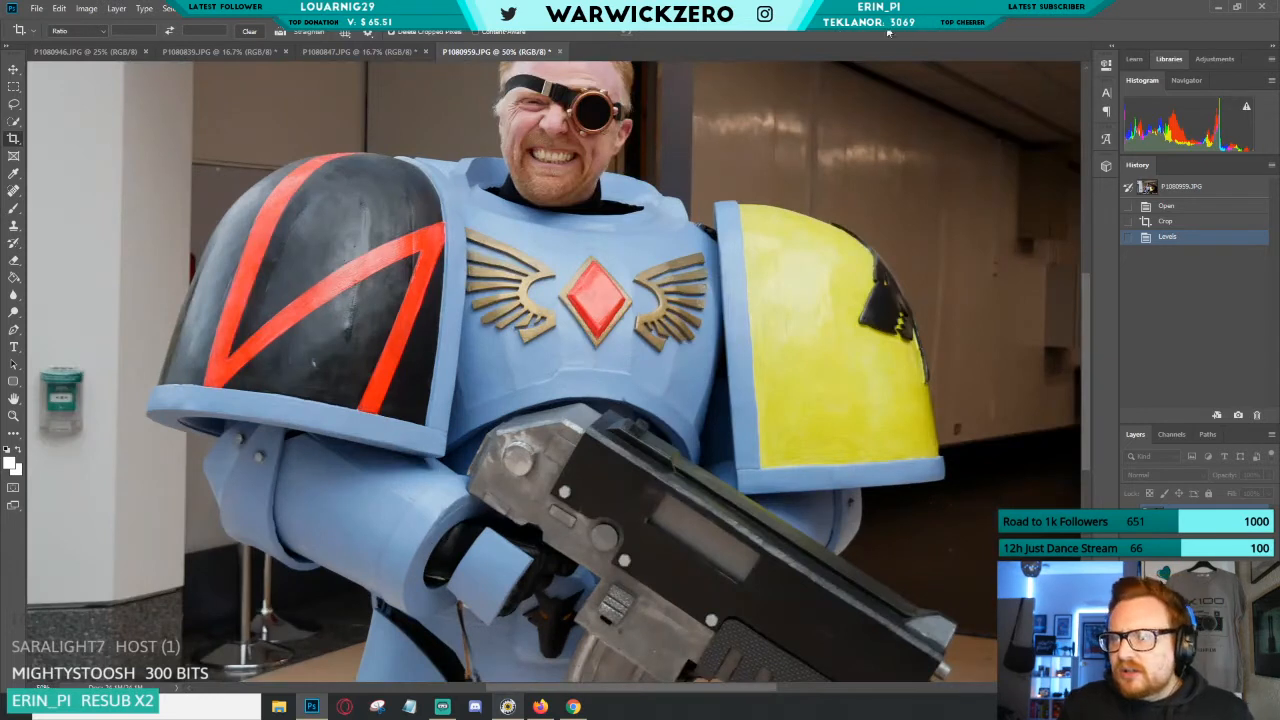
scroll(1062, 304, "up", 2)
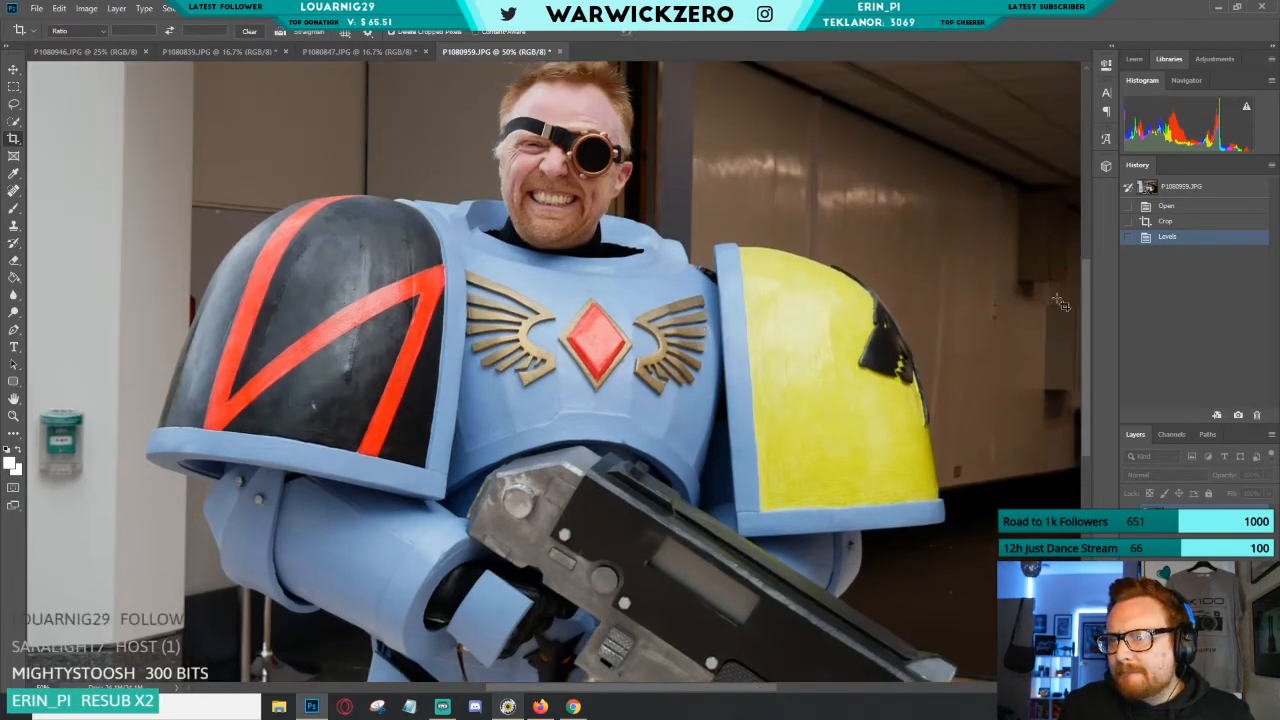
left_click(1170, 222)
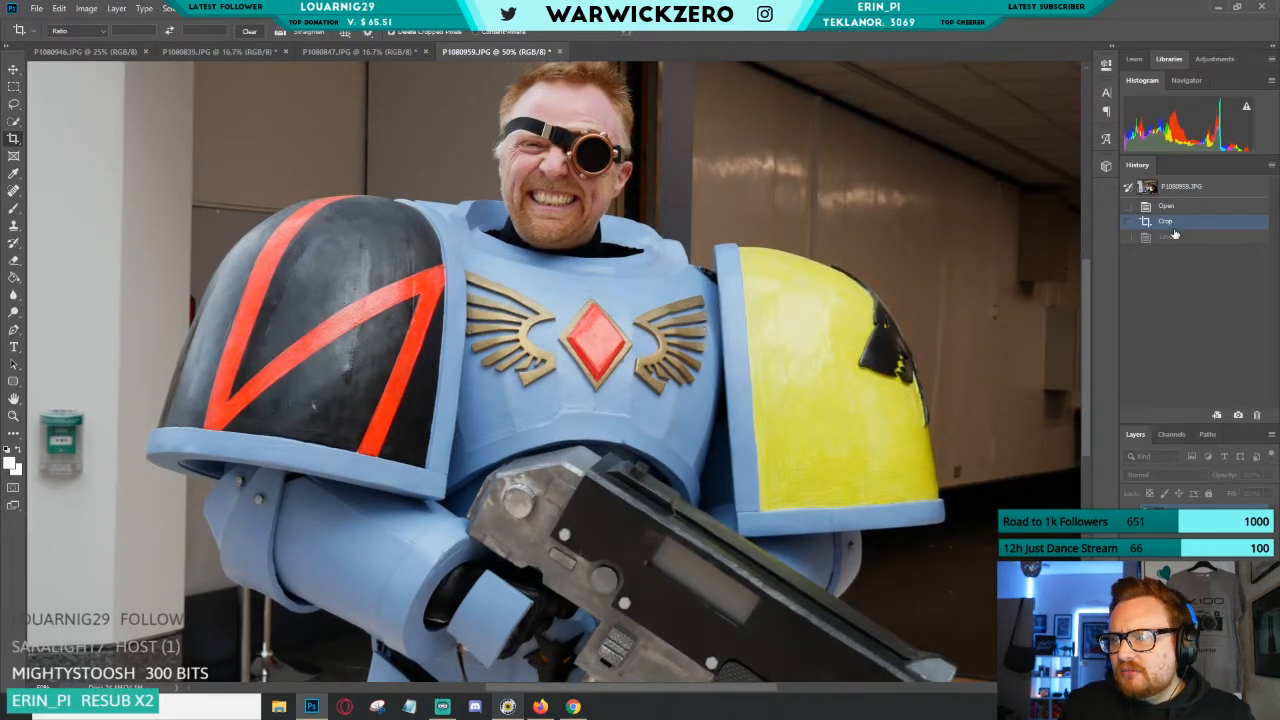
left_click(1174, 235)
left_click(1174, 222)
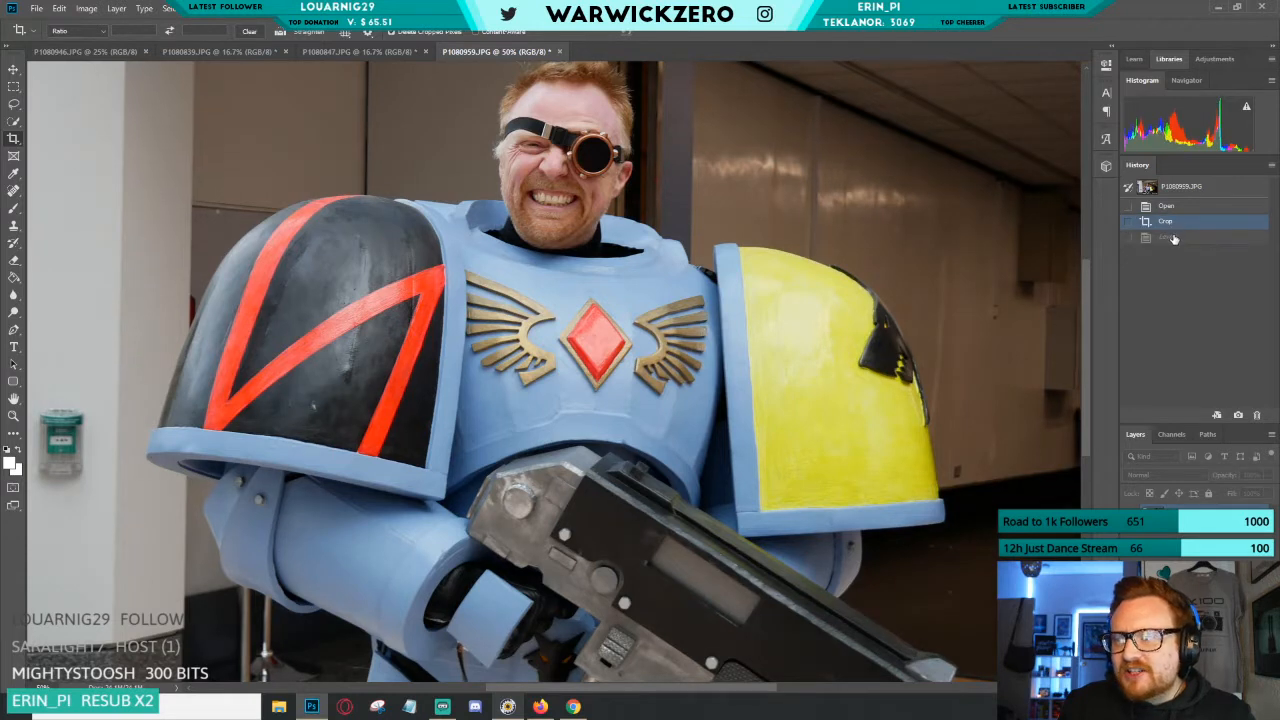
left_click(1168, 236)
left_click(1167, 224)
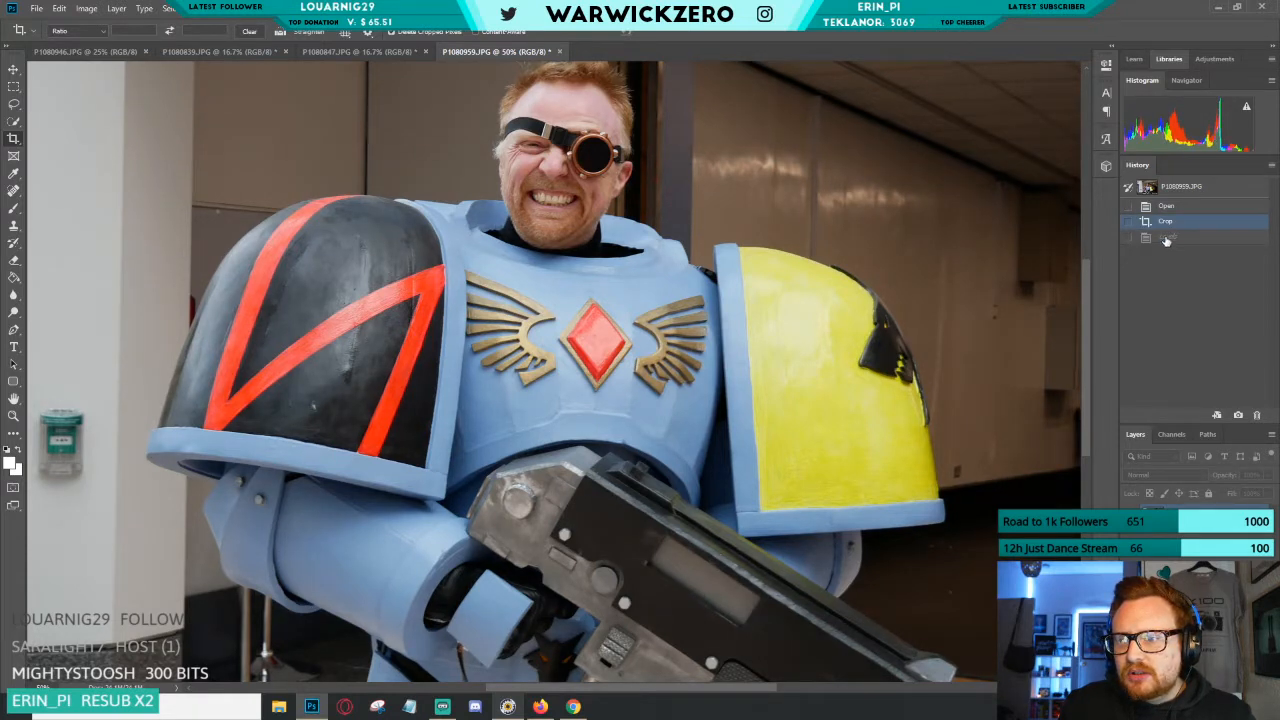
left_click(1164, 238)
Try a second, stronger Levels adjustment with the RGB input black point at 17 and white point at 222.
key("ctrl+l")
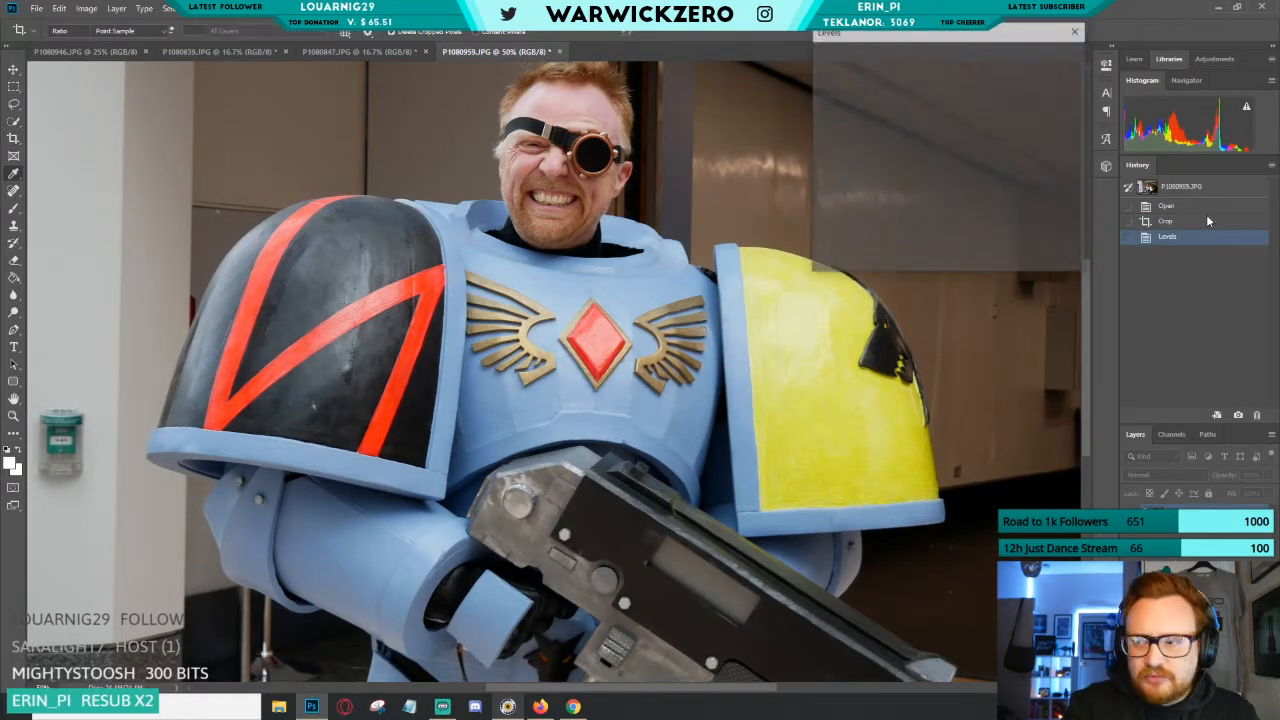
left_click_drag(830, 182, 839, 182)
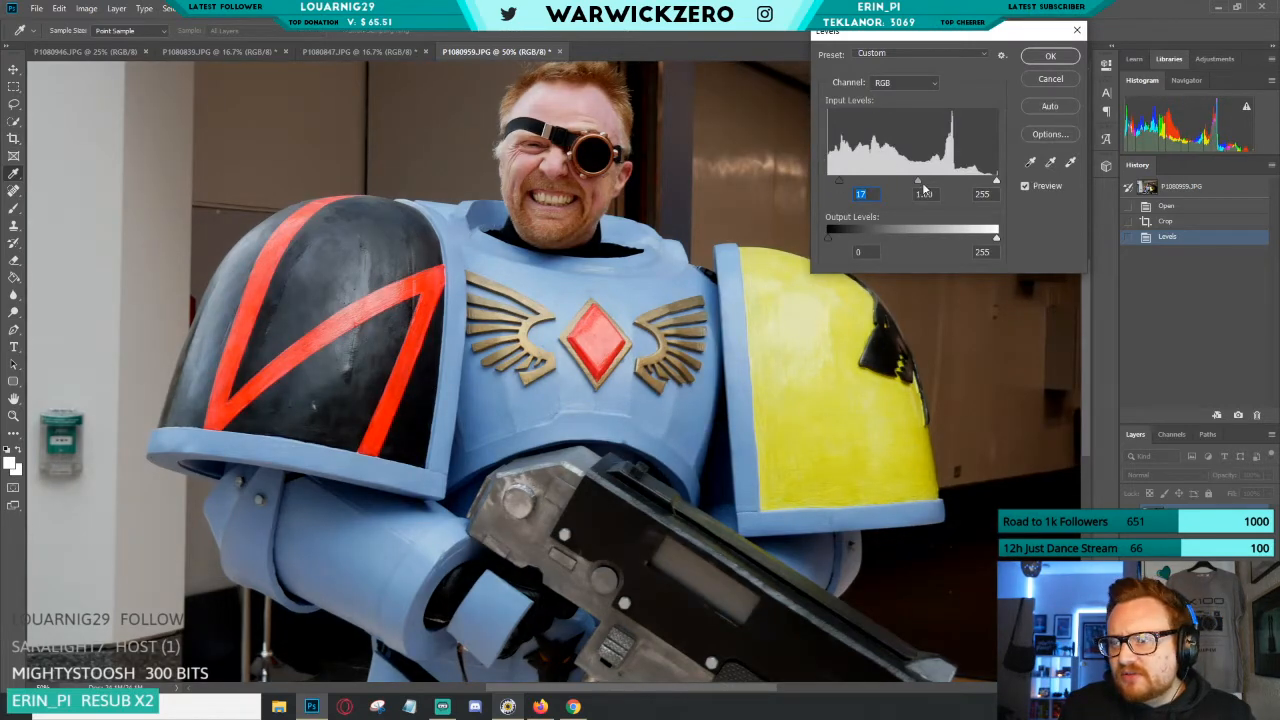
left_click_drag(996, 181, 976, 182)
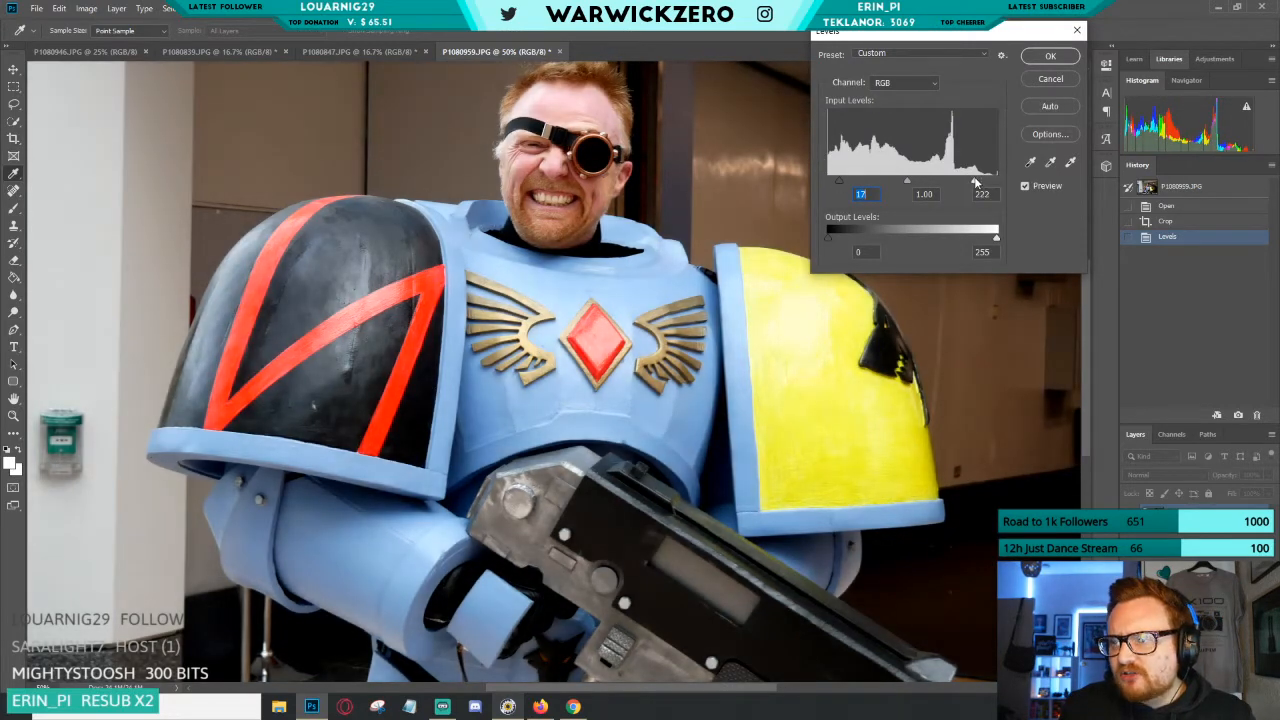
left_click(1050, 56)
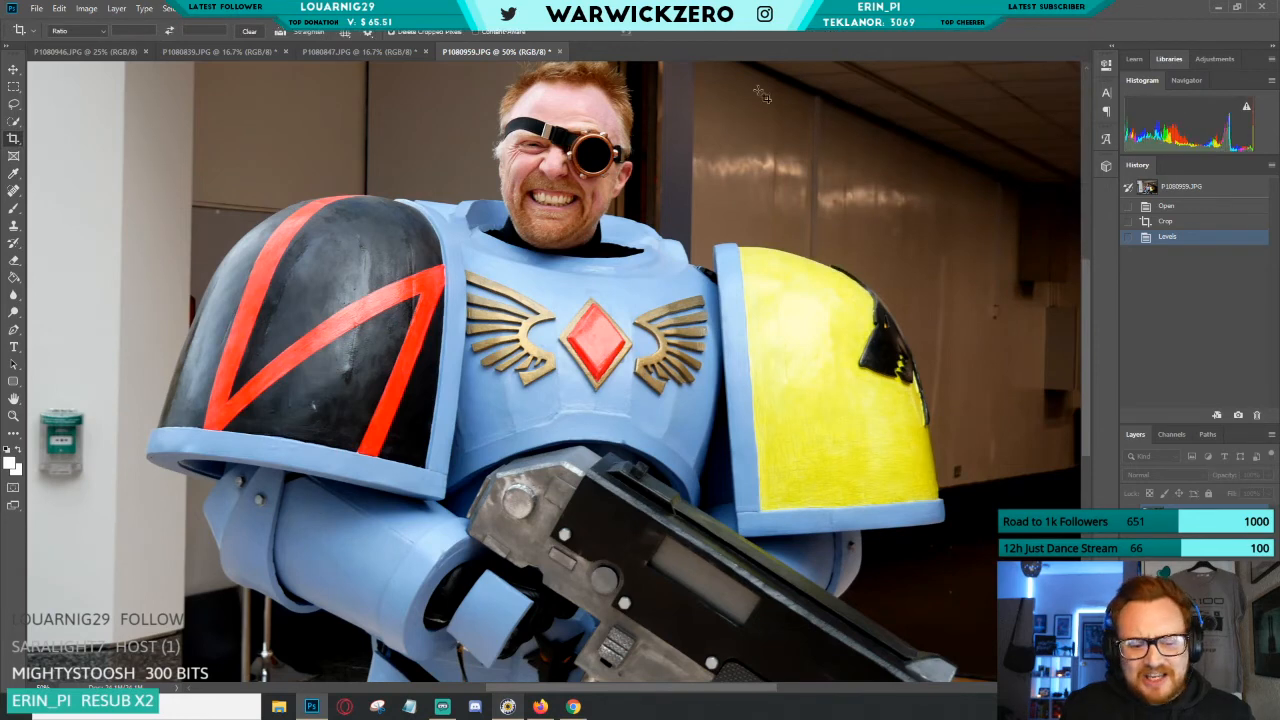
Compare the merely cropped photo with the stronger second Levels result, both close up and as a whole image.
left_click(1165, 222)
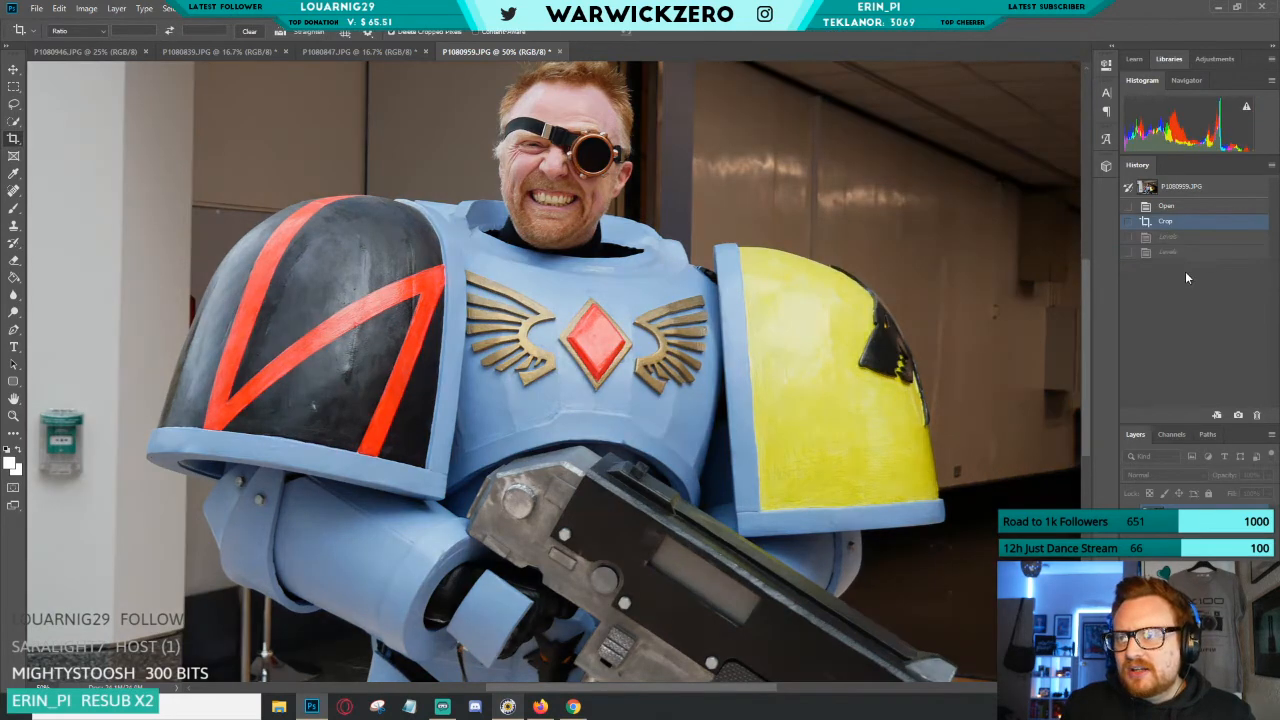
left_click(1166, 253)
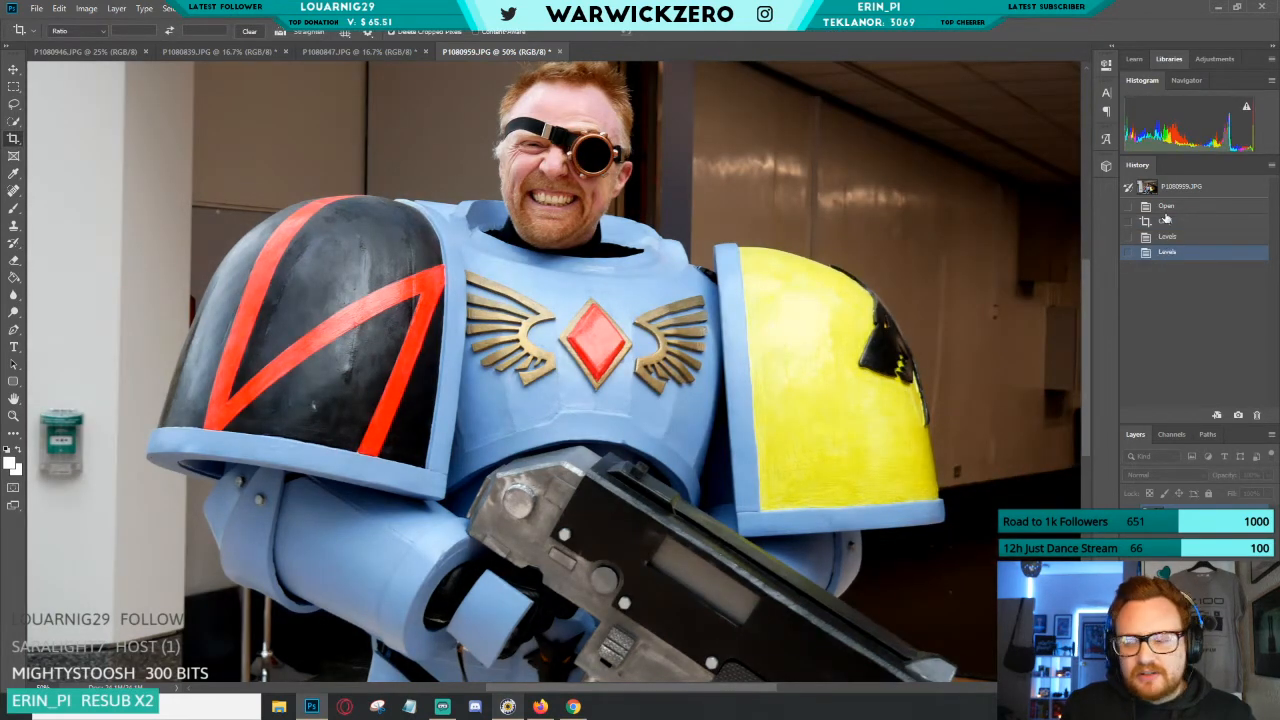
left_click(1165, 222)
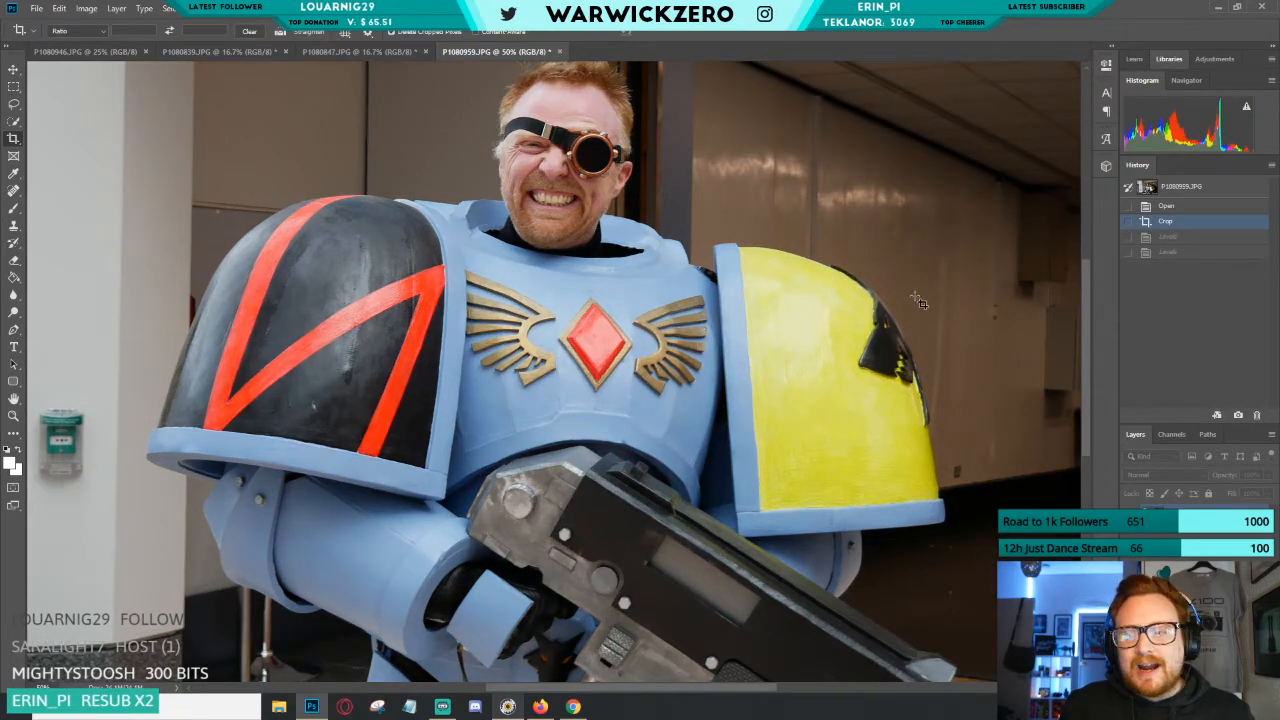
left_click(1148, 253)
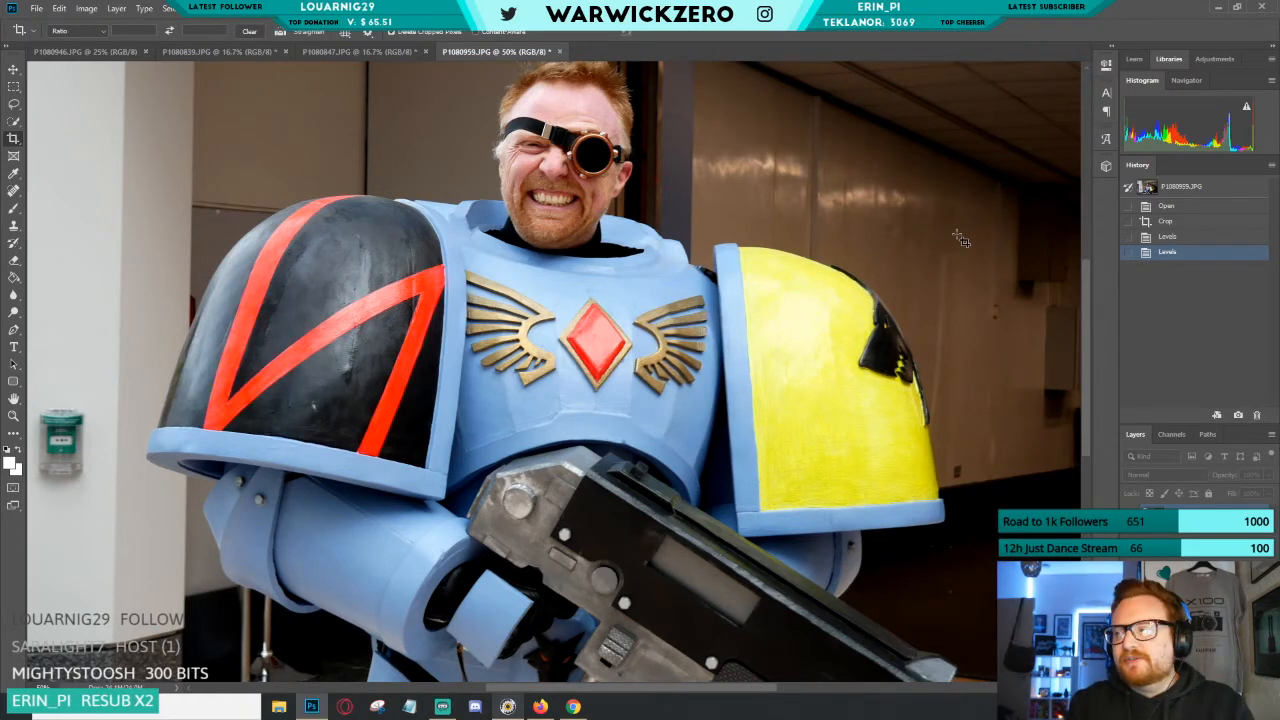
left_click(1176, 223)
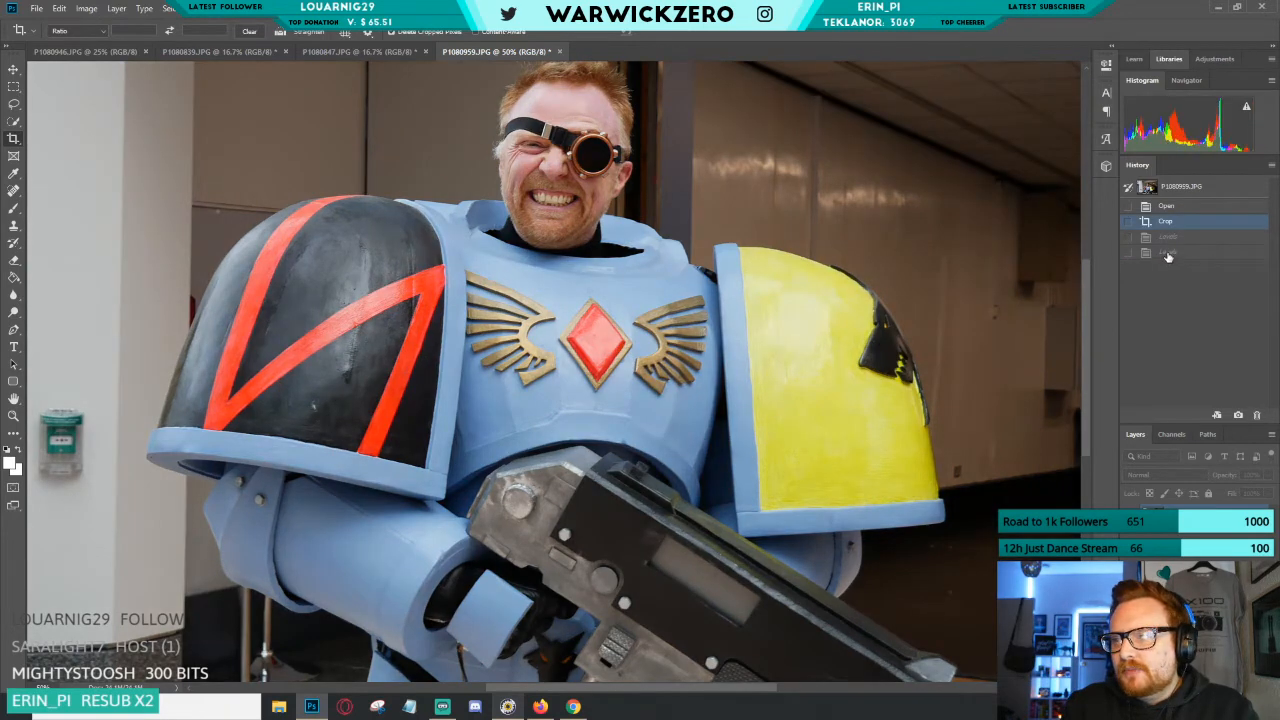
left_click(1177, 253)
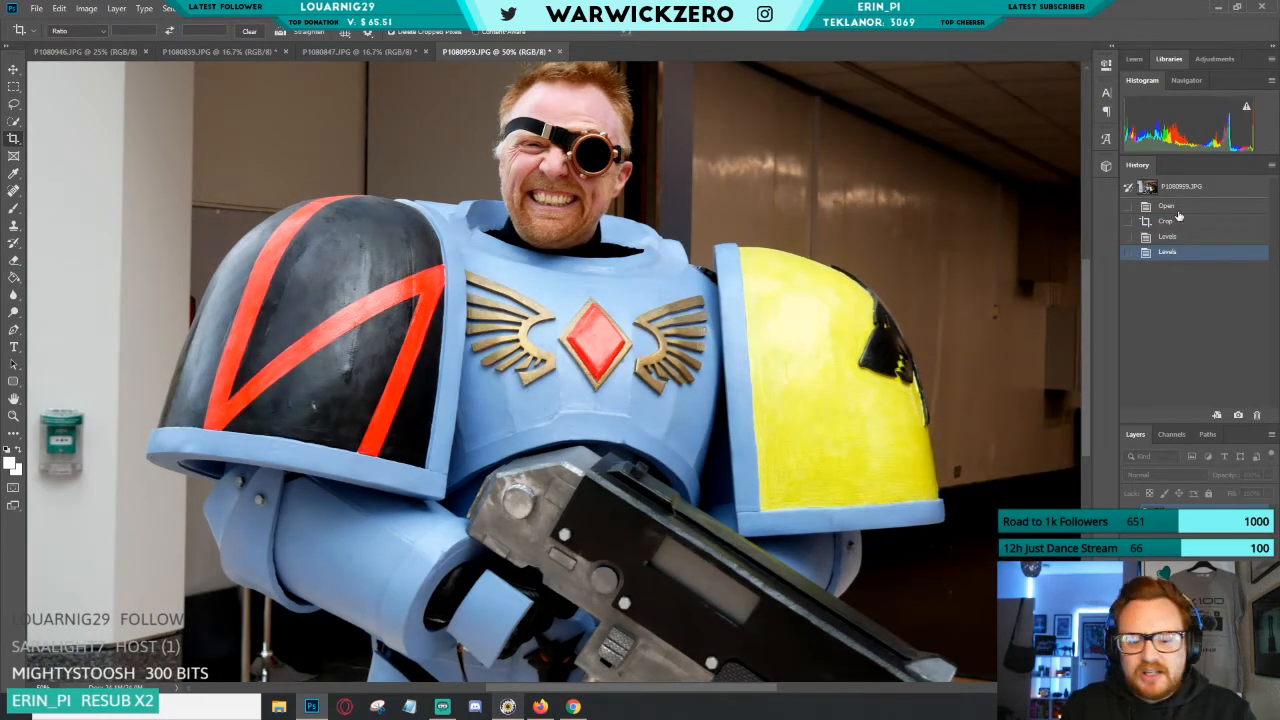
key("ctrl+0")
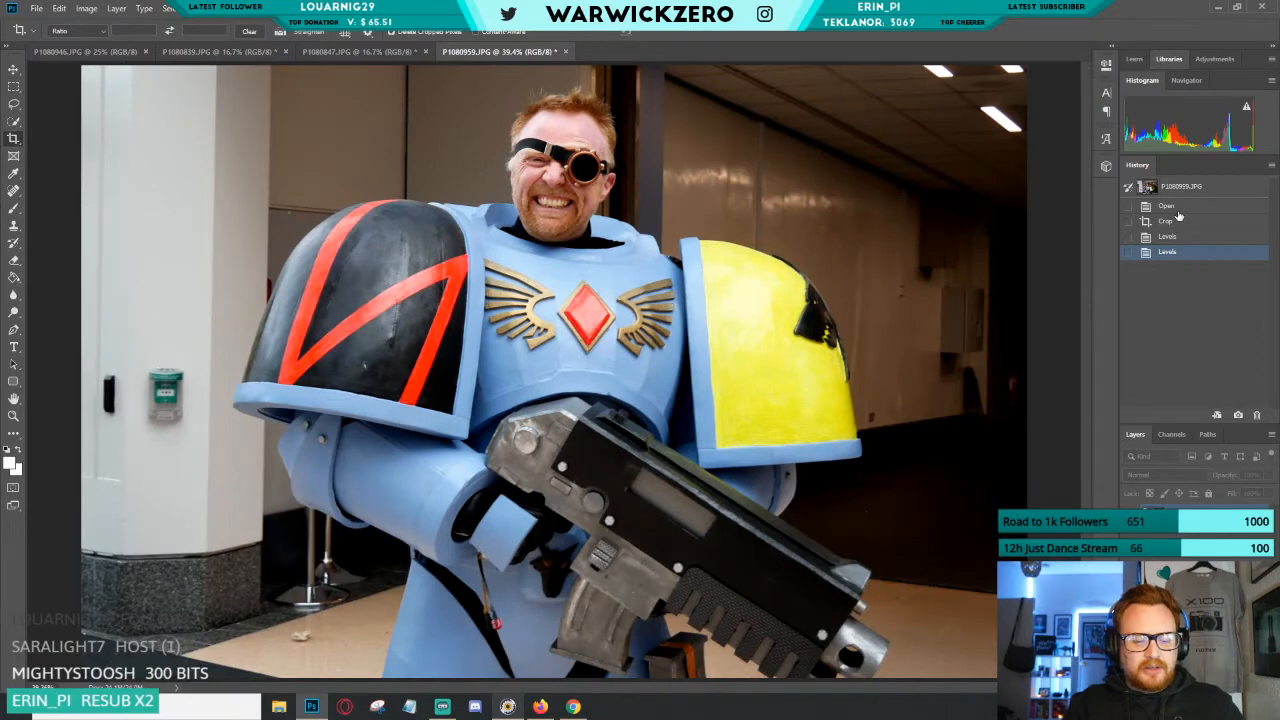
key("ctrl+minus")
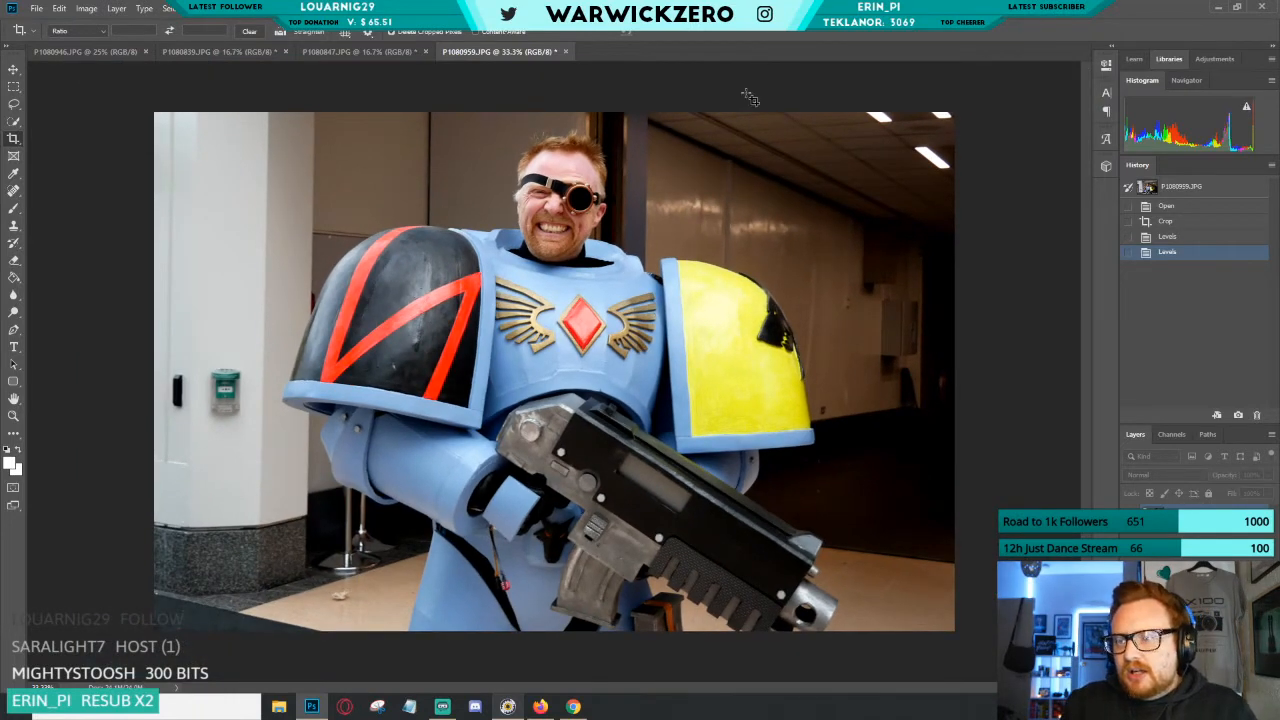
Revert to the first Levels state and apply a gentler Levels adjustment with RGB input black point 4 and white point 233.
left_click(1166, 237)
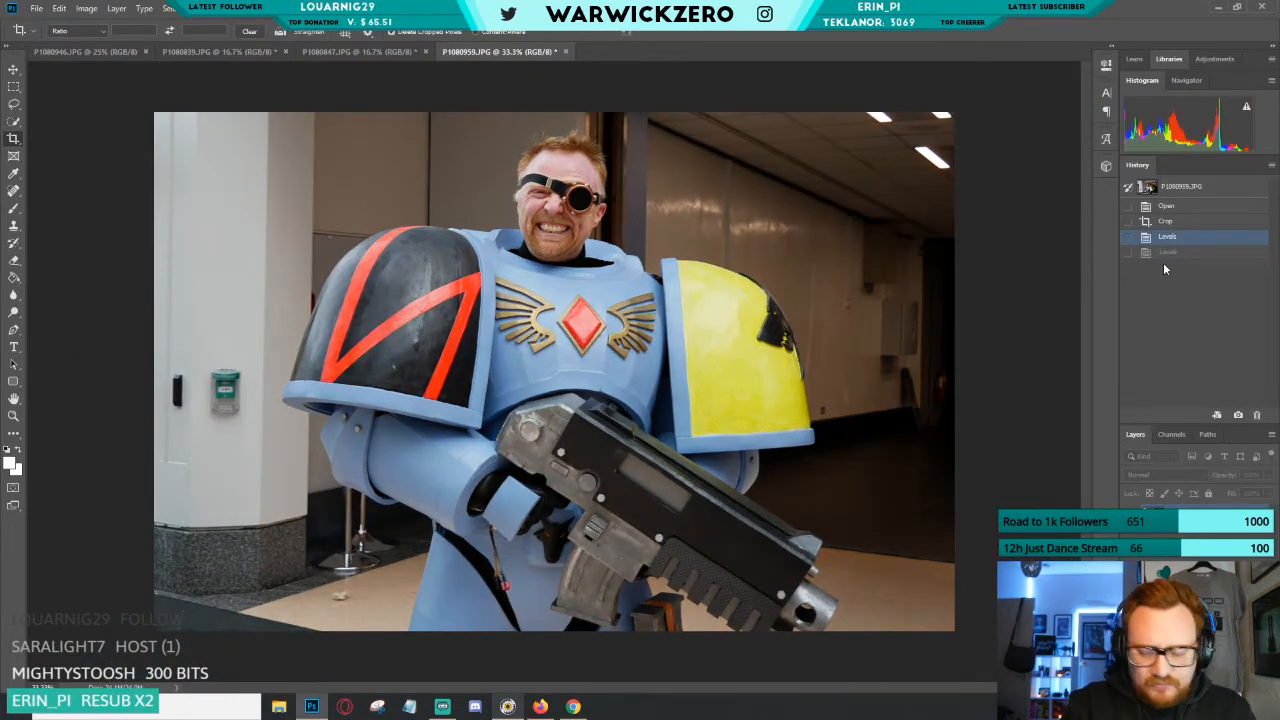
key("ctrl+l")
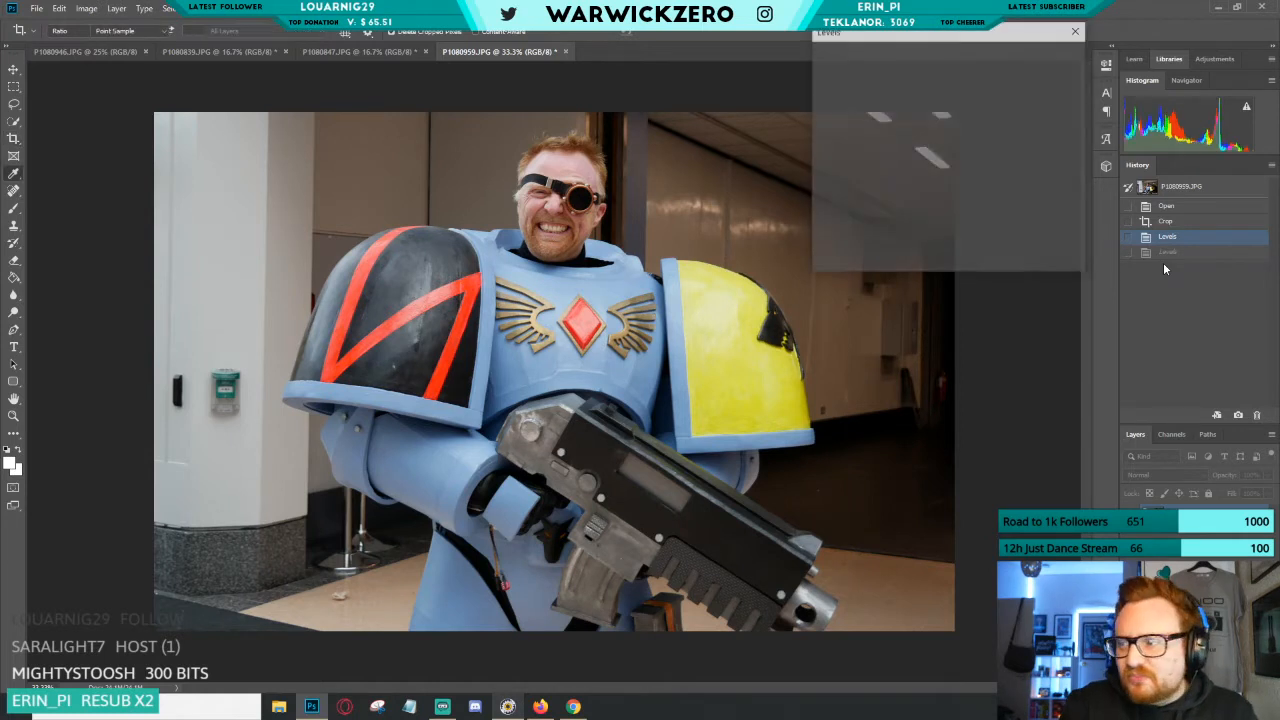
left_click_drag(829, 178, 830, 178)
left_click_drag(996, 180, 983, 181)
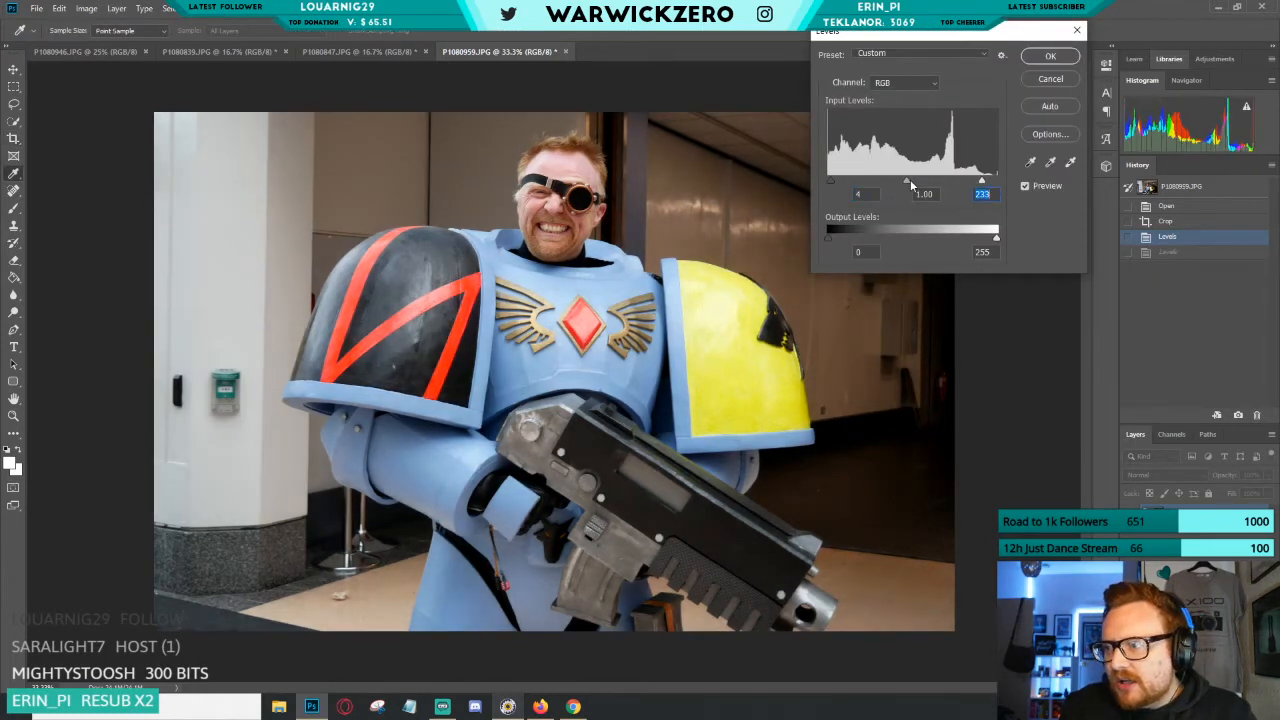
left_click_drag(904, 179, 908, 179)
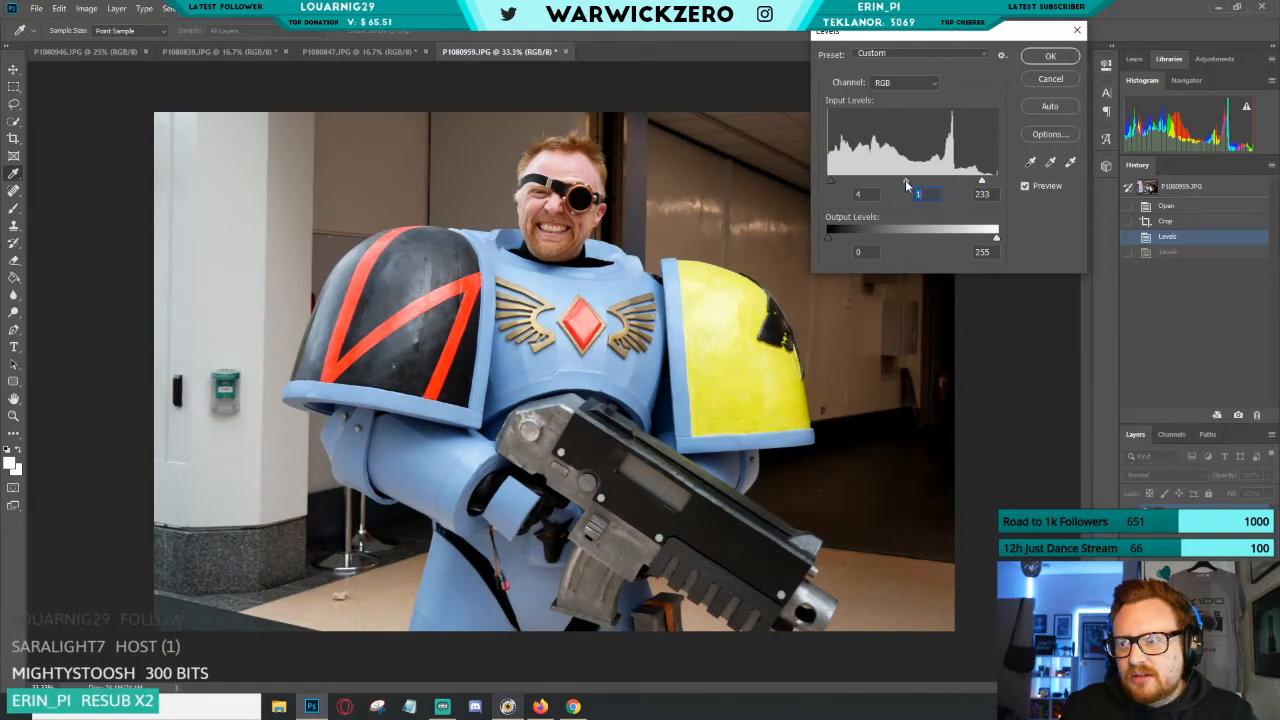
left_click(1050, 56)
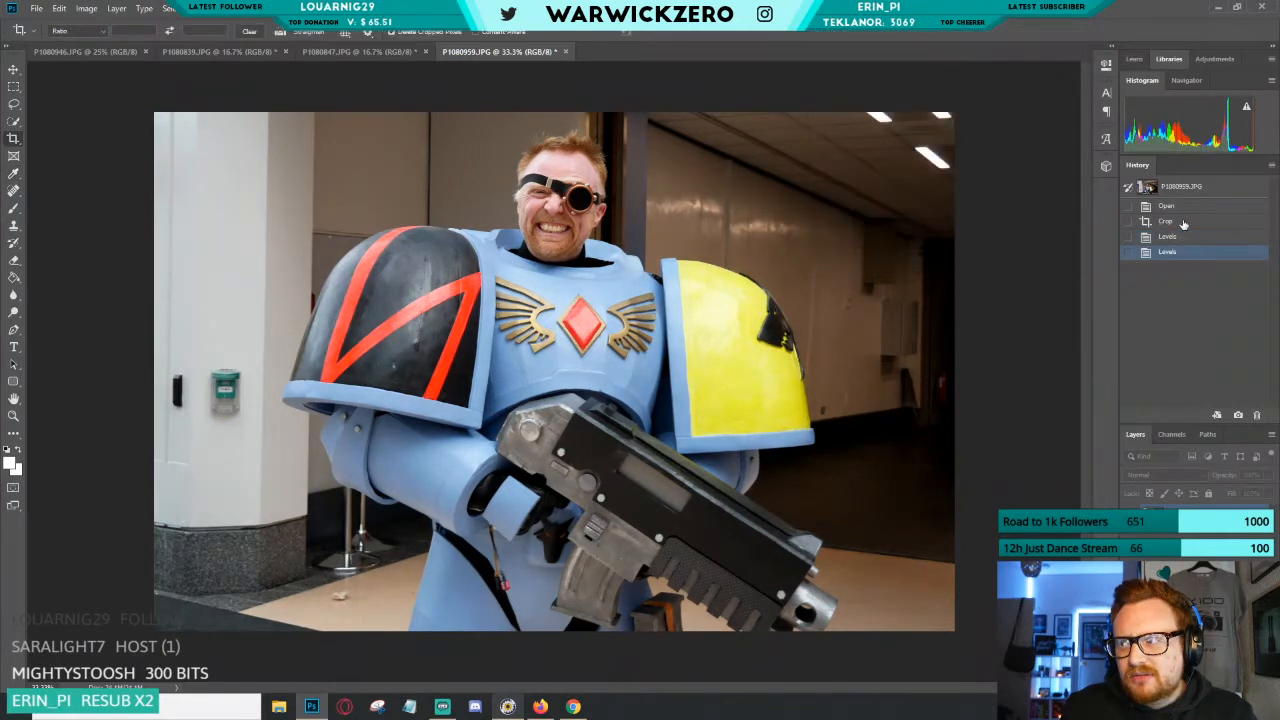
Compare the Crop state with the gentler second Levels state, ending on the latest Levels state.
left_click(1184, 224)
left_click(1170, 238)
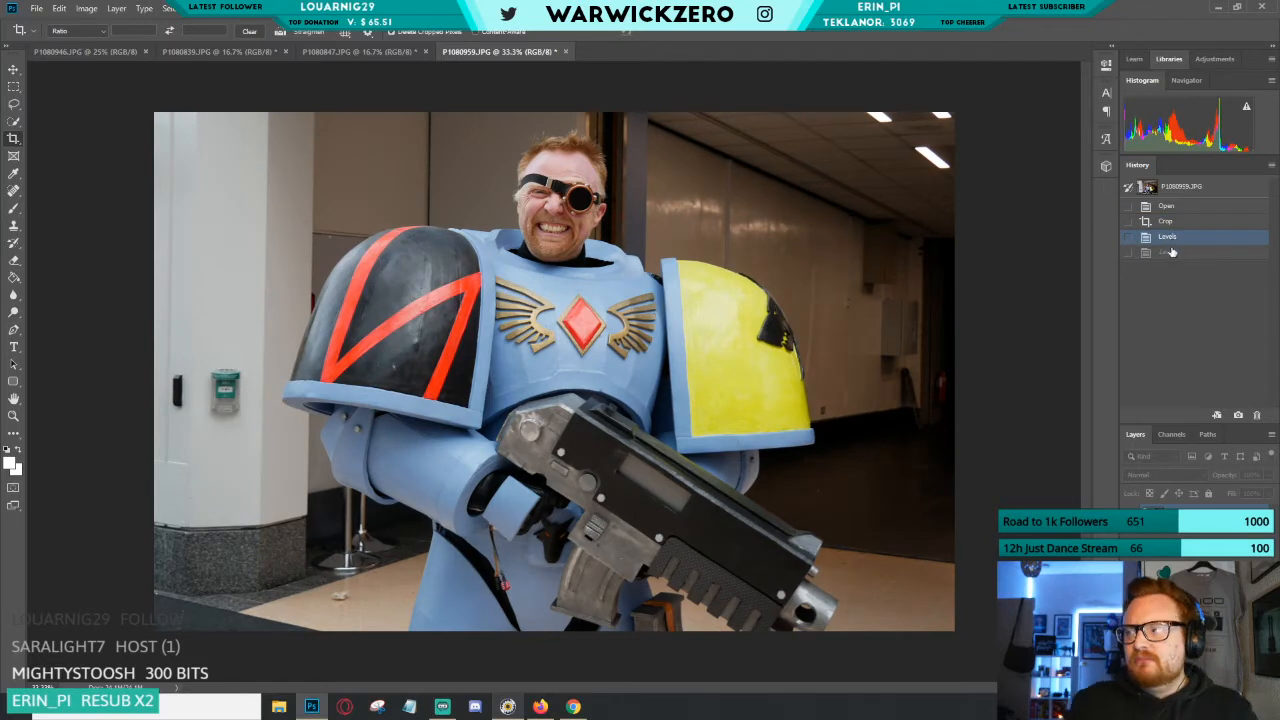
left_click(1172, 222)
left_click(1184, 252)
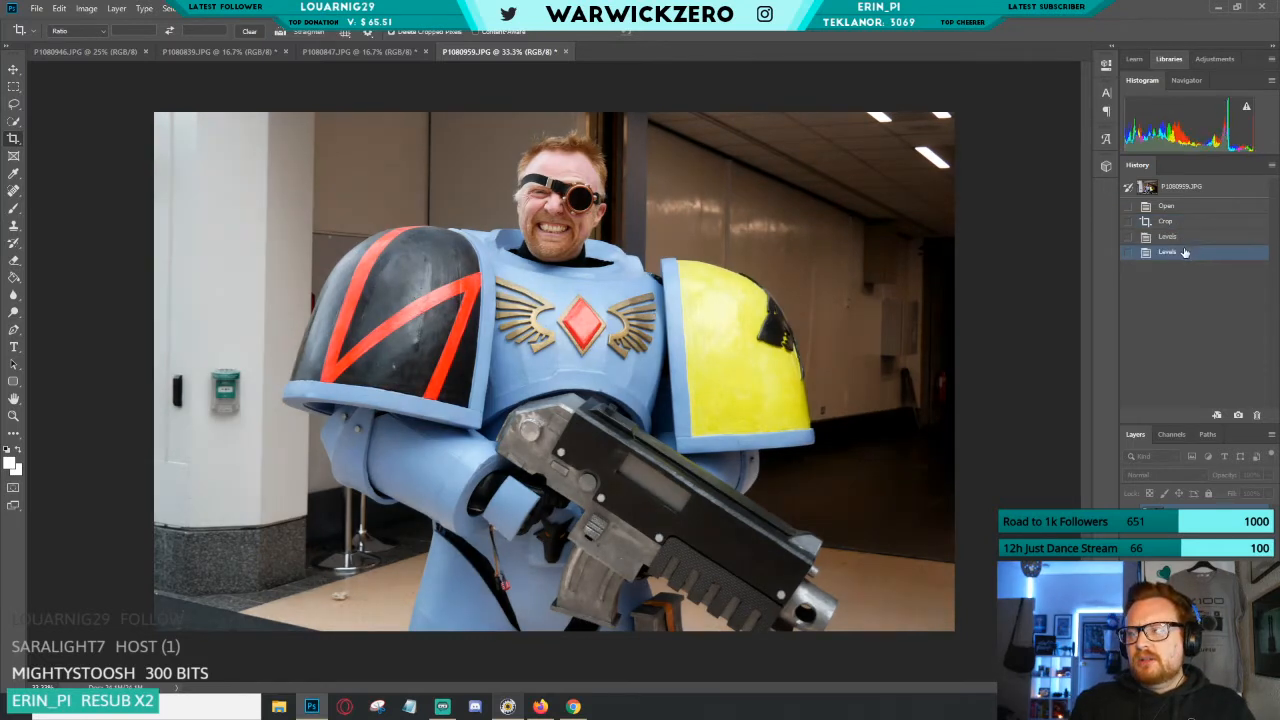
left_click(1185, 222)
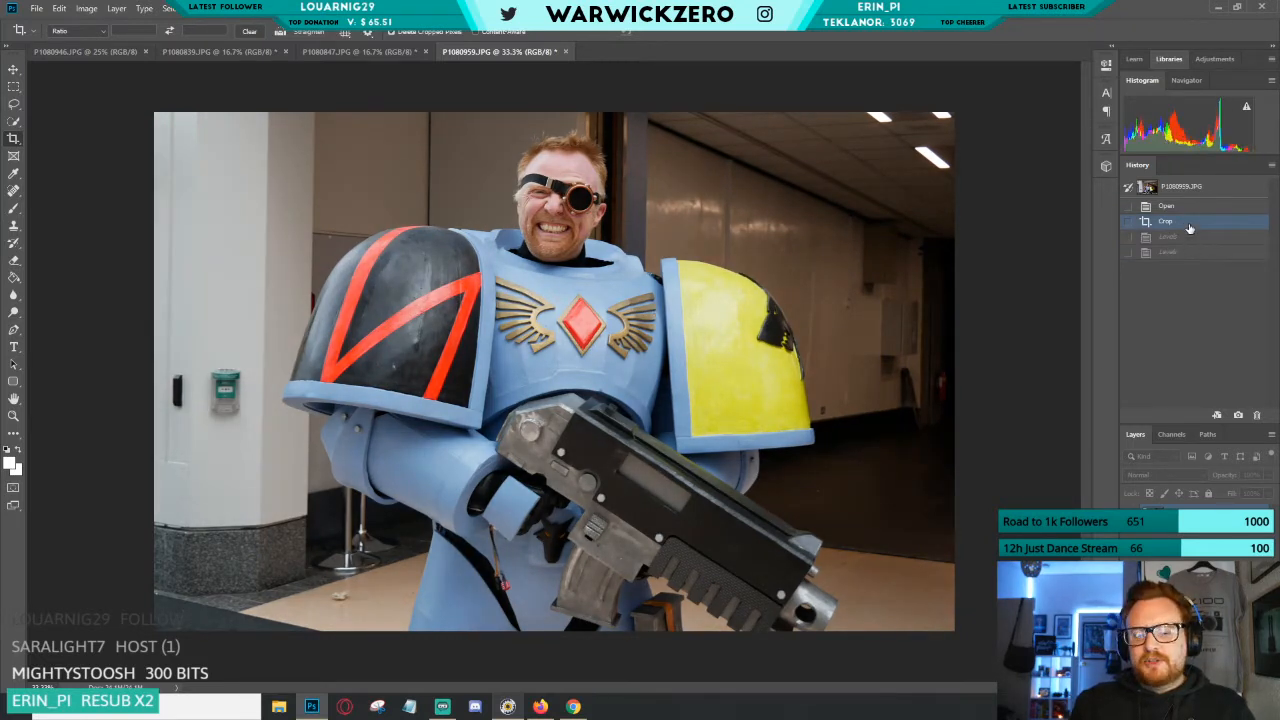
left_click(914, 190)
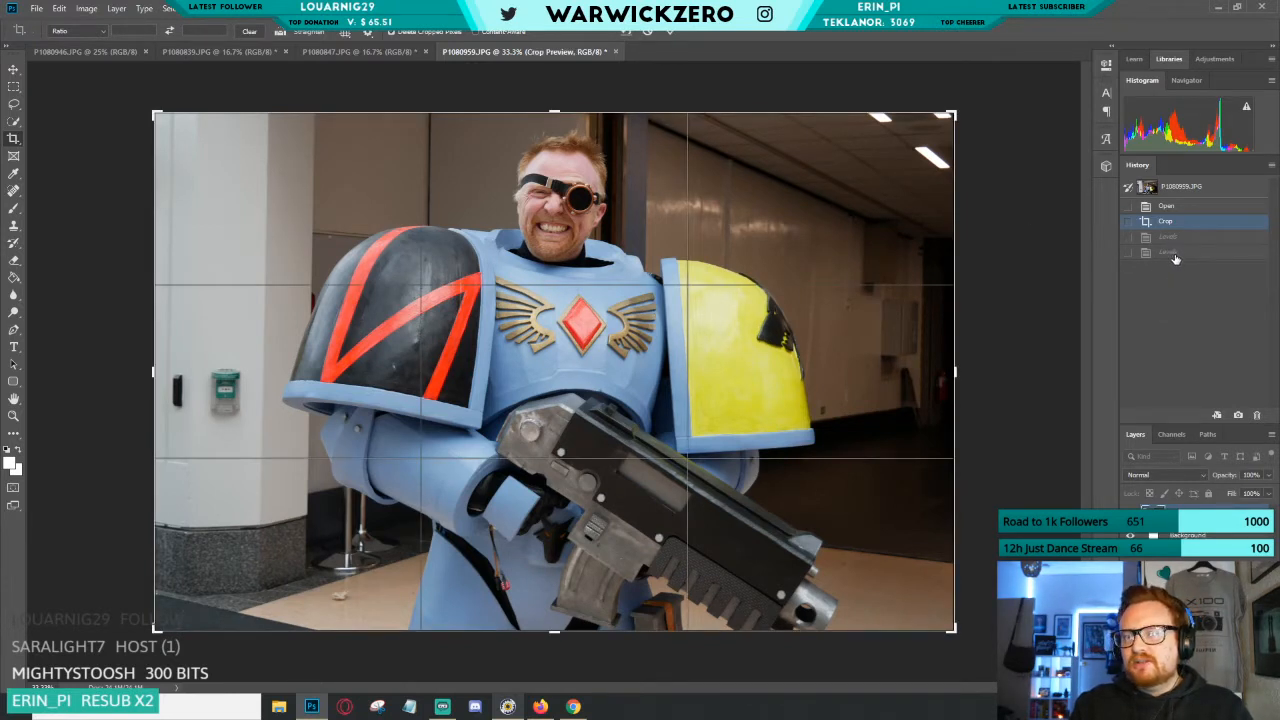
left_click(1176, 248)
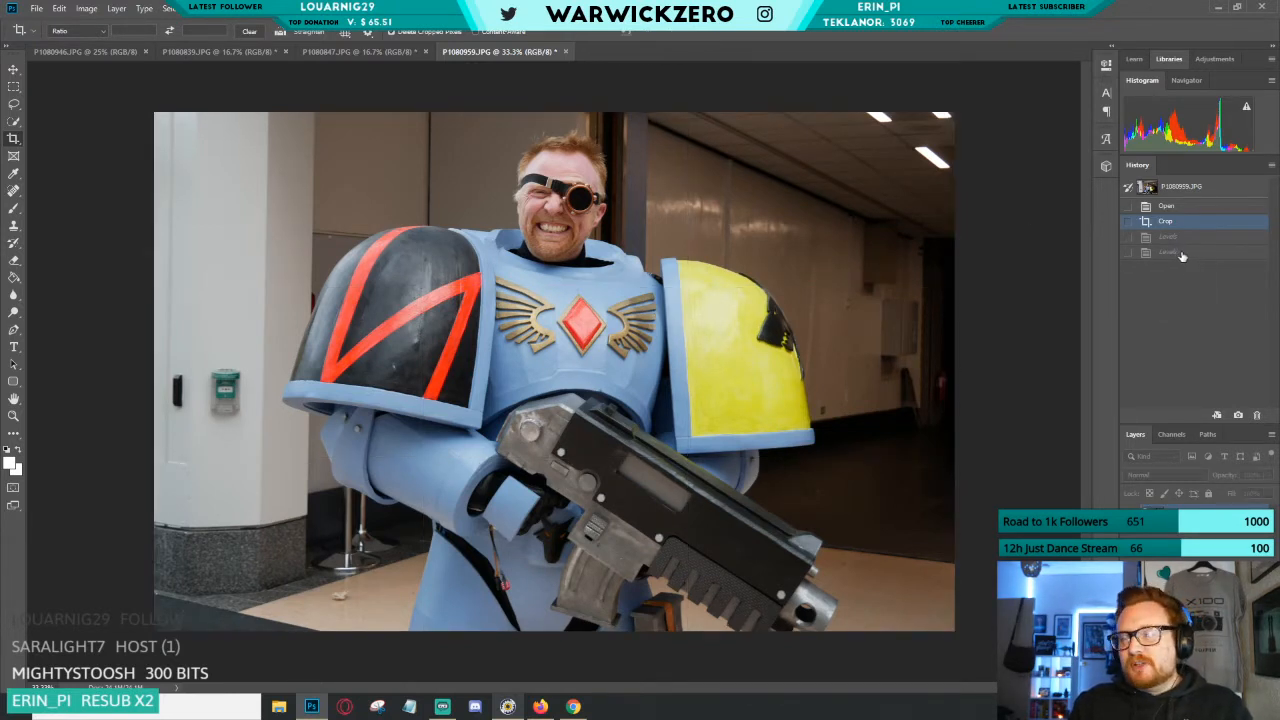
left_click(1181, 253)
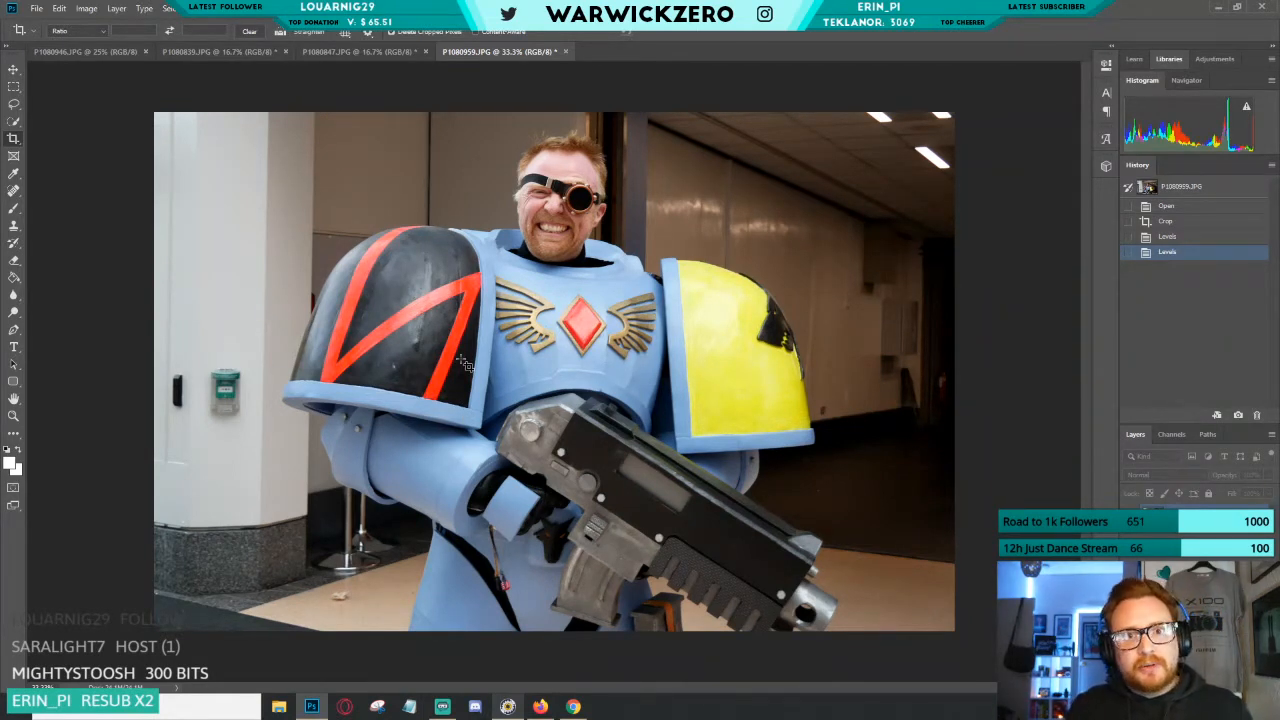
Sharpen the photo with Unsharp Mask at amount 117%, radius 7.9 pixels and threshold 49 levels.
left_click(198, 10)
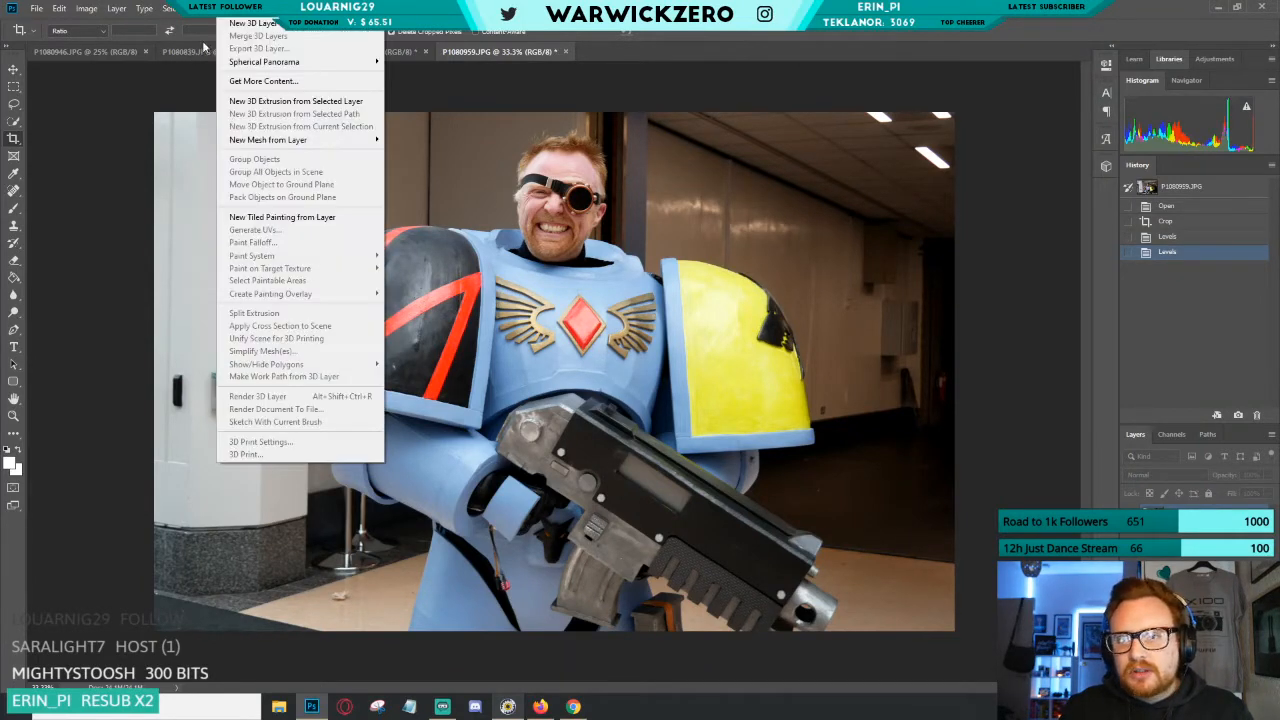
mouse_move(252, 240)
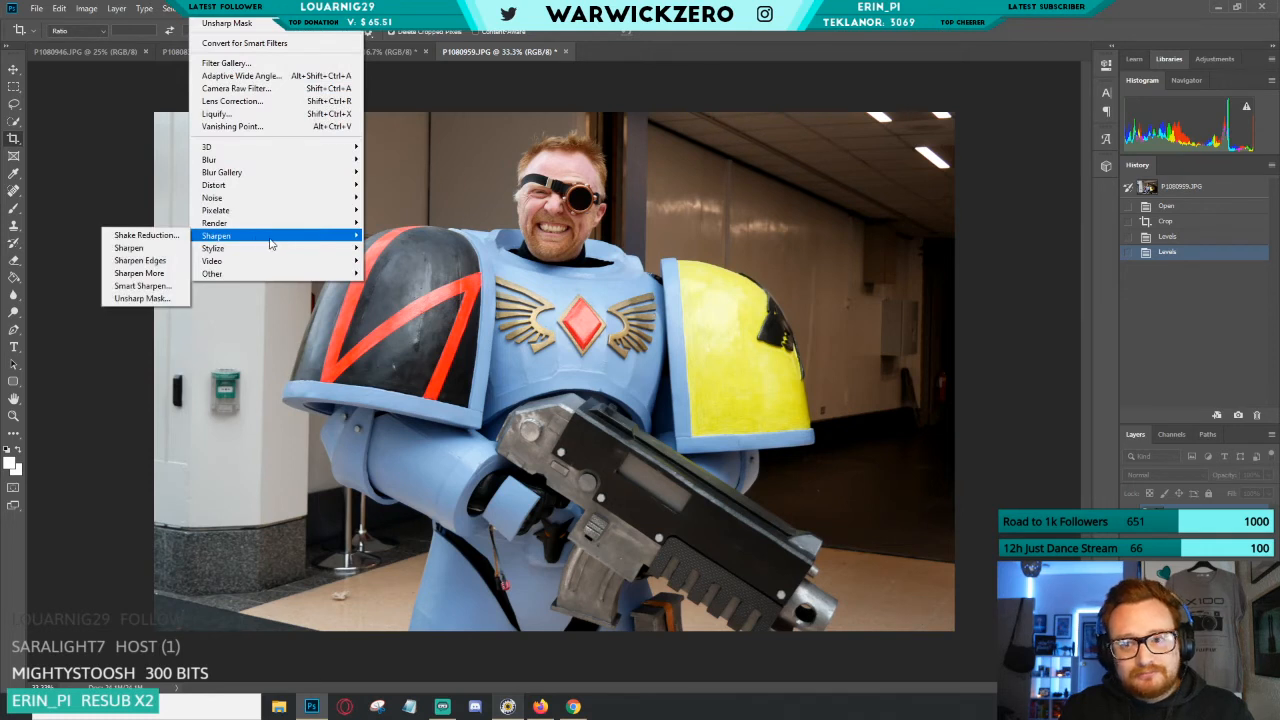
left_click(157, 298)
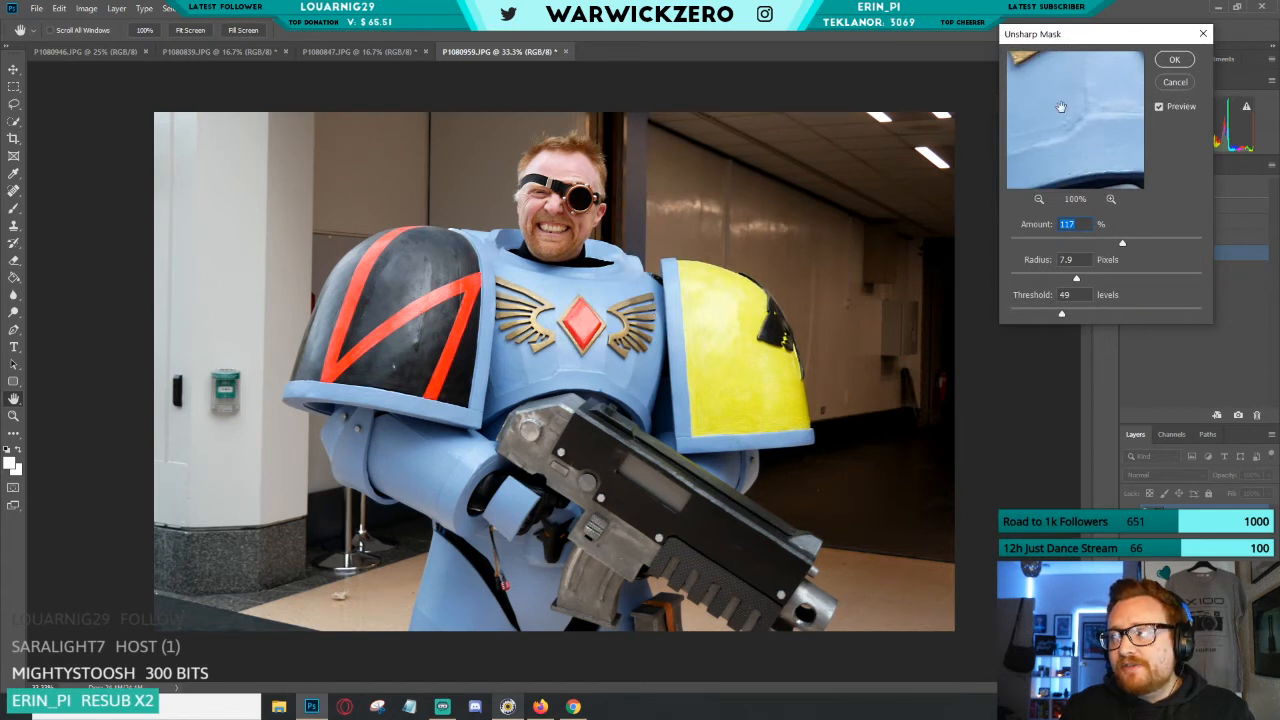
left_click_drag(1062, 101, 1071, 137)
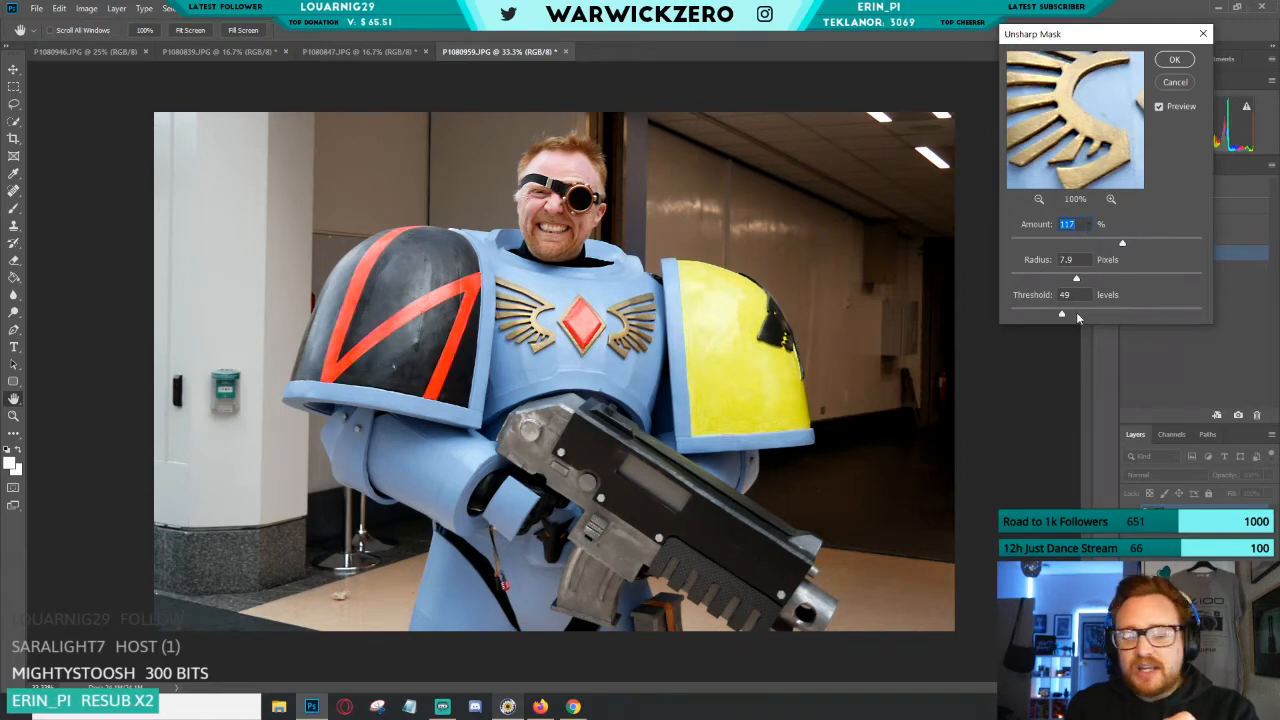
left_click(1175, 62)
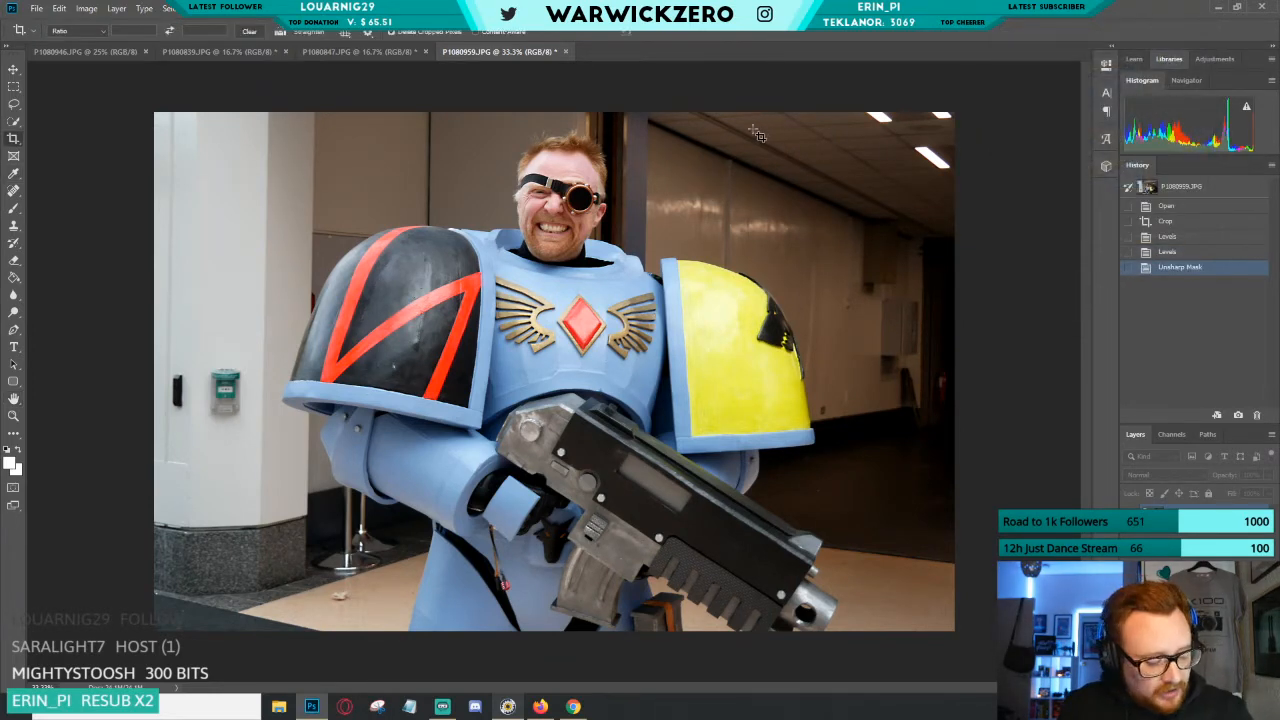
key("ctrl+plus")
key("ctrl+plus")
key("ctrl+plus")
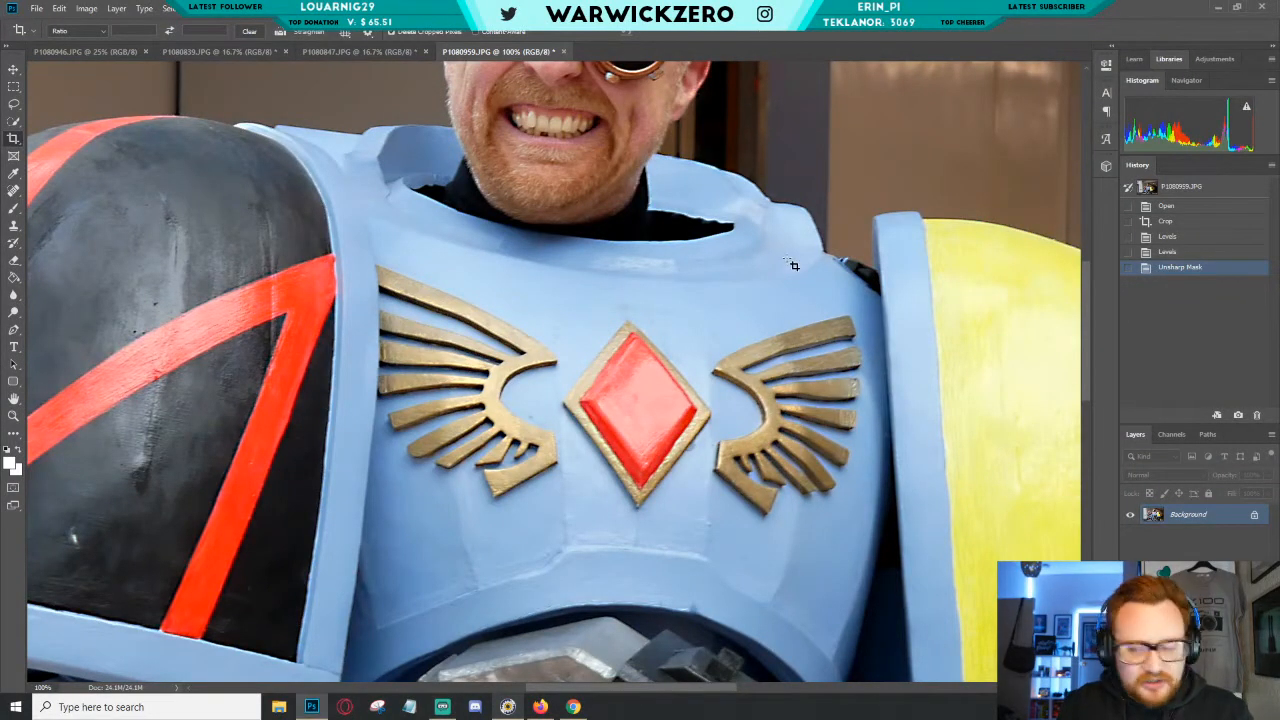
Compare the second Levels state with the Unsharp Mask state on the cosplayer's face and chest armour, ending on the sharpened state.
scroll(783, 260, "up", 5)
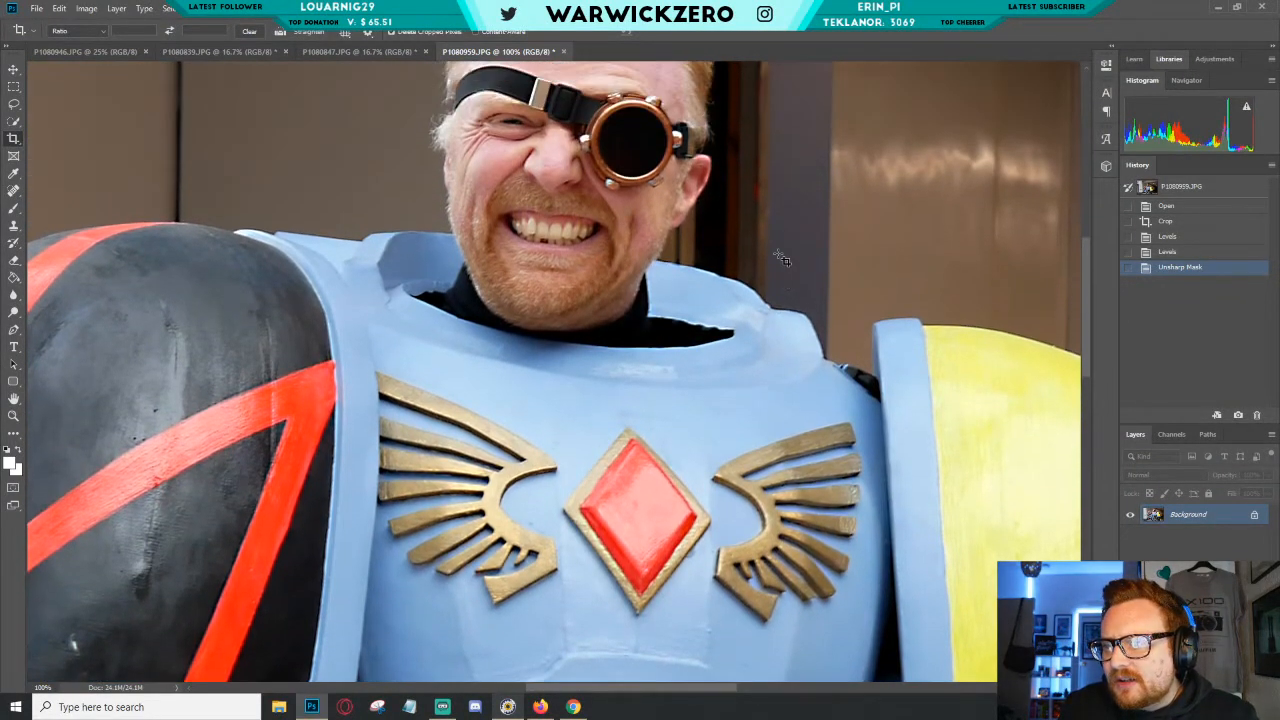
scroll(783, 260, "up", 5)
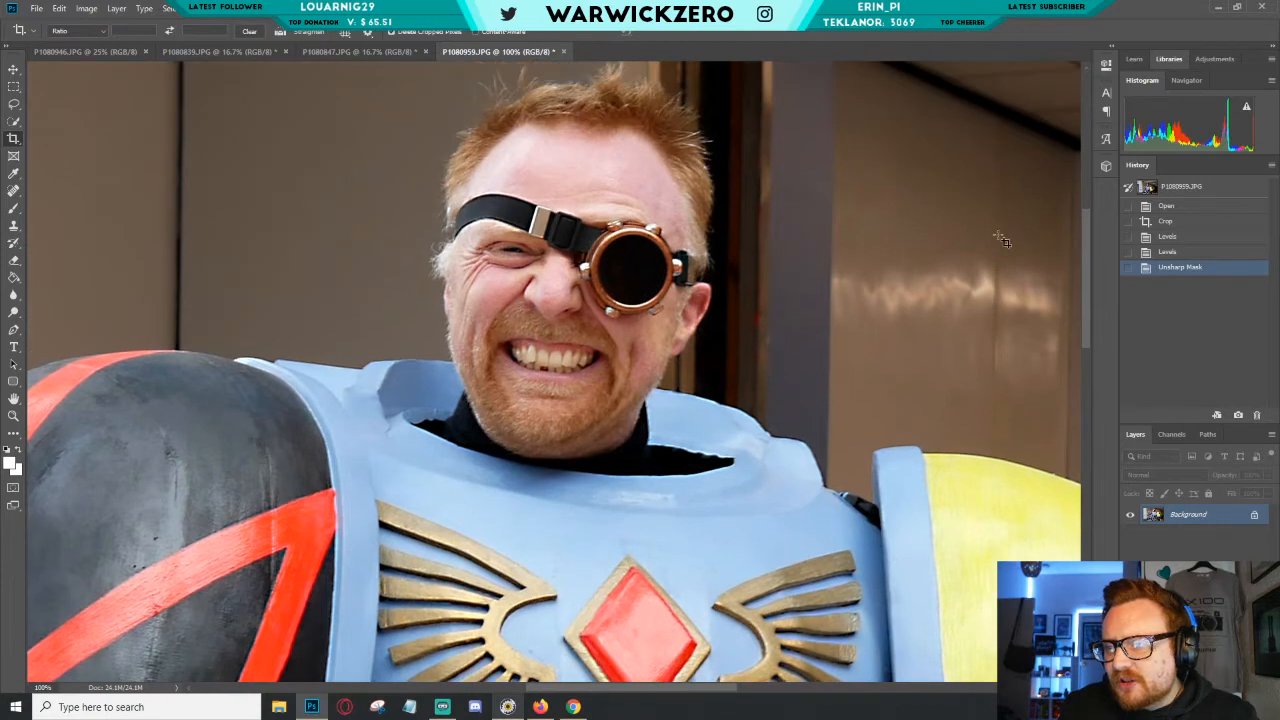
left_click(1183, 254)
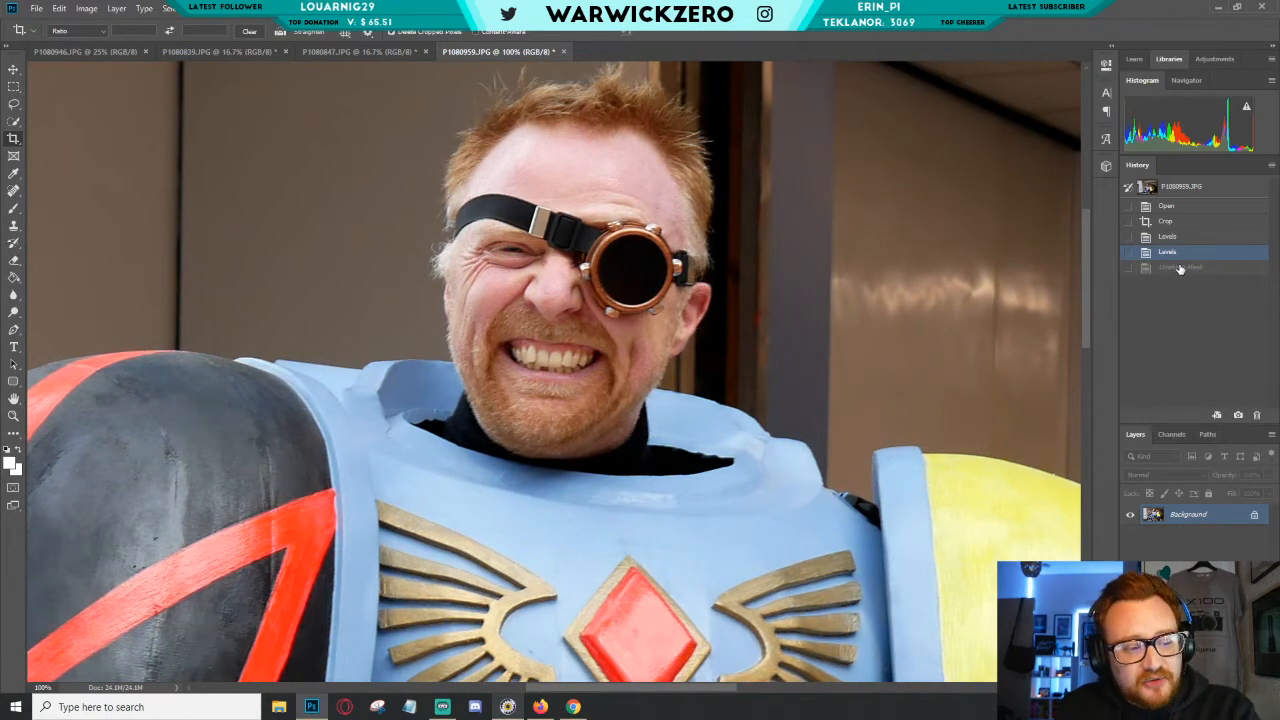
left_click(1179, 268)
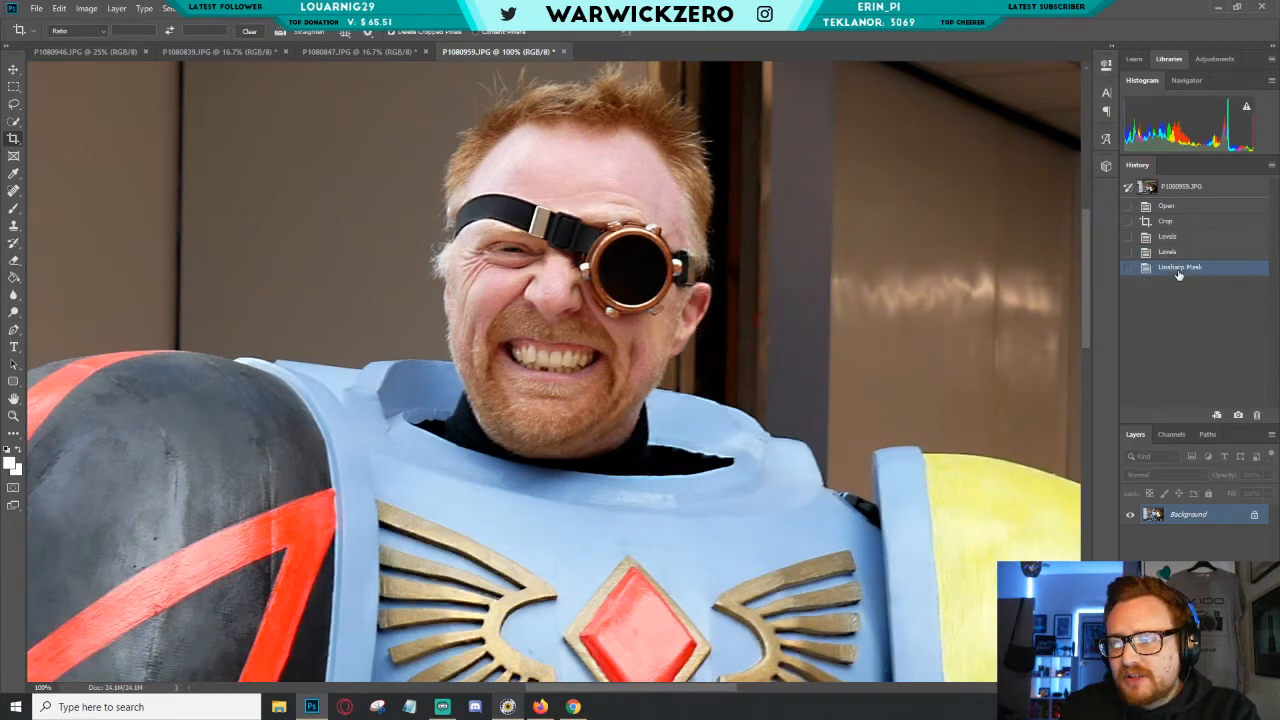
left_click(1179, 256)
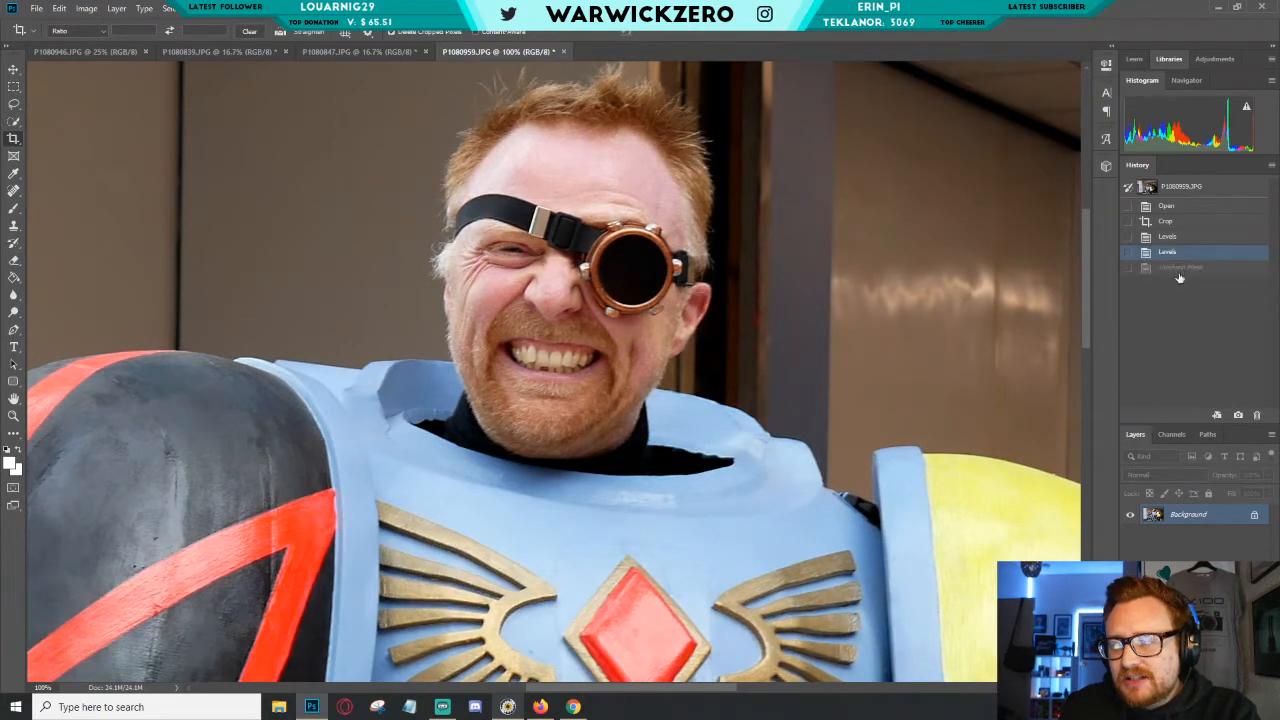
left_click(1180, 269)
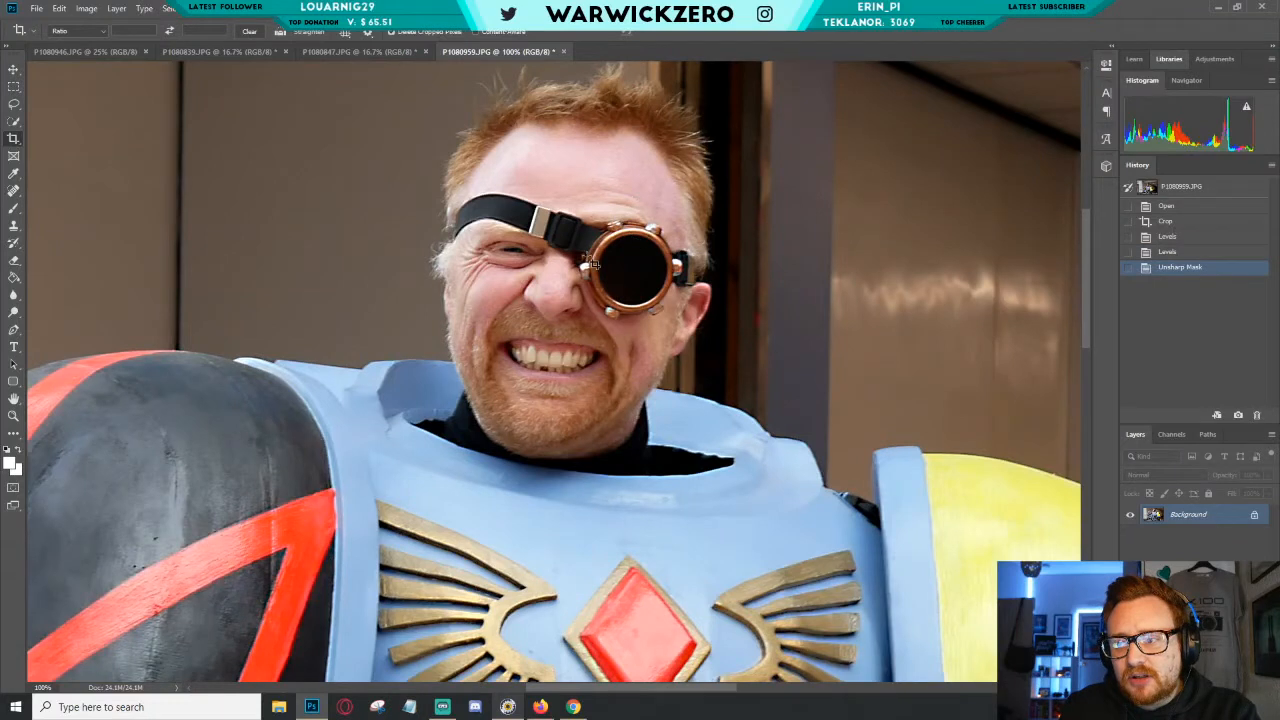
left_click(1168, 253)
left_click(1170, 271)
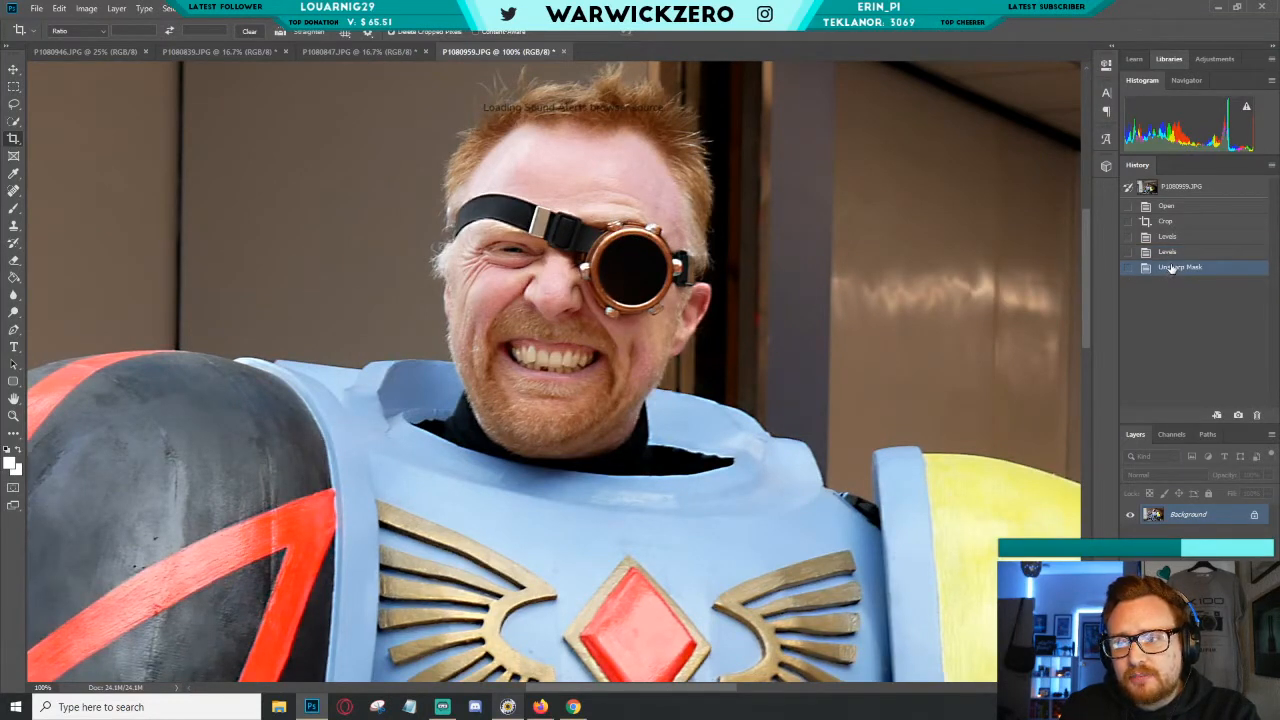
left_click(1175, 256)
left_click(1180, 268)
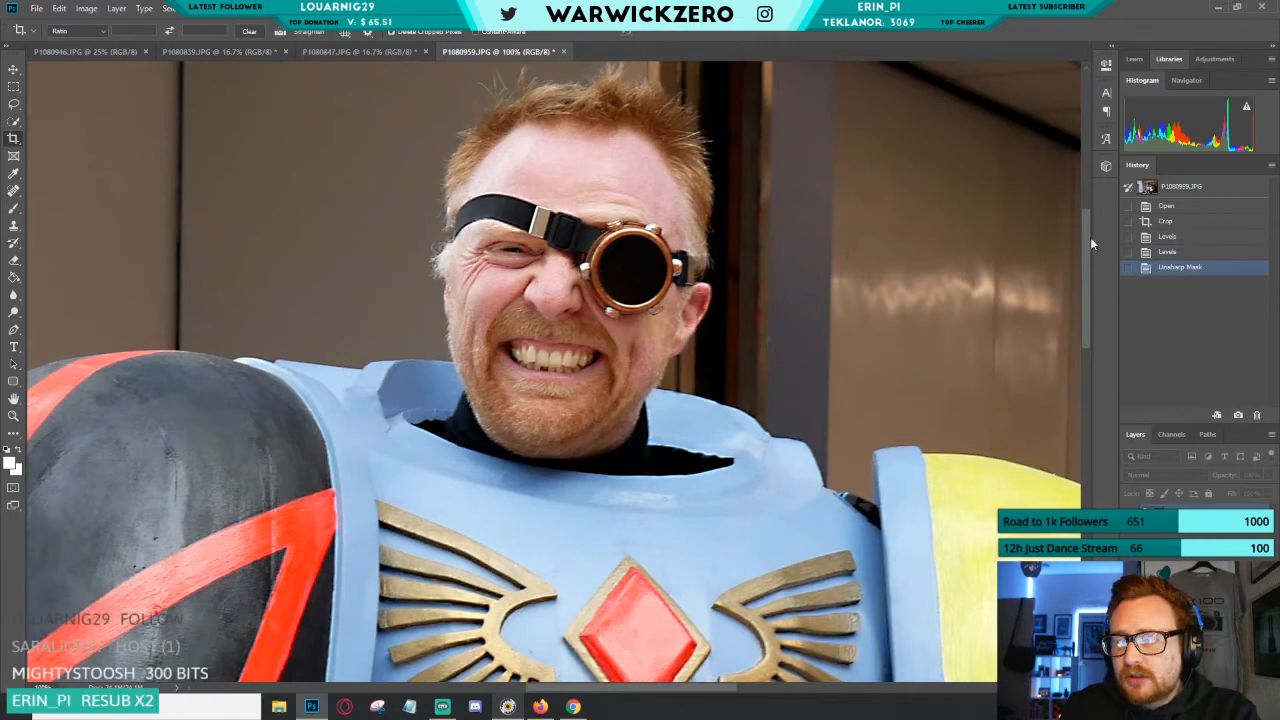
Sharpen the photo a second time with Unsharp Mask at amount 117%, radius 7.9 pixels and threshold 49 levels.
left_click(200, 8)
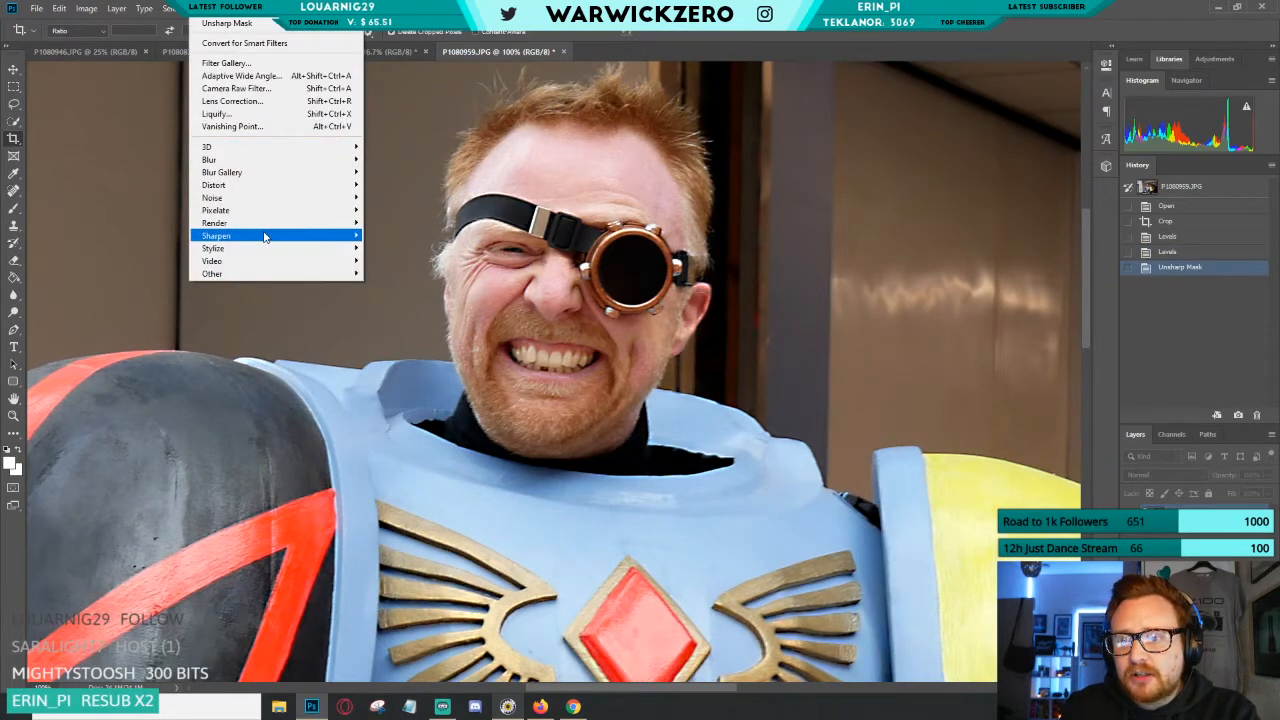
mouse_move(218, 240)
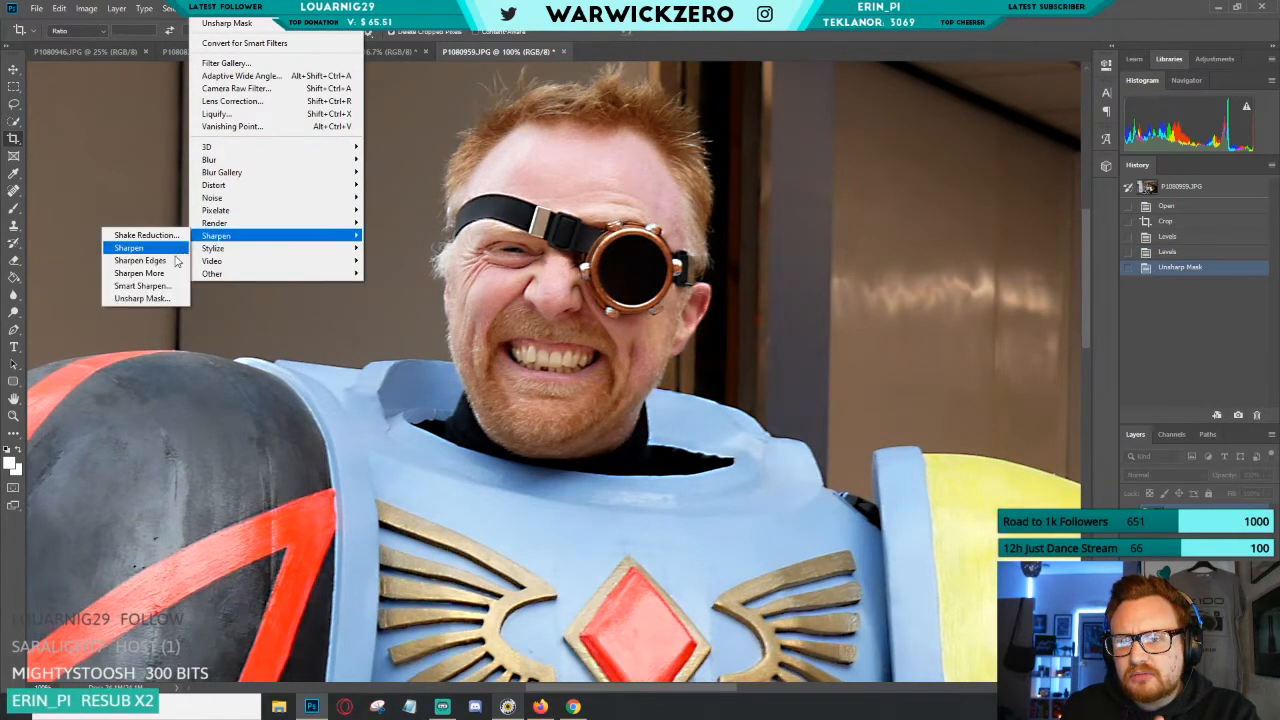
left_click(143, 294)
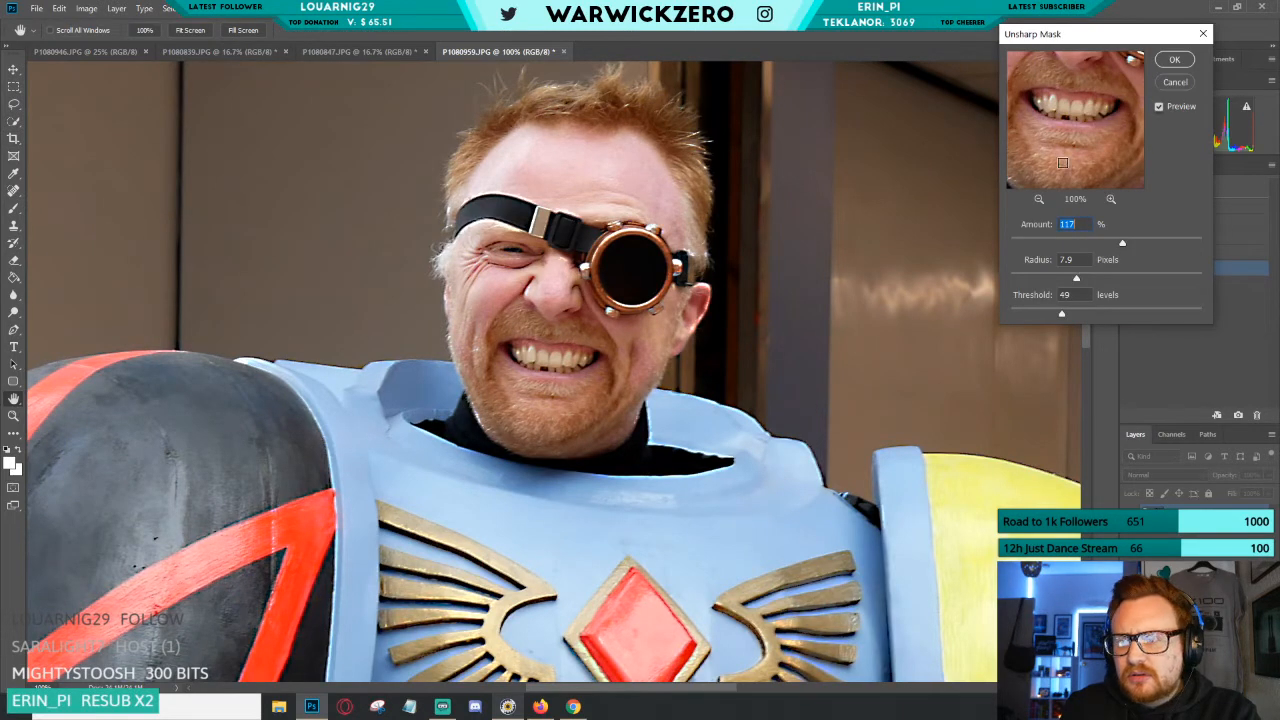
left_click(1175, 59)
key("ctrl+f")
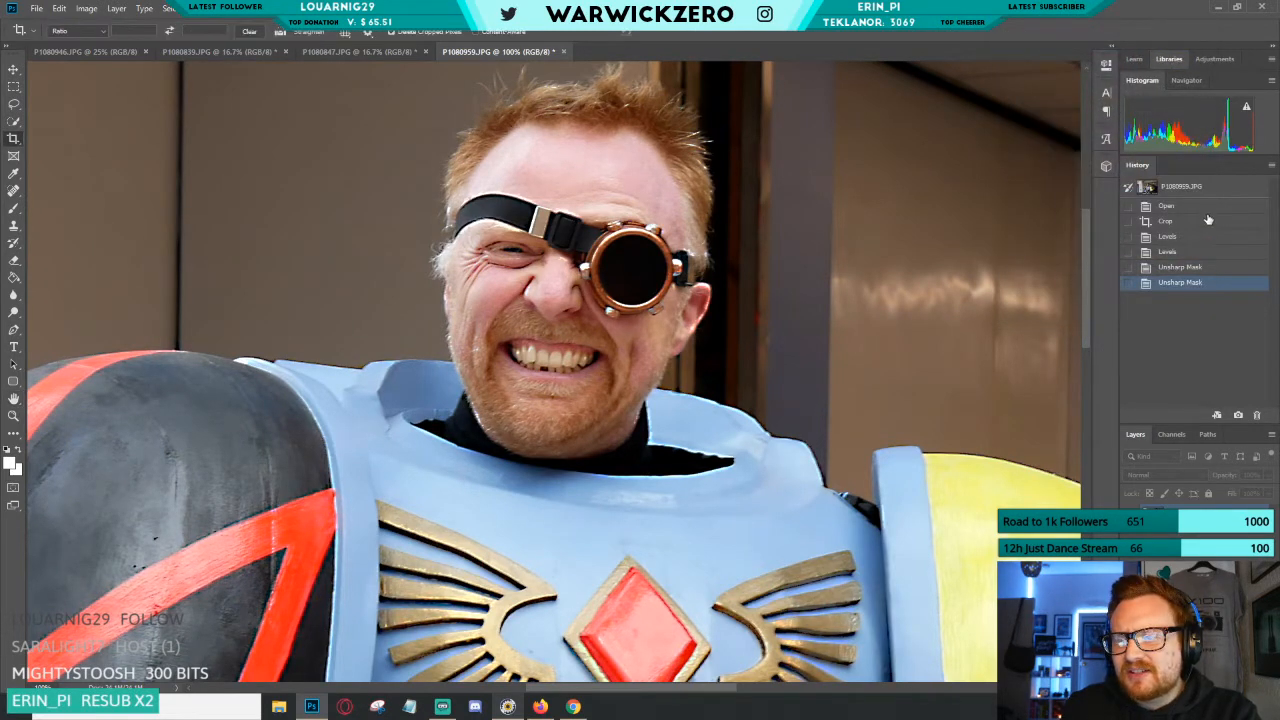
Compare the unsharpened second Levels state with the doubly sharpened photo around the face.
left_click(1170, 252)
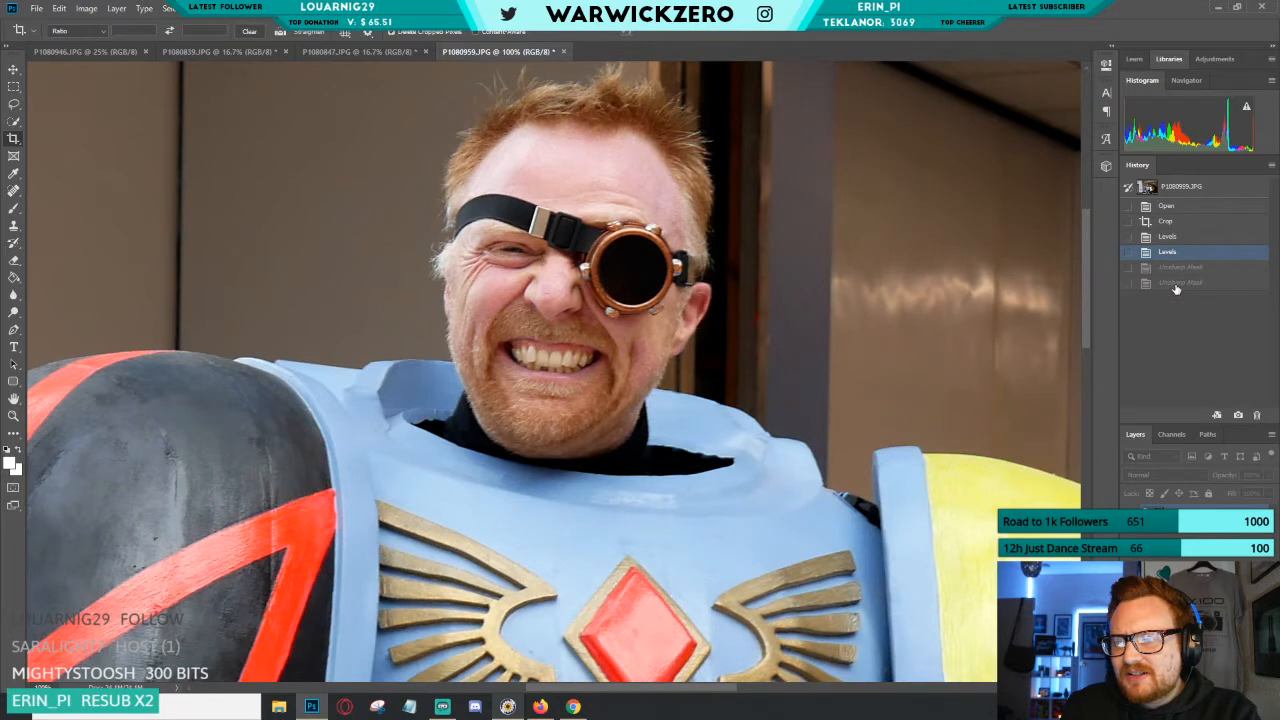
left_click(1176, 283)
left_click(1179, 253)
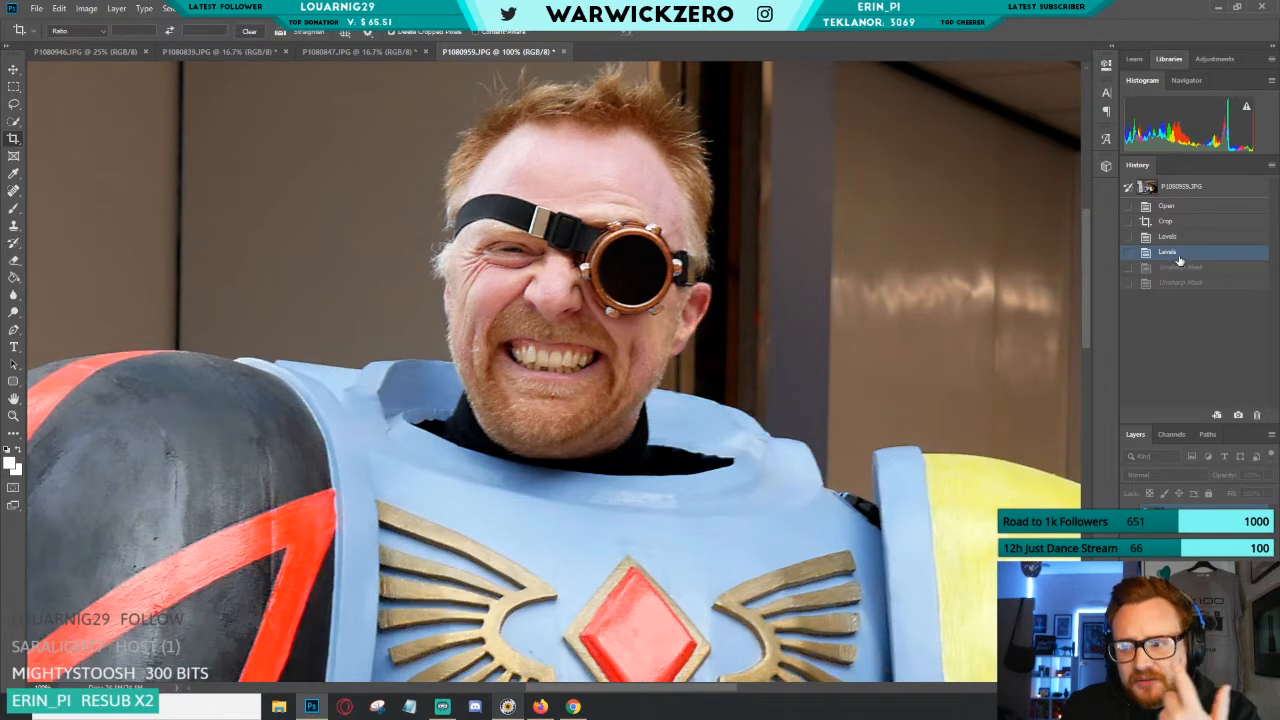
left_click(1182, 284)
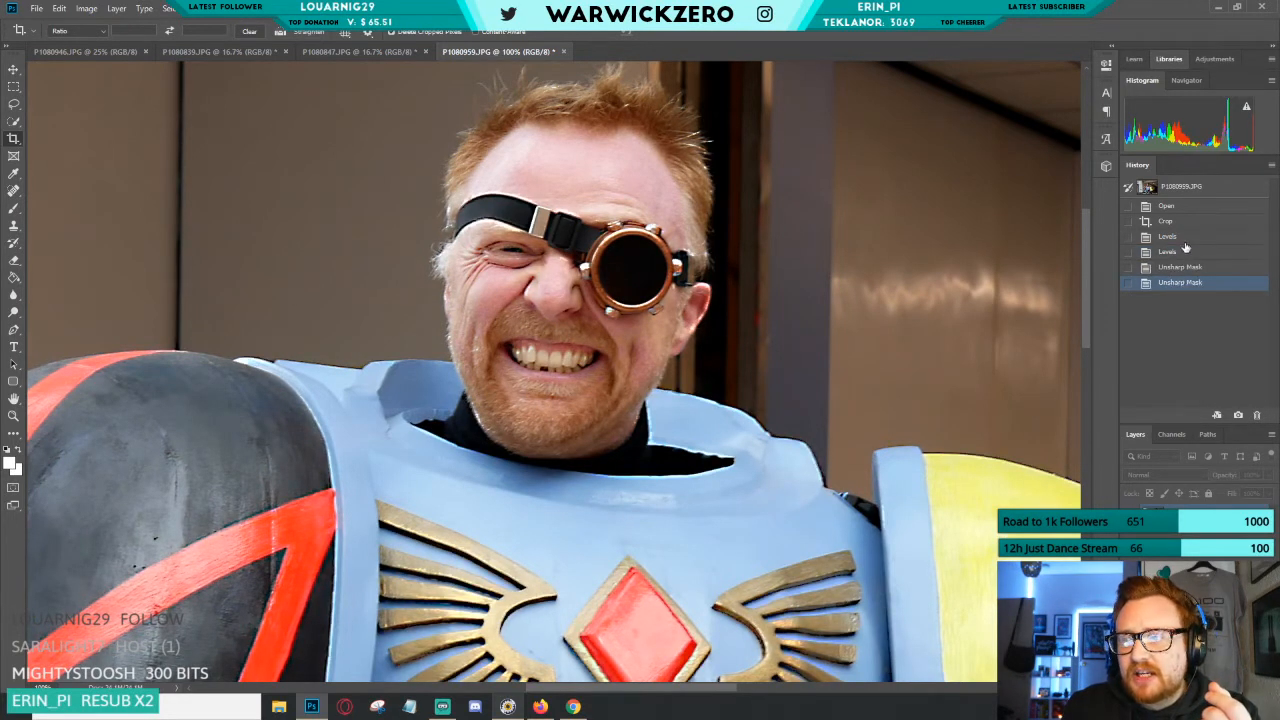
left_click(1184, 255)
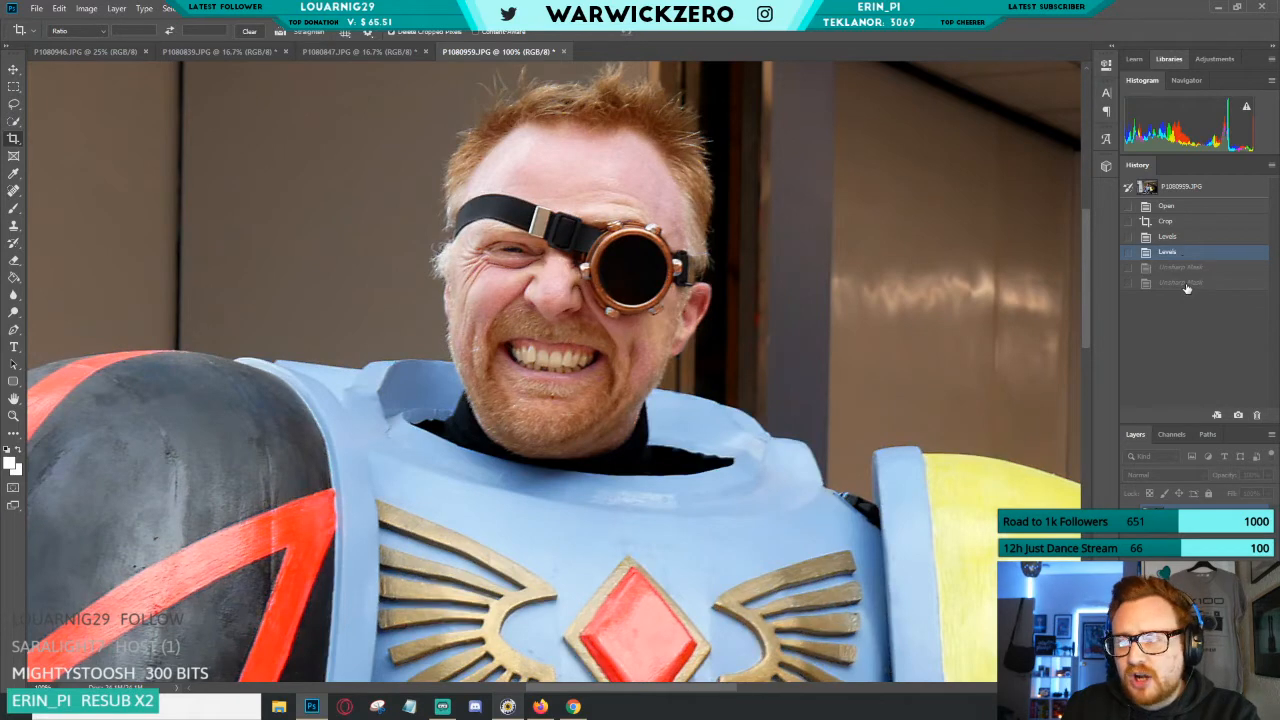
left_click(1186, 285)
left_click(1194, 253)
left_click(1190, 286)
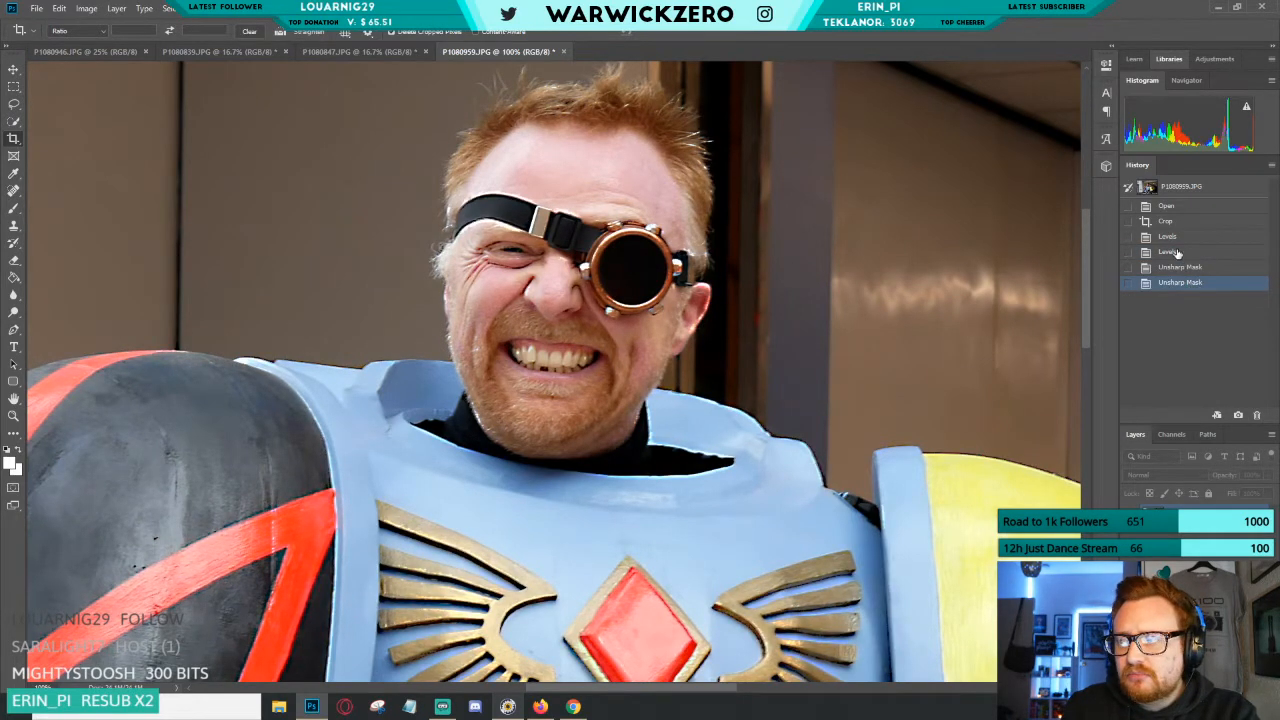
left_click(1180, 253)
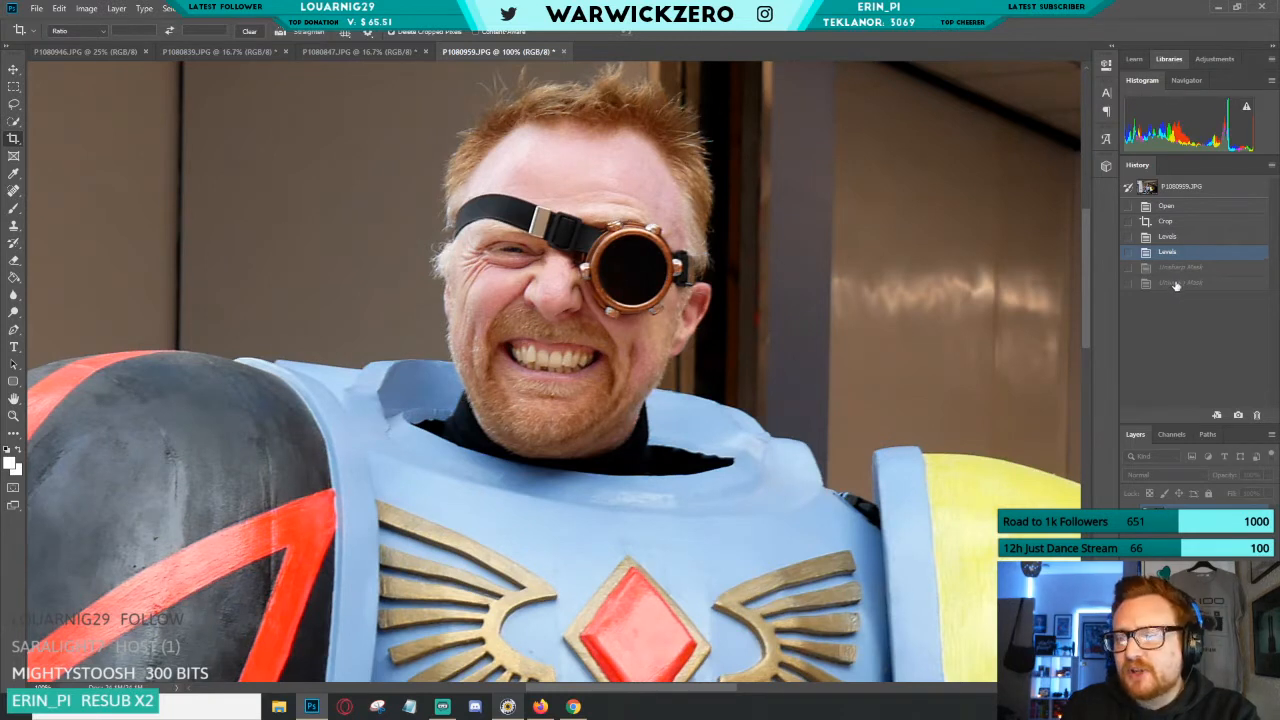
left_click(1176, 286)
Revert to the first Unsharp Mask state and compare it with the Crop state as a whole image, ending on the sharpened state.
left_click(1179, 268)
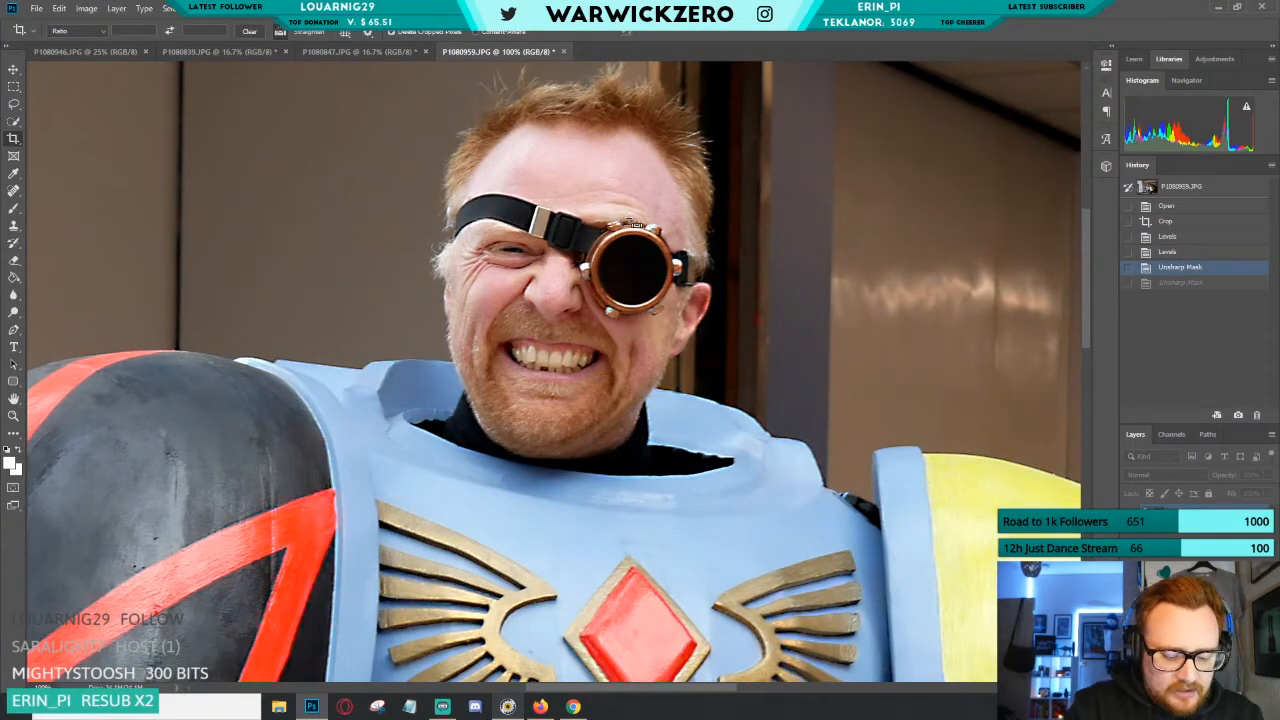
key("ctrl+0")
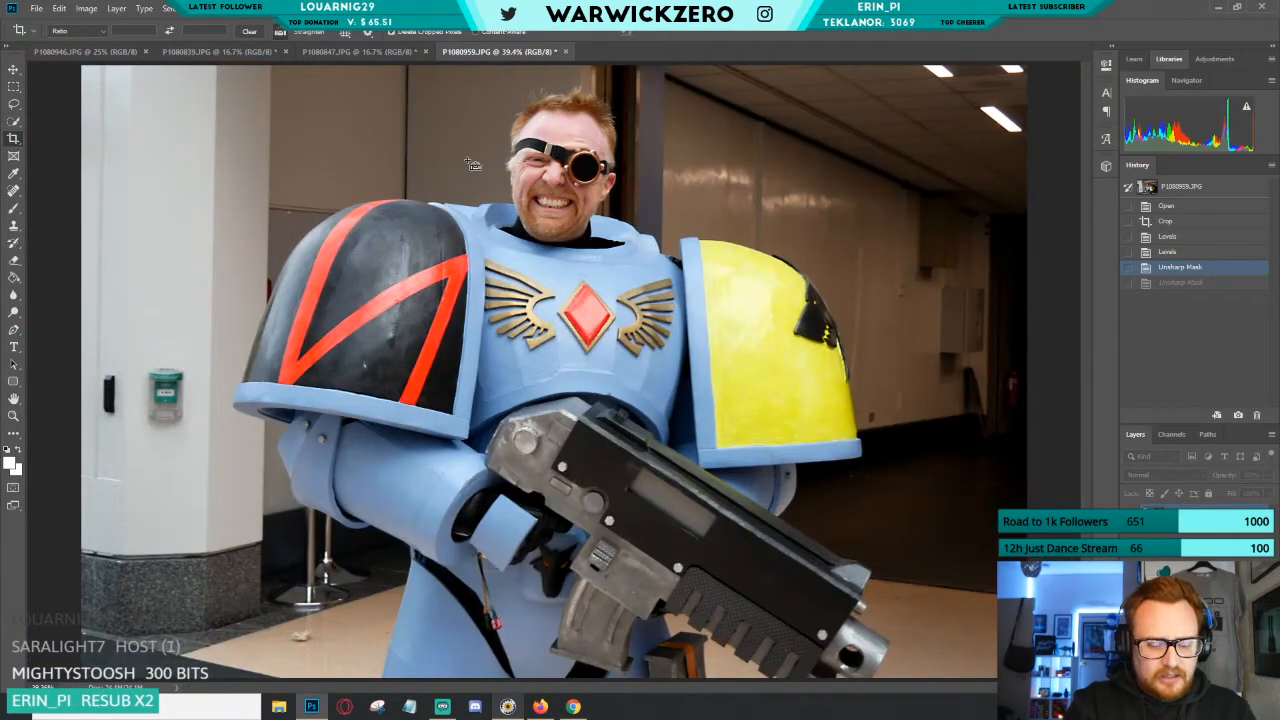
key("ctrl+minus")
key("ctrl+minus")
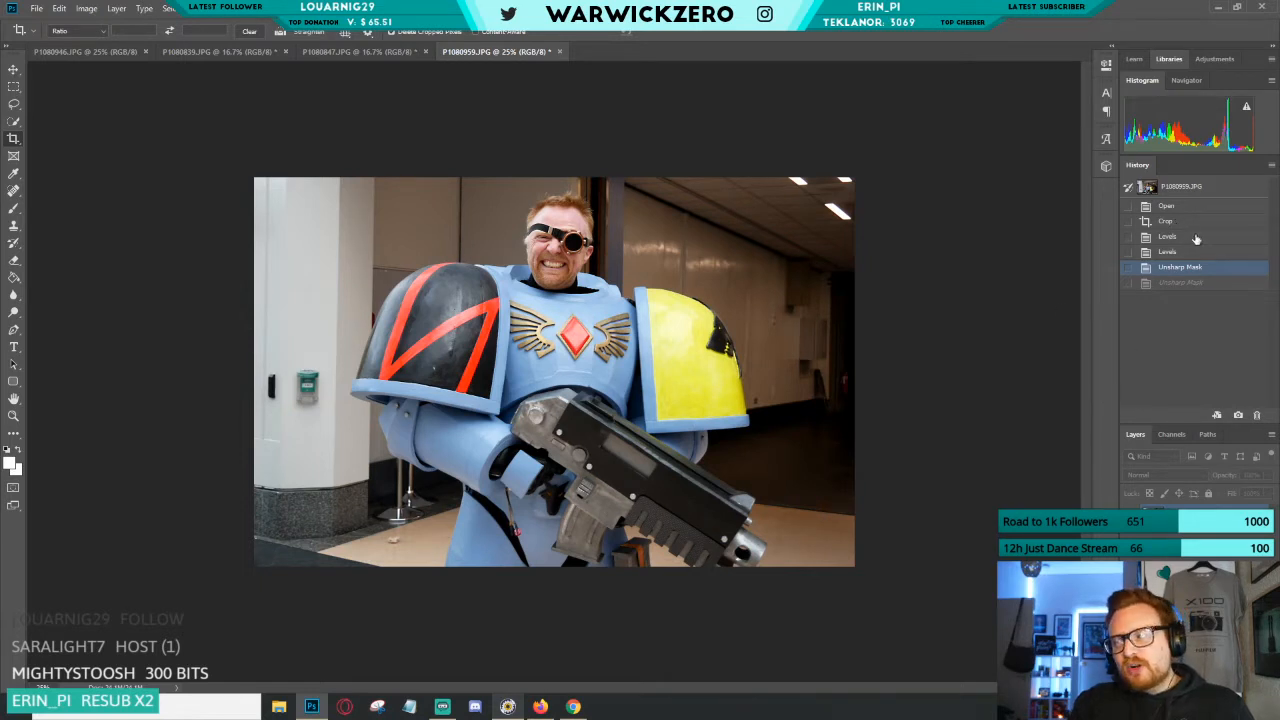
left_click(1178, 221)
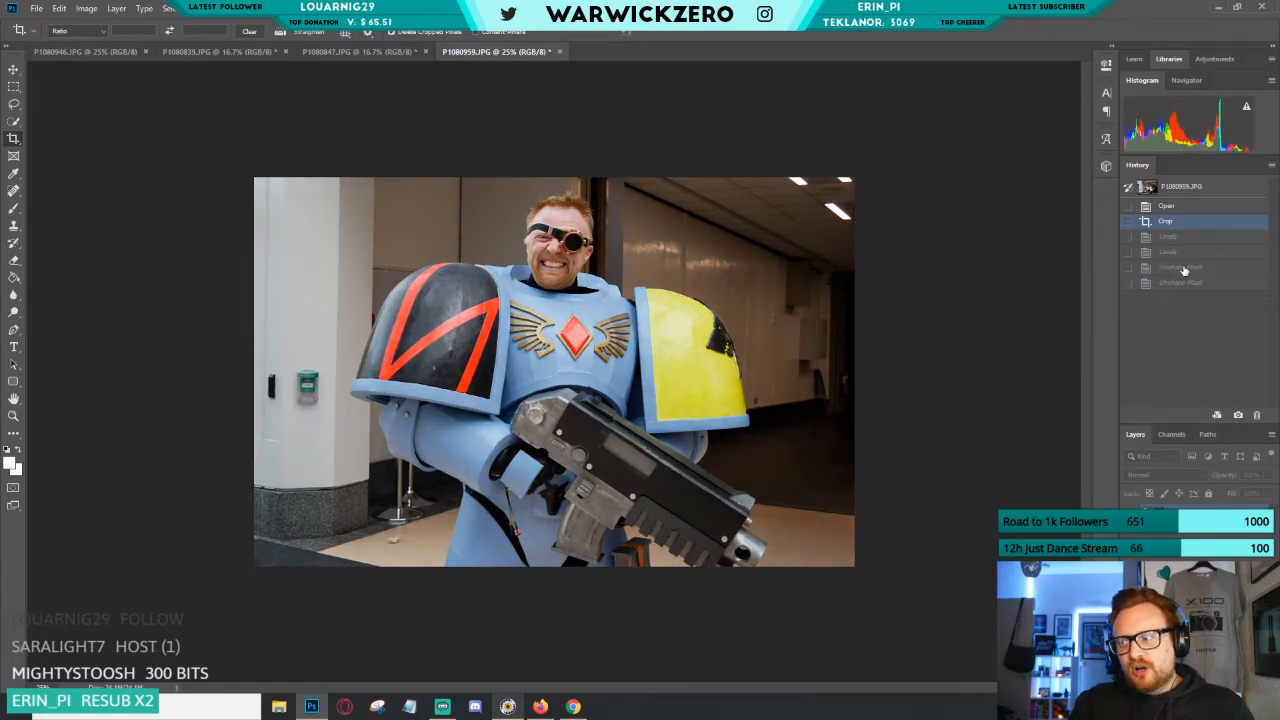
left_click(1184, 268)
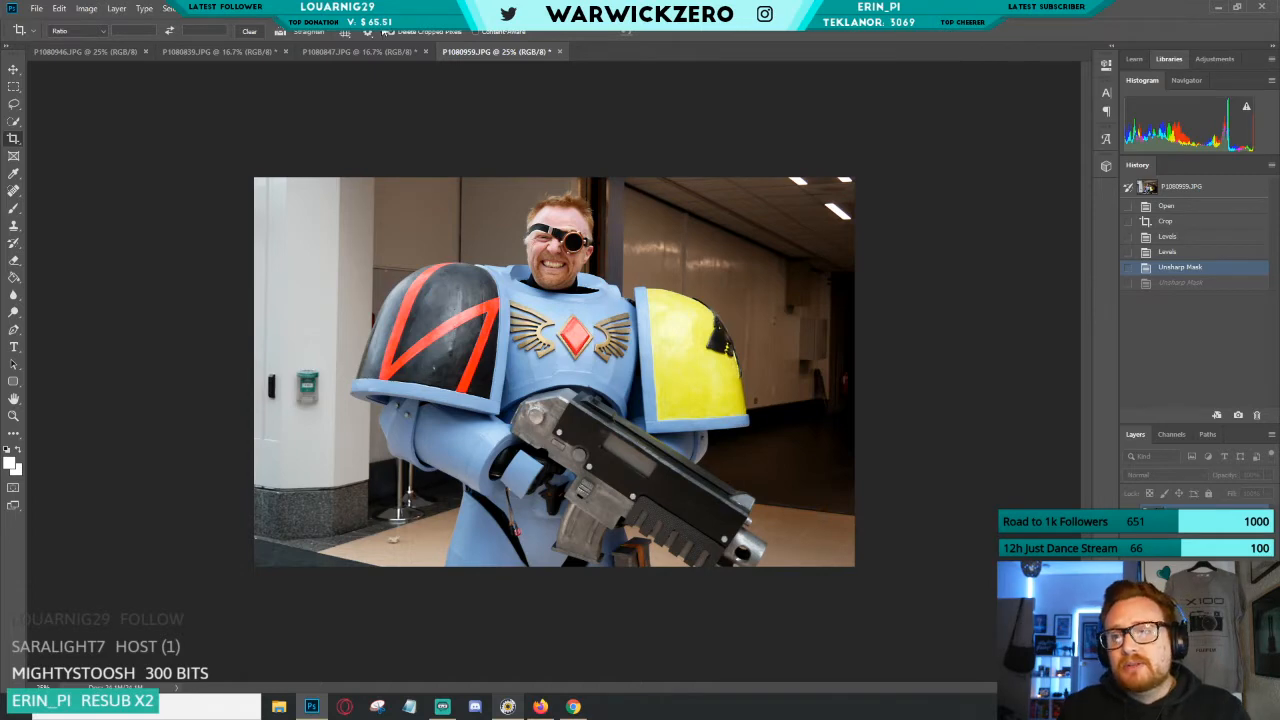
Look through the other open photos and switch to P1080946.JPG, the clown with red balloons.
left_click(320, 55)
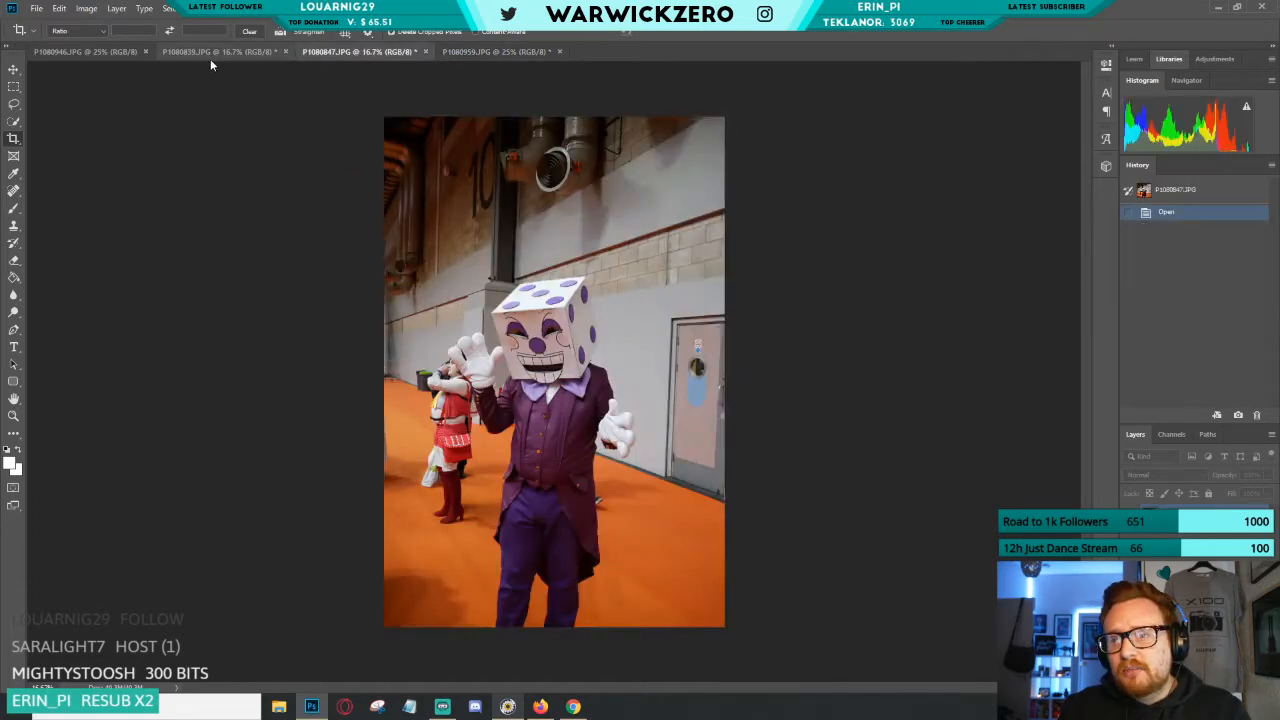
left_click(210, 55)
left_click(116, 53)
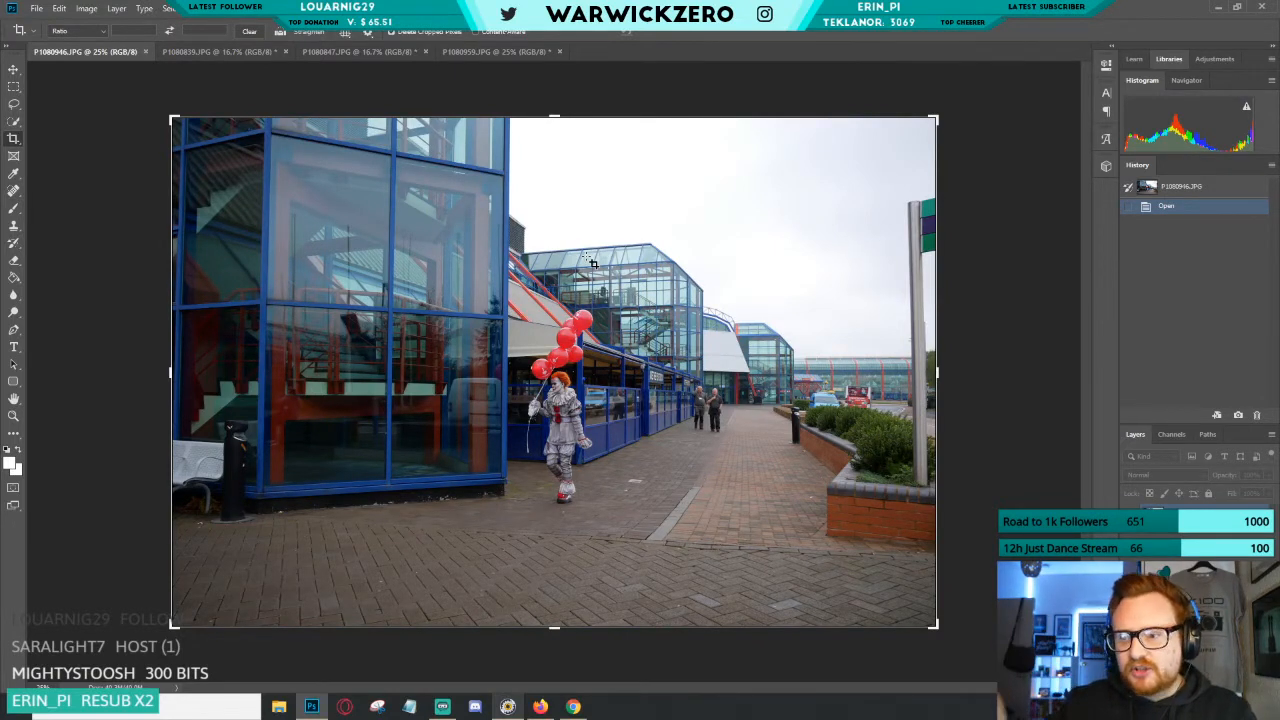
Crop the photo to a tight portrait frame around the clown and balloons and check the result at different magnifications.
left_click_drag(466, 255, 648, 507)
key("Return")
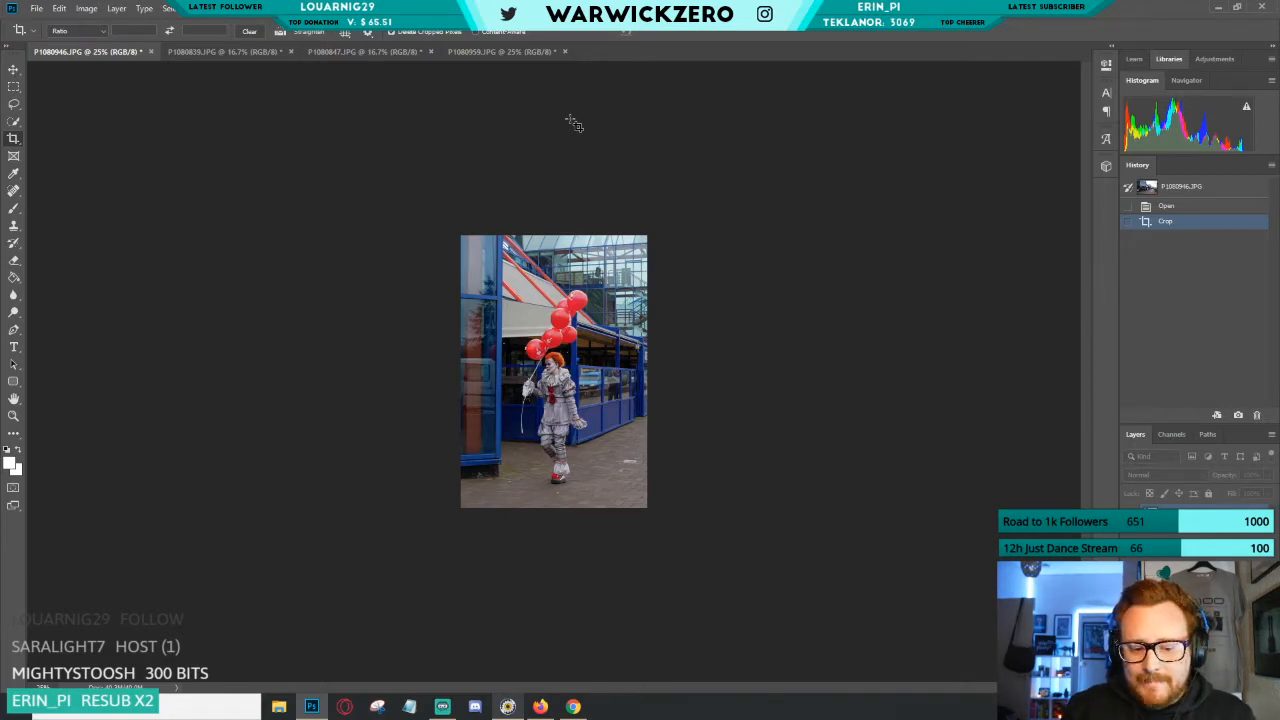
key("ctrl+1")
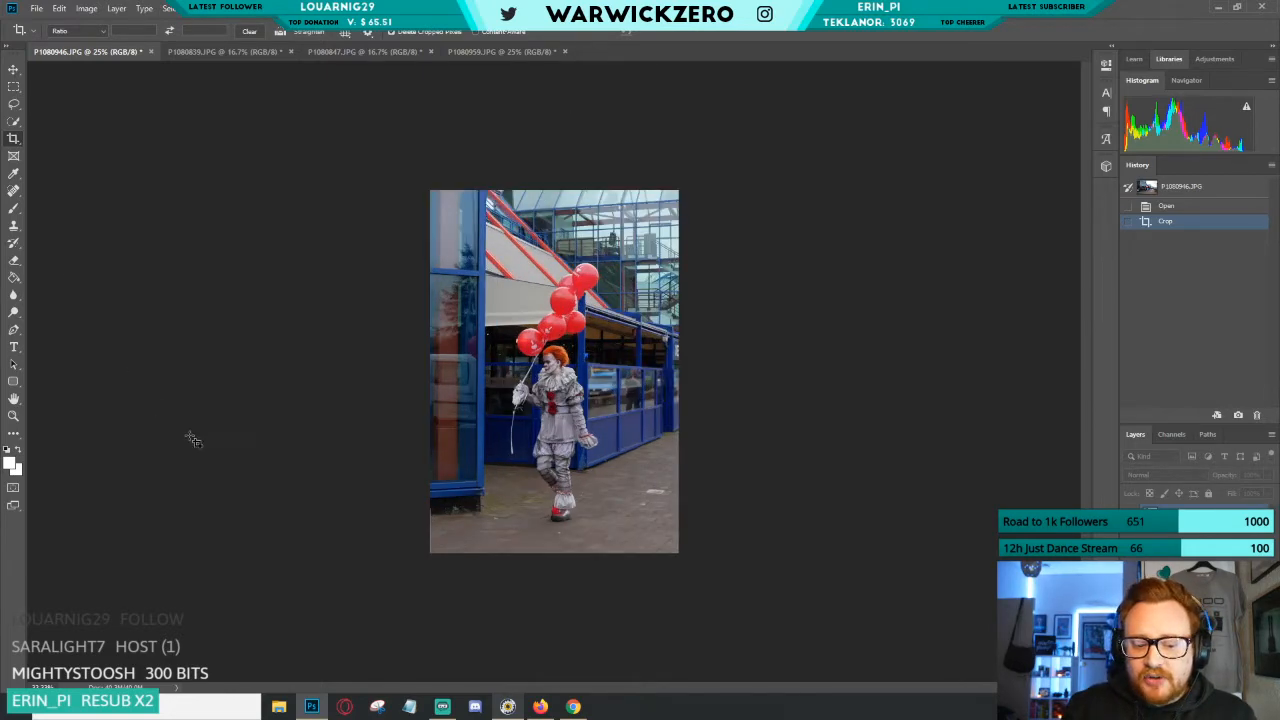
key("ctrl+0")
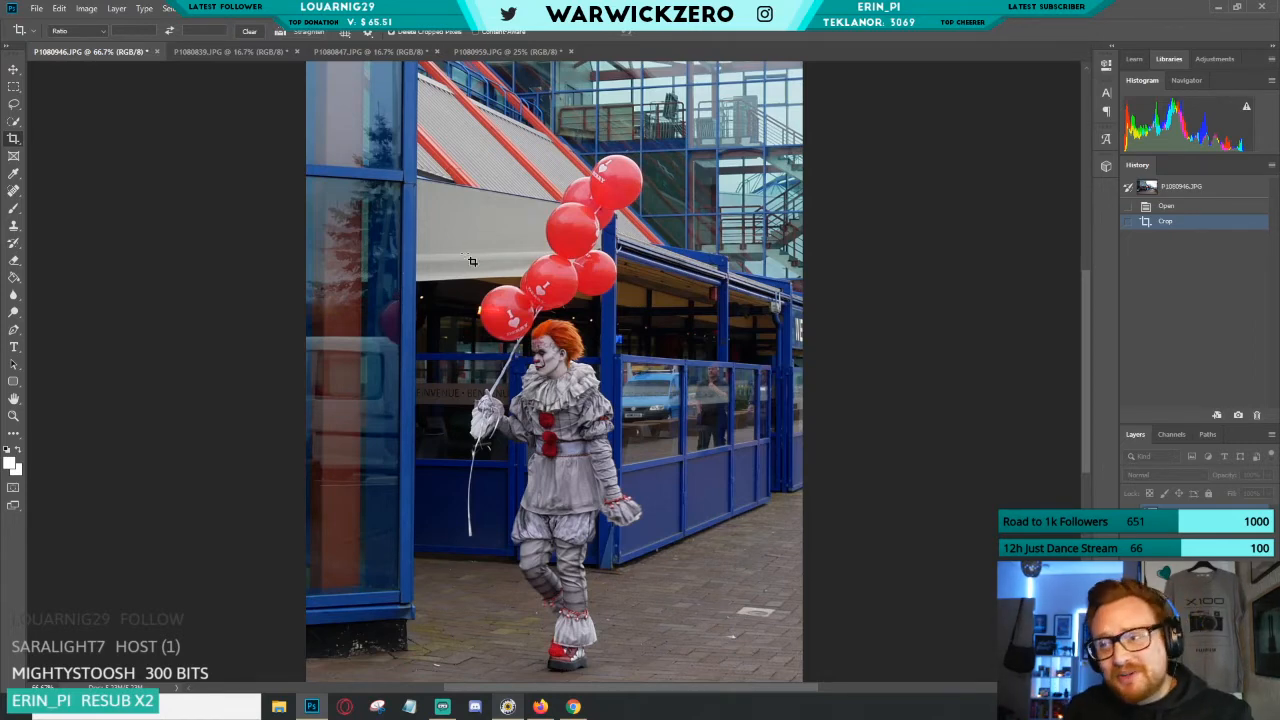
key("ctrl+minus")
key("ctrl+minus")
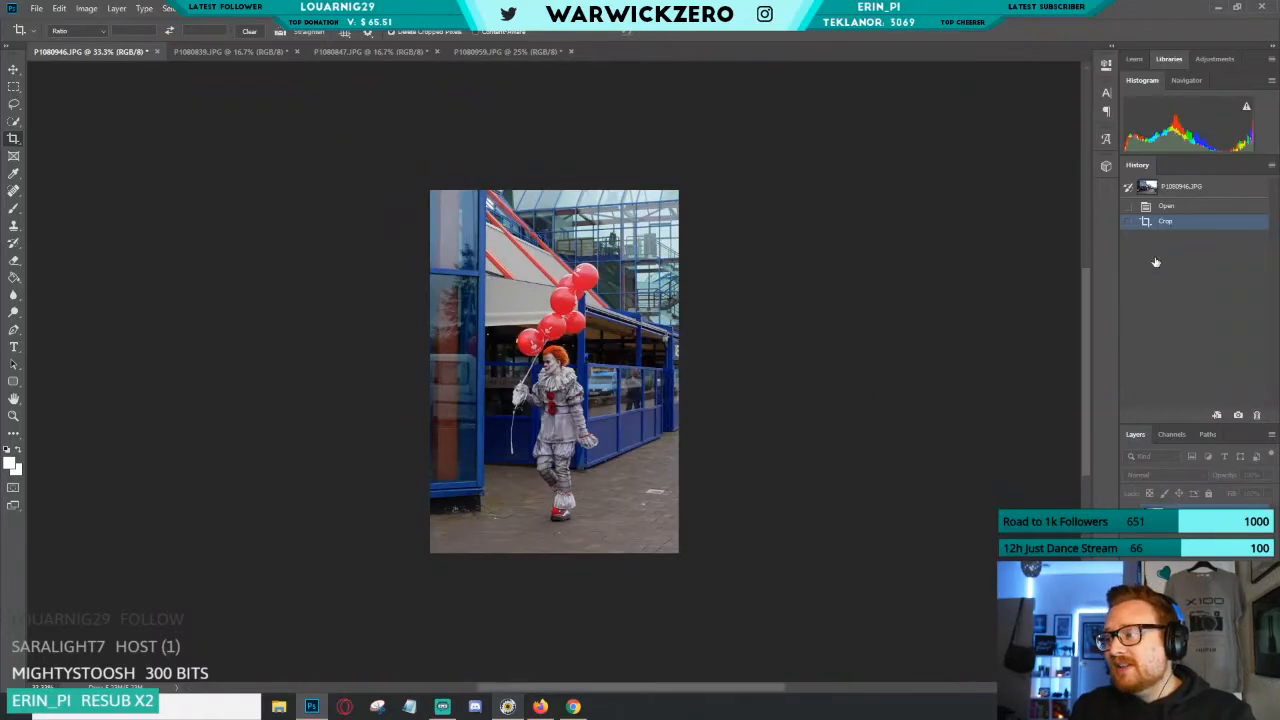
Return to the uncropped Open state and crop to a landscape frame with the clown on the right and the glass building on the left.
left_click(1166, 206)
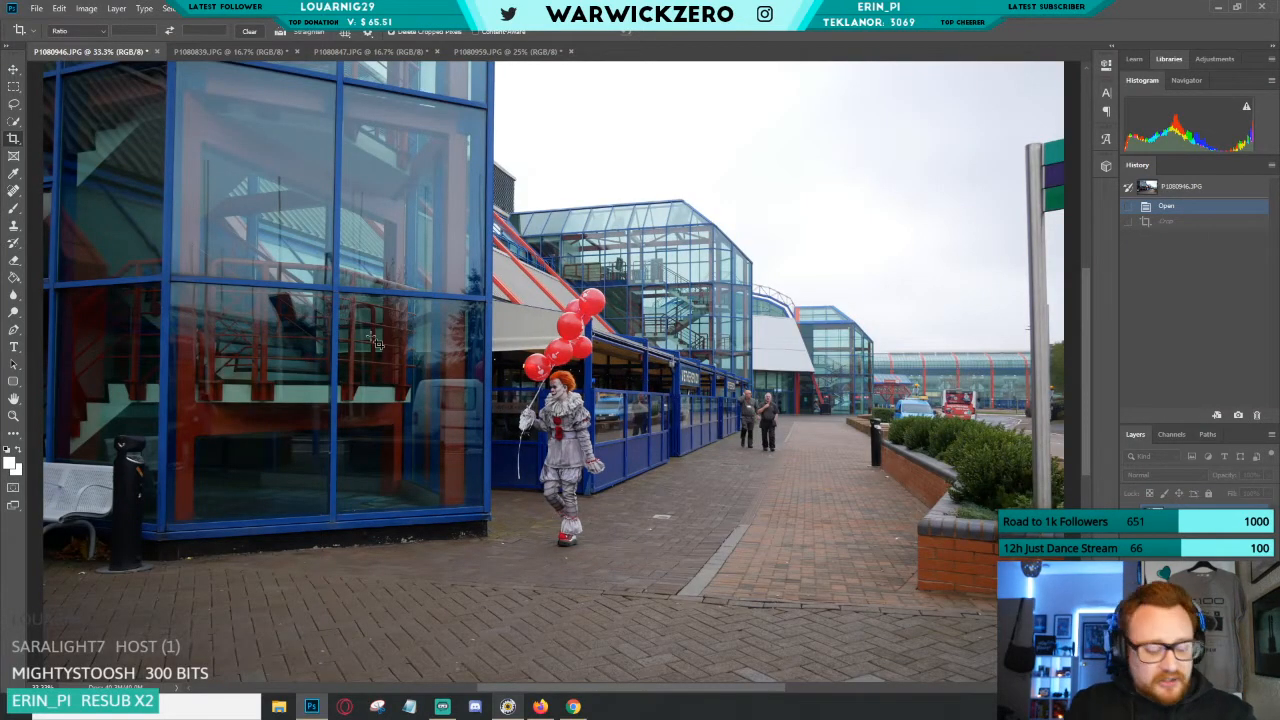
key("ctrl+minus")
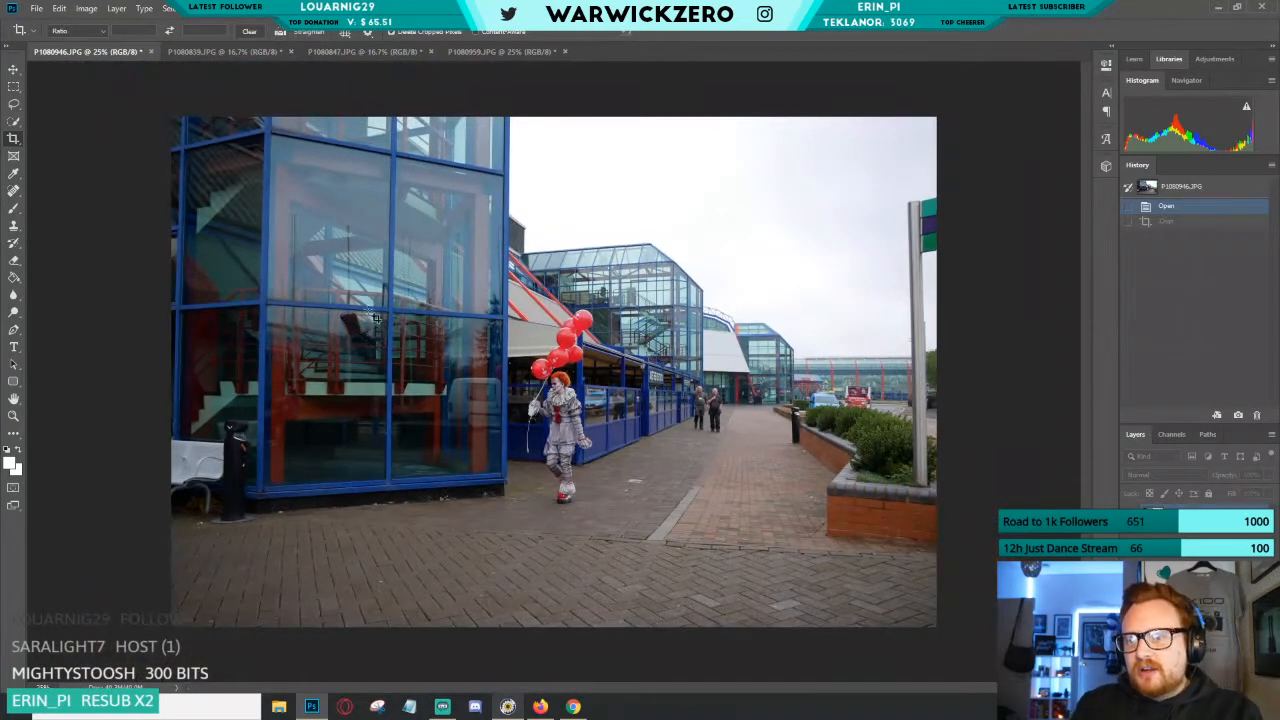
left_click_drag(472, 267, 641, 524)
left_click_drag(465, 370, 380, 375)
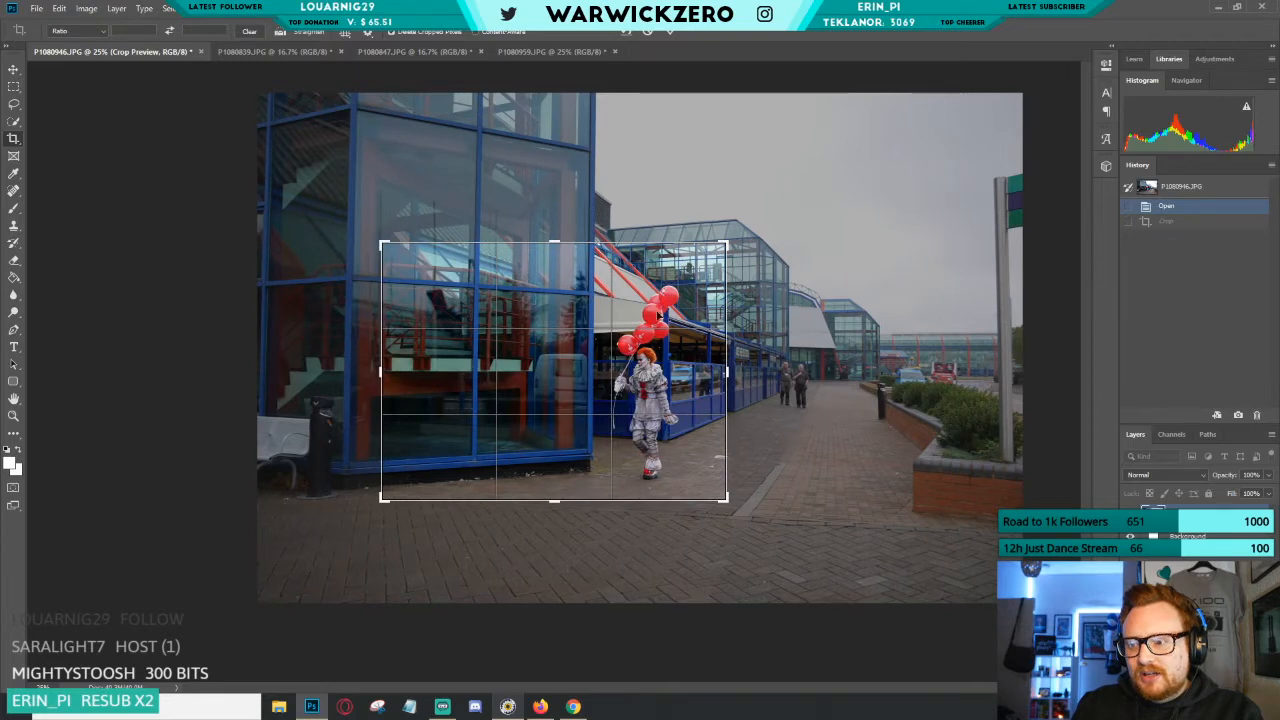
left_click(719, 251)
left_click_drag(723, 243, 719, 251)
left_click_drag(548, 492, 550, 492)
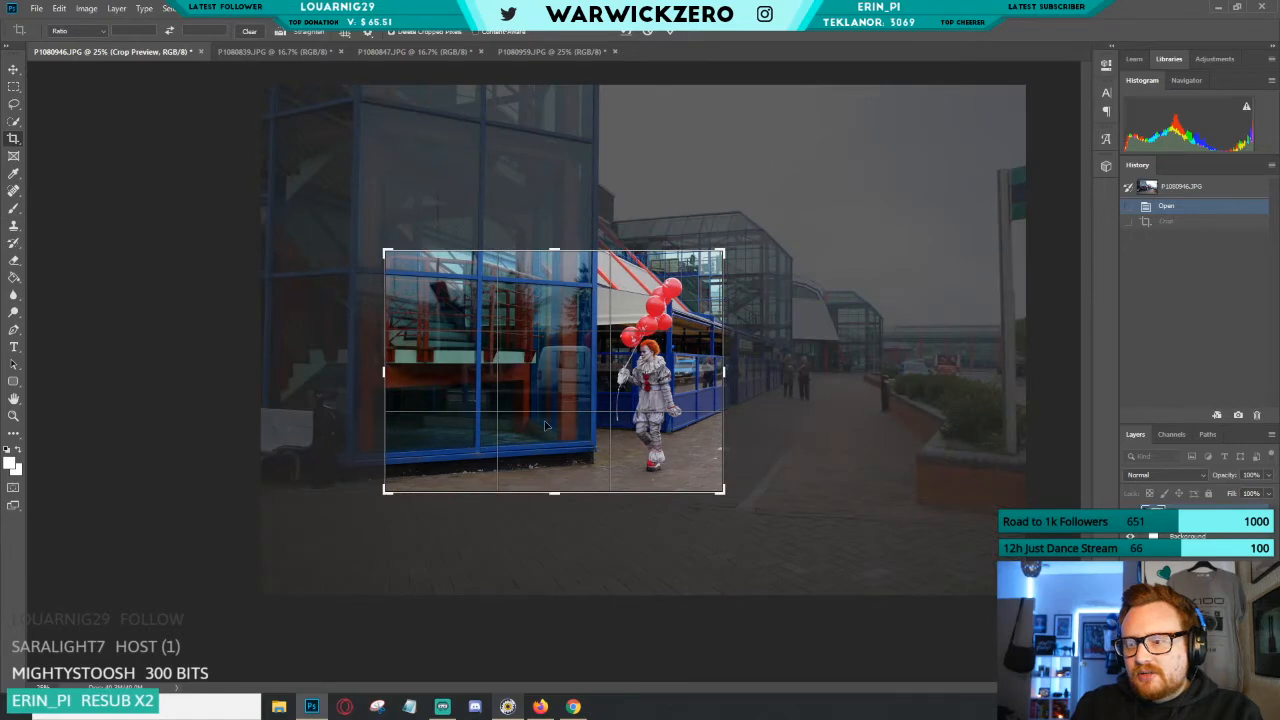
key("Return")
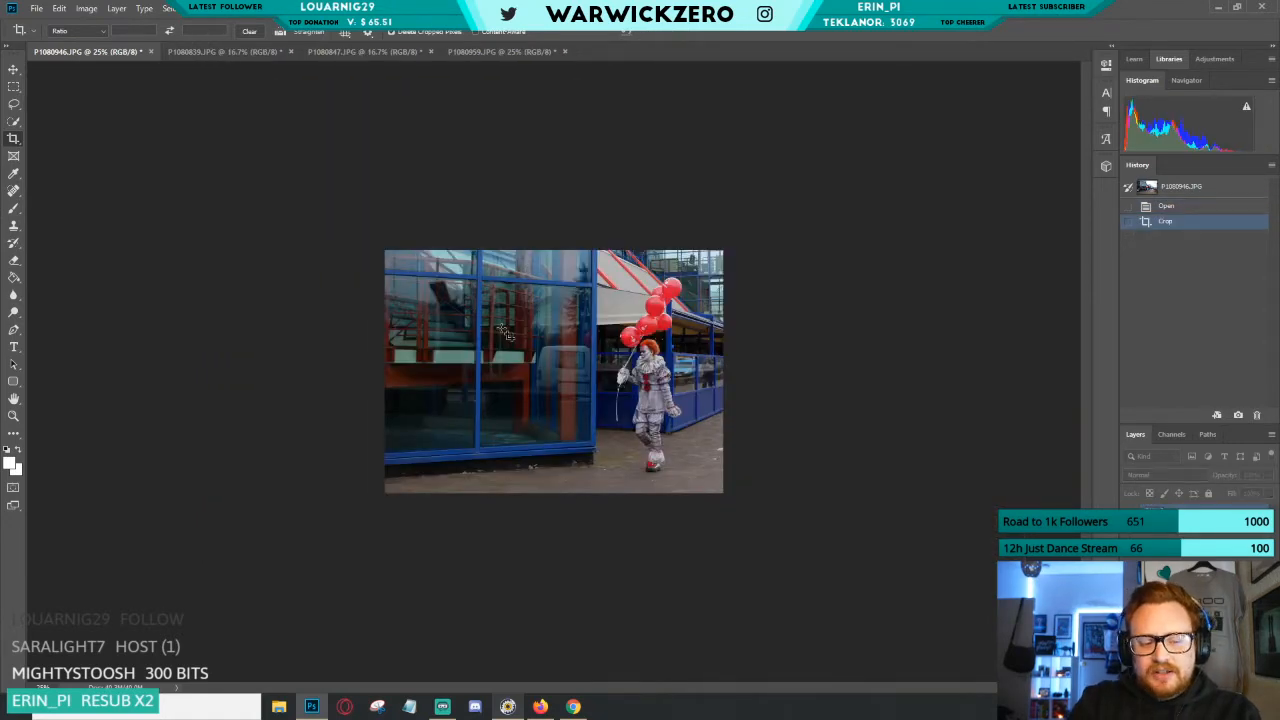
key("ctrl+plus")
key("ctrl+plus")
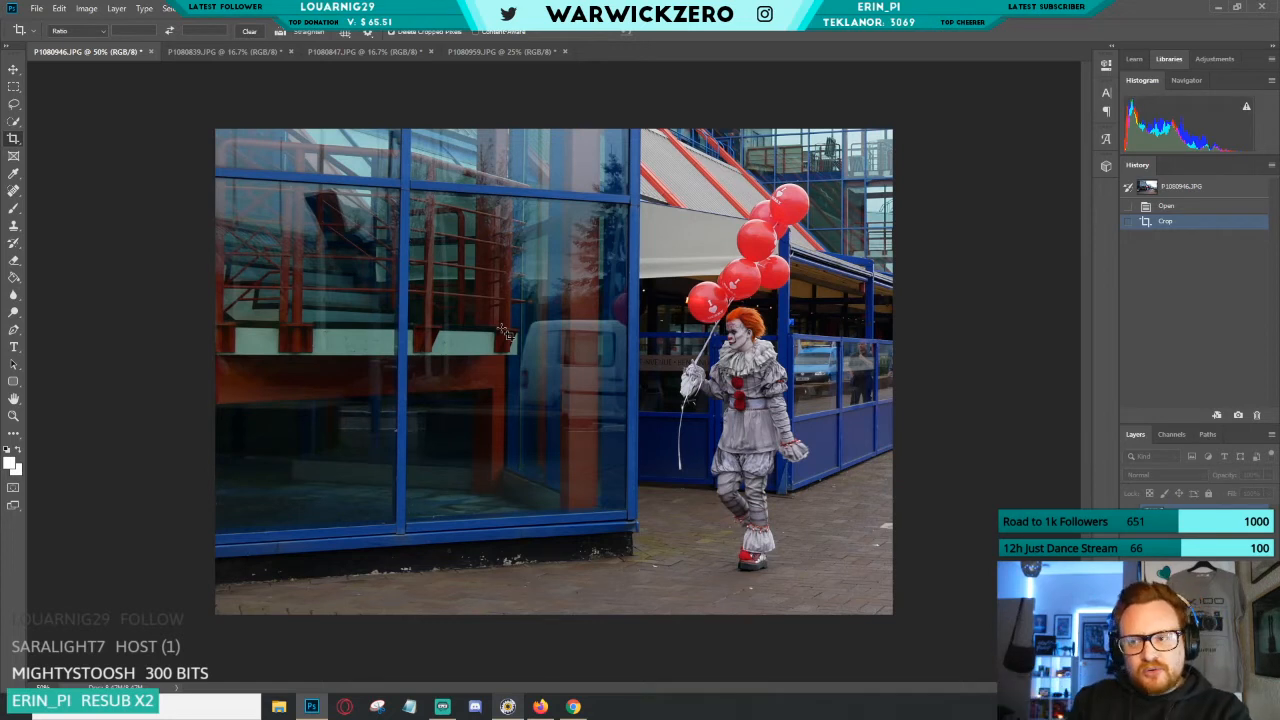
Crop the clown photo tighter by trimming strips from both its upper and lower edges.
left_click_drag(560, 132, 558, 155)
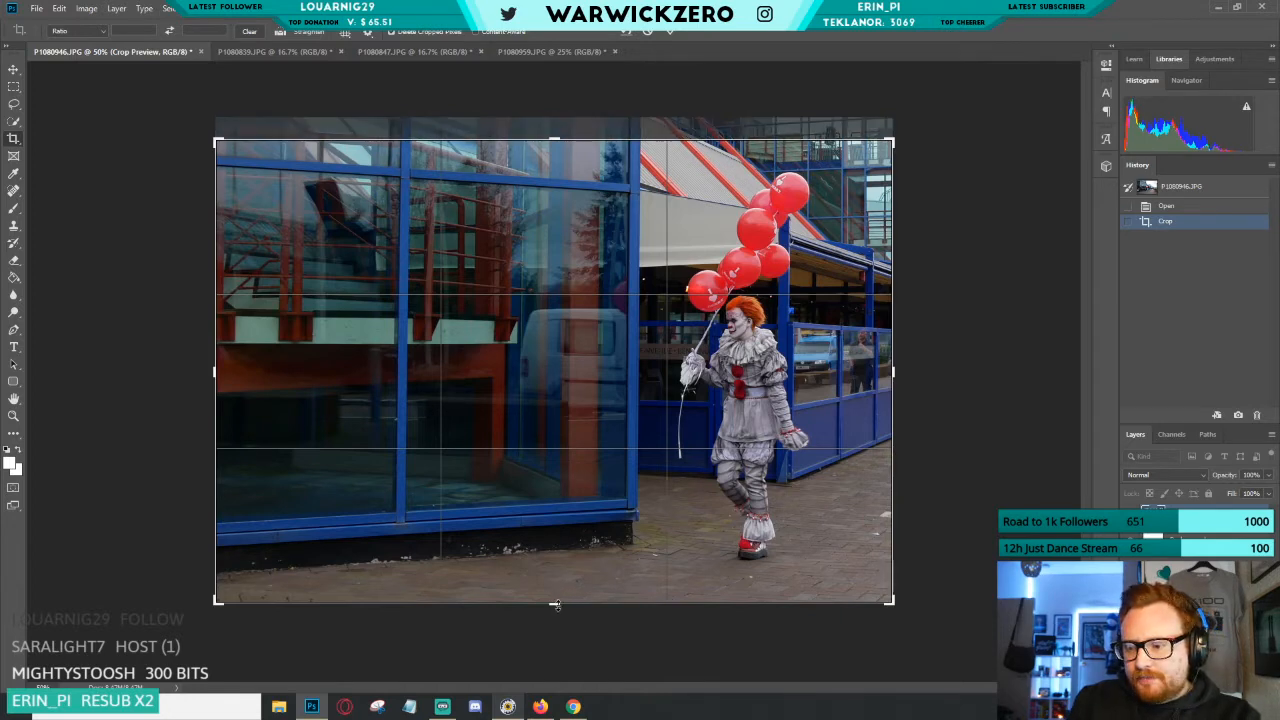
left_click_drag(560, 603, 559, 603)
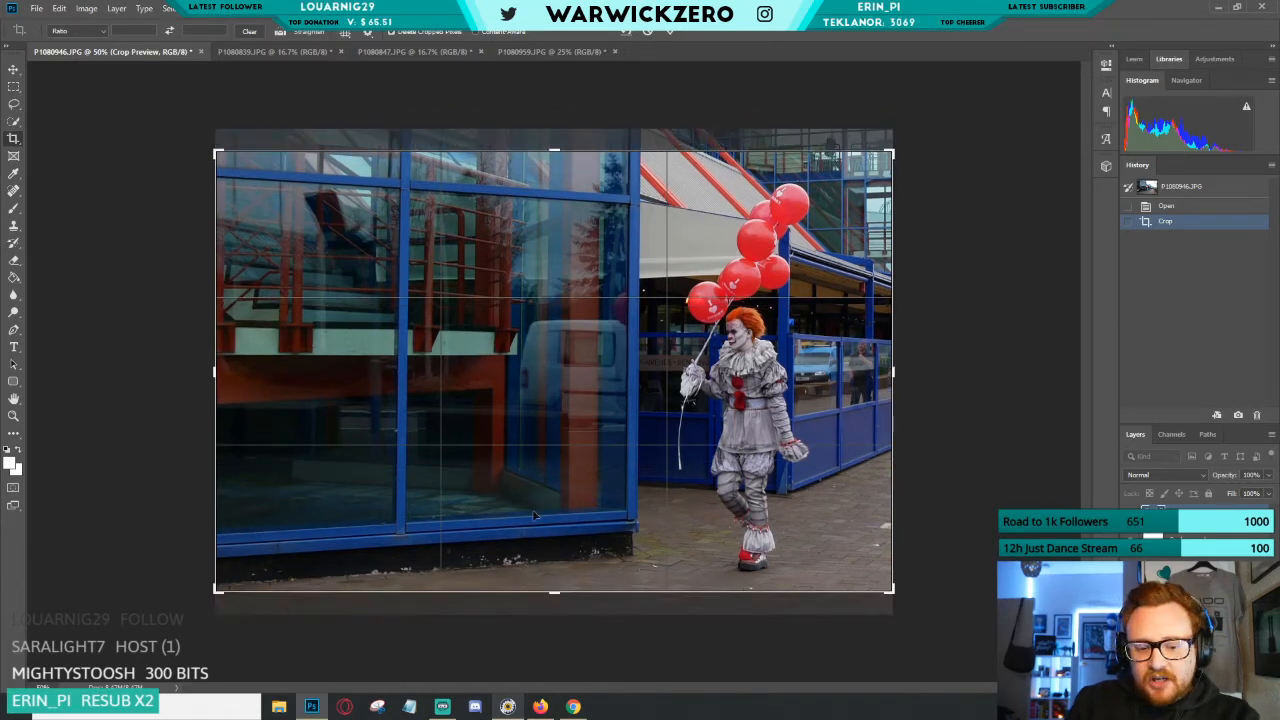
key("Return")
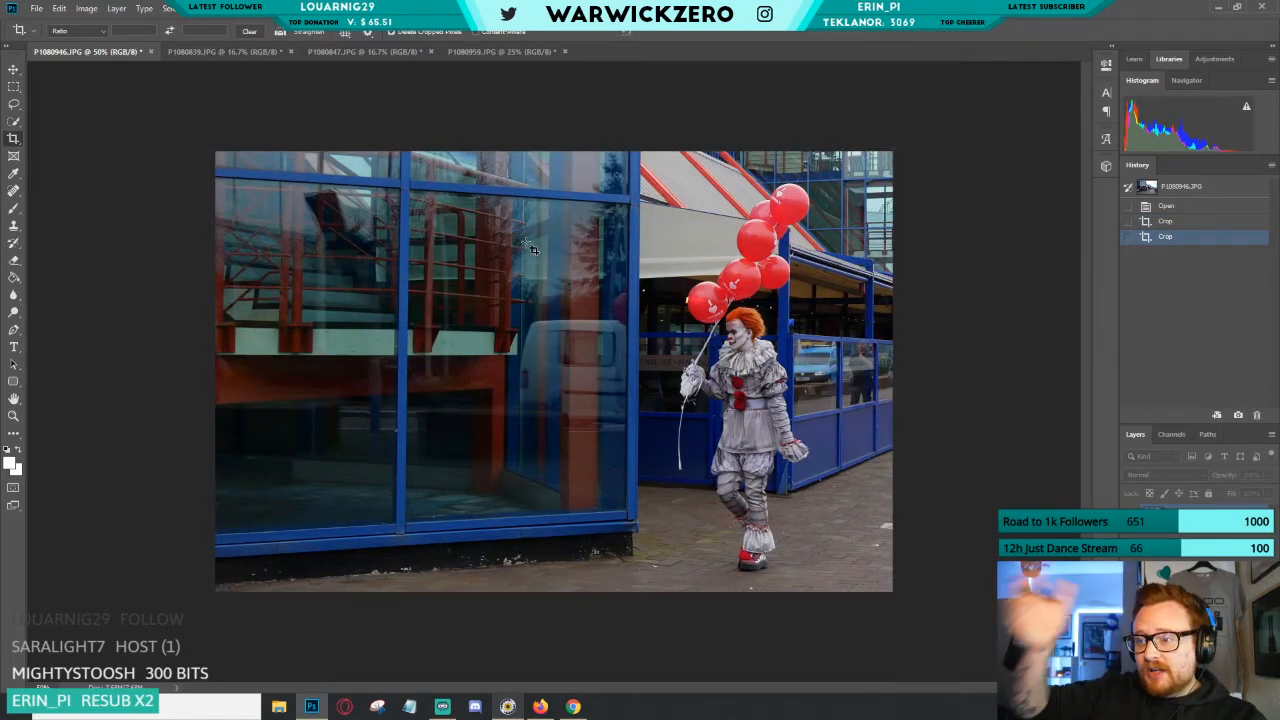
Brighten the clown photo with Levels by setting the RGB white input level to 217.
key("ctrl+l")
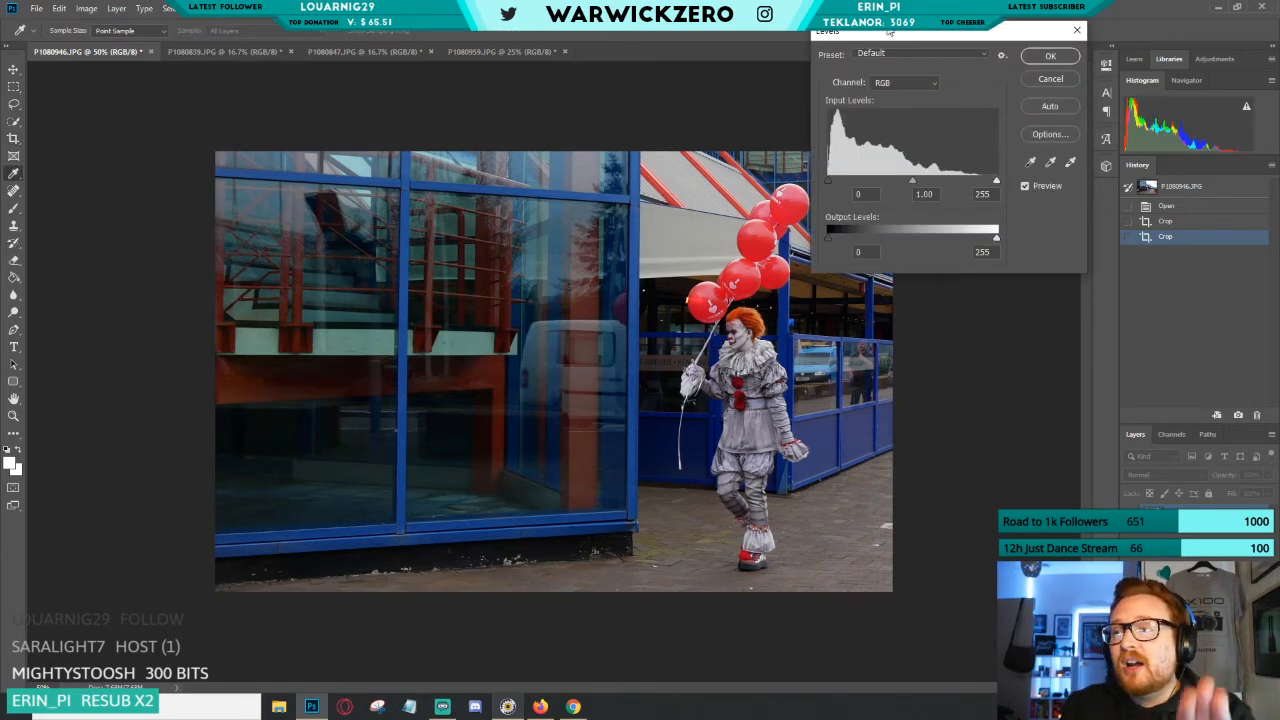
left_click_drag(884, 33, 948, 13)
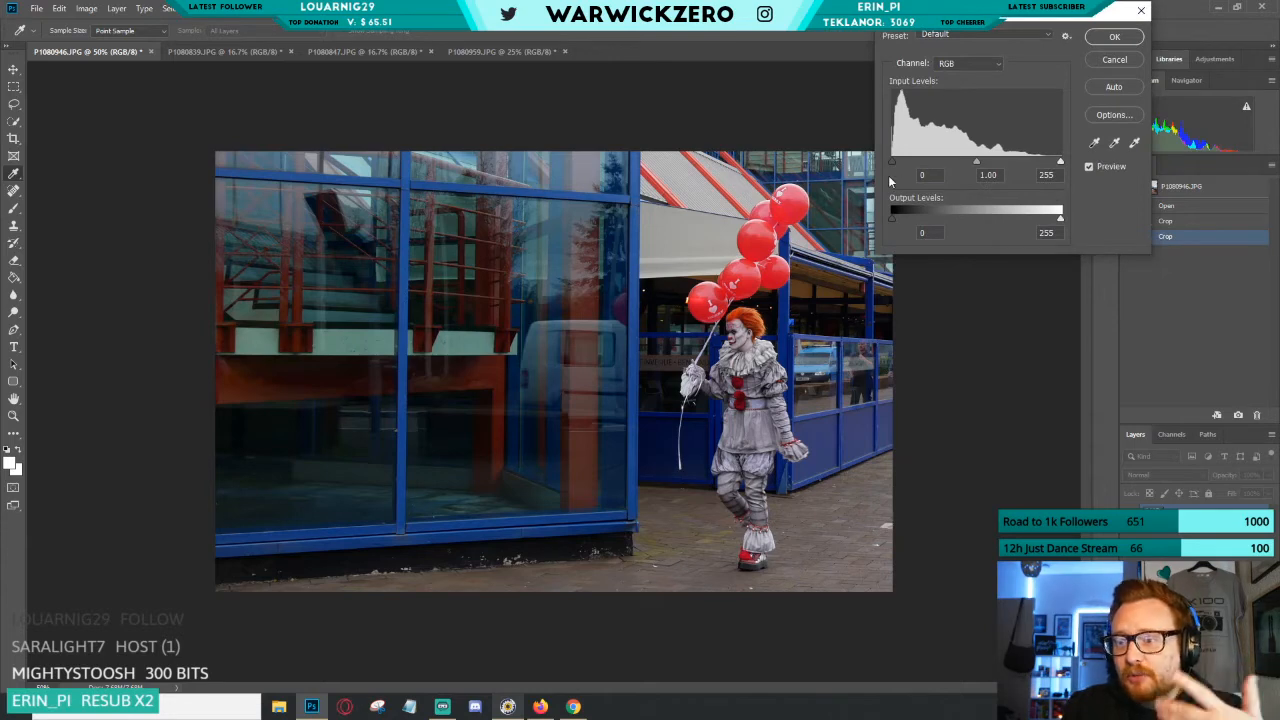
left_click_drag(893, 161, 891, 161)
left_click_drag(1060, 161, 1036, 162)
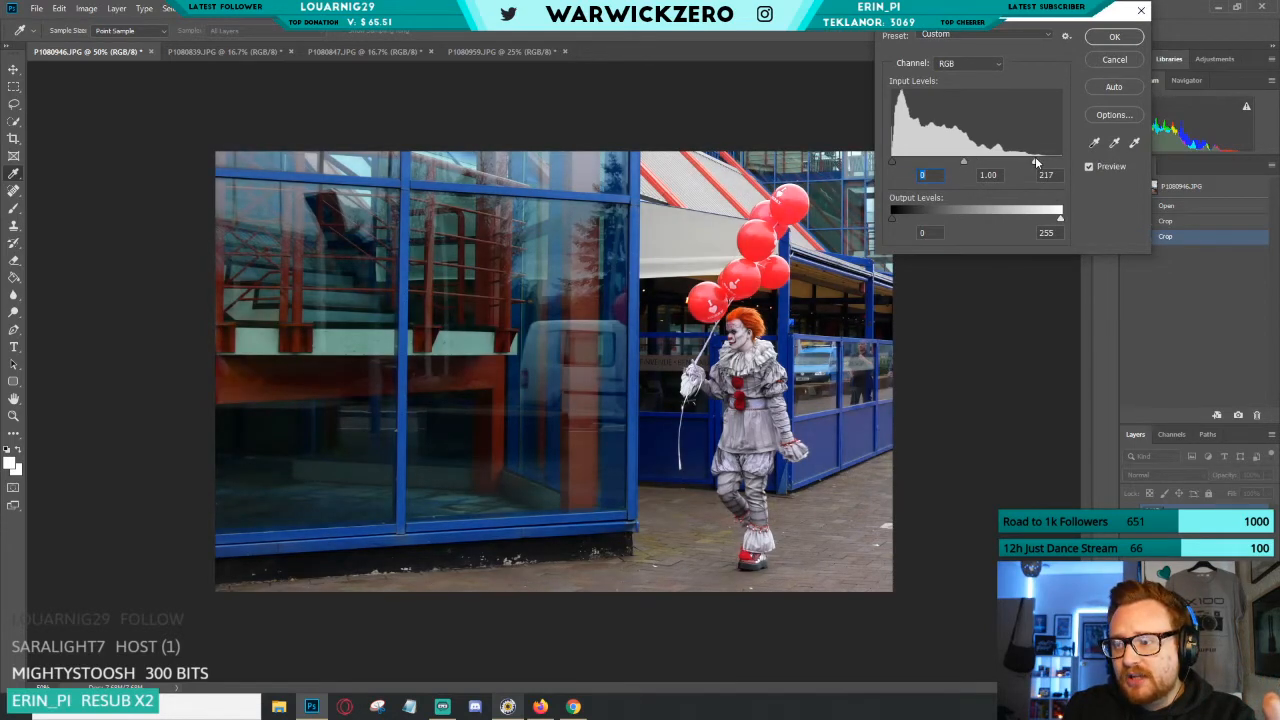
left_click(1113, 37)
Compare the clown photo's second Crop state with its Levels state several times, ending on Levels.
left_click(1177, 237)
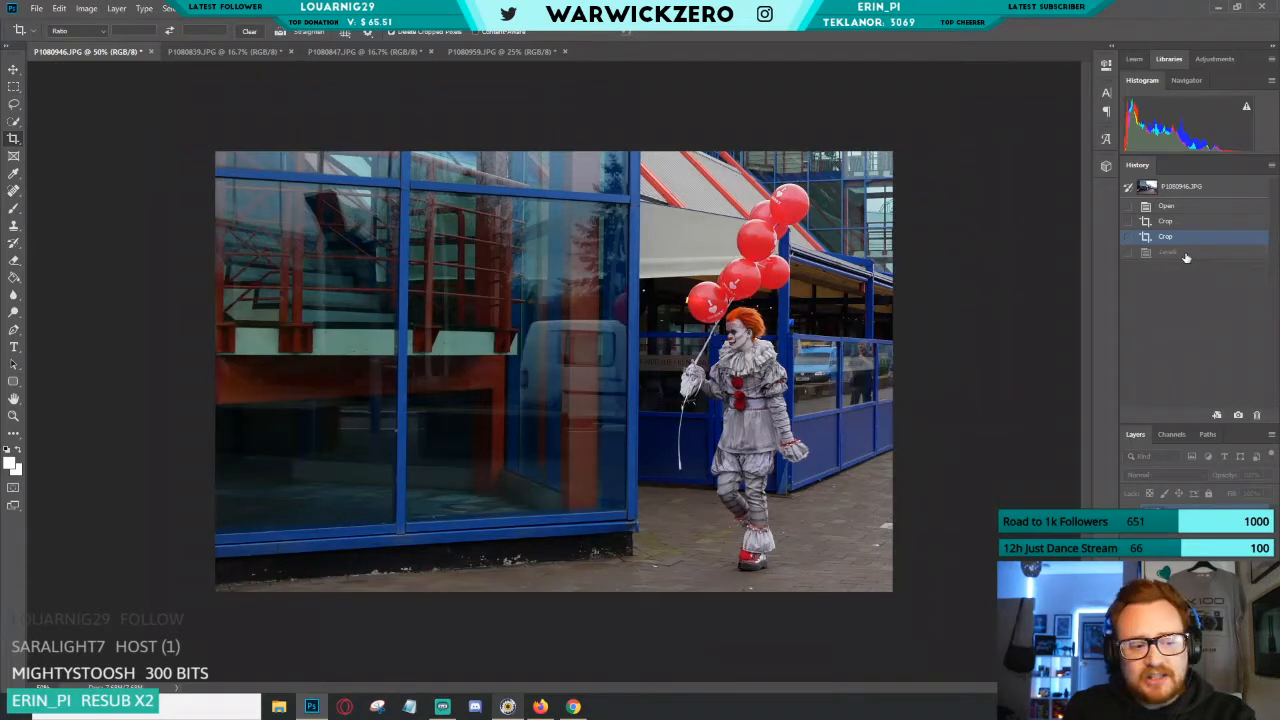
left_click(1186, 255)
left_click(1179, 238)
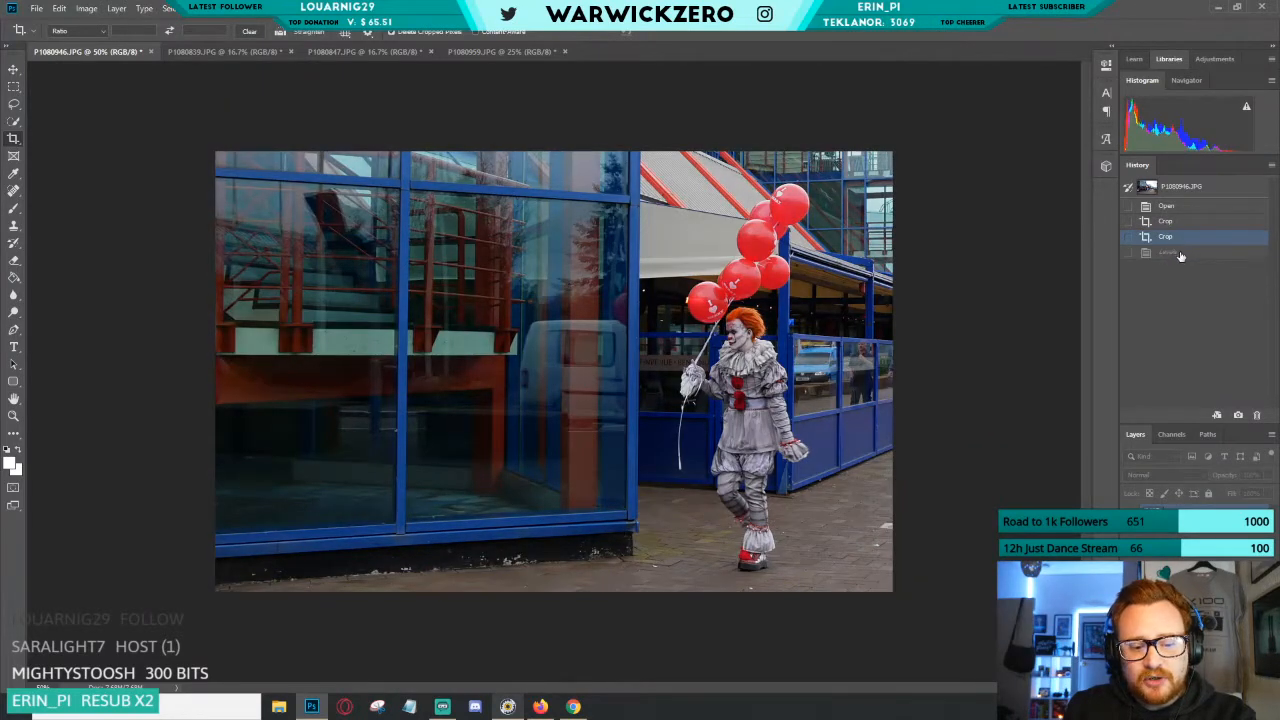
left_click(1181, 254)
left_click(1184, 239)
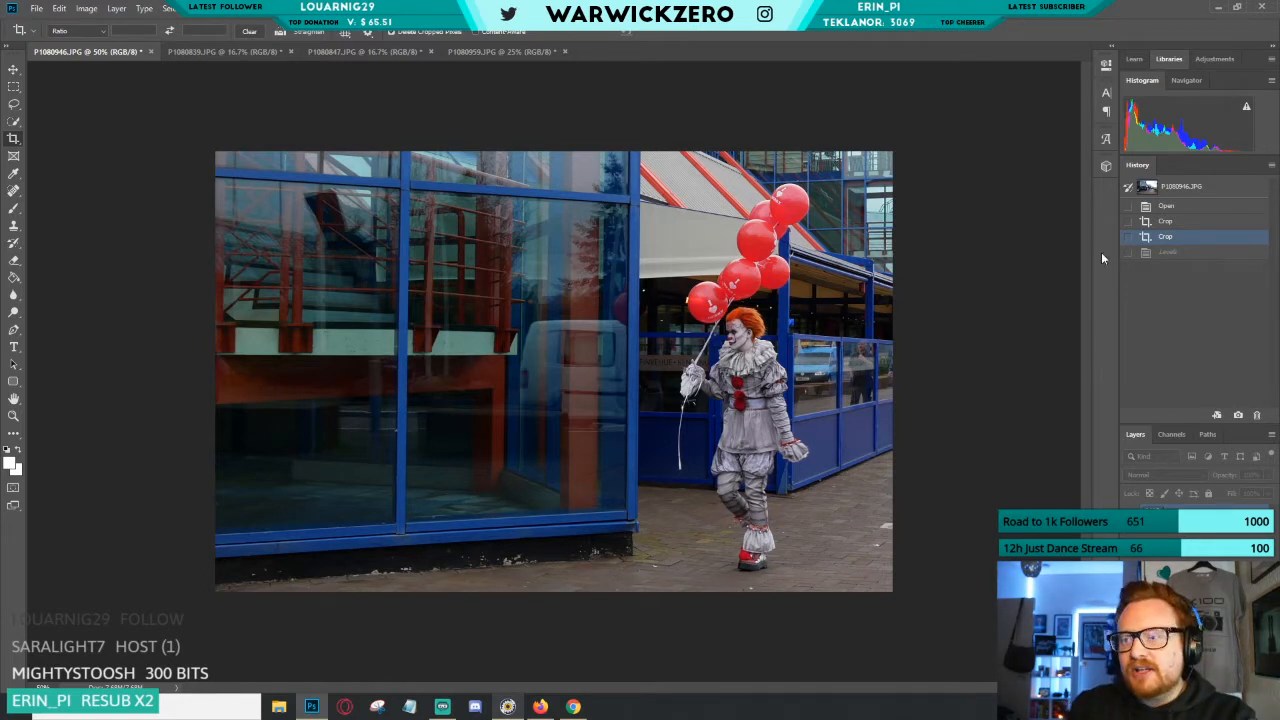
left_click(1195, 256)
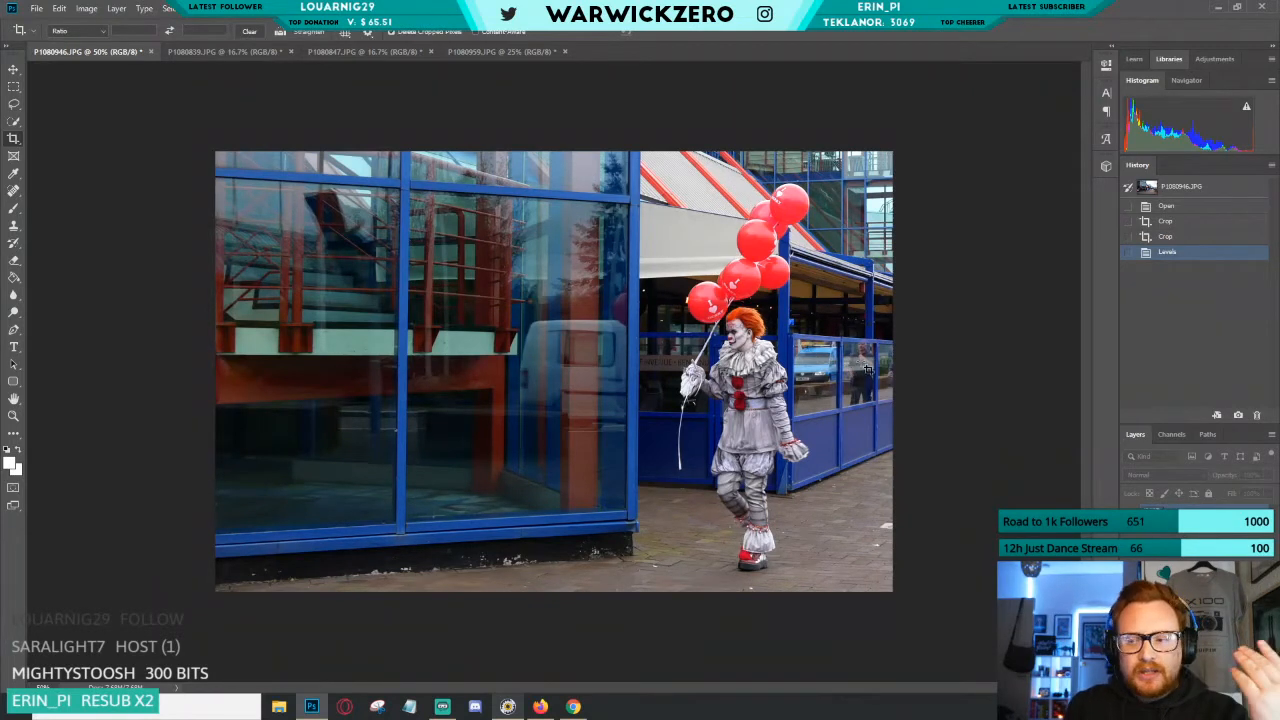
Apply Color Balance to the clown photo with all three midtone levels at 0.
key("ctrl+b")
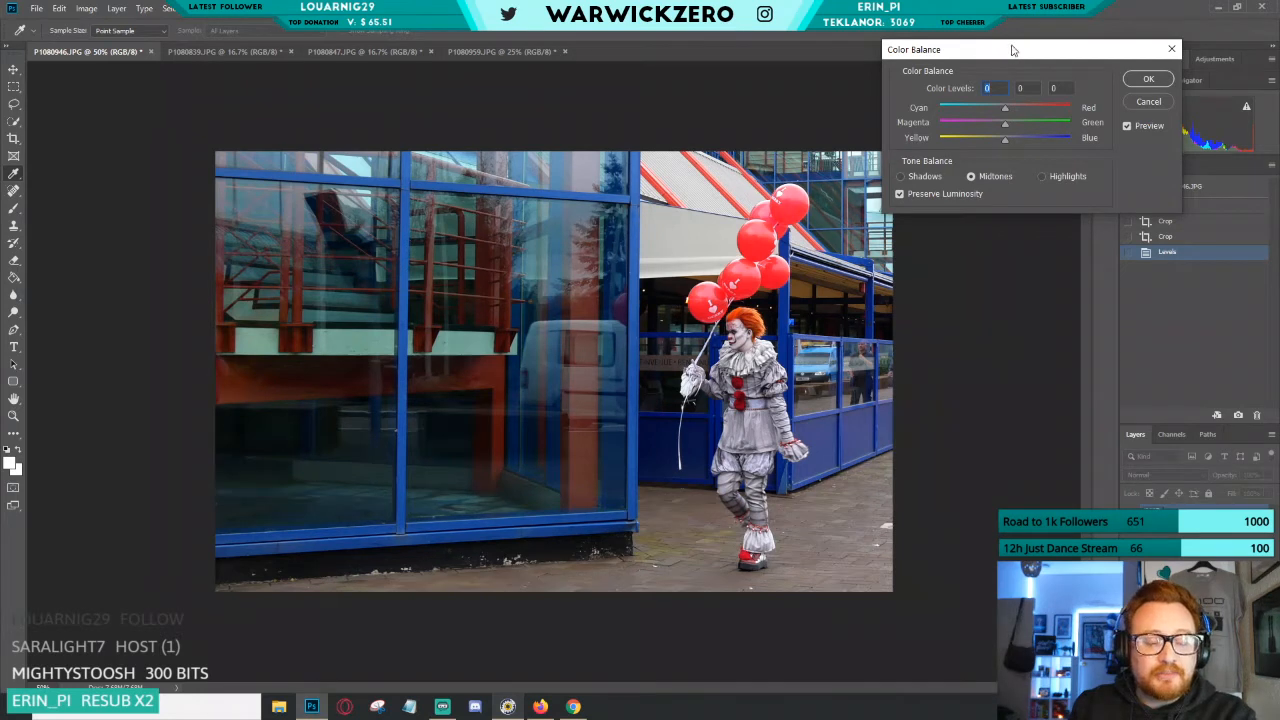
left_click_drag(1045, 50, 1077, 54)
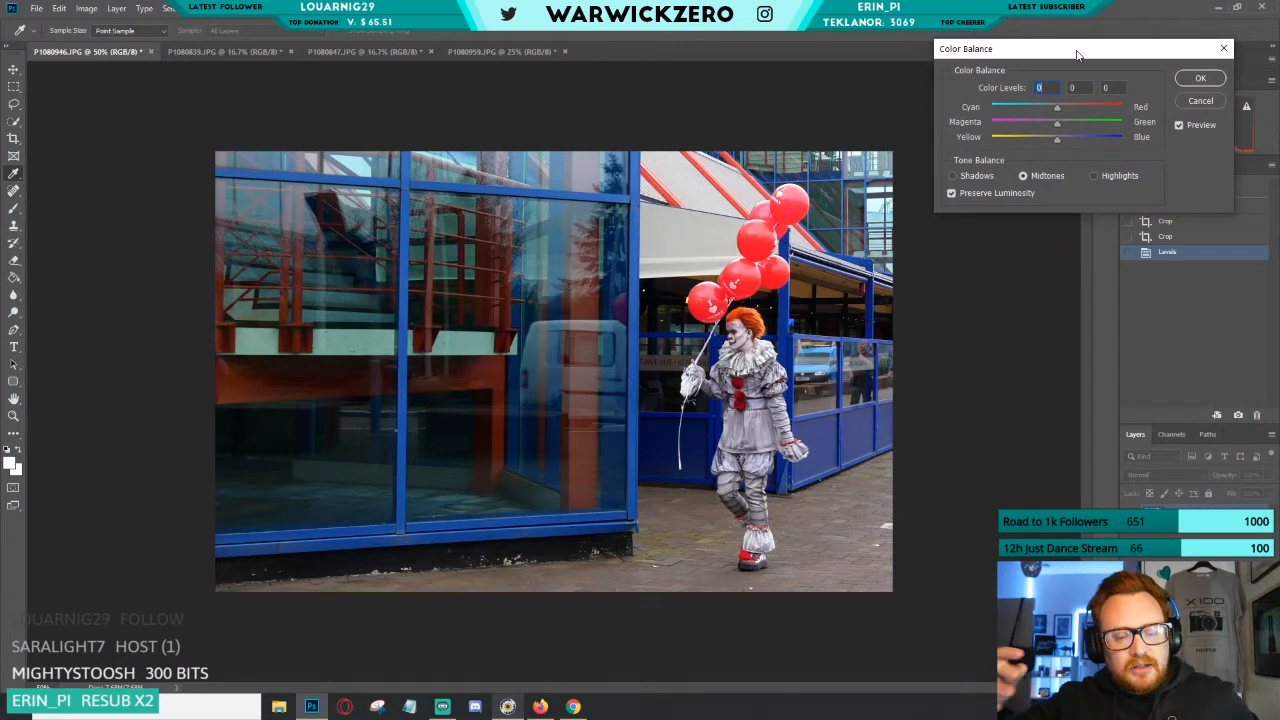
left_click(1200, 78)
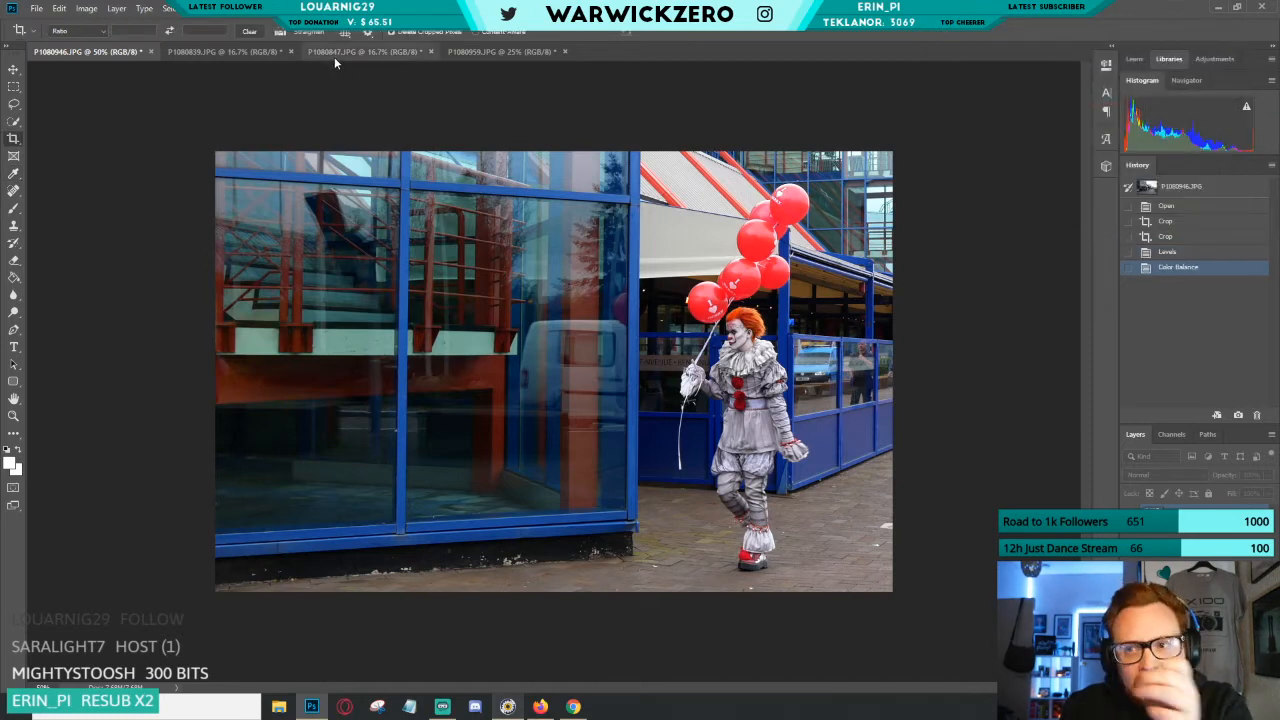
Glance at the other open photos, switch to Photo Mechanic and show every photo in 108_PANA regardless of colour class.
left_click(331, 57)
left_click(195, 51)
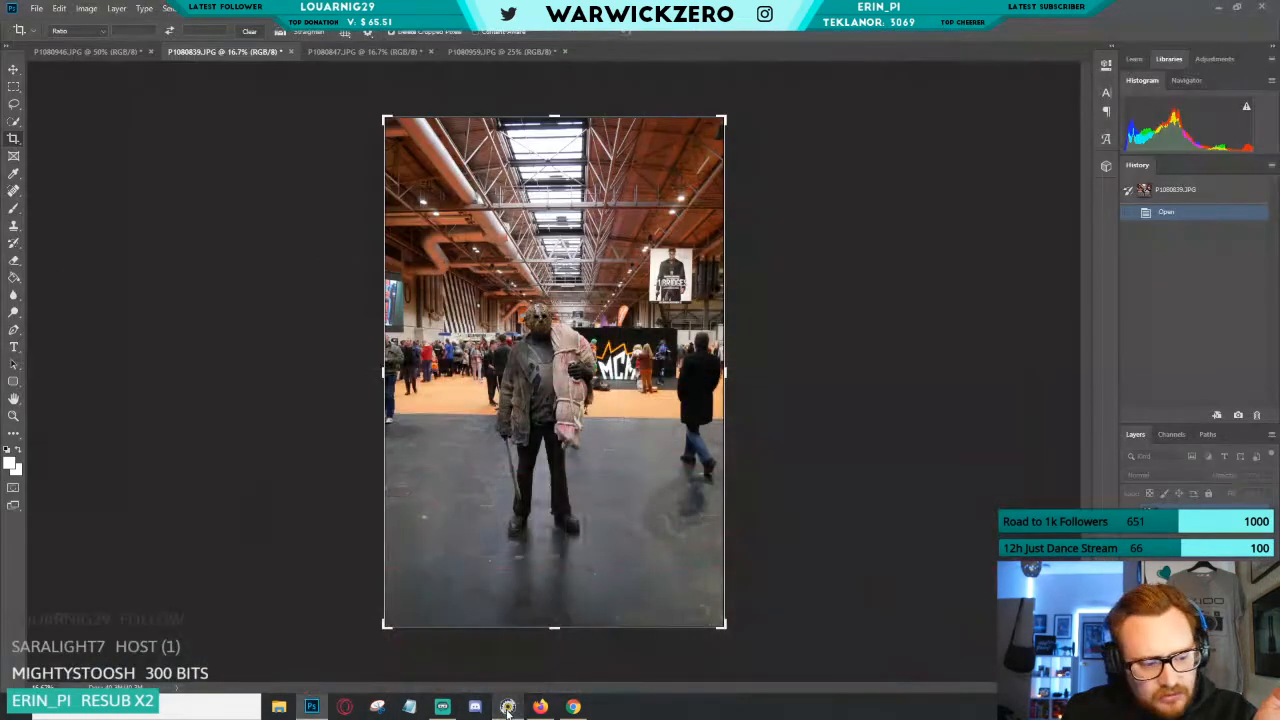
left_click(507, 707)
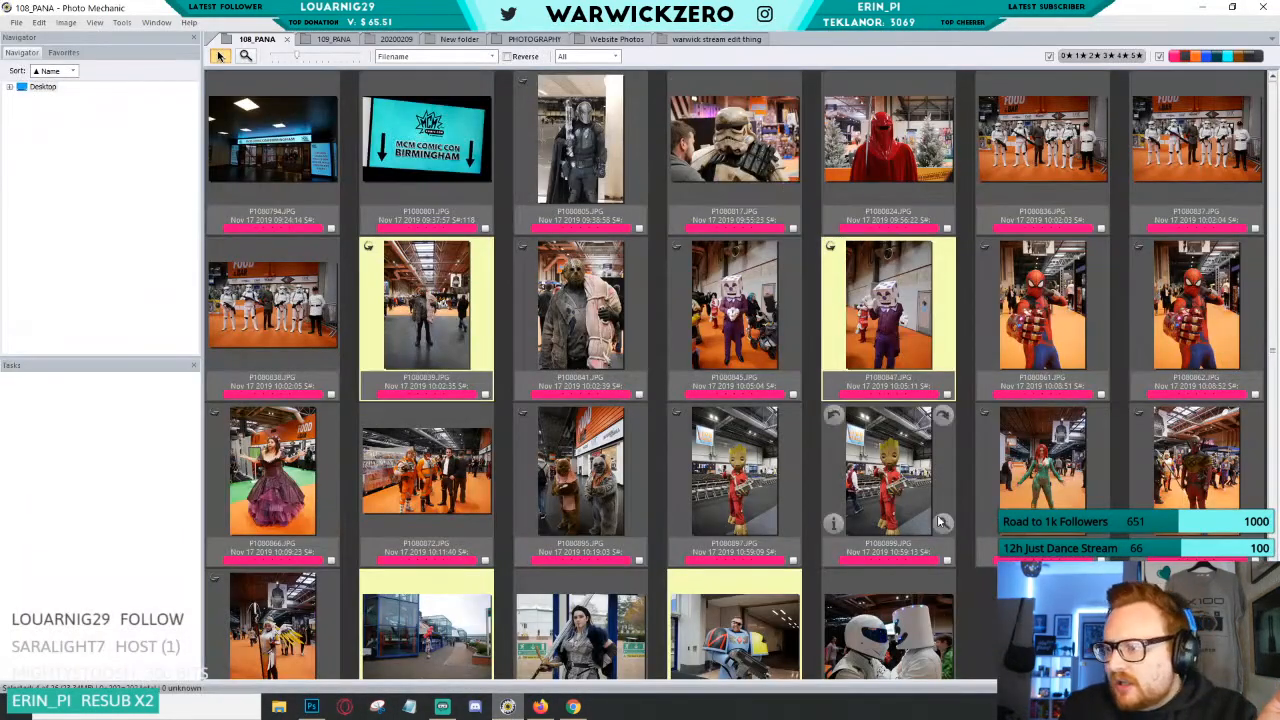
left_click(966, 500)
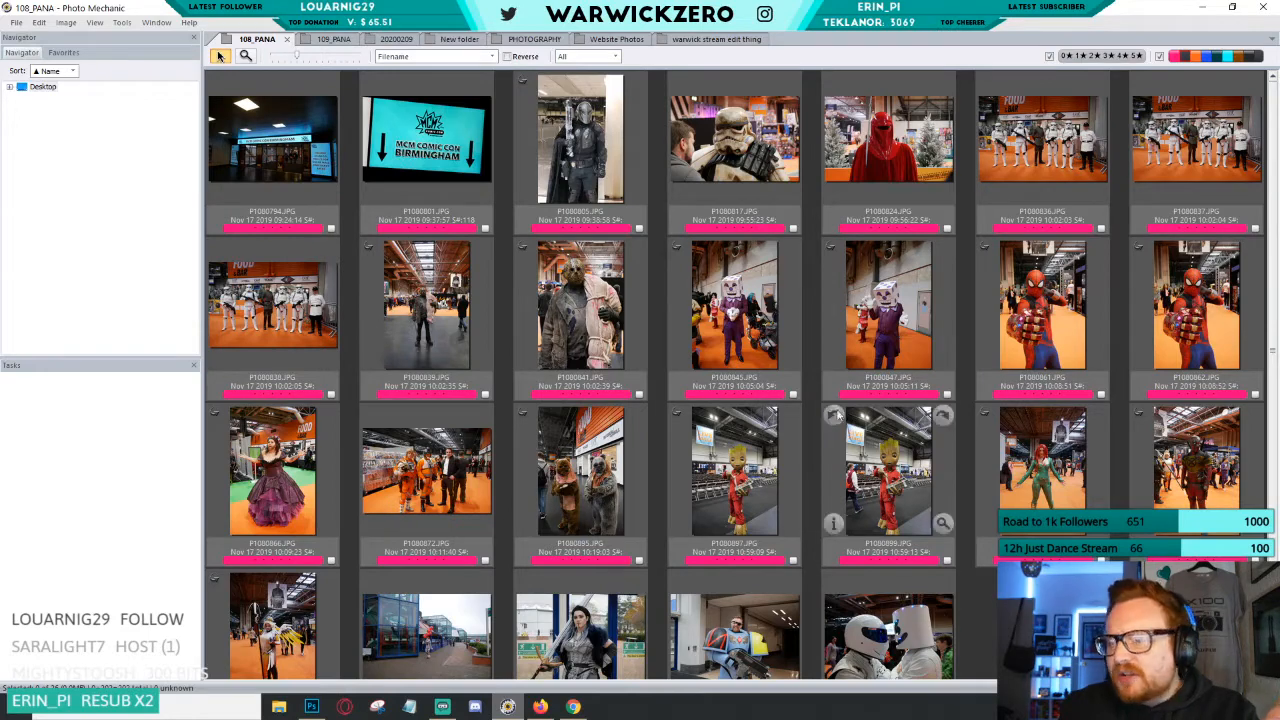
left_click(1258, 56)
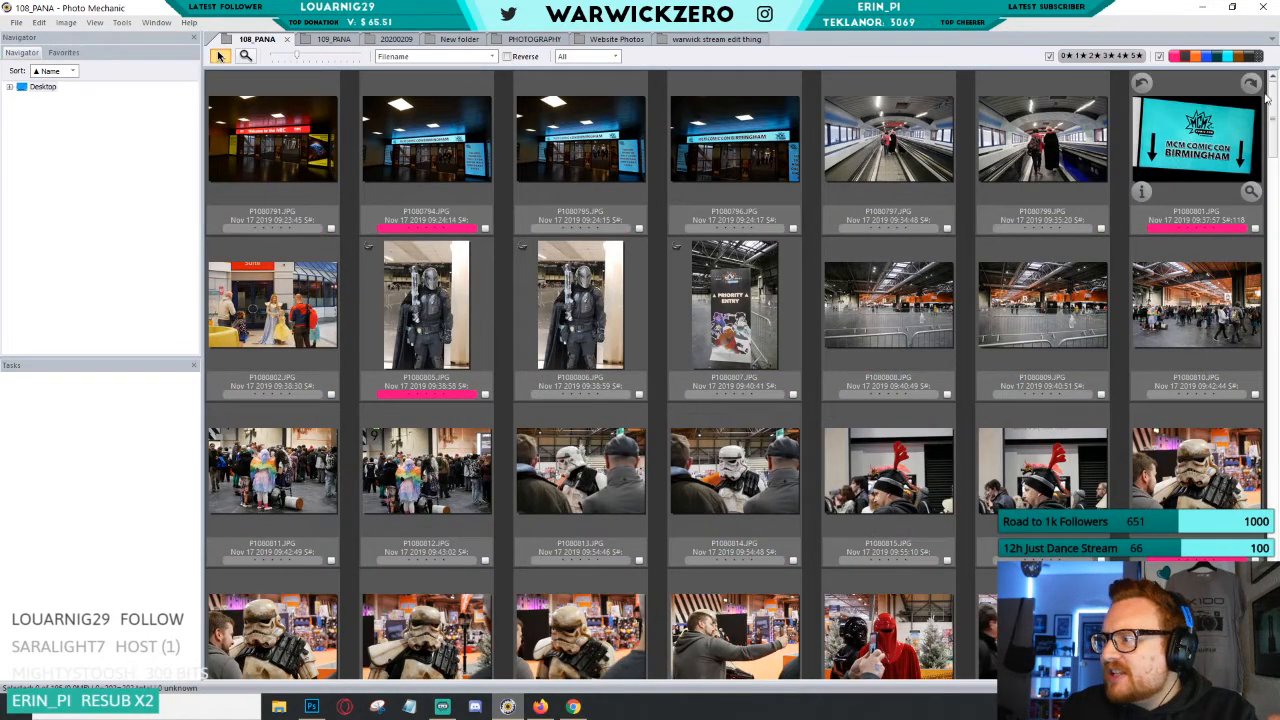
left_click_drag(1274, 104, 1265, 207)
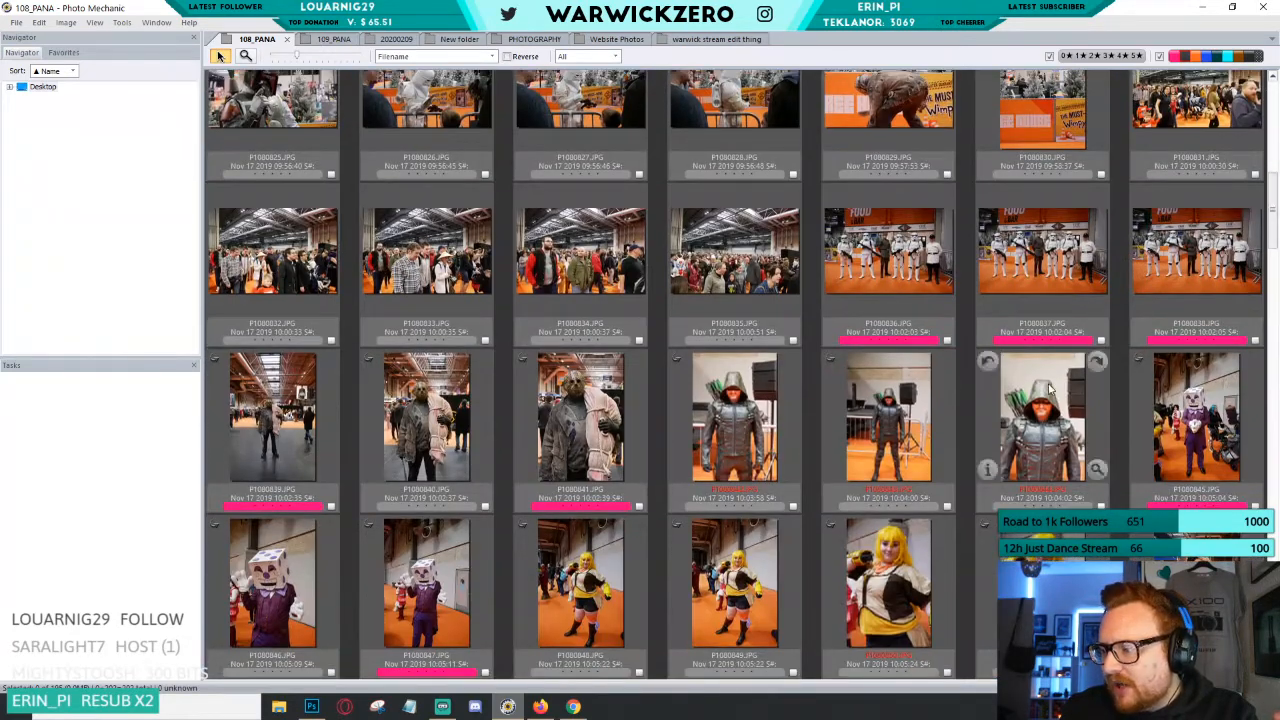
Preview P1080844.JPG, the hooded archer cosplayer, and open it in Photoshop.
left_click(1050, 470)
double_click(991, 363)
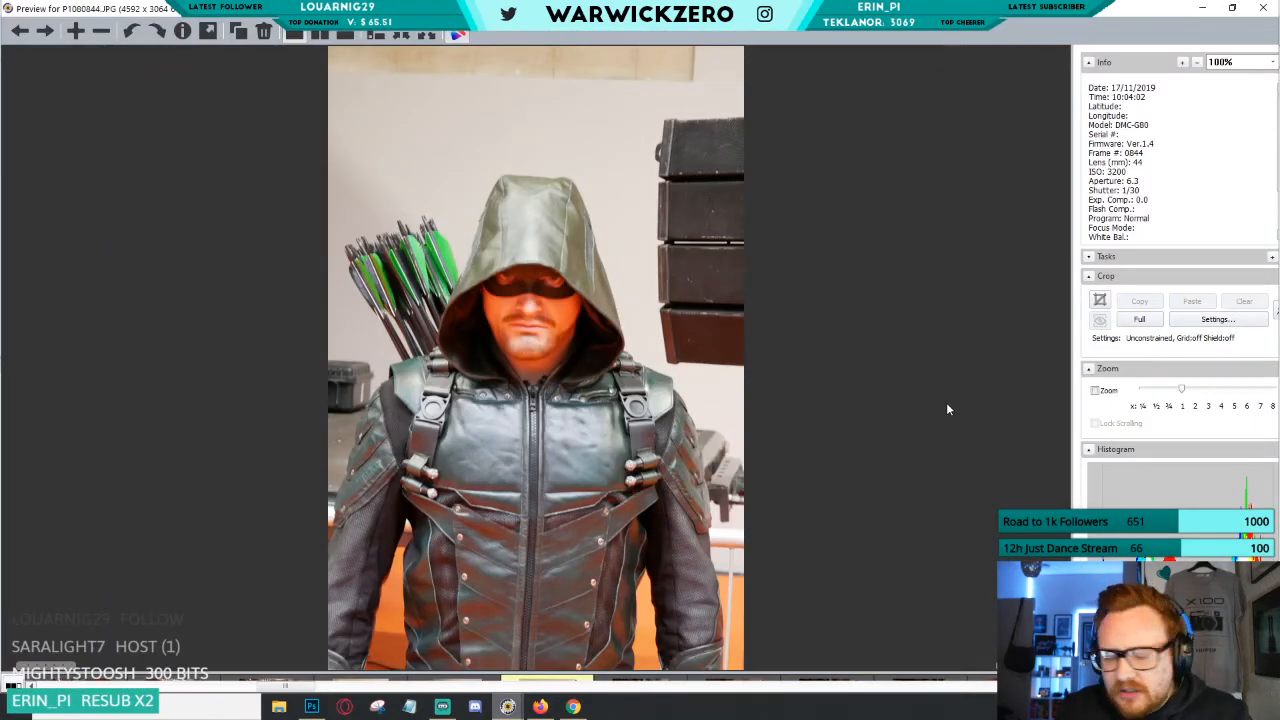
key("Escape")
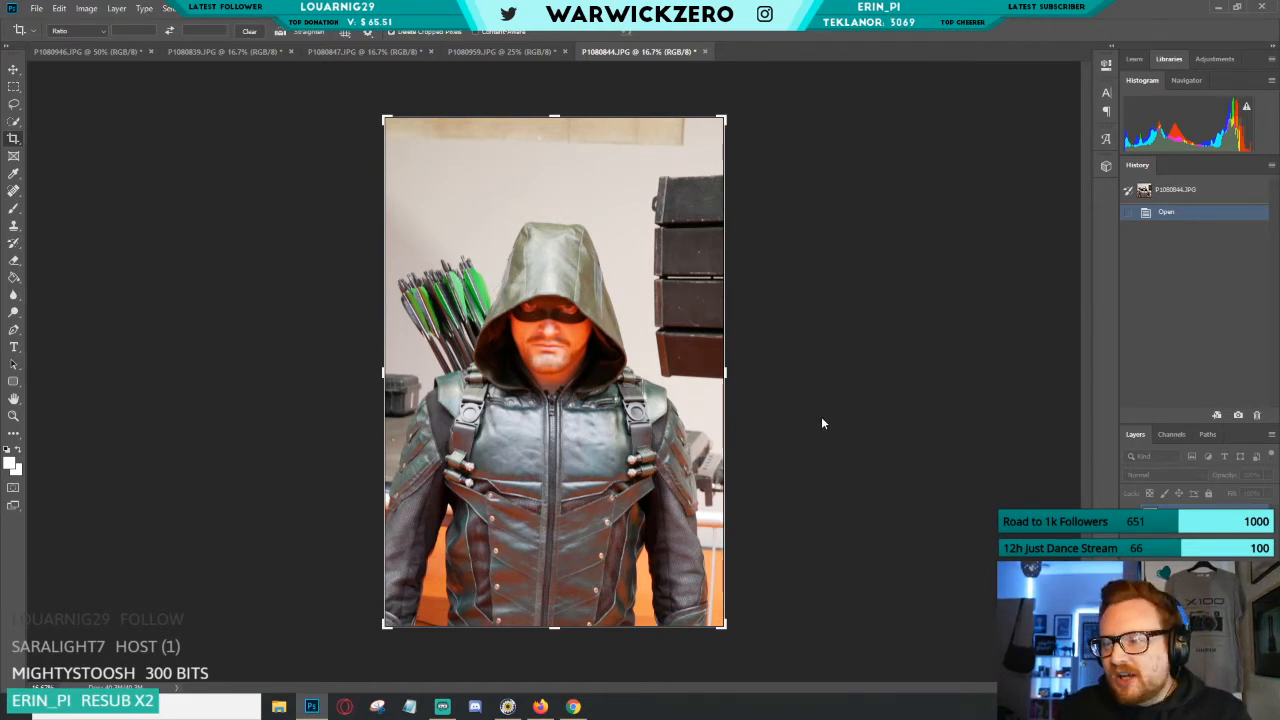
Crop the archer photo in two passes to a tighter portrait frame around the hood, quiver and torso.
left_click(785, 458)
mouse_move(783, 463)
left_mouse_down()
mouse_move(796, 436)
mouse_move(782, 458)
left_mouse_up()
key("Return")
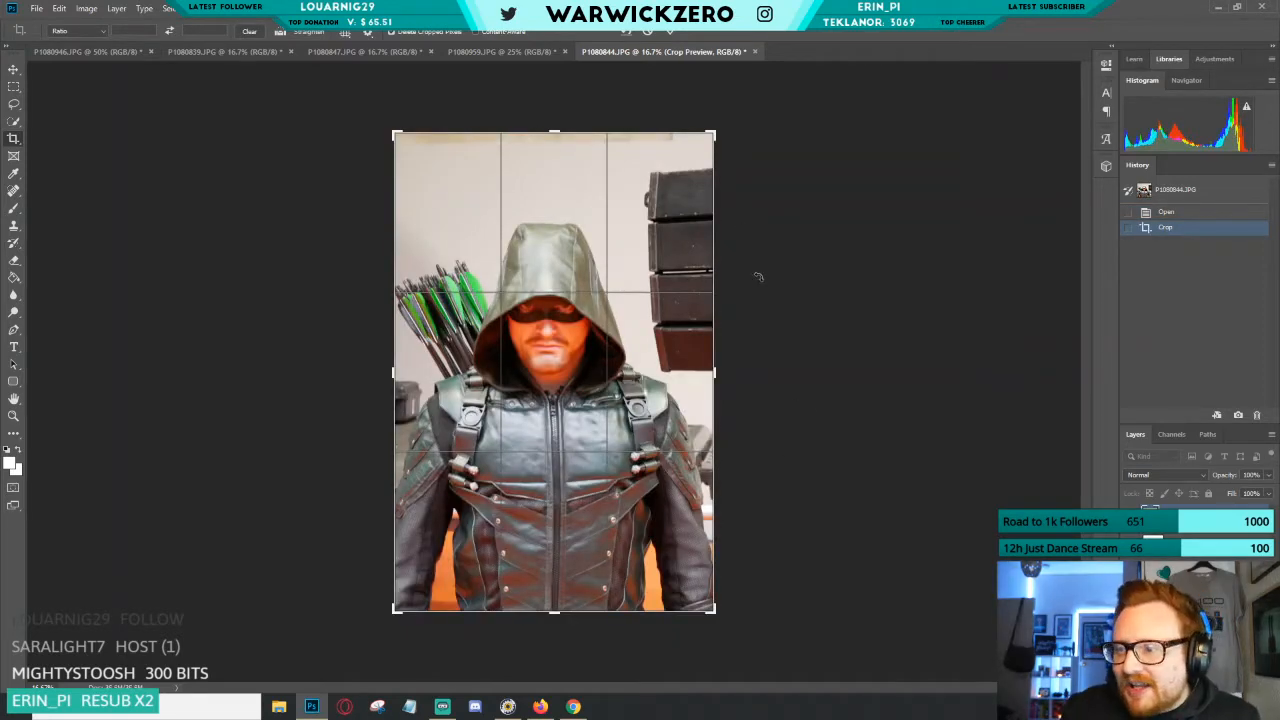
left_click_drag(711, 131, 710, 167)
key("Return")
key("ctrl+plus")
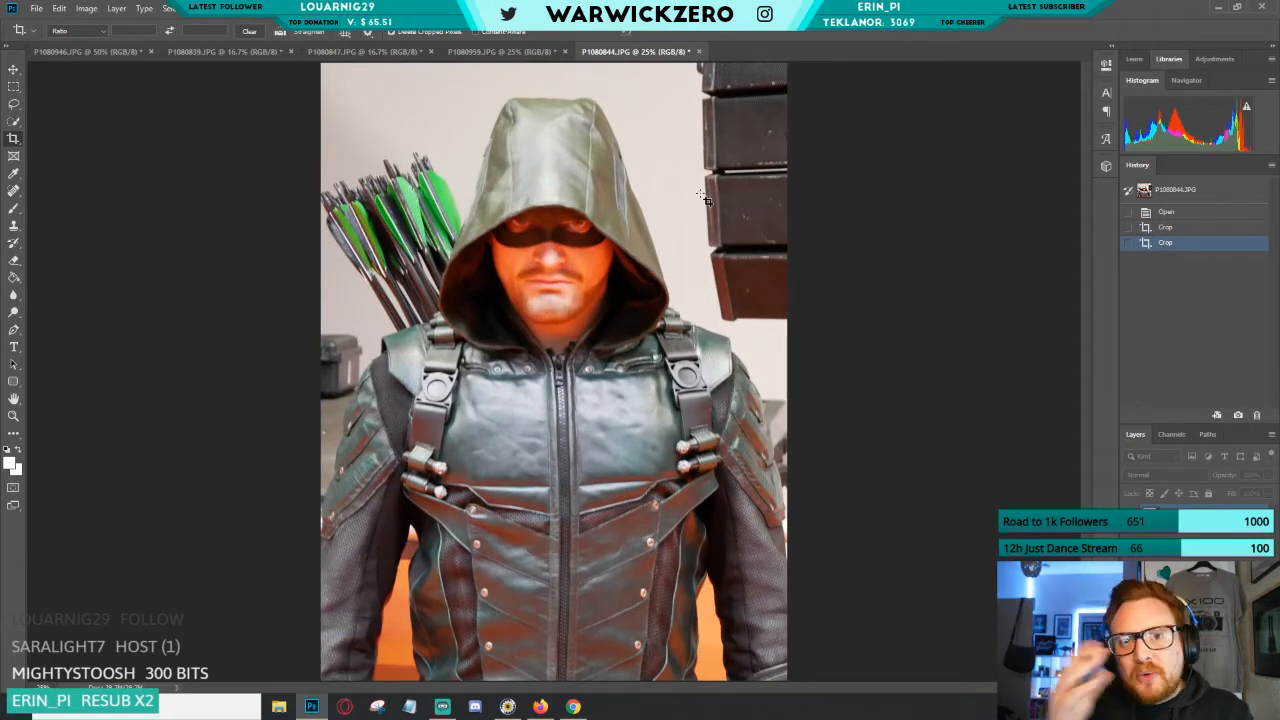
Increase the archer photo's contrast with Levels, setting the RGB black input to 10 and slightly lowering the white input.
key("ctrl+l")
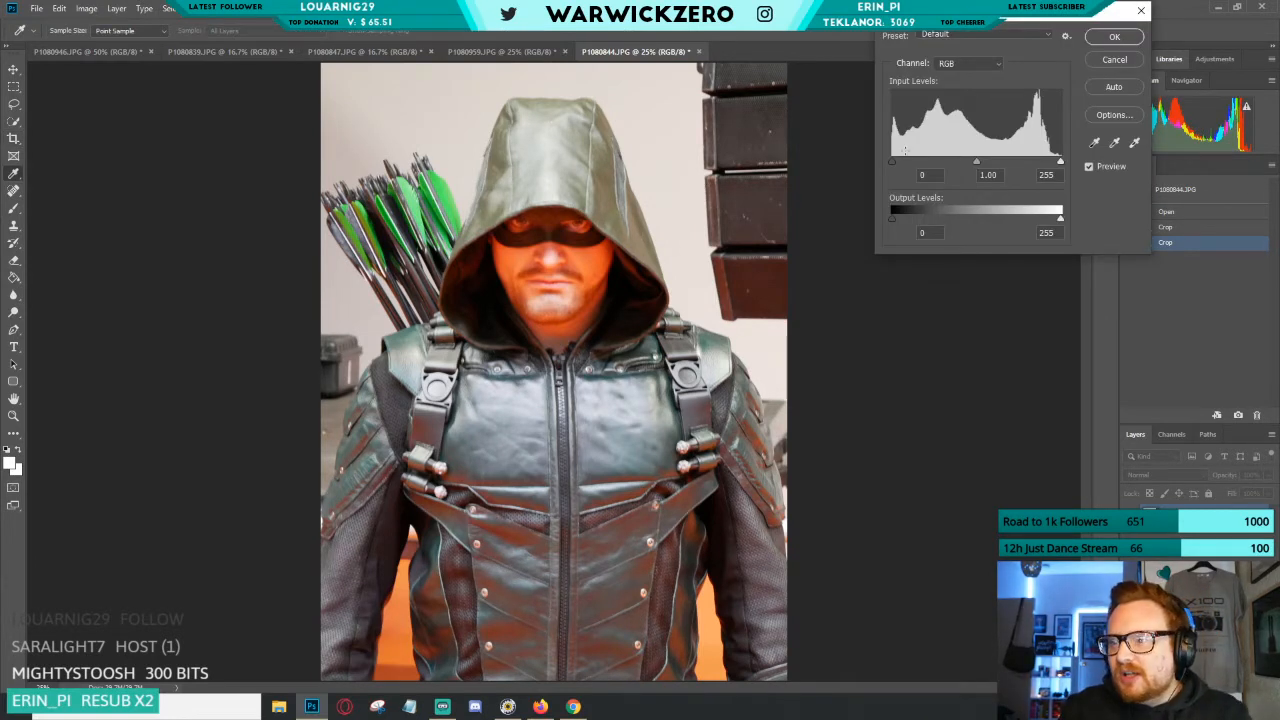
left_click_drag(894, 160, 899, 160)
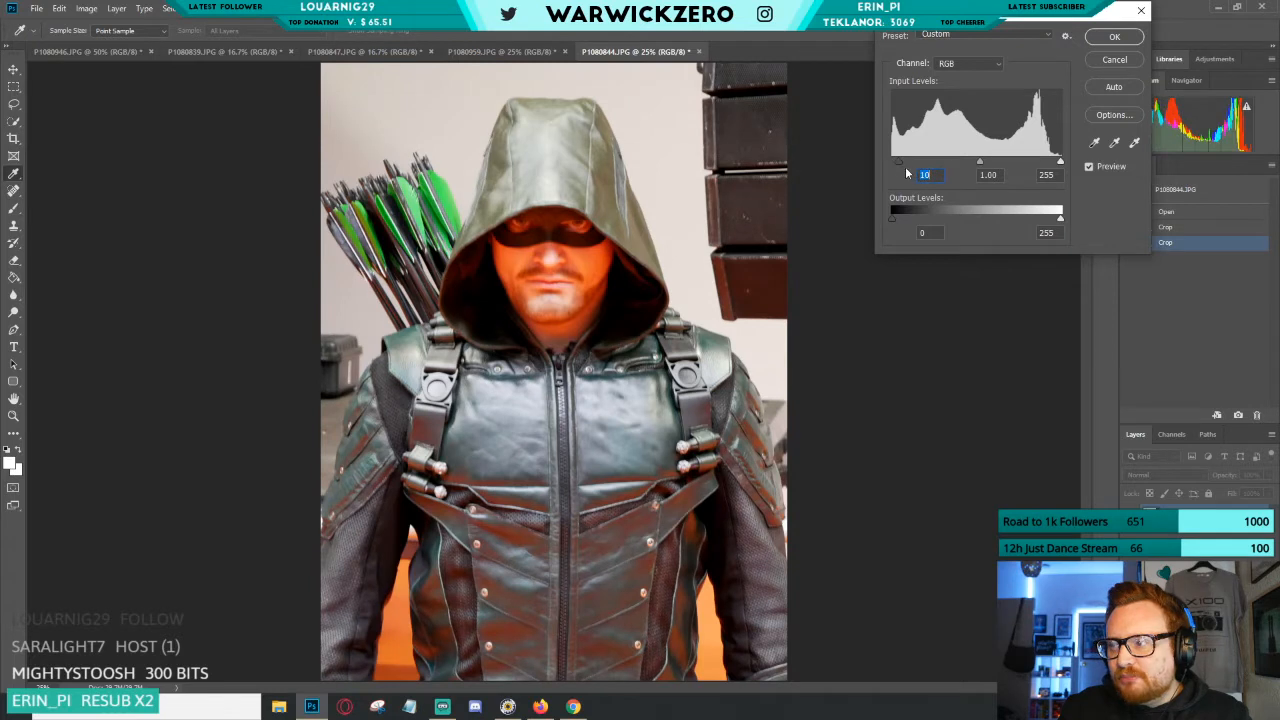
left_click_drag(1060, 161, 1051, 175)
left_click(1112, 37)
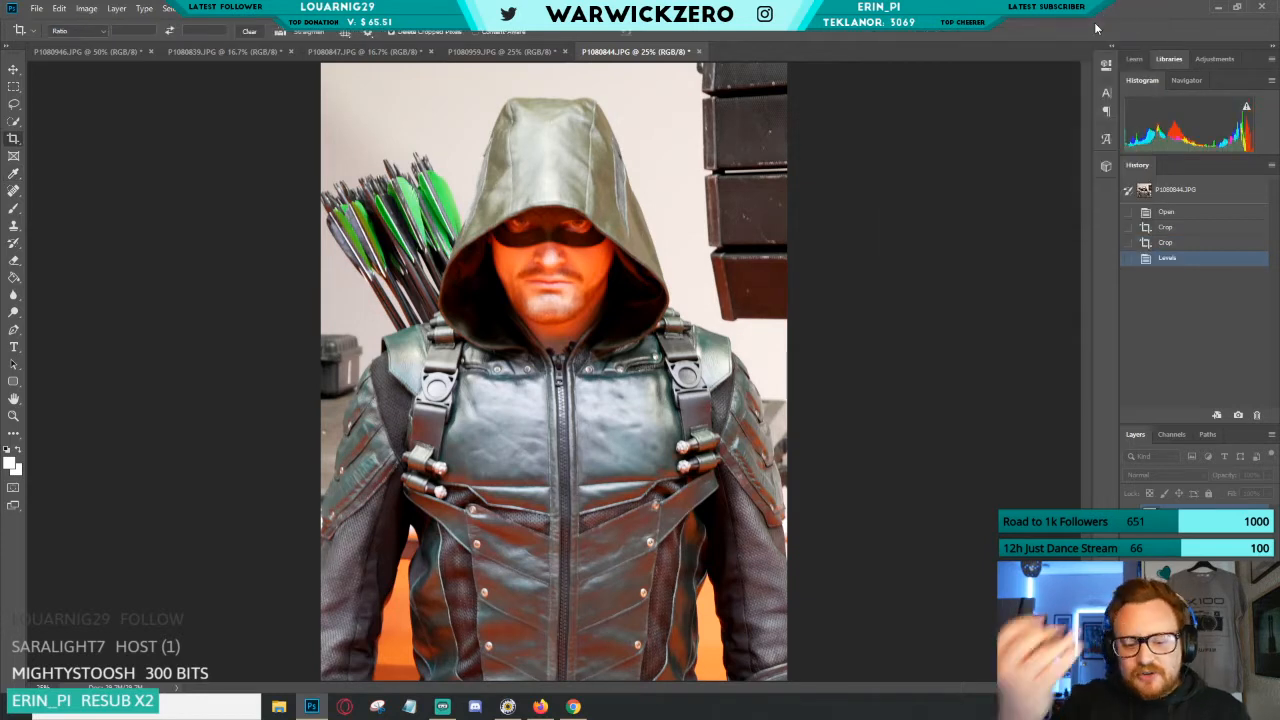
key("ctrl+b")
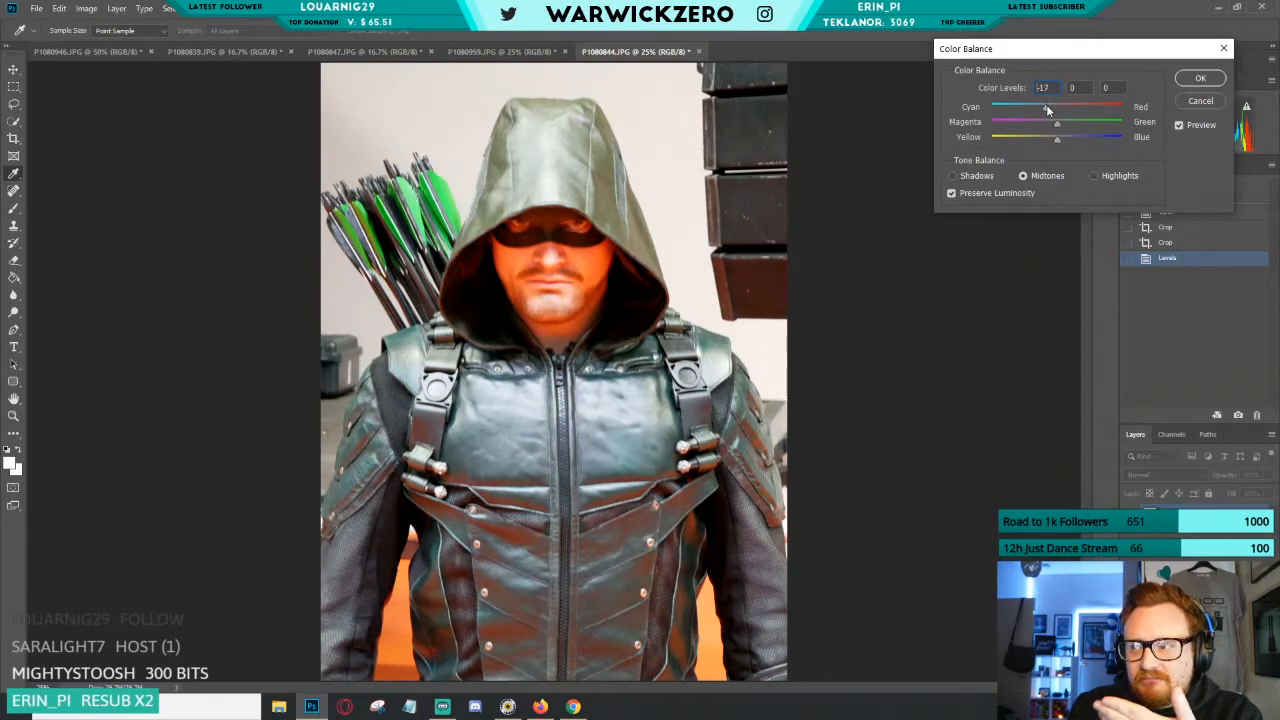
left_click_drag(1046, 104, 1050, 104)
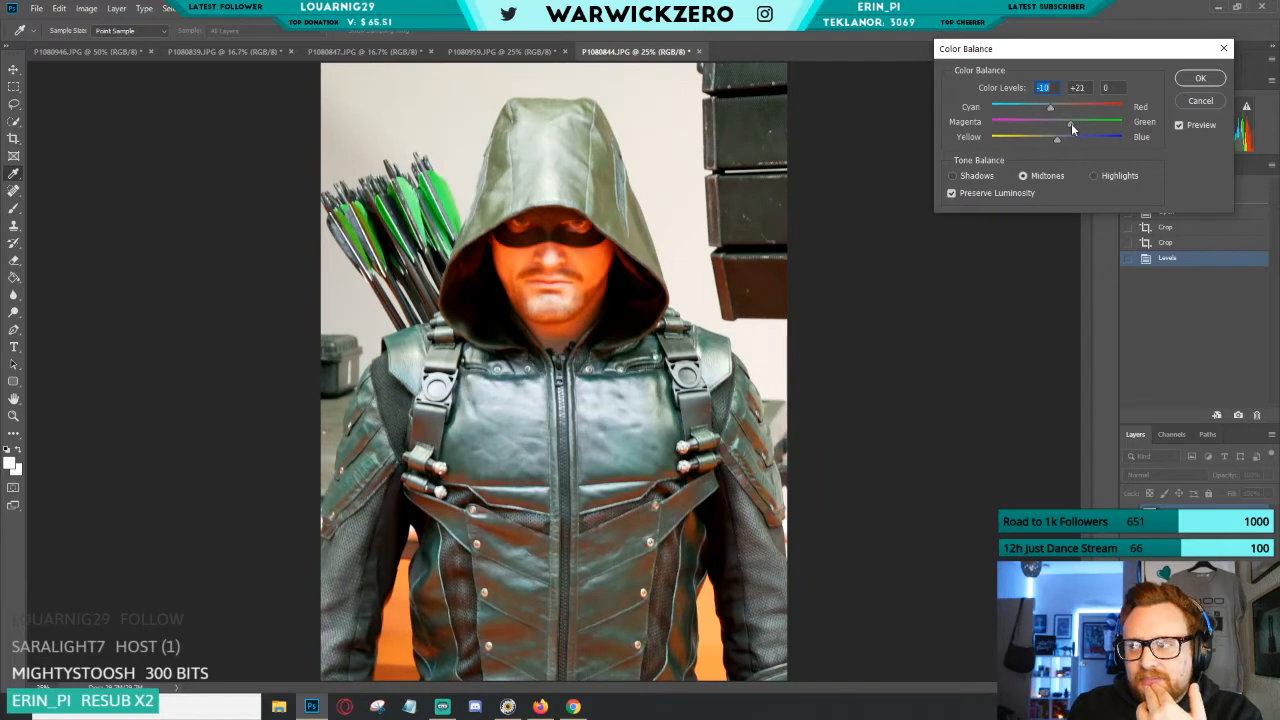
left_click_drag(1022, 120, 1067, 136)
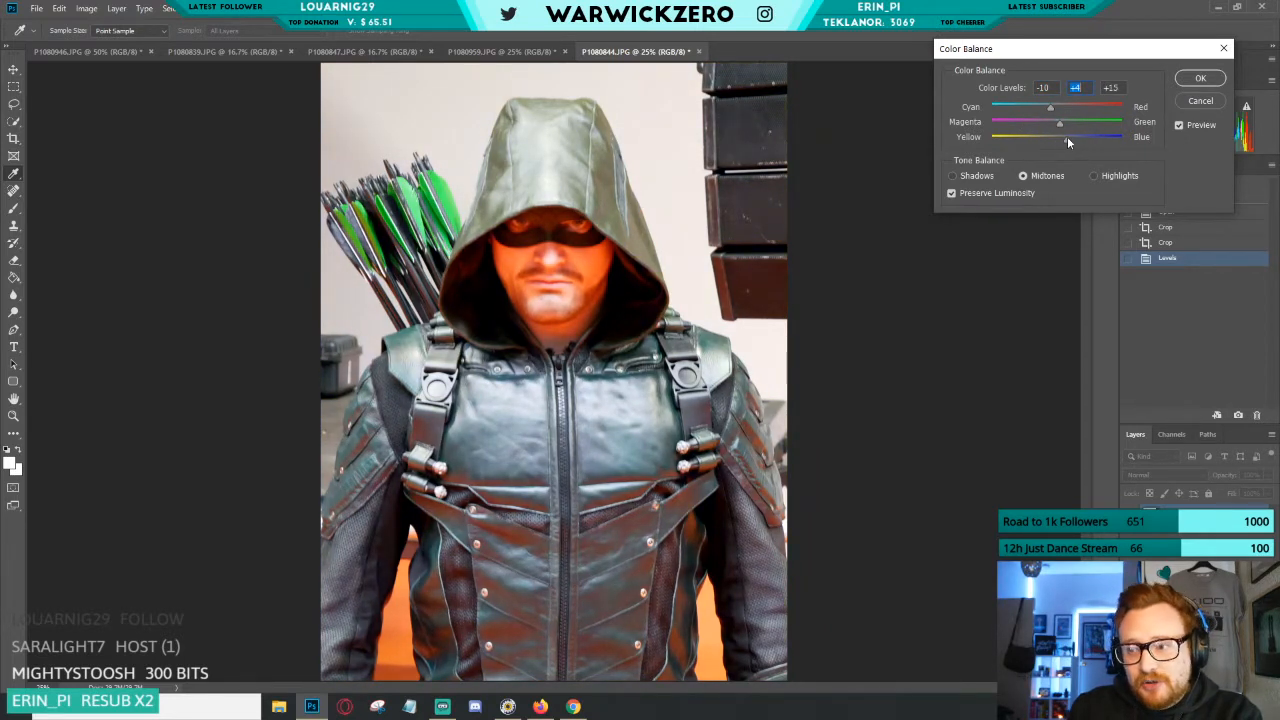
left_click(1194, 102)
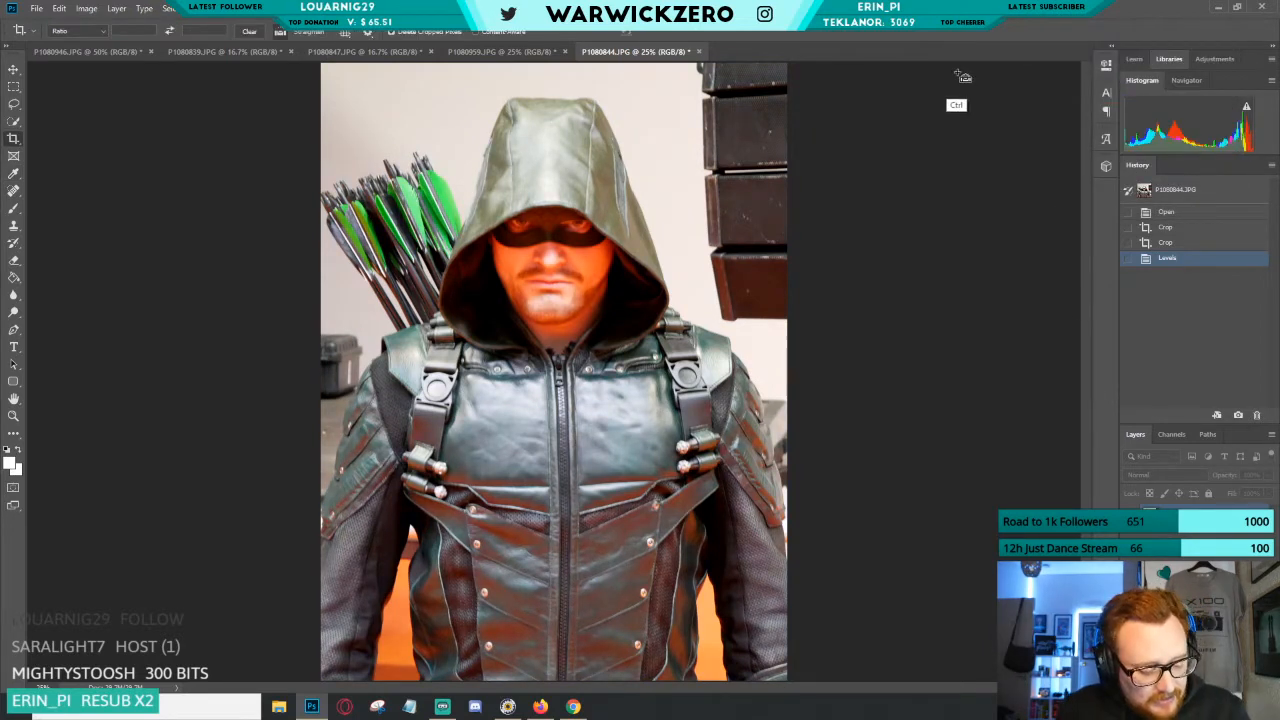
Apply Color Balance to the archer photo's highlights with levels +5, -2 and +12, and compare it with the first Crop state.
key("ctrl+b")
left_click(1096, 175)
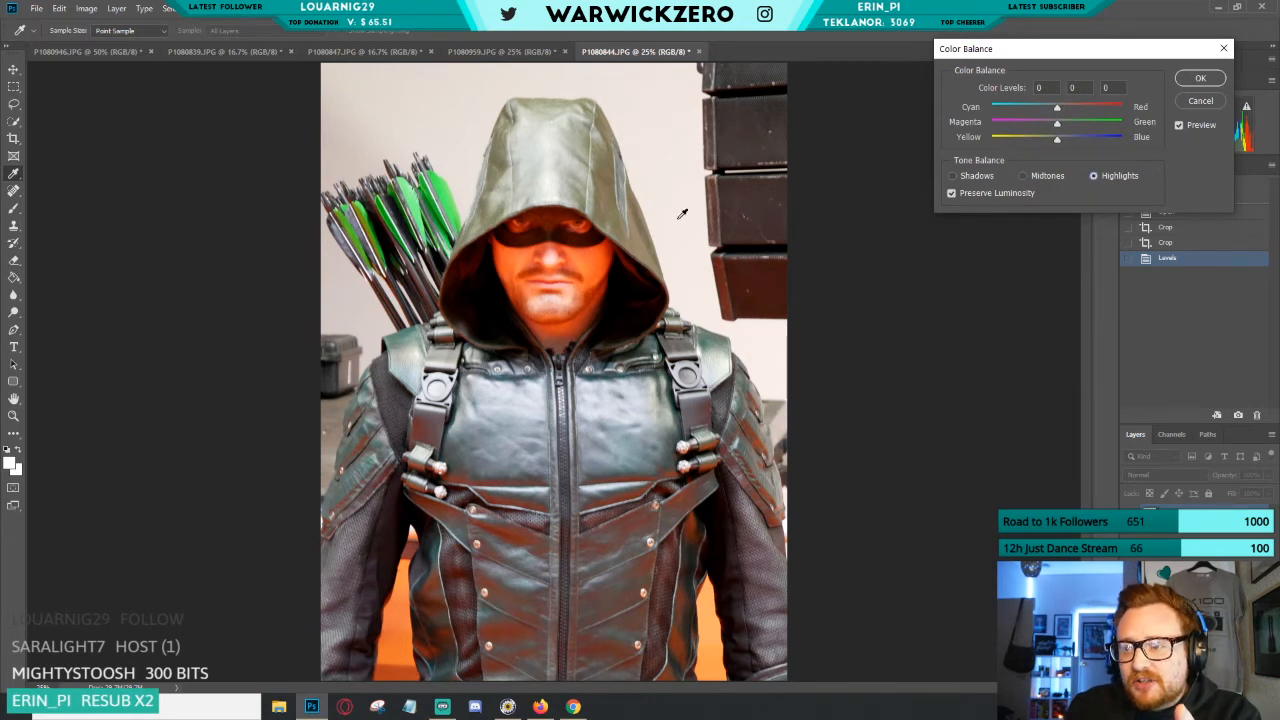
mouse_move(1058, 110)
left_mouse_down()
mouse_move(1096, 106)
mouse_move(1043, 106)
mouse_move(1060, 106)
mouse_move(1047, 128)
mouse_move(1066, 122)
mouse_move(1065, 138)
mouse_move(1060, 114)
left_mouse_up()
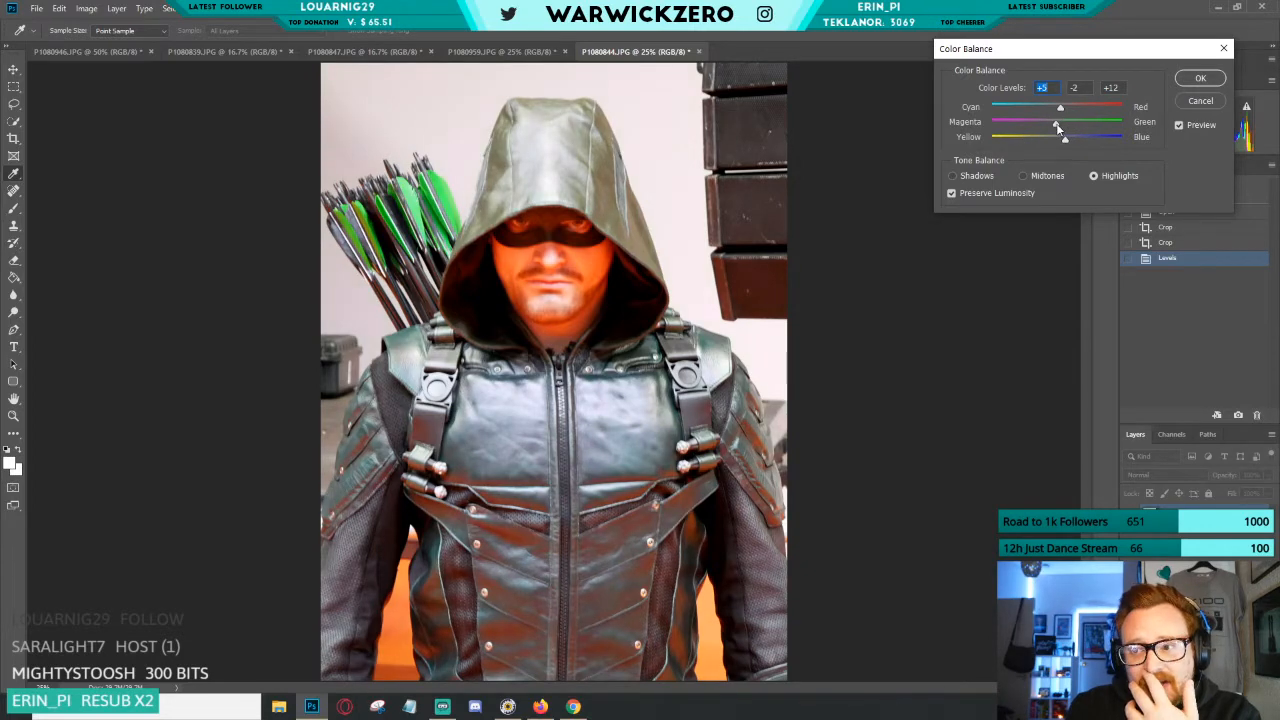
left_click(1190, 78)
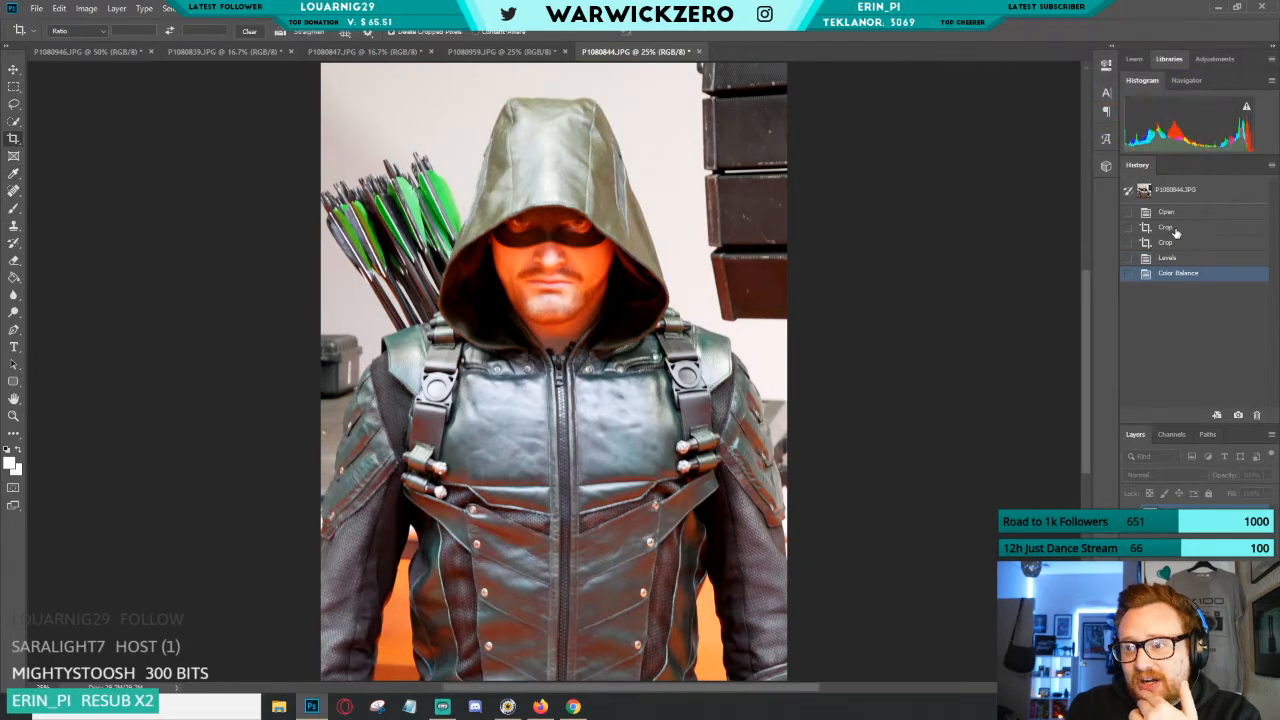
left_click(1172, 229)
left_click(1175, 273)
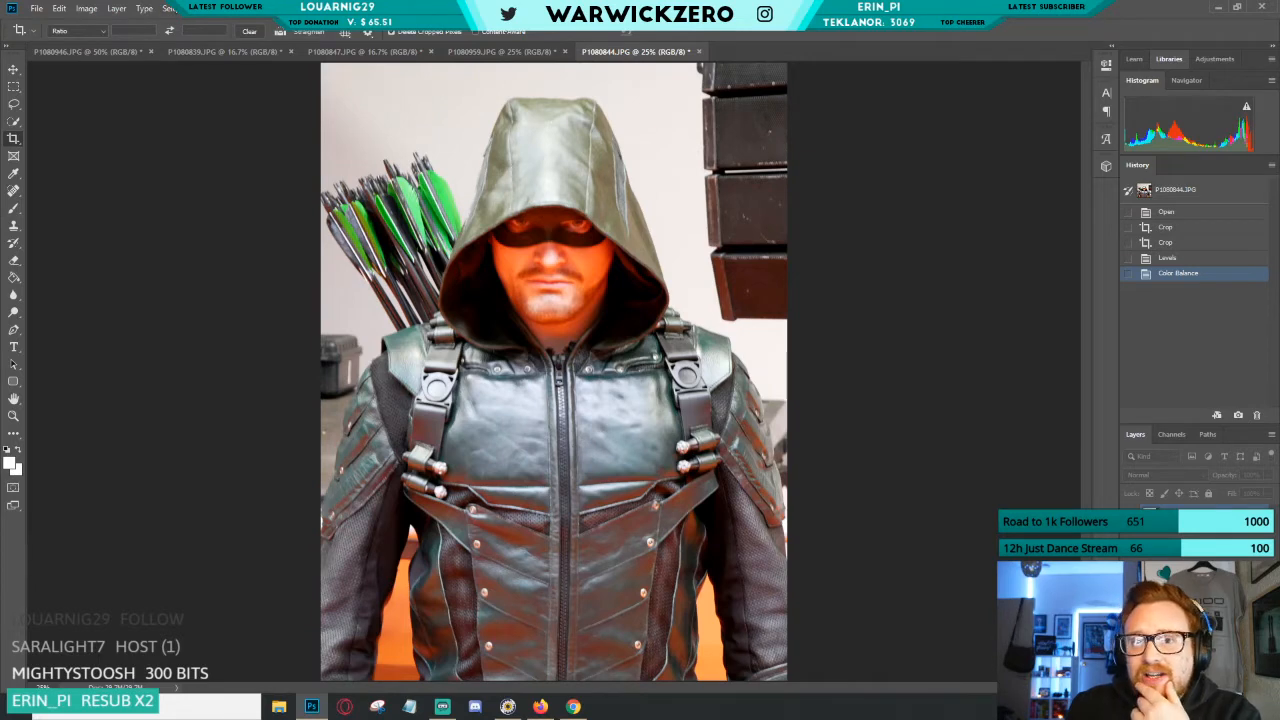
left_click(86, 8)
mouse_move(175, 44)
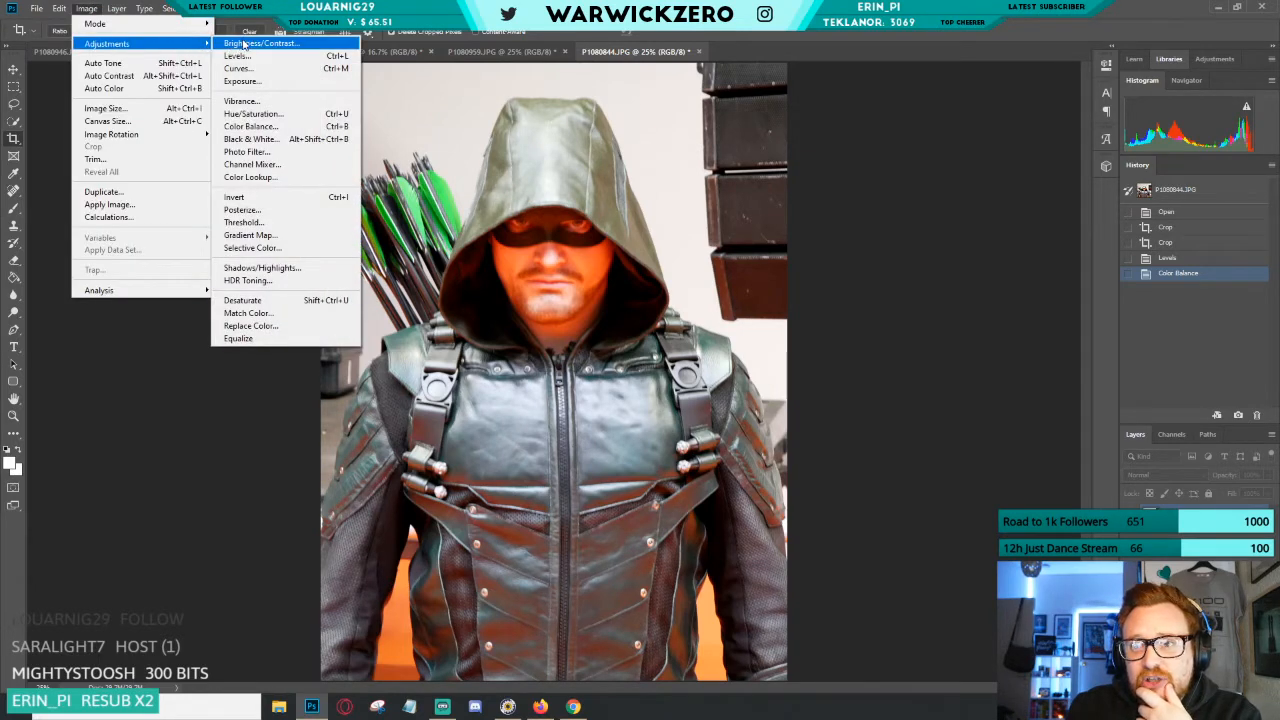
left_click(253, 268)
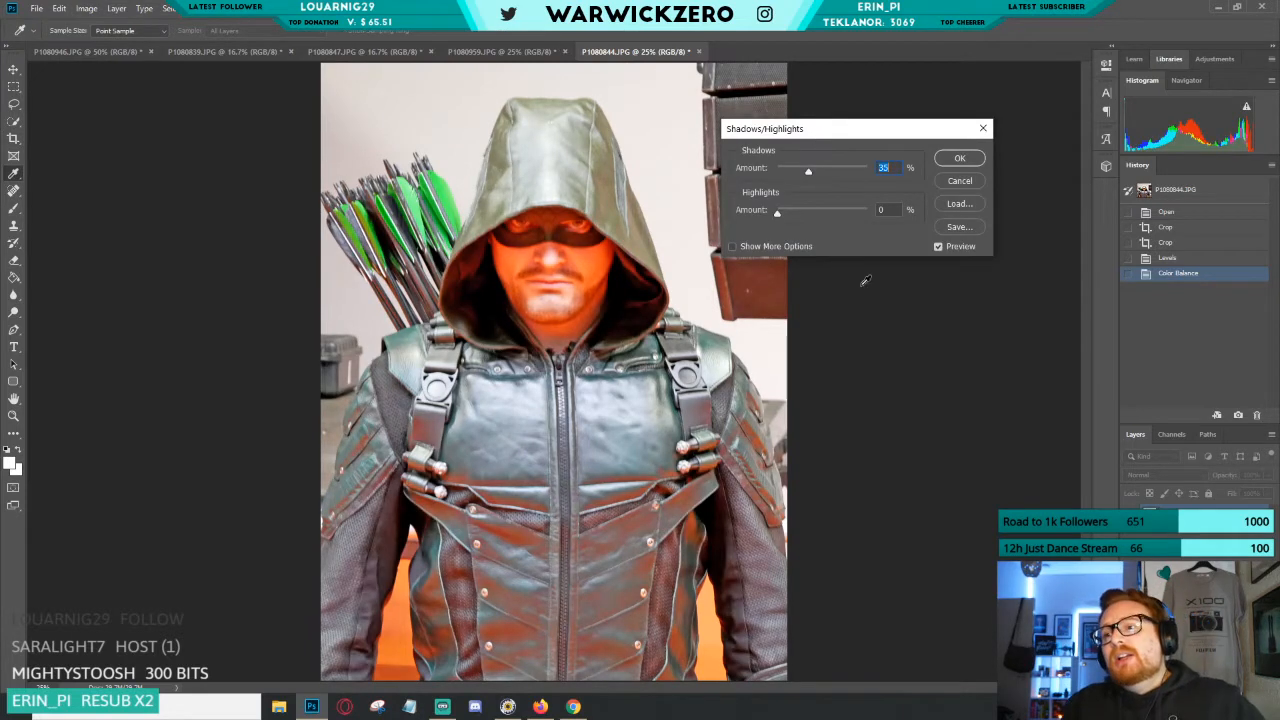
left_click_drag(813, 130, 899, 69)
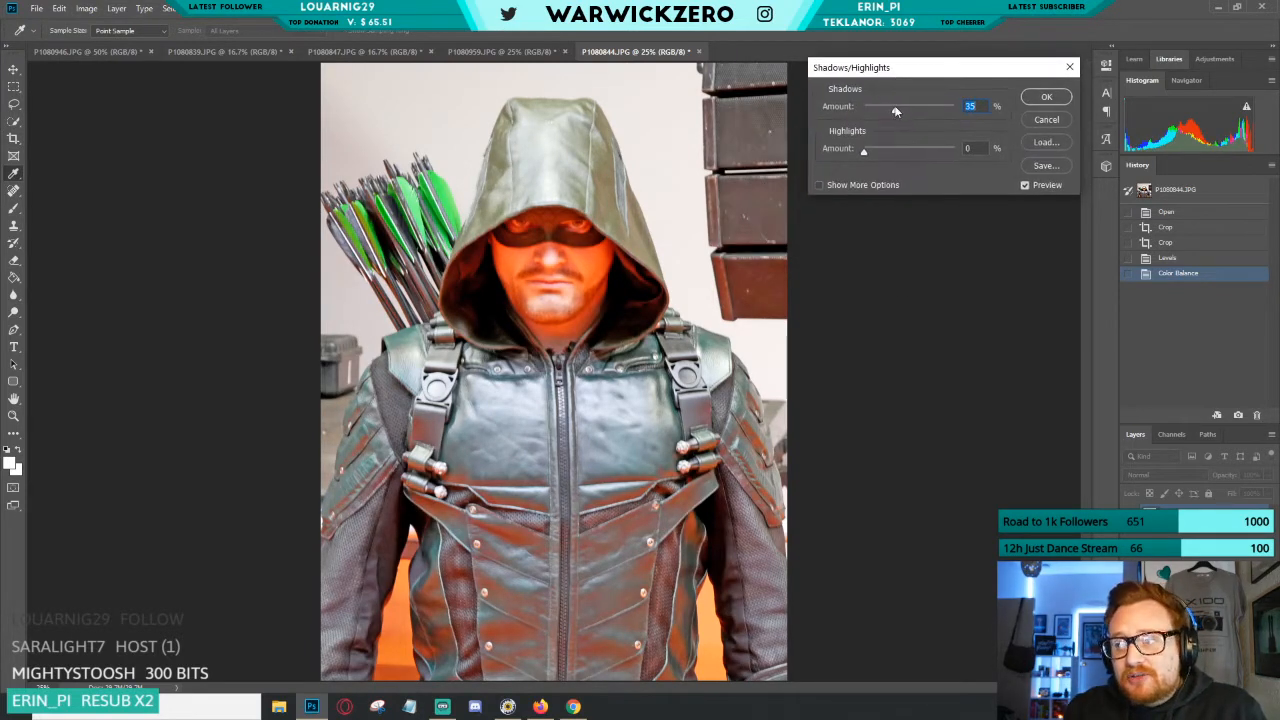
left_click_drag(895, 115, 930, 110)
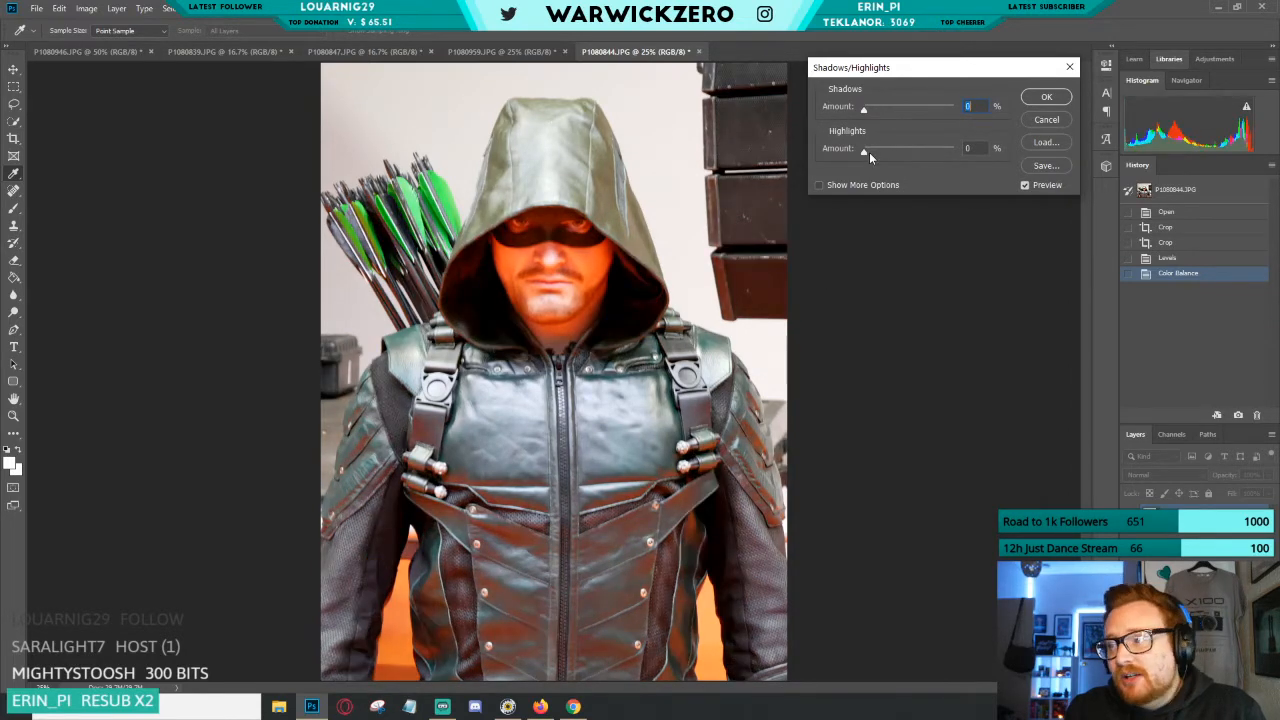
left_click_drag(865, 150, 941, 150)
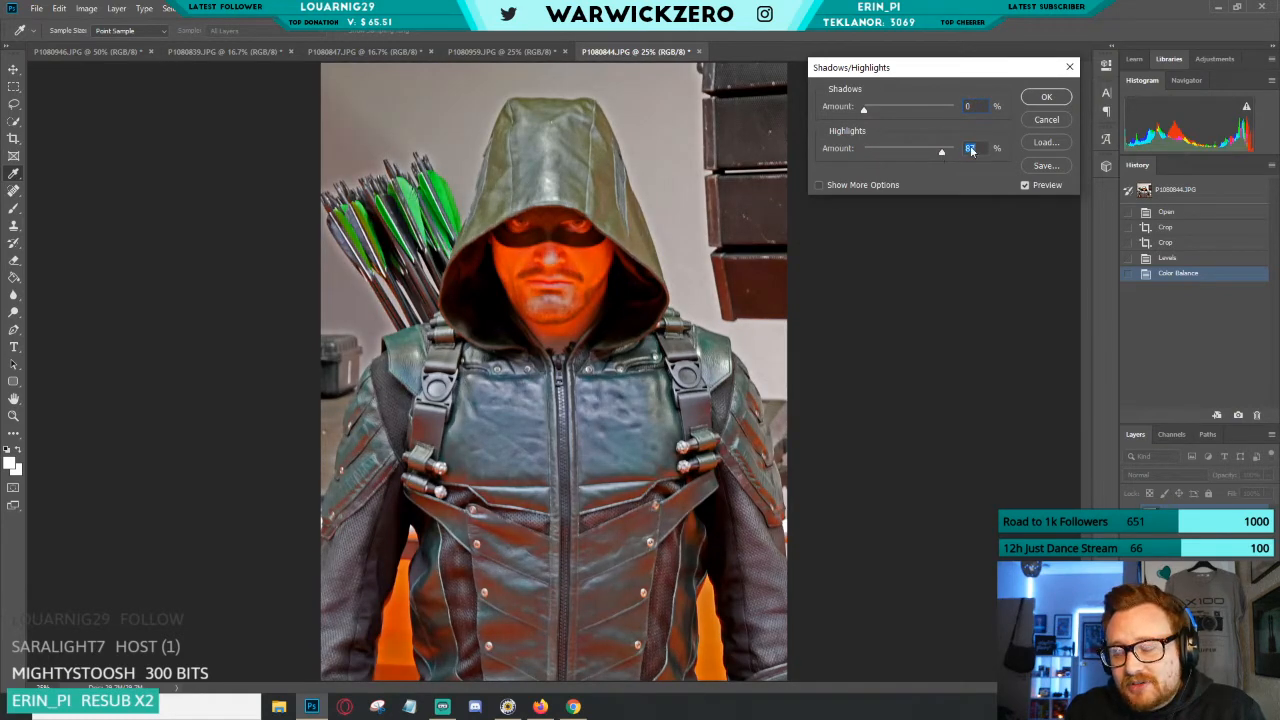
left_click(1040, 120)
key("c")
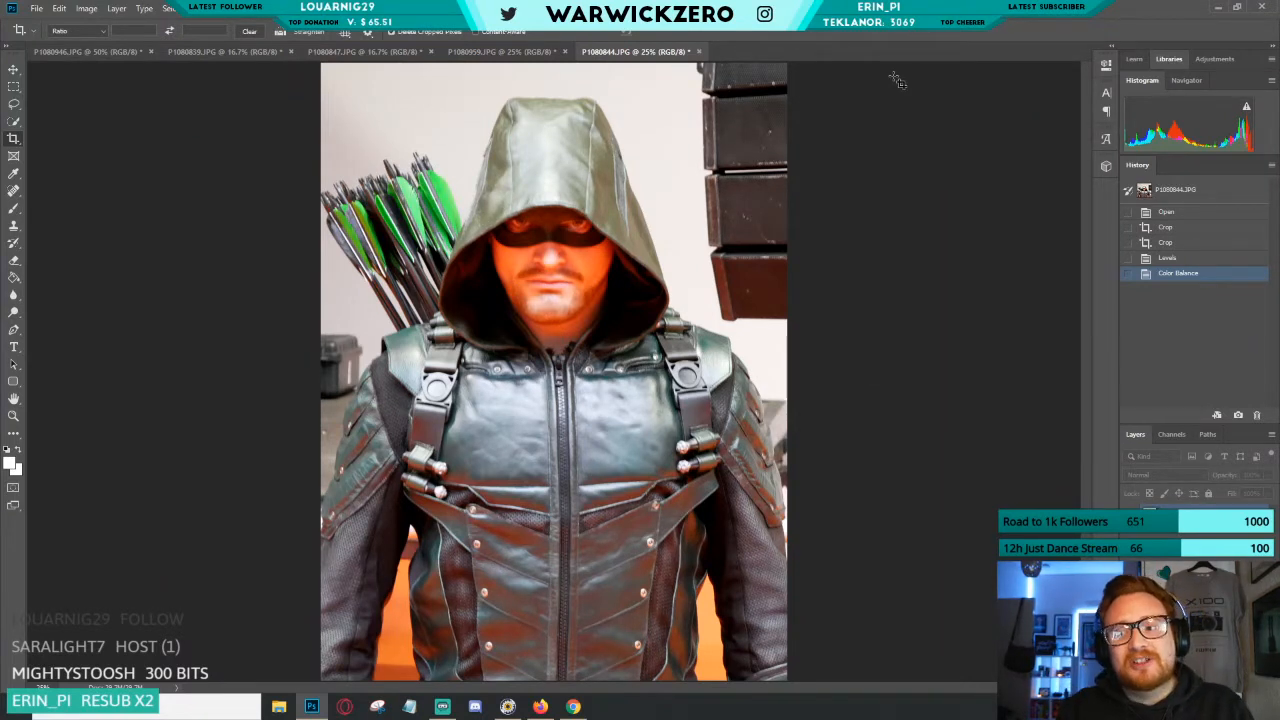
key("ctrl+minus")
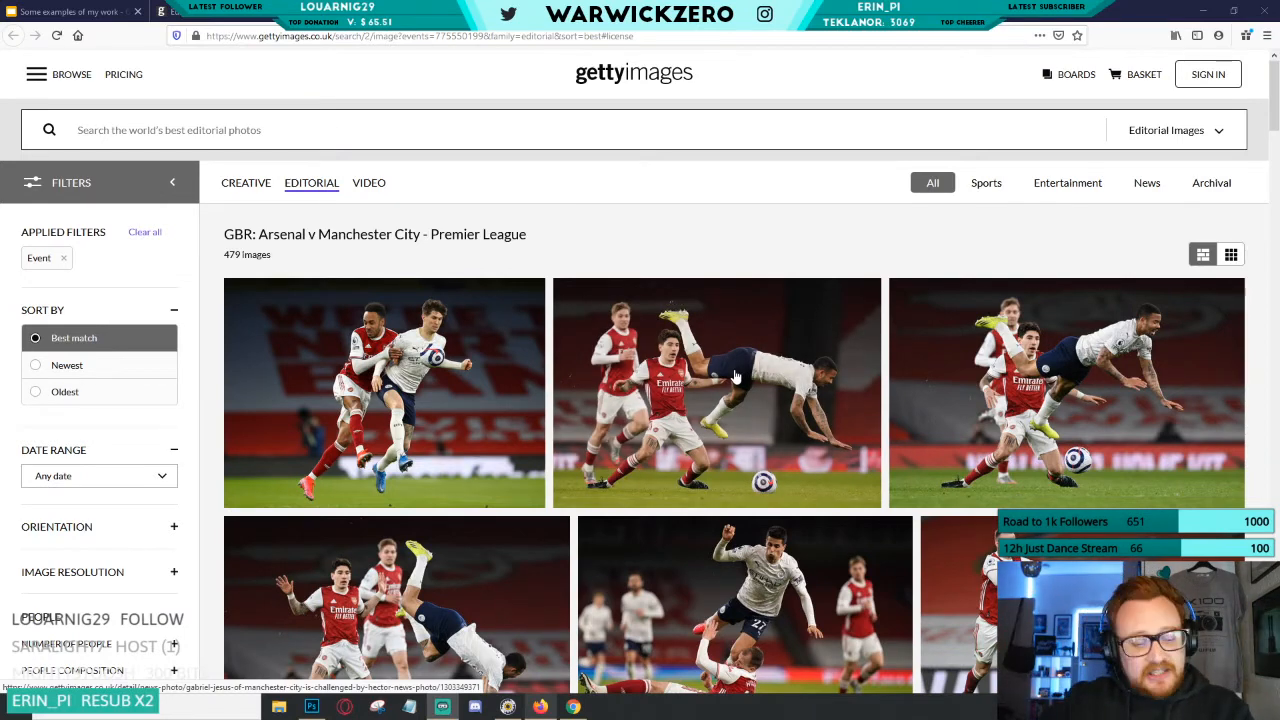
Switch to the Getty Images page in Firefox and examine the licence details of the Arsenal v Manchester City photo showing the diving player.
mouse_move(787, 372)
left_click_drag(1277, 115, 1277, 134)
mouse_move(756, 198)
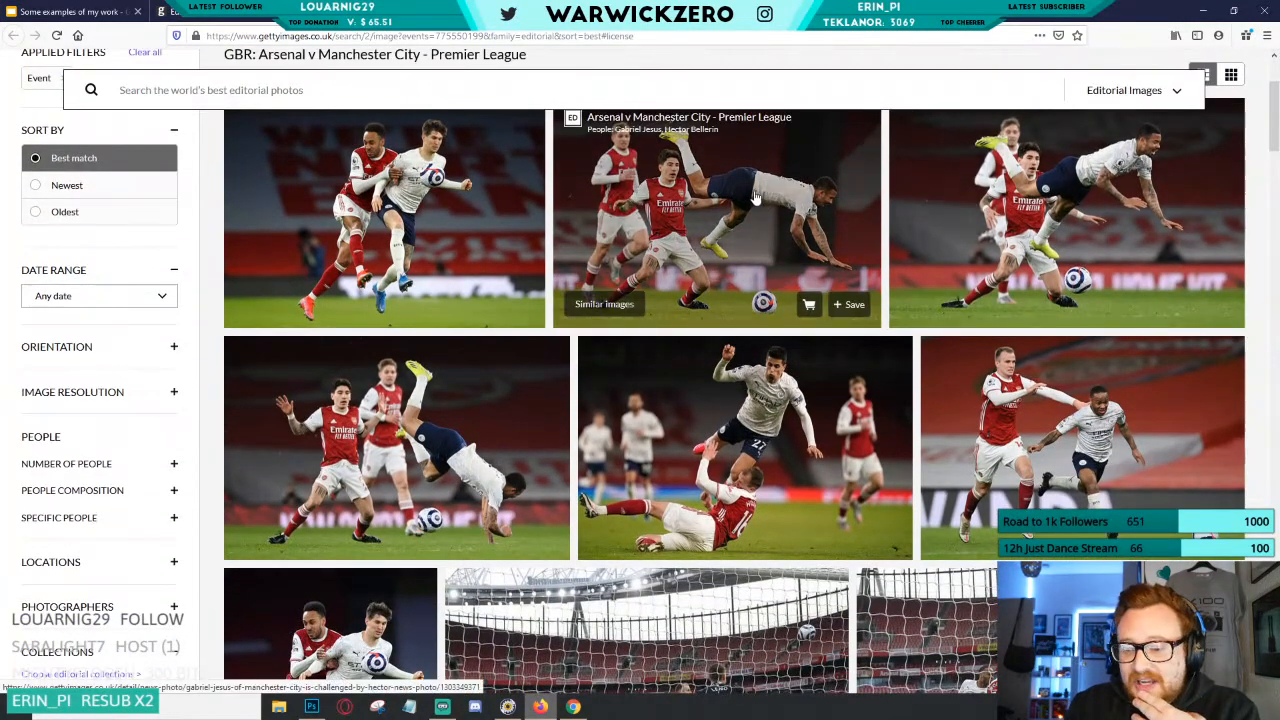
left_click(761, 180)
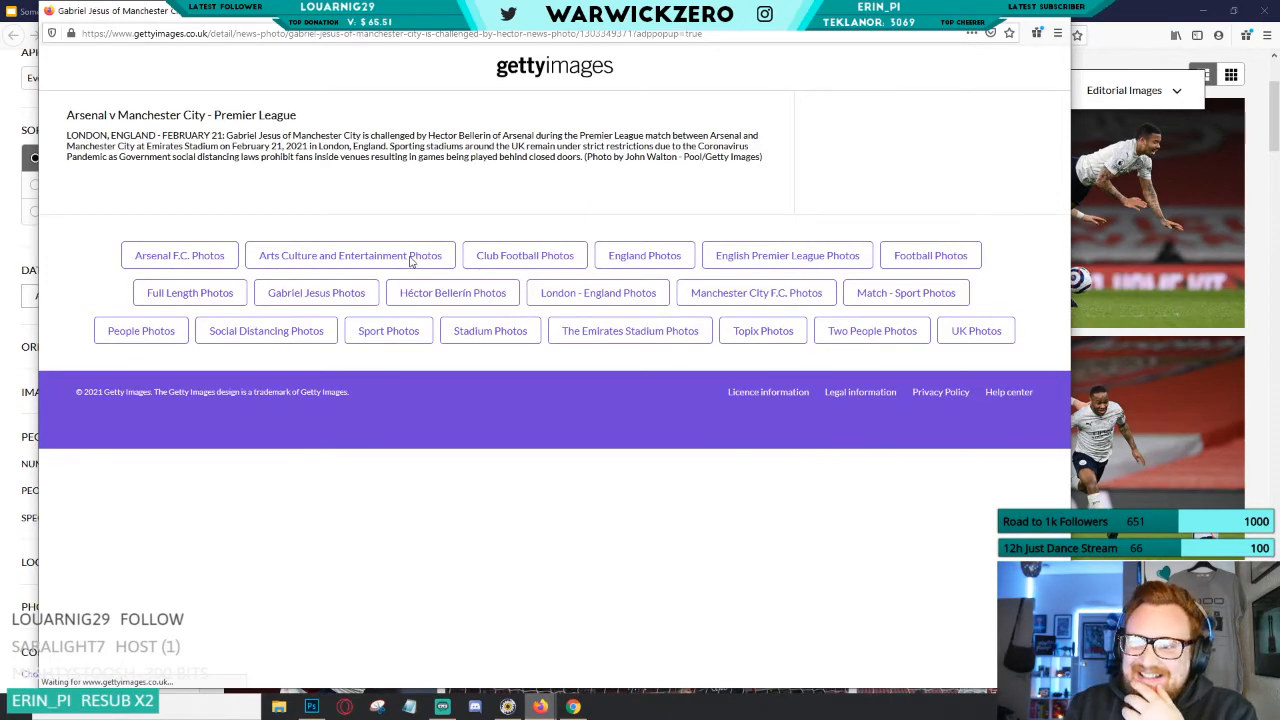
scroll(530, 297, "down", 1)
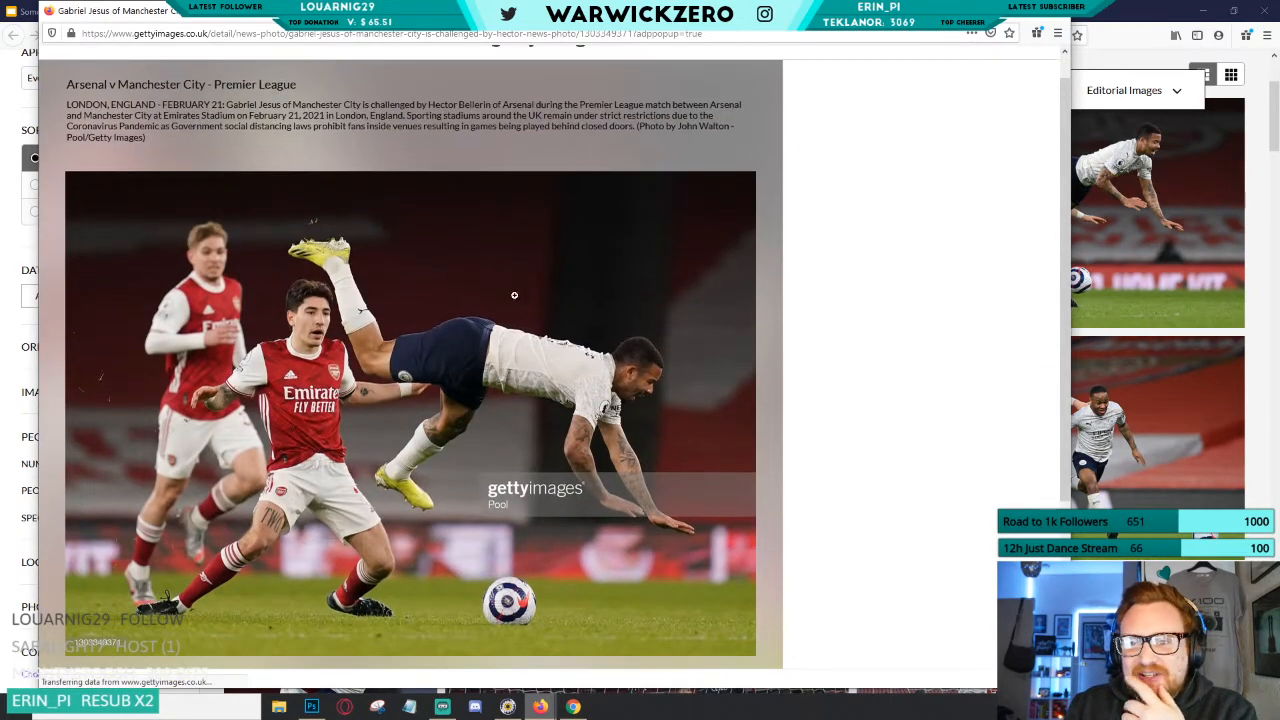
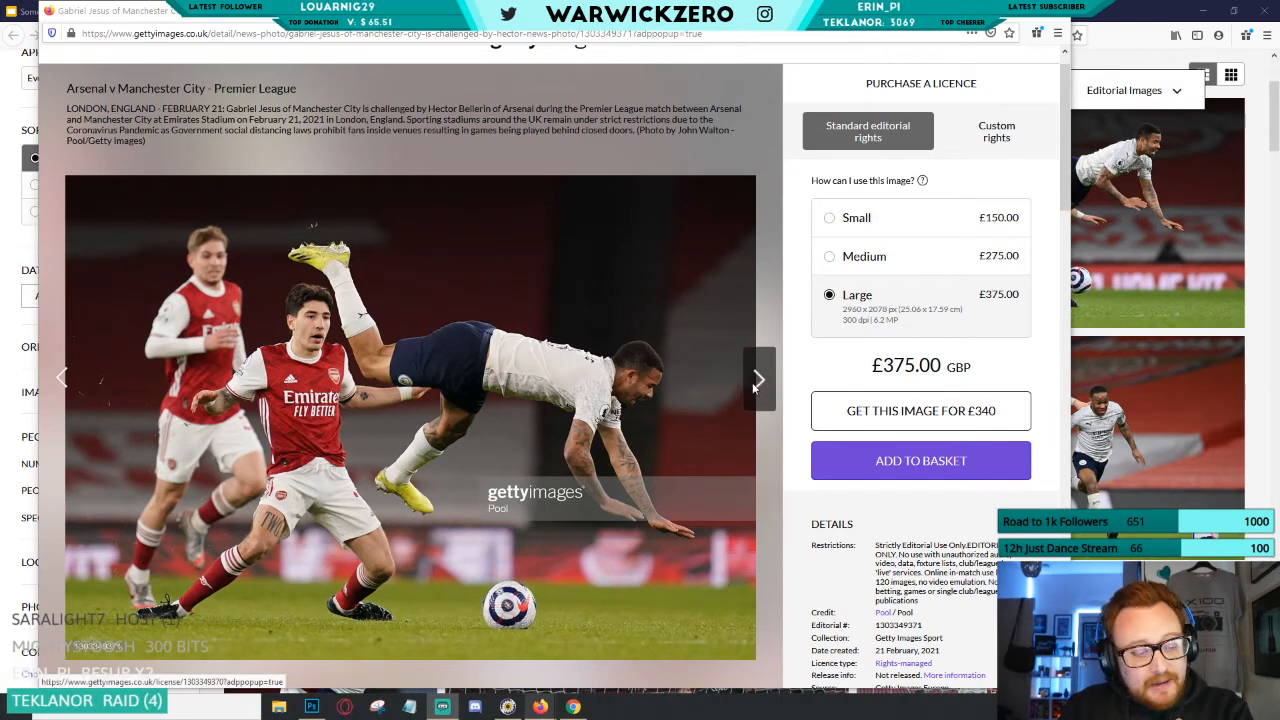
left_click(1056, 12)
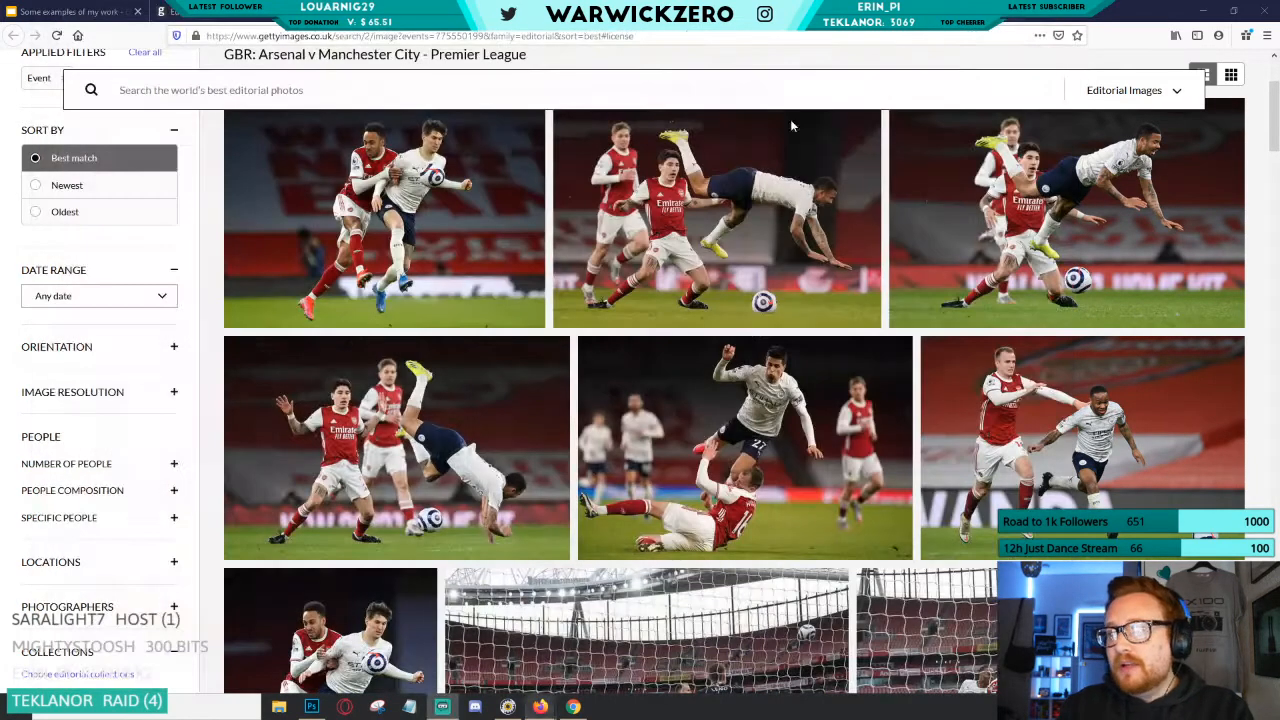
left_click_drag(1274, 144, 1247, 151)
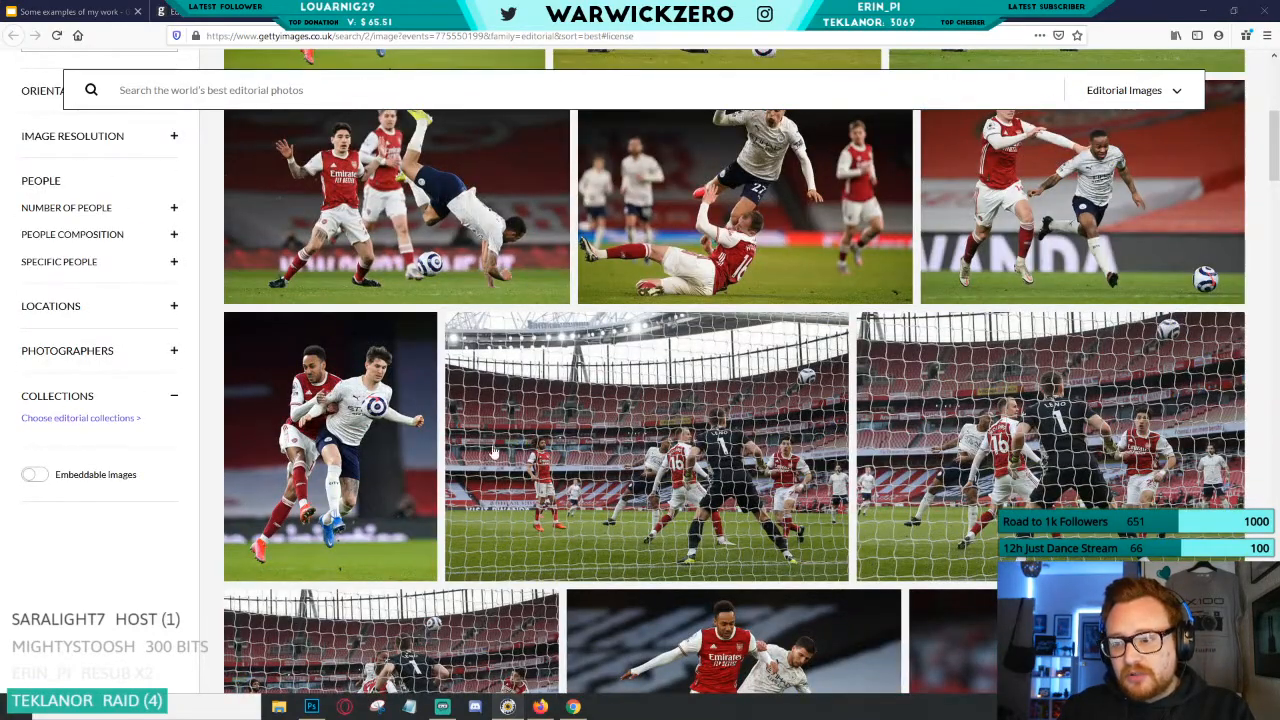
left_click(510, 707)
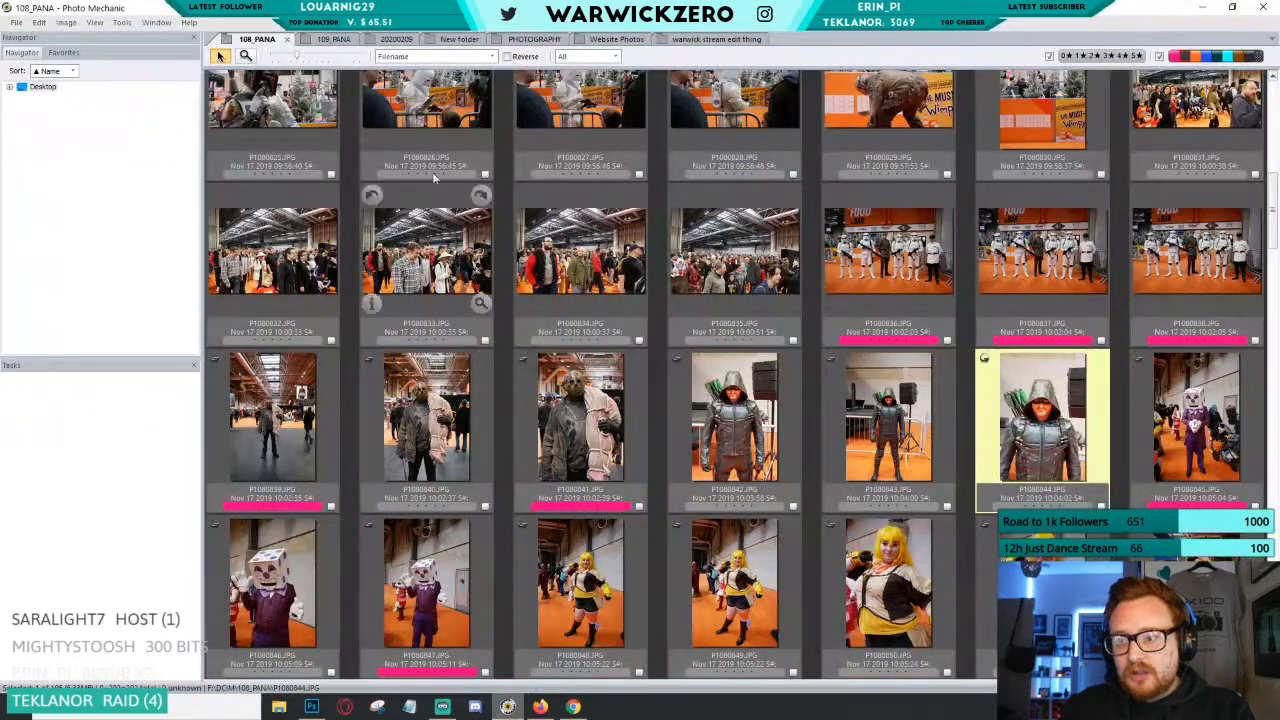
left_click(715, 39)
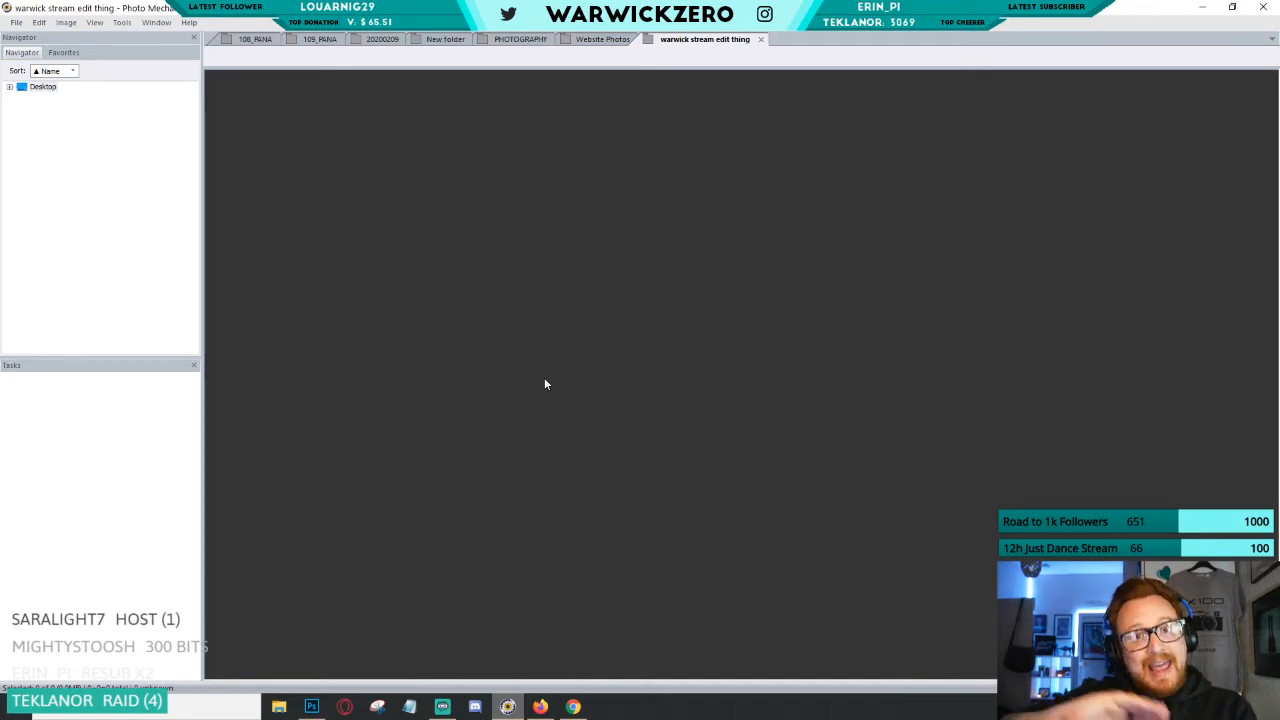
left_click(312, 706)
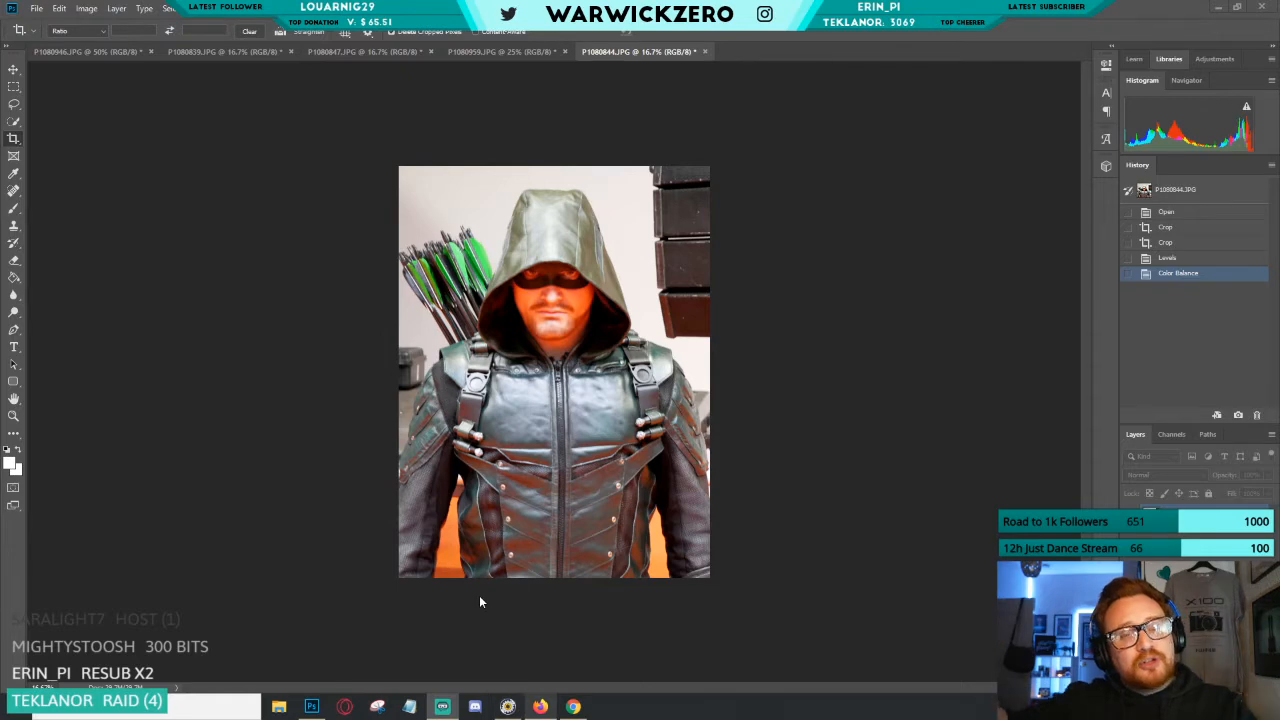
left_click(573, 706)
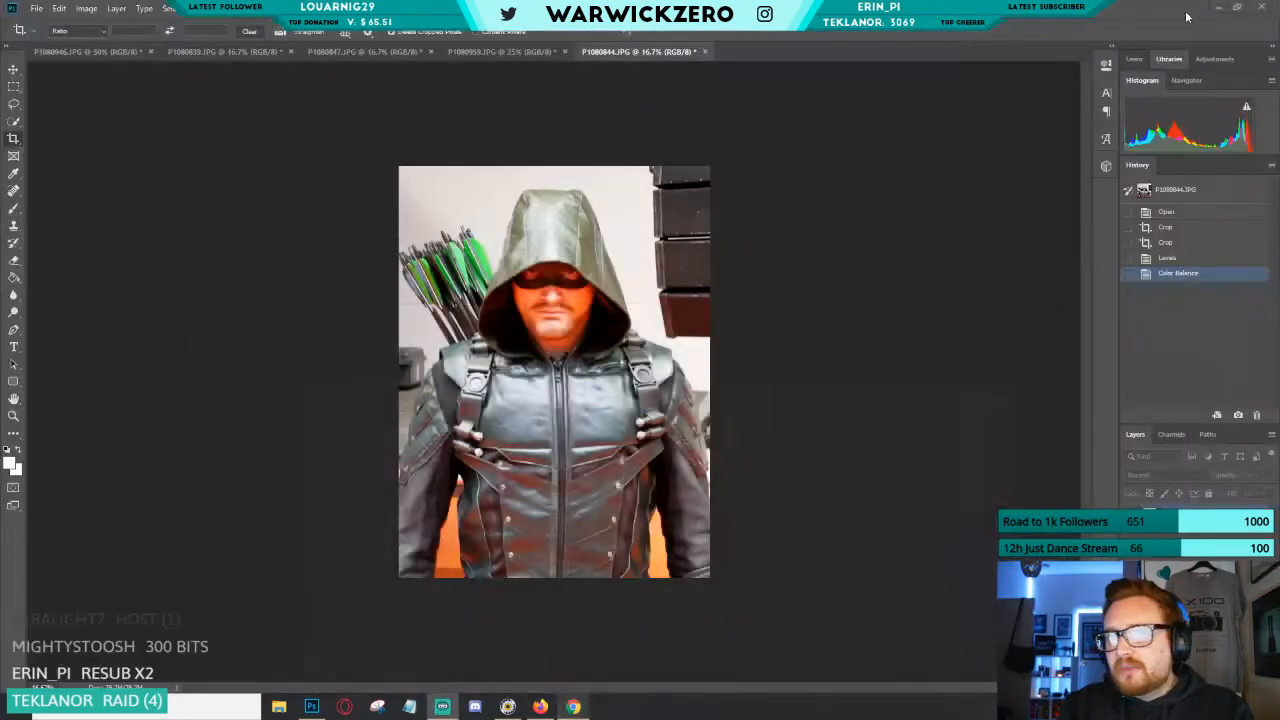
left_click(1203, 9)
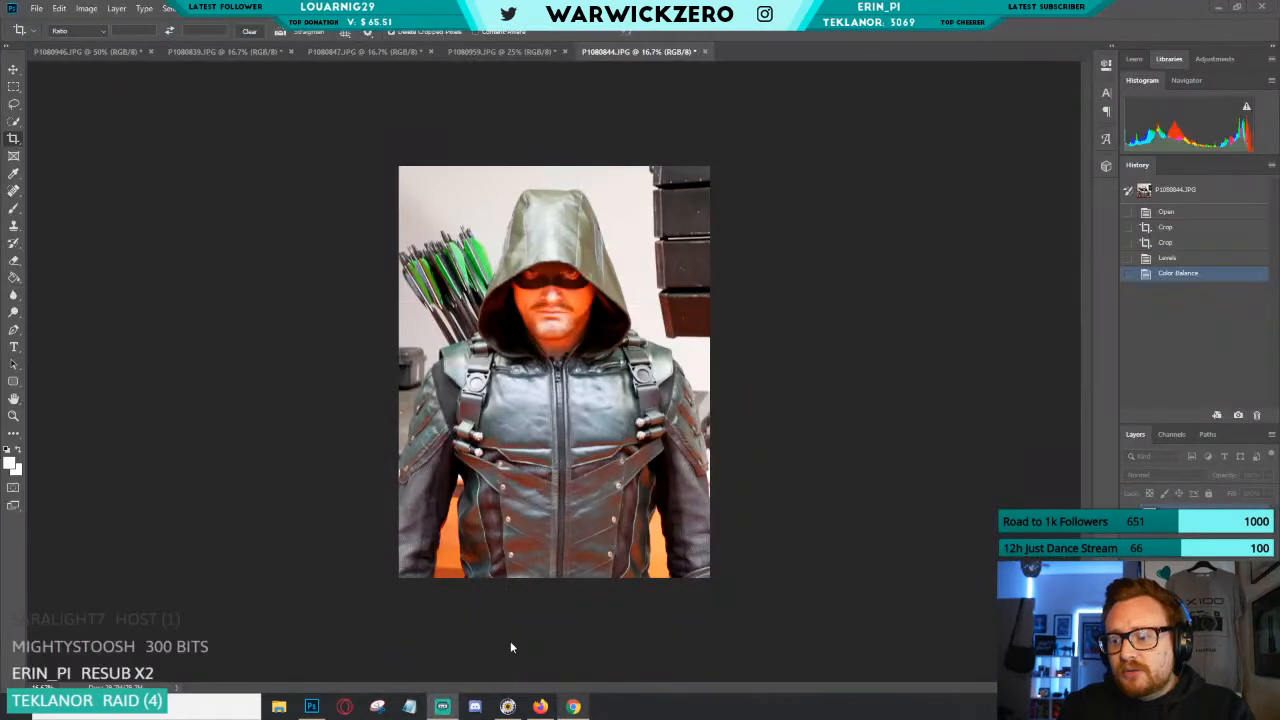
left_click(573, 706)
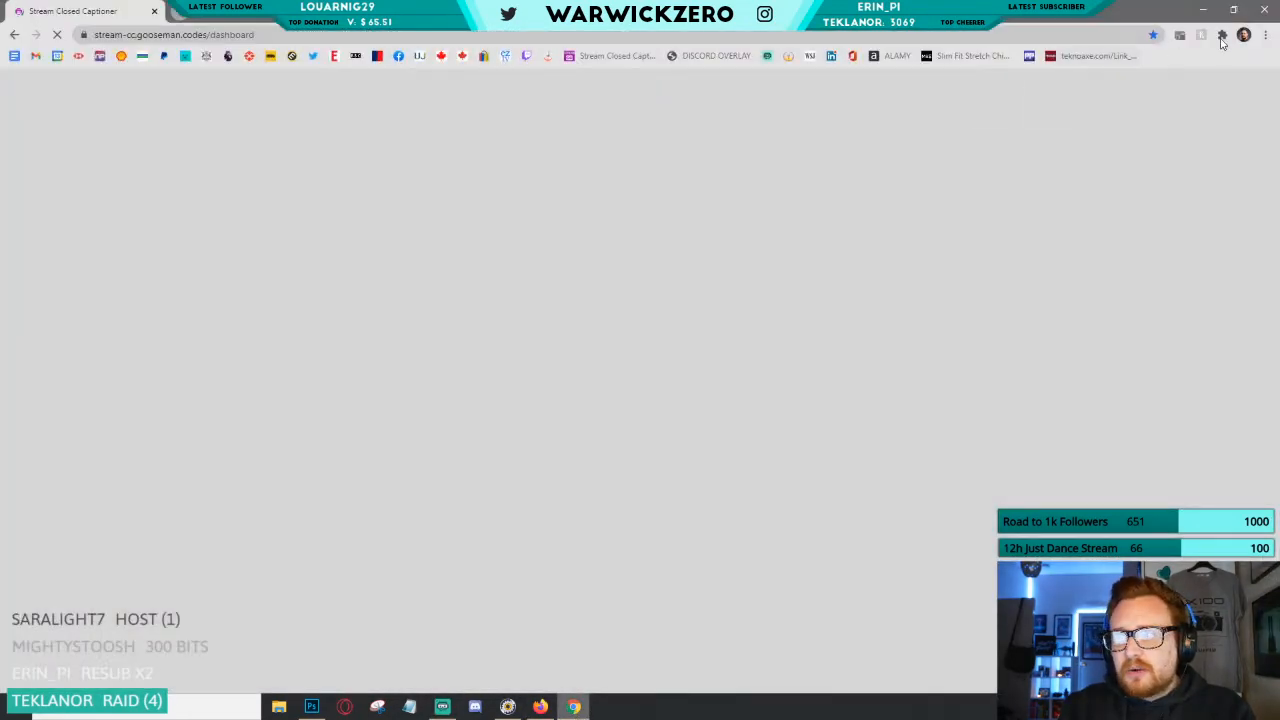
left_click(1203, 12)
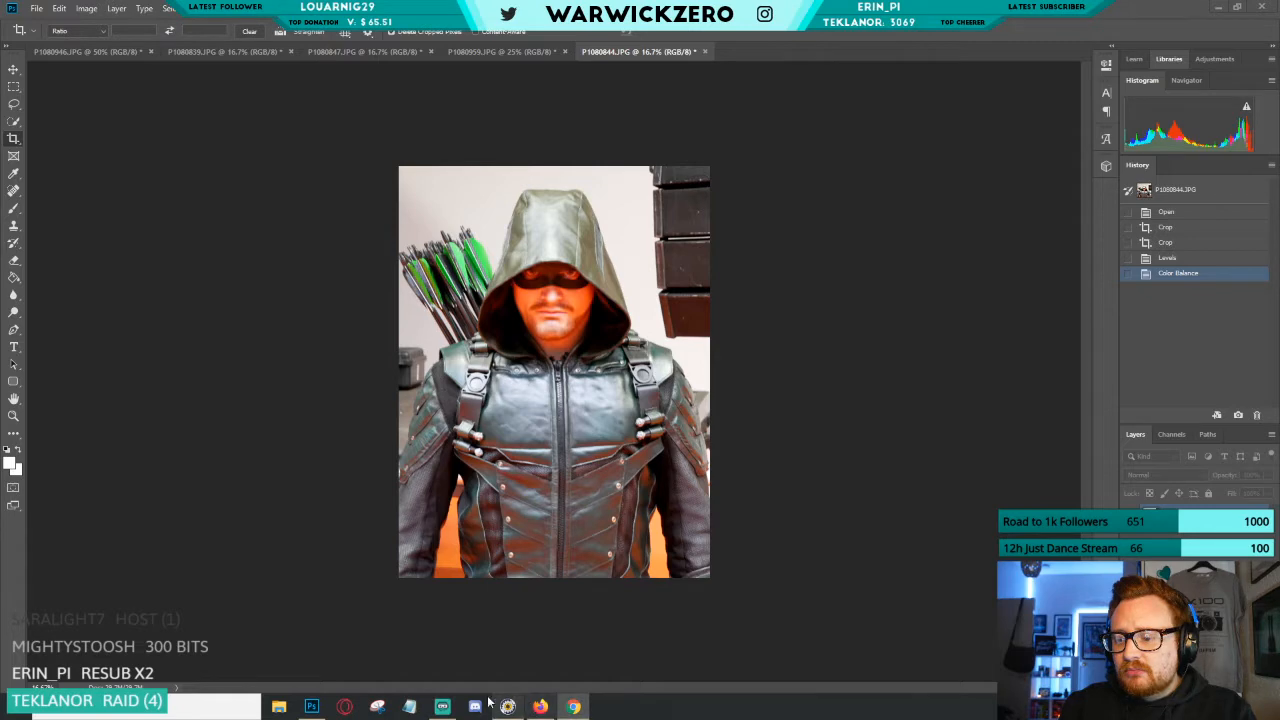
left_click(540, 706)
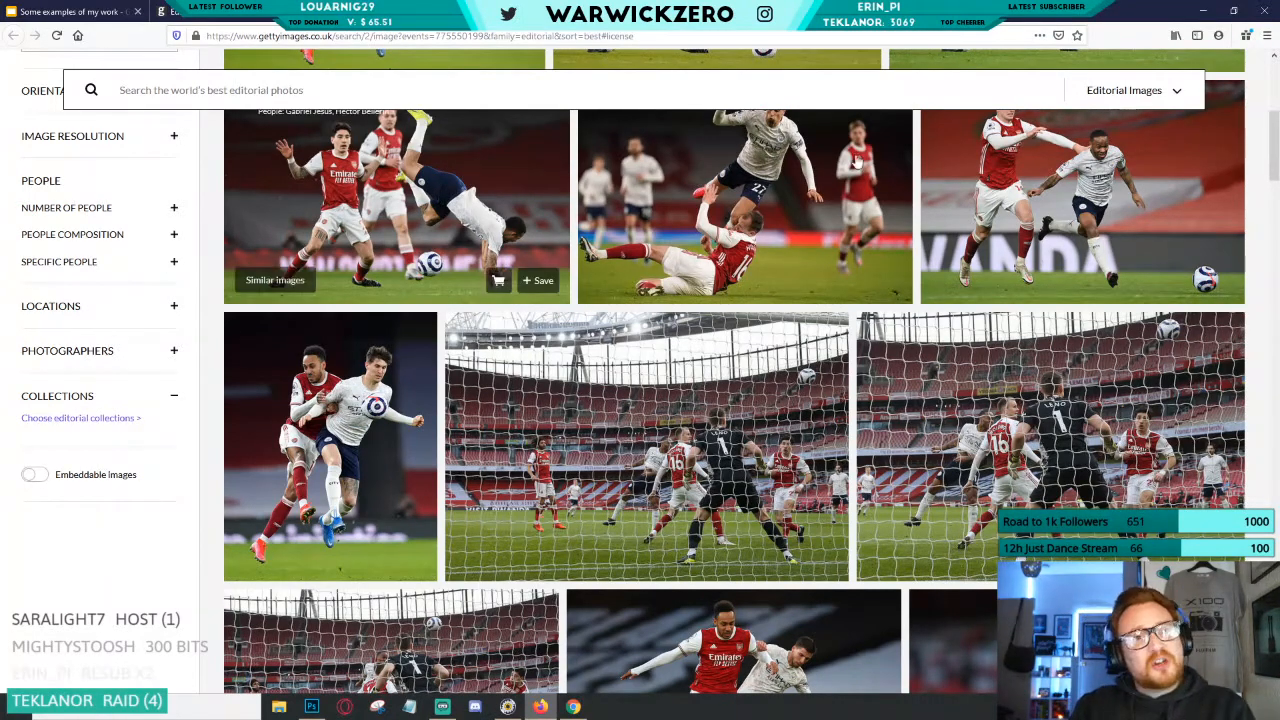
left_click_drag(1273, 133, 1255, 26)
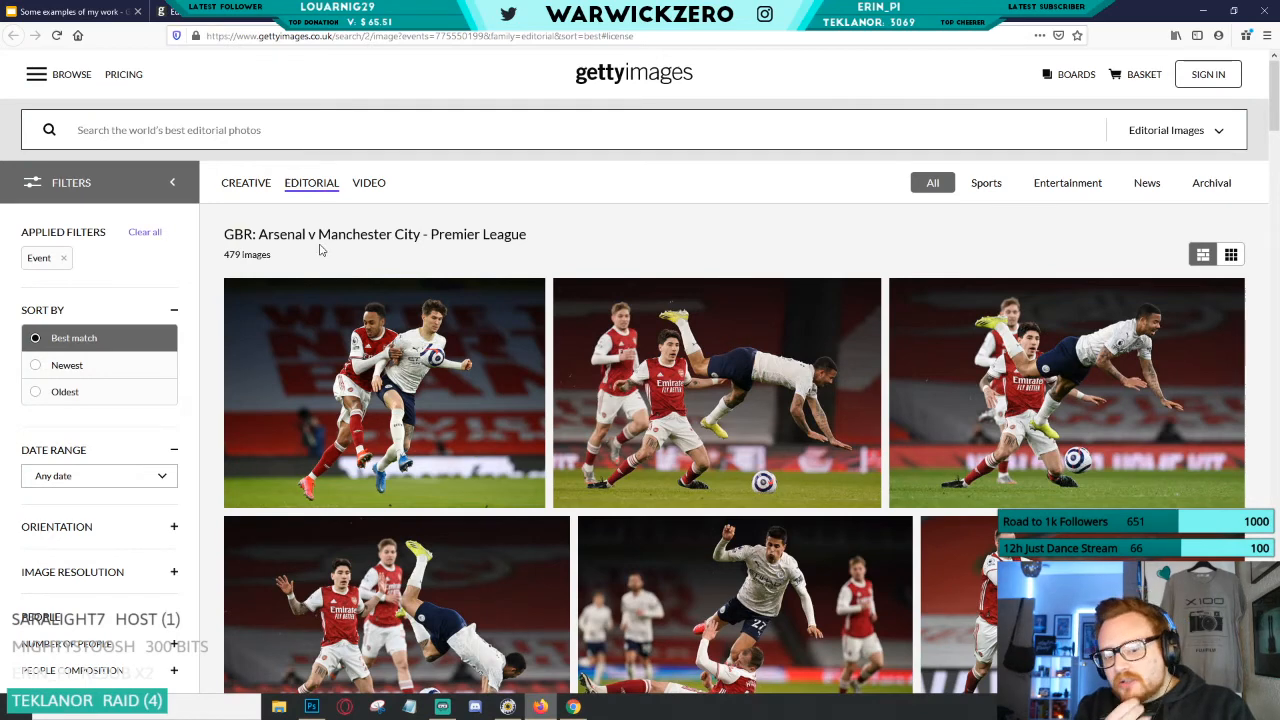
Switch to Photo Mechanic and look over the 108_PANA and 109_PANA folders and the concert photos in the 20200209 folder.
left_click(508, 707)
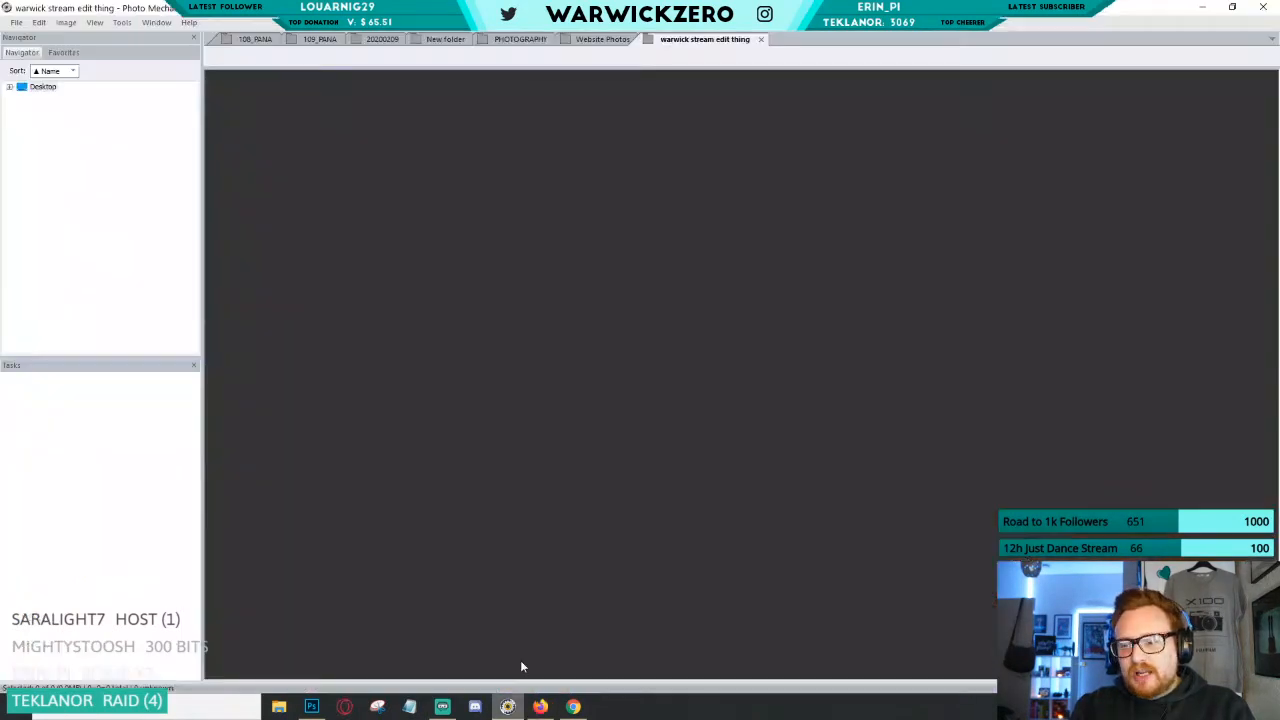
left_click(252, 39)
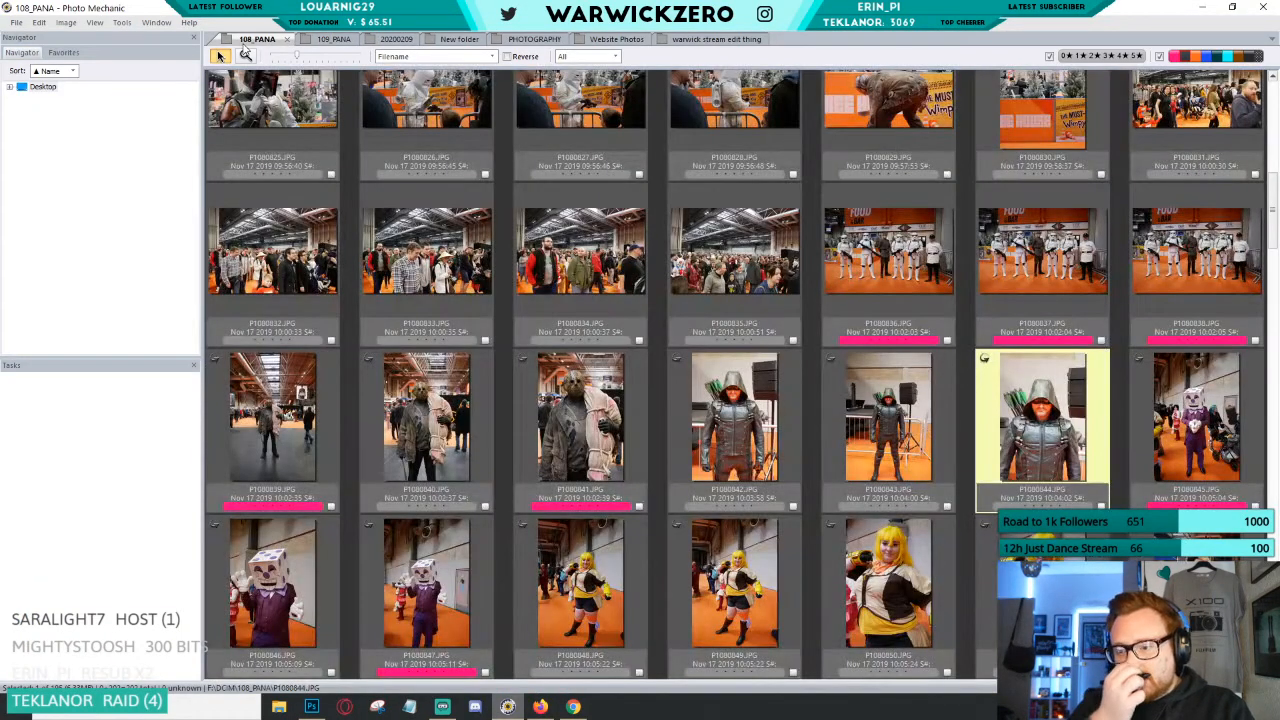
left_click(330, 39)
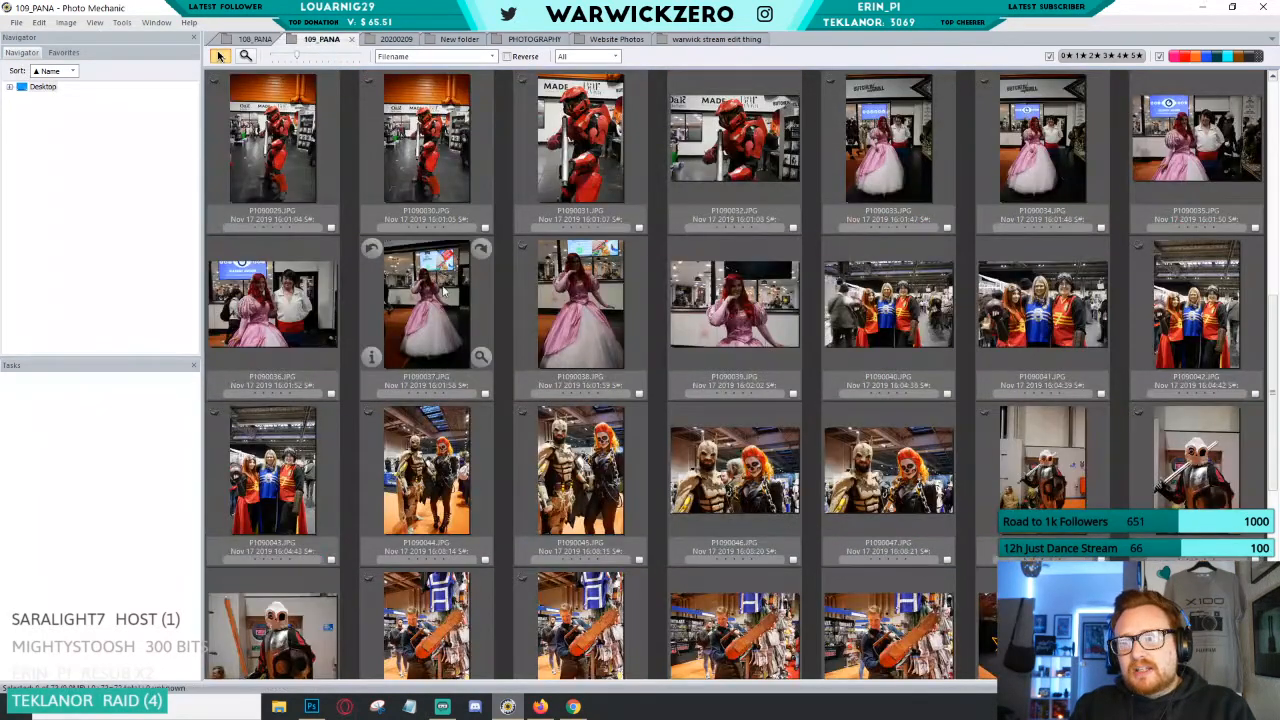
left_click(384, 39)
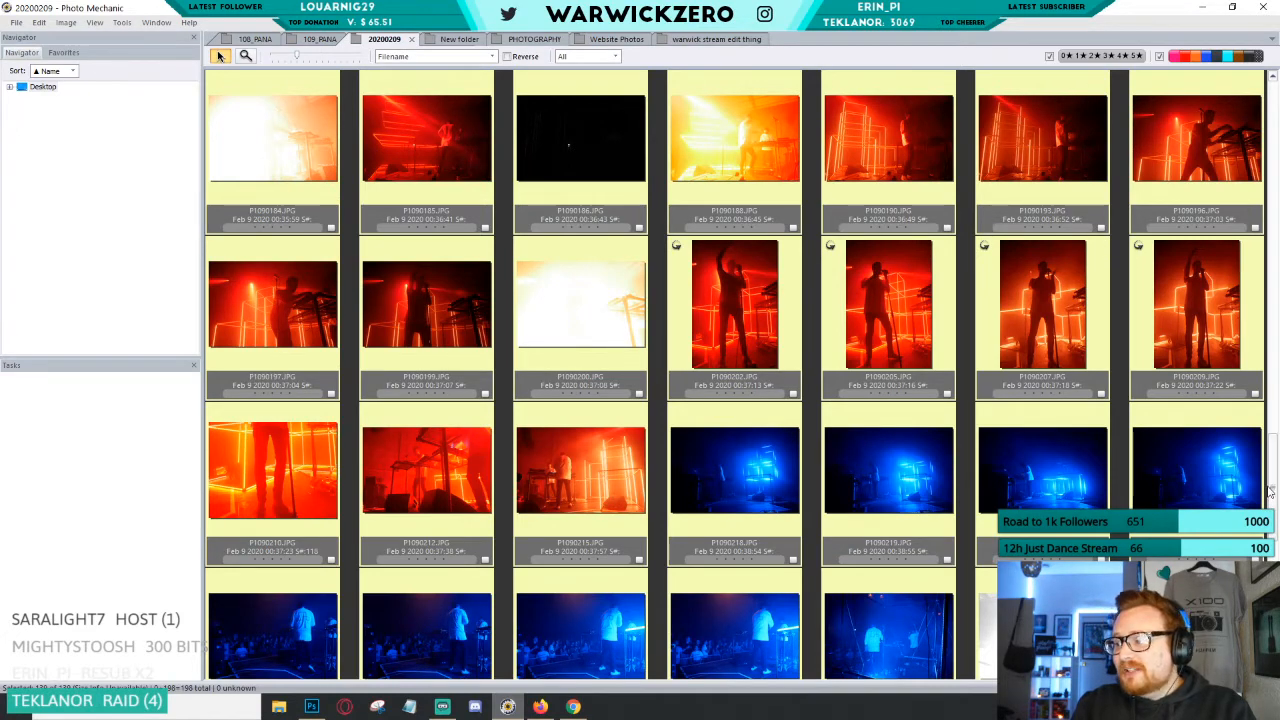
left_click_drag(1273, 489, 1273, 490)
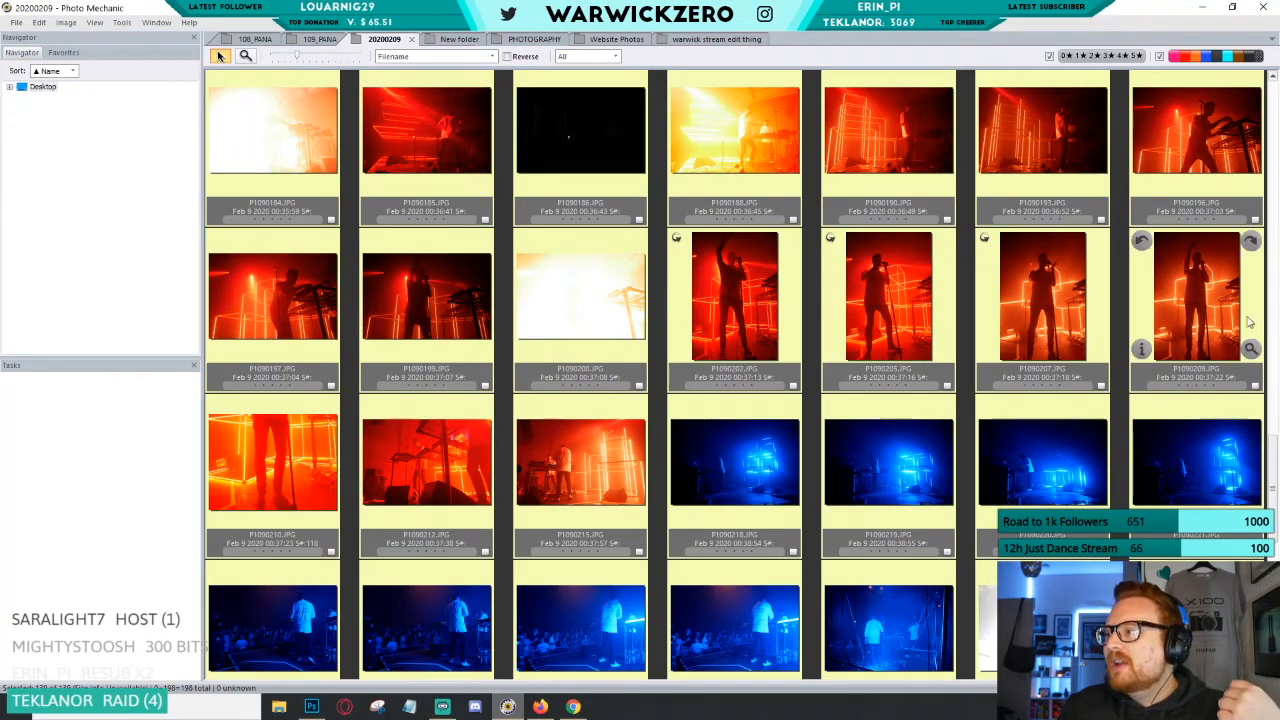
scroll(1247, 273, "down", 3)
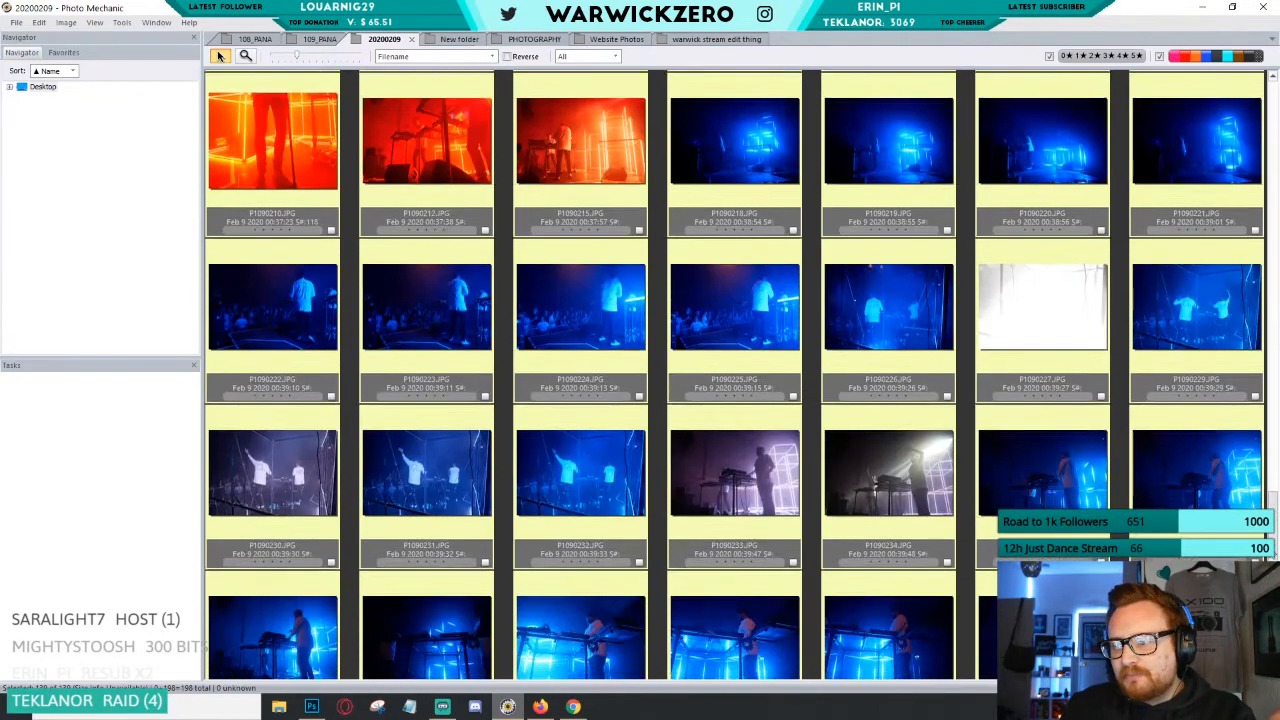
scroll(742, 372, "down", 3)
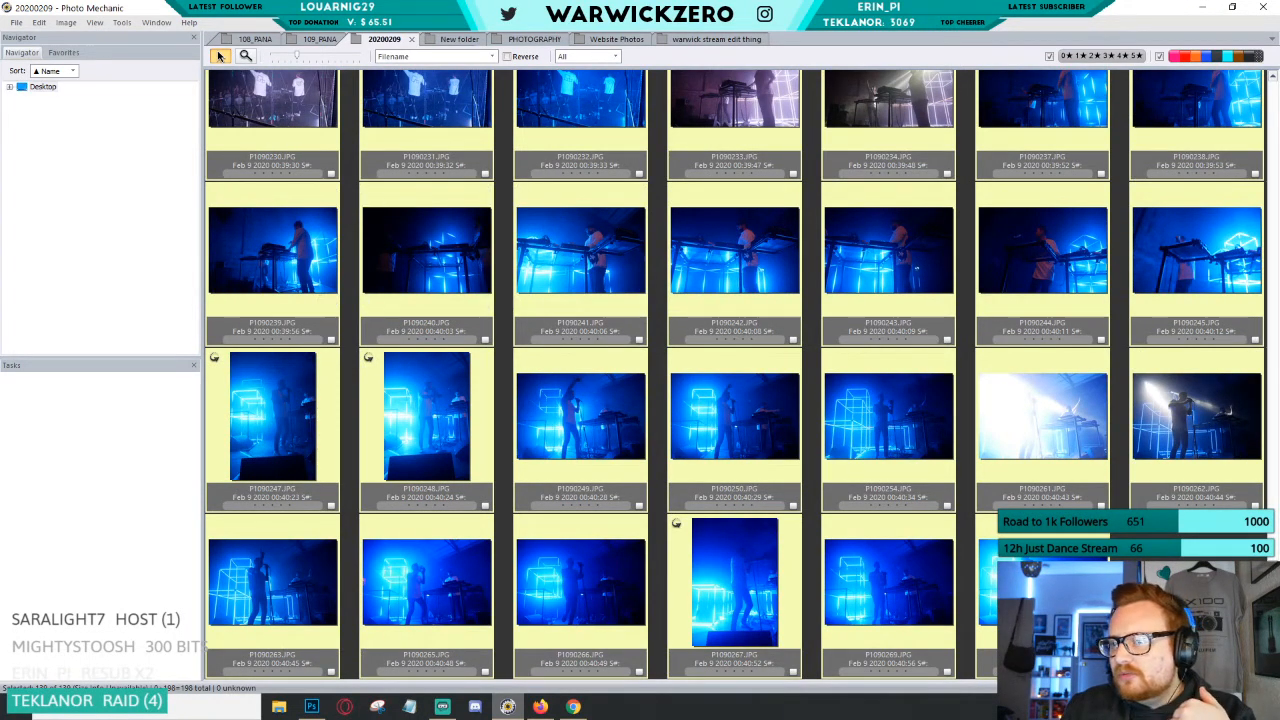
scroll(1275, 447, "up", 2)
left_click_drag(1275, 447, 1277, 150)
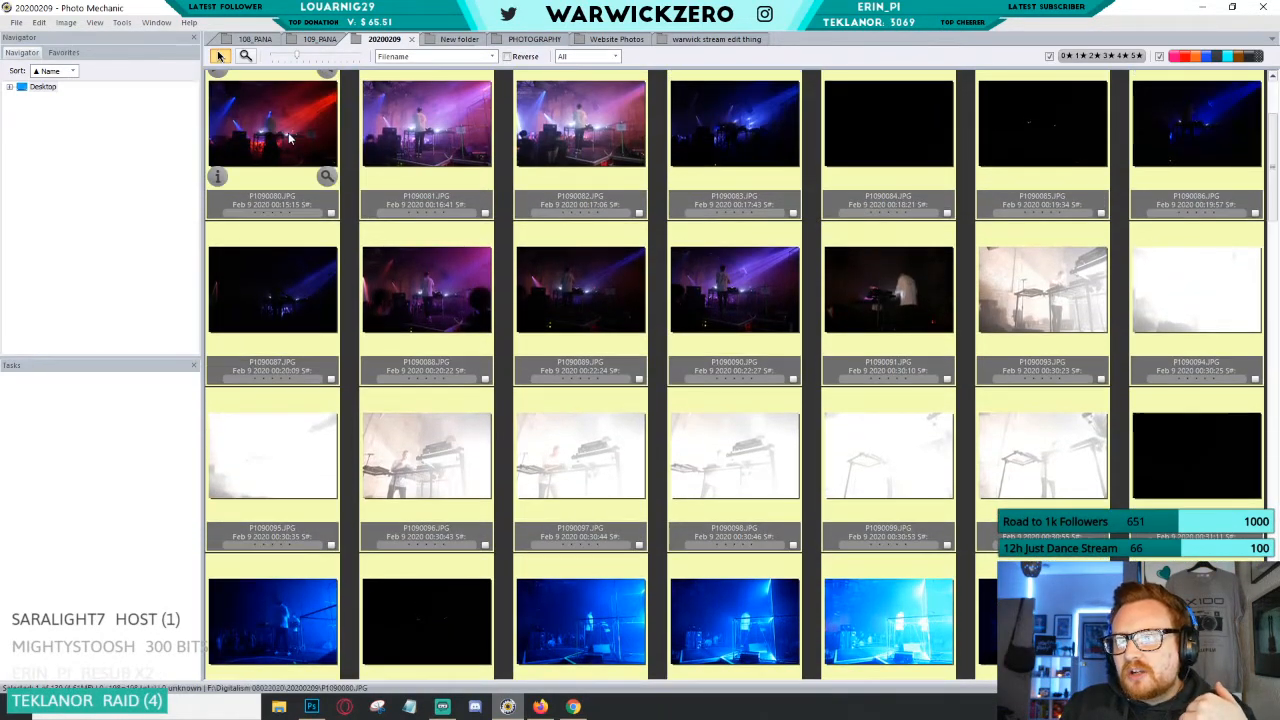
Preview the concert photo P1090080.JPG at full size and look through the following frames up to P1090088.JPG.
double_click(288, 131)
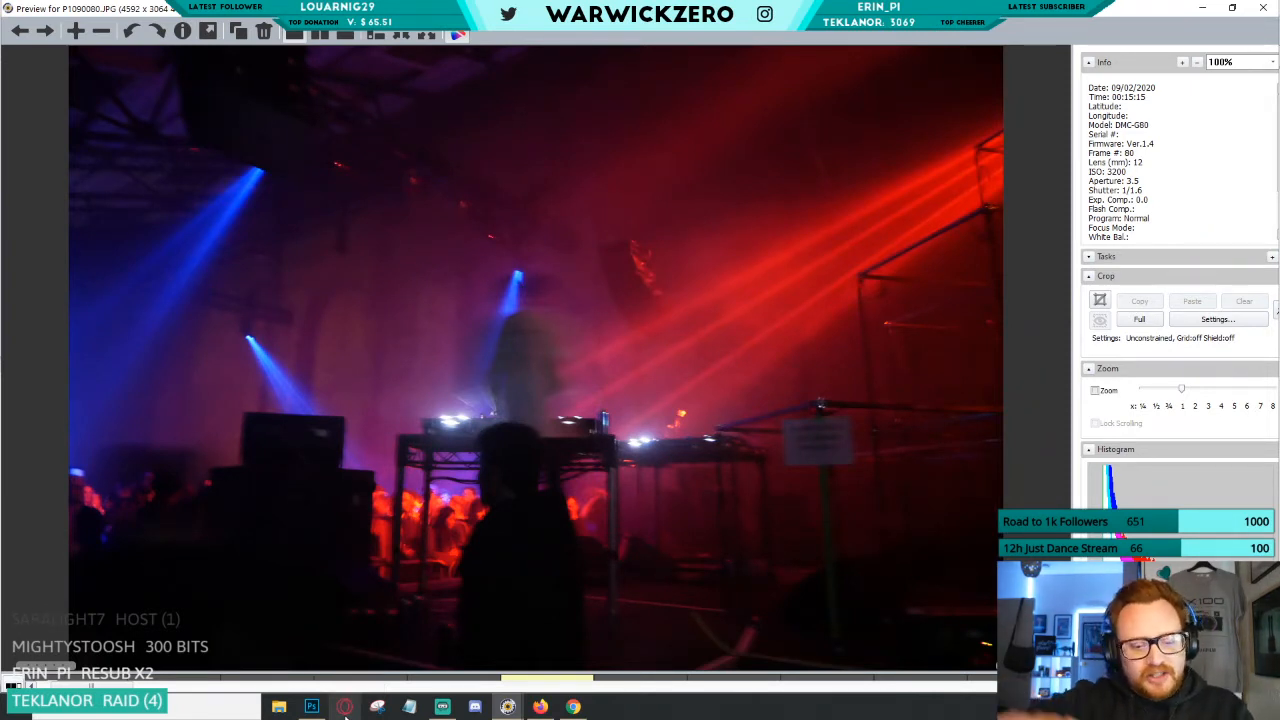
key("Right")
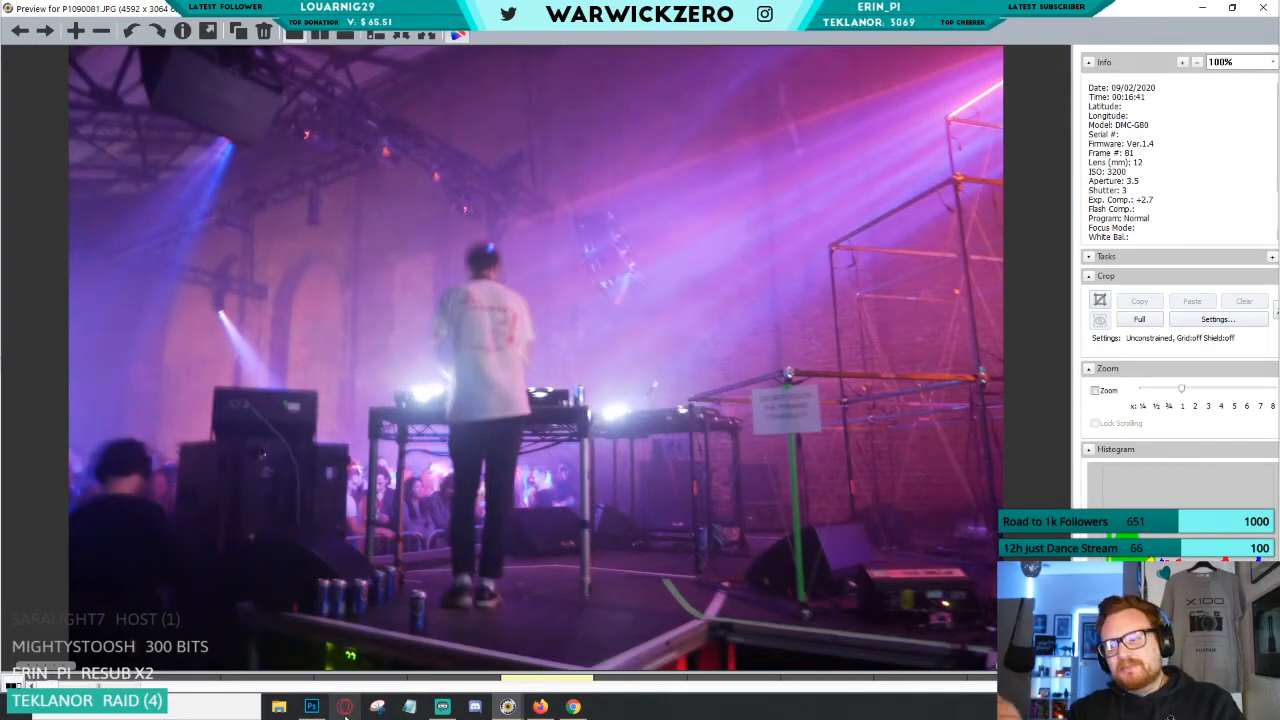
key("Right")
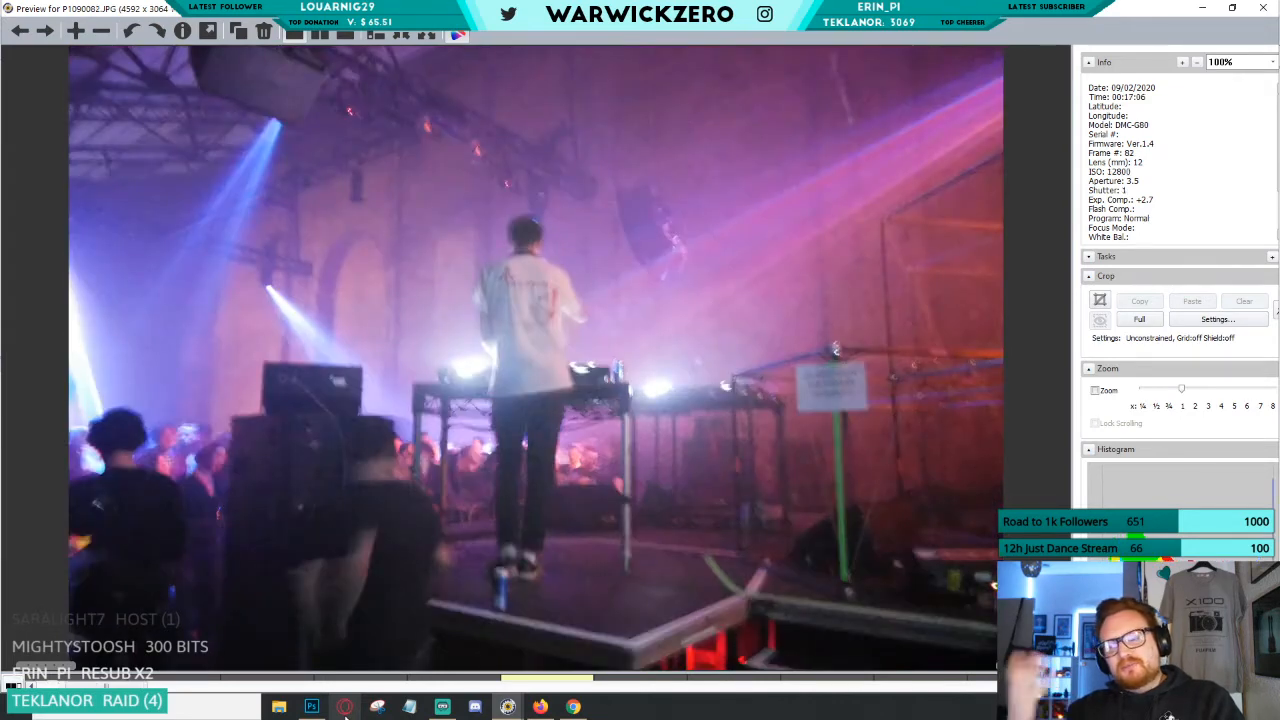
key("Right")
key("Right")
key("Right")
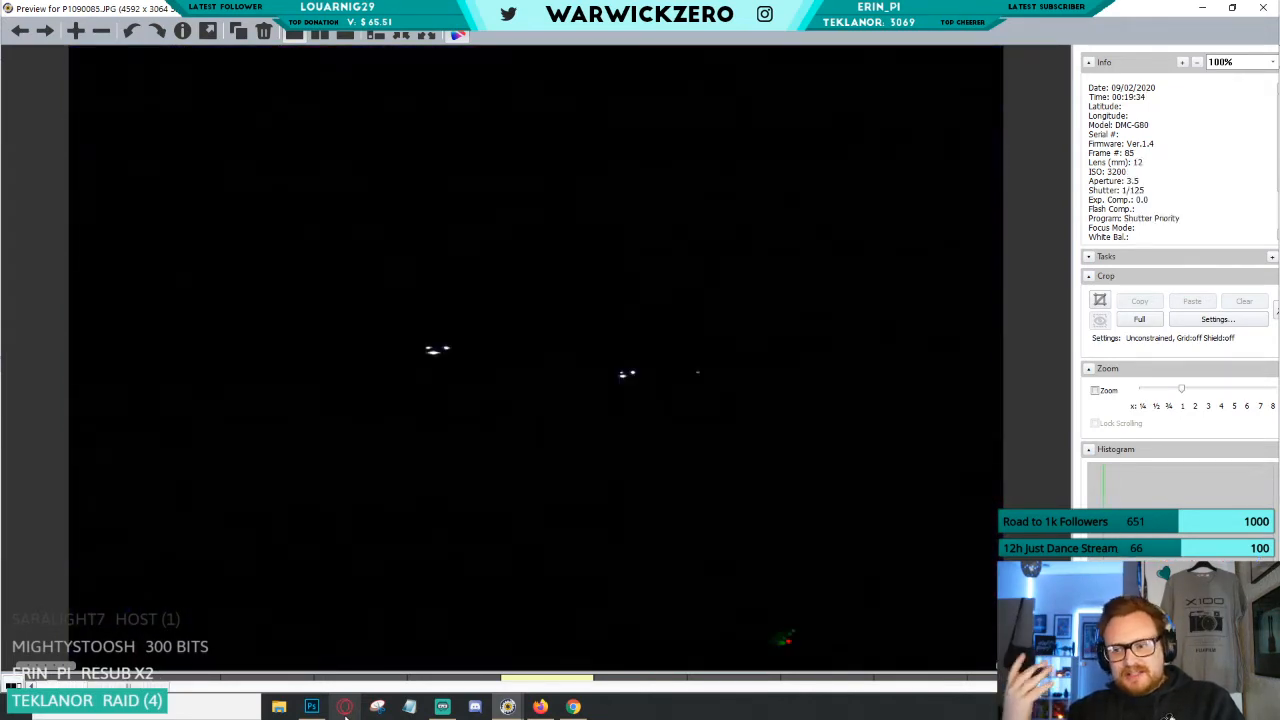
key("Right")
key("Right")
key("Right")
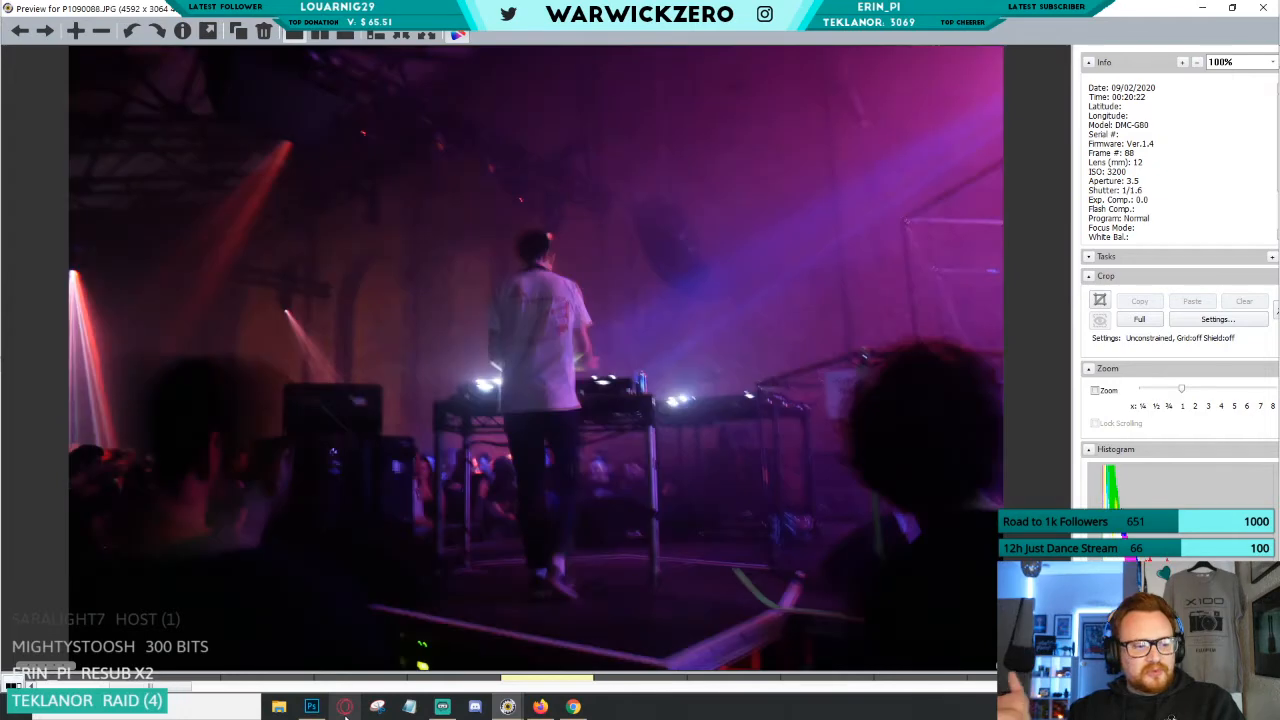
Look through the purple-lit and overexposed concert frames following P1090088.JPG, up to P1090105.JPG.
key("Right")
key("Right")
key("Right")
key("Right")
key("Right")
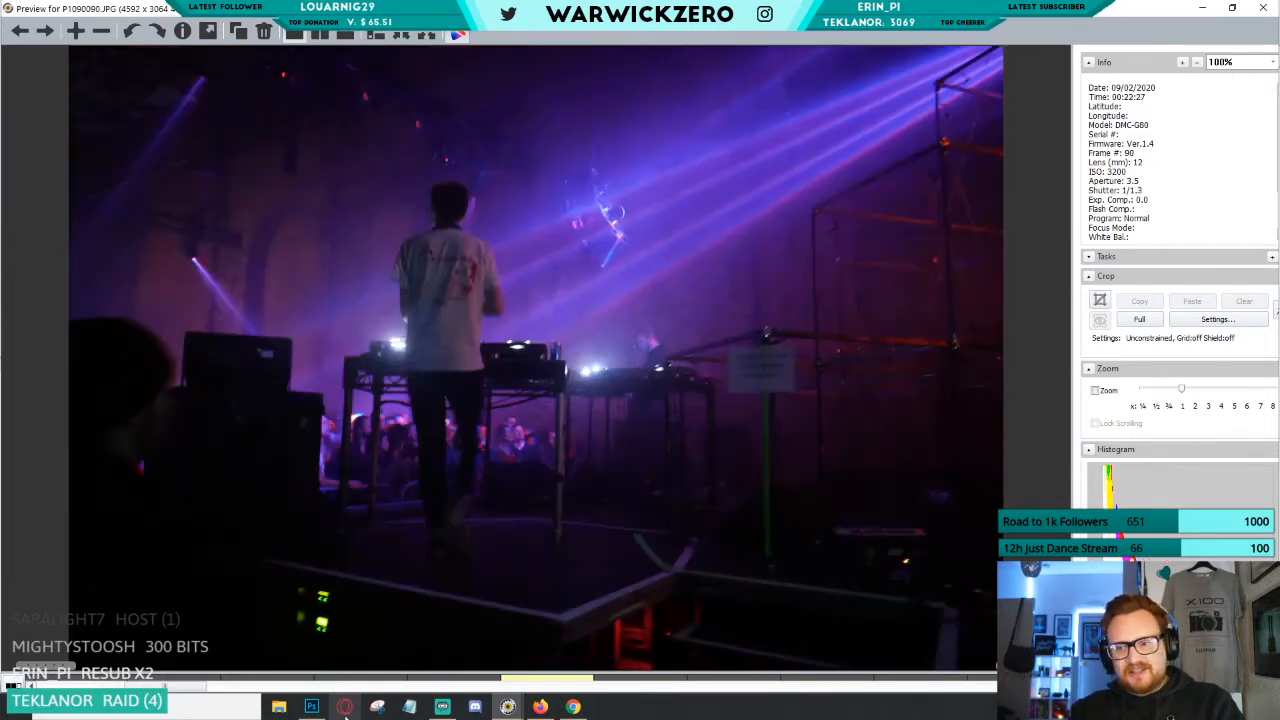
key("Right")
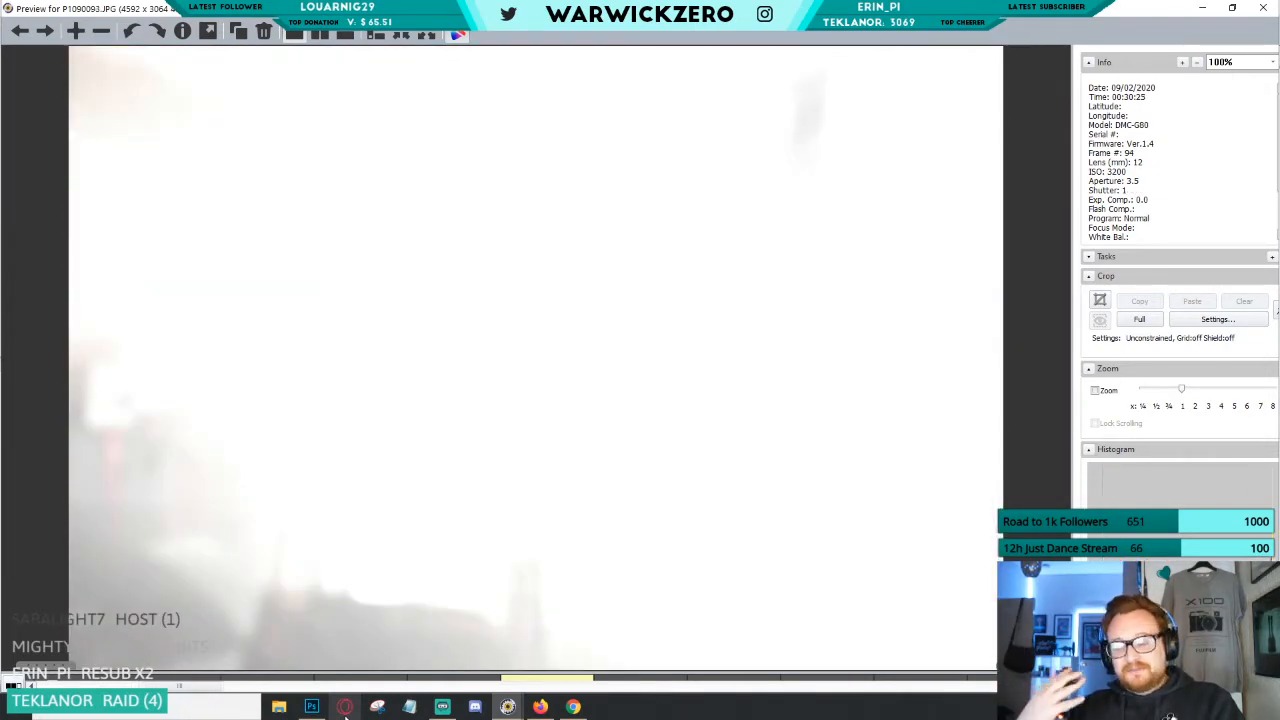
key("Left")
key("Right")
key("Right")
key("Right")
key("Right")
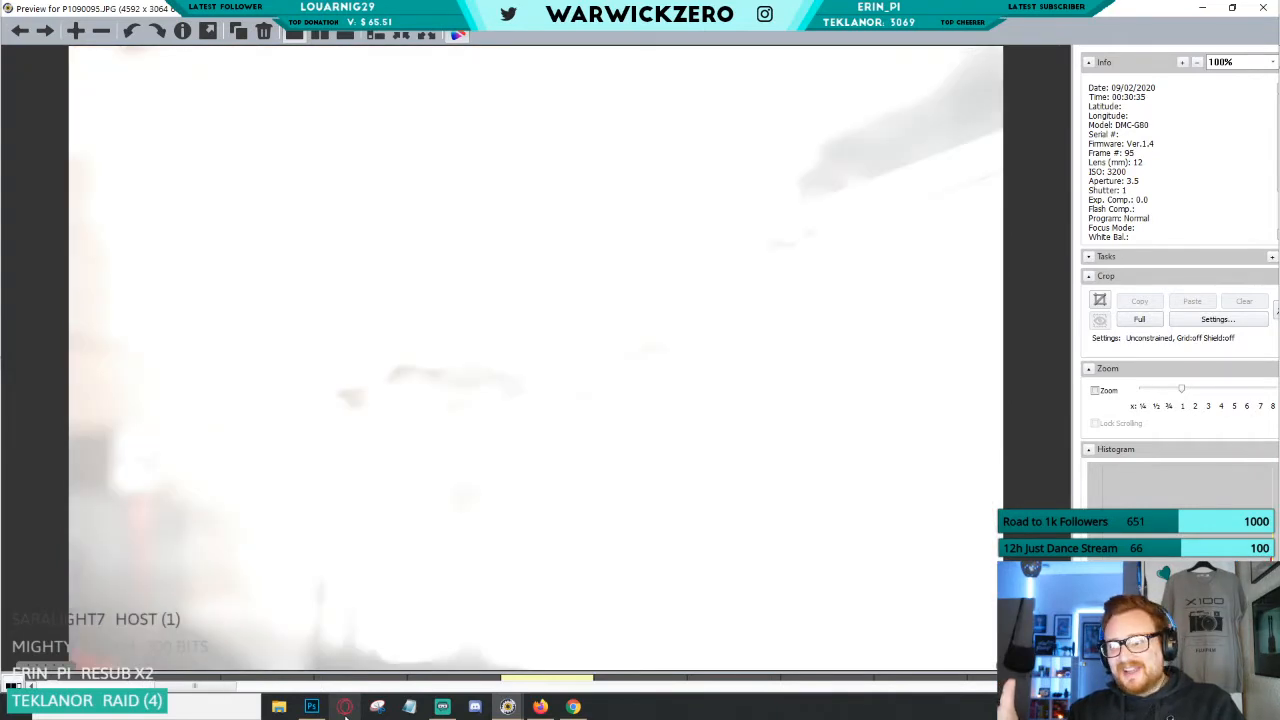
key("Right")
key("Right")
key("Right")
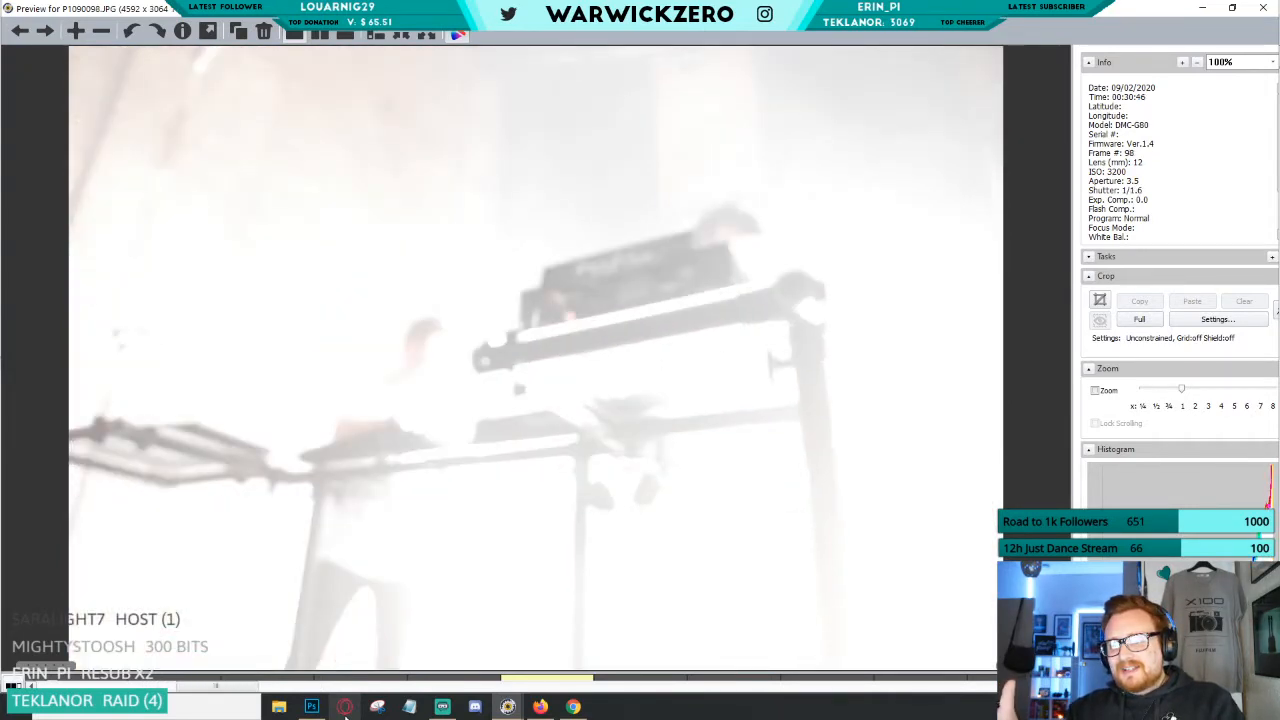
key("Right")
key("Right")
key("Right")
key("Right")
key("Right")
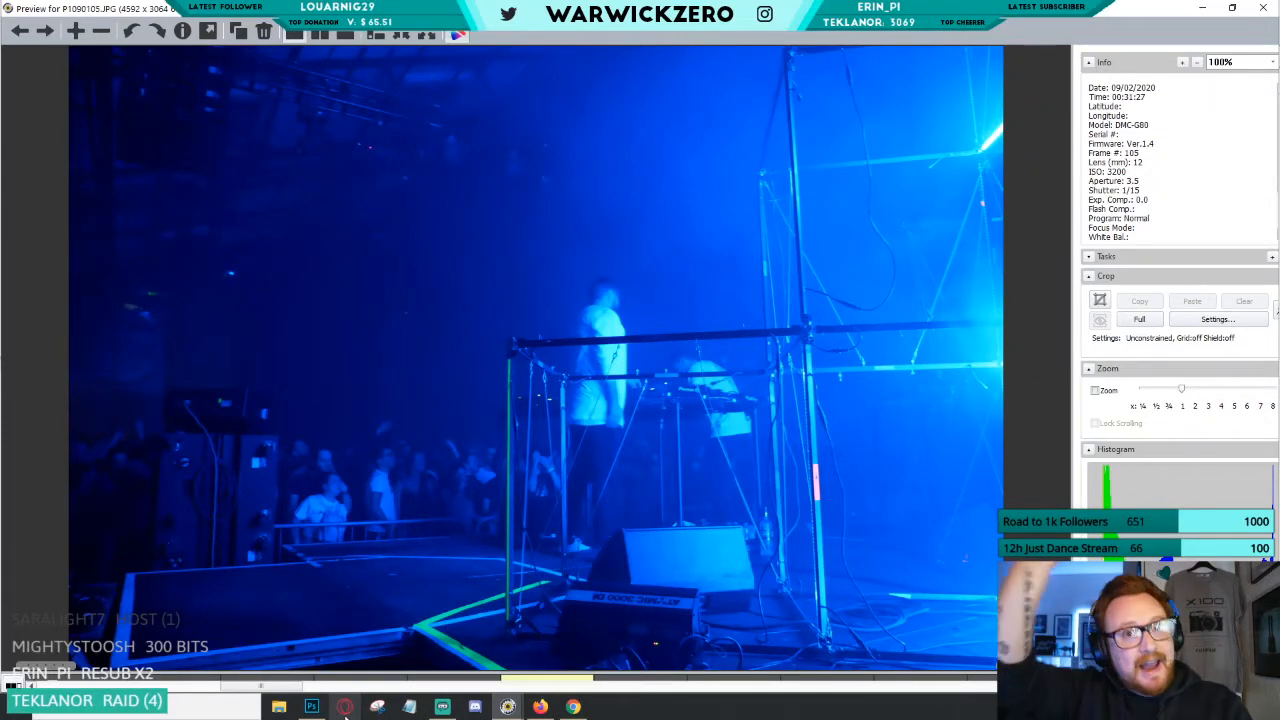
Examine the blue-lit frames of the performers behind the metal stage framework, from P1090105.JPG up to P1090119.JPG.
key("Right")
key("Right")
key("Right")
key("Right")
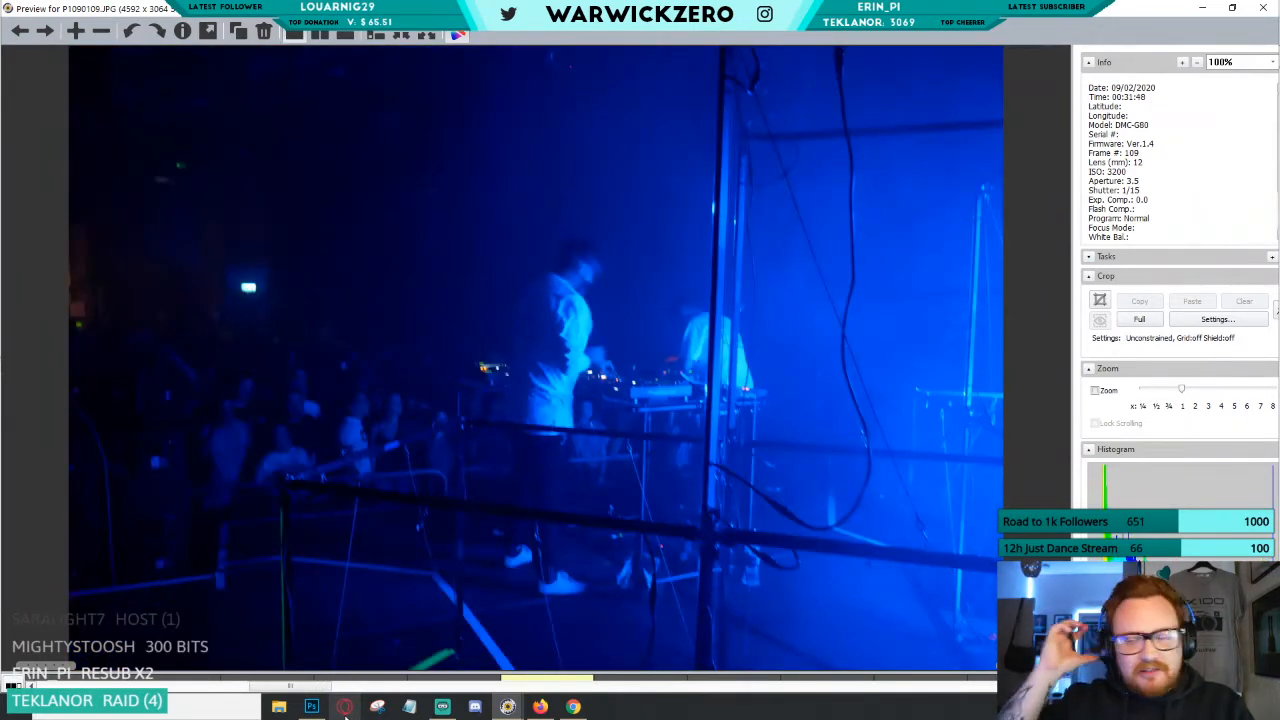
key("Right")
key("Right")
key("Right")
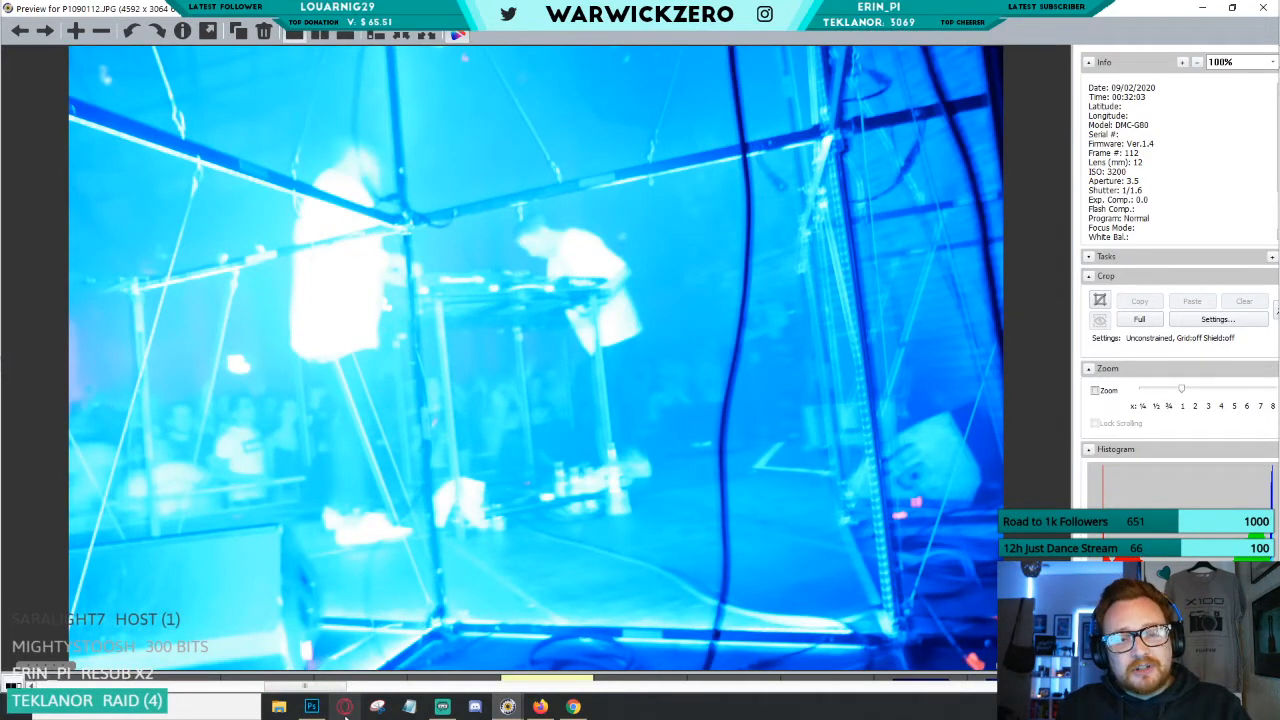
key("Right")
key("Right")
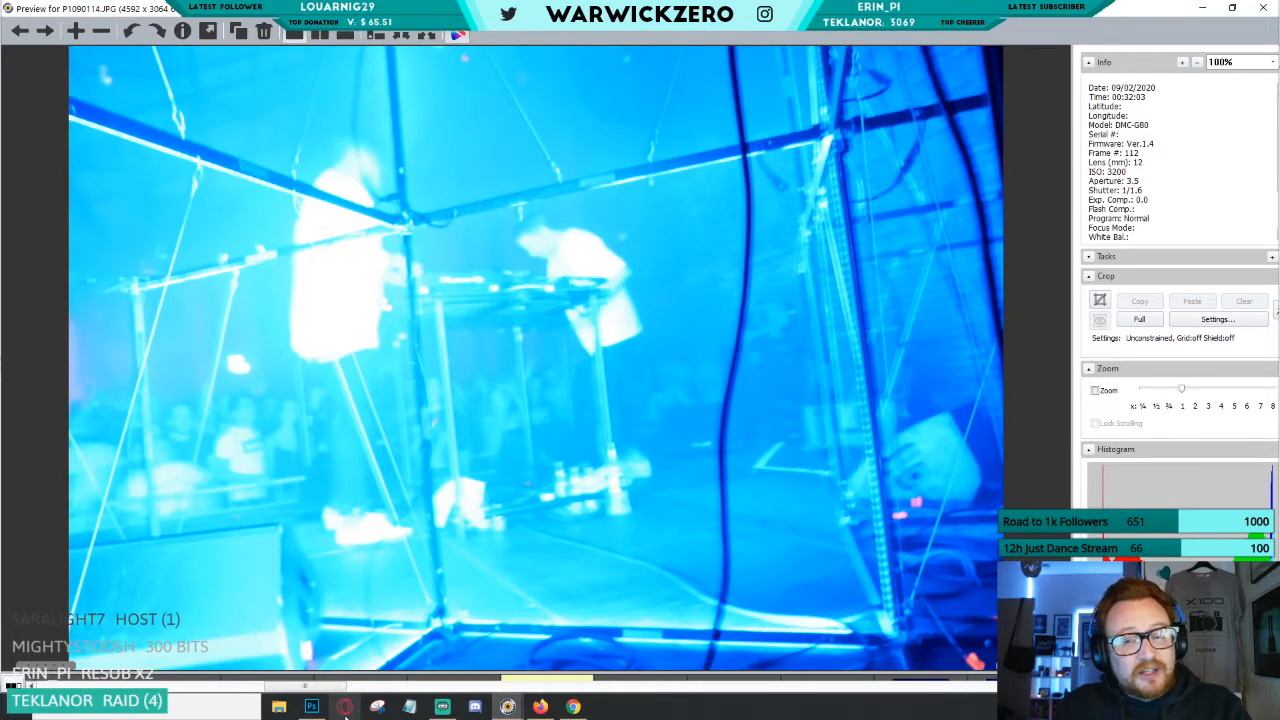
key("Right")
key("Right")
key("Right")
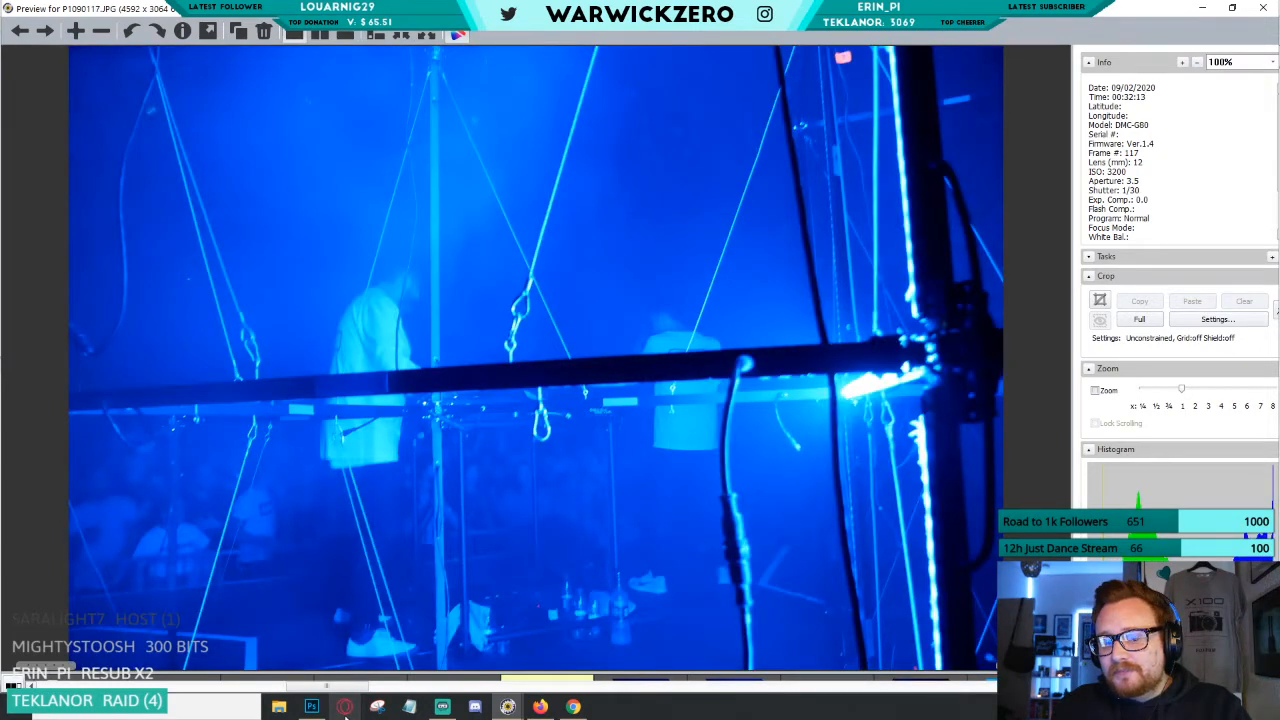
key("Right")
key("Left")
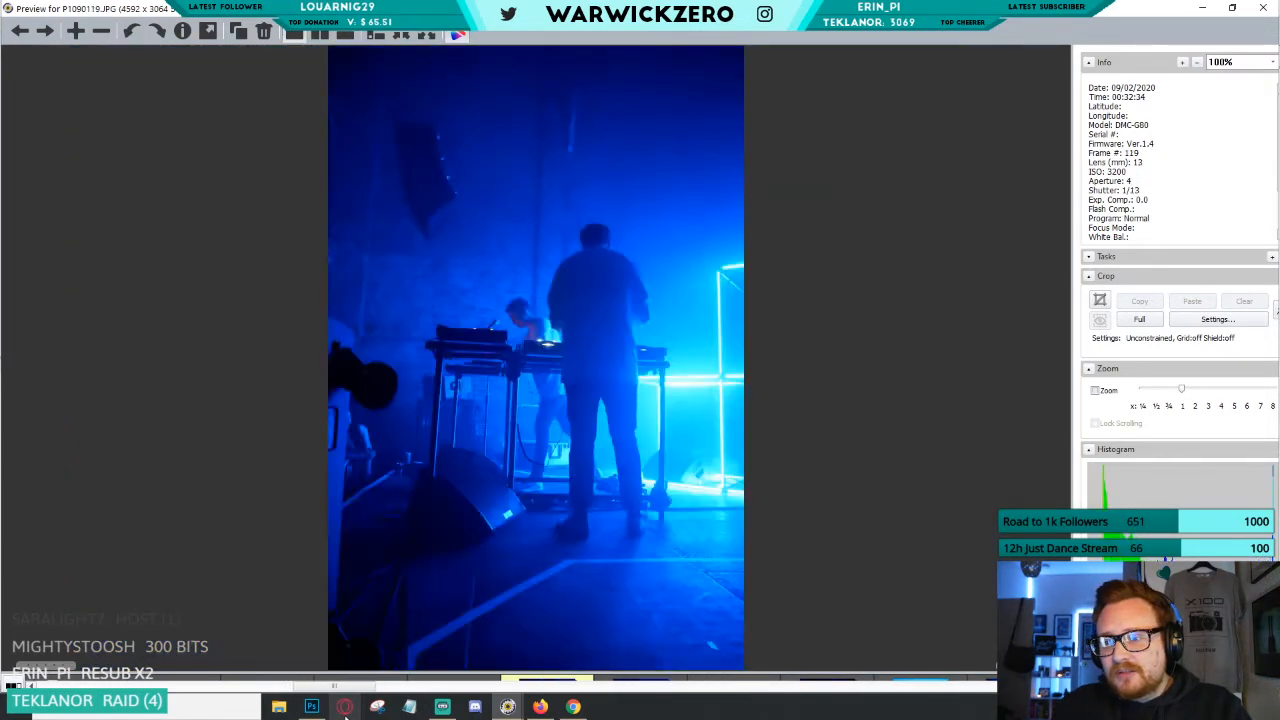
Review the blue portrait and landscape frames of the DJs at their decks, from P1090119.JPG up to P1090141.JPG.
key("Right")
key("Right")
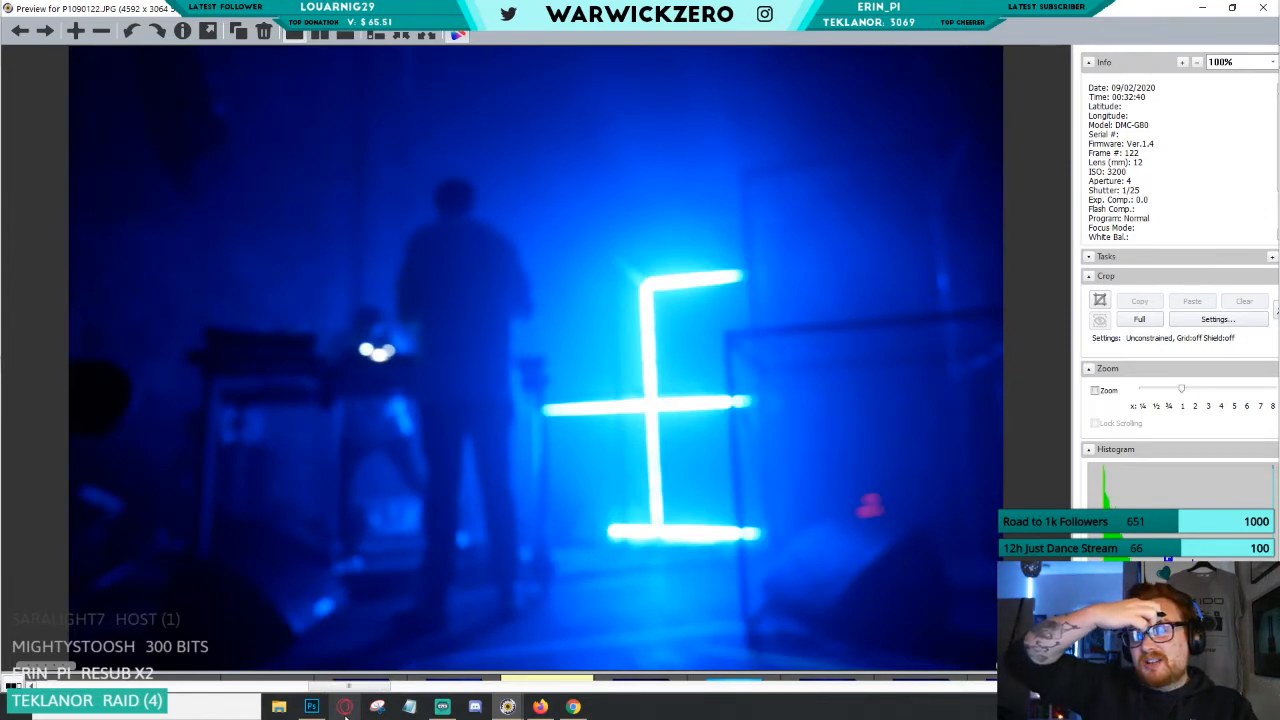
key("Right")
key("Right")
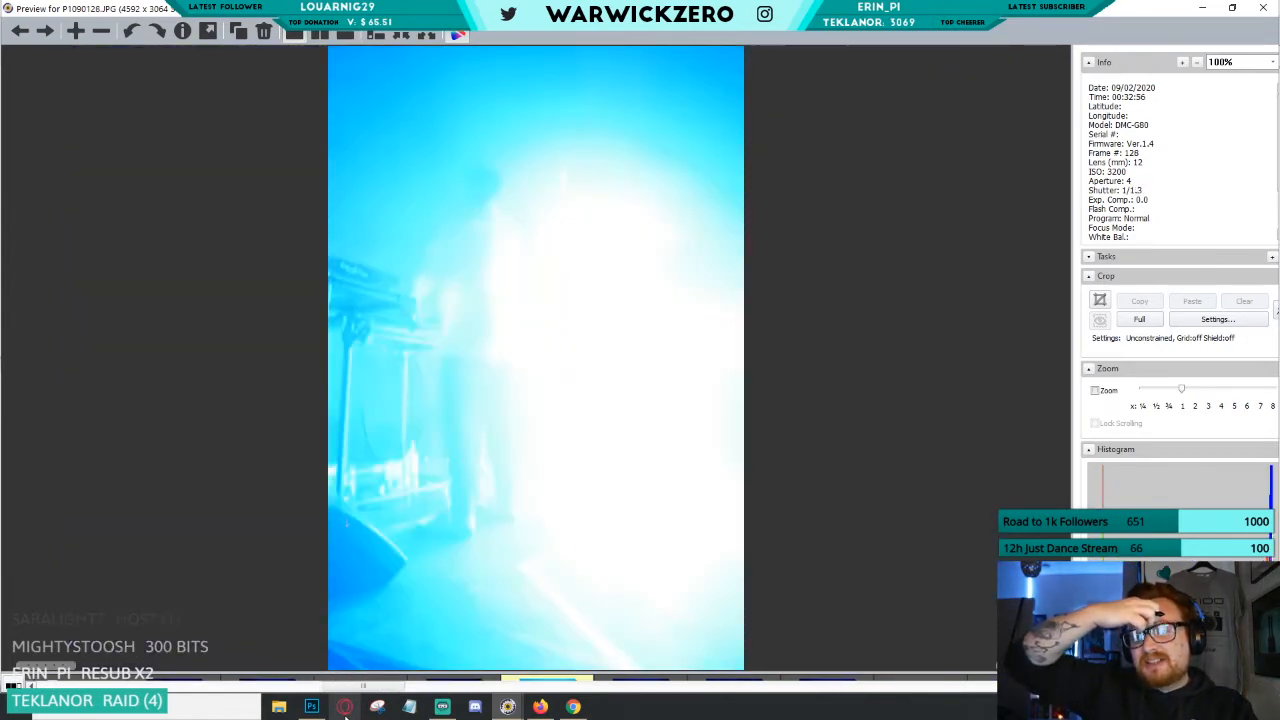
key("Right")
key("Right")
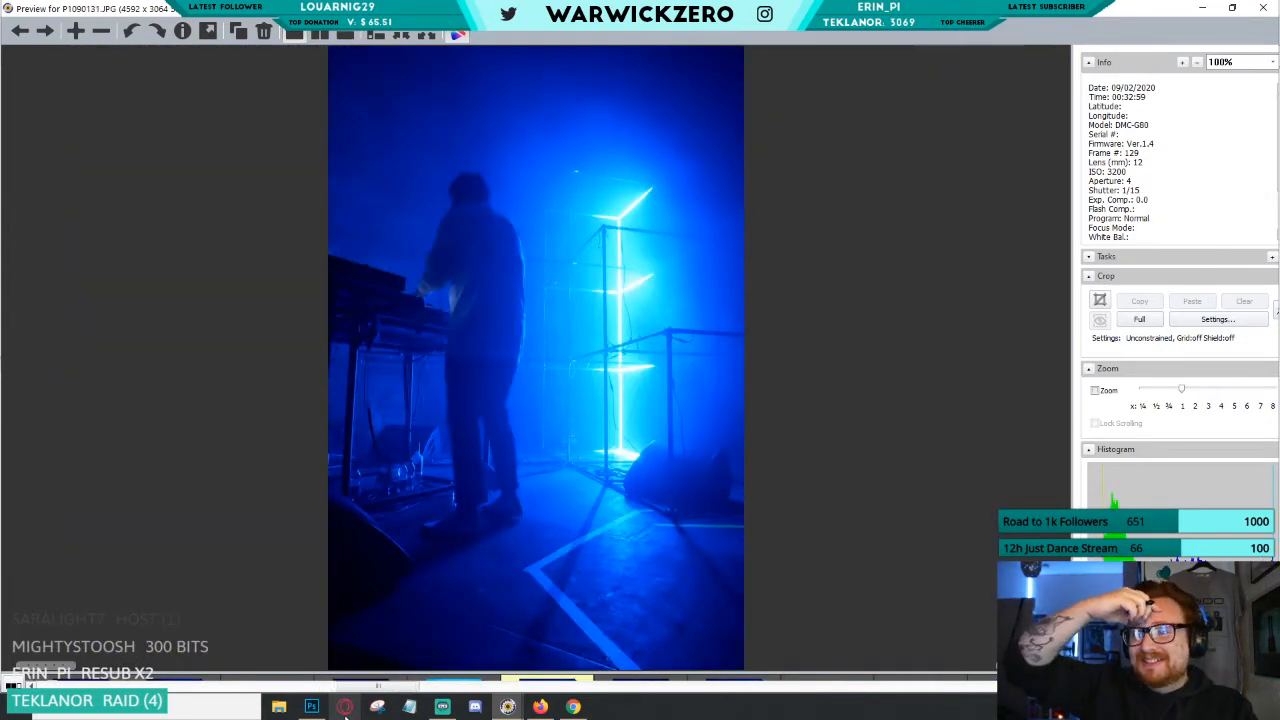
key("Right")
key("Right")
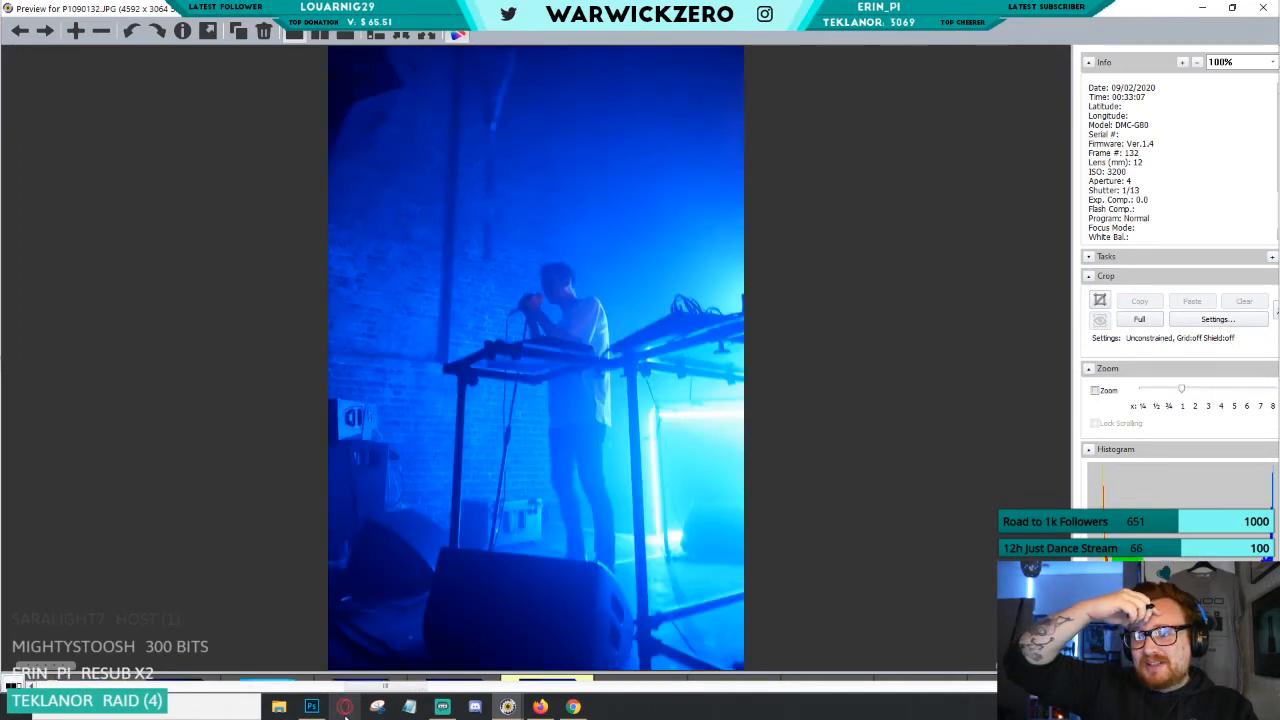
key("Right")
key("Right")
key("Right")
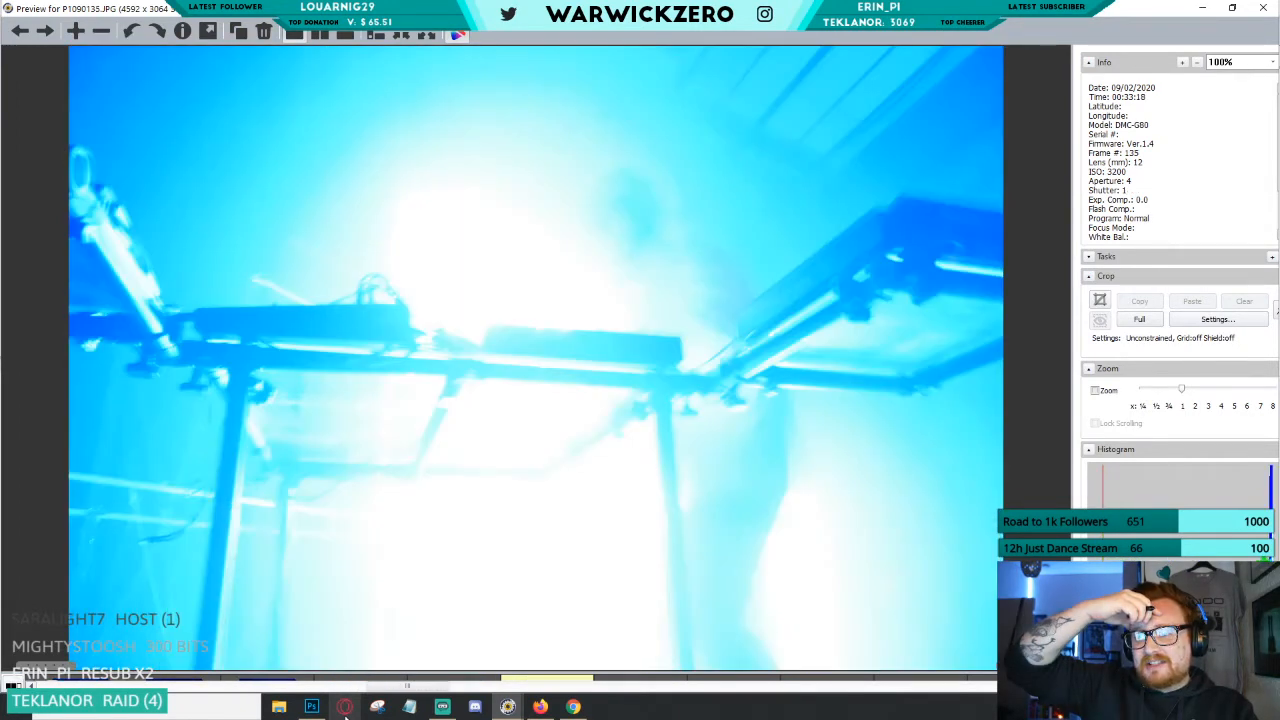
key("Right")
key("Right")
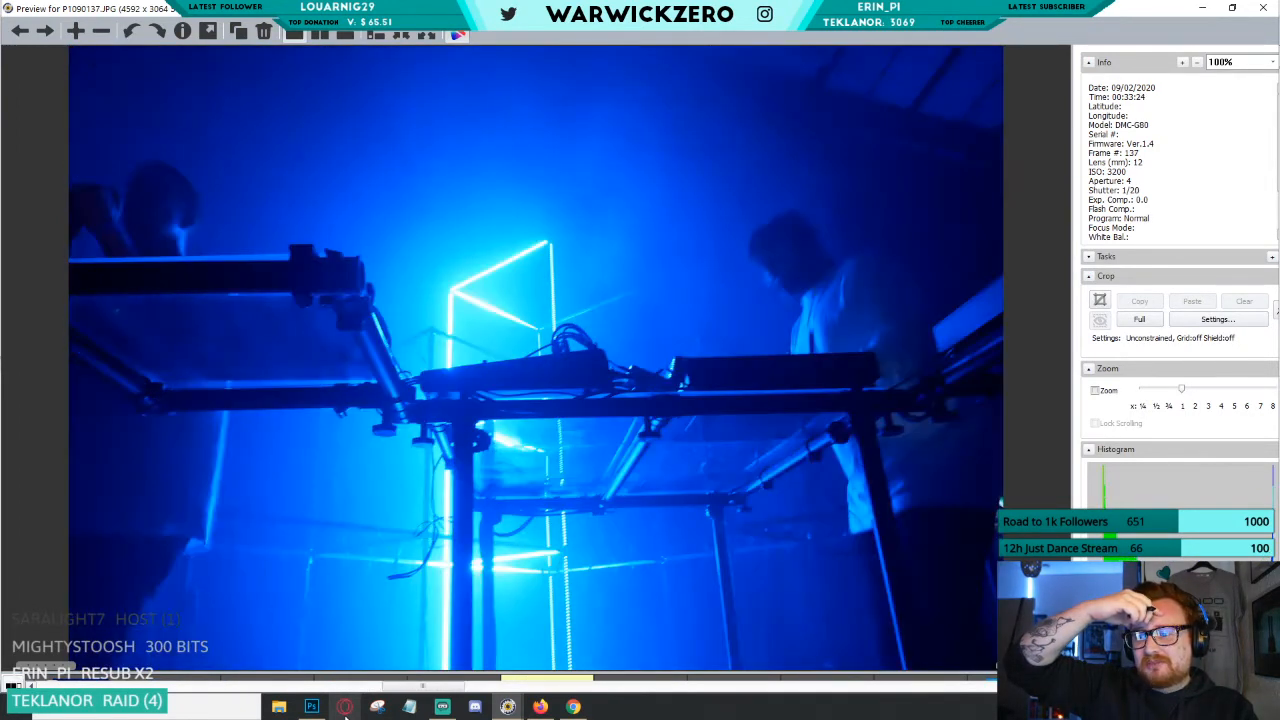
key("Right")
key("Right")
key("Right")
key("Right")
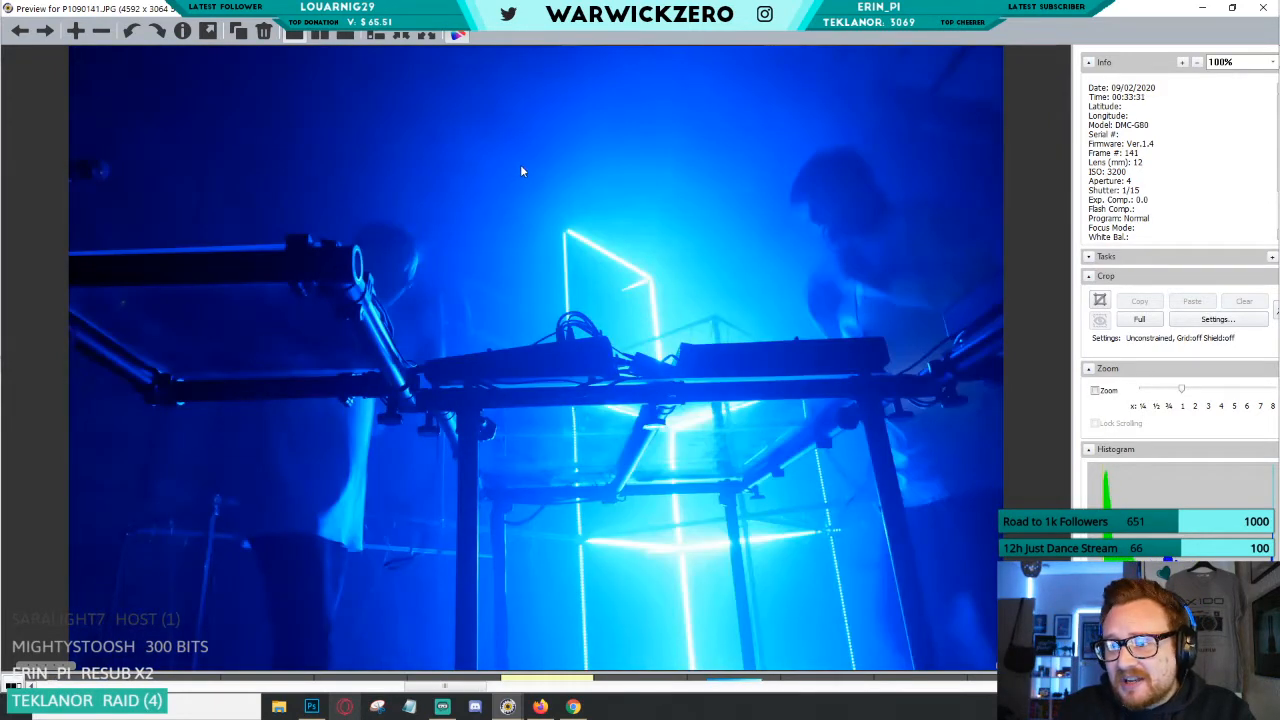
Compare the exposures of the following frames up to P1090151.JPG, showing the performers beside the illuminated cube structure.
key("Right")
key("Right")
key("Right")
key("Right")
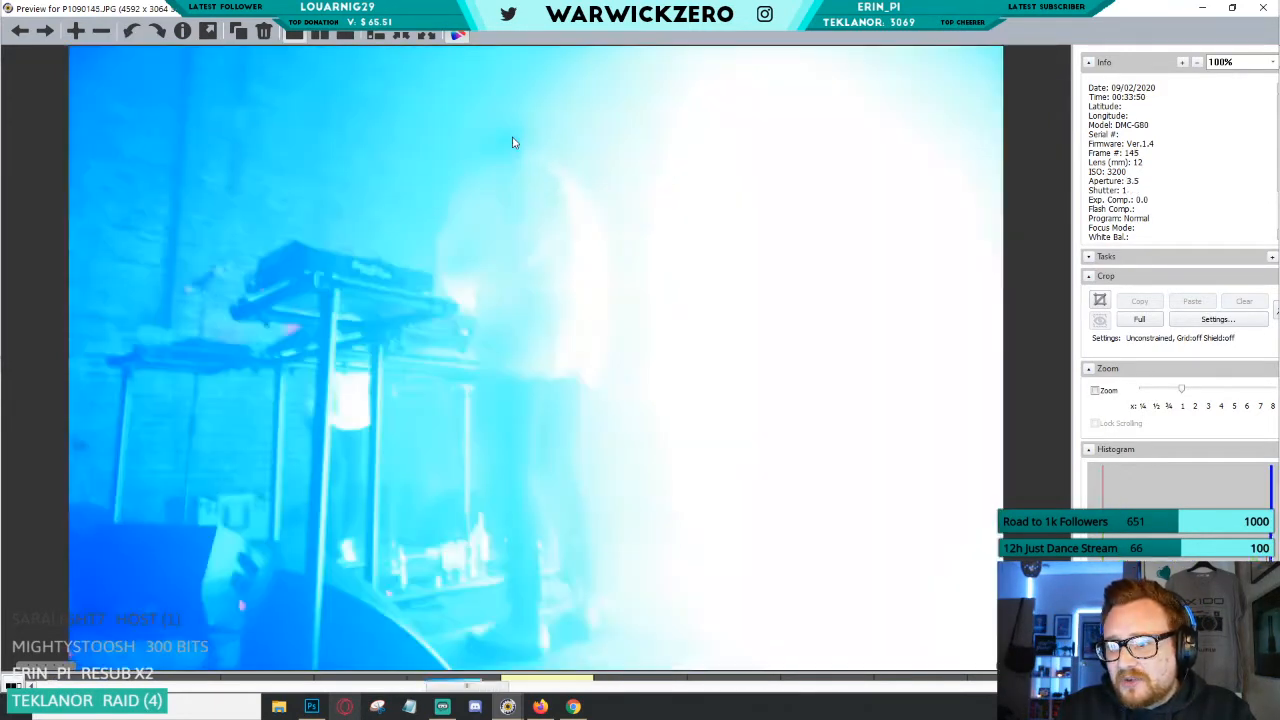
key("Right")
key("Right")
key("Right")
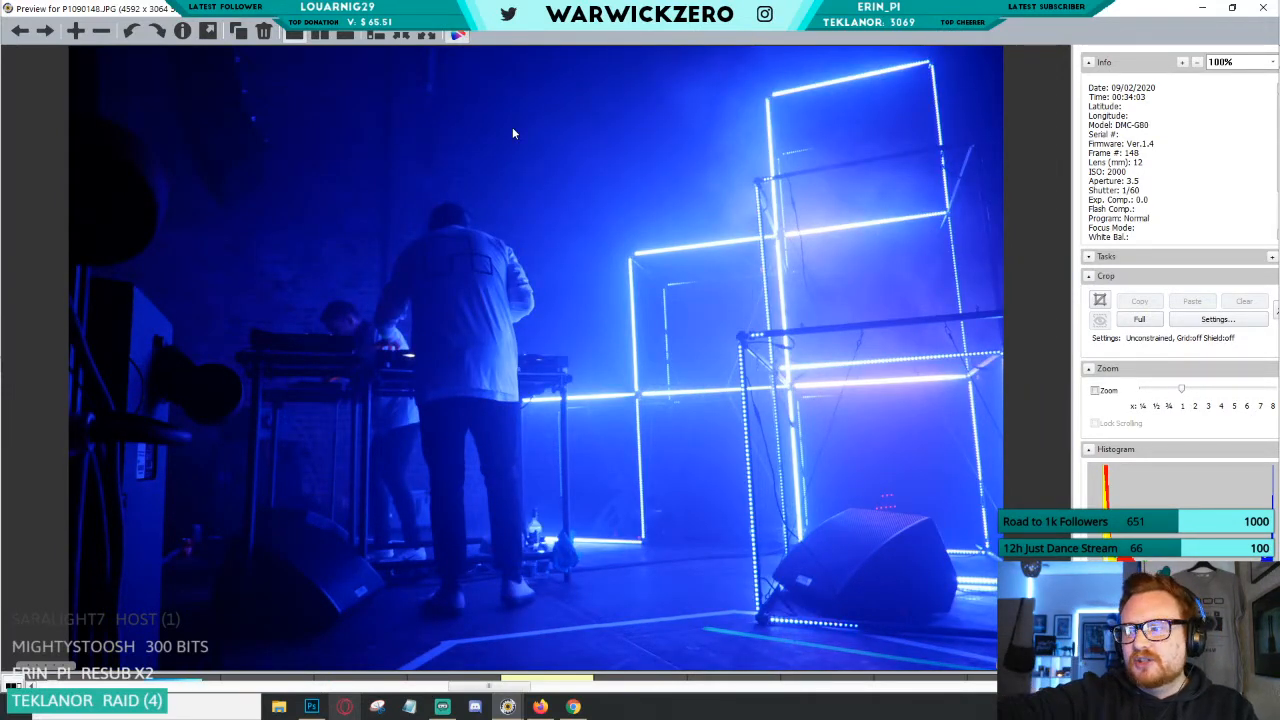
key("Right")
key("Right")
key("Right")
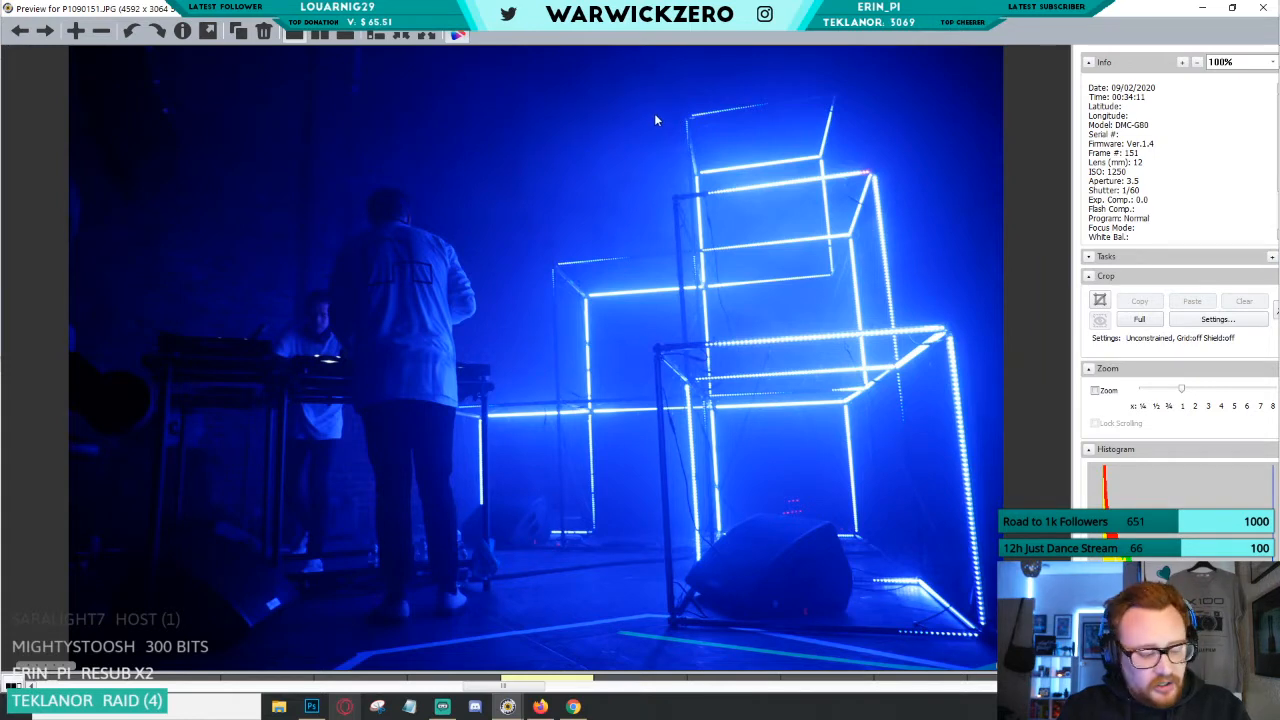
Look over the closer views of the performers in white shirts, continuing from P1090151.JPG up to P1090167.JPG.
key("Right")
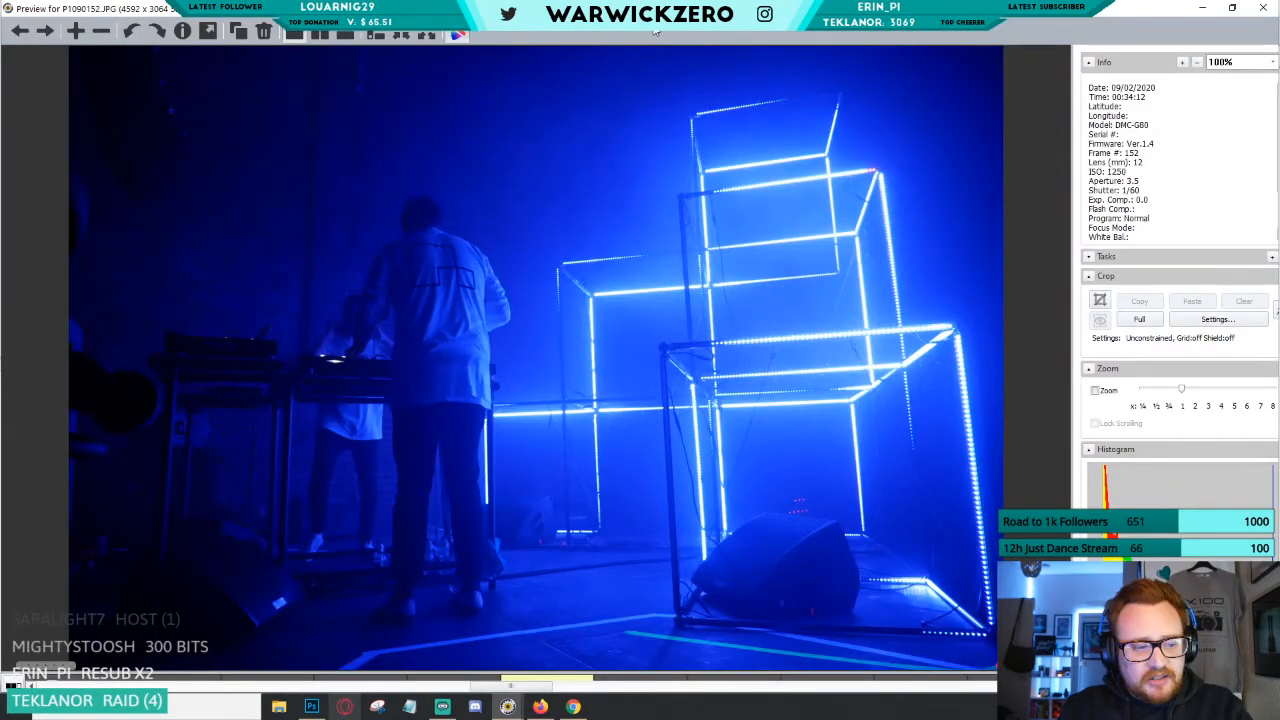
key("Right")
key("Right")
key("Right")
key("Right")
key("Right")
key("Right")
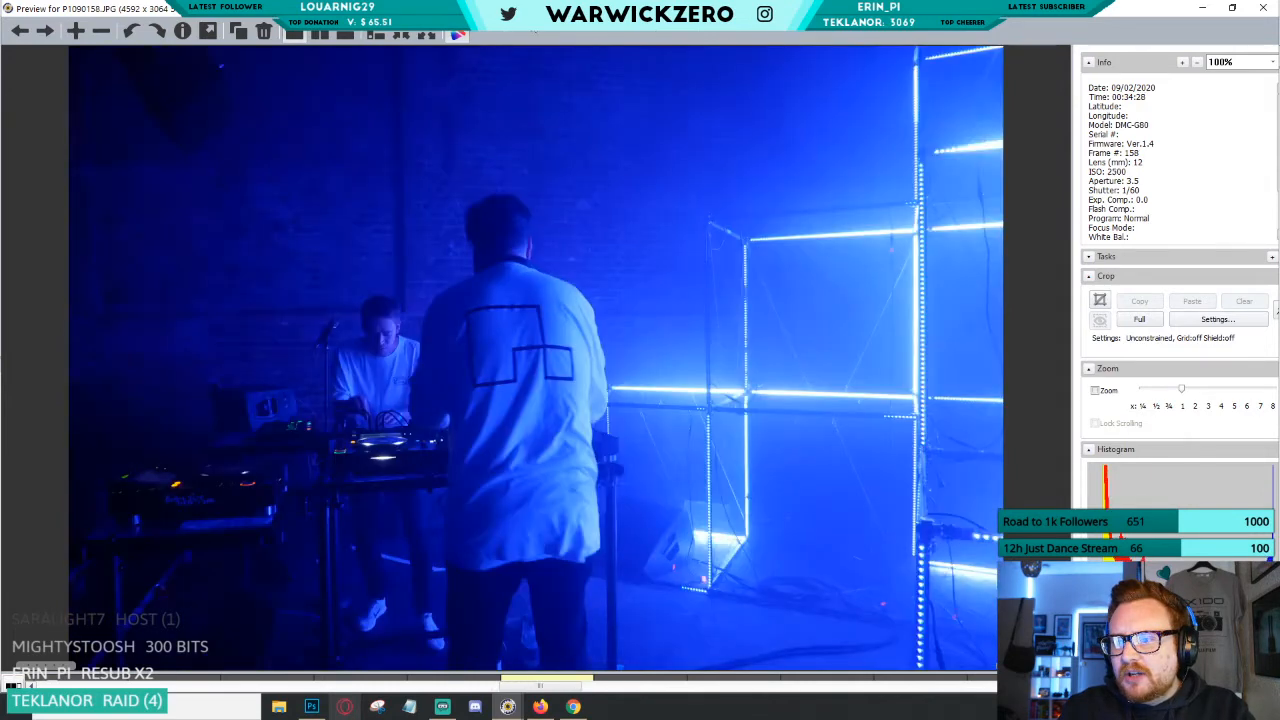
key("Right")
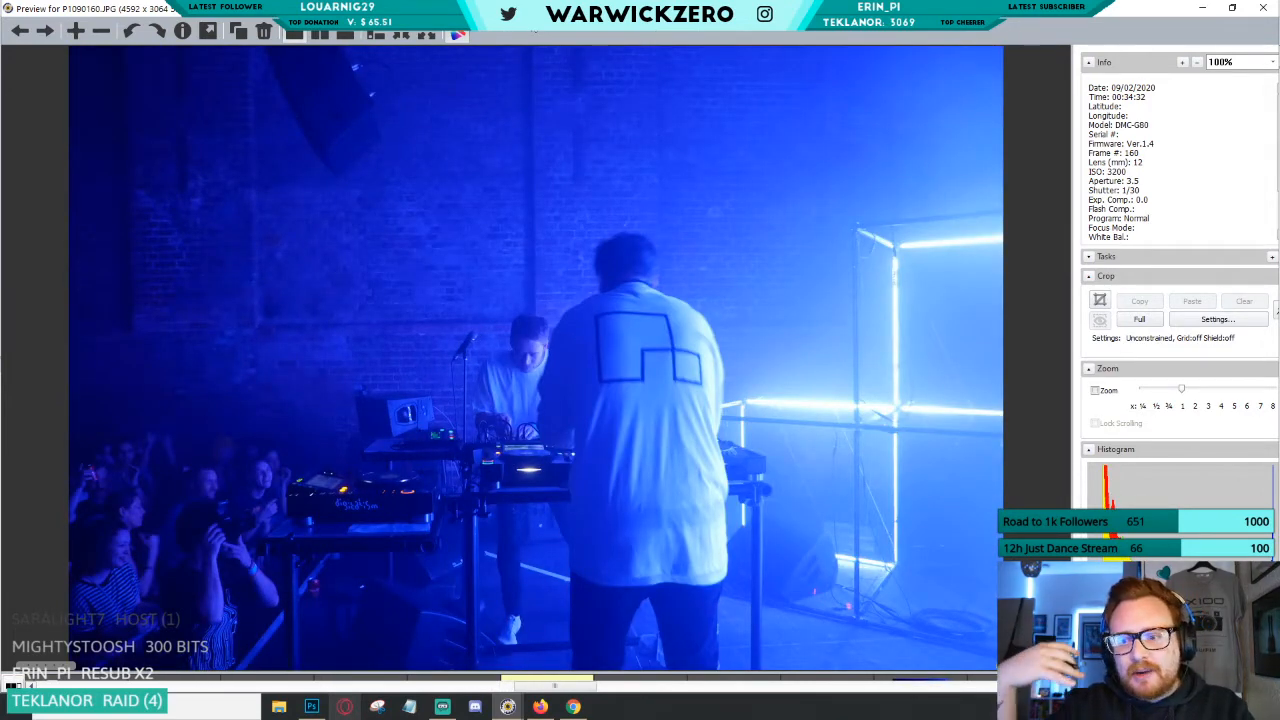
key("Right")
key("Right")
key("Right")
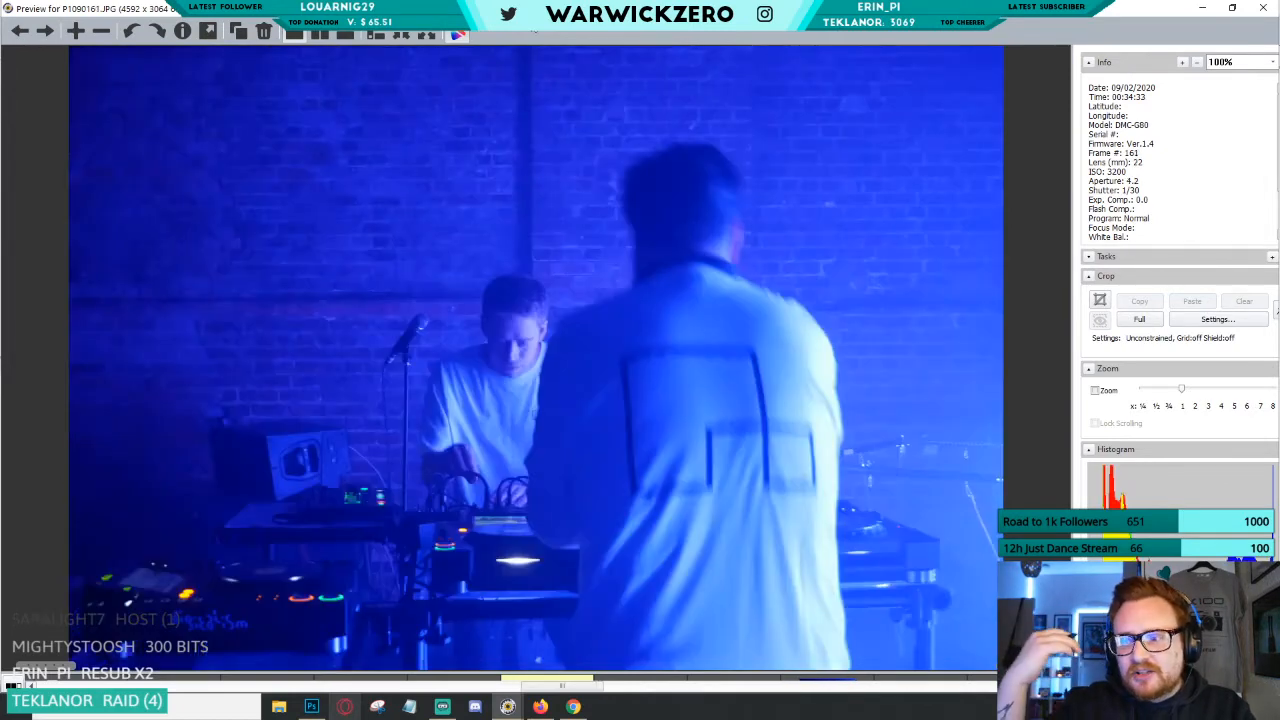
key("Right")
key("Right")
key("Right")
key("Right")
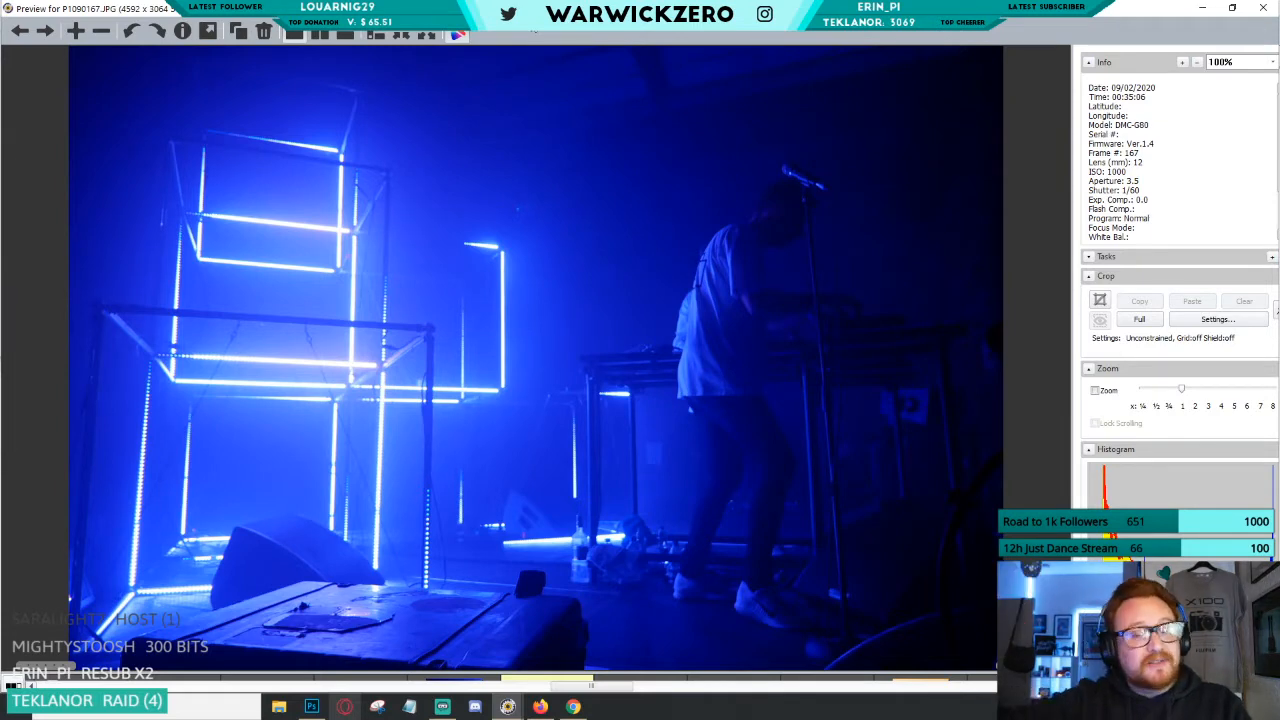
Check the dark and orange-lit stage frames after P1090167.JPG, up to P1090181.JPG.
scroll(614, 337, "down", 3)
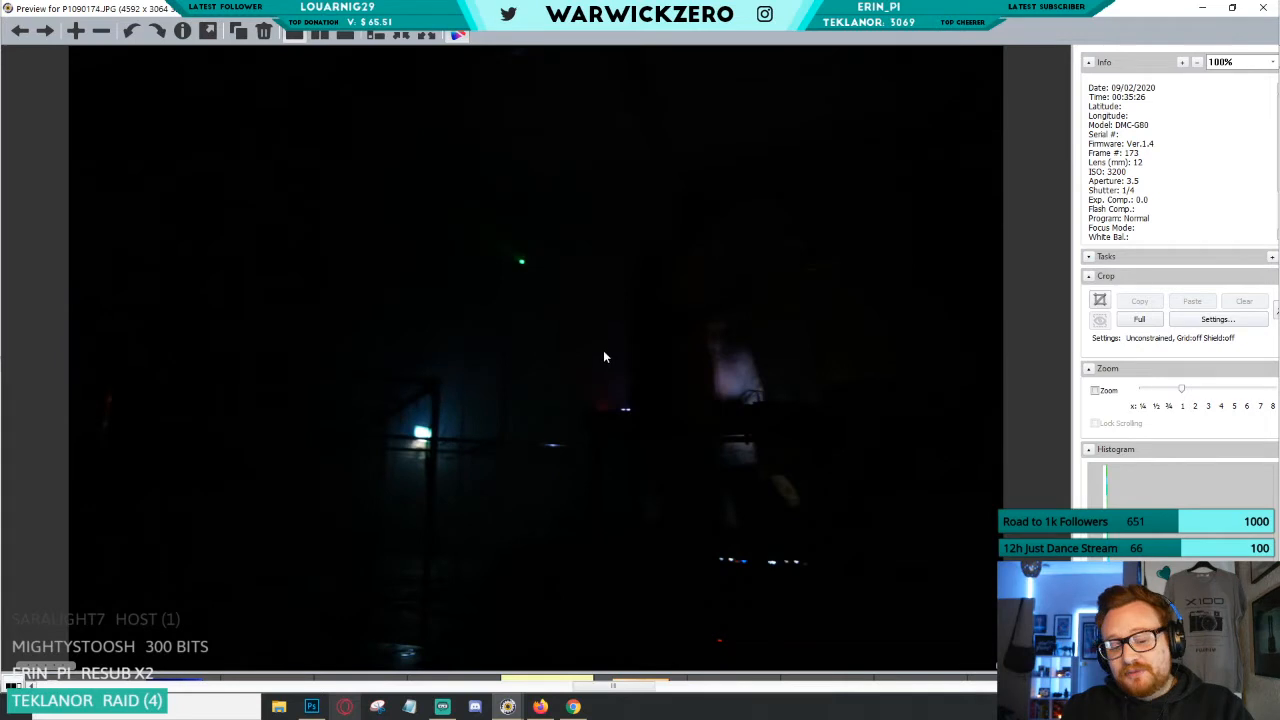
scroll(603, 350, "down", 1)
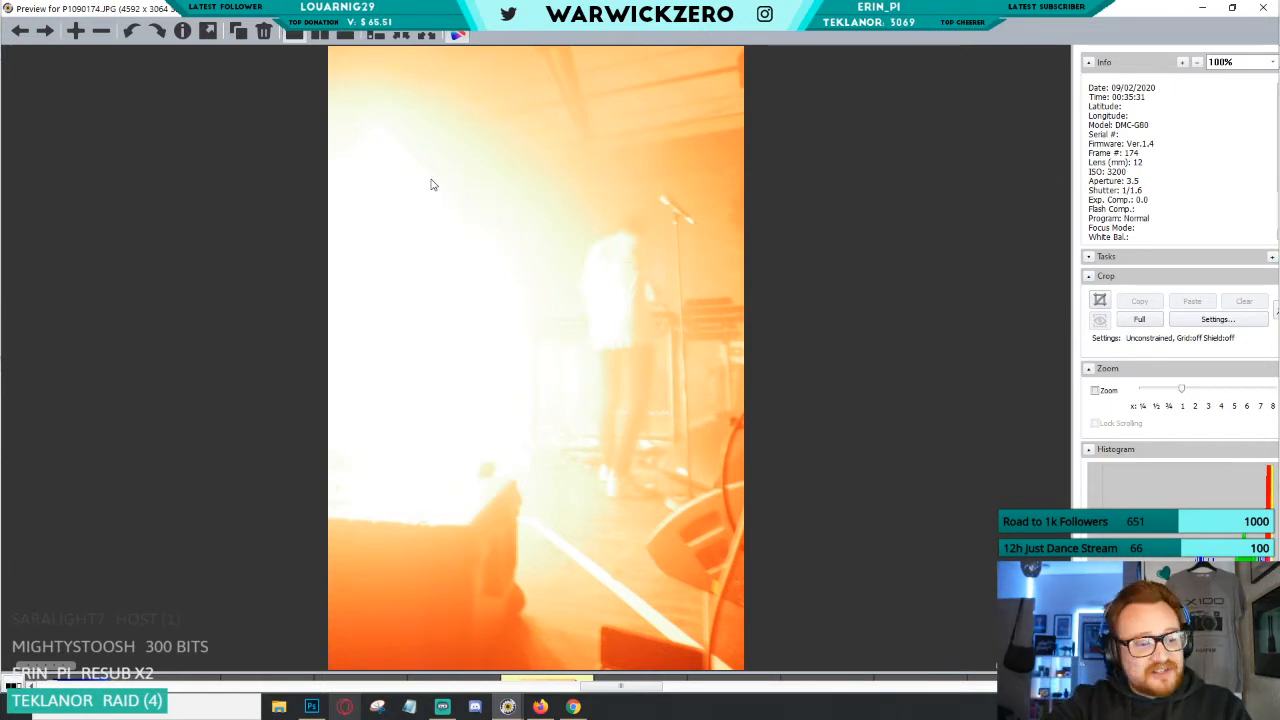
key("Right")
key("Right")
key("Left")
key("Right")
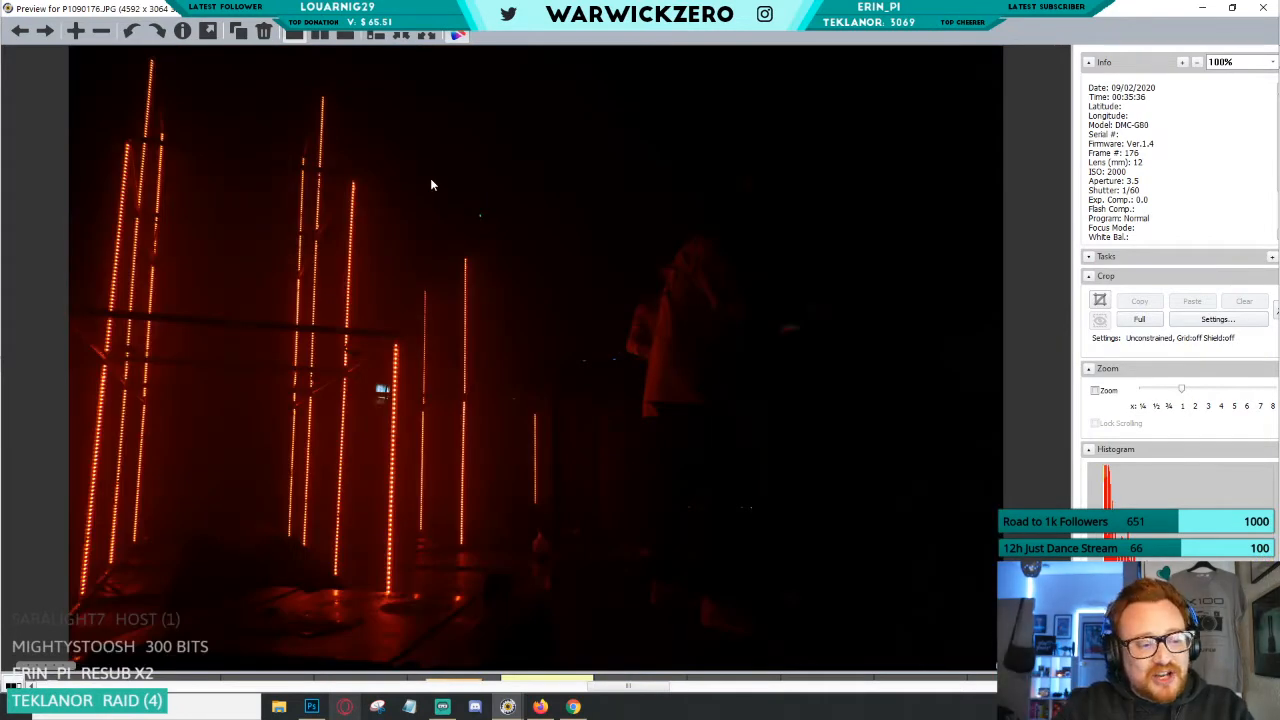
key("Right")
key("Right")
key("Right")
key("Right")
key("Right")
key("Right")
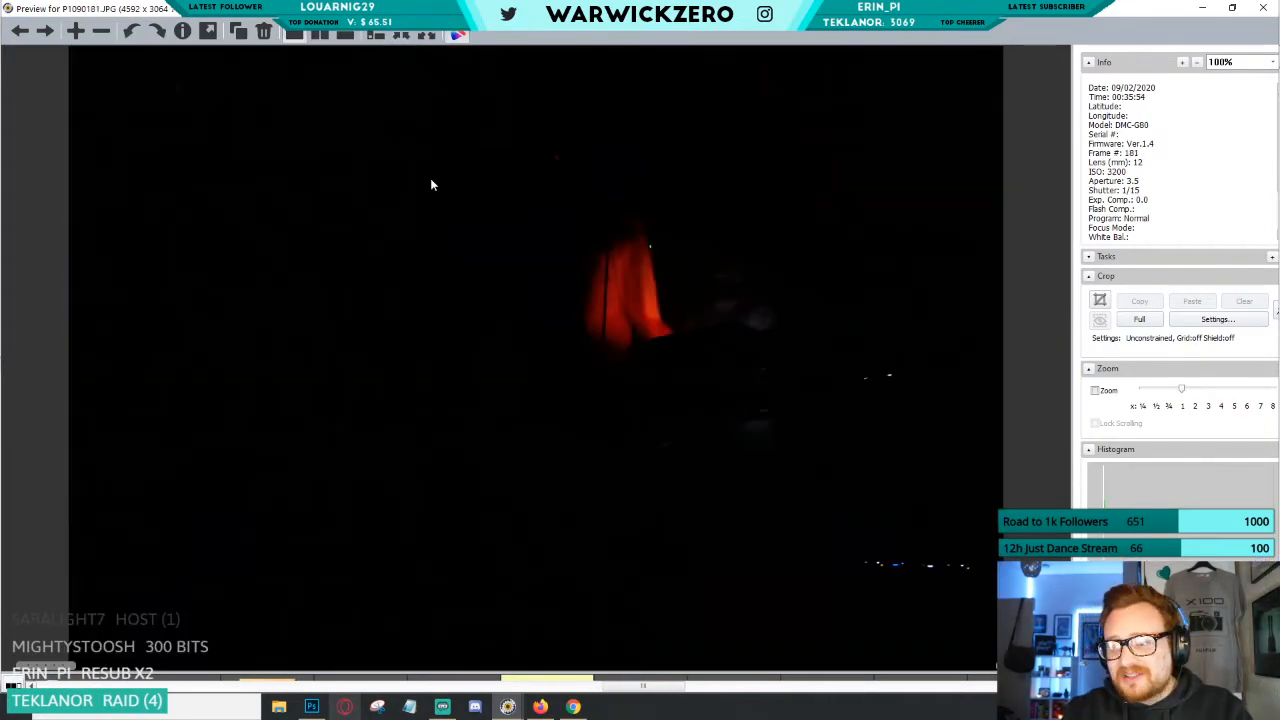
View the red-lit frames after P1090181.JPG, up to the silhouetted performer in P1090196.JPG.
key("Right")
key("Right")
key("Right")
key("Right")
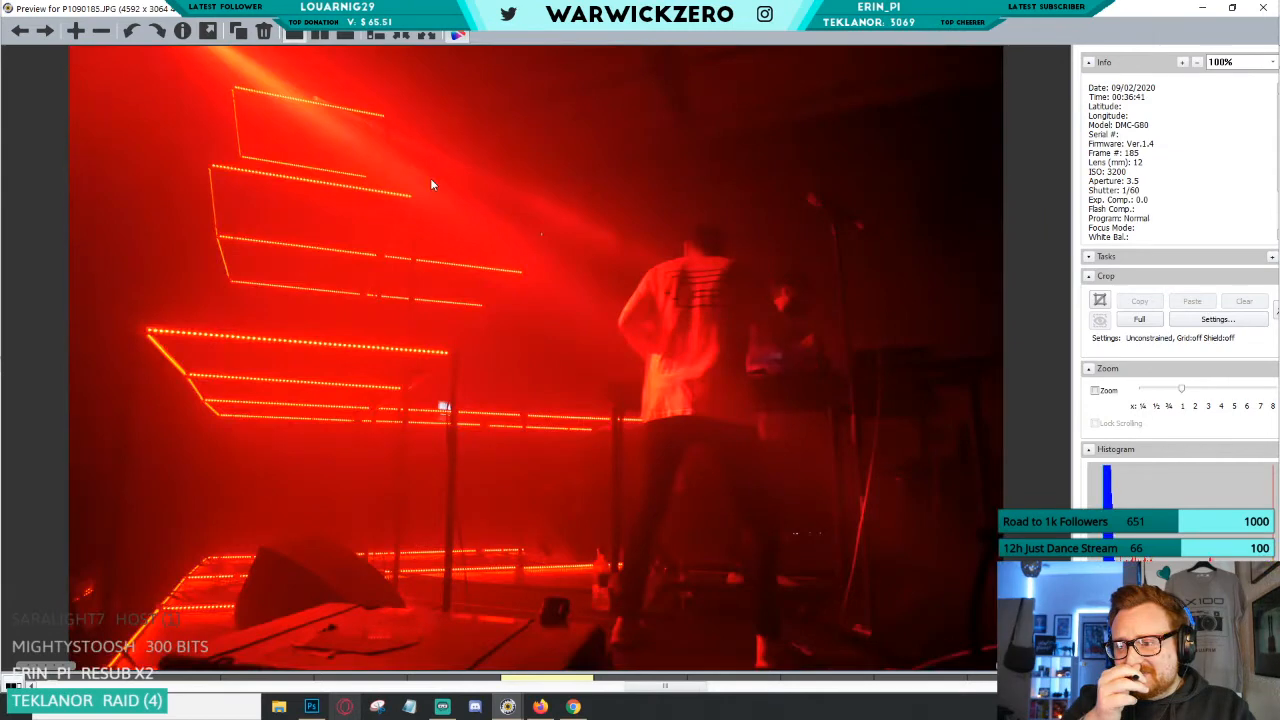
key("Right")
key("Right")
key("Right")
key("Right")
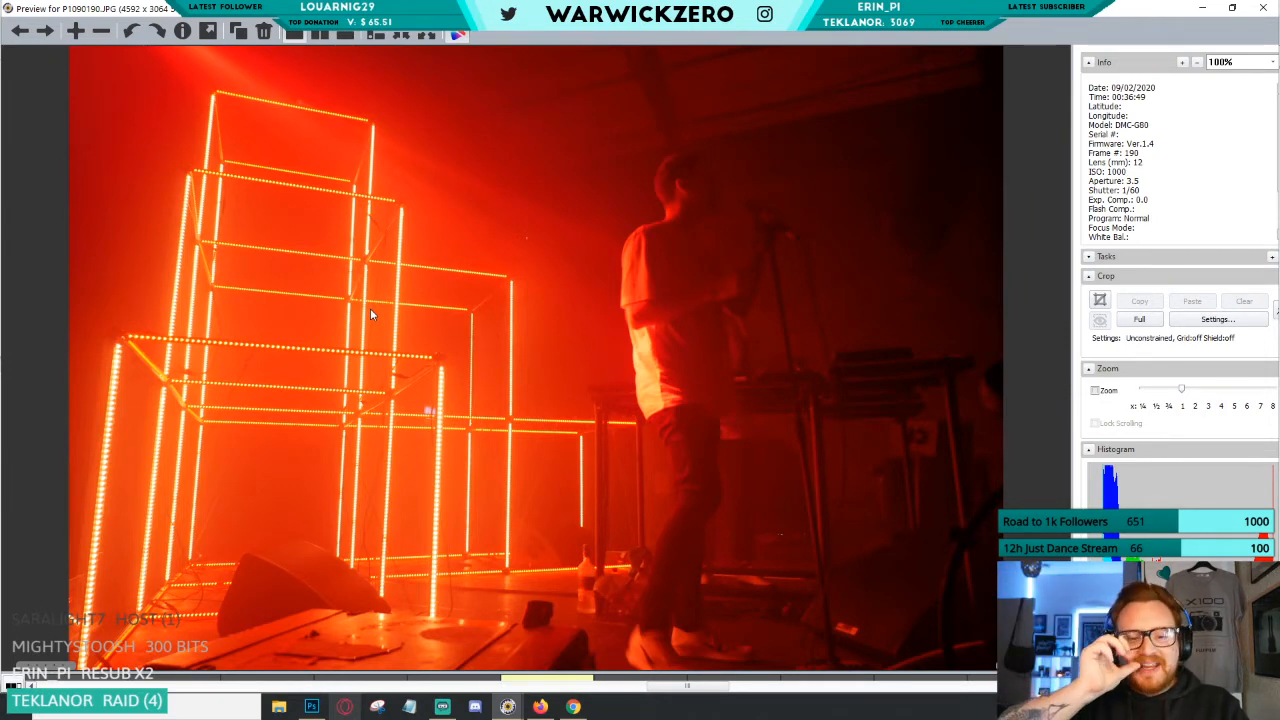
key("Right")
key("Right")
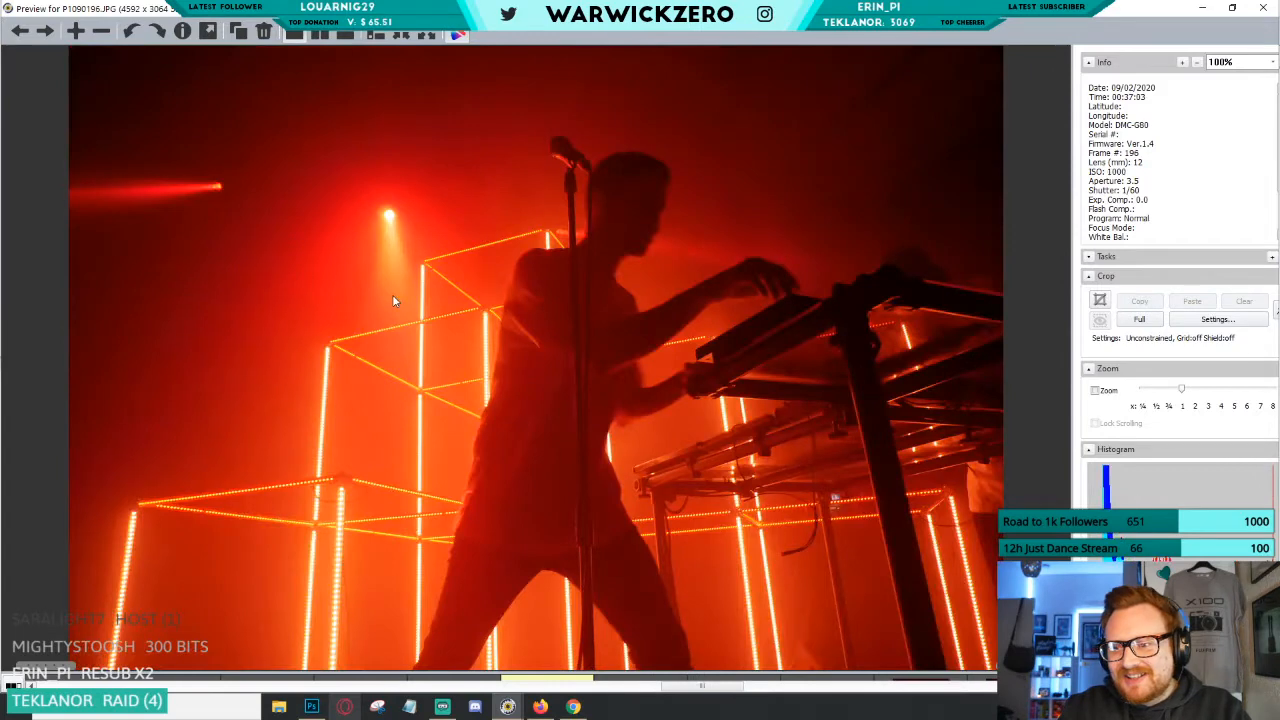
Review the red-lit concert photos of the singer from P1090196 to P1090205, rechecking P1090199 along the way.
key("Right")
key("Right")
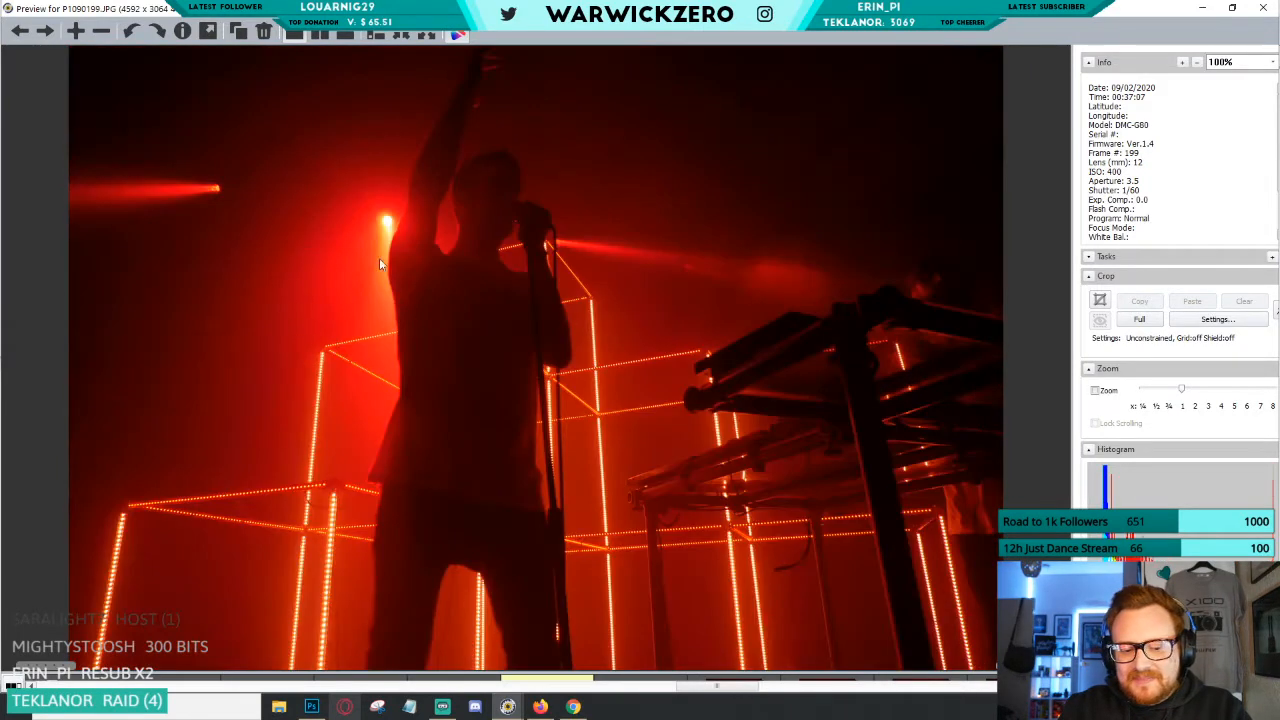
key("Right")
key("Left")
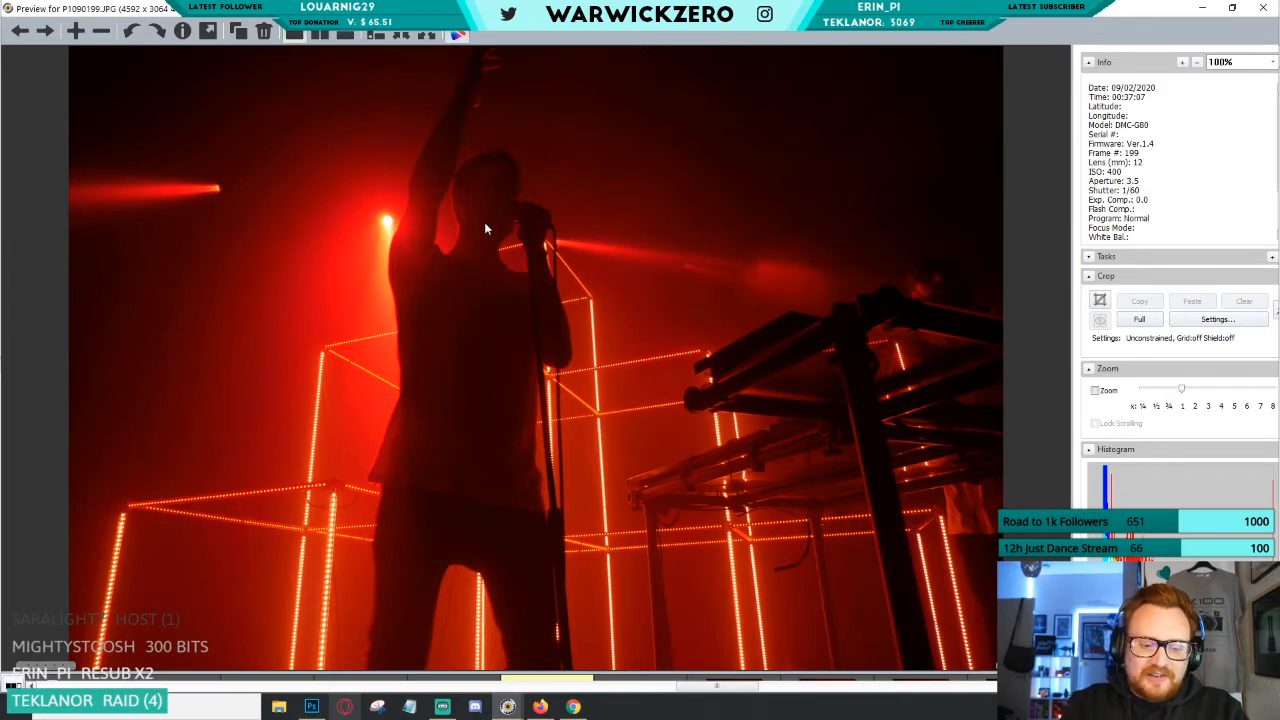
key("Right")
key("Right")
key("Right")
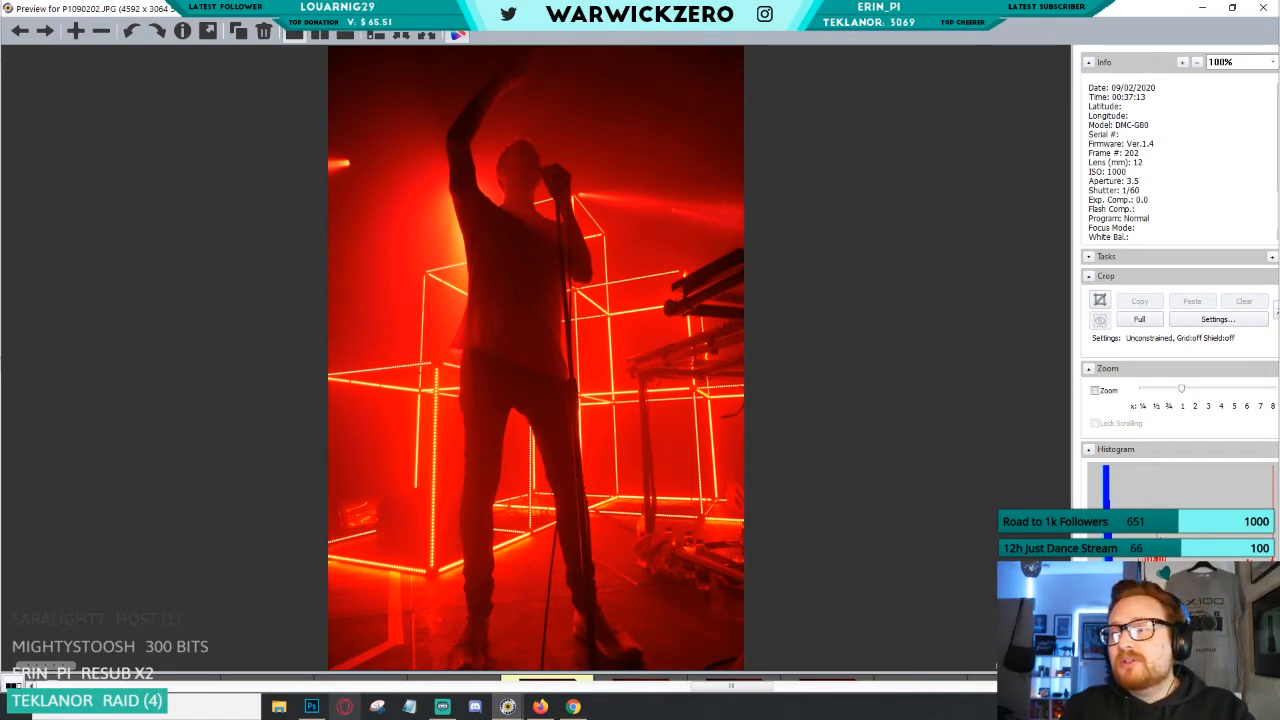
key("Right")
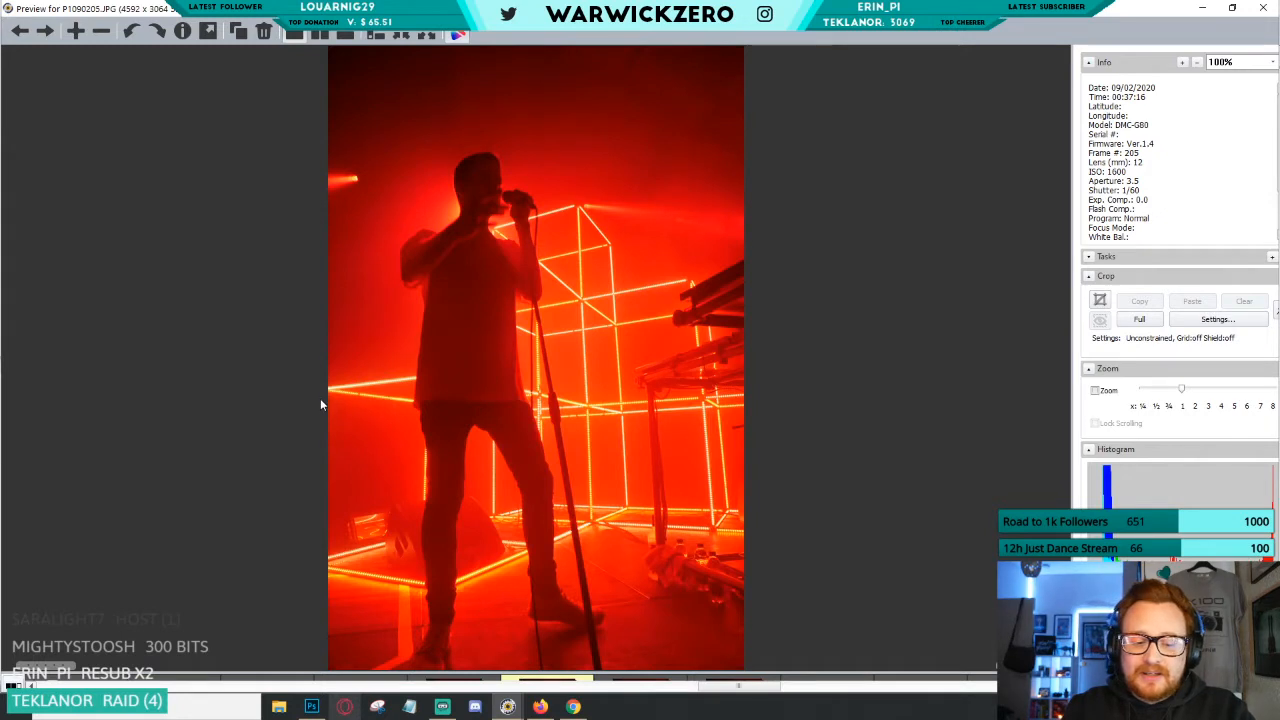
Examine the remaining red-lit stage photos after P1090205, through to P1090212.
key("Right")
key("Right")
key("Right")
key("Right")
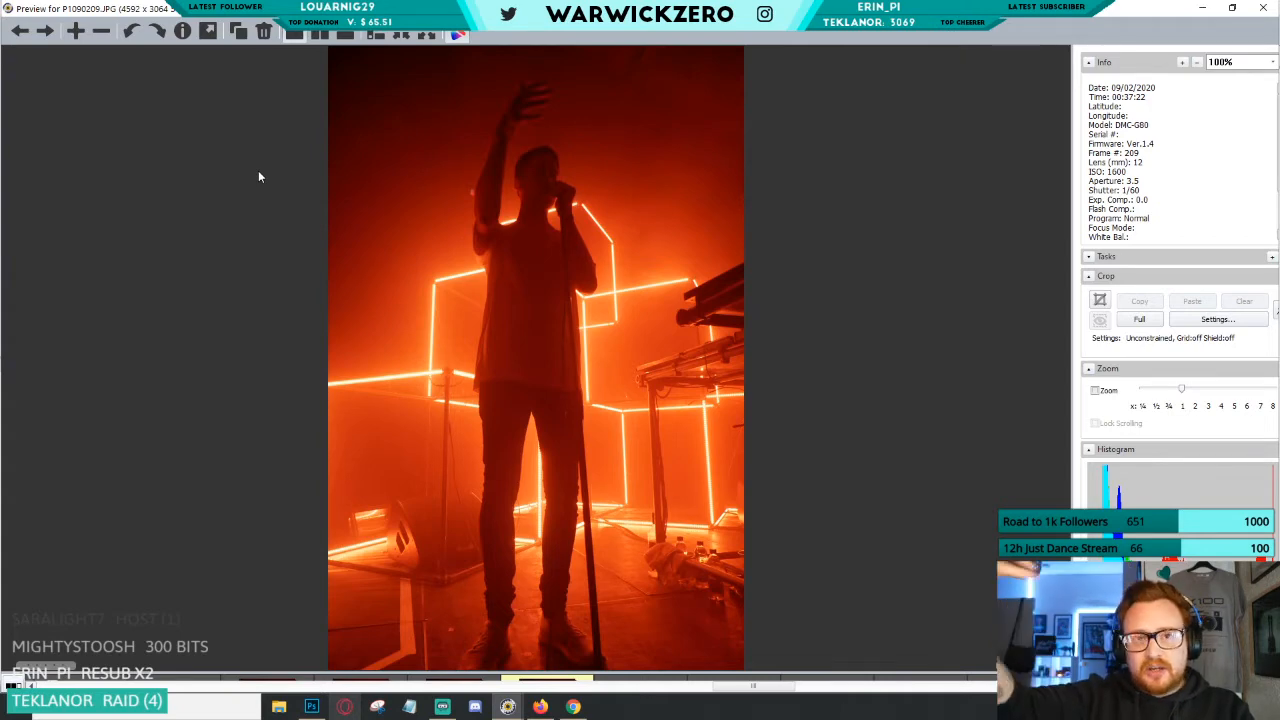
key("Right")
key("Right")
key("Right")
key("Right")
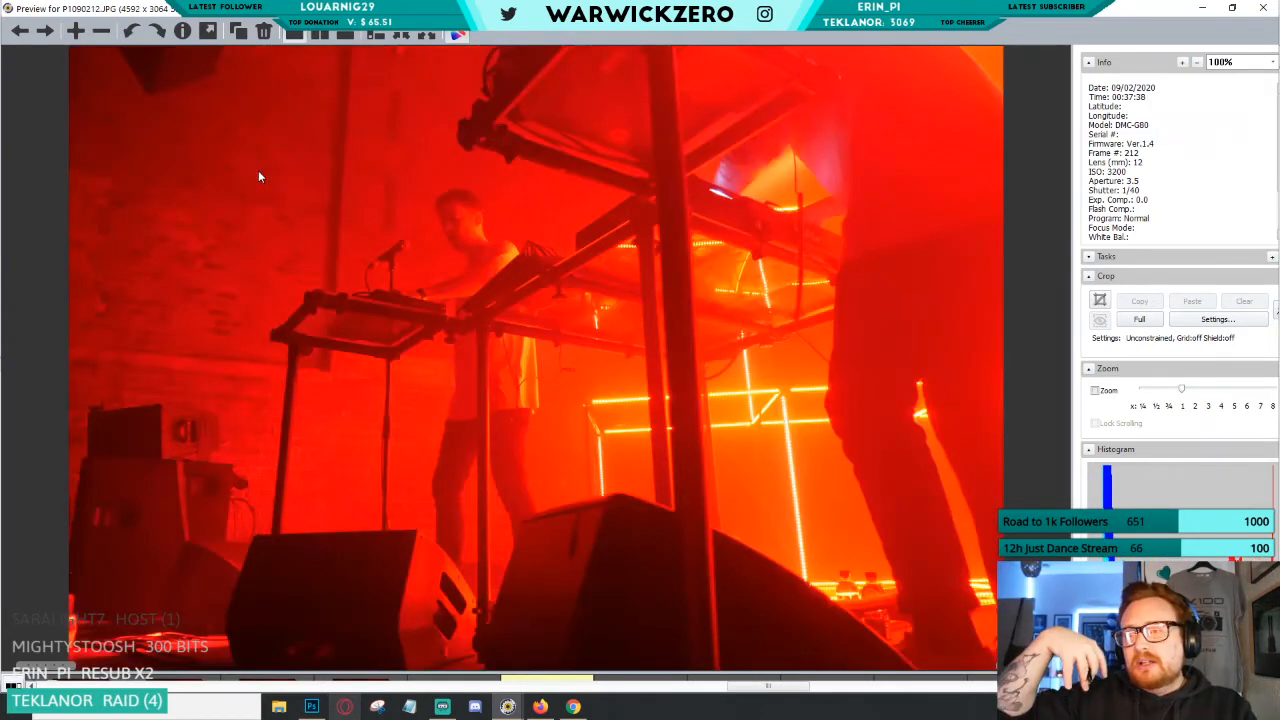
Look through the blue-lit stage and crowd photos up to P1090226.
key("Right")
key("Right")
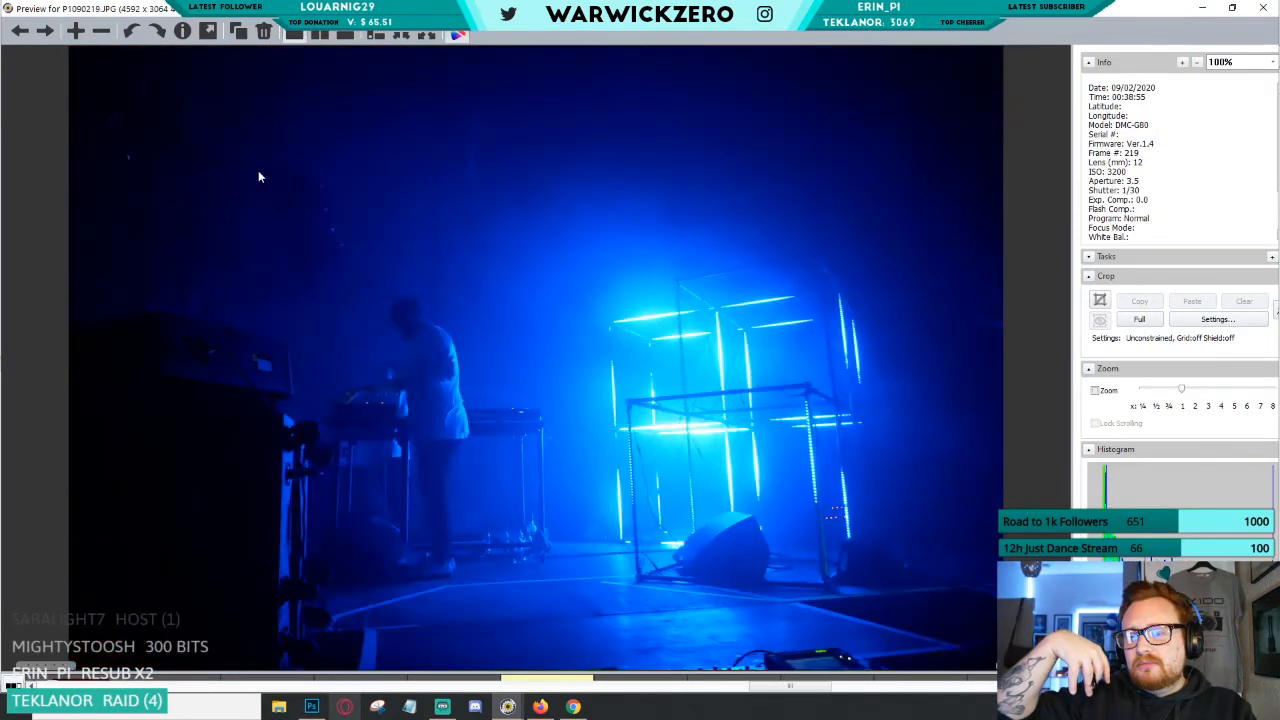
key("Right")
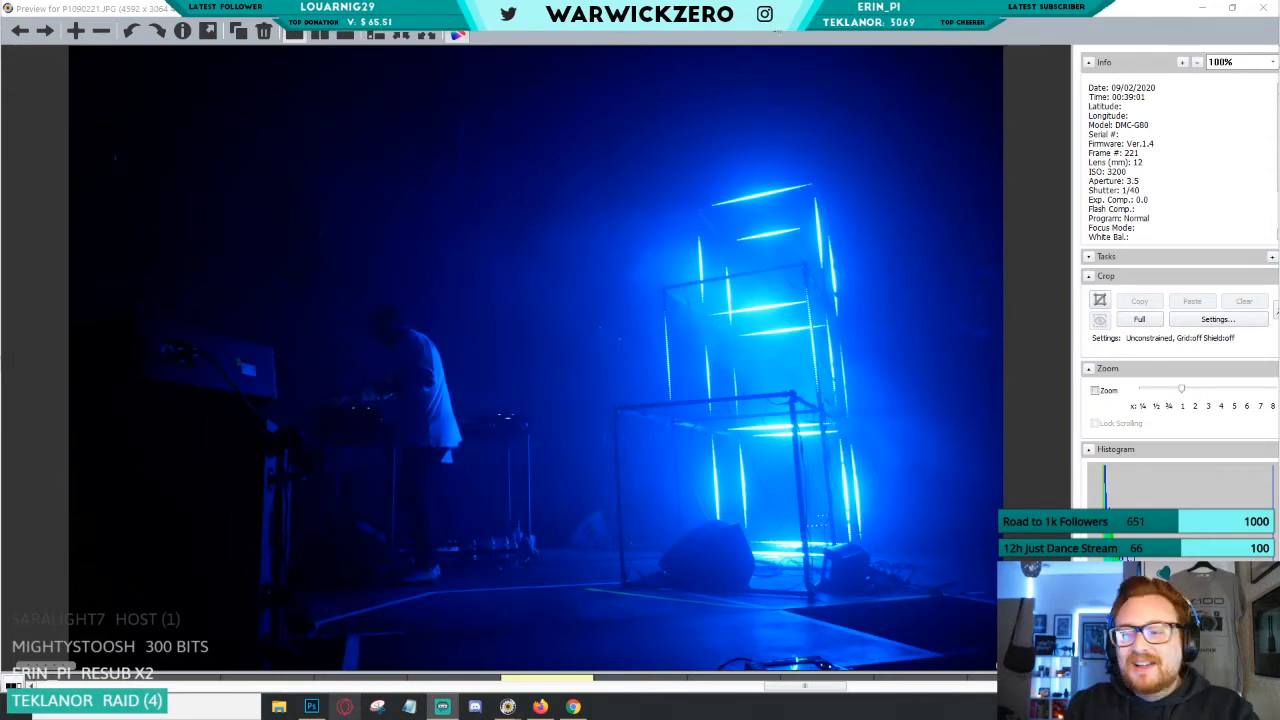
key("Right")
key("Right")
key("Right")
key("Right")
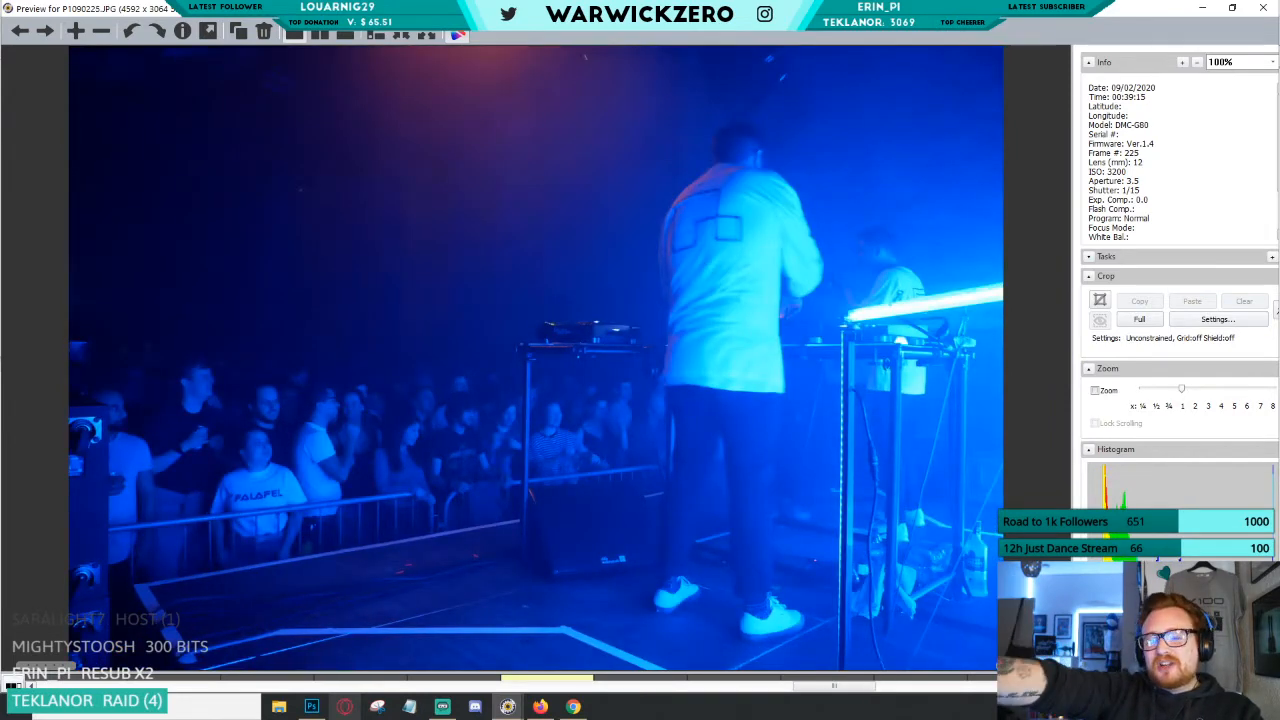
key("Right")
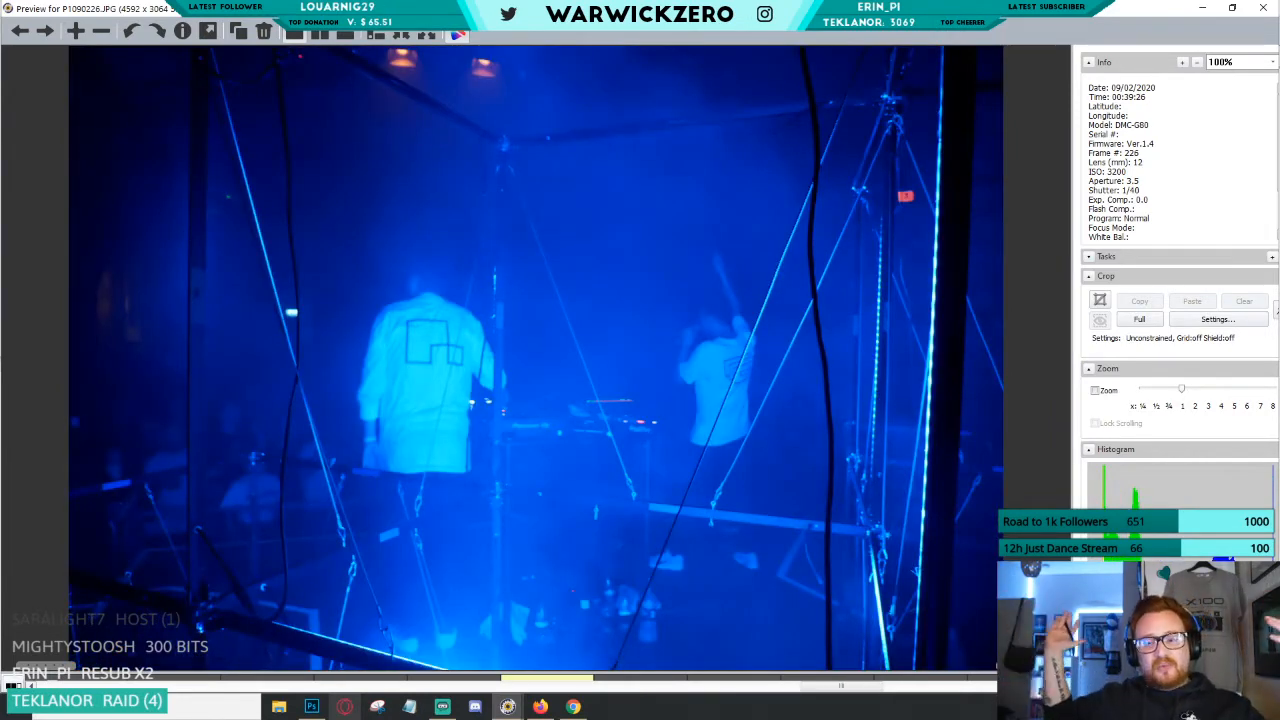
Review the shots taken from behind the light rig, from P1090227 on through P1090233.
key("Right")
key("Right")
key("Right")
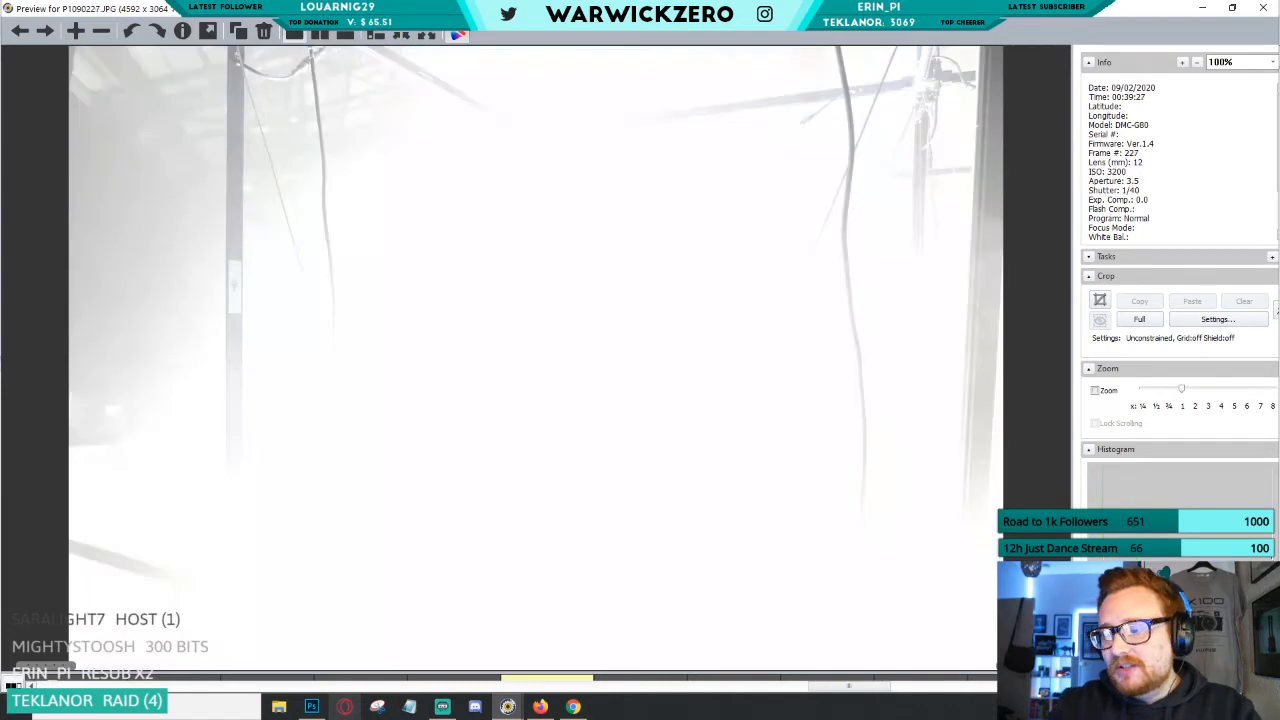
key("Right")
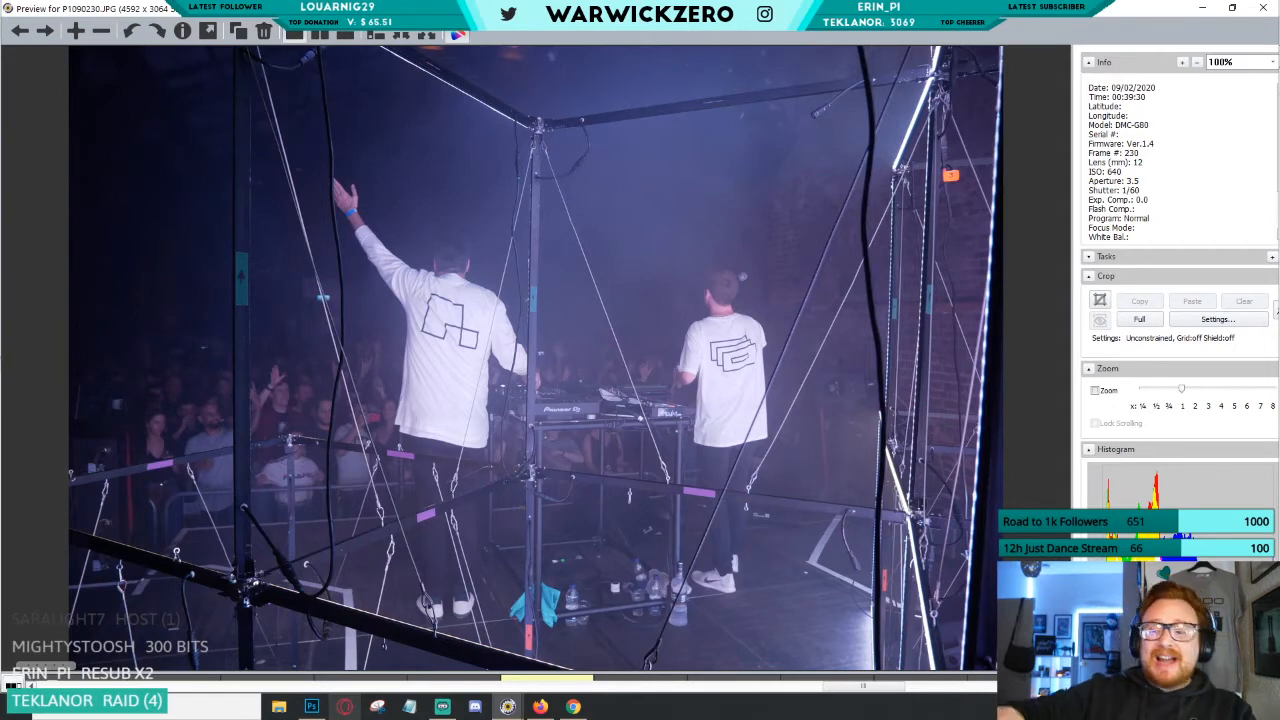
key("Right")
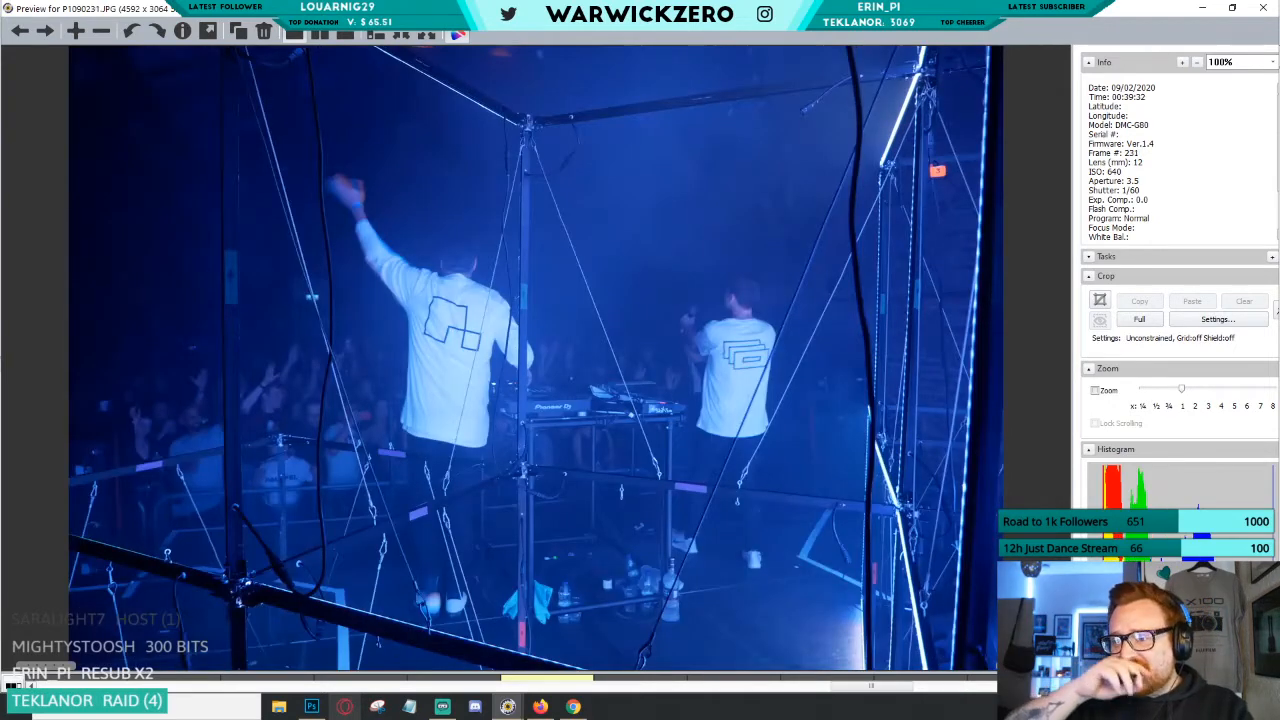
key("Right")
key("Right")
key("Right")
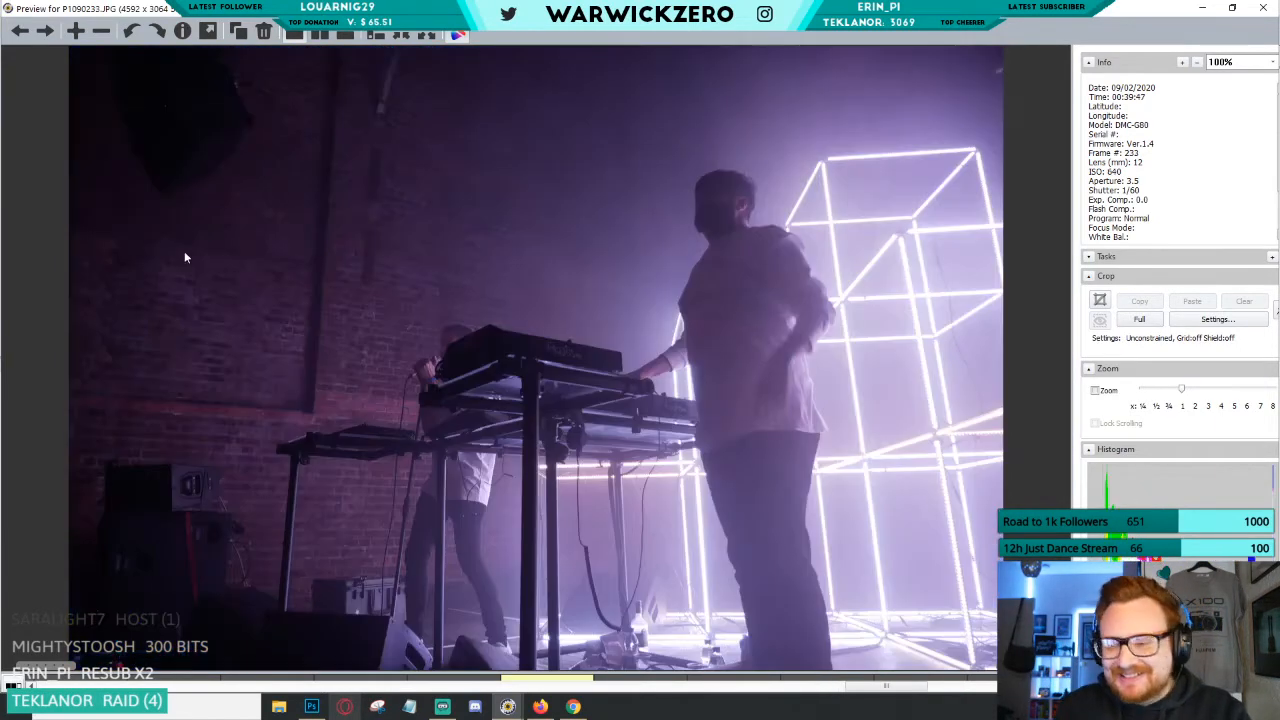
Examine the side-on photos of the performers at their decks, up to P1090245.
key("Right")
key("Right")
key("Right")
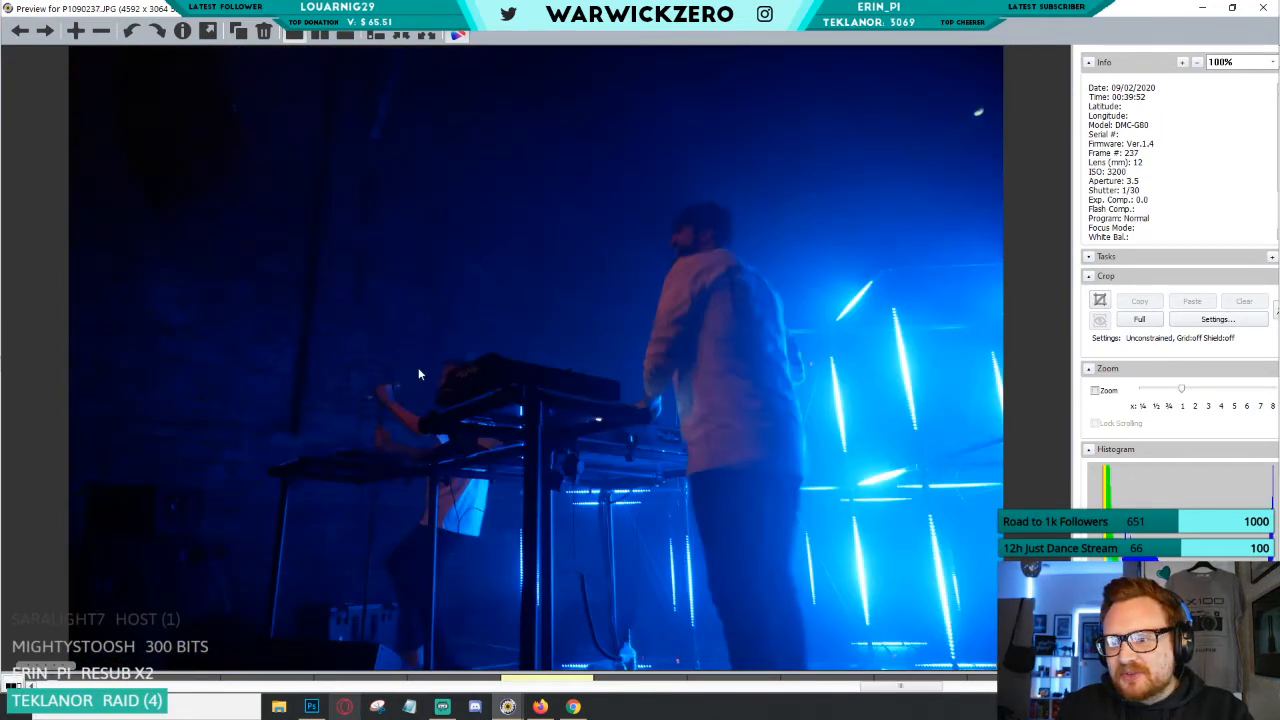
key("Right")
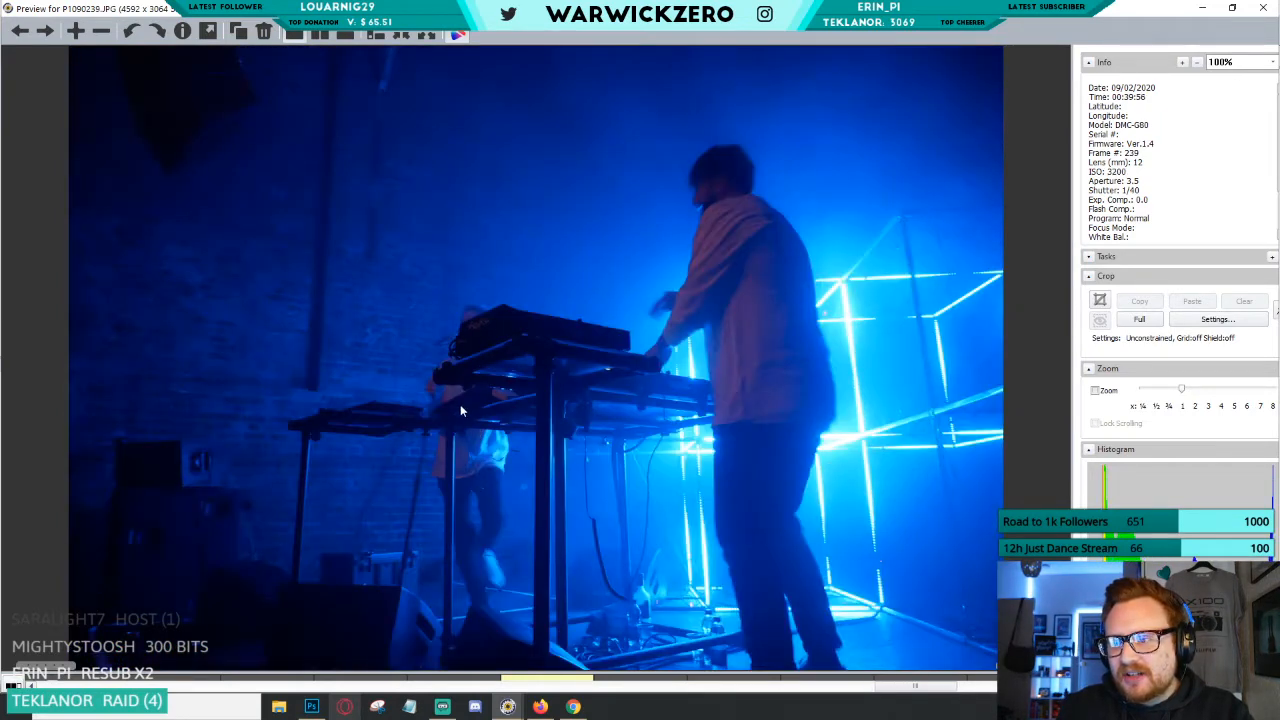
key("Right")
key("Right")
key("Right")
key("Right")
key("Right")
key("Right")
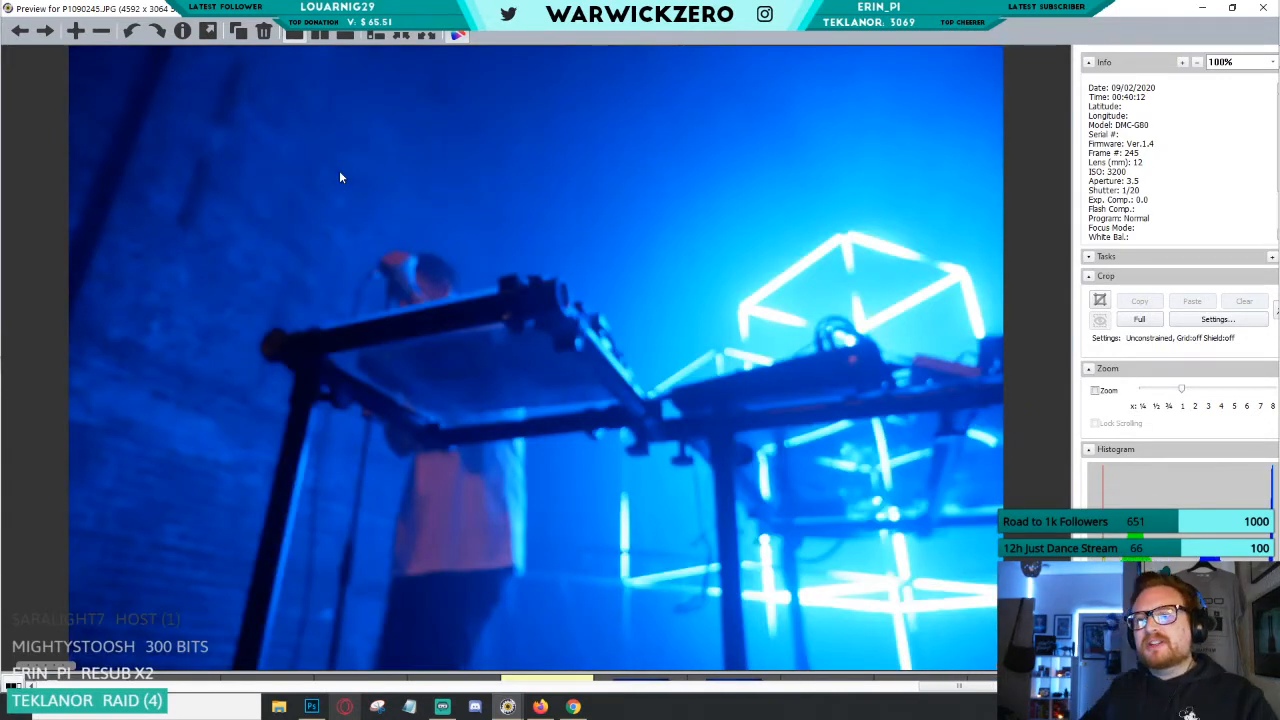
Review the photos of the singer with the light cubes, from P1090245 through P1090262.
key("Right")
key("Right")
key("Right")
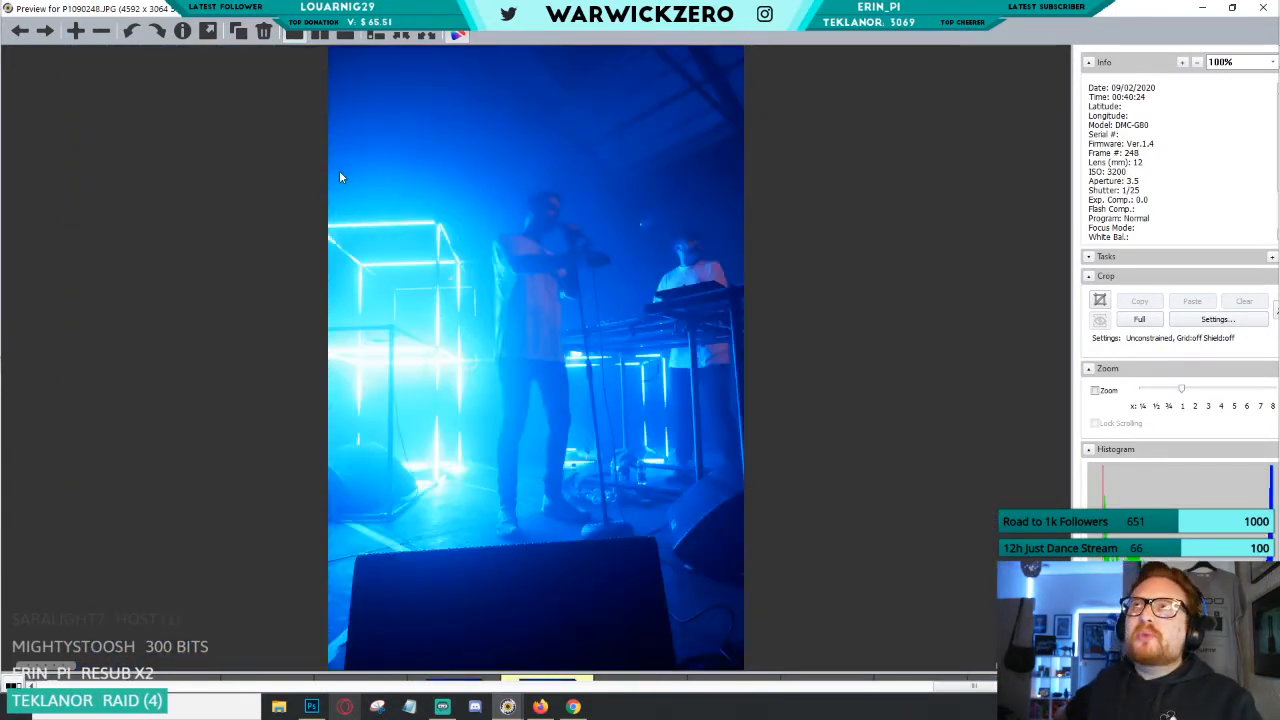
key("Right")
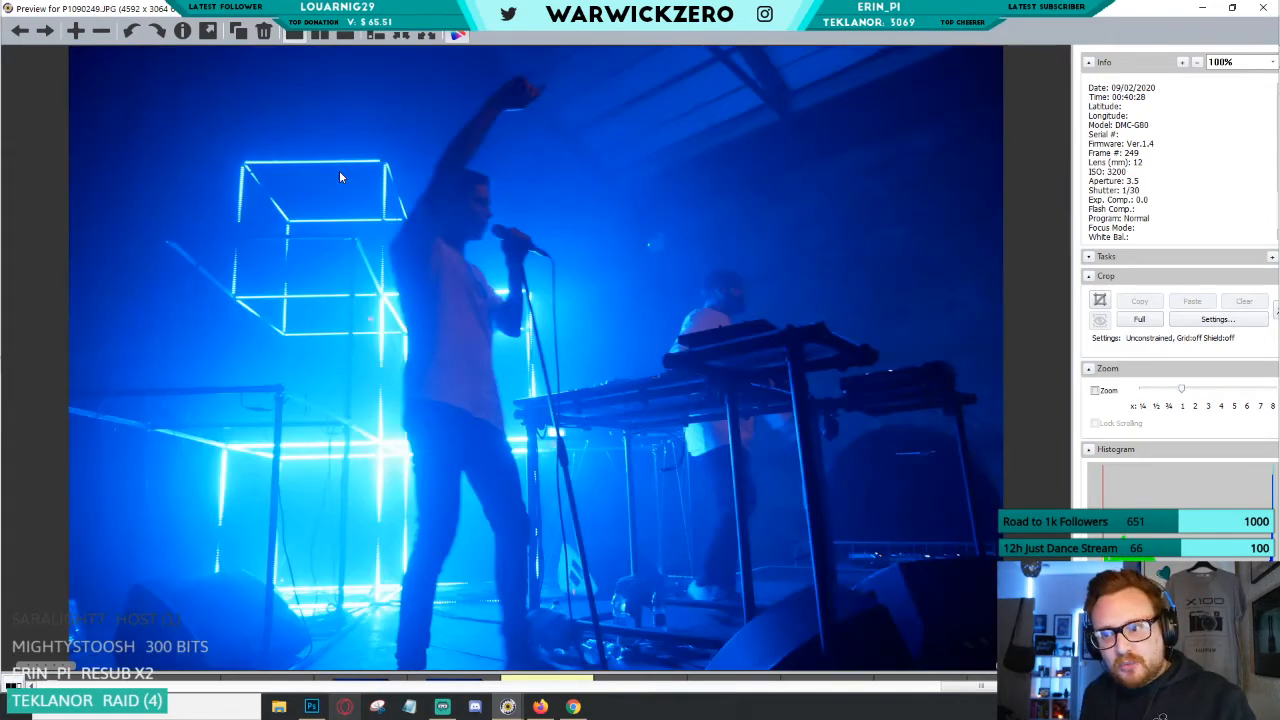
key("Right")
key("Right")
key("Right")
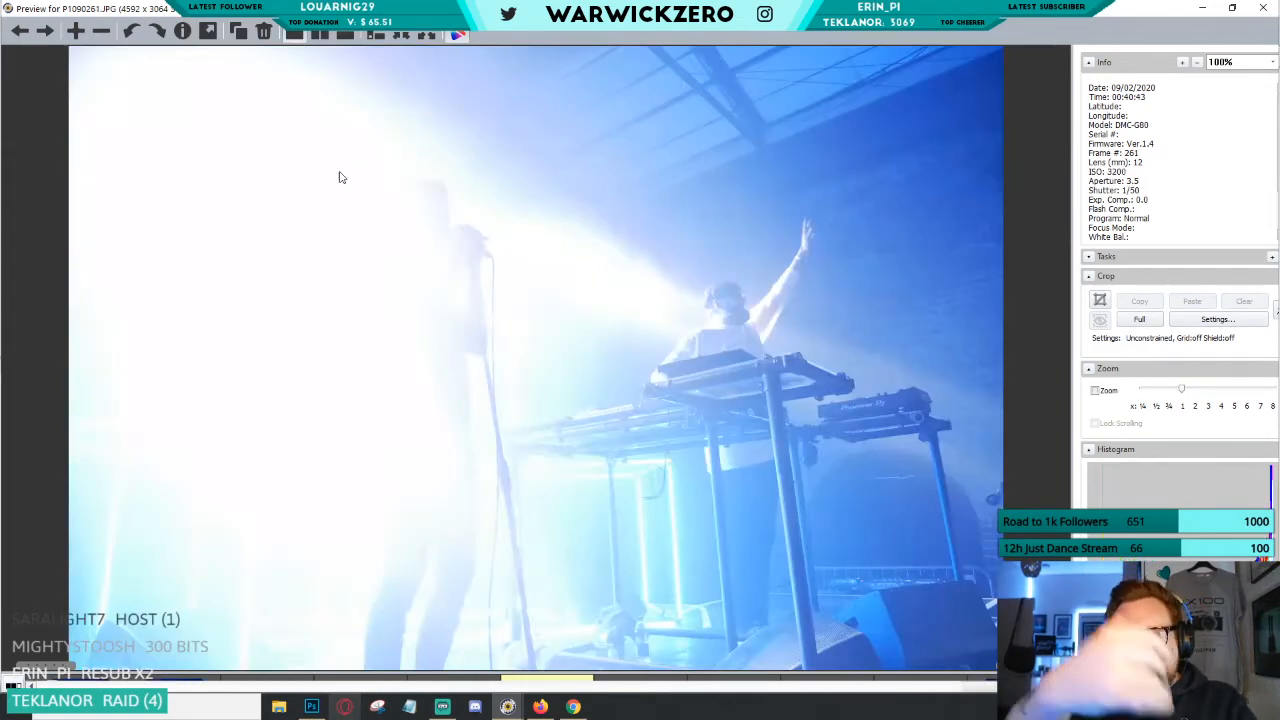
key("Right")
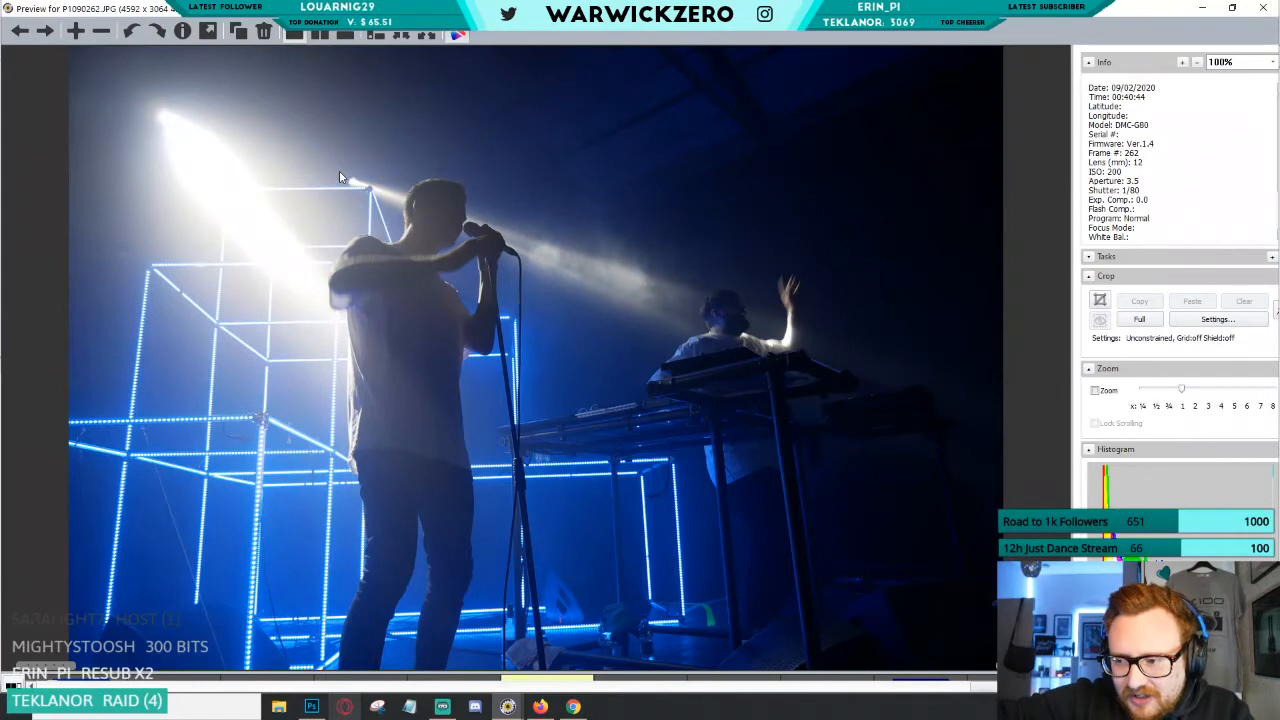
Look through the remaining unedited photos to the last frame, P1090270.
key("Right")
key("Right")
key("Right")
key("Right")
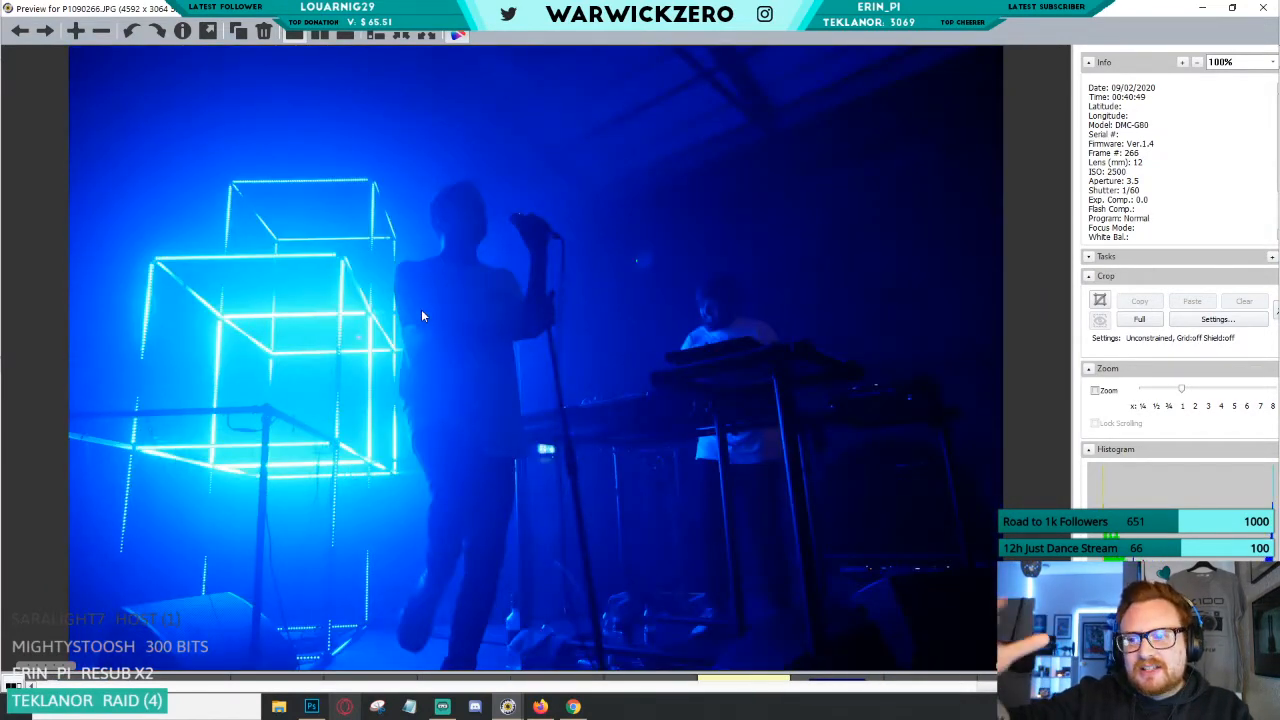
key("Right")
key("Right")
key("Right")
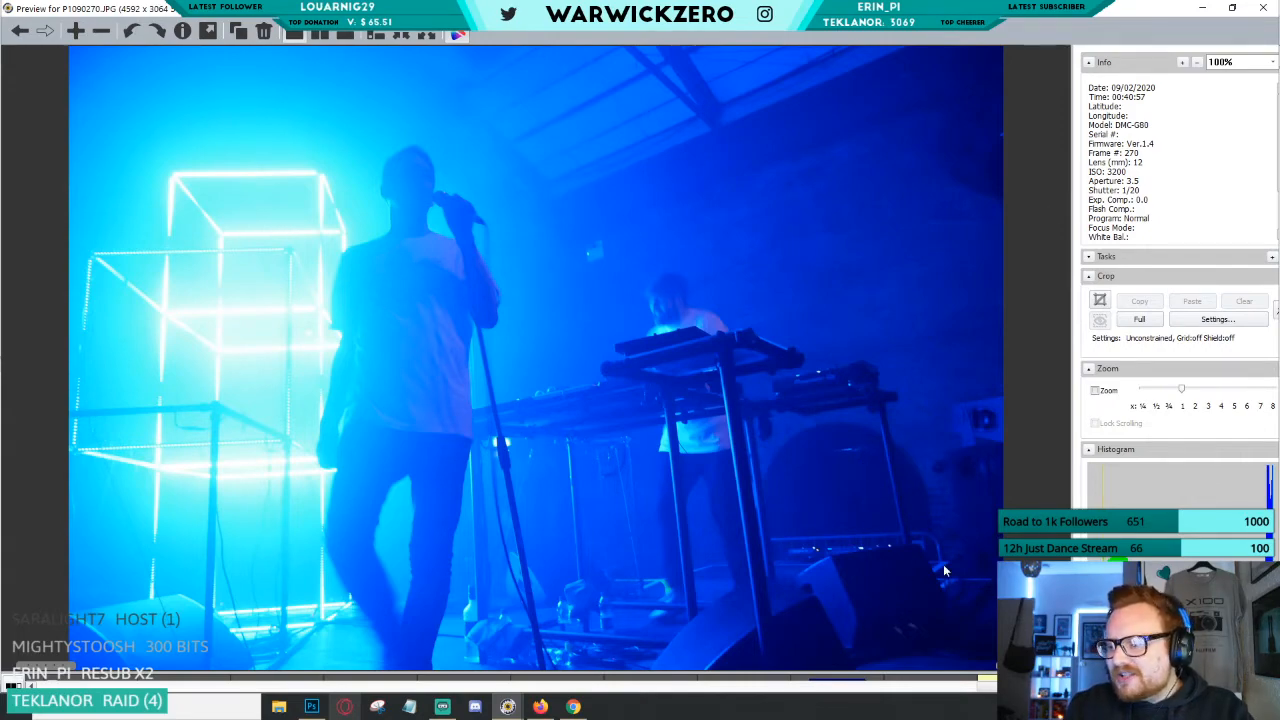
Close the preview and open the first edited DIGITALISM photo, number 01, from the start of the contact sheet.
key("Escape")
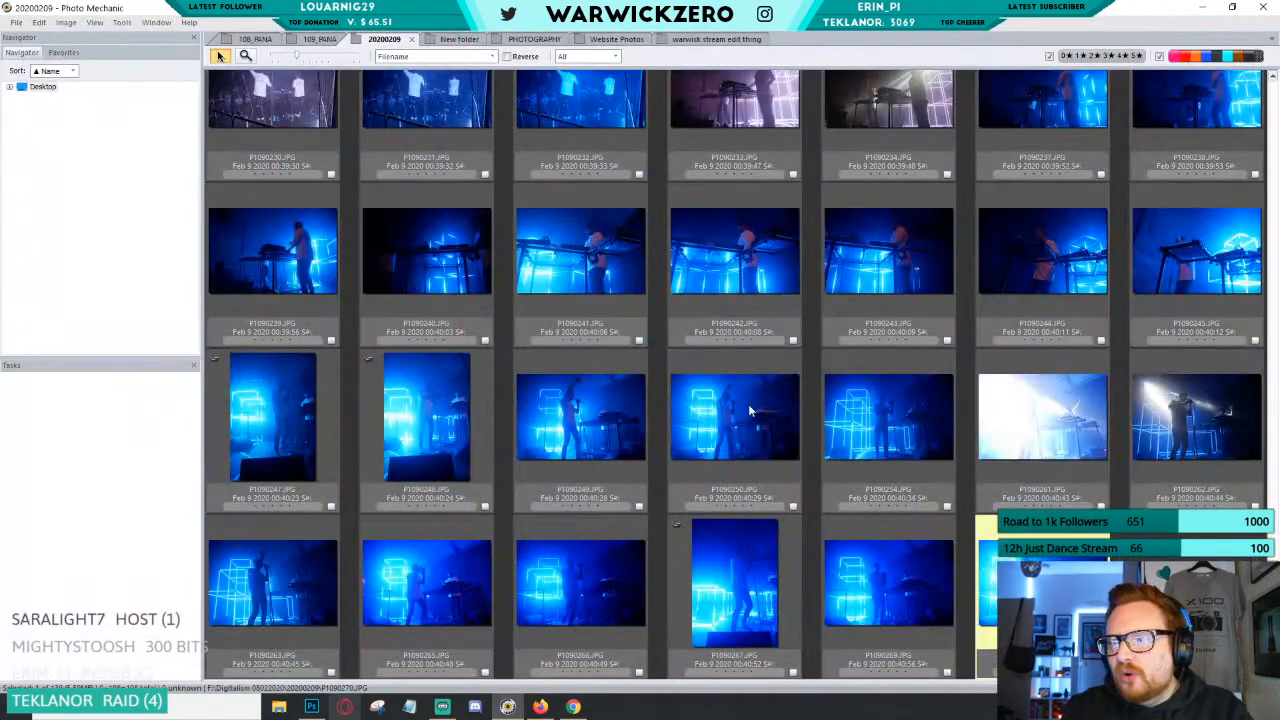
left_click(1217, 57)
left_click_drag(1273, 605, 1279, 98)
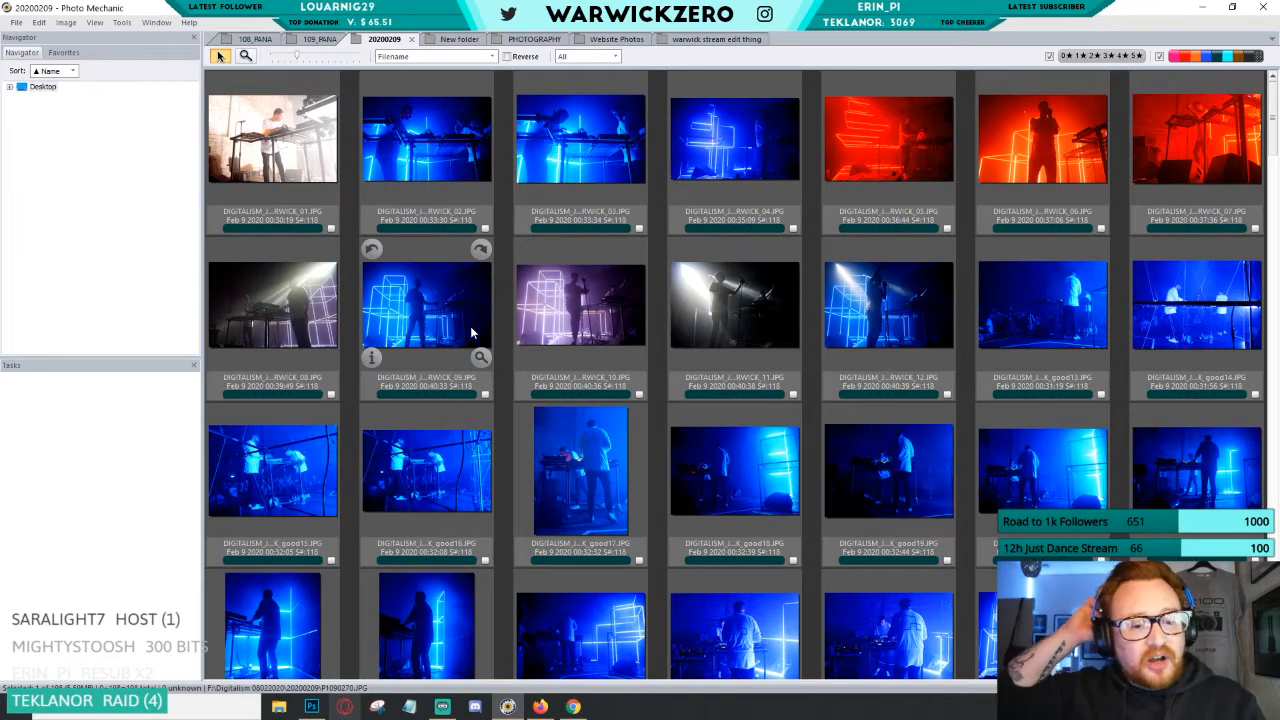
left_click(284, 134)
double_click(287, 140)
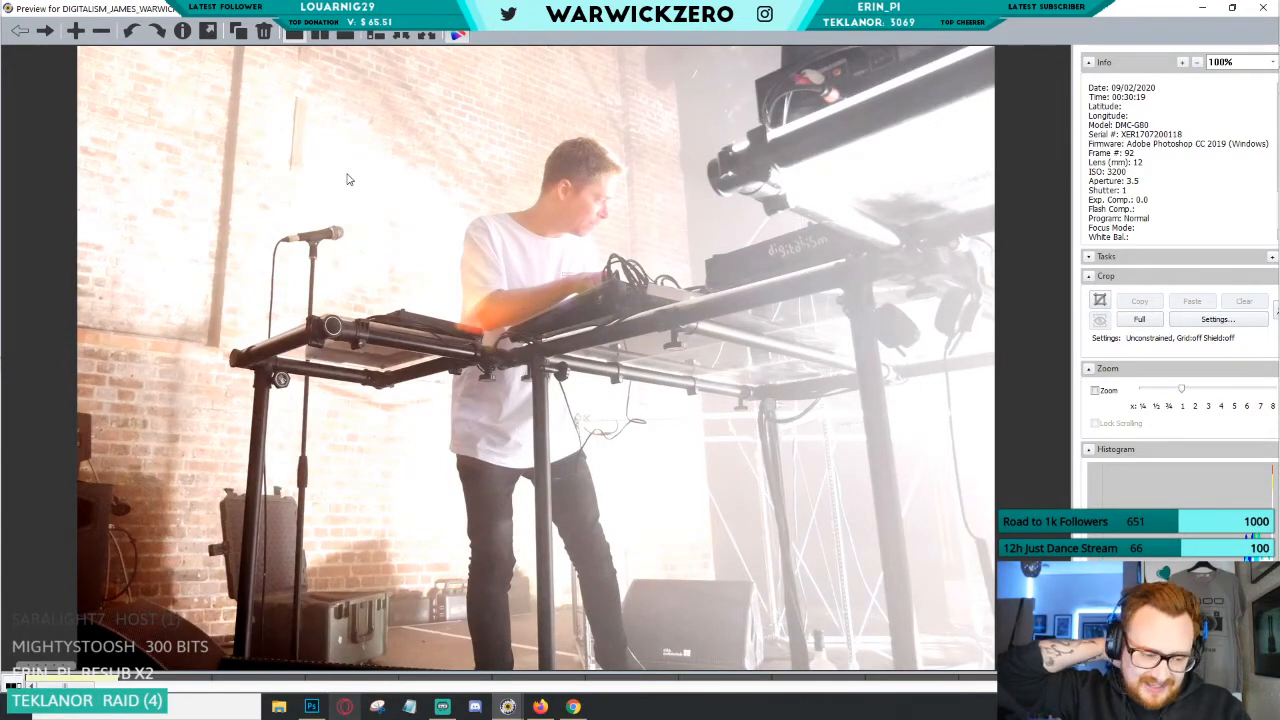
Review the edited DIGITALISM photos from number 02 through number 08.
key("Right")
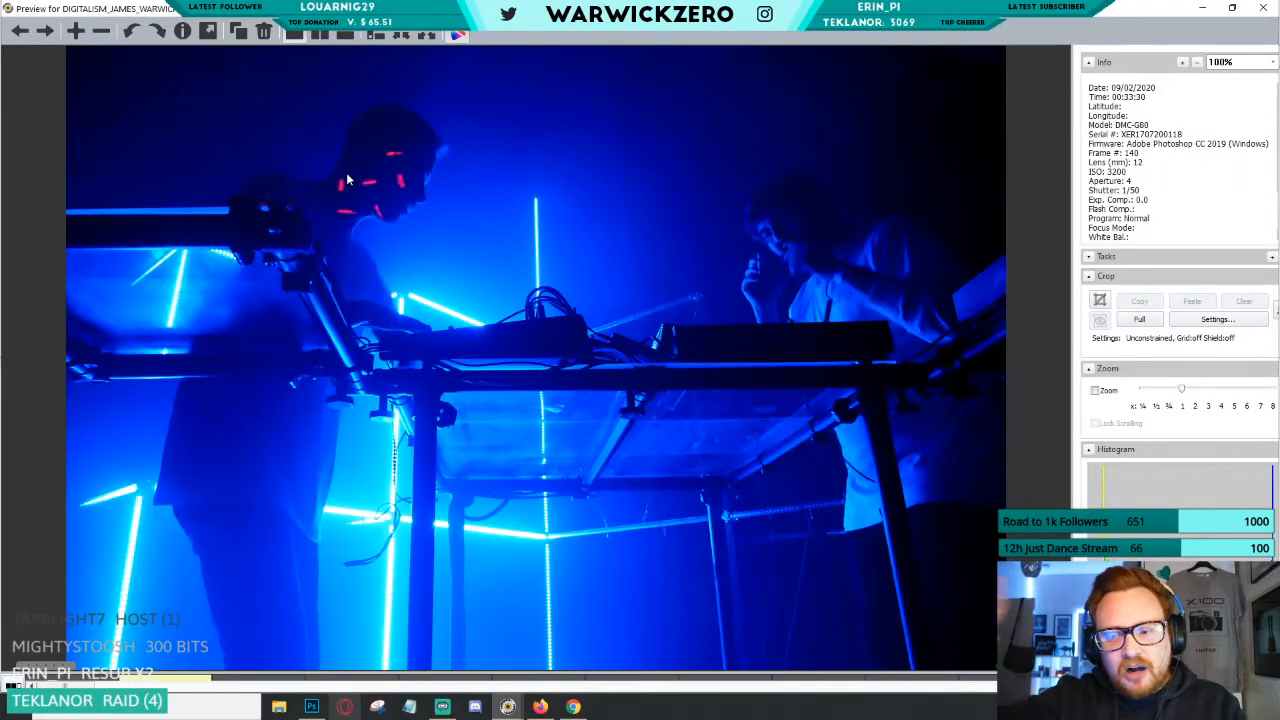
key("Right")
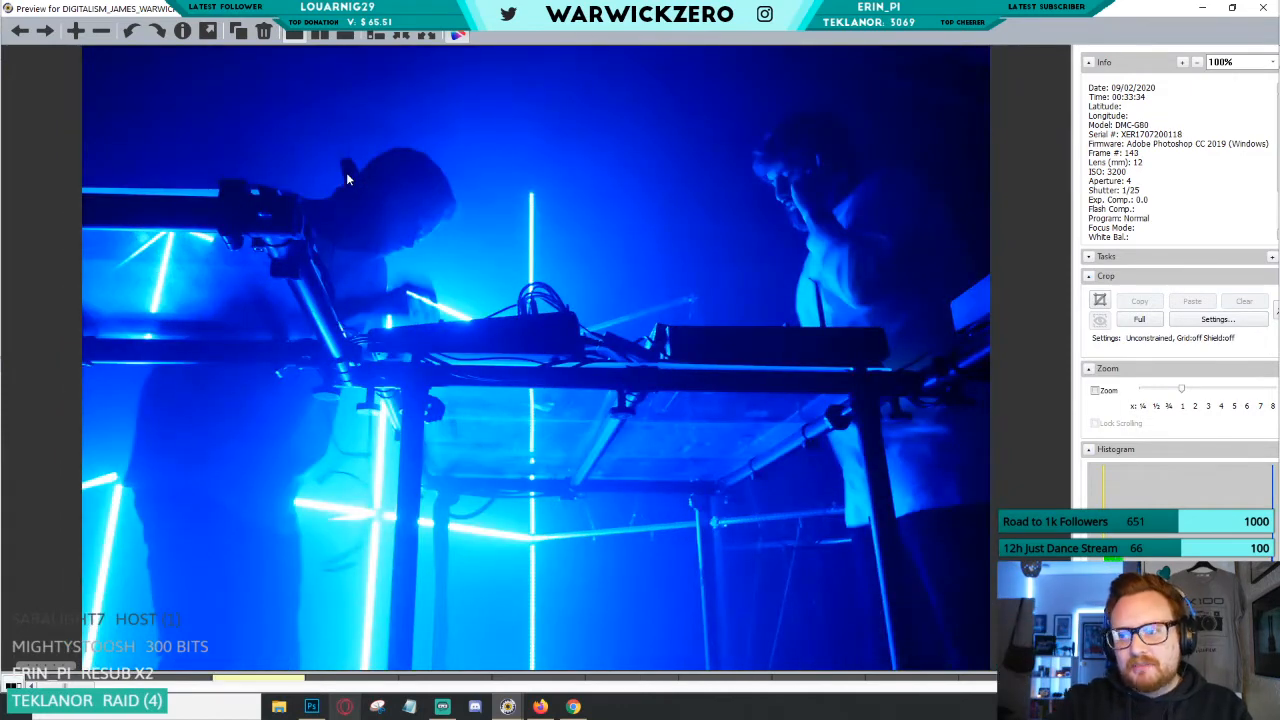
key("Right")
key("Right")
key("Right")
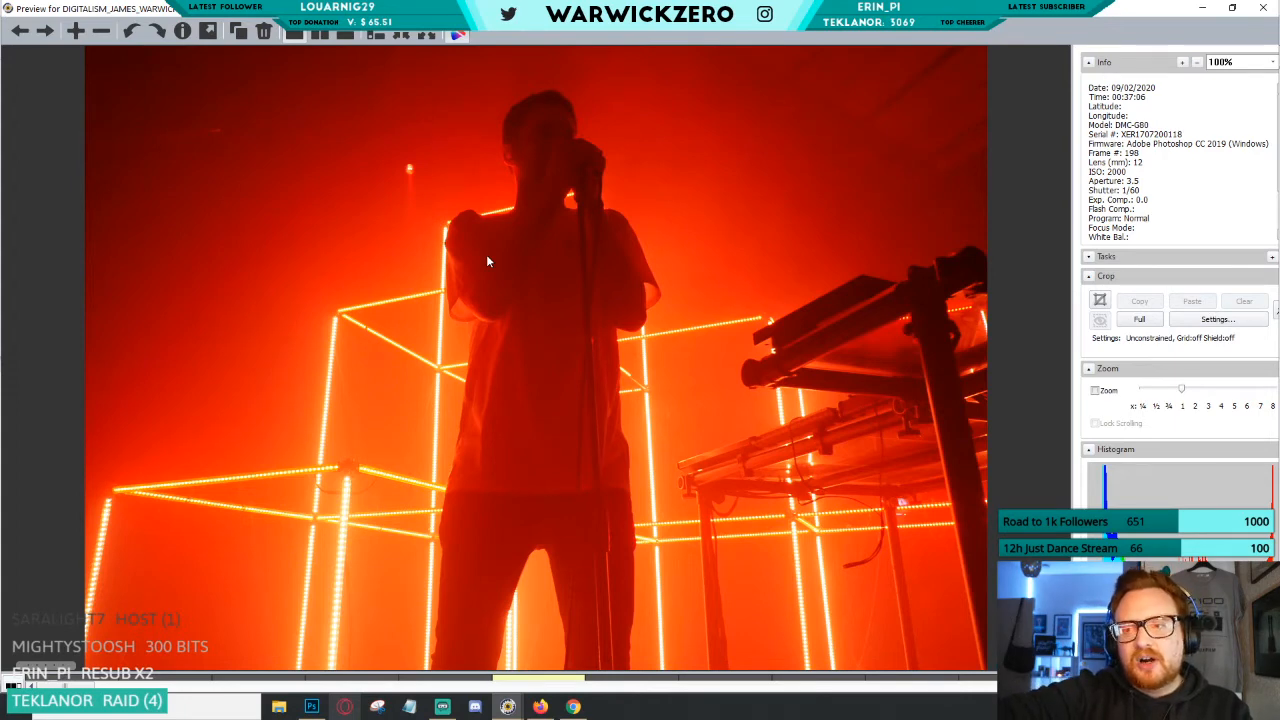
key("Right")
key("Right")
key("Right")
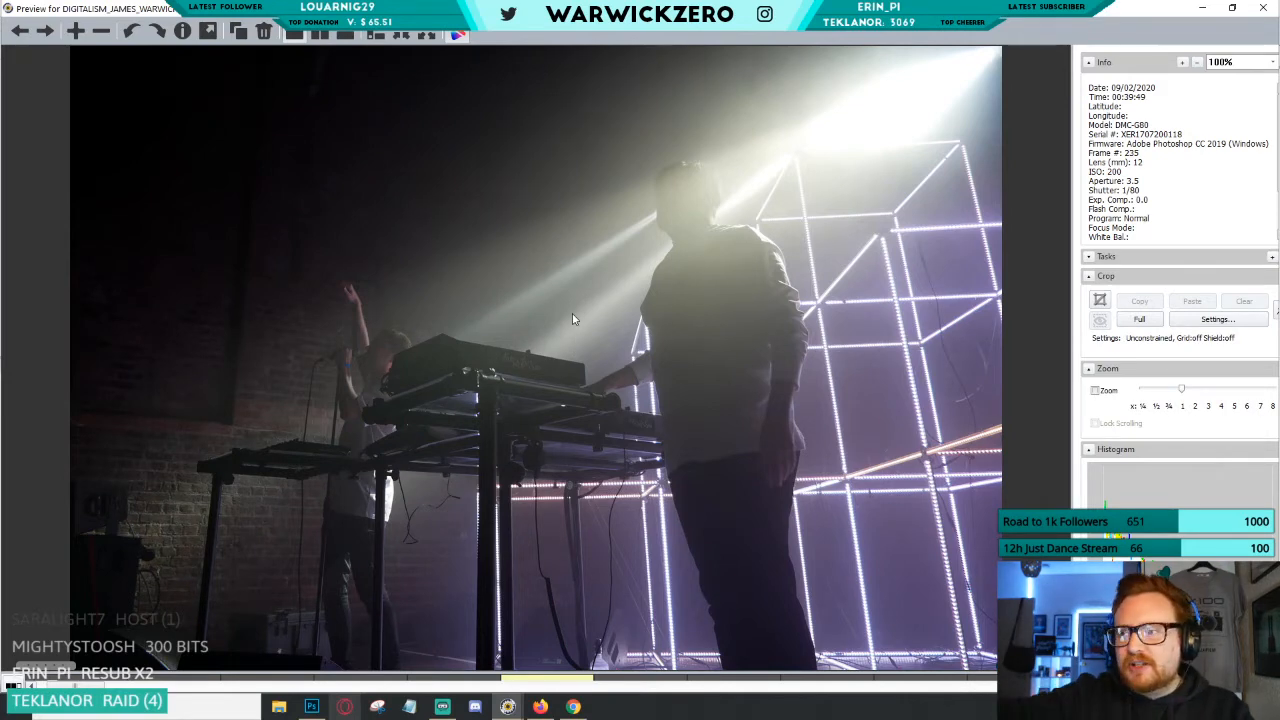
Examine the edited DIGITALISM photos from number 09 through the portrait shot good17.
key("Right")
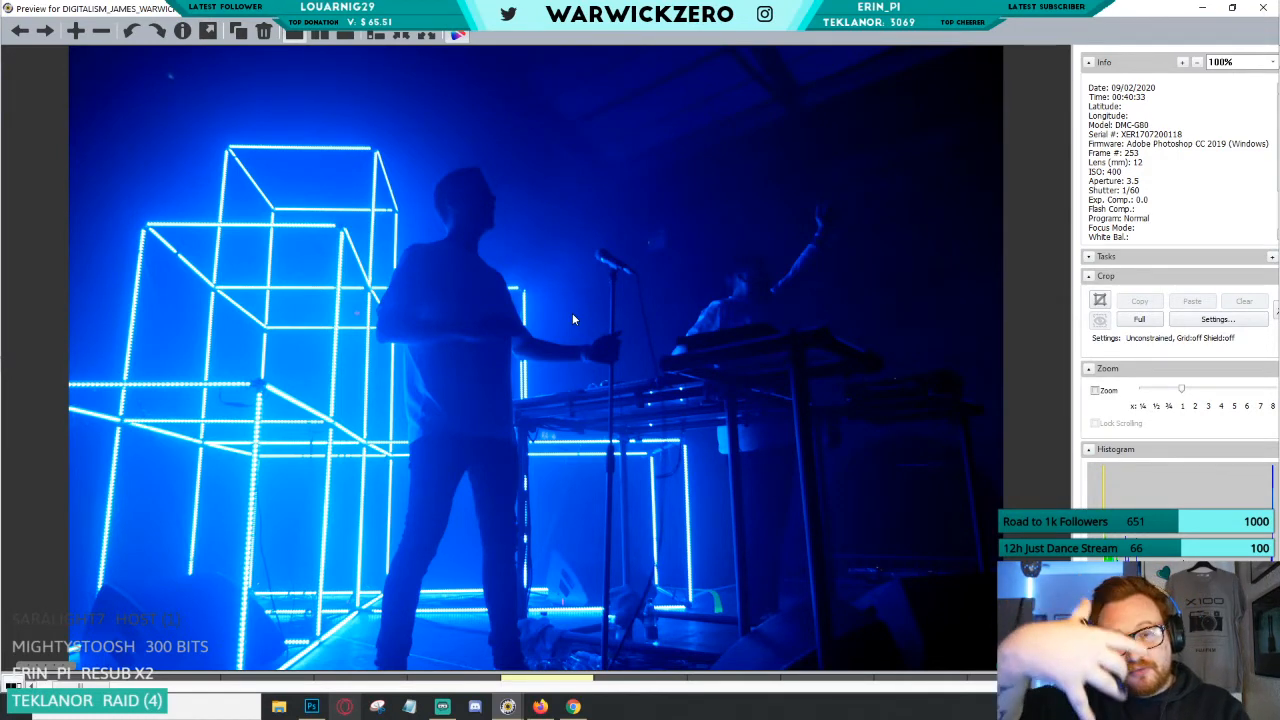
key("Right")
key("Right")
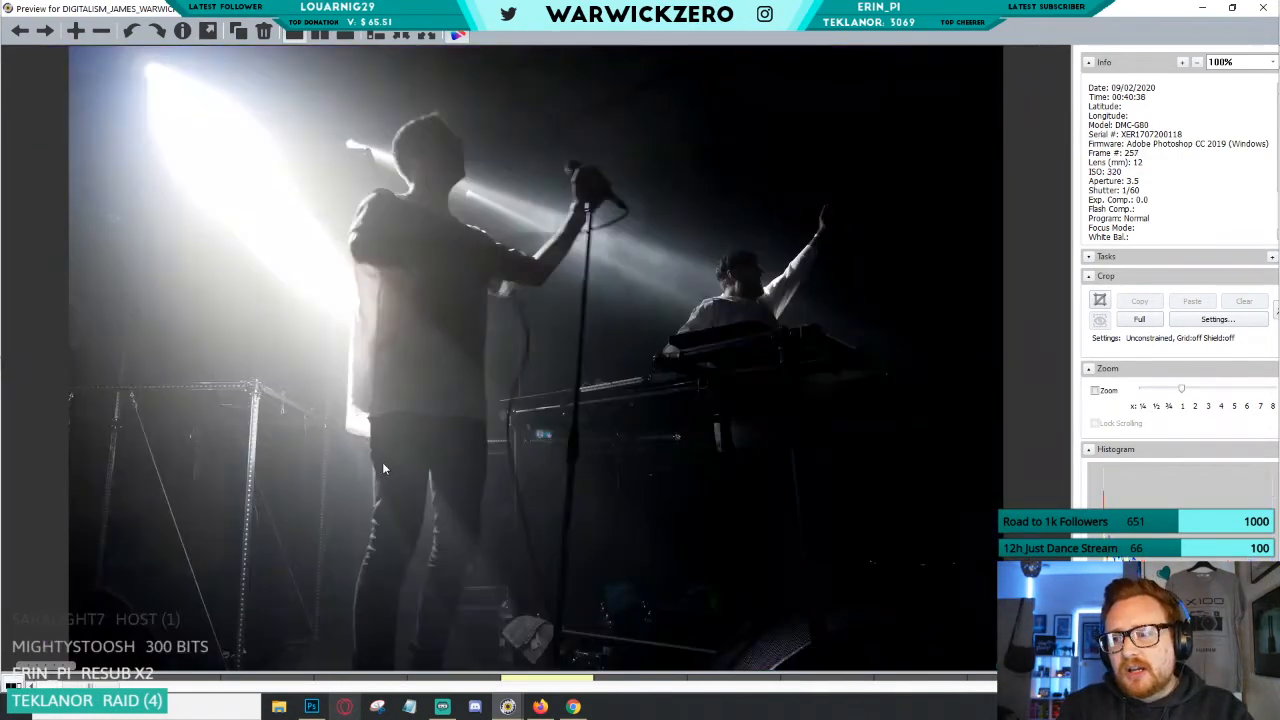
key("Right")
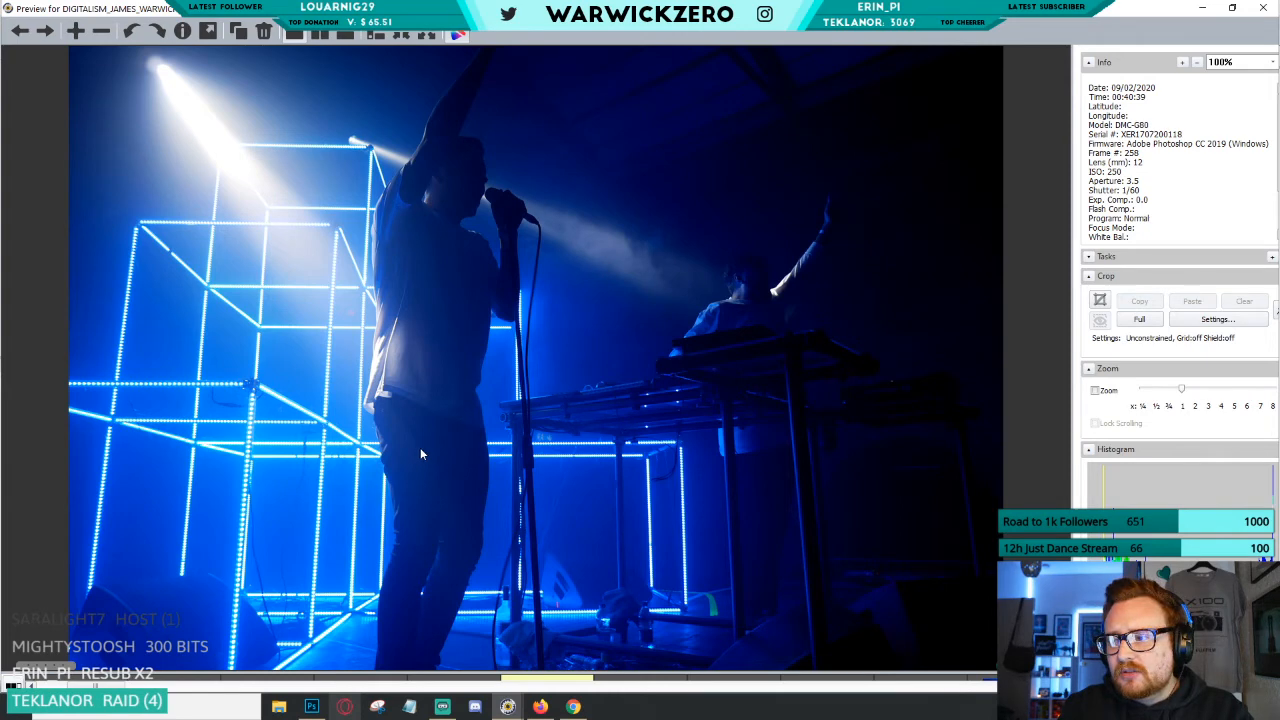
key("Right")
key("Right")
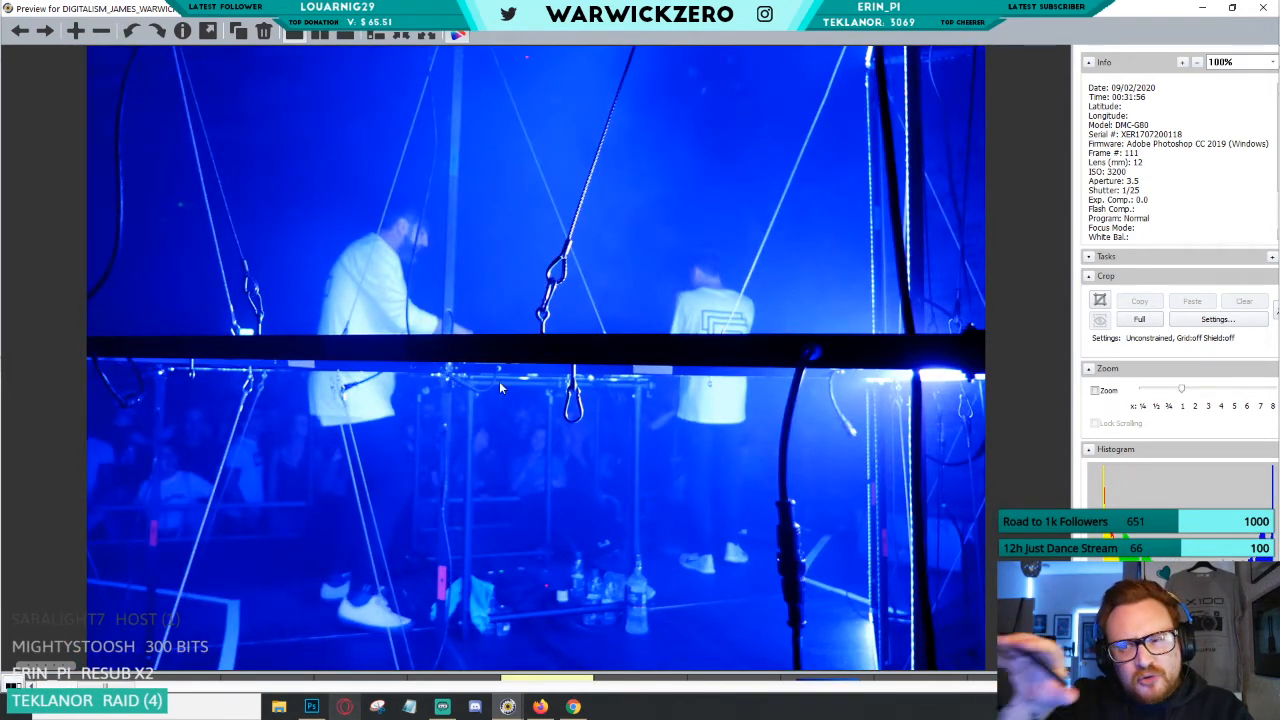
key("Right")
key("Right")
key("Right")
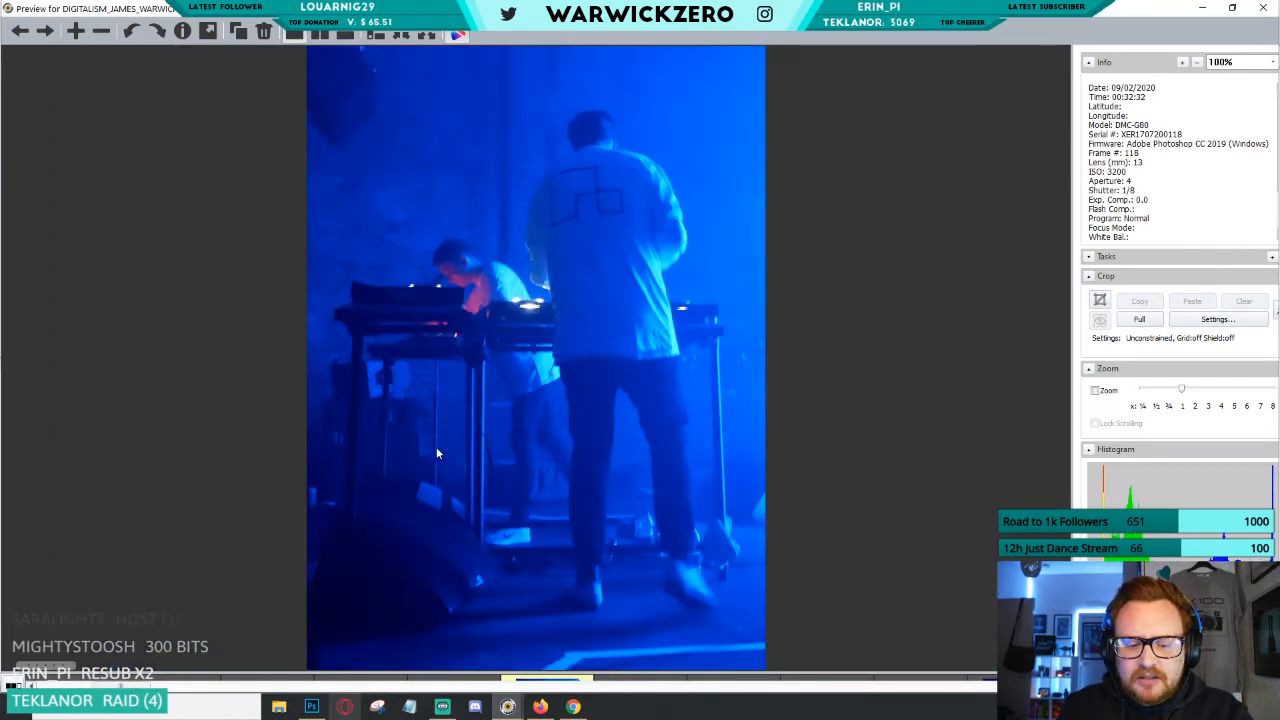
Review the edited DIGITALISM photos from good18 through good26, and close the preview.
key("Right")
key("Right")
key("Right")
key("Right")
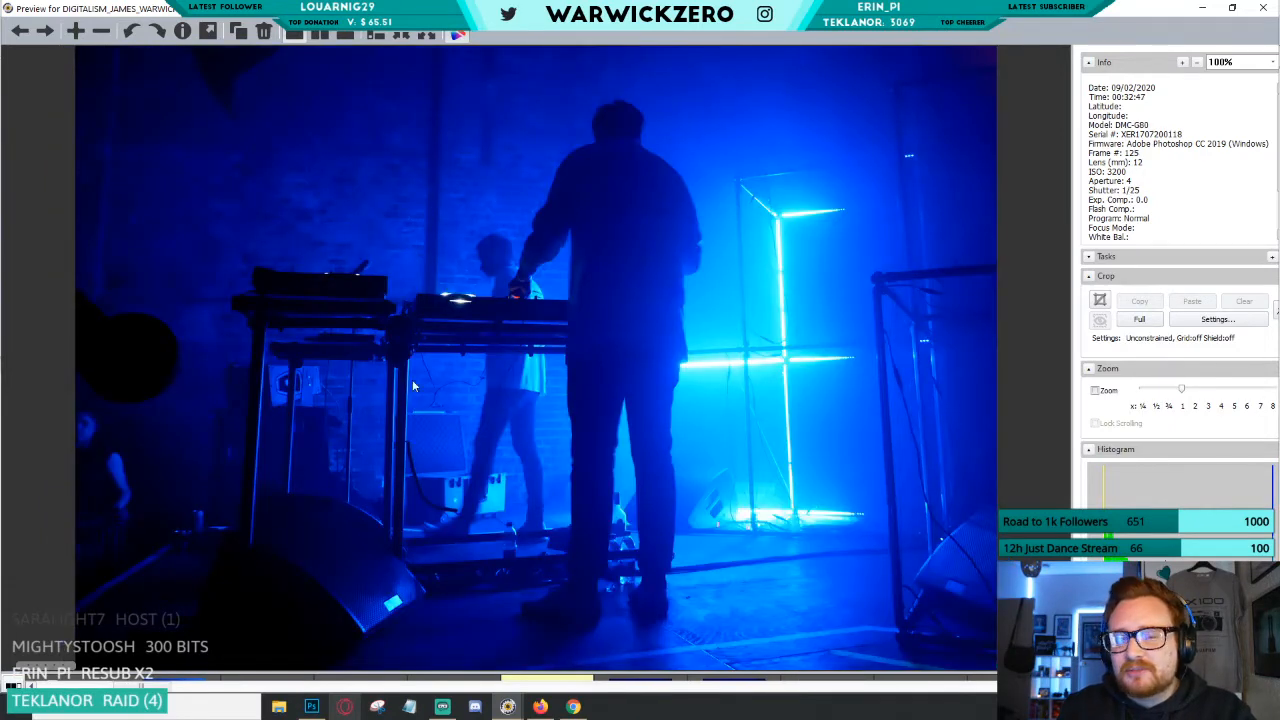
key("Right")
key("Right")
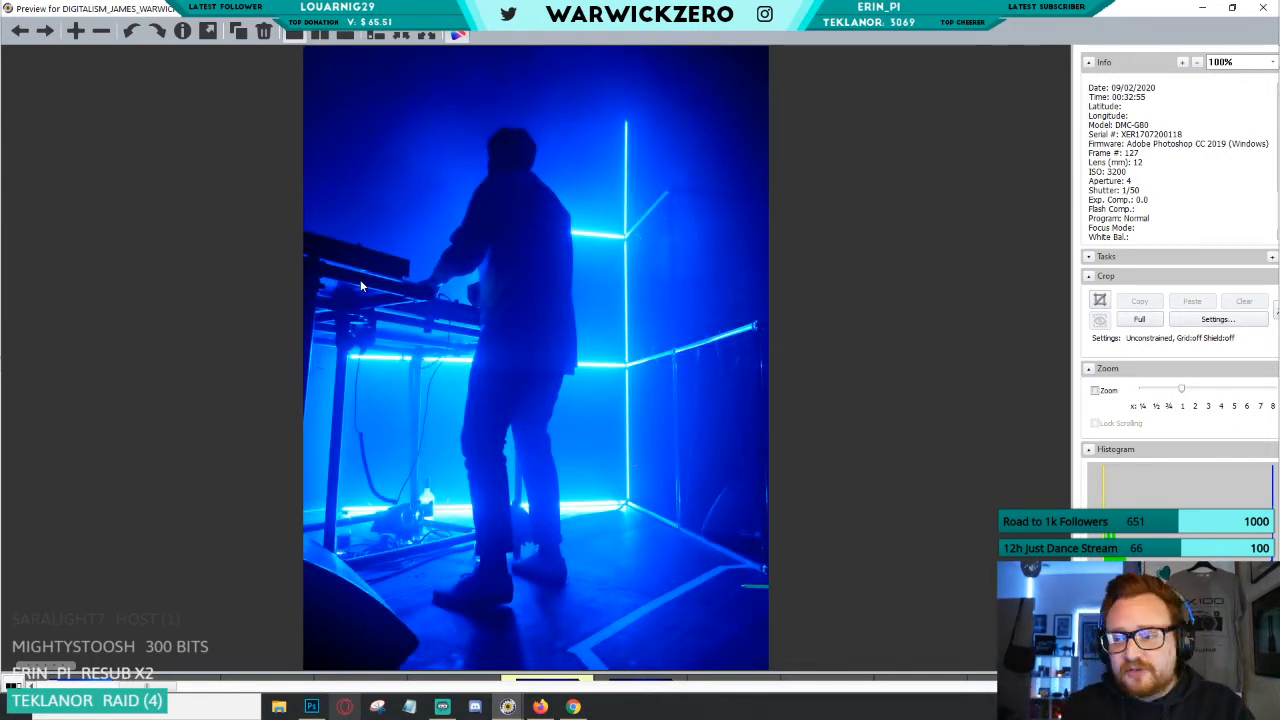
key("Right")
key("Right")
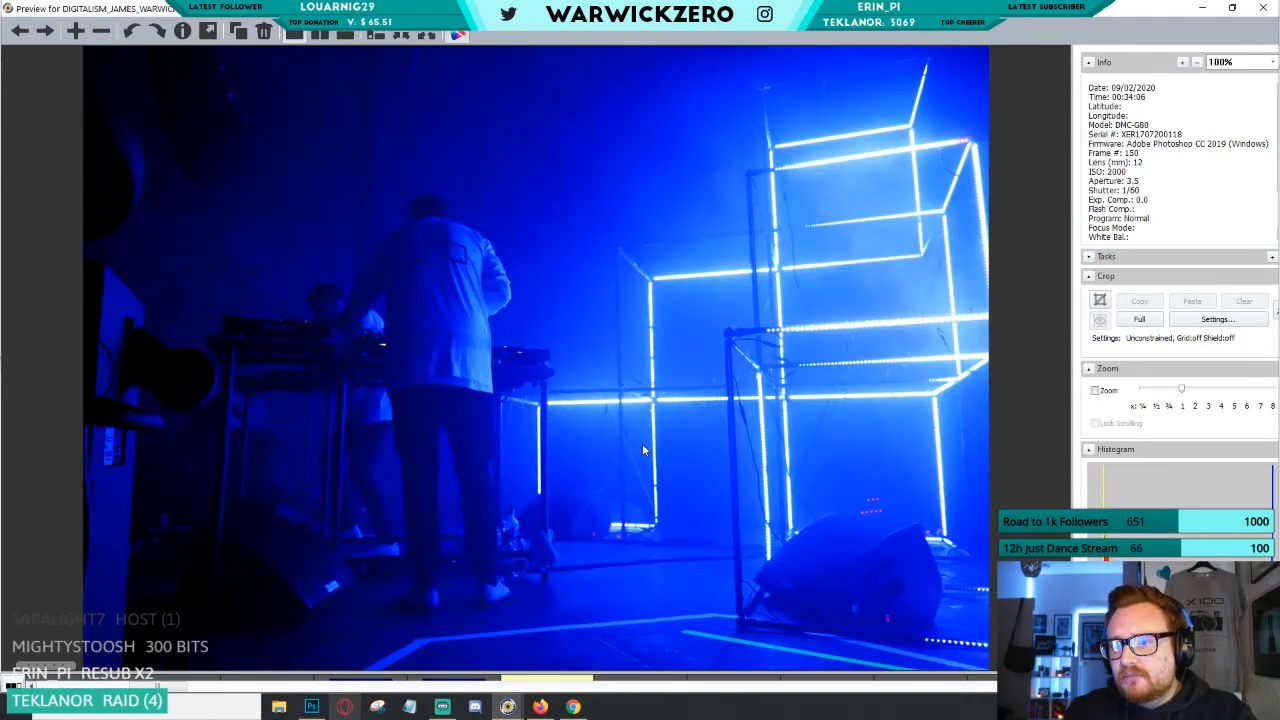
key("Right")
key("Right")
key("Escape")
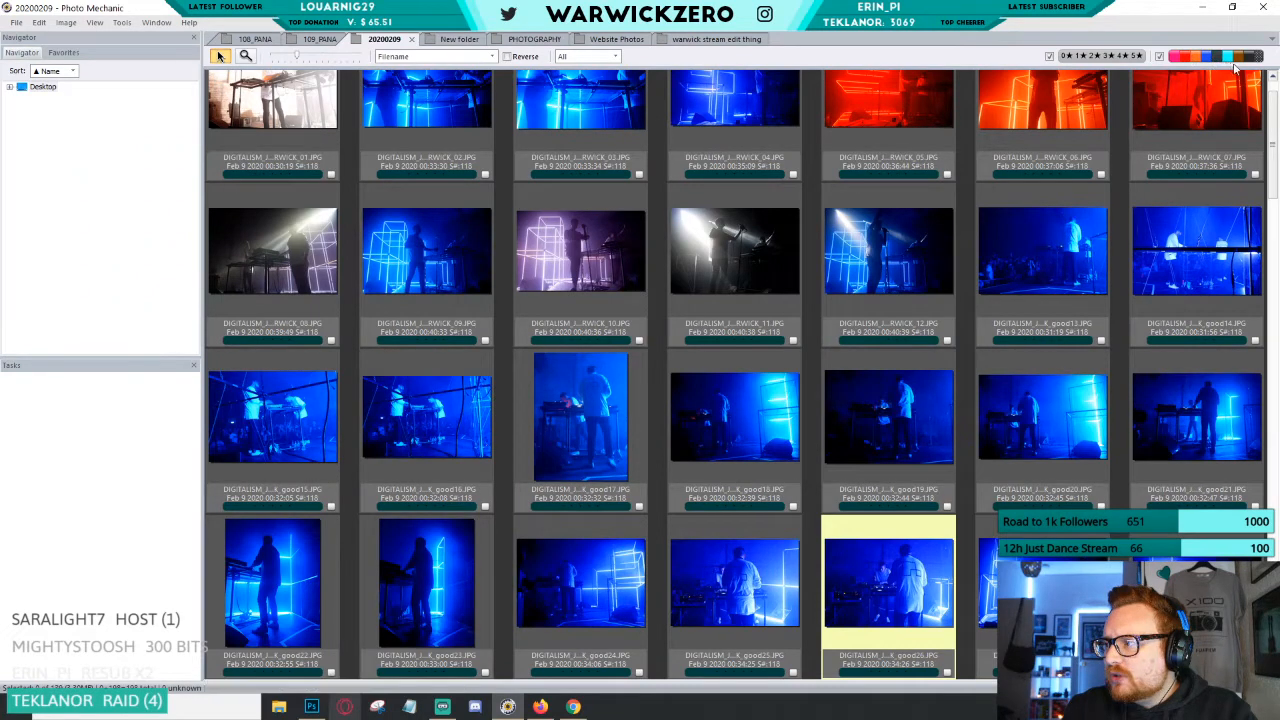
Filter the 20200209 contact sheet to the pink-labelled photos and compare P1090151 with P1090152 in the preview.
left_click(1236, 60)
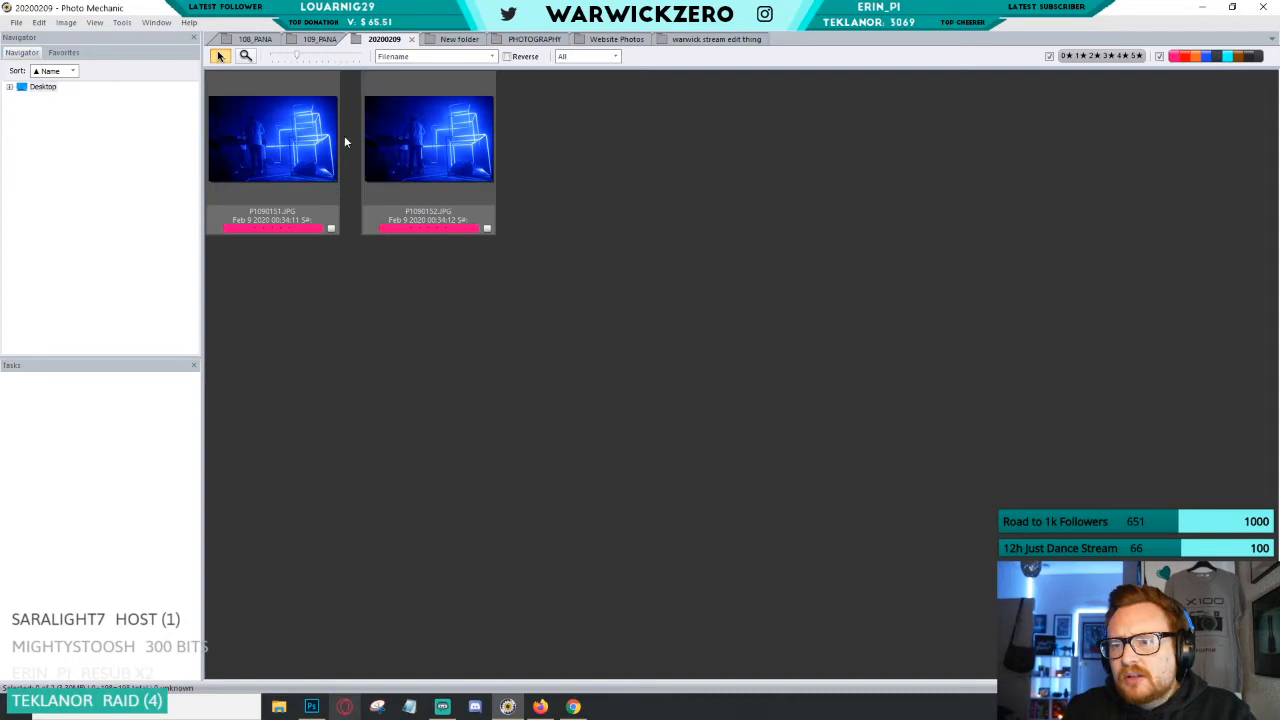
double_click(285, 150)
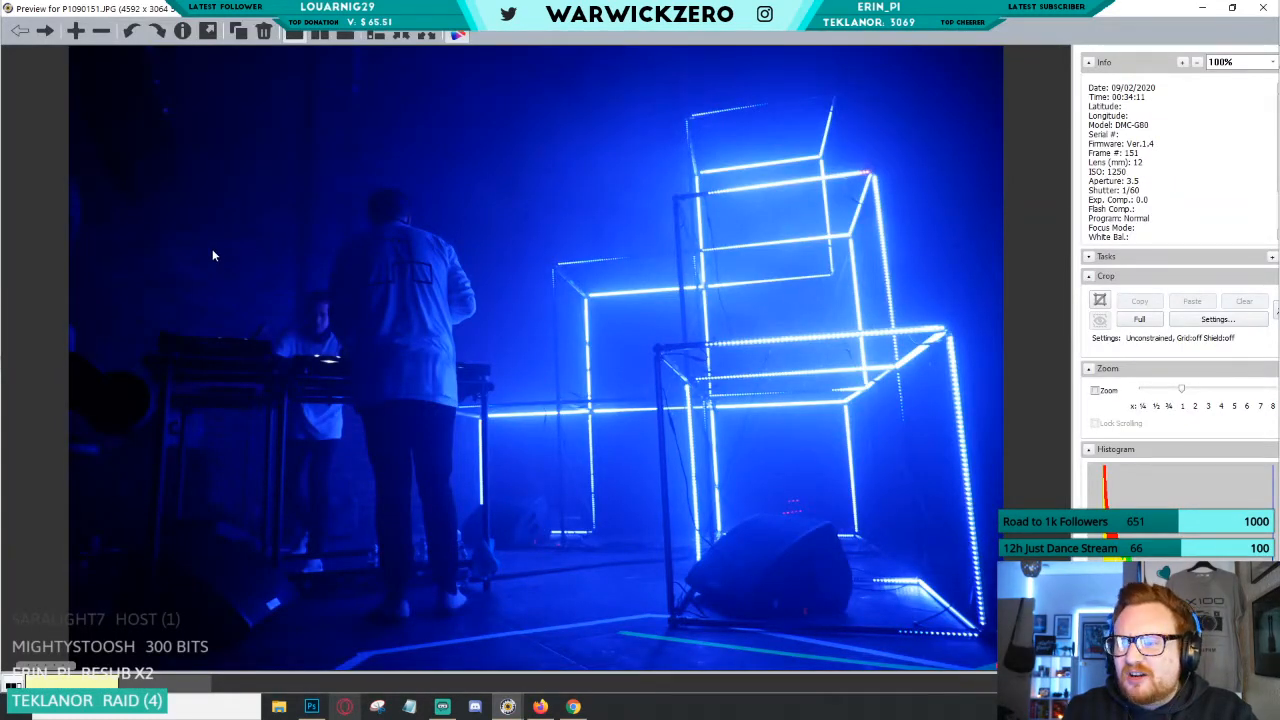
key("Right")
key("Left")
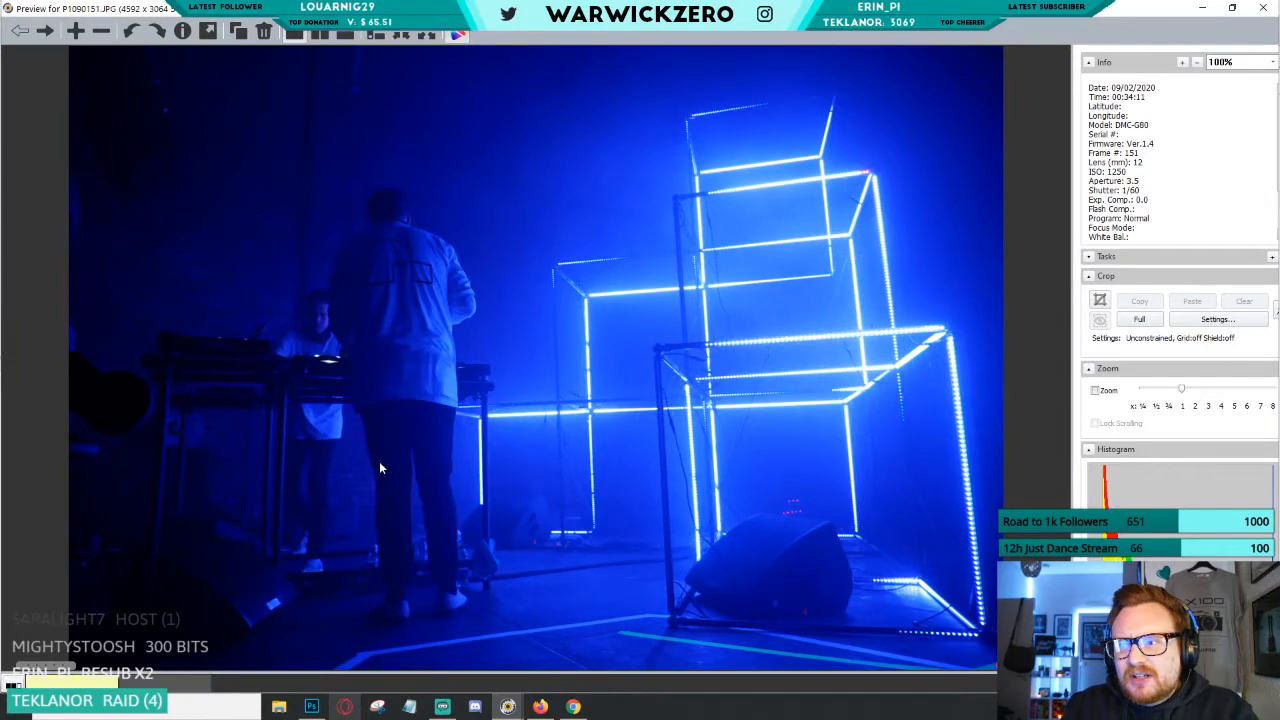
key("Escape")
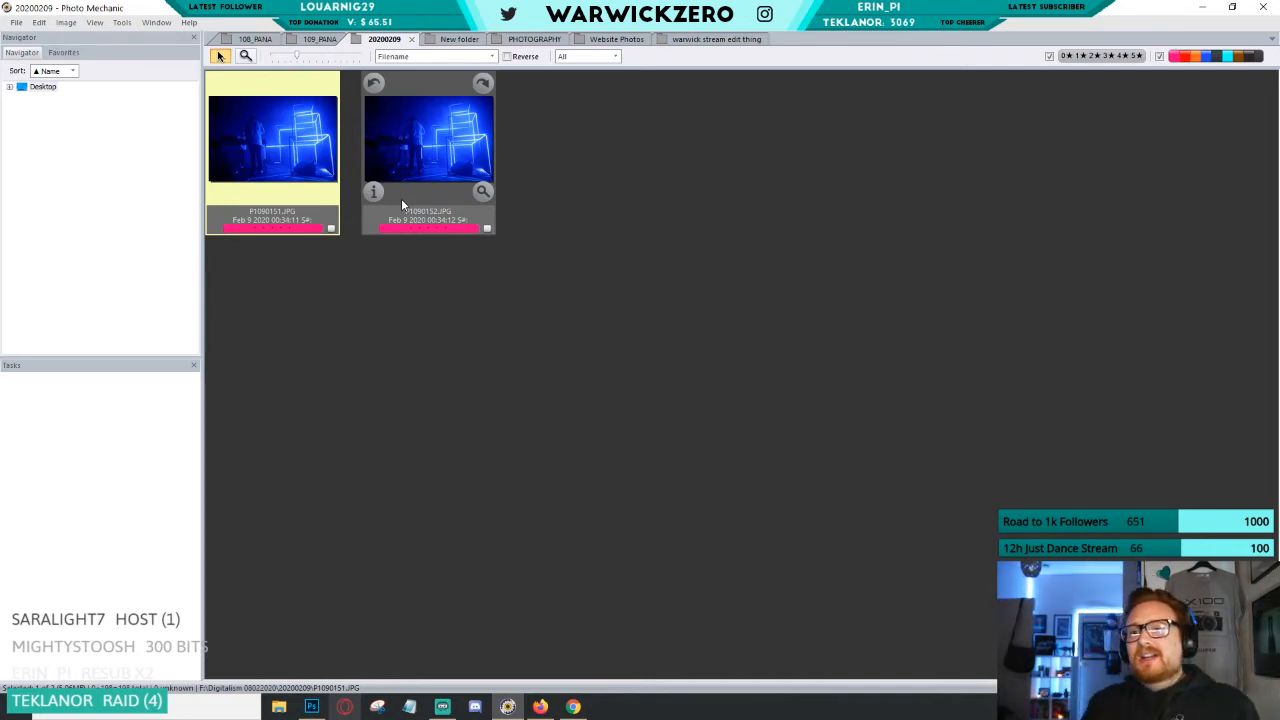
Switch from the 20200209 contact sheet to the 109_PANA contact sheet.
left_click(333, 40)
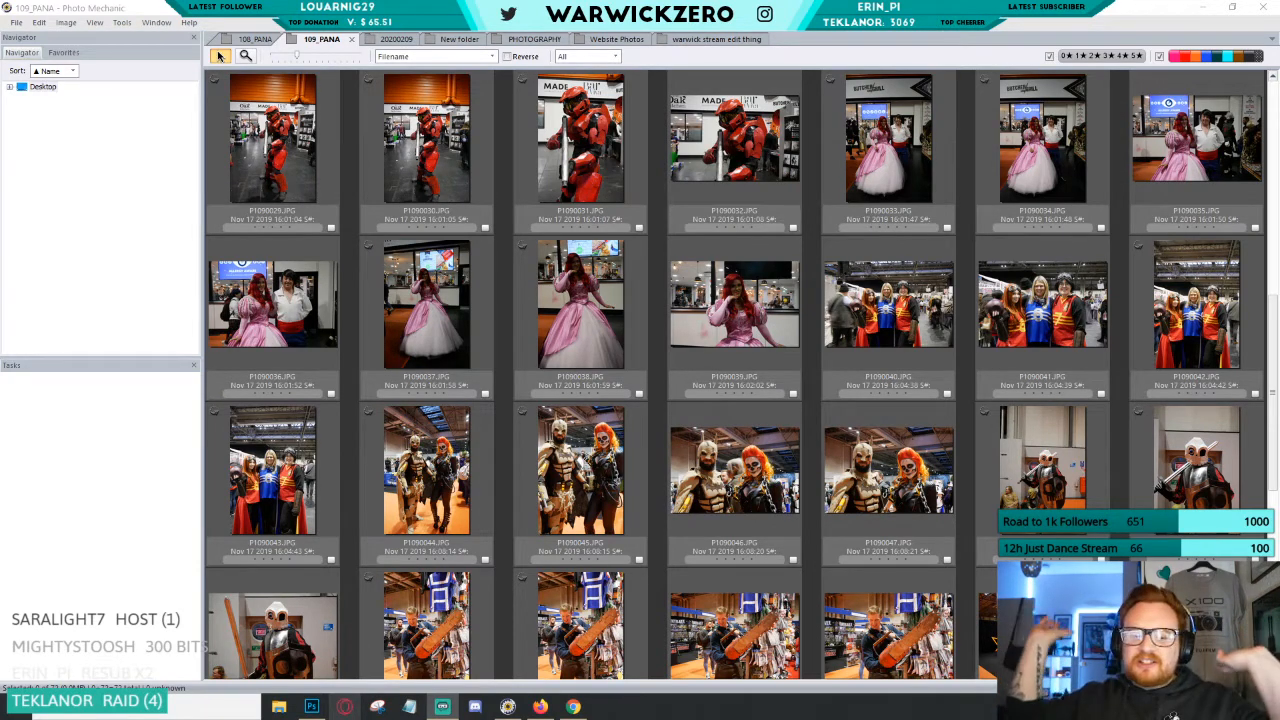
left_click(392, 39)
left_click(326, 40)
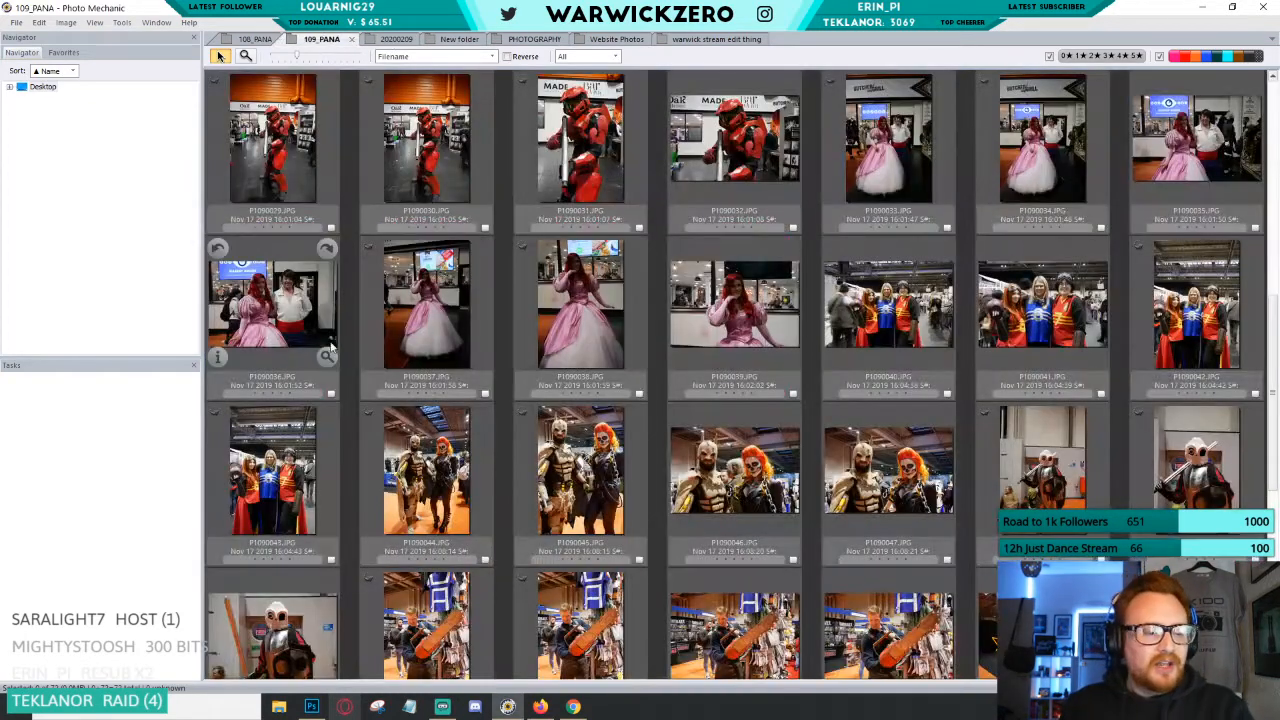
Switch to Firefox and skim the Getty Images editorial gallery of Arsenal v Manchester City, returning to the start of the page.
left_click(541, 707)
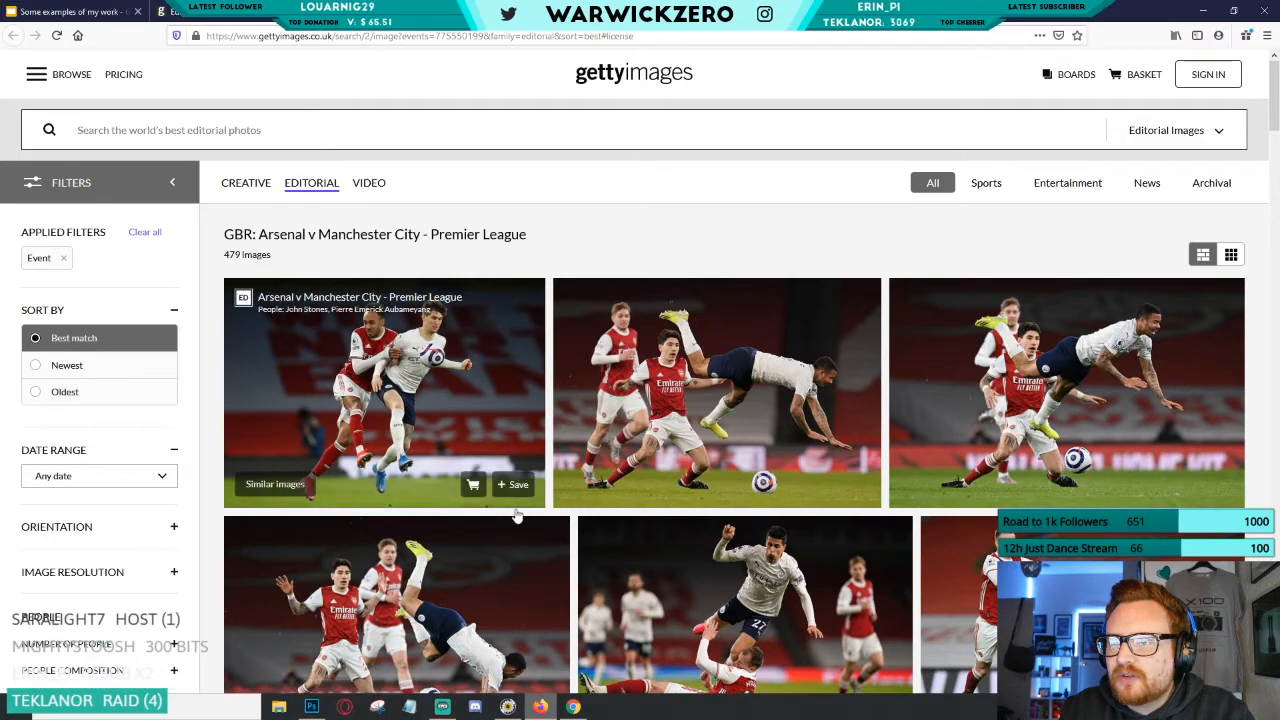
scroll(611, 191, "down", 1)
scroll(611, 191, "down", 3)
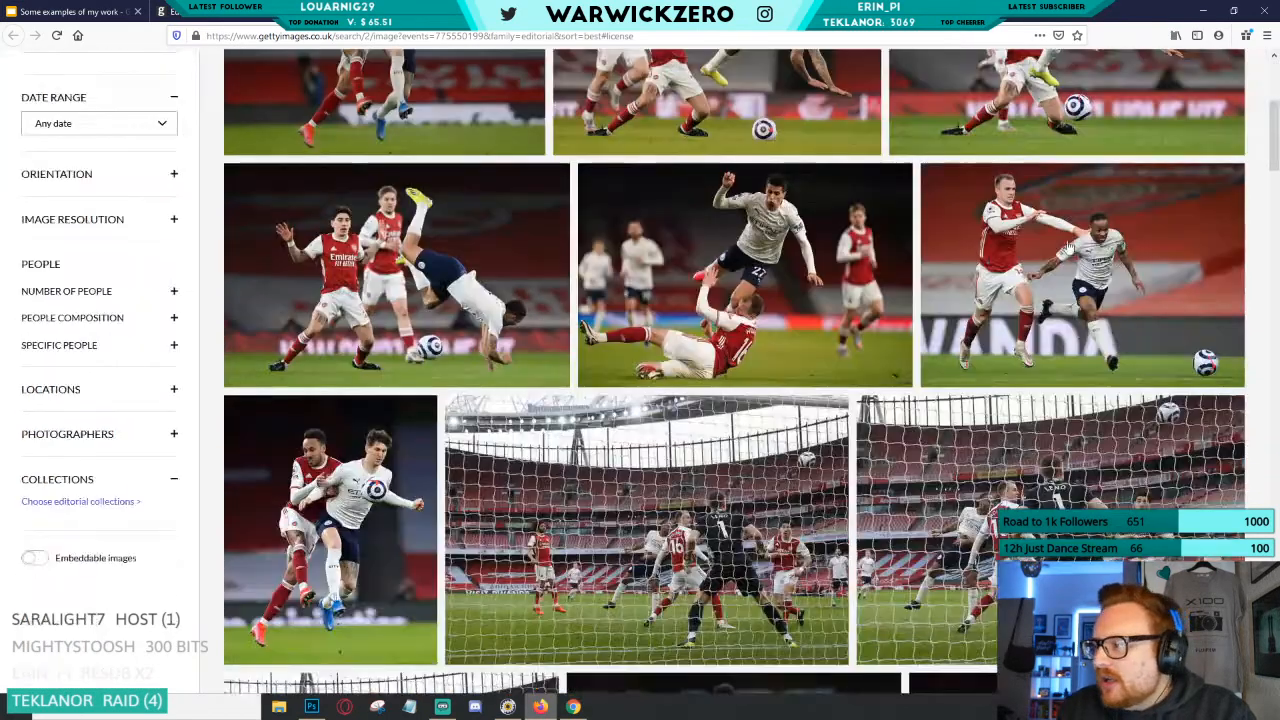
left_click_drag(1275, 152, 1211, 48)
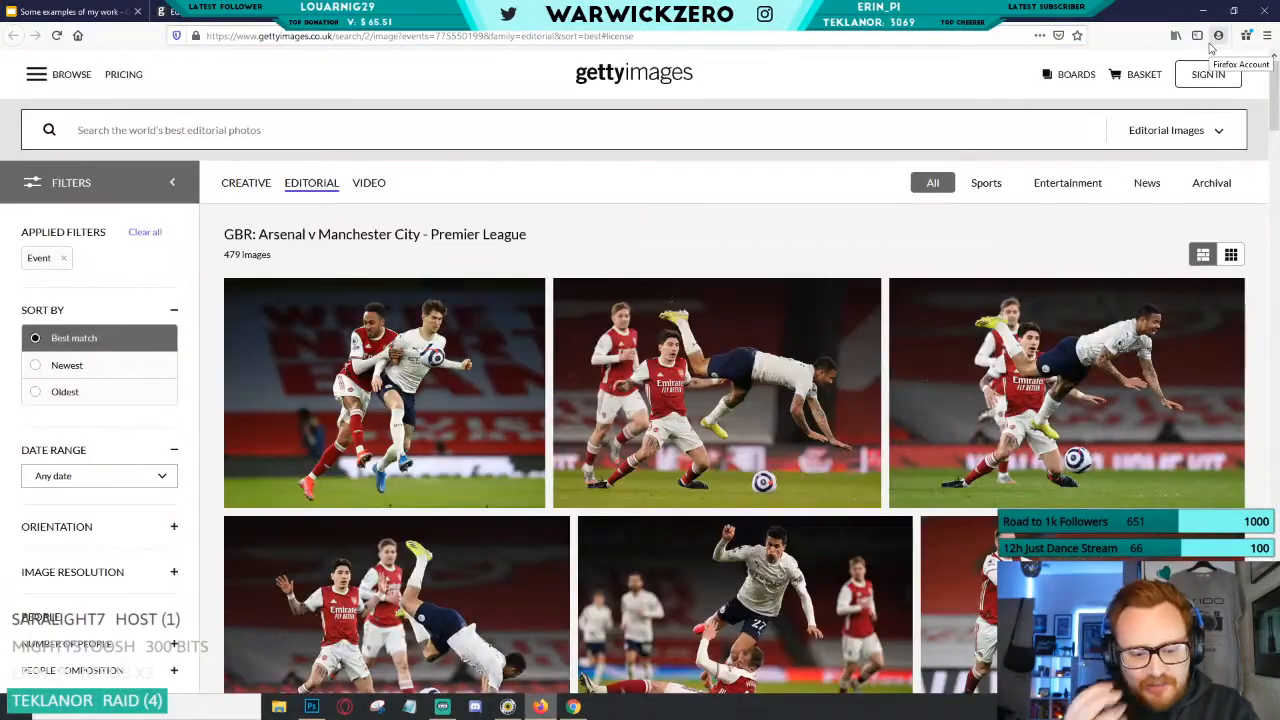
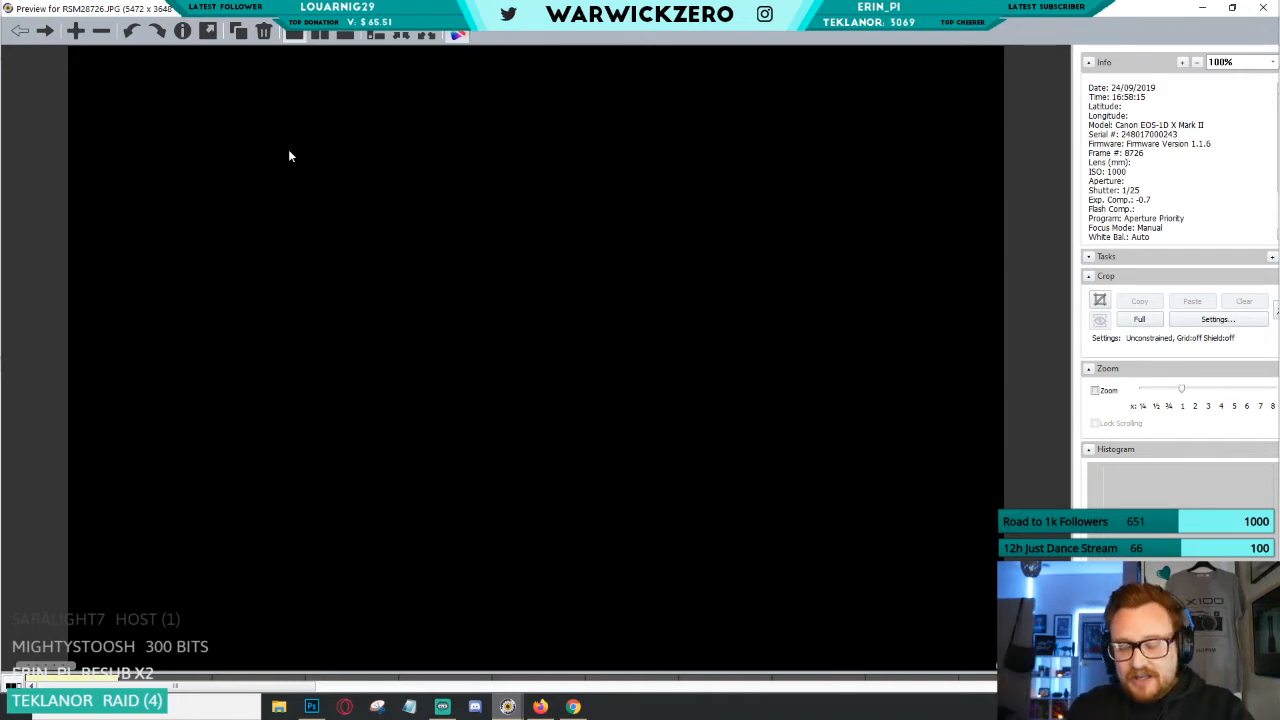
Compare the Deepdale stadium interior photos RSM28732 and RSM28741 in the preview.
key("Right")
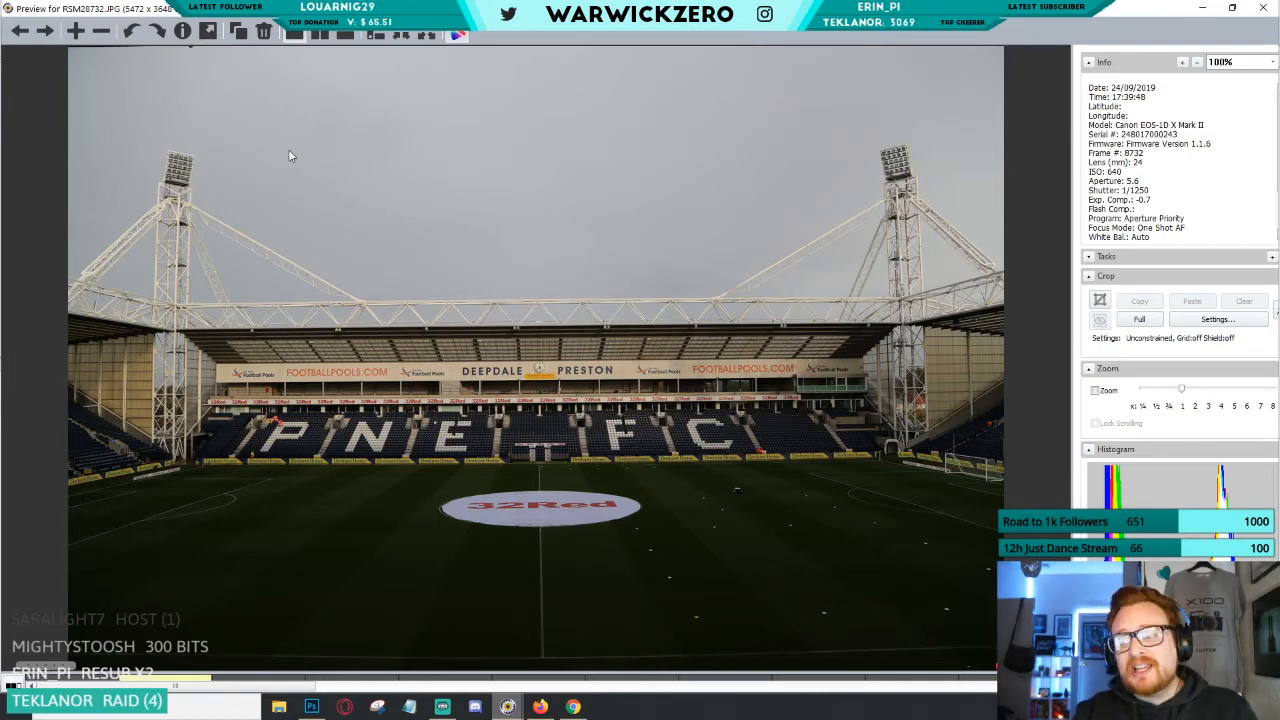
key("Right")
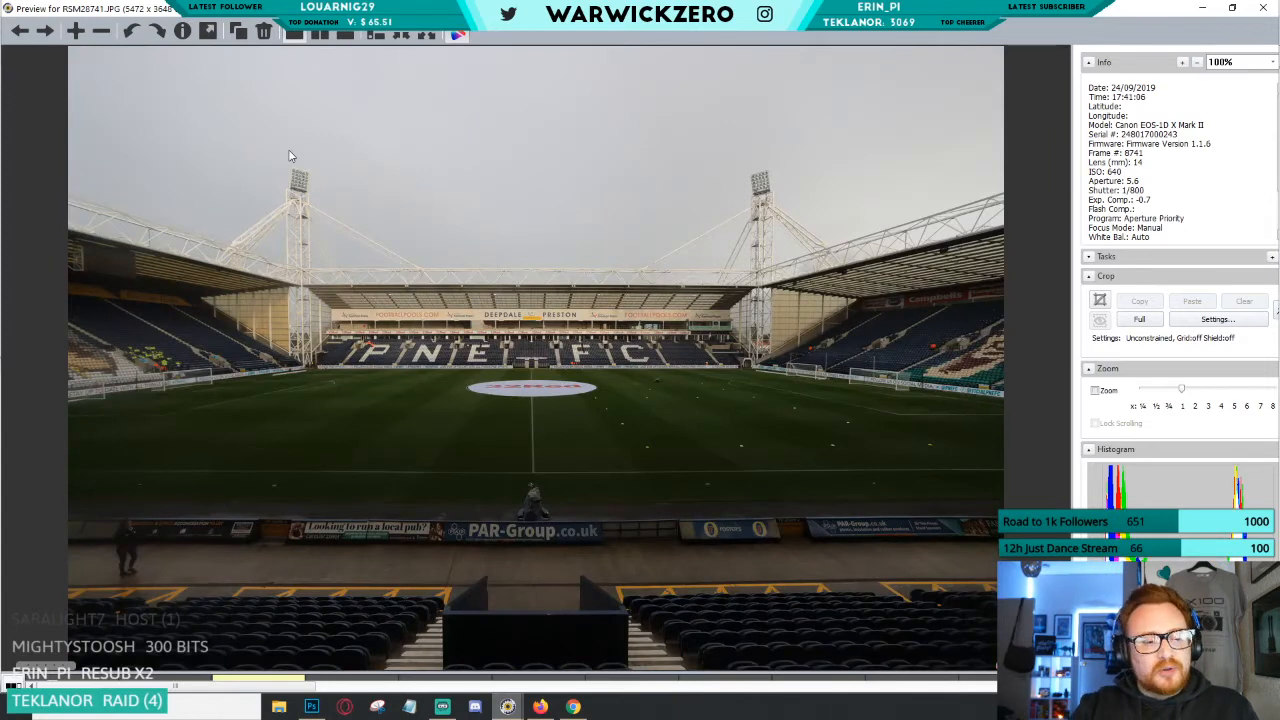
key("Right")
key("Left")
key("Right")
key("Left")
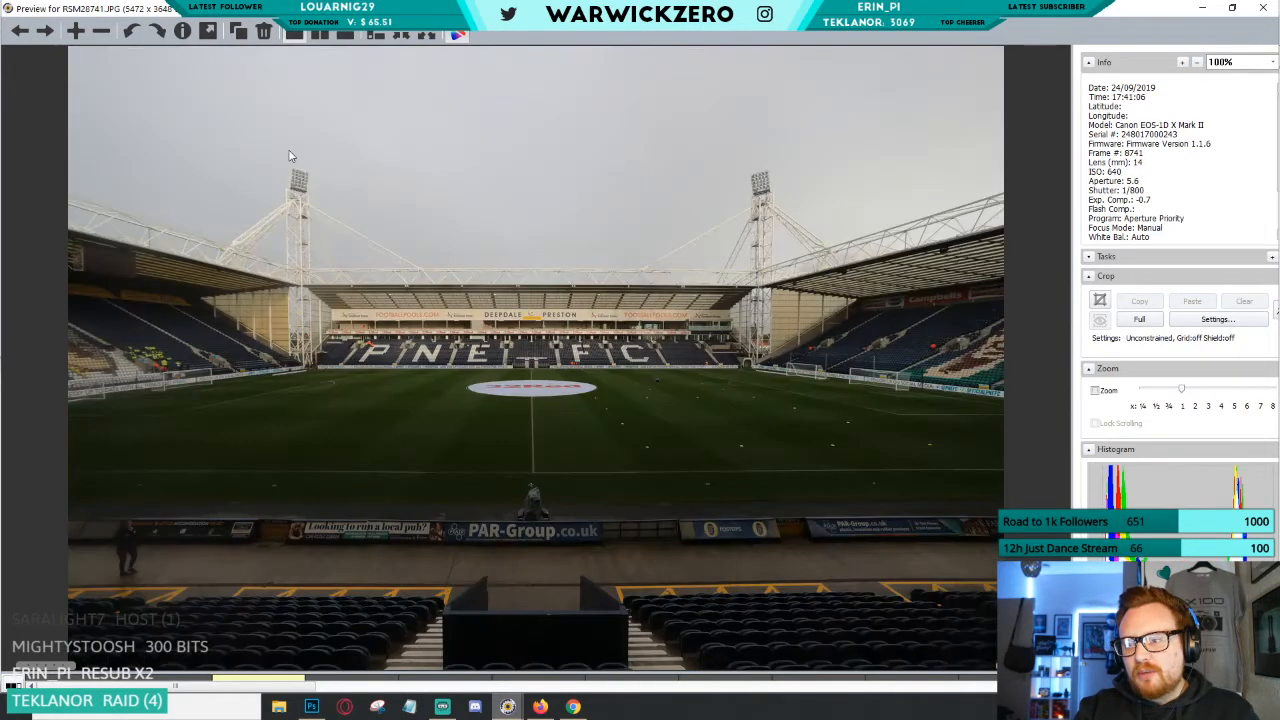
key("Left")
key("Right")
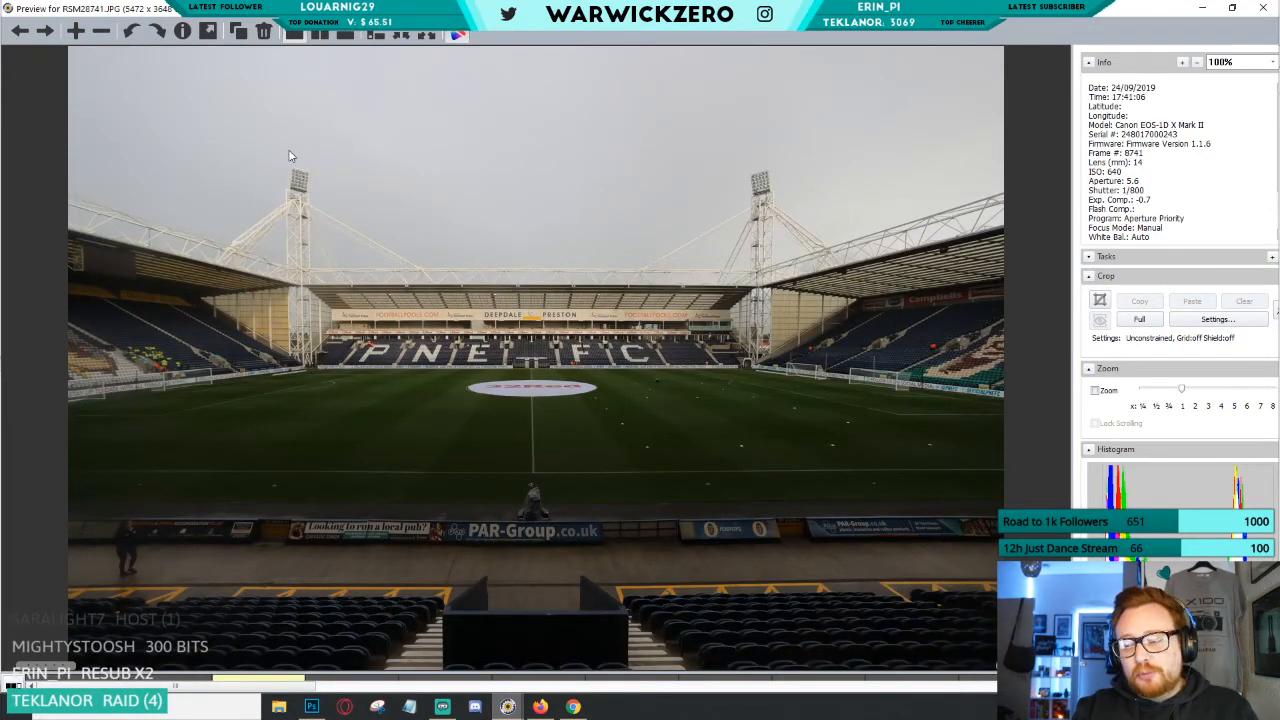
key("Left")
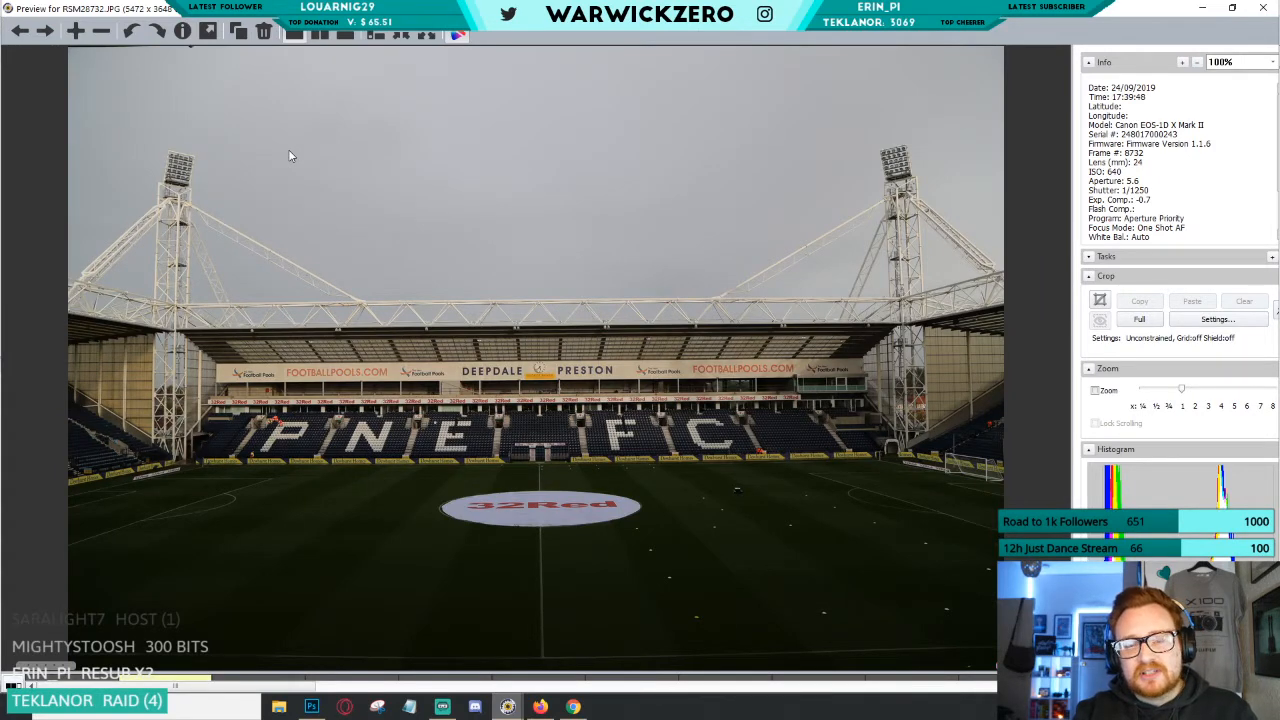
key("Right")
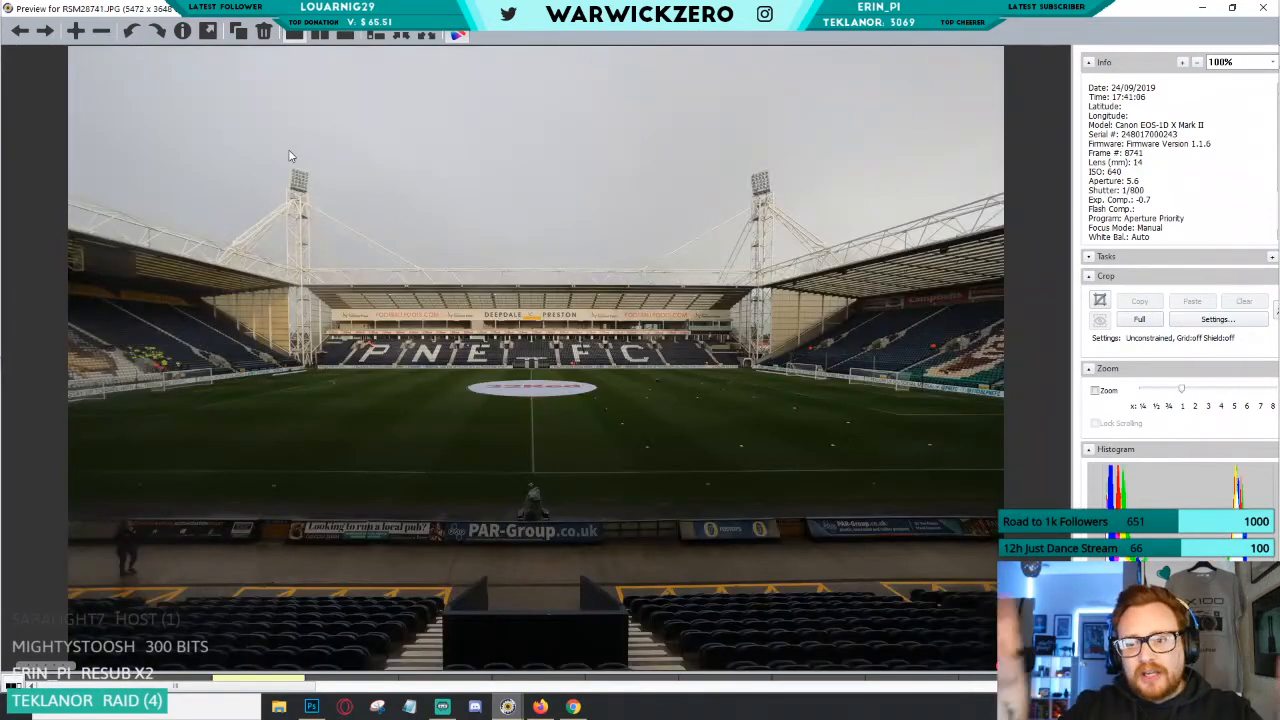
View the Deepdale exterior photos from the glass facade shot RSM28765 through the ticket office shot RSM28783.
key("Right")
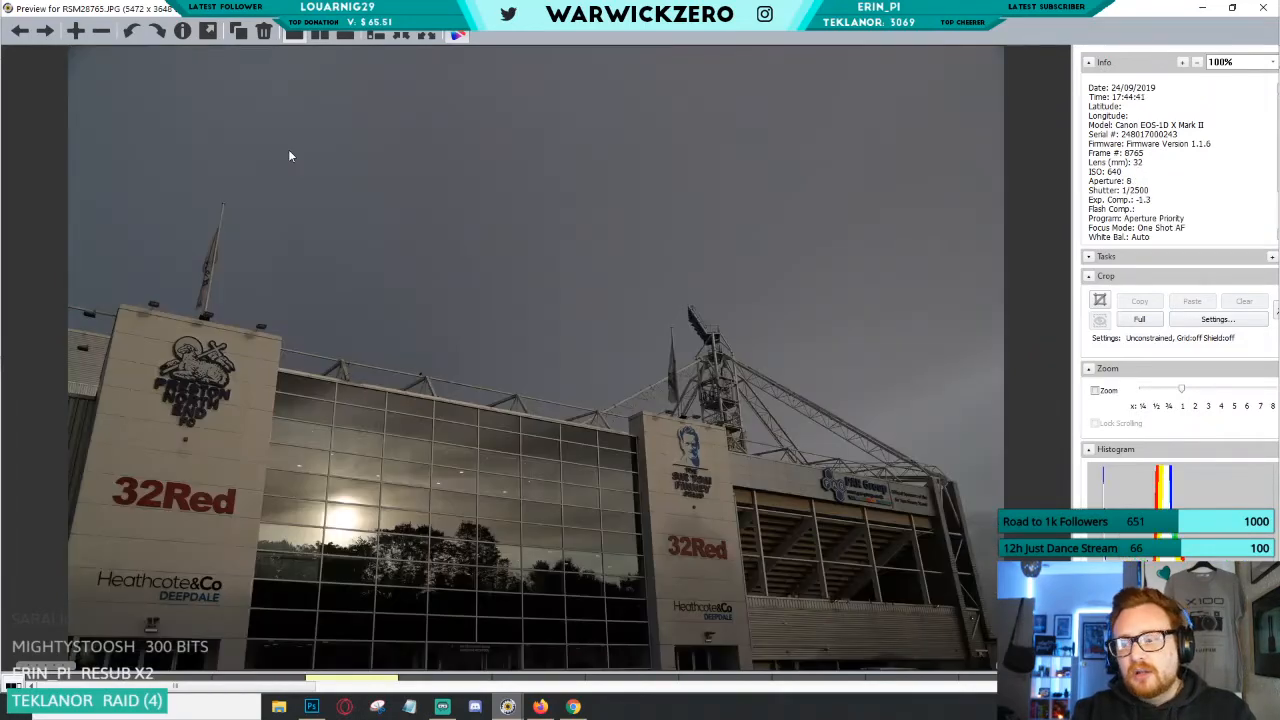
key("Right")
key("Left")
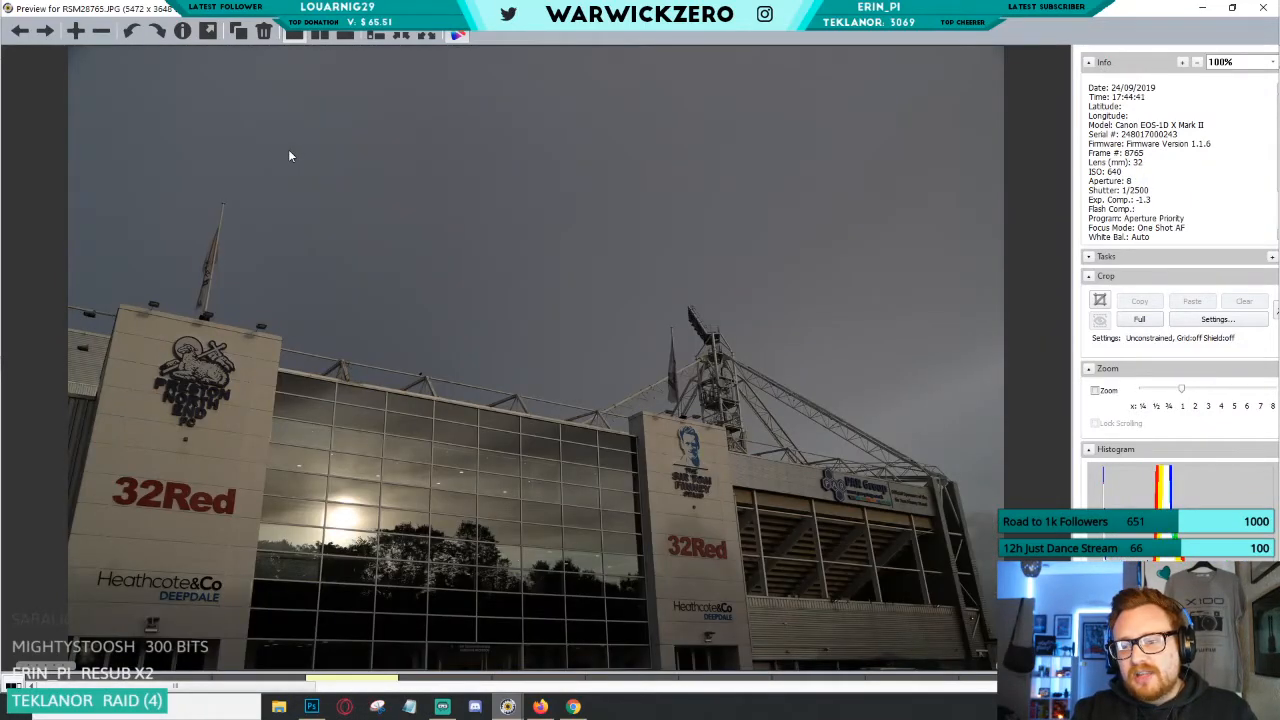
key("Right")
key("Right")
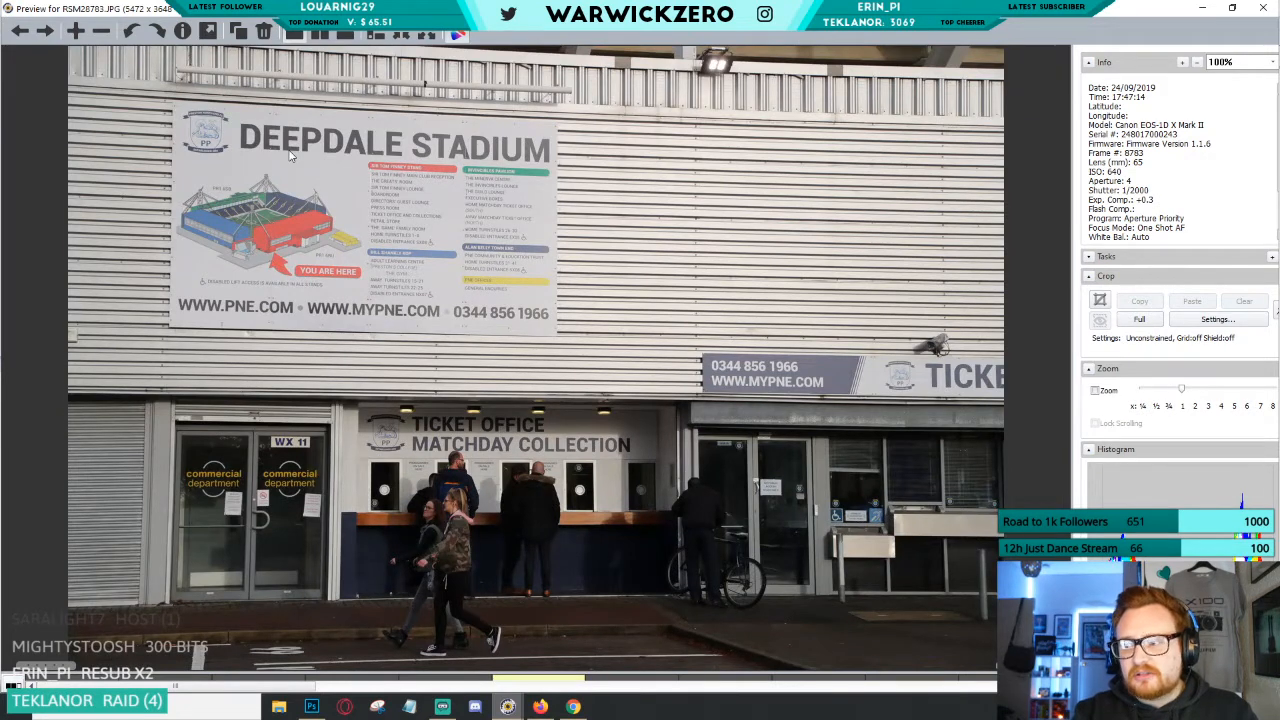
Look through the photos from the fountain statue shot RSM28791 through the pitch view behind the goal, frame 8853.
key("Right")
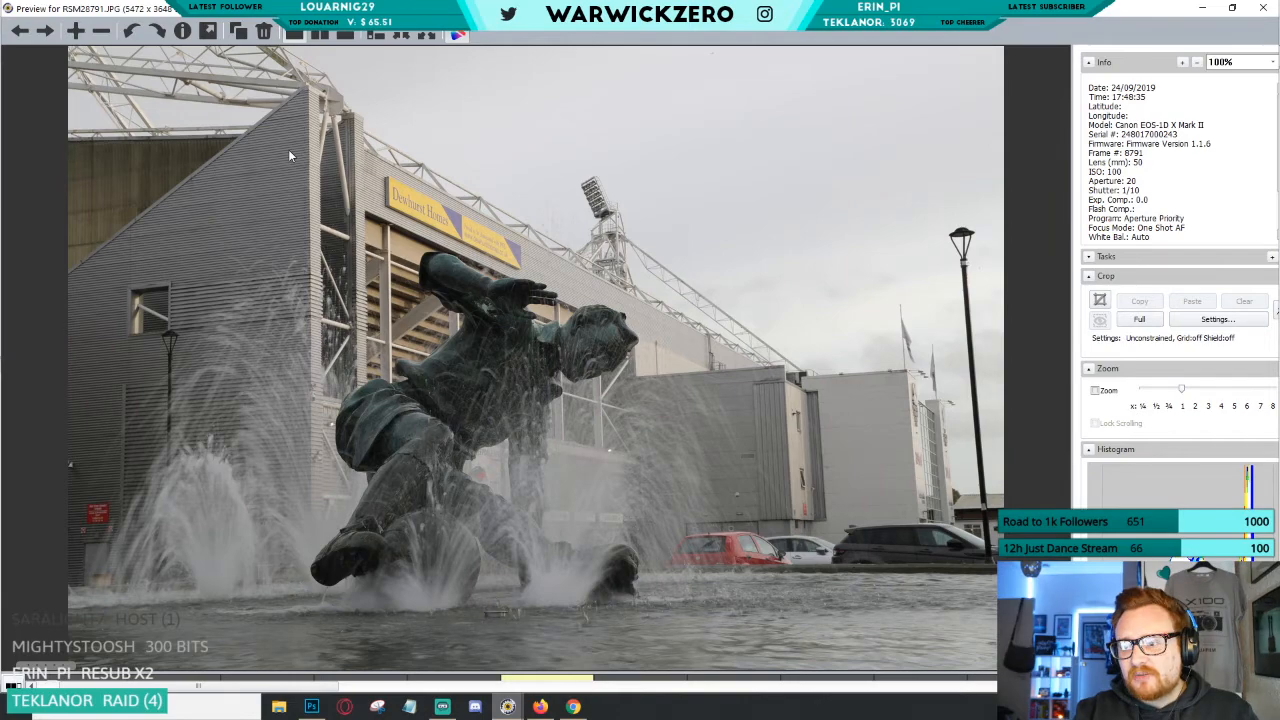
key("Right")
key("Left")
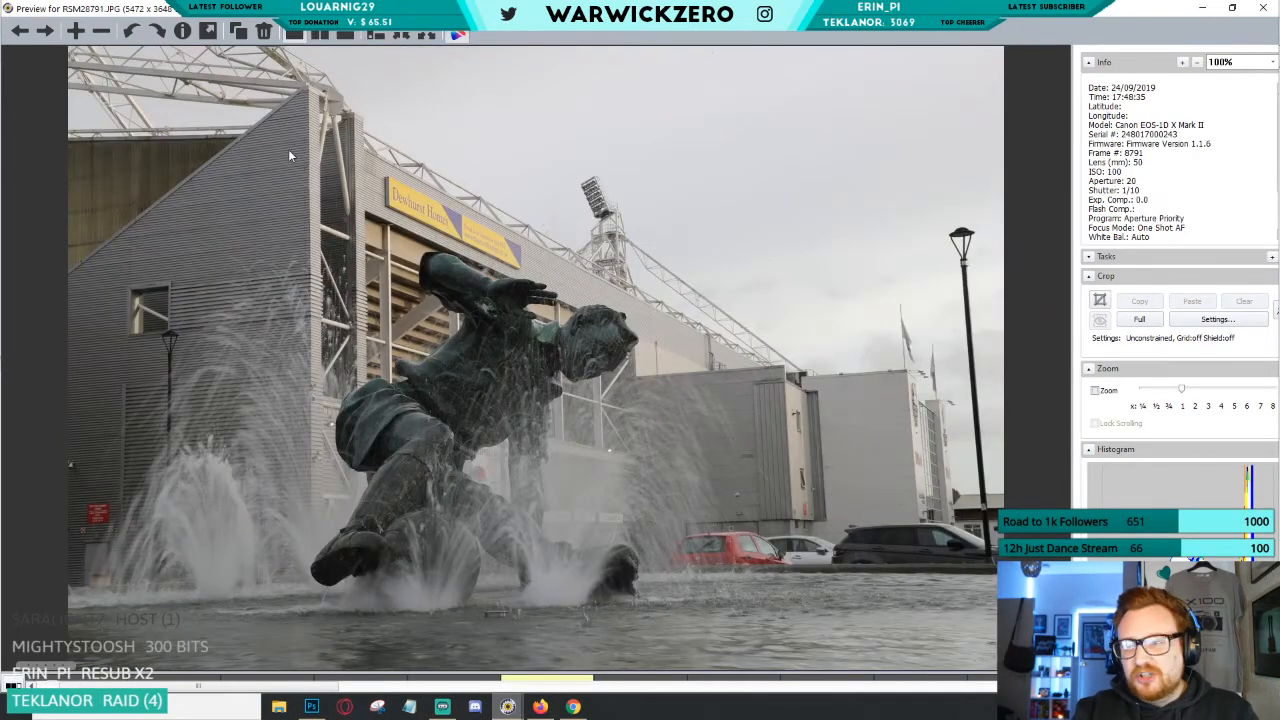
key("Right")
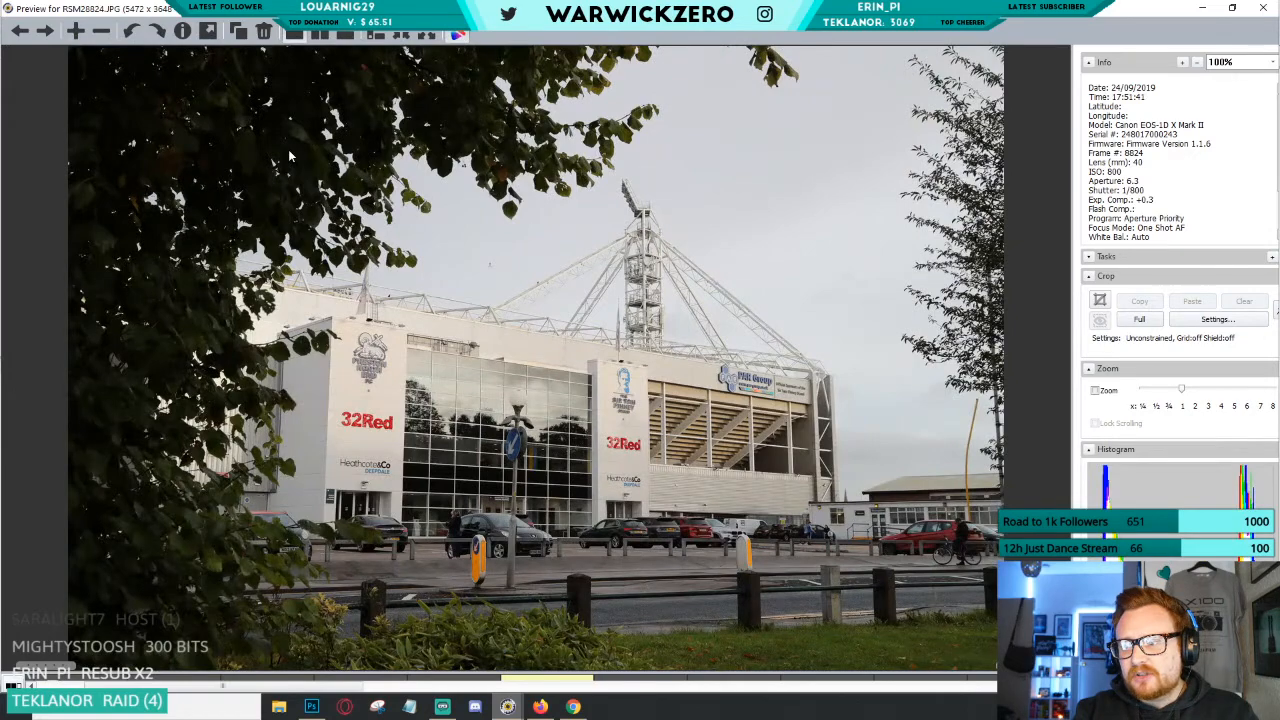
key("Right")
key("Right")
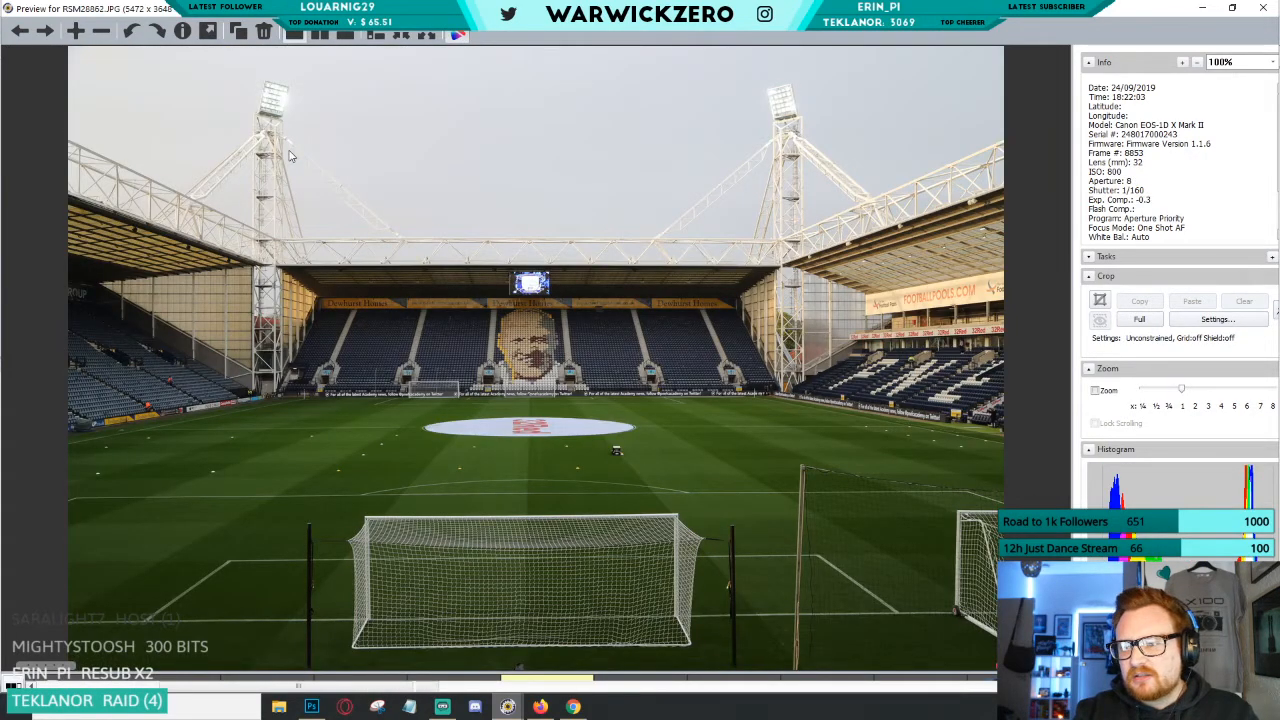
Compare the two portraits of the manager in the black Puma jacket, RSM28862 and RSM28873.
key("Right")
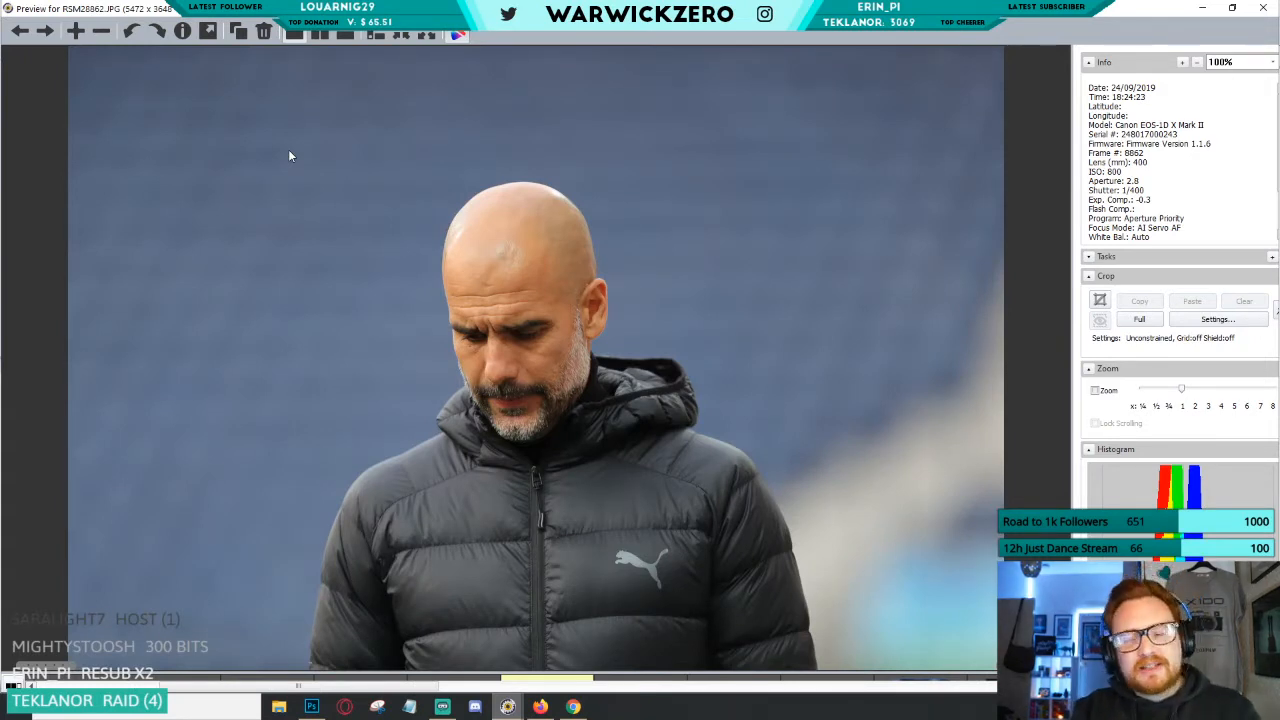
key("Right")
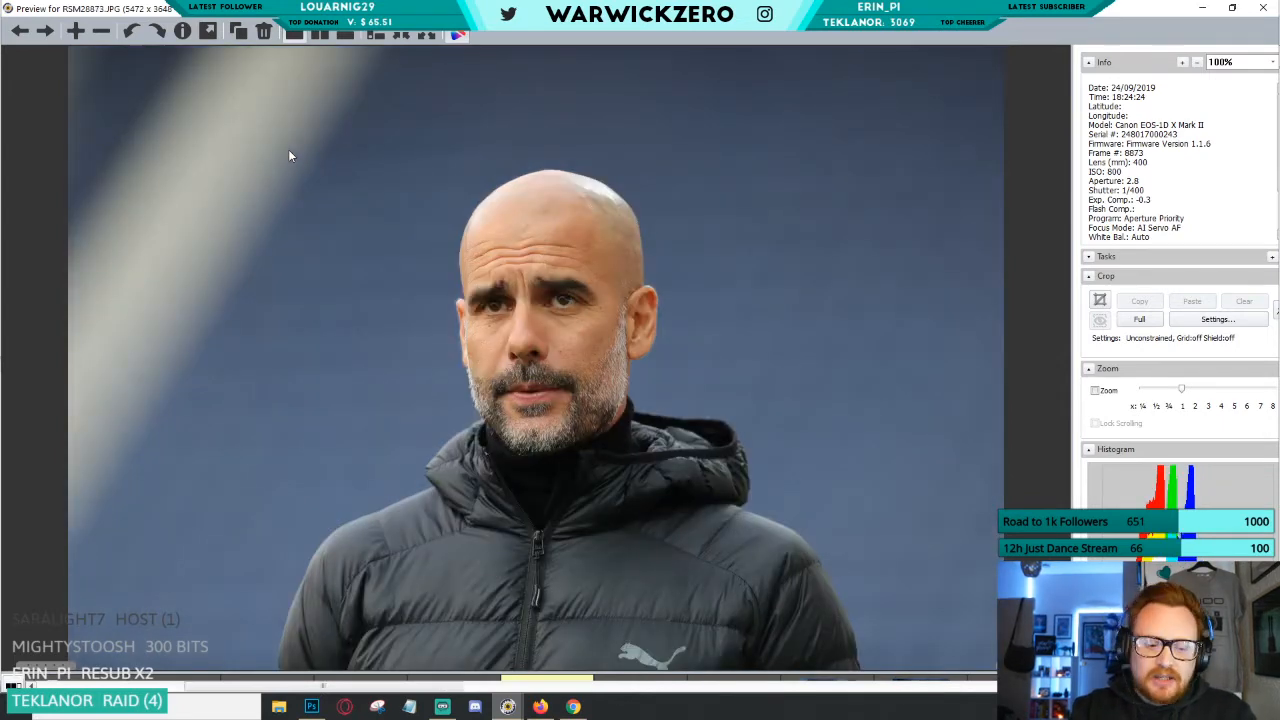
key("Right")
key("Left")
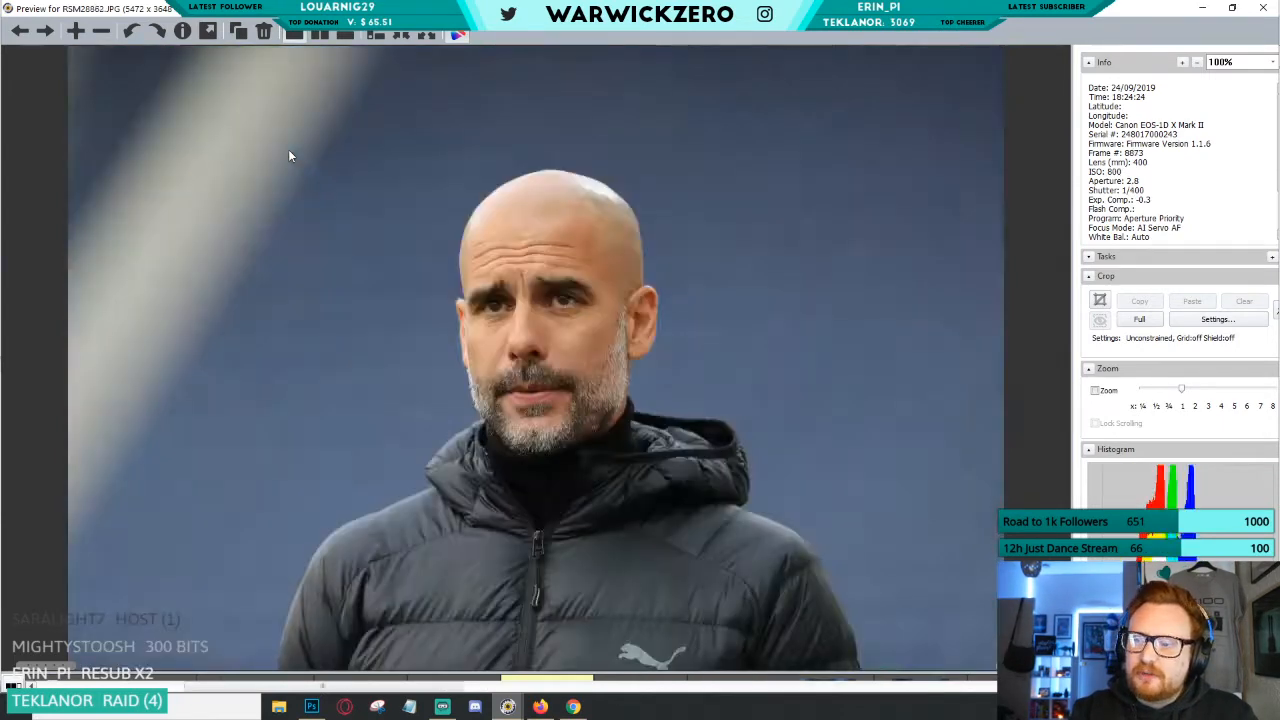
key("Left")
key("Right")
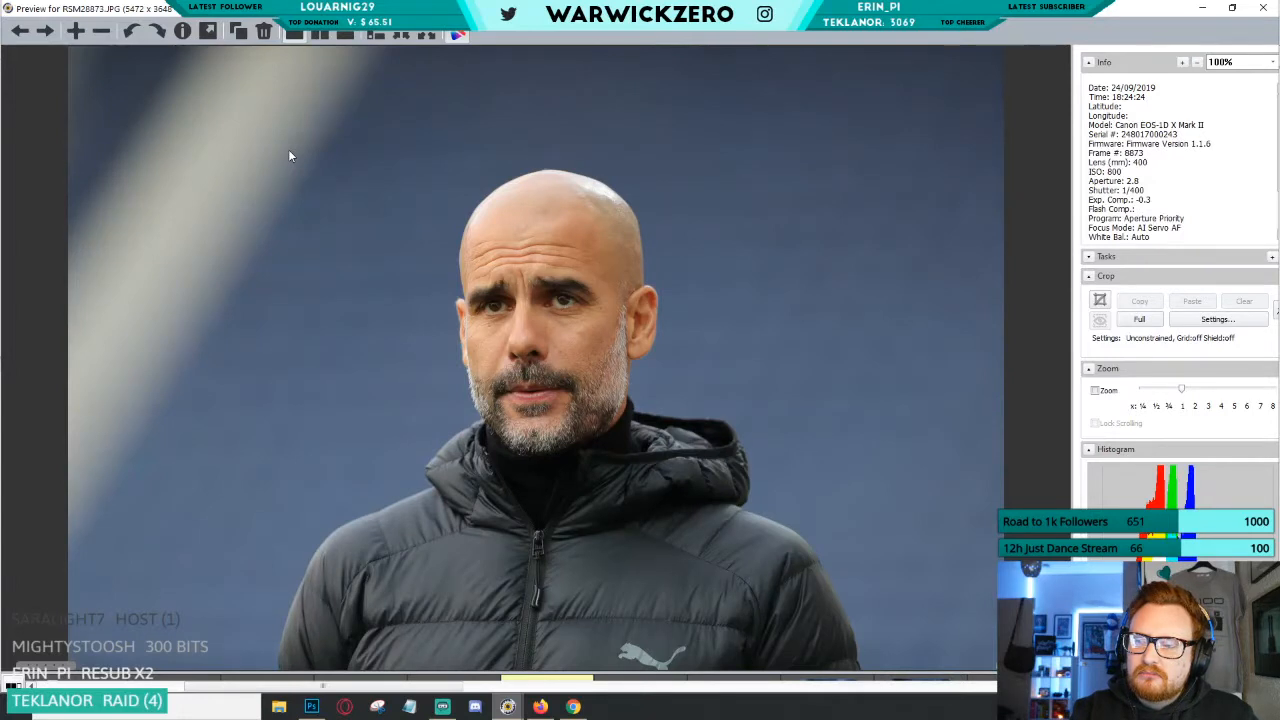
key("Left")
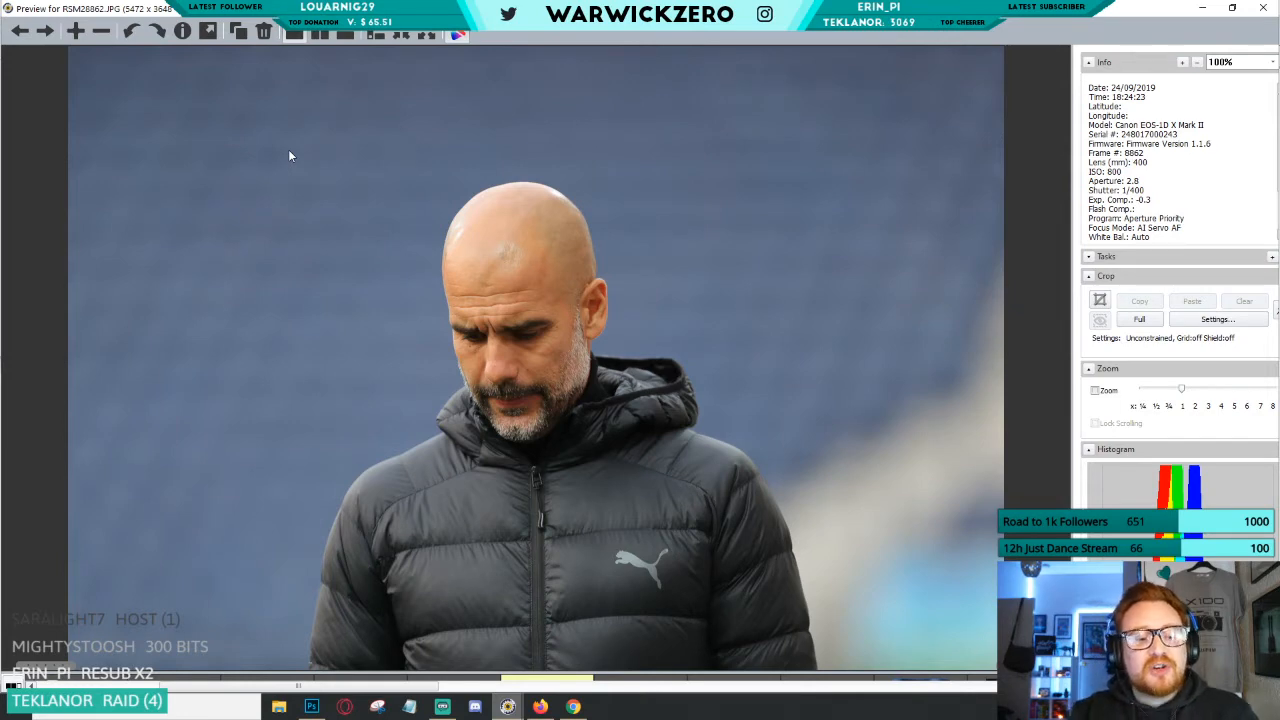
key("Right")
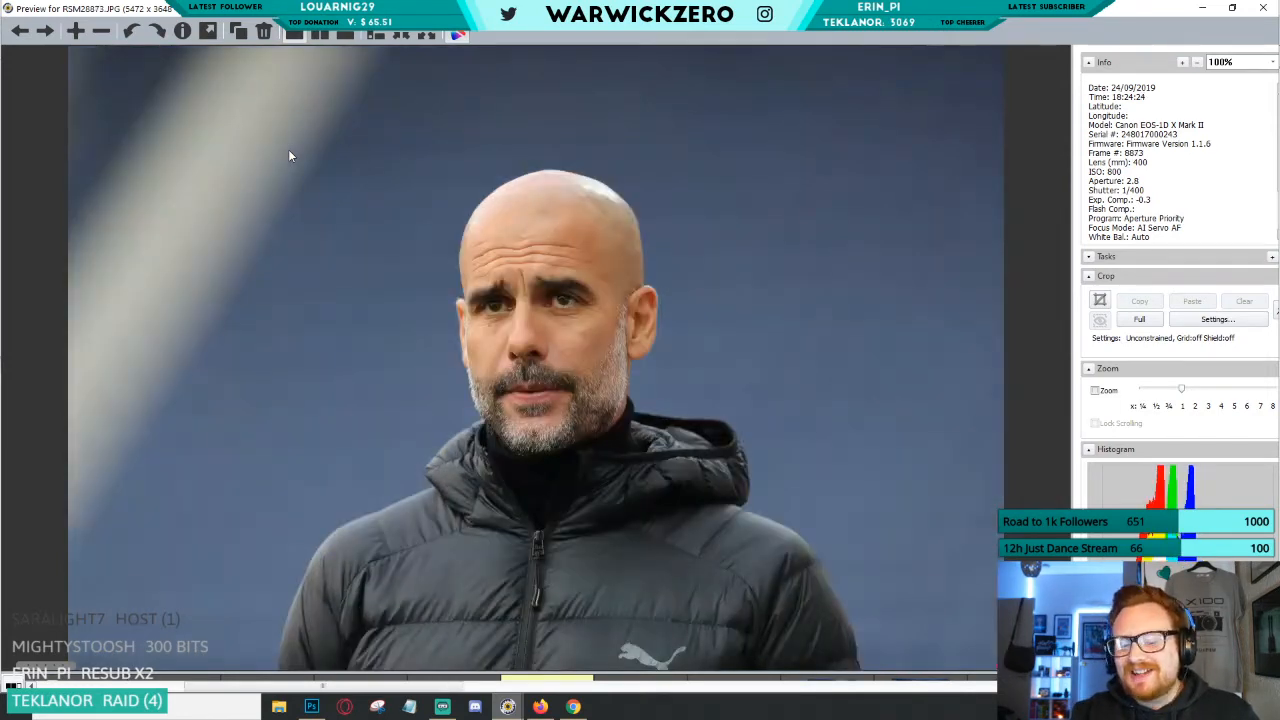
Look through the touchline portraits from the white-haired man in the EFL lanyard, RSM28907, through the manager in the dugout, RSM29010.
key("Right")
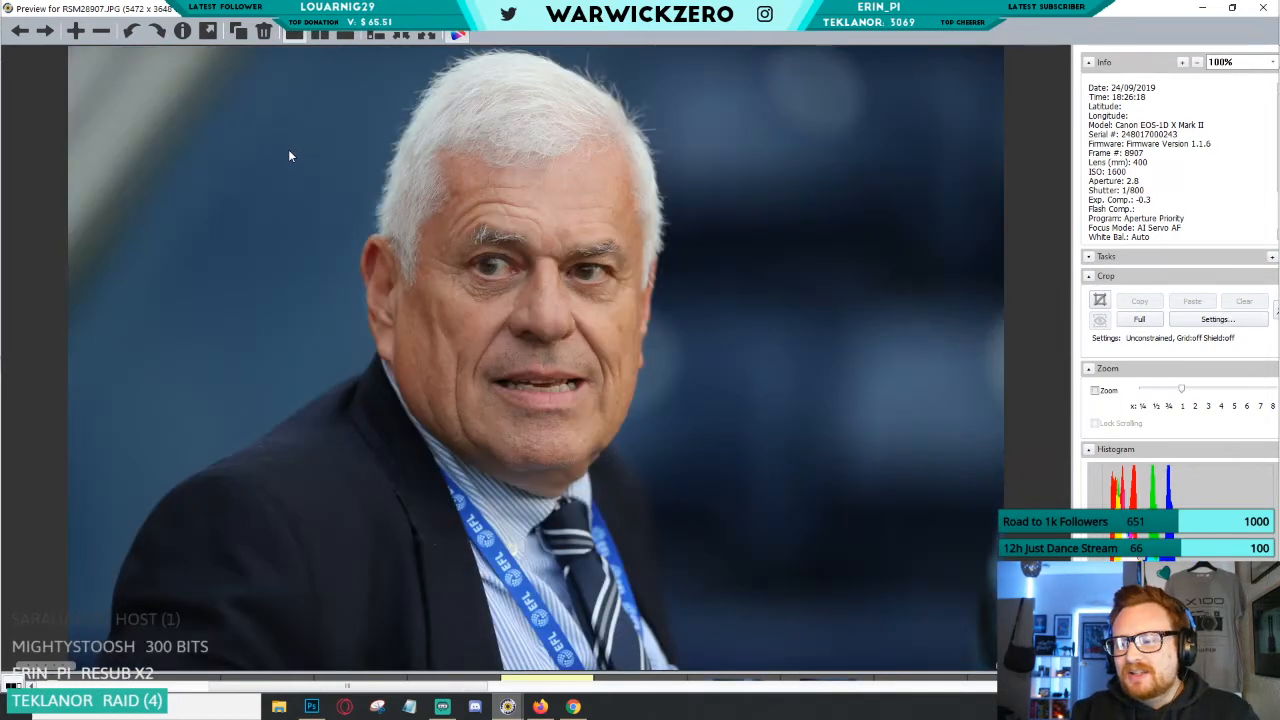
key("Right")
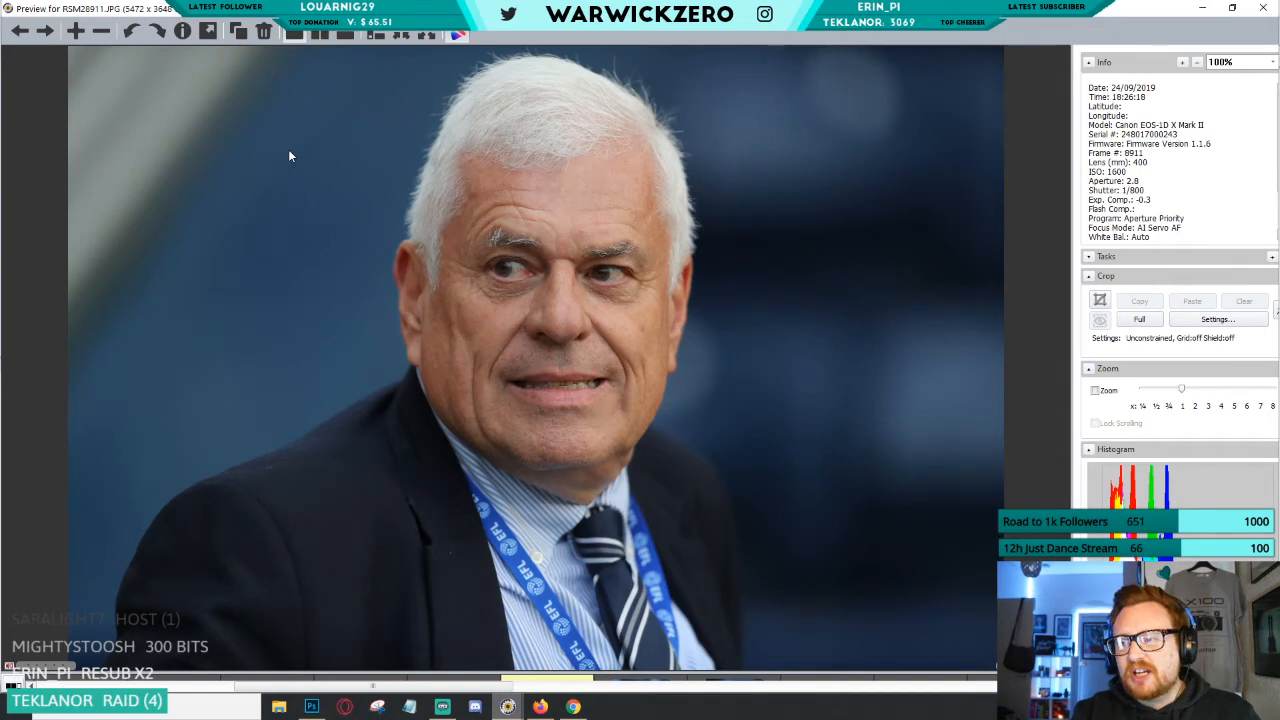
key("Right")
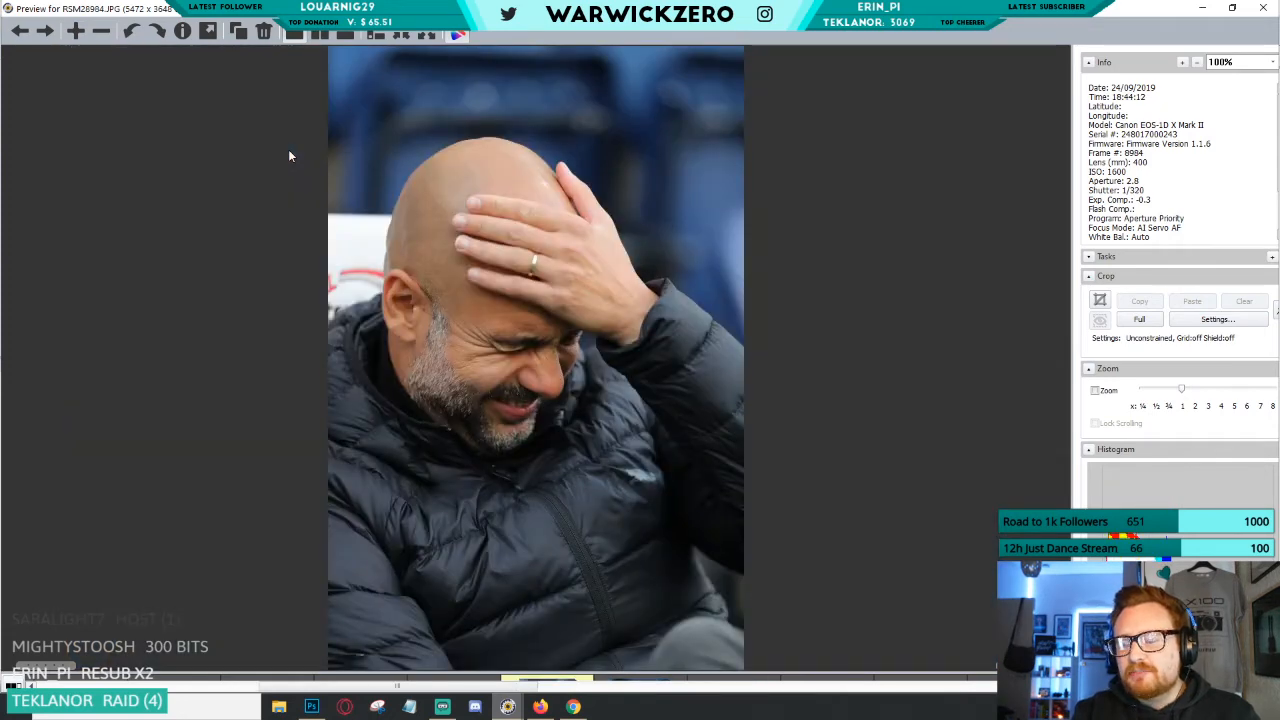
key("Right")
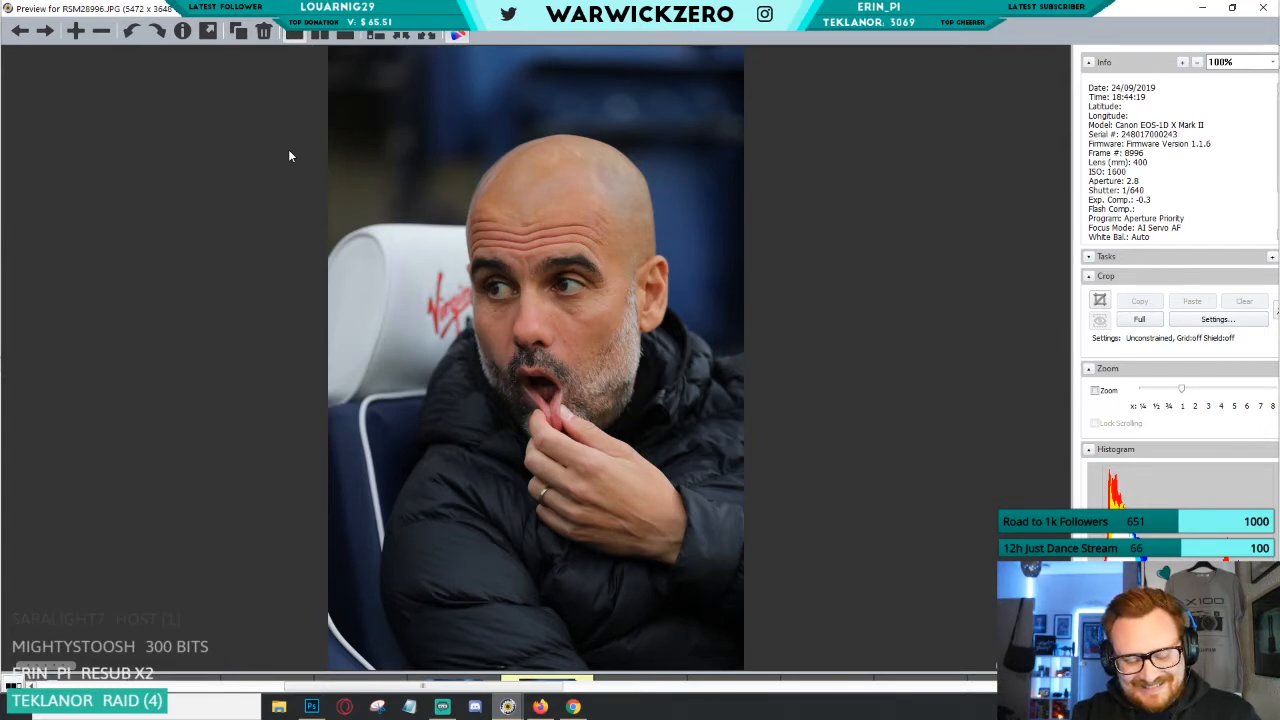
key("Right")
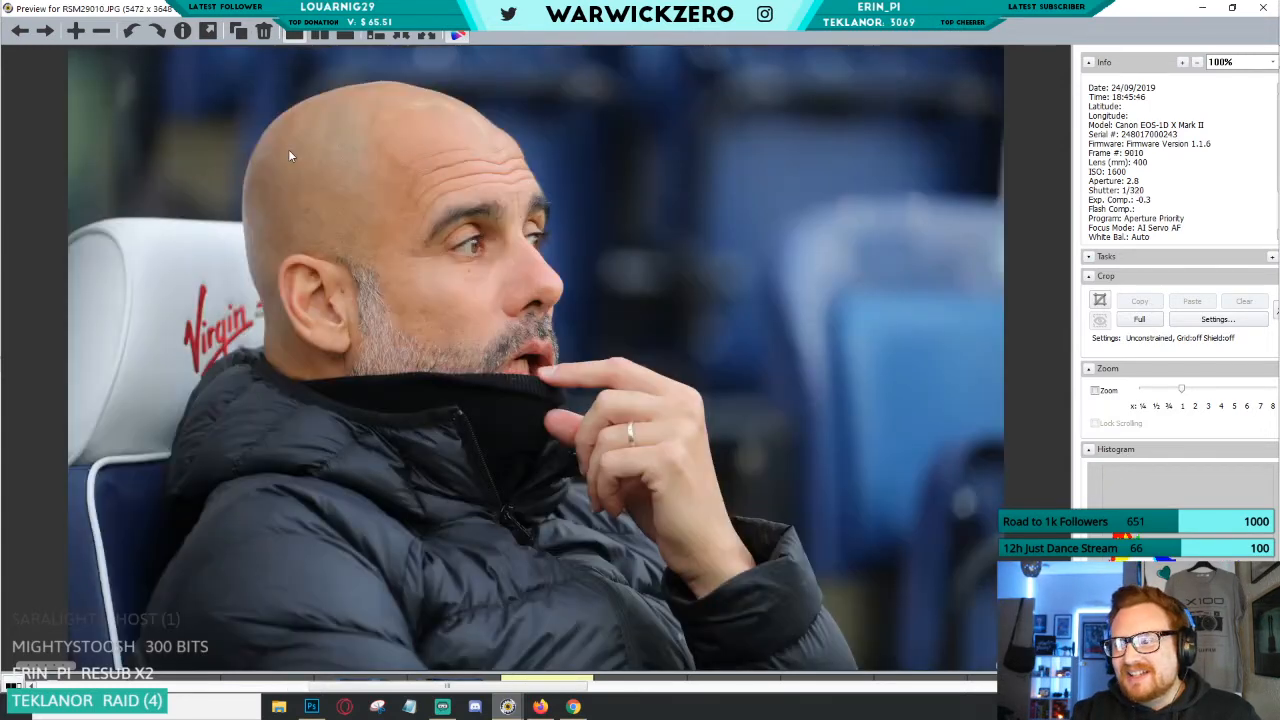
View the match photos from RSM29020 through the player lying on the grass, RSX_8809, and return to the contact sheet.
key("Right")
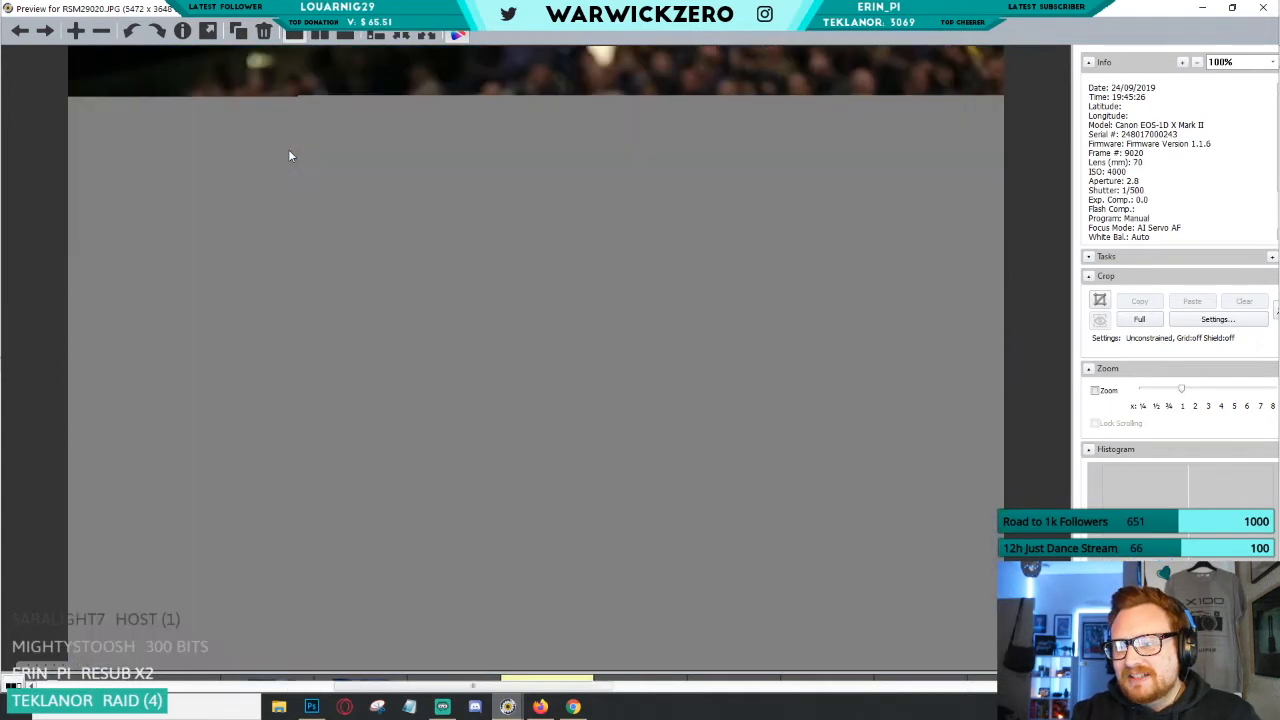
key("Right")
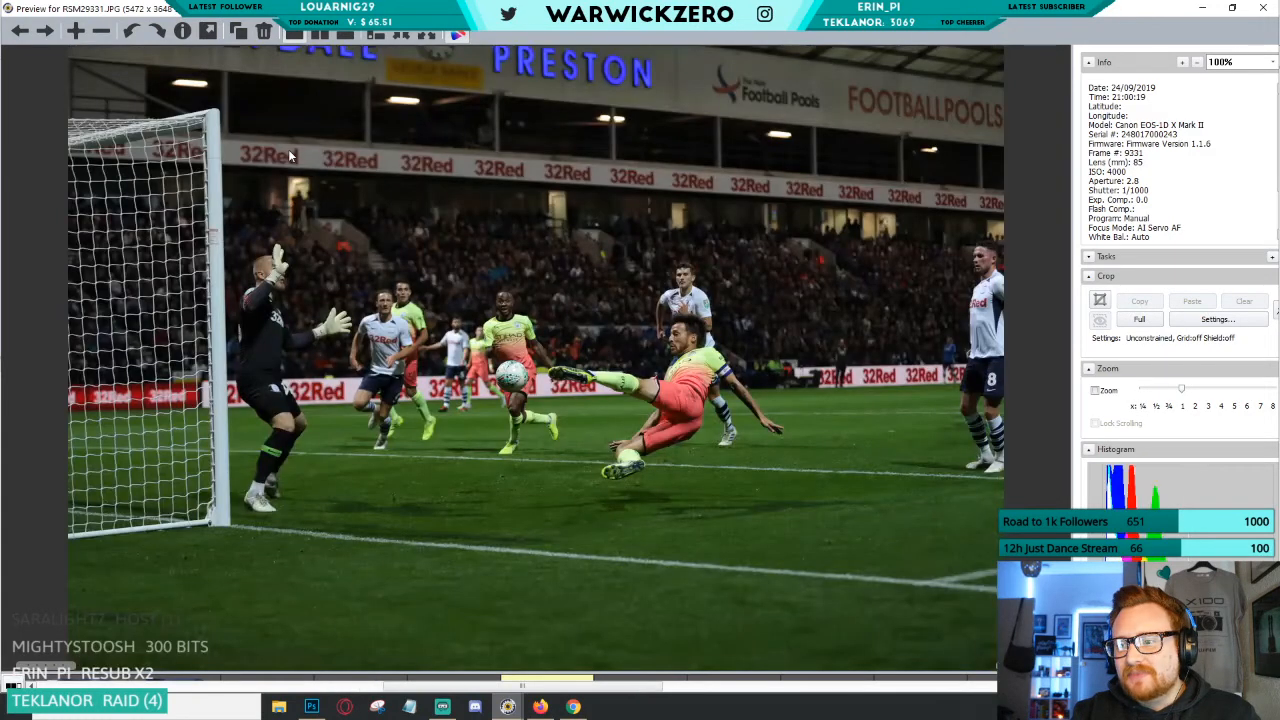
key("Right")
key("Left")
key("Right")
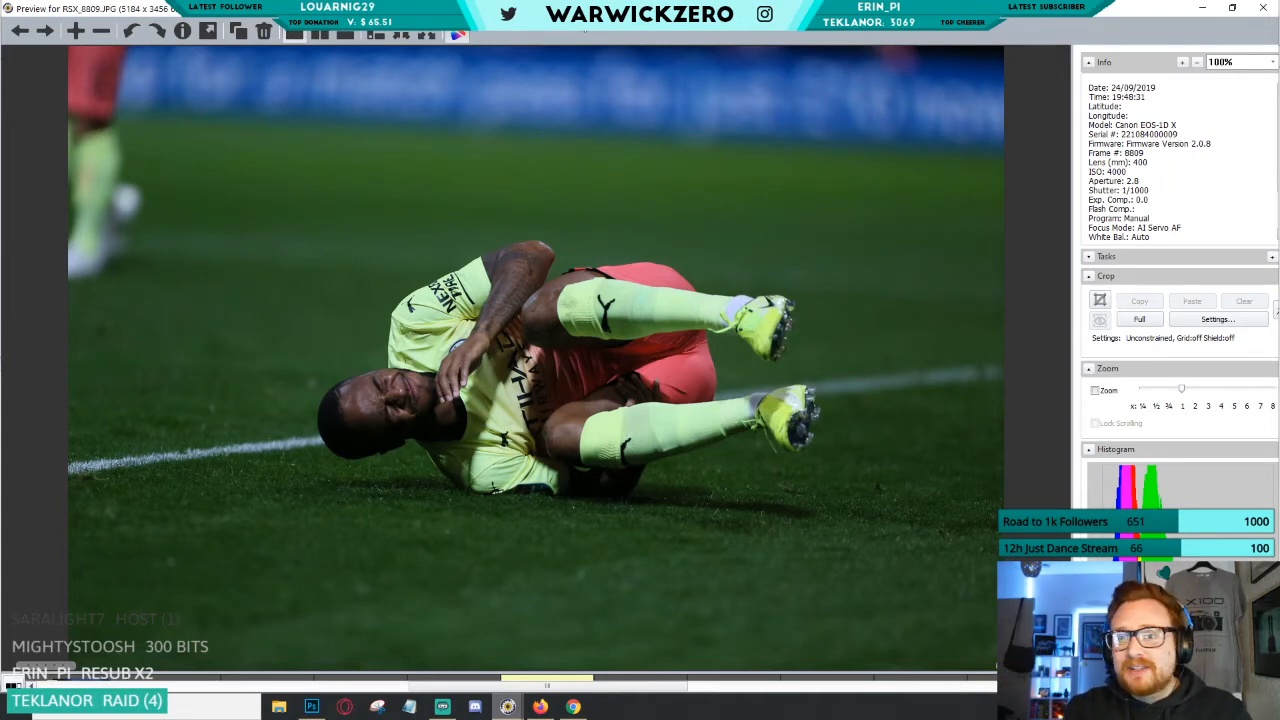
key("Escape")
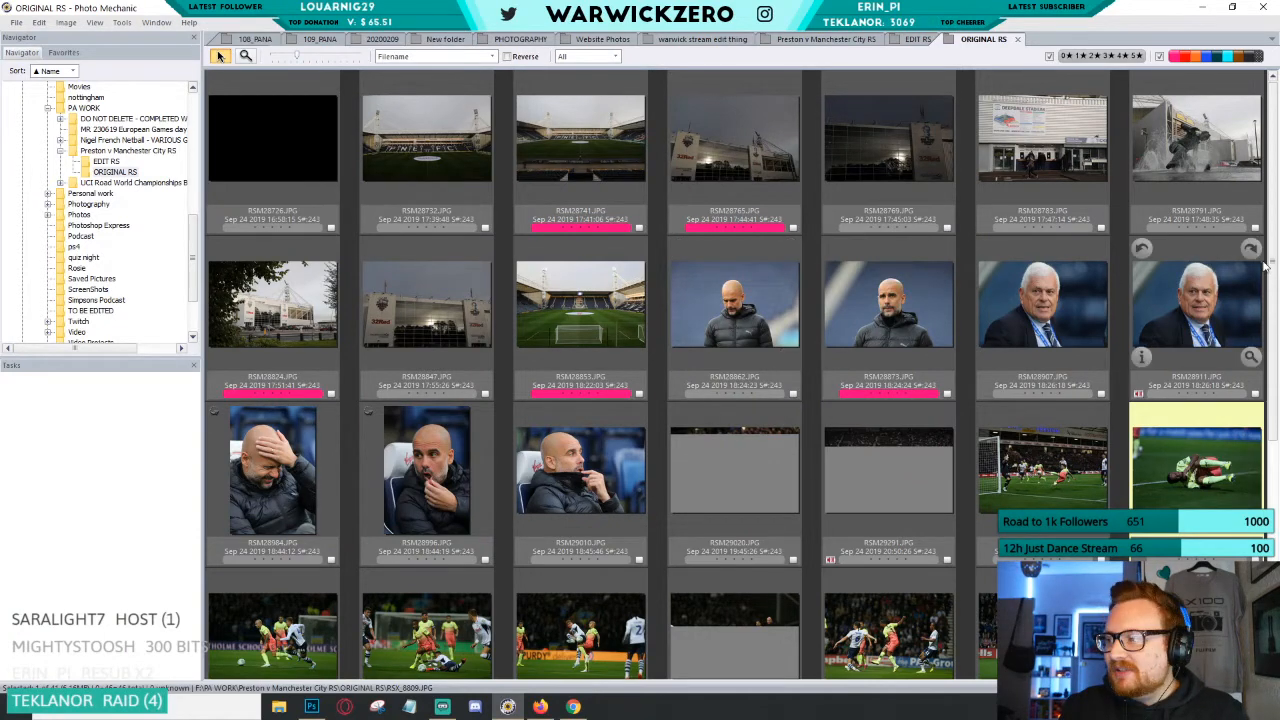
Browse the remaining match thumbnails in ORIGINAL RS, select all photos in the folder, and clear the selection.
scroll(1275, 288, "down", 2)
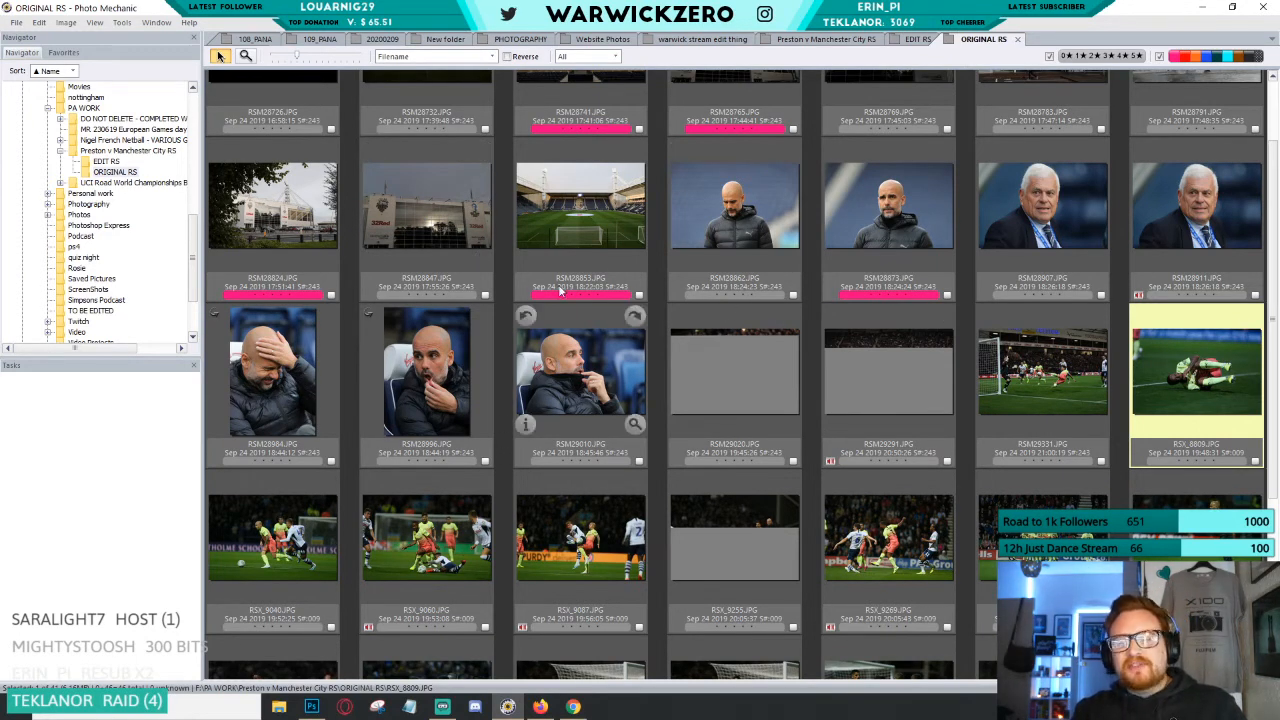
scroll(548, 300, "down", 3)
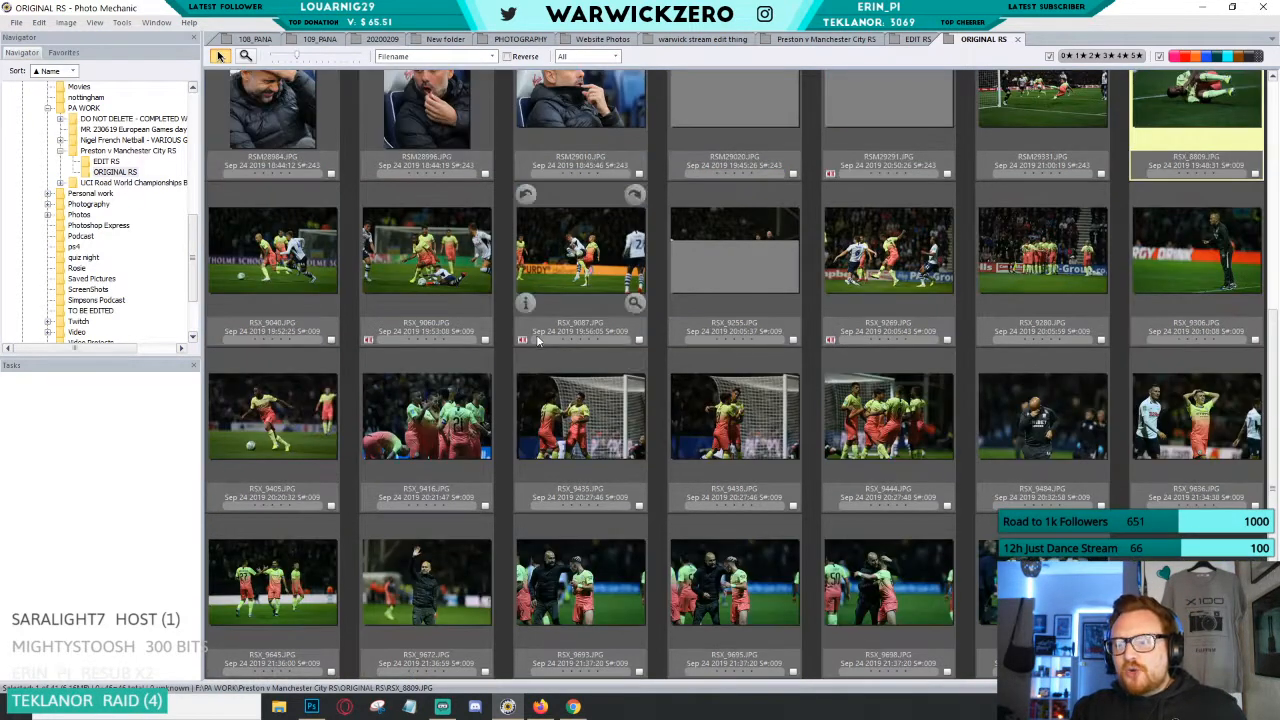
left_click(561, 385)
key("ctrl+a")
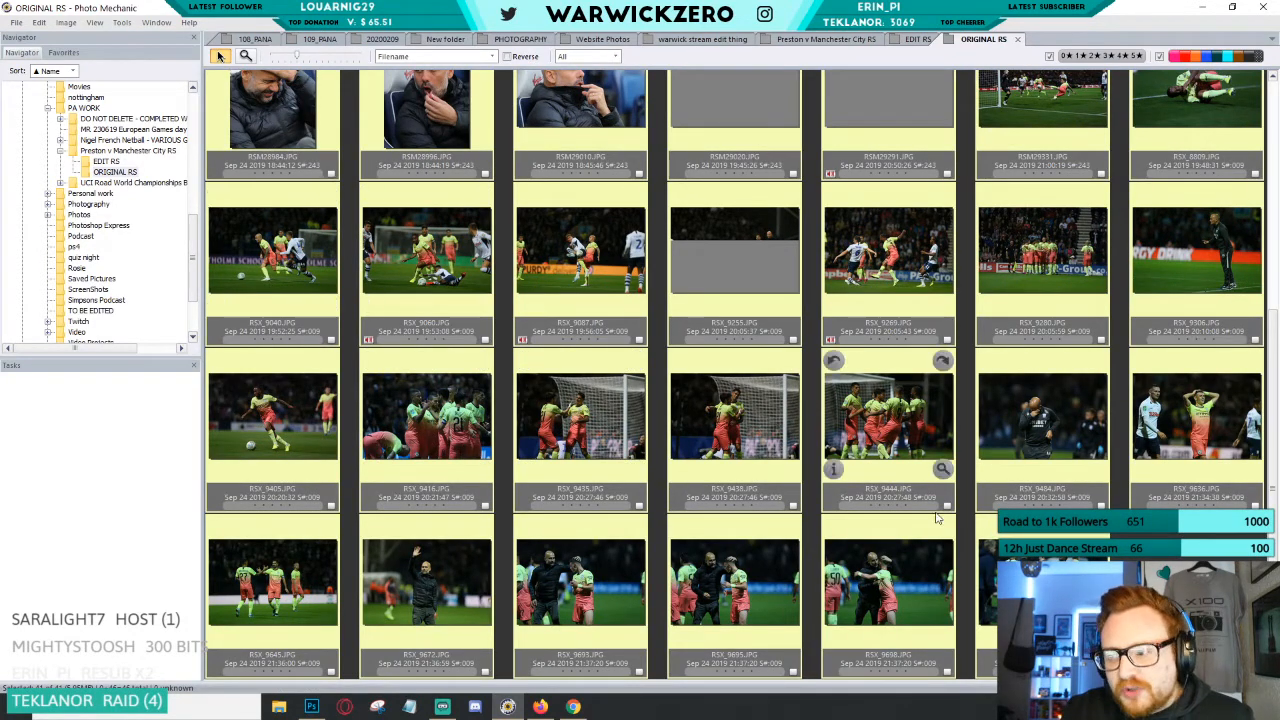
key("ctrl+d")
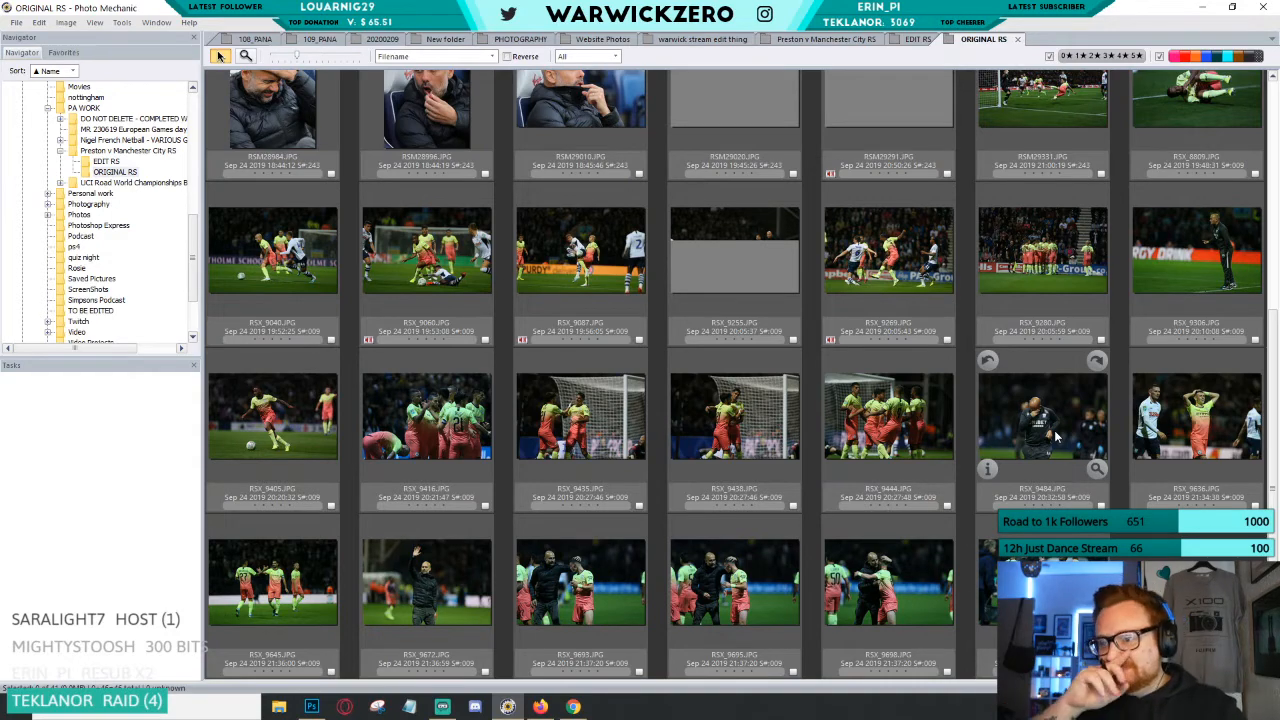
mouse_move(1274, 518)
left_mouse_down()
mouse_move(1274, 288)
mouse_move(1274, 525)
left_mouse_up()
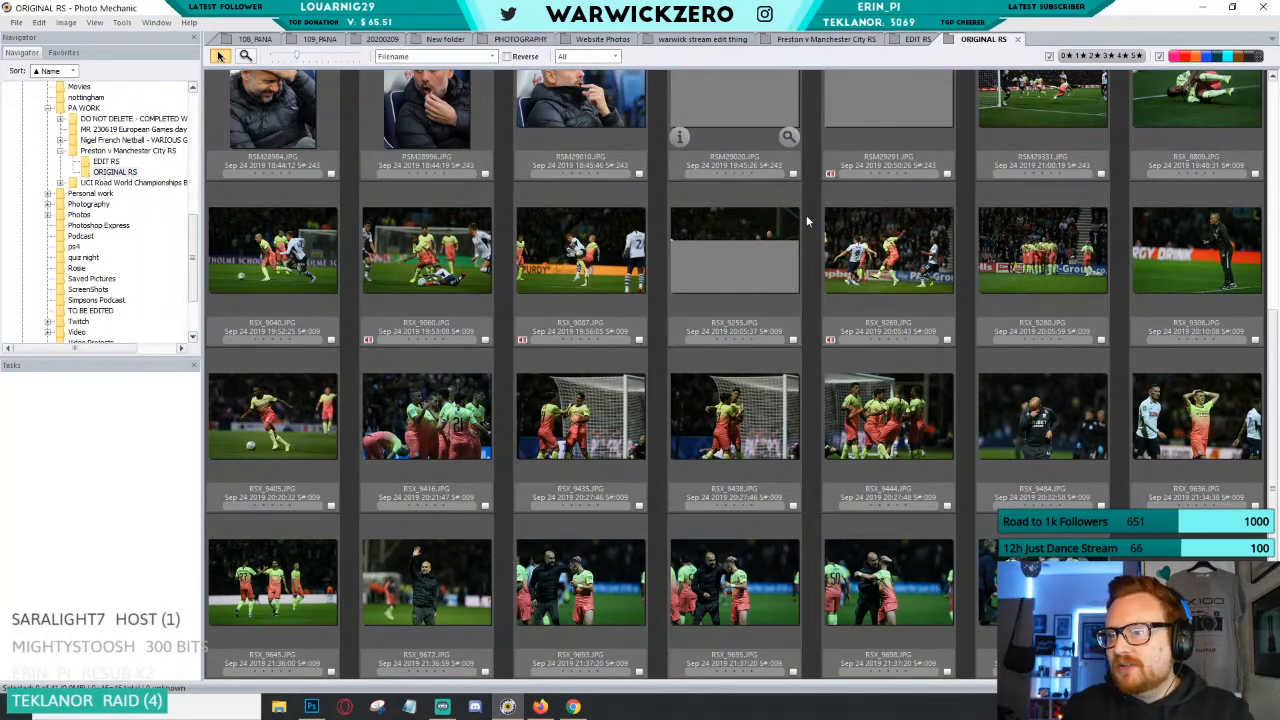
View RSX_9087 full size, inspect its IPTC metadata form with the photo enlarged, and close the form without changes.
double_click(576, 279)
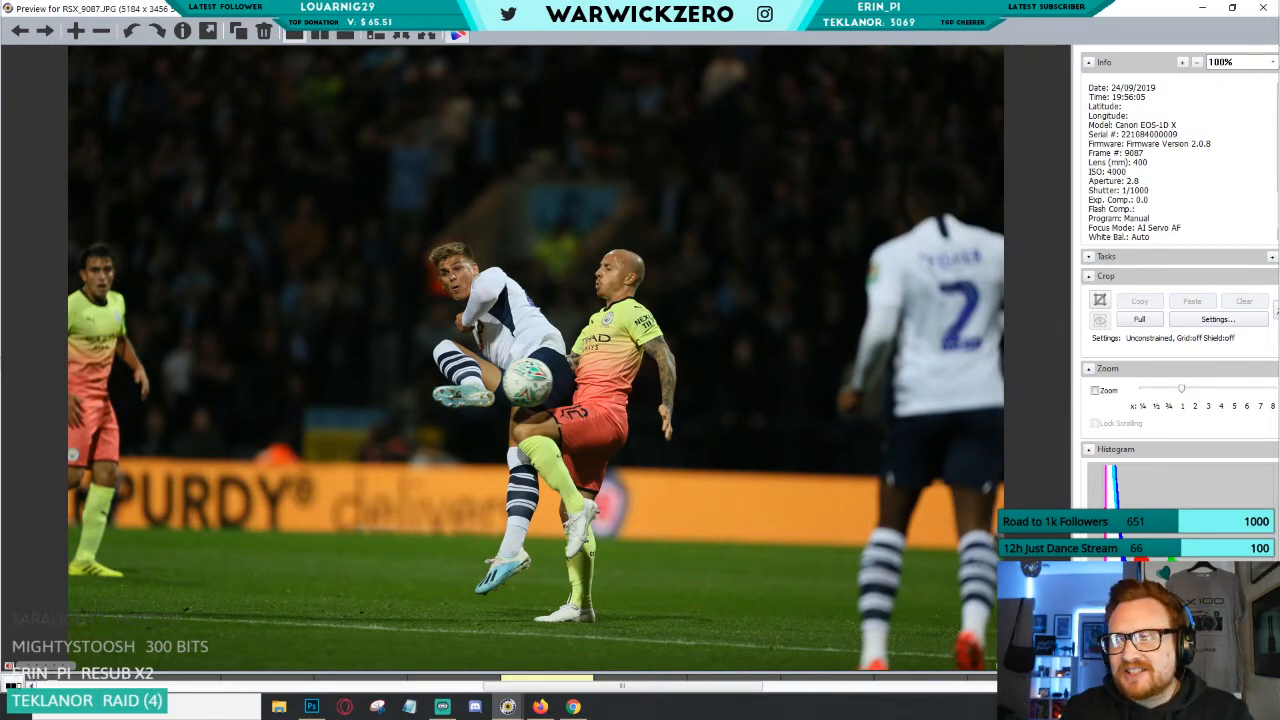
key("Escape")
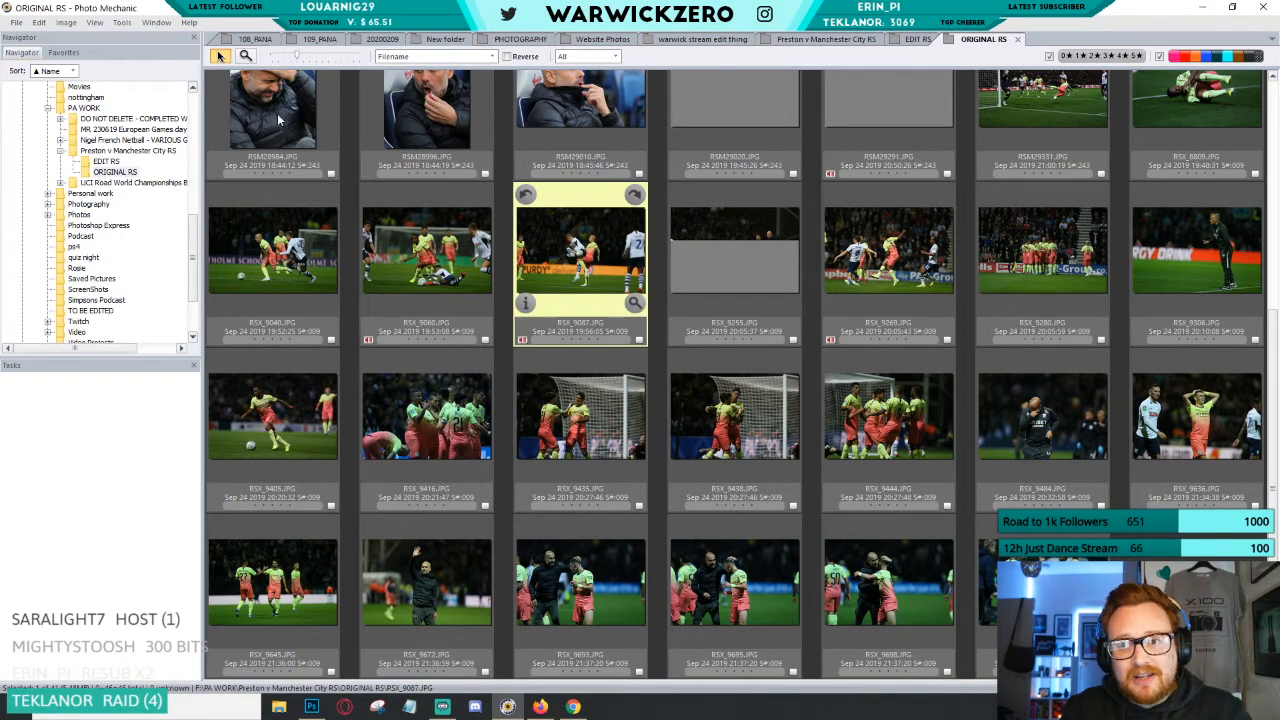
key("ctrl+i")
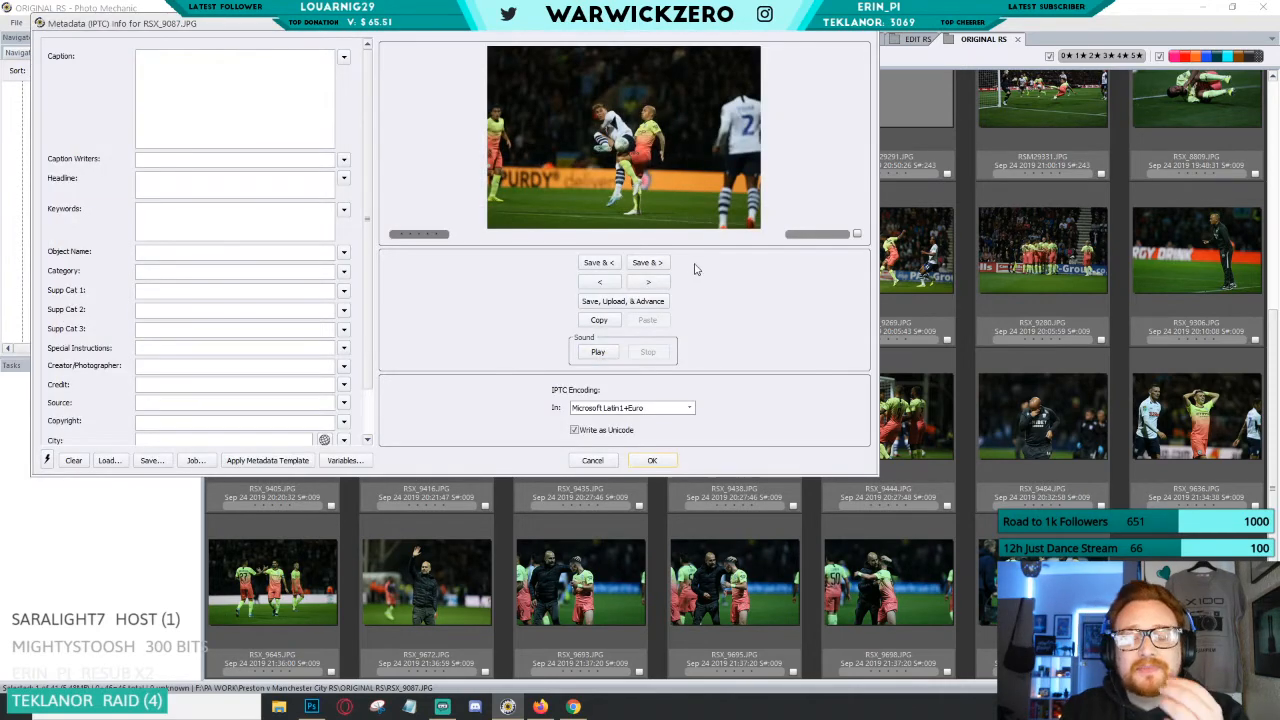
left_click(622, 168)
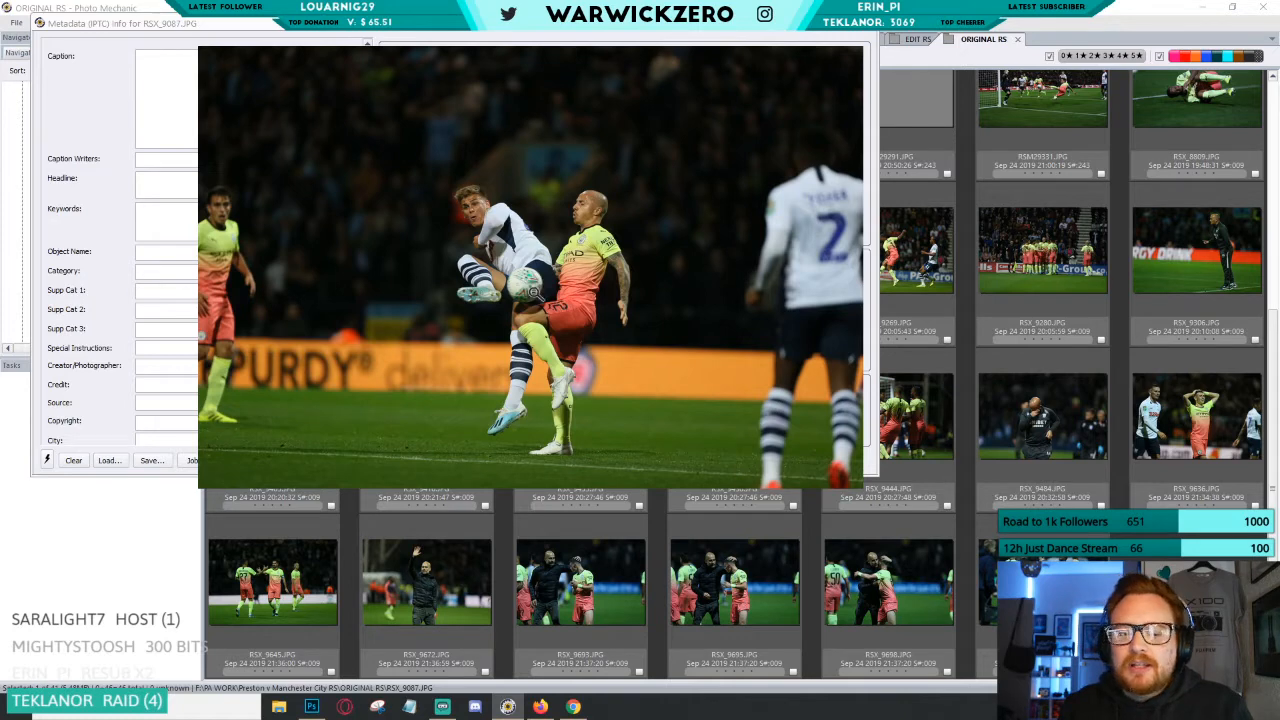
left_click(530, 290)
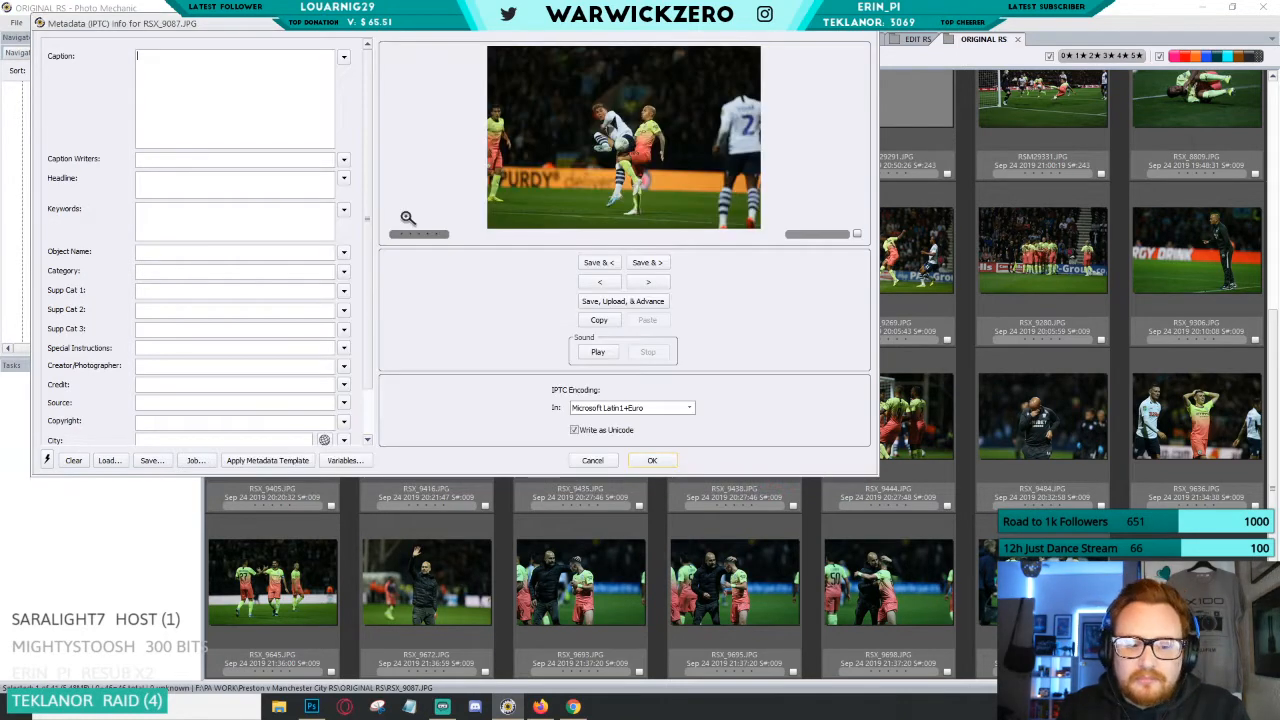
left_click(598, 353)
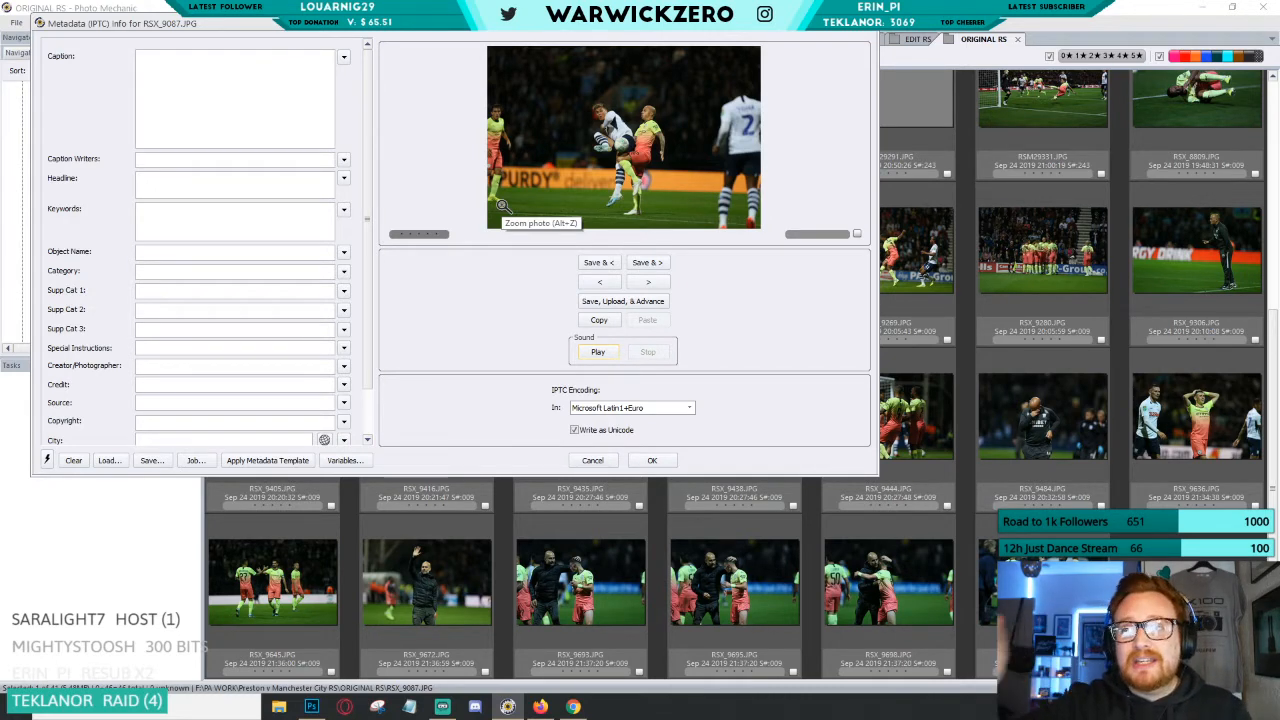
key("Escape")
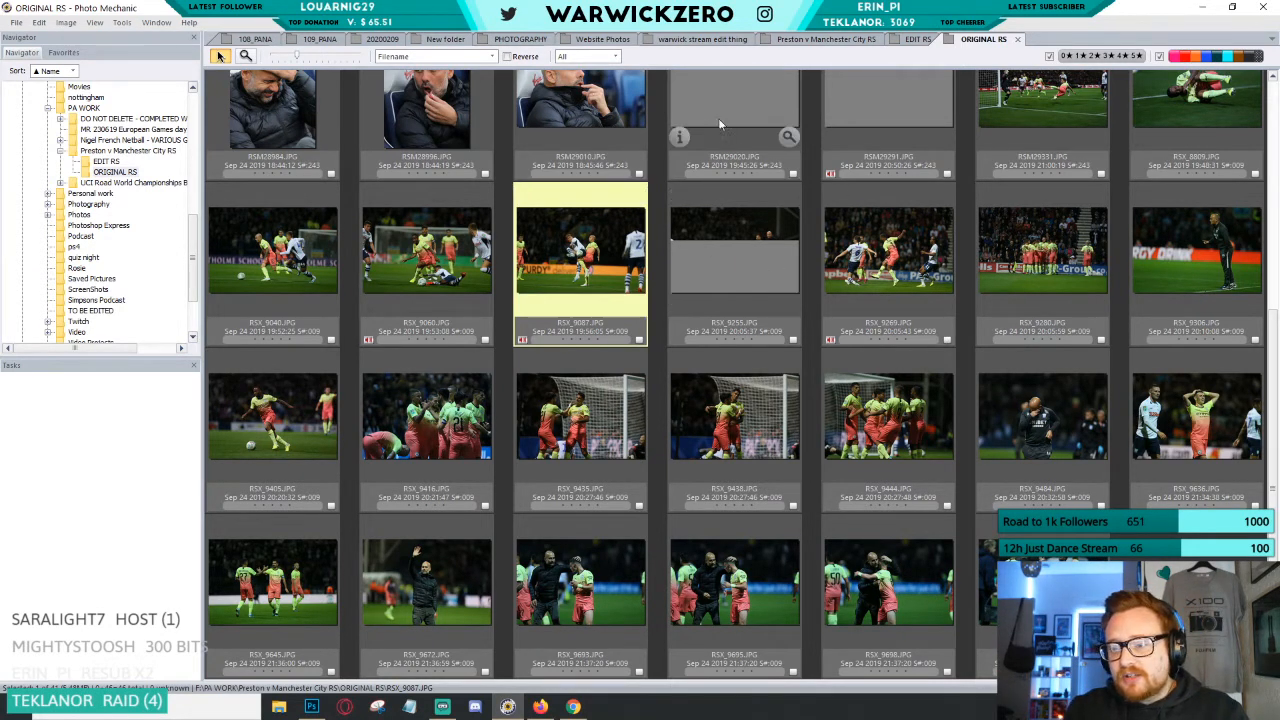
Select photo RSX_9087 of the two players contesting the ball and open it in Photoshop.
left_click(773, 220)
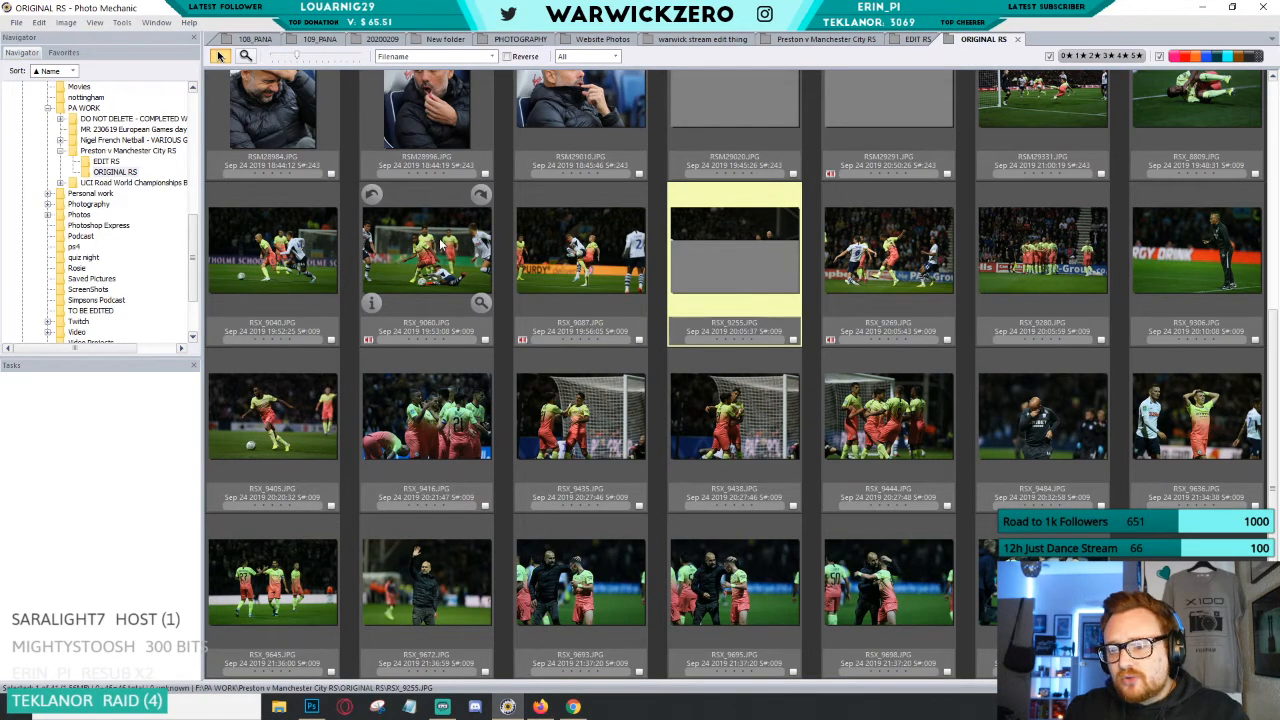
left_click(608, 292)
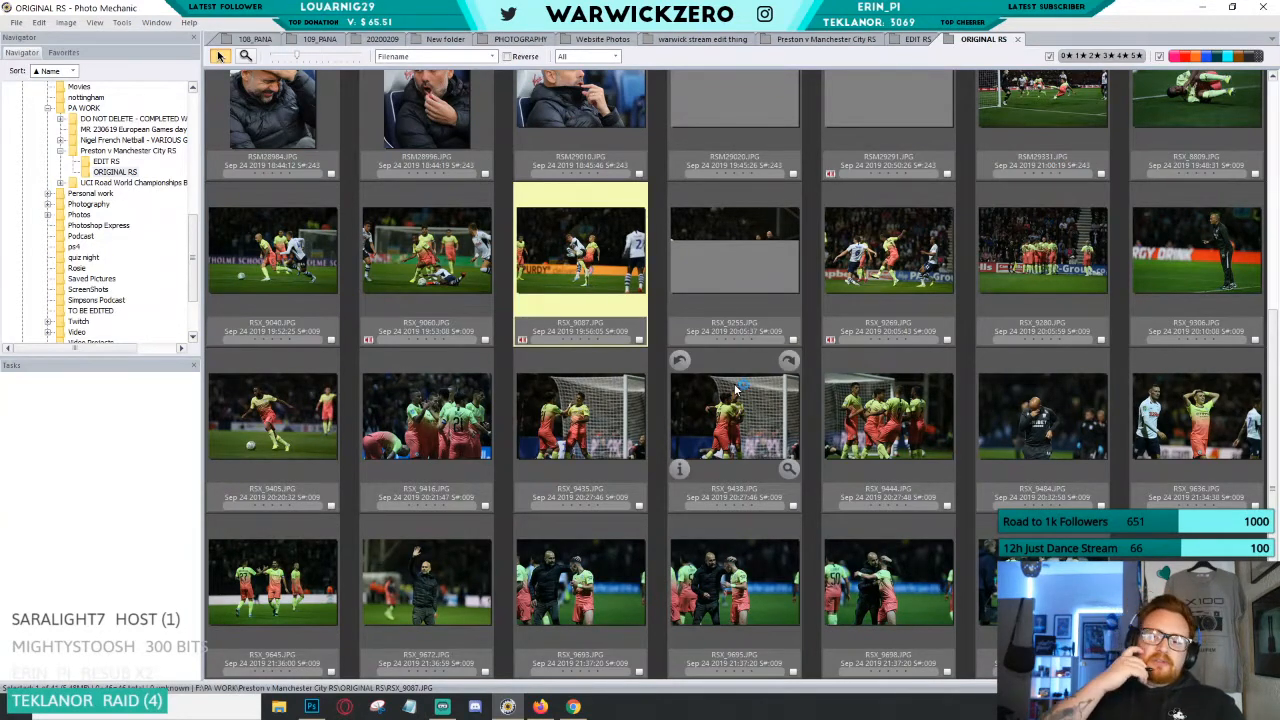
key("alt+Tab")
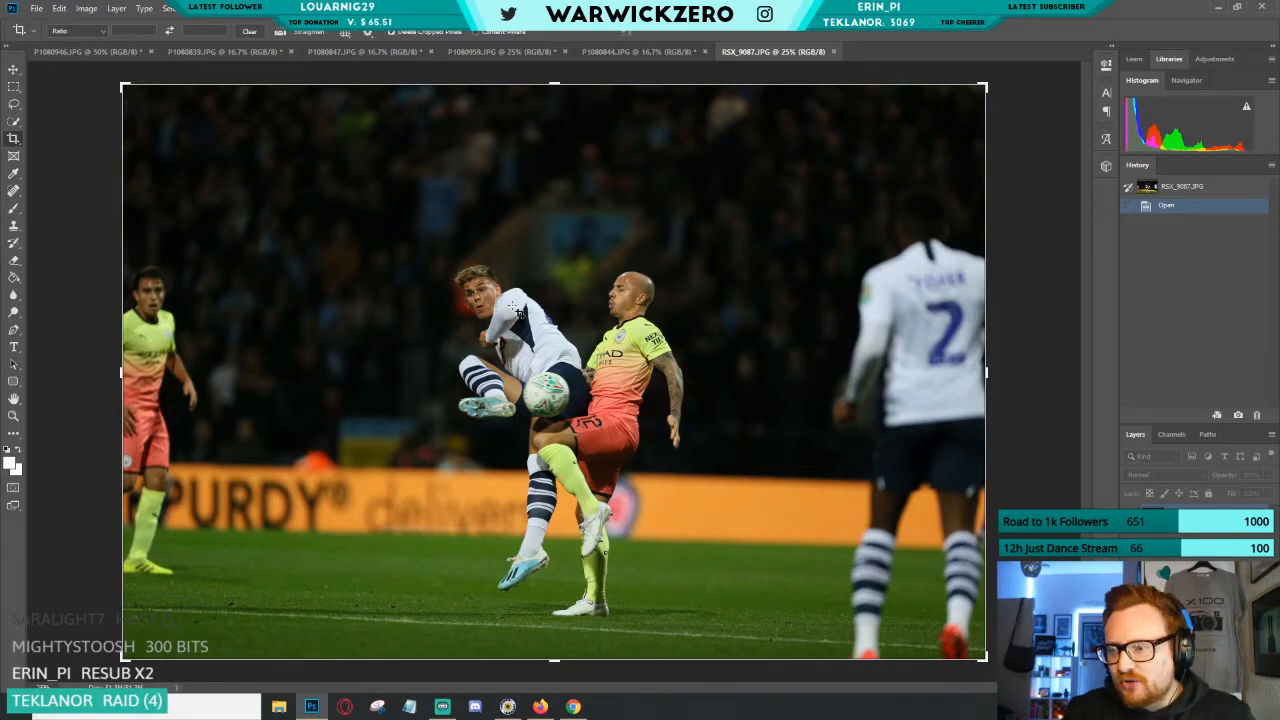
Crop RSX_9087 tightly around the two players contesting the ball, rotating the frame slightly to level the pitch.
mouse_move(287, 233)
left_mouse_down()
mouse_move(752, 586)
mouse_move(808, 646)
left_mouse_up()
mouse_move(862, 413)
left_mouse_down()
mouse_move(890, 384)
mouse_move(853, 425)
left_mouse_up()
left_click(861, 426)
left_click_drag(549, 580, 550, 577)
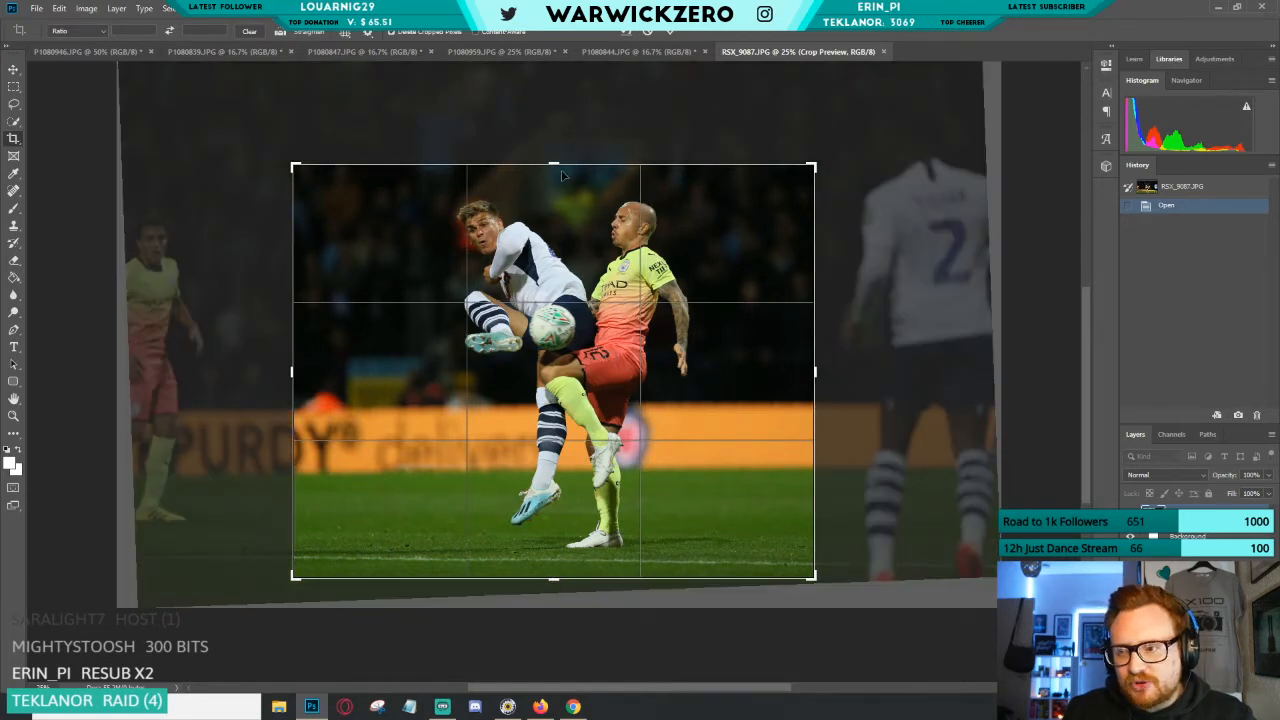
left_click_drag(556, 165, 557, 172)
left_click_drag(553, 567, 553, 560)
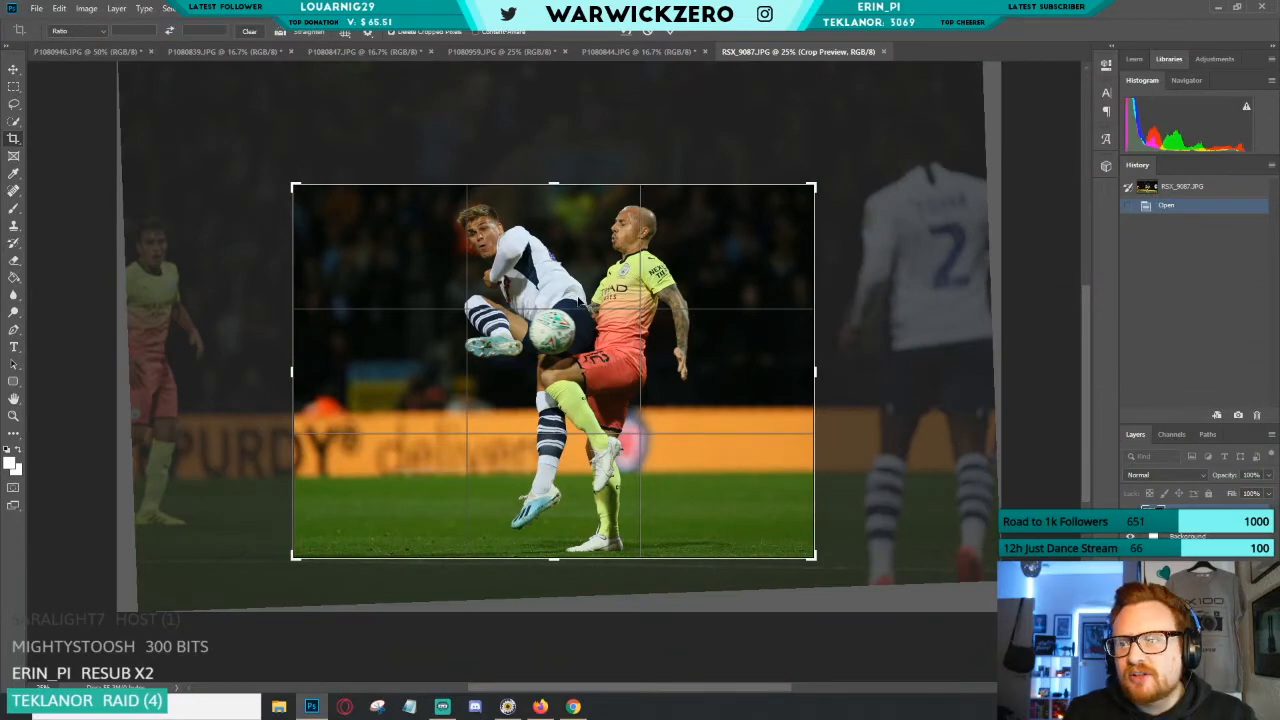
key("Return")
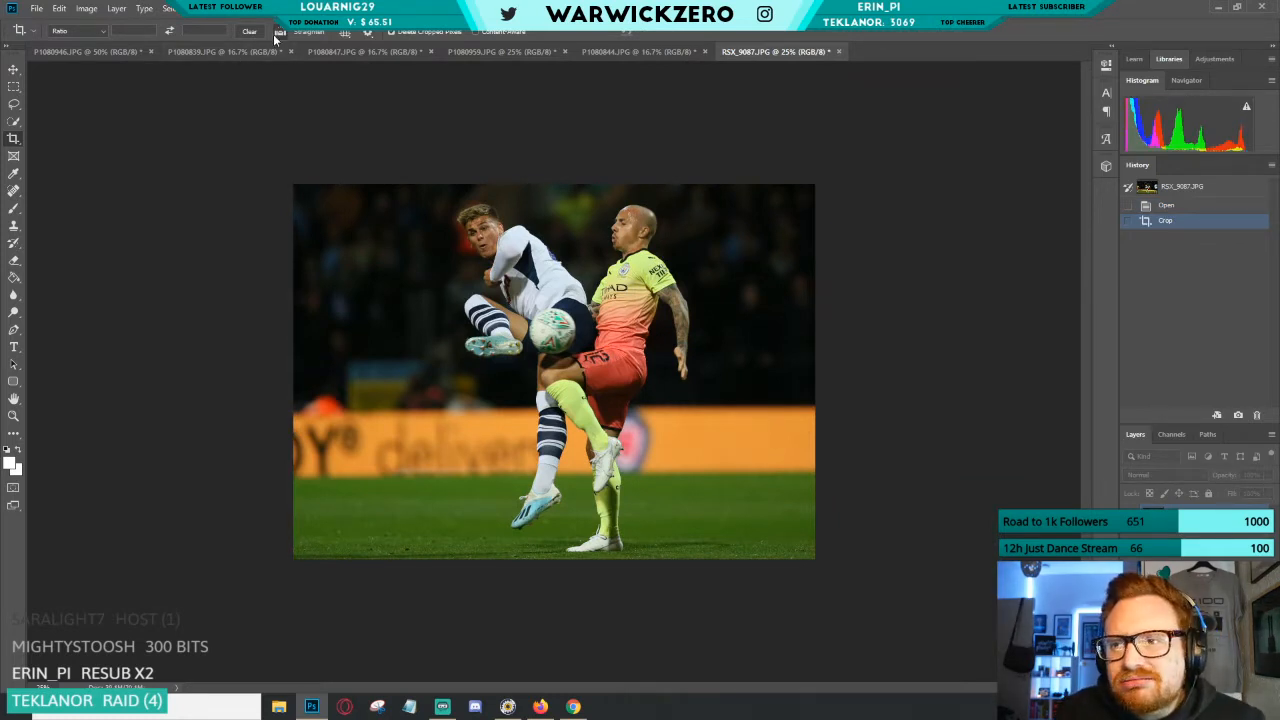
Straighten the cropped photo along the line where the orange advertising board meets the grass and apply the crop.
left_click_drag(293, 478, 500, 503)
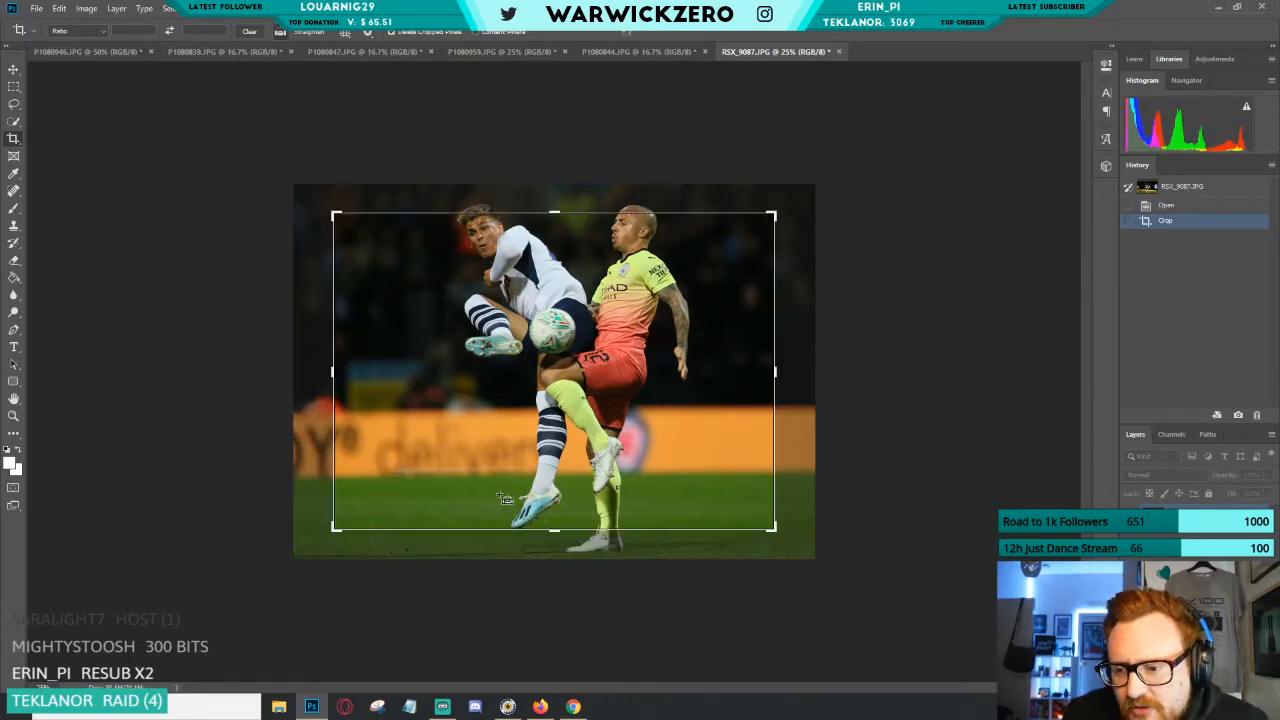
key("Return")
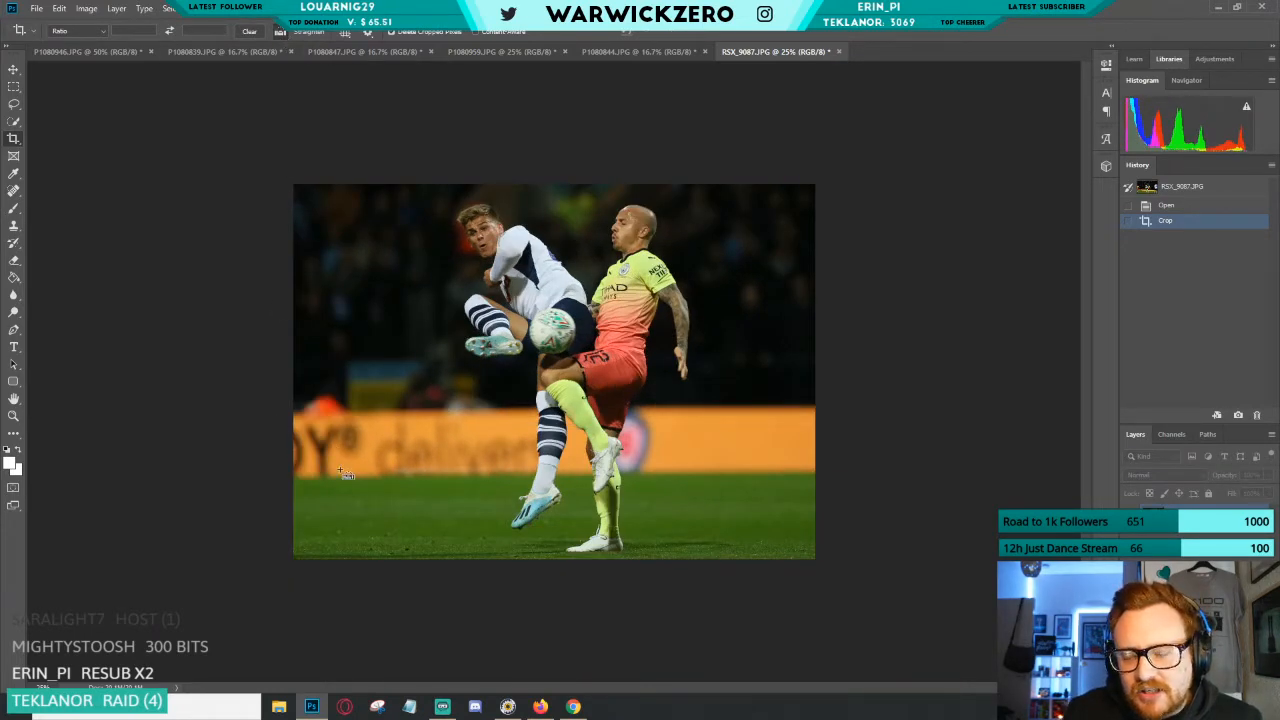
left_click_drag(294, 478, 824, 477)
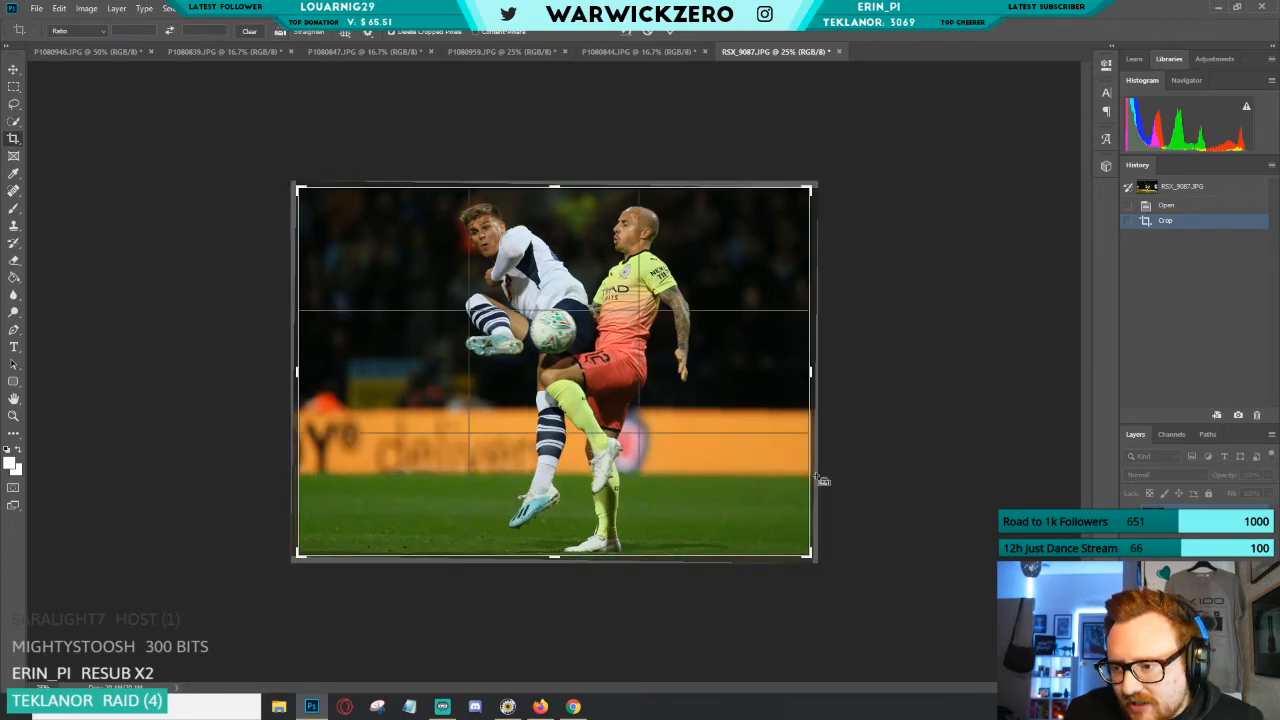
key("Return")
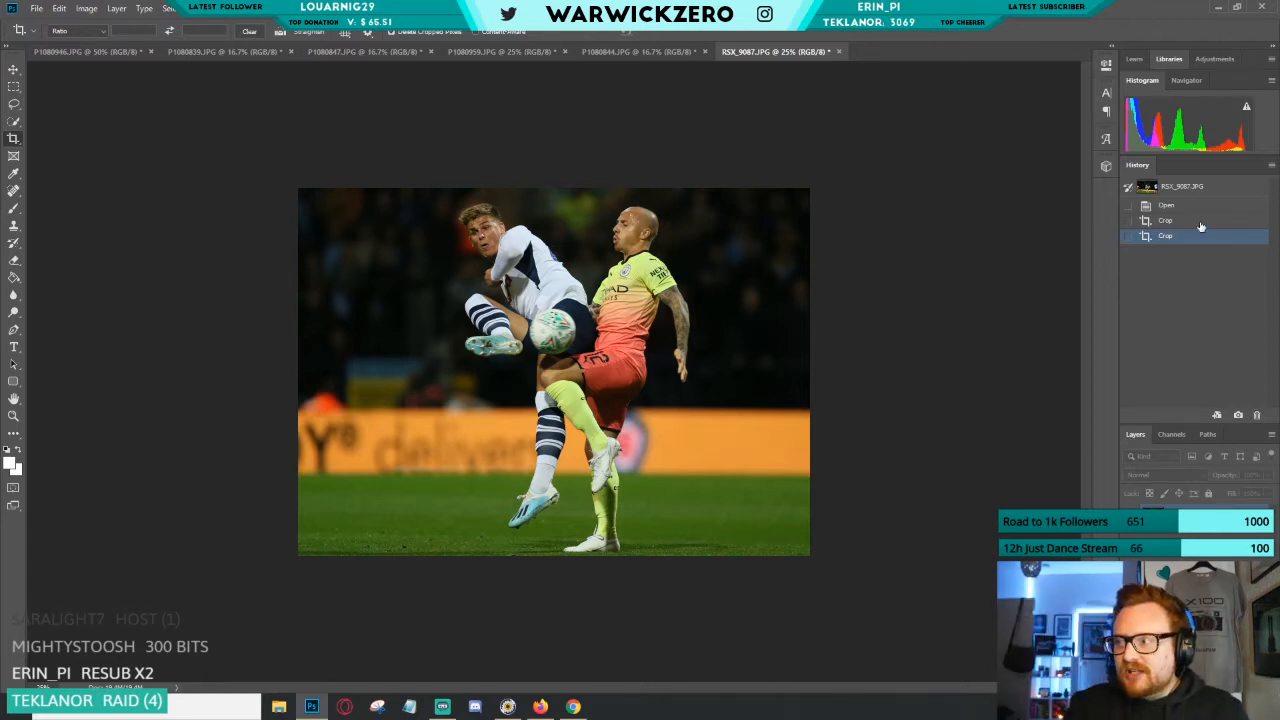
Compare the originally opened photo with the latest crop using the history states, ending on the latest crop.
key("ctrl+minus")
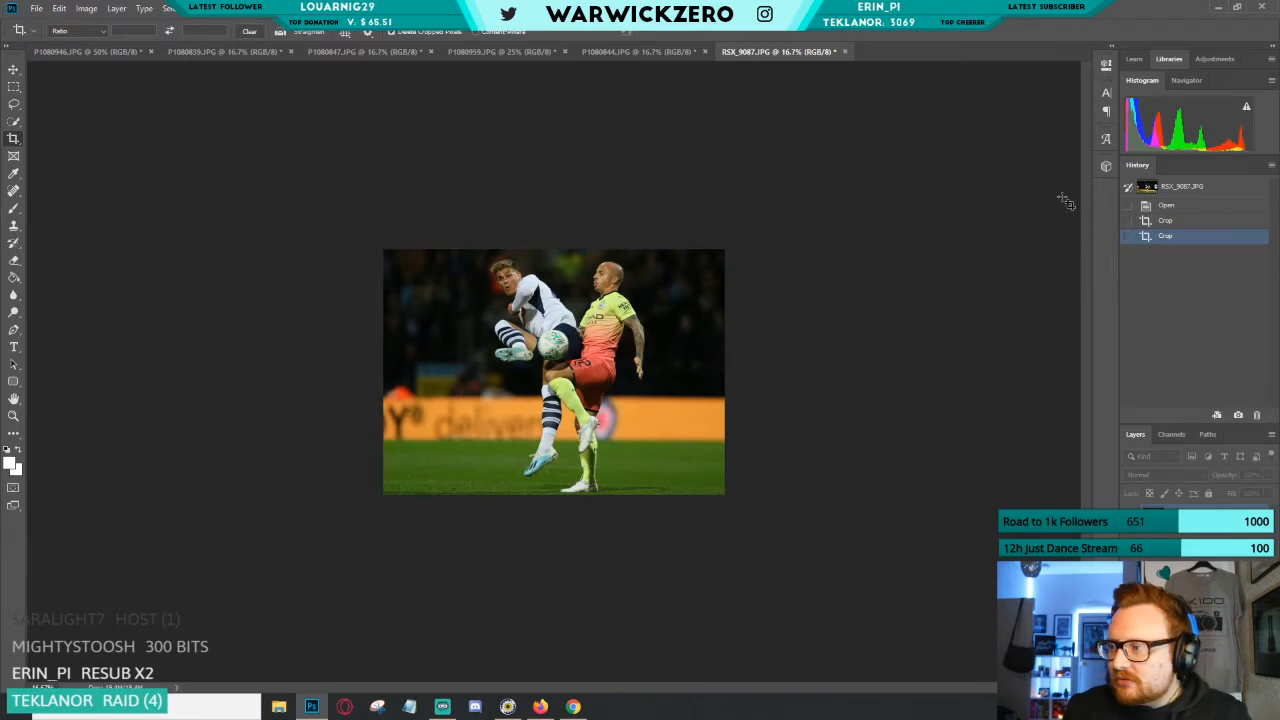
left_click(1198, 206)
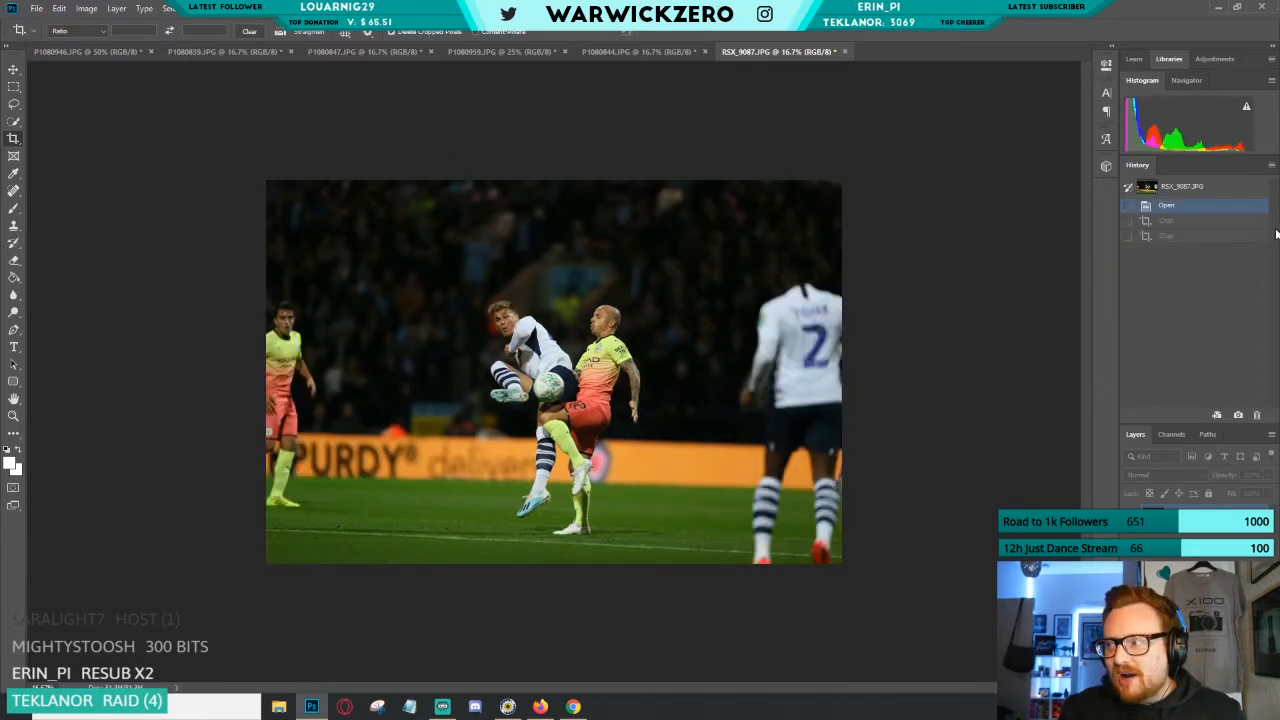
left_click(1205, 237)
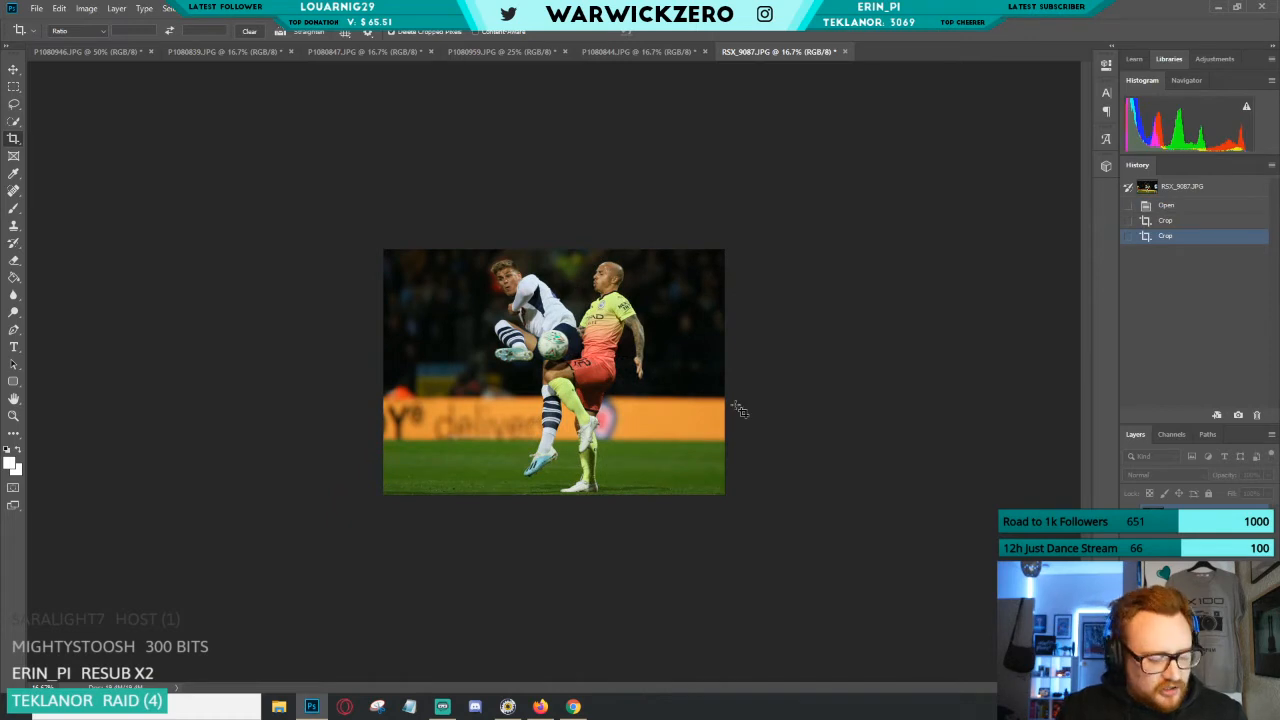
key("ctrl+plus")
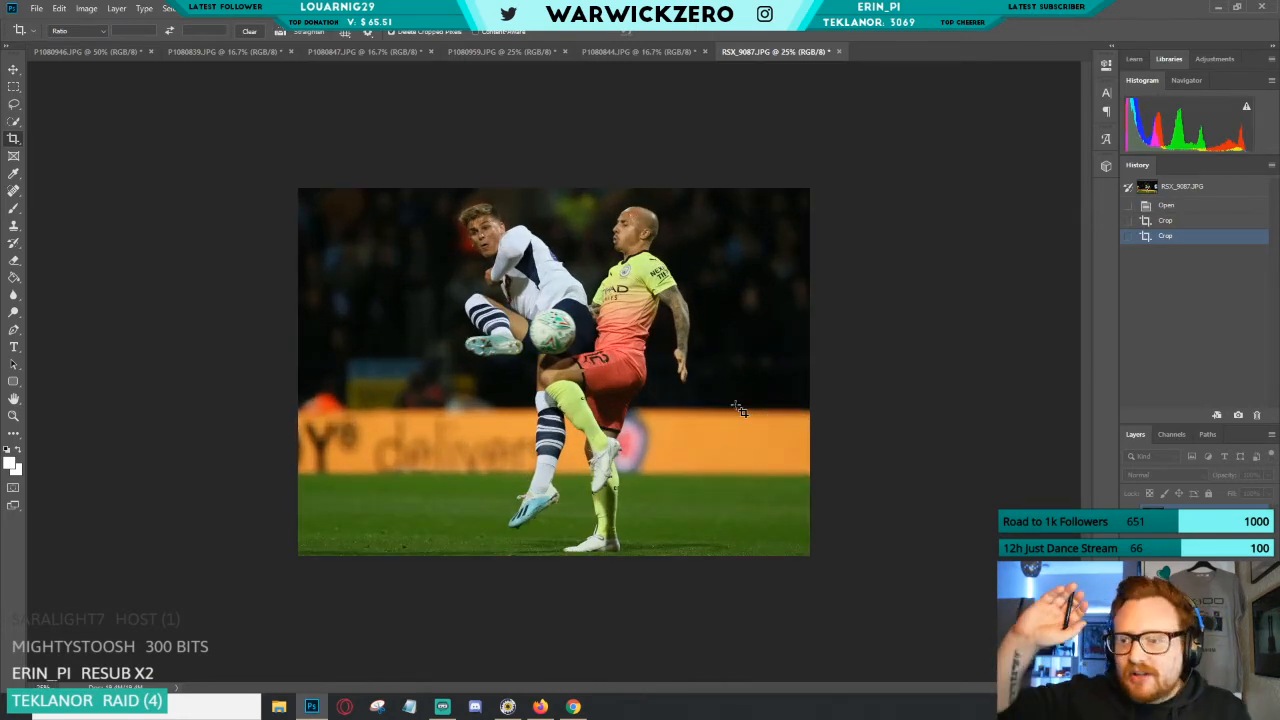
Brighten the cropped RSX_9087 photo with a Levels adjustment, setting the white input level to 225 on the RGB channel.
key("ctrl+plus")
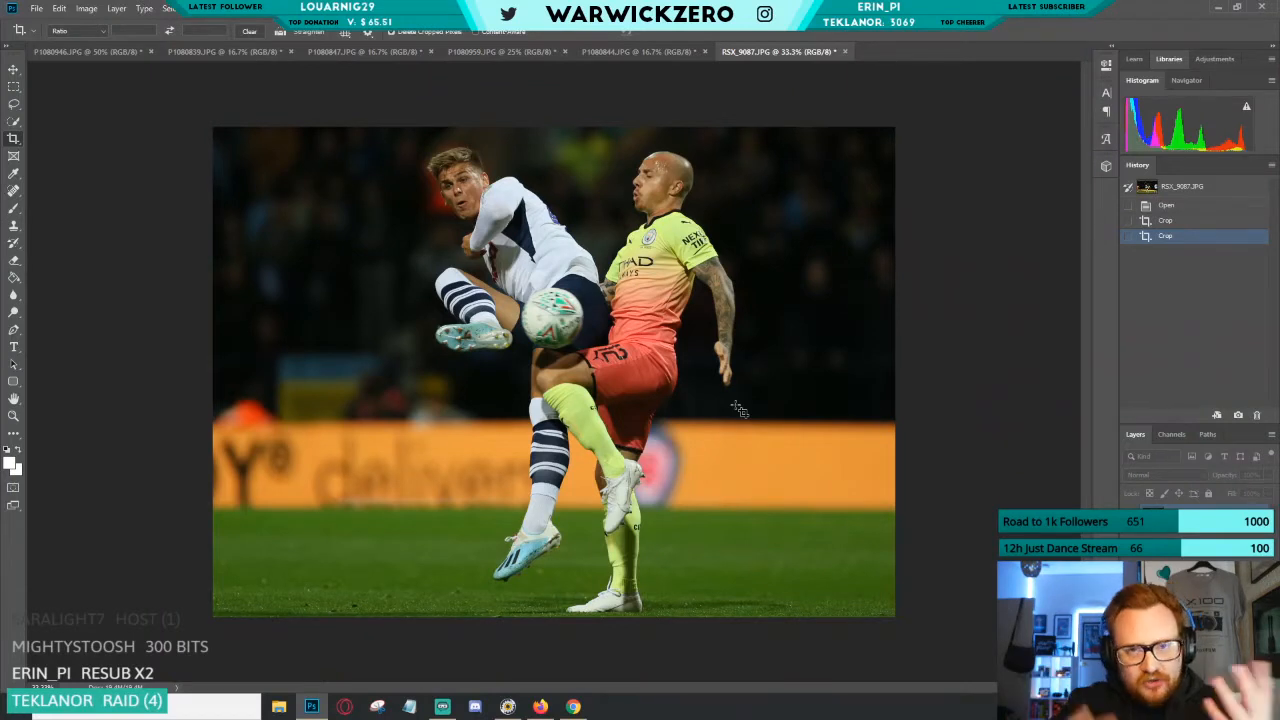
key("i")
key("ctrl+l")
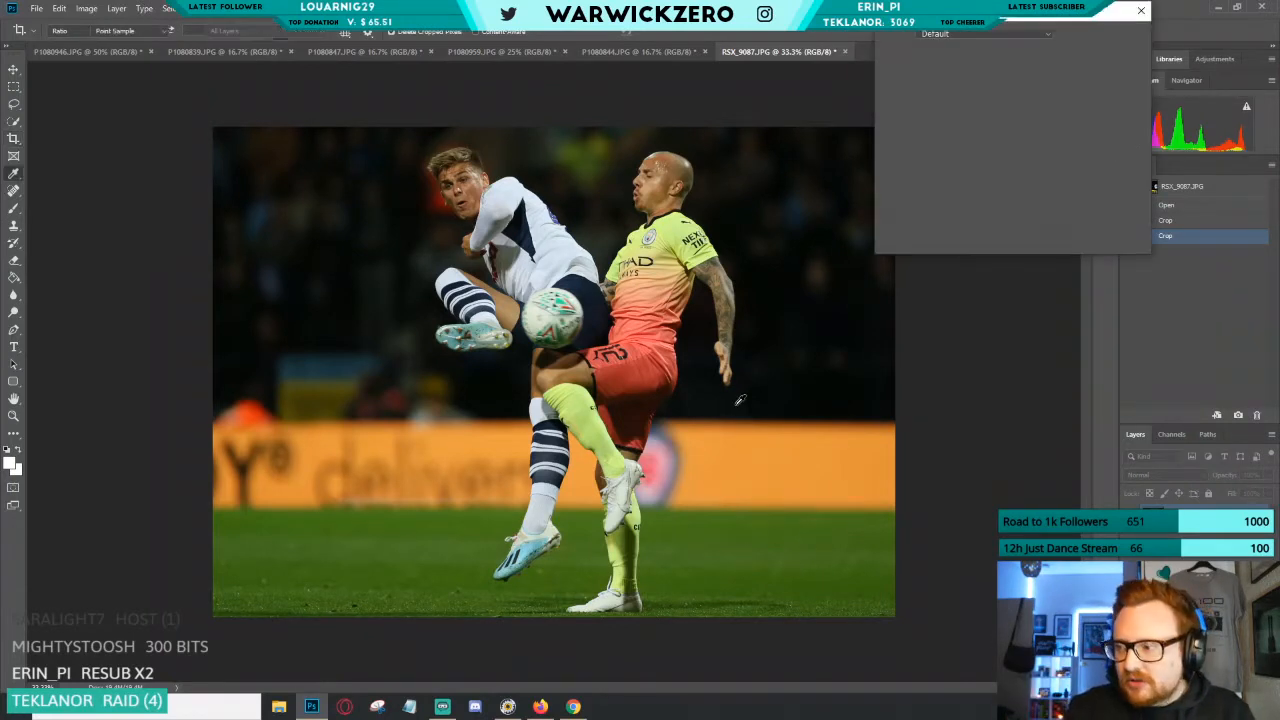
mouse_move(1055, 160)
left_mouse_down()
mouse_move(1031, 162)
mouse_move(1044, 168)
left_mouse_up()
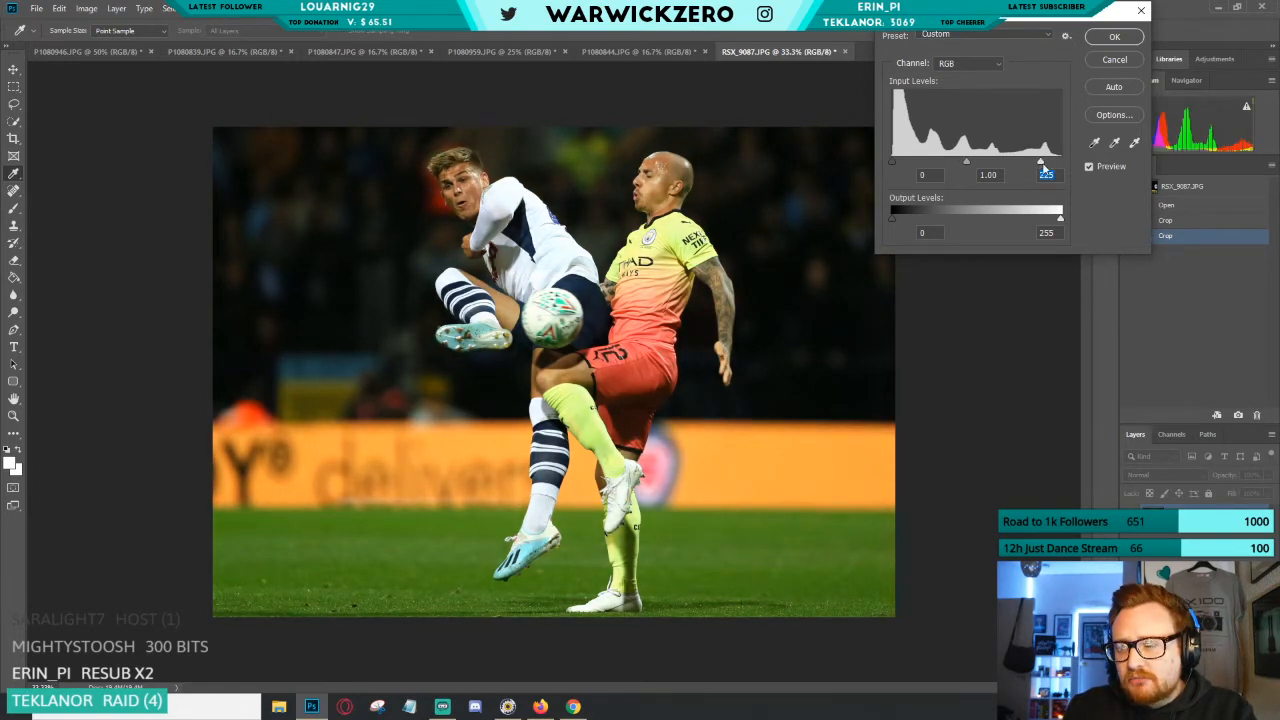
left_click(1113, 38)
Compare the photo before and after the Levels adjustment using the history states, ending on the Levels state.
left_click(1167, 238)
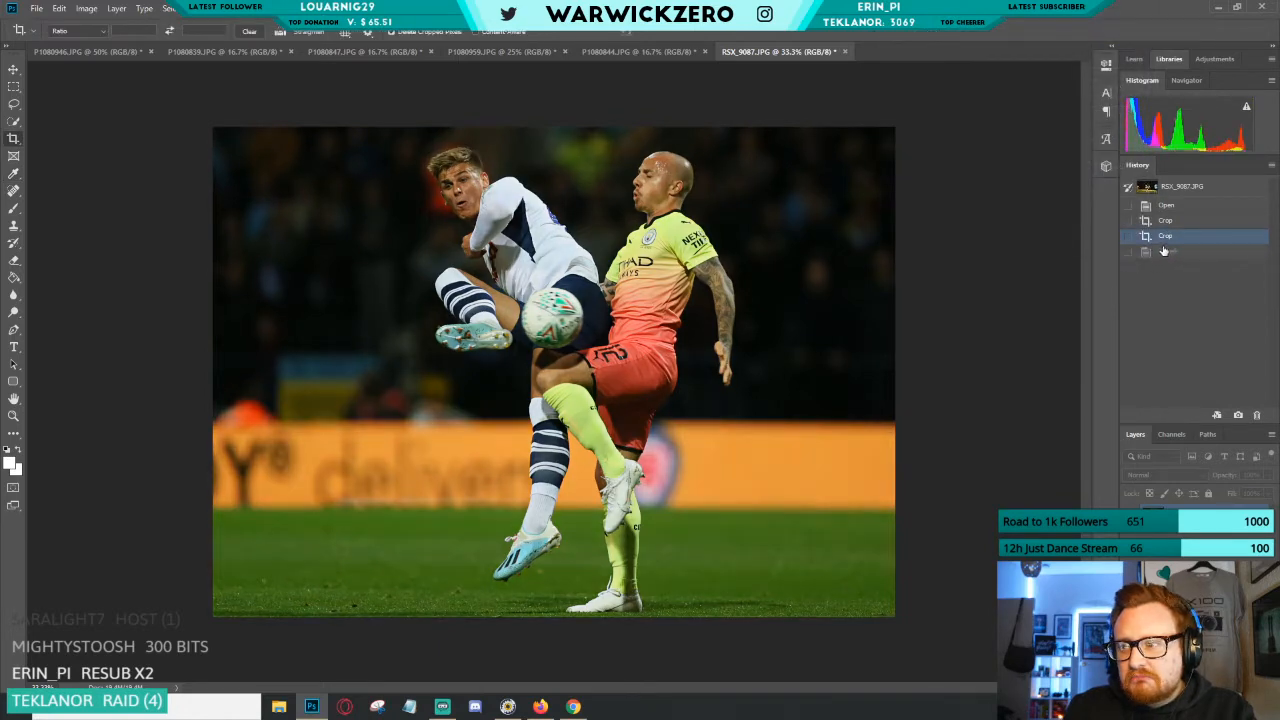
left_click(1165, 251)
left_click(1167, 238)
left_click(1167, 253)
left_click(1167, 238)
left_click(1167, 256)
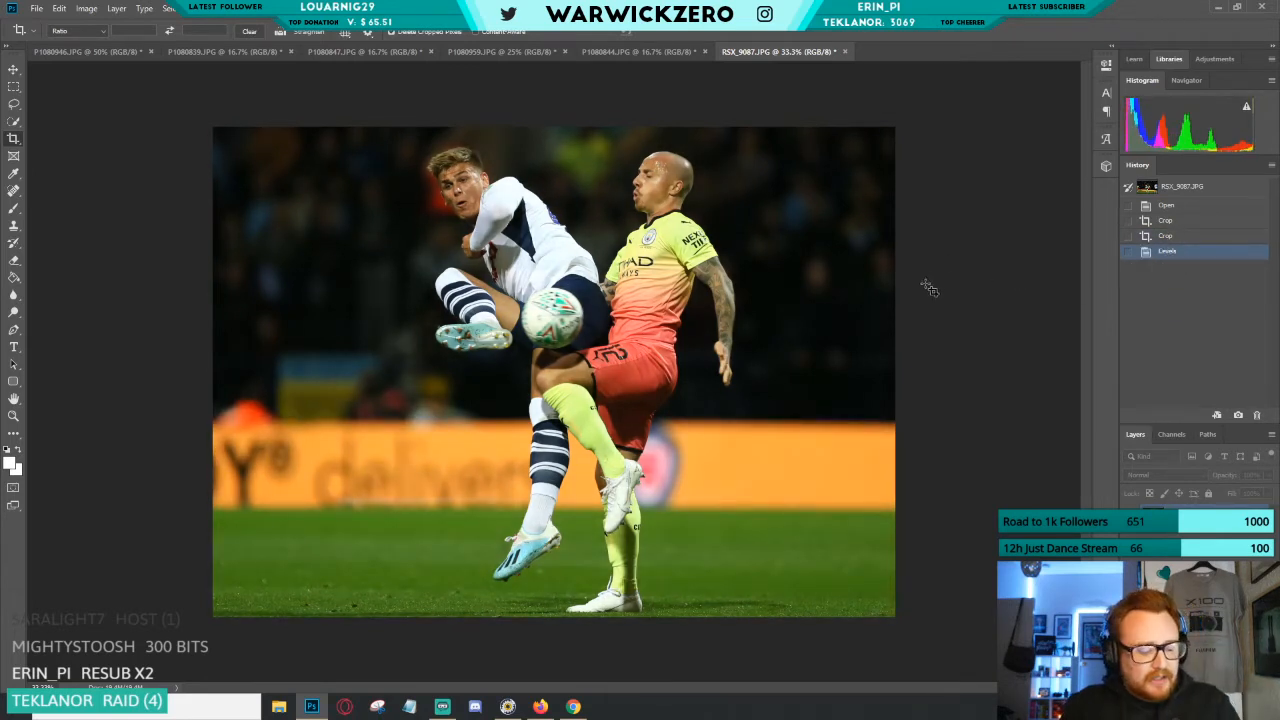
Apply a Color Balance adjustment to the midtones with +5 towards red and +6 towards blue, preserving luminosity.
key("ctrl+b")
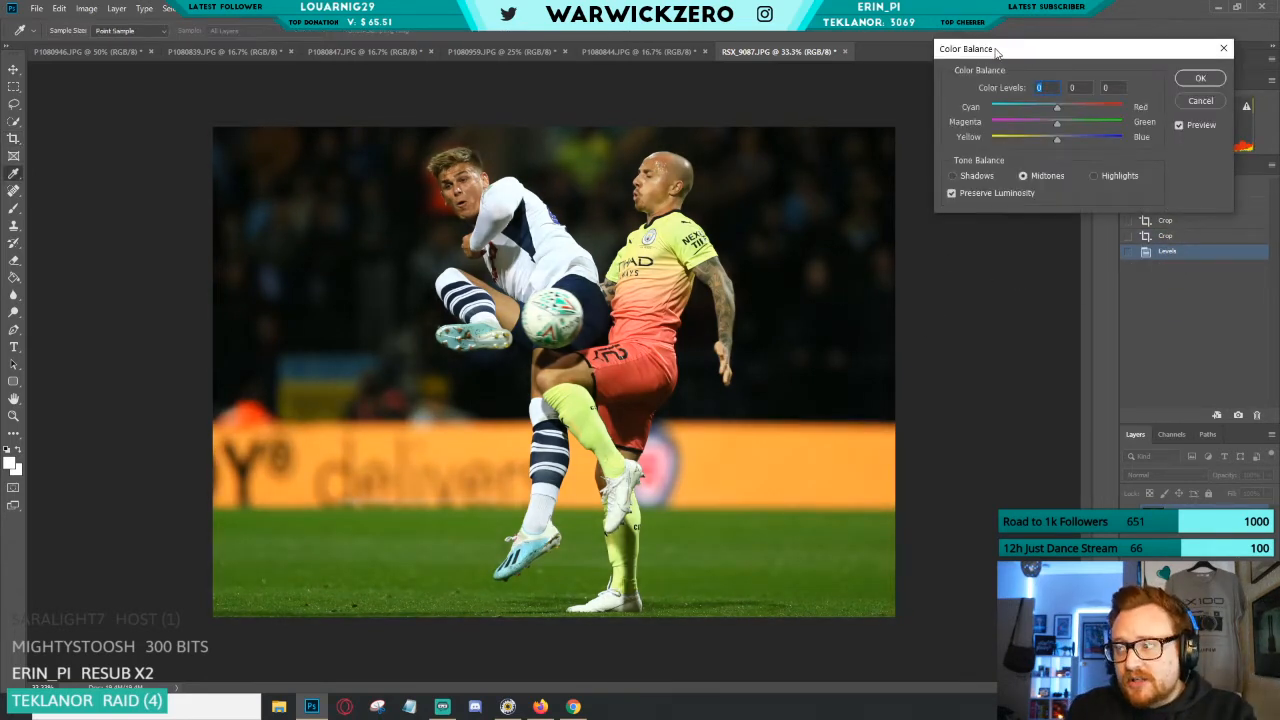
left_click_drag(996, 52, 972, 75)
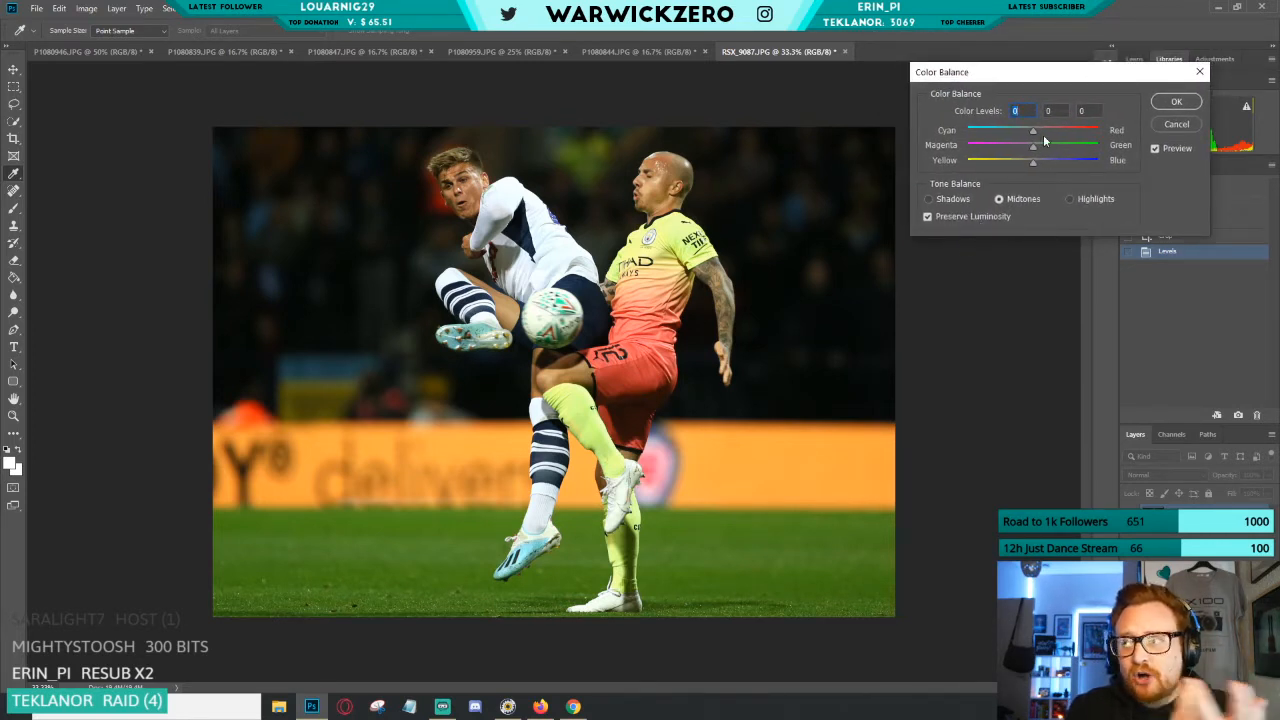
left_click_drag(1034, 130, 1038, 134)
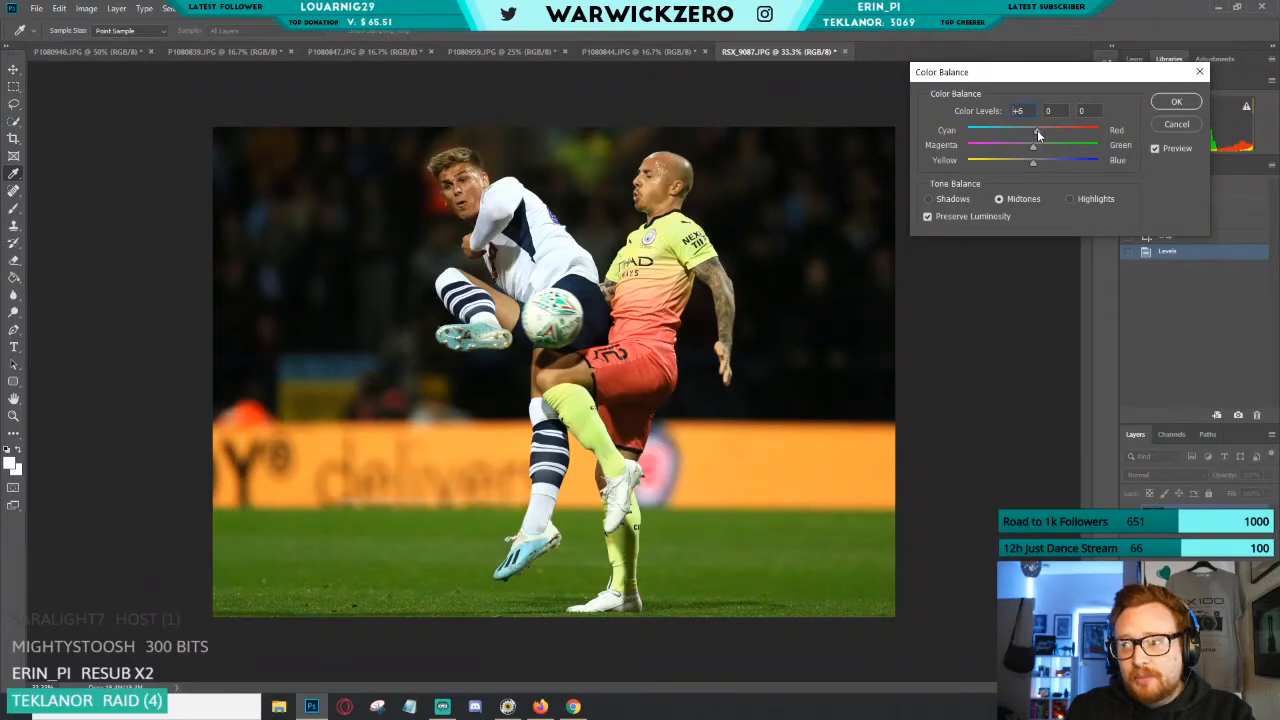
left_click_drag(1038, 132, 1033, 163)
left_click(1036, 164)
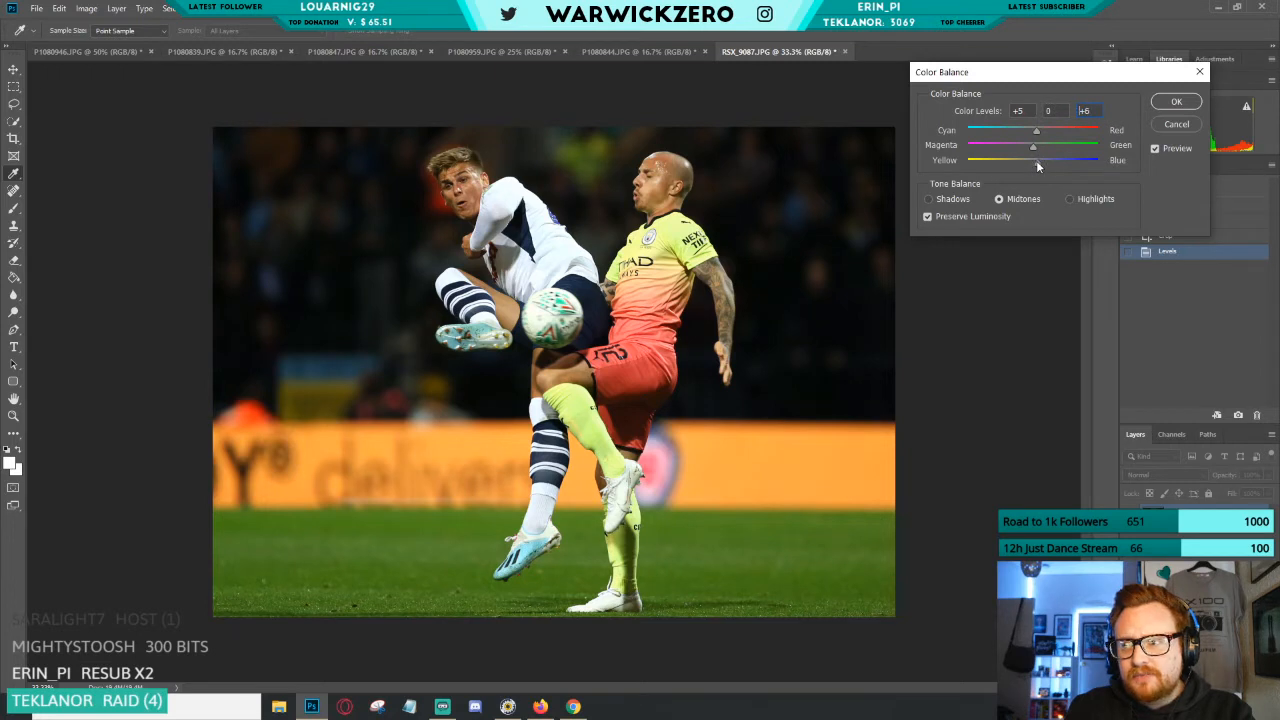
left_click_drag(1038, 160, 1037, 161)
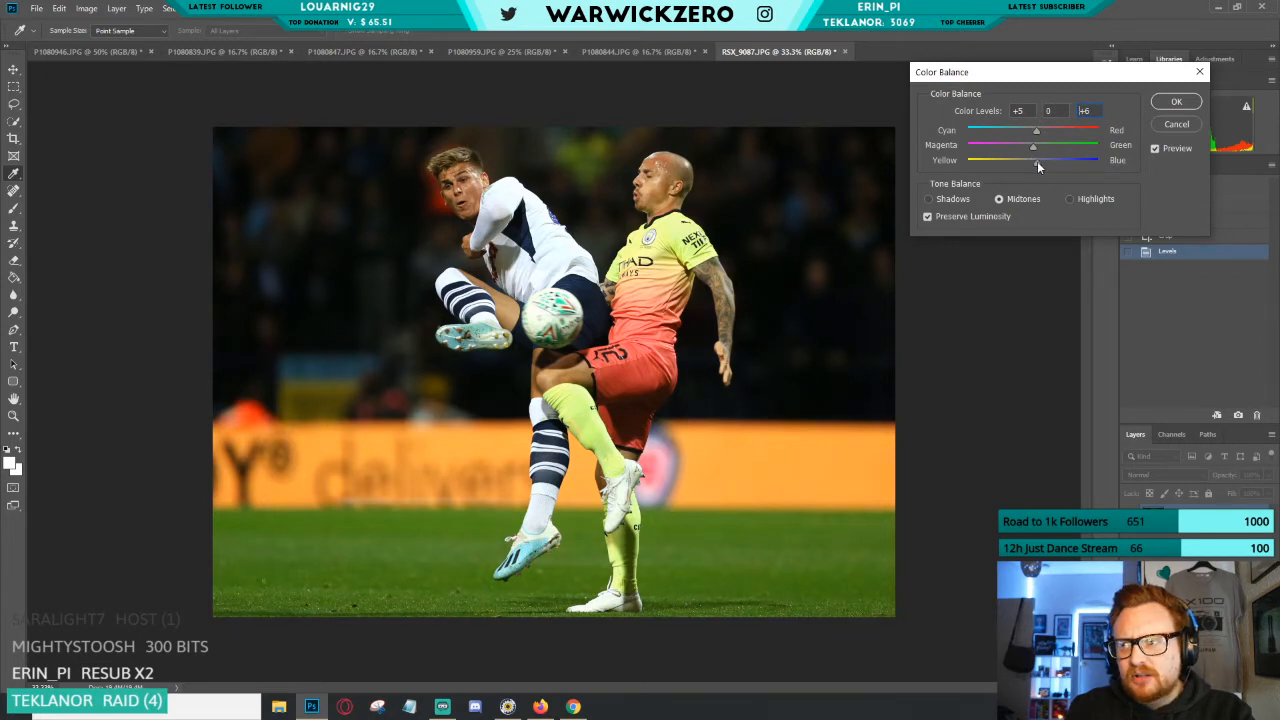
left_click(1174, 103)
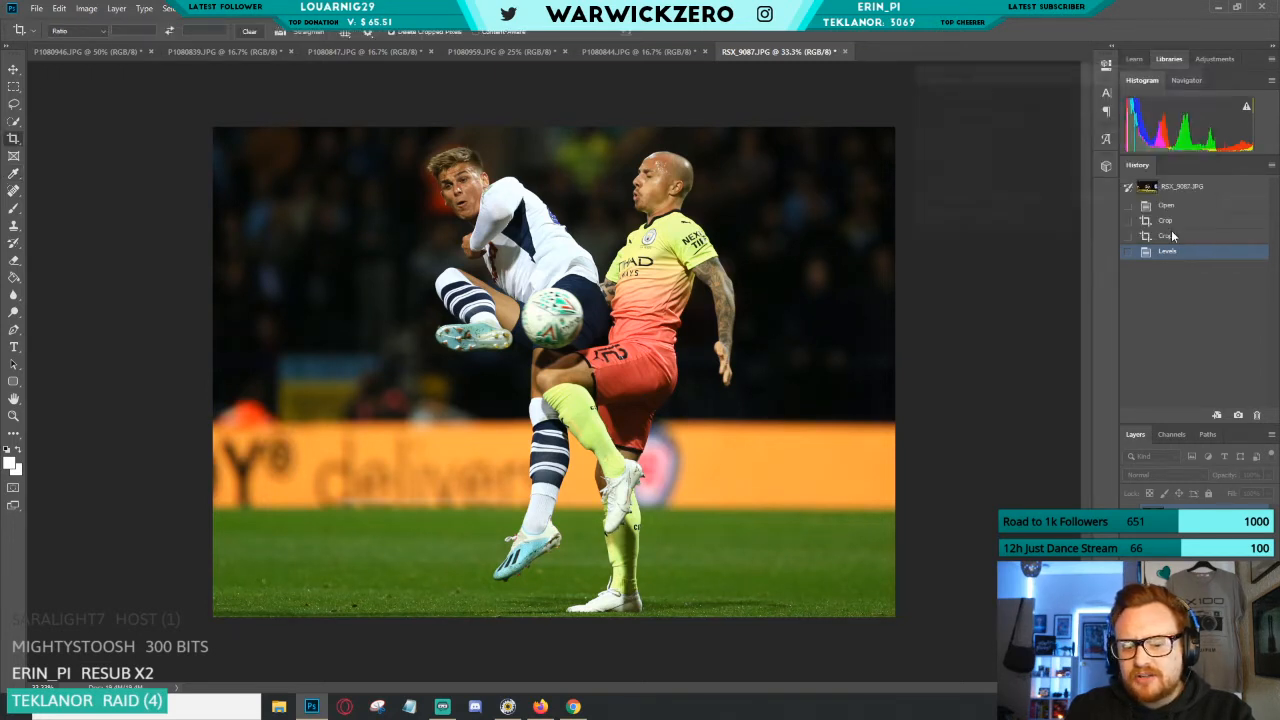
Compare the Levels and Color Balance history states, examining the skin tones of the yellow-shirted player's head at 200%, ending on Color Balance.
left_click(1166, 255)
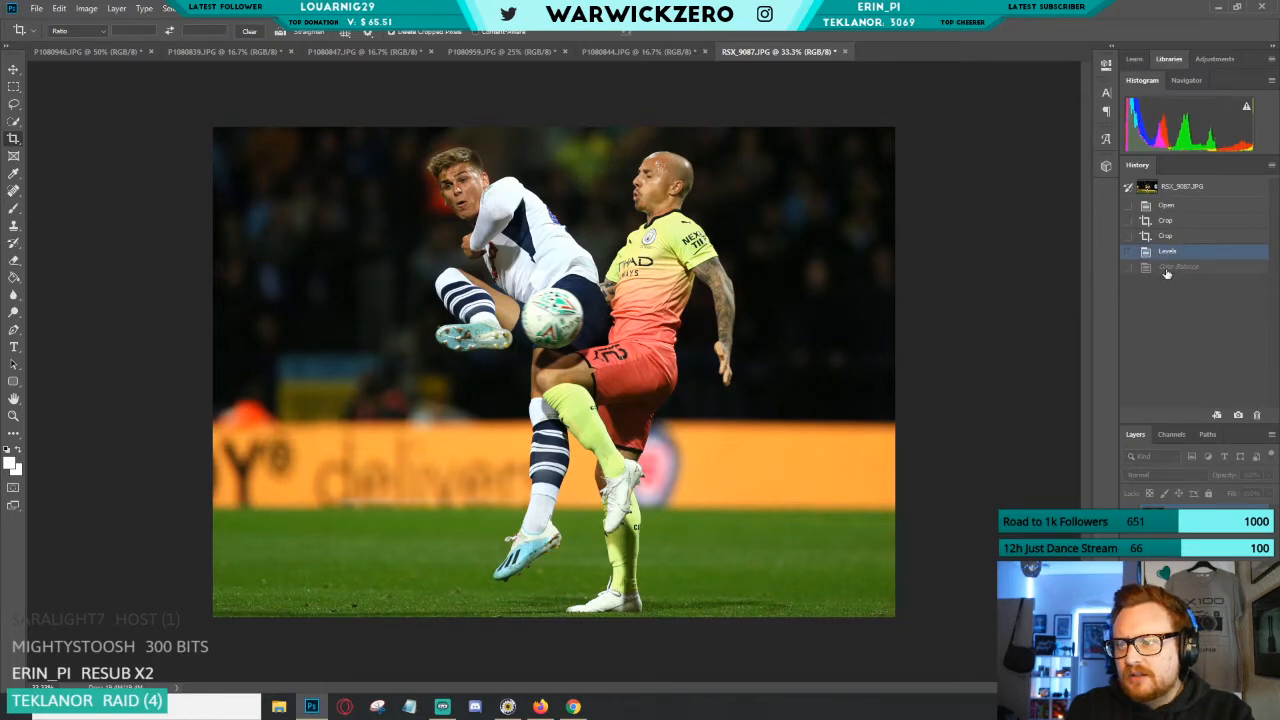
left_click(1166, 270)
key("ctrl+plus")
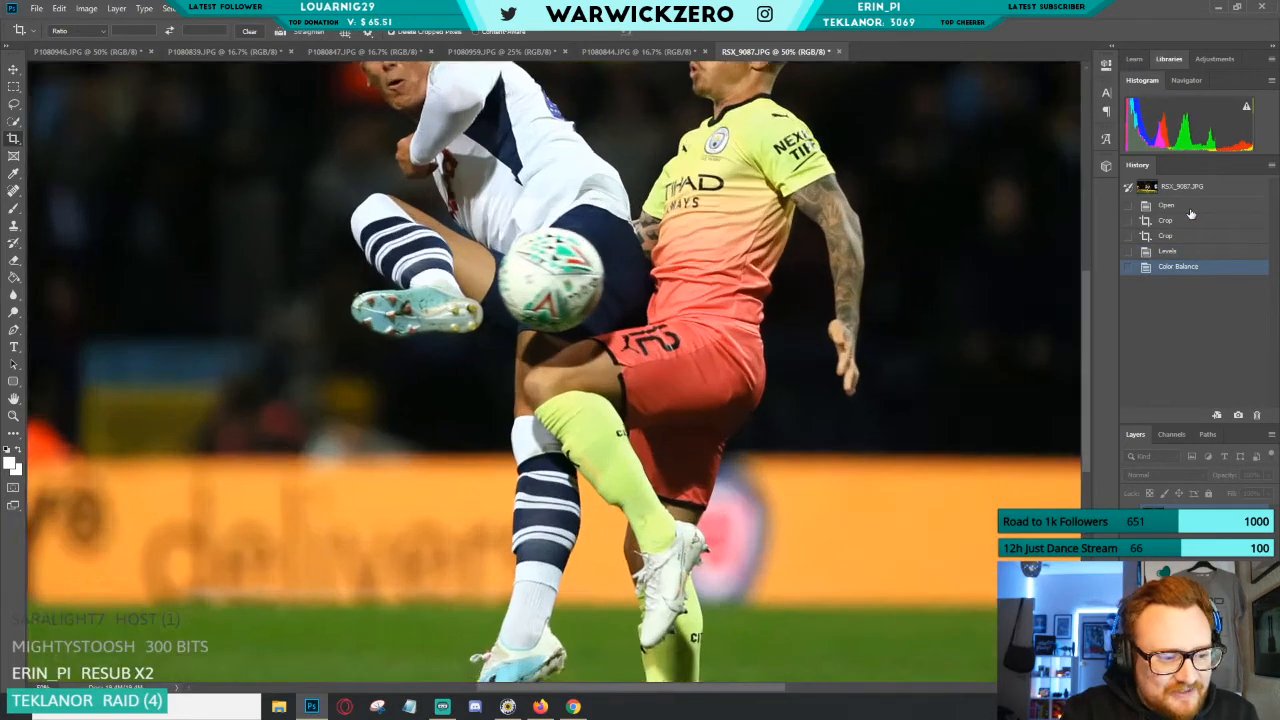
key("ctrl+plus")
key("ctrl+plus")
key("ctrl+plus")
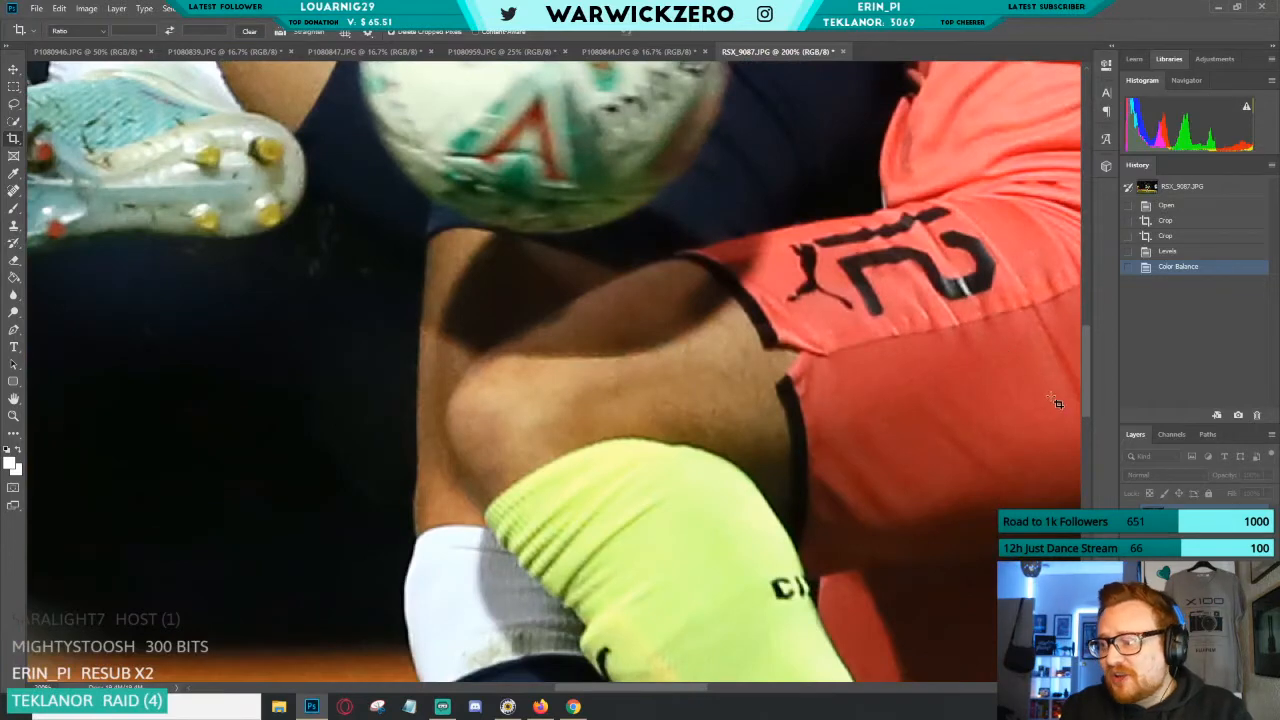
left_click_drag(1085, 379, 1103, 215)
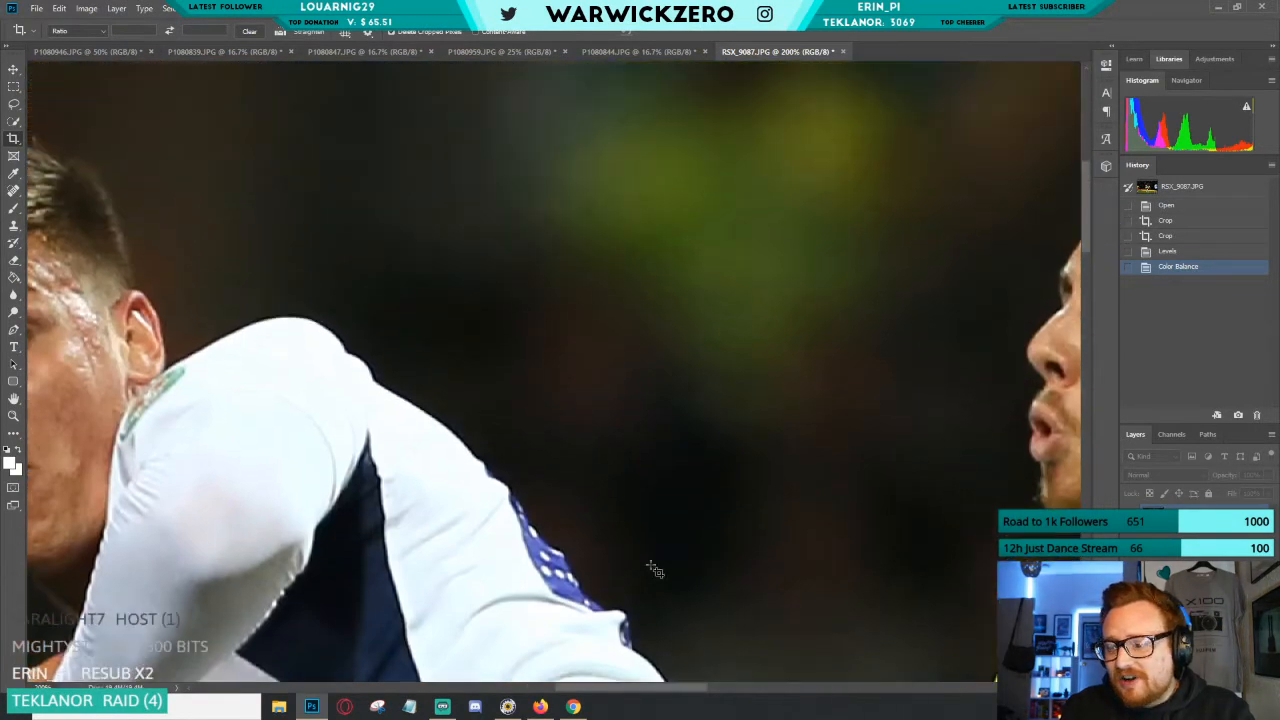
left_click_drag(611, 688, 701, 686)
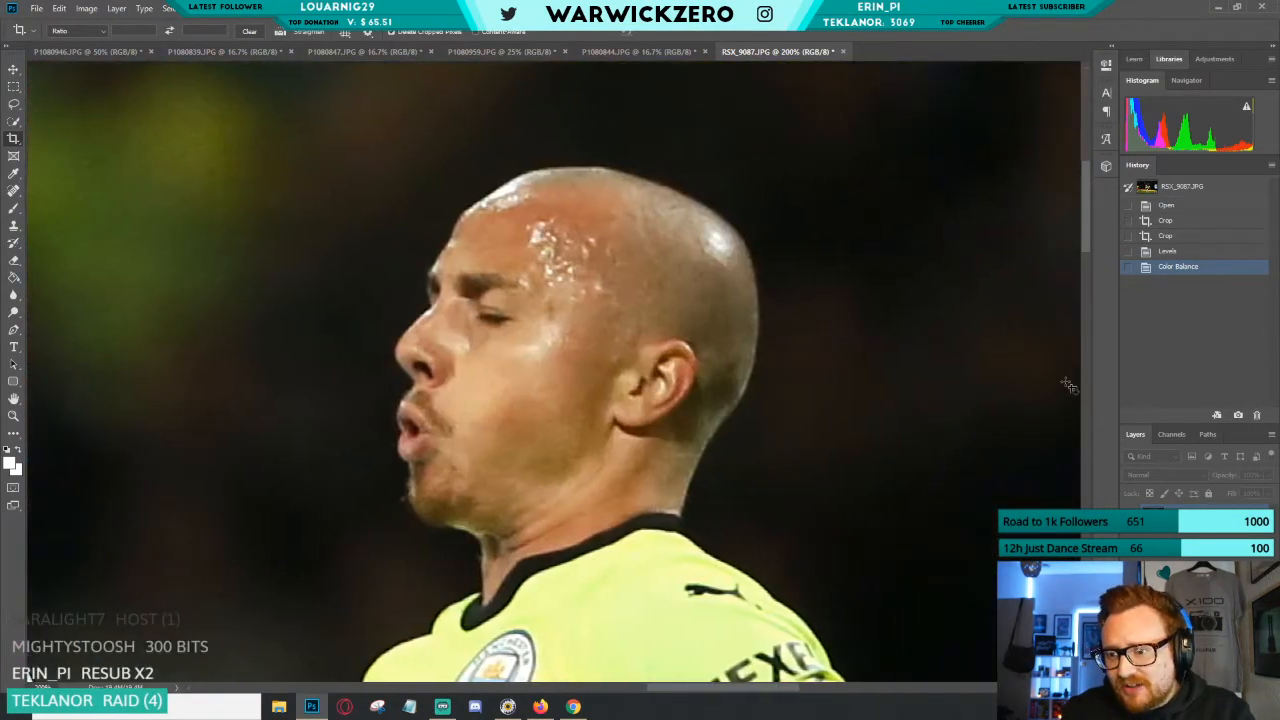
left_click(1179, 253)
left_click(1178, 268)
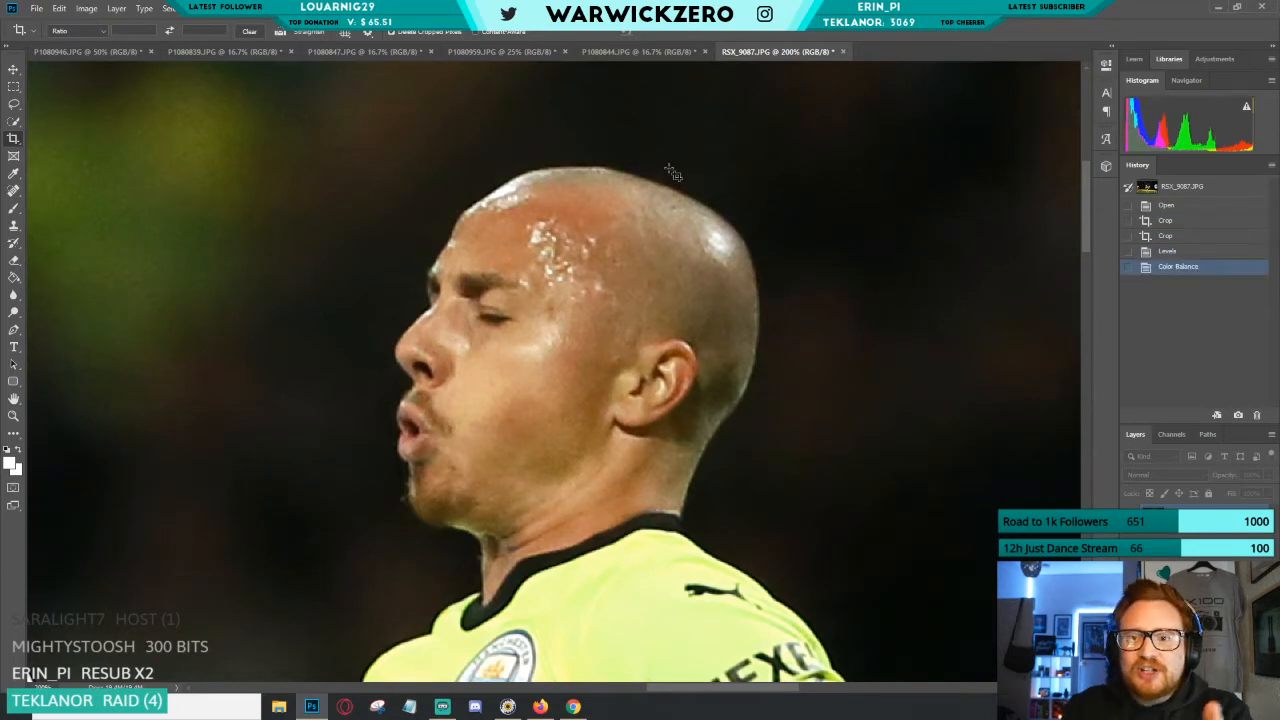
left_click(1176, 254)
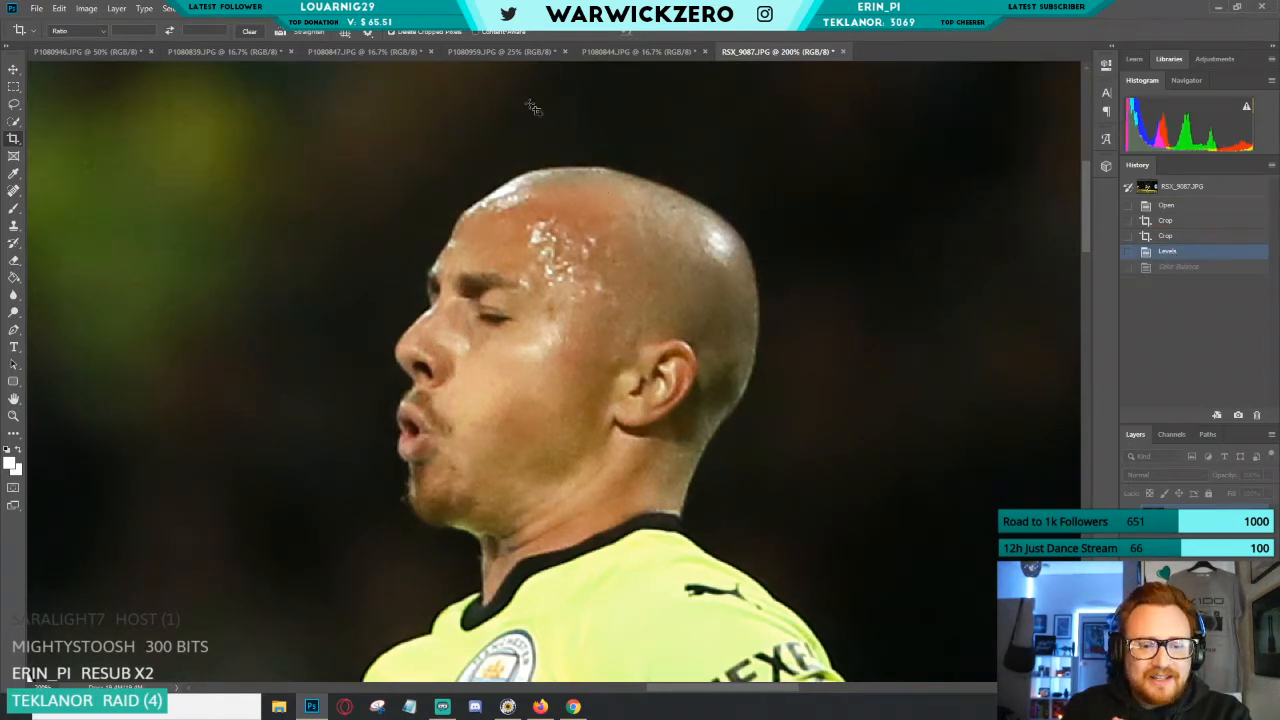
left_click(1175, 268)
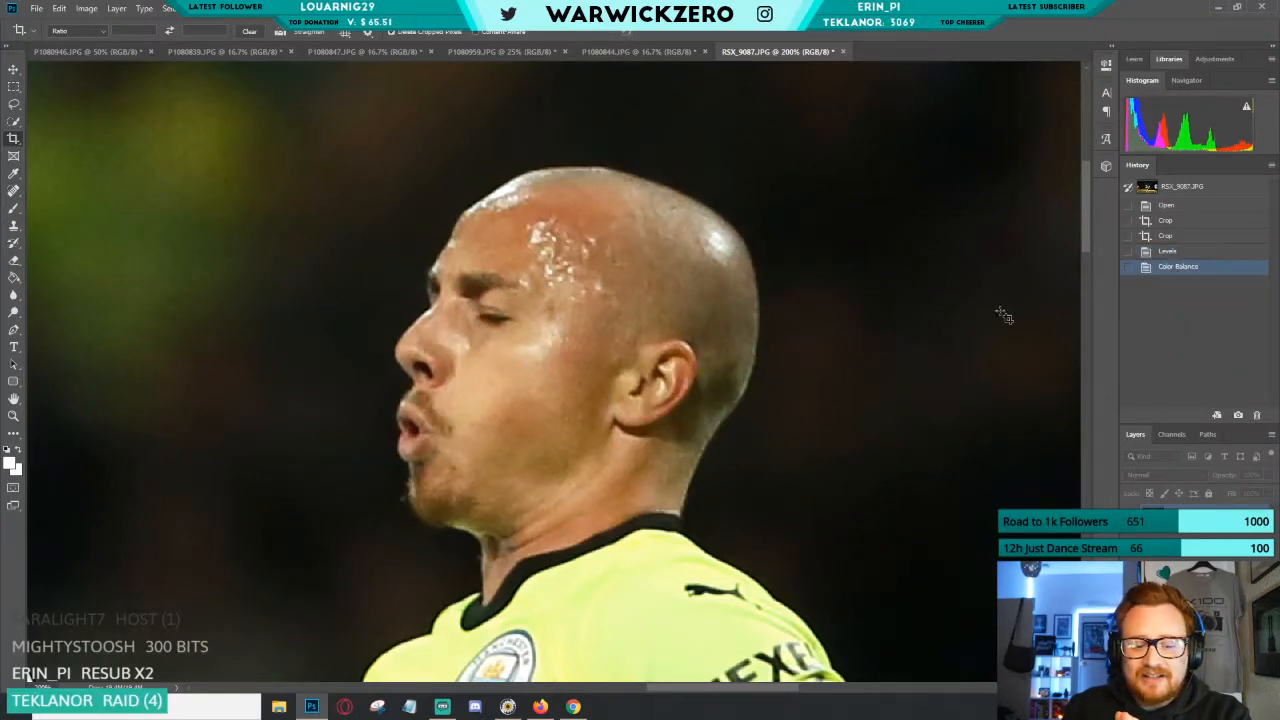
left_click(1178, 254)
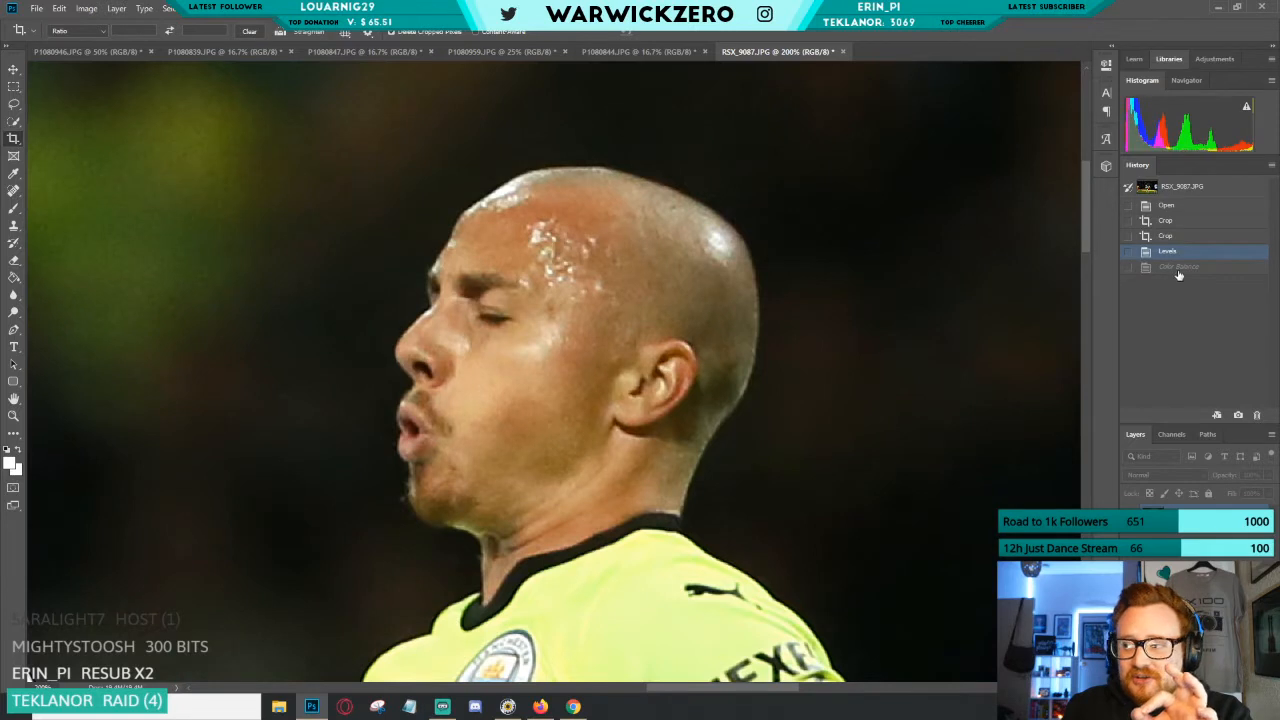
left_click(1177, 266)
left_click(1175, 254)
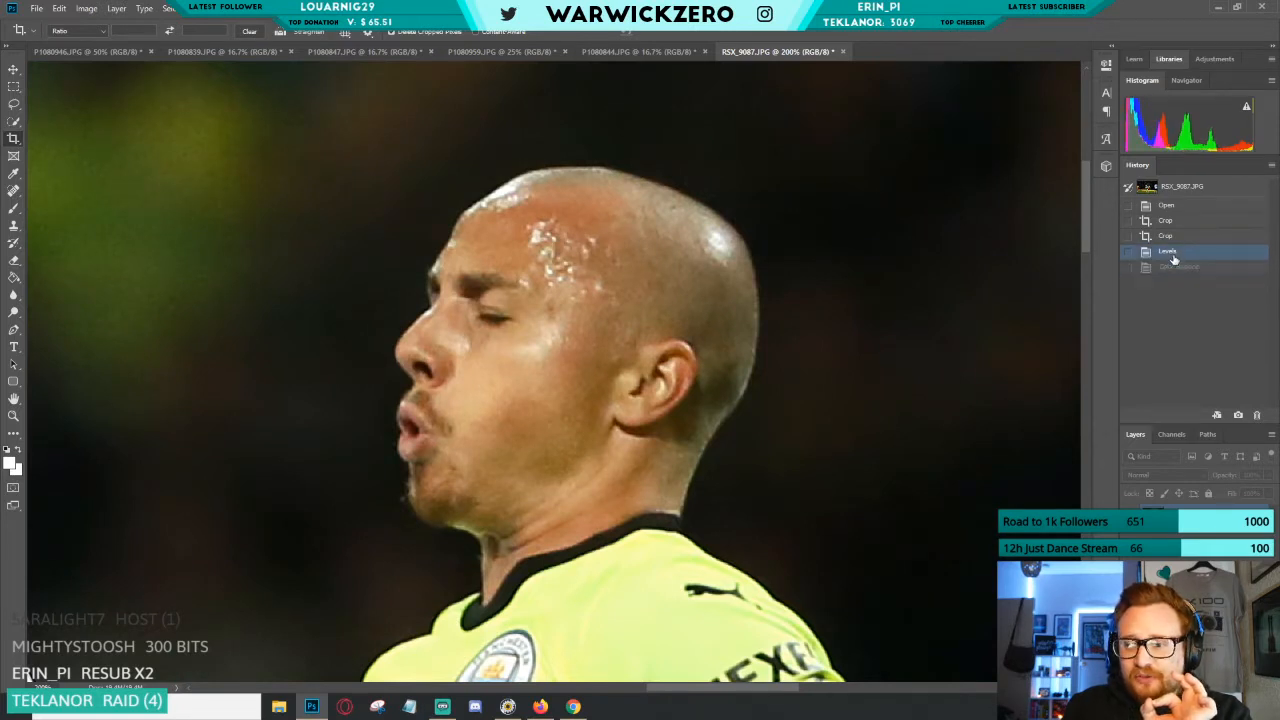
left_click(1172, 268)
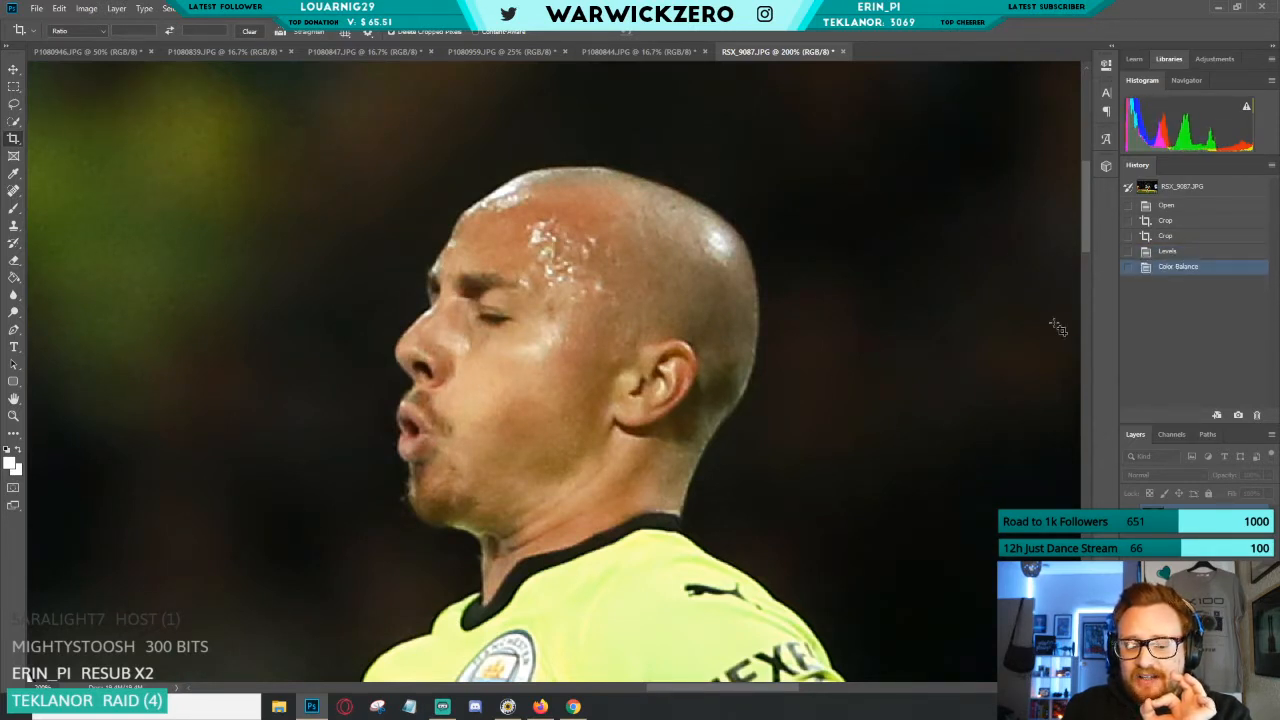
left_click(1168, 254)
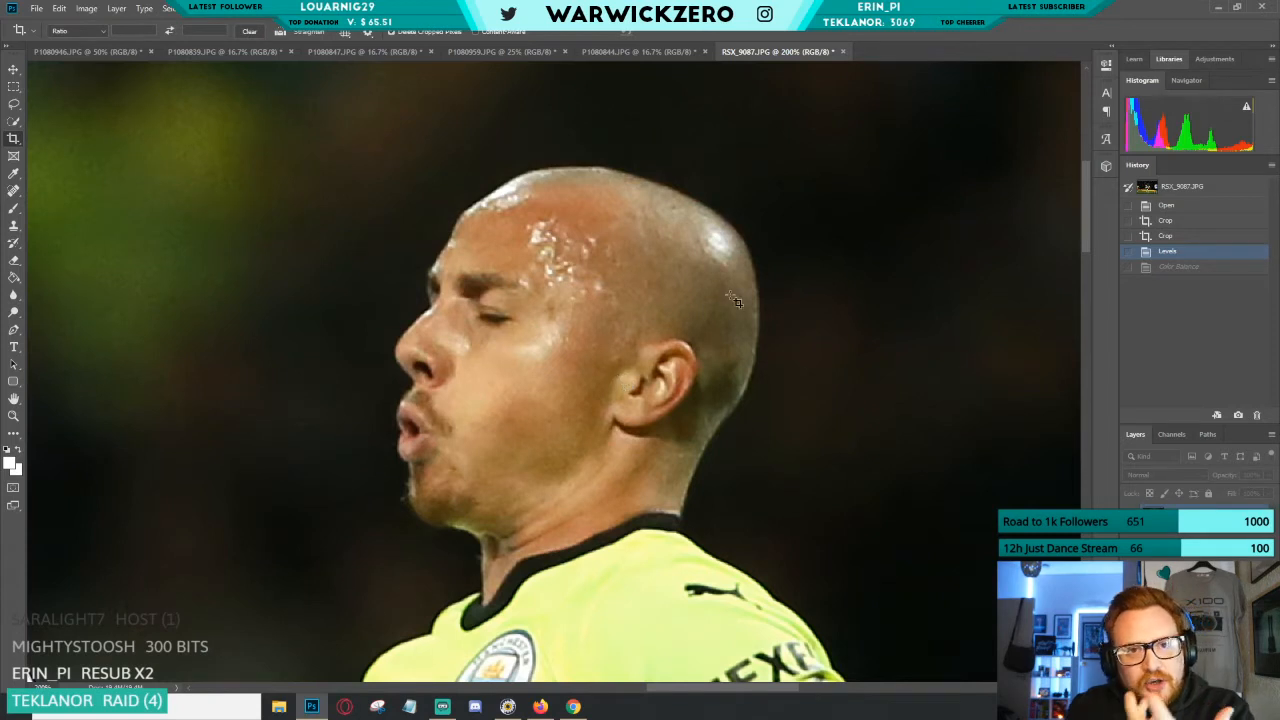
left_click(1180, 267)
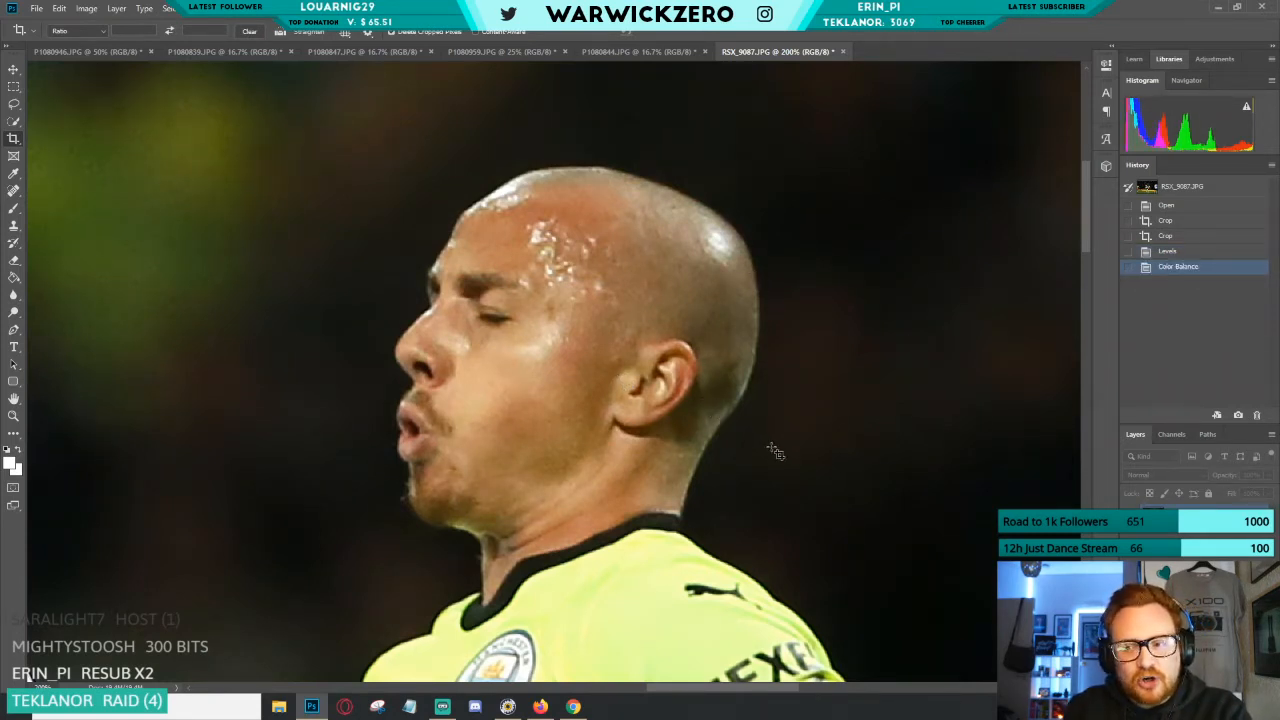
left_click(1178, 252)
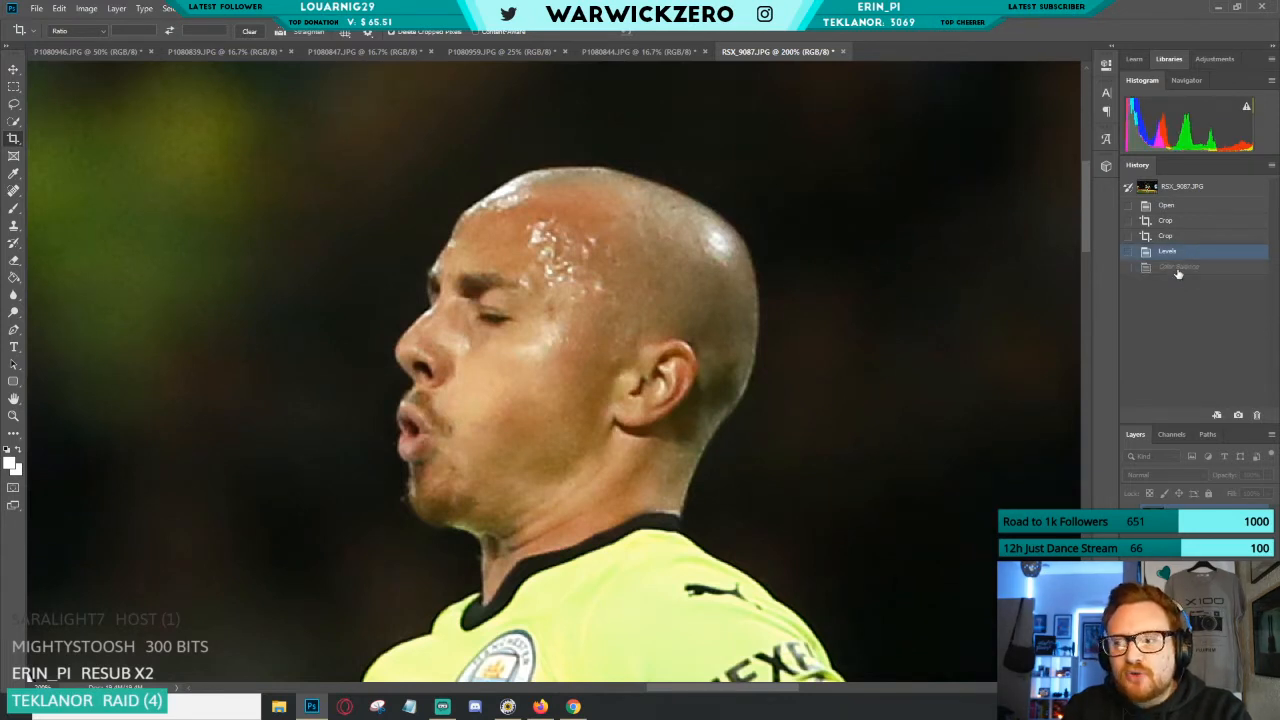
left_click(1175, 267)
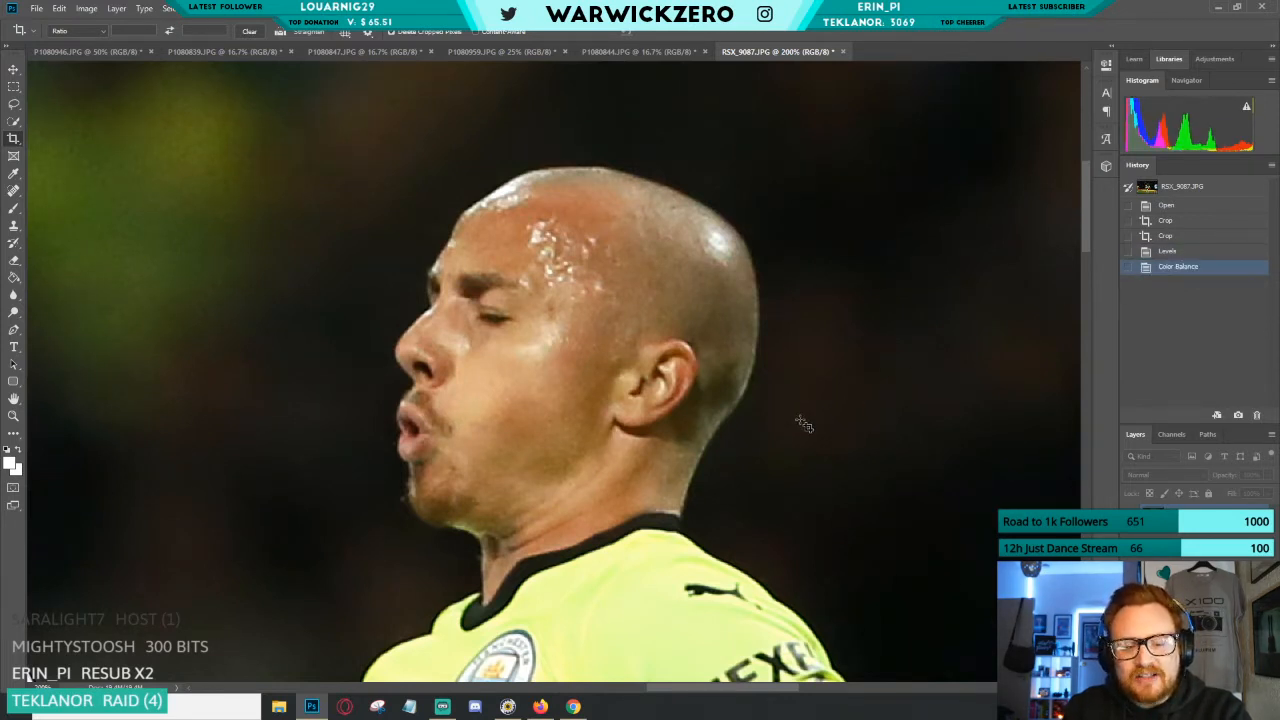
left_click(1177, 257)
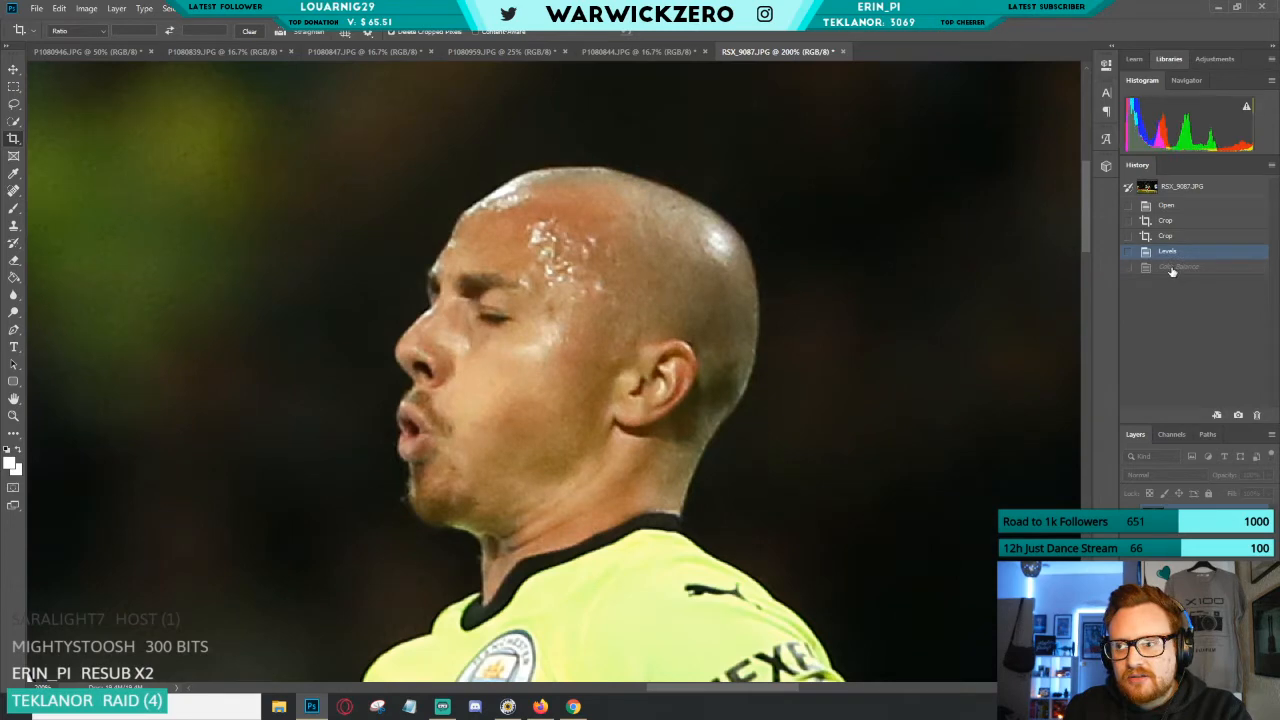
left_click(1173, 268)
Compare the whole photo between the crop states and the Color Balance state in the history, ending on Color Balance.
key("ctrl+minus")
key("ctrl+minus")
key("ctrl+minus")
key("ctrl+minus")
key("ctrl+minus")
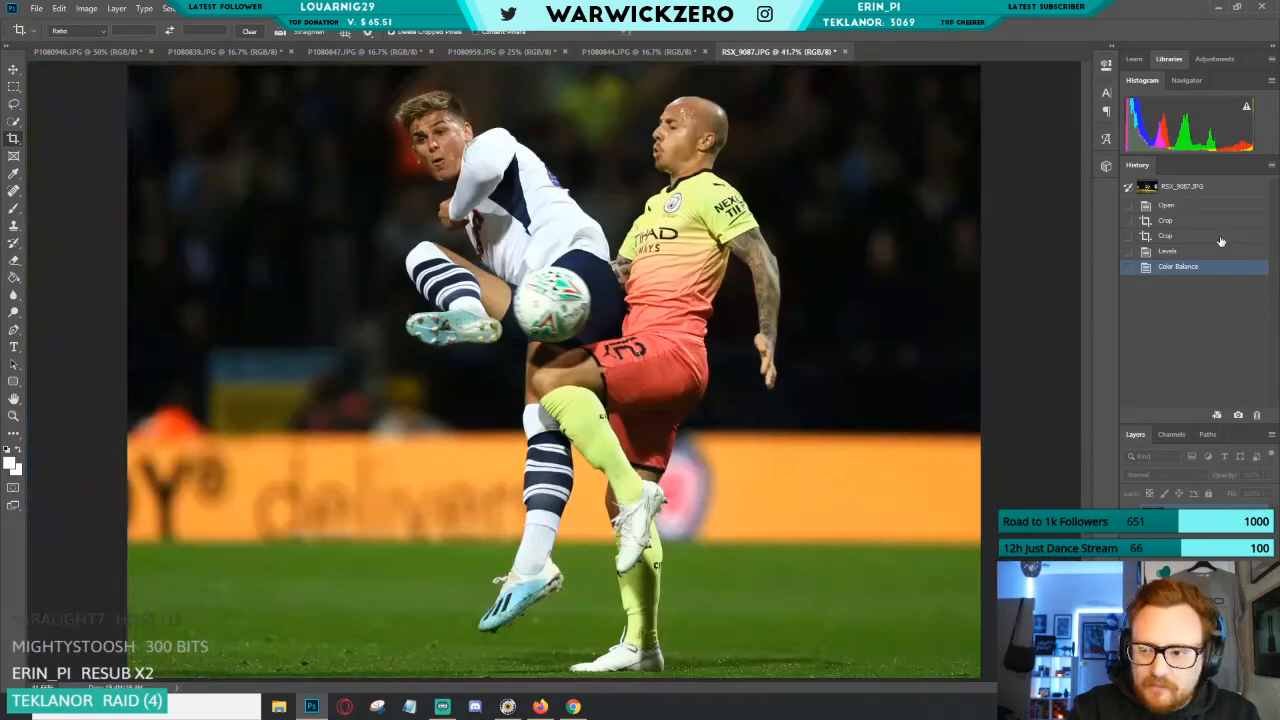
key("ctrl+plus")
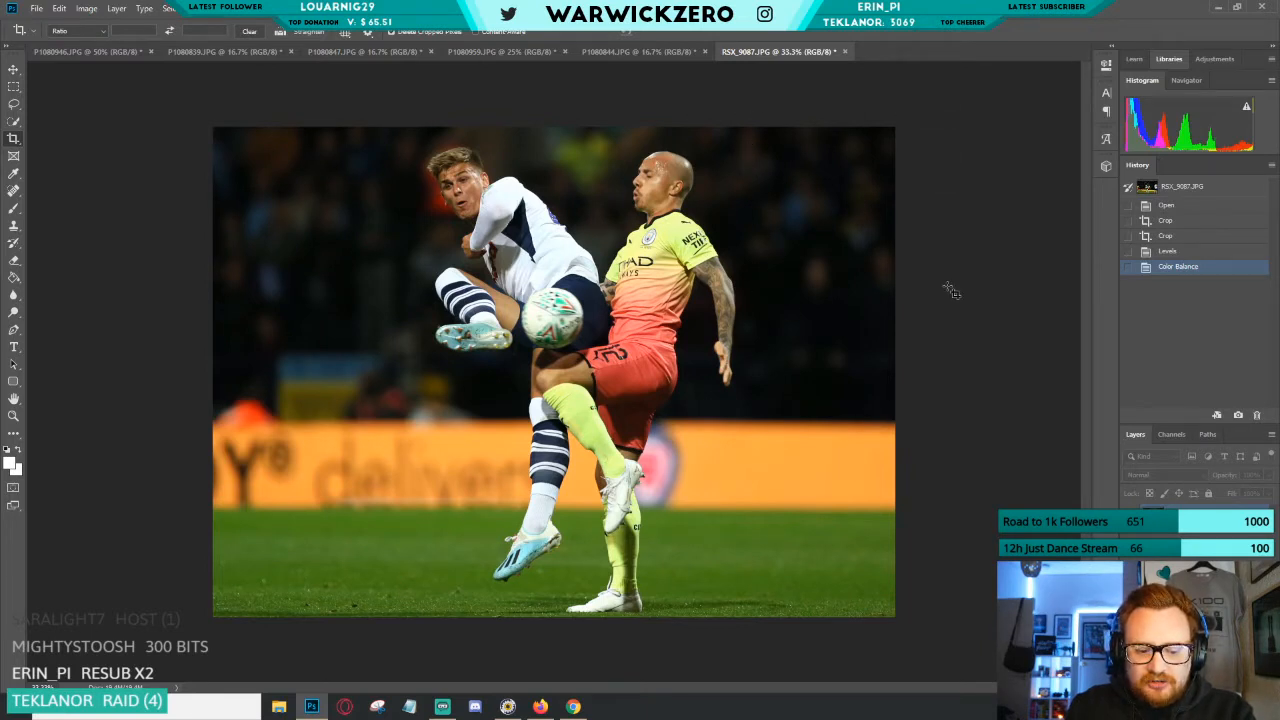
left_click(1177, 238)
left_click(1168, 224)
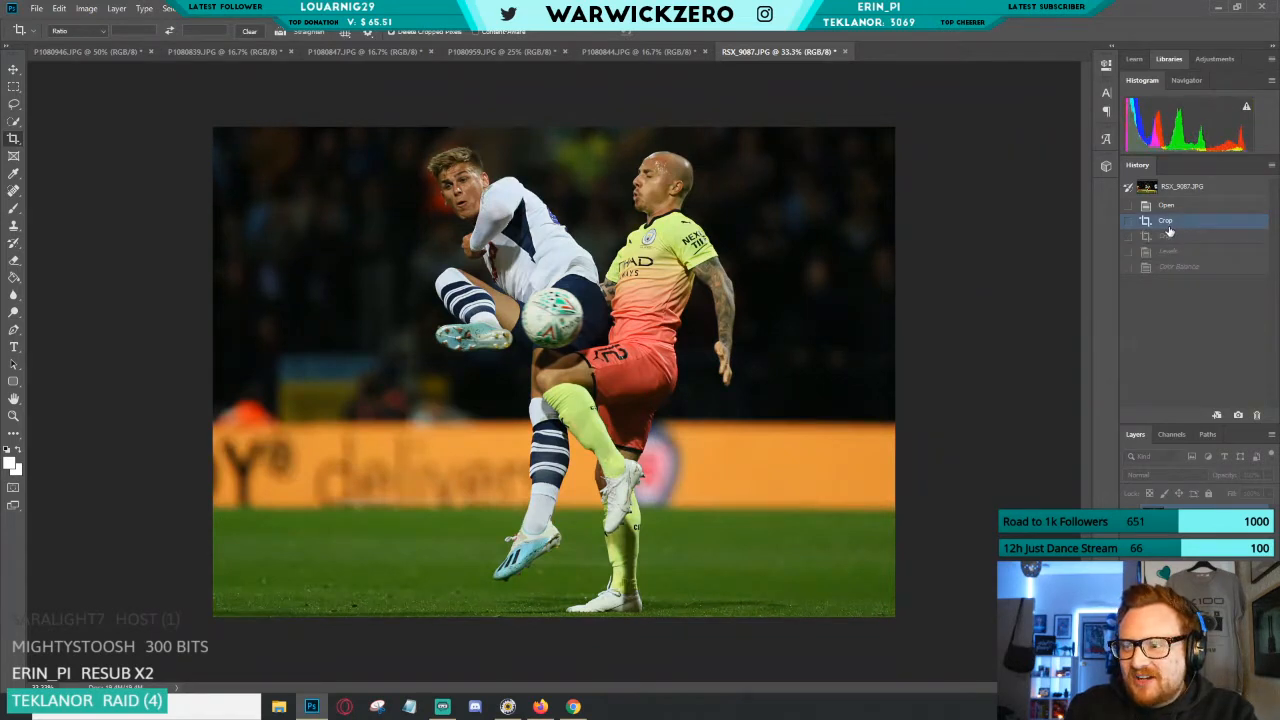
left_click(1168, 238)
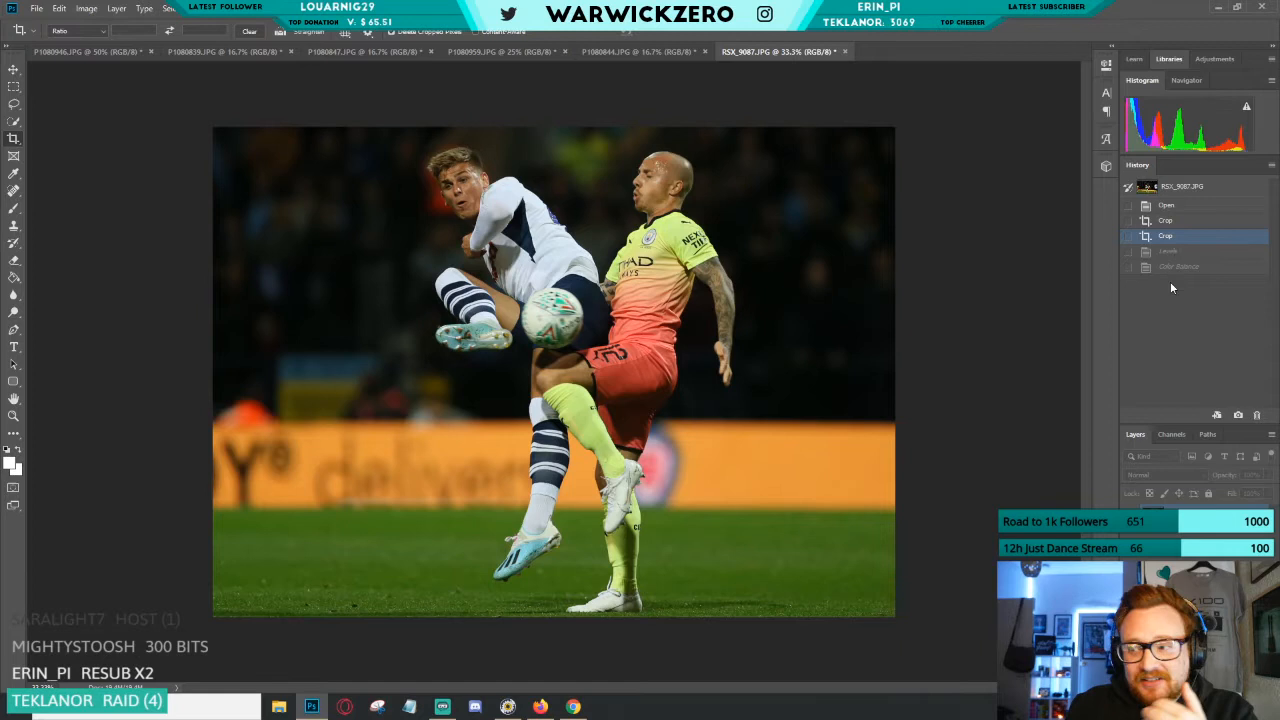
left_click(1172, 267)
left_click(1170, 237)
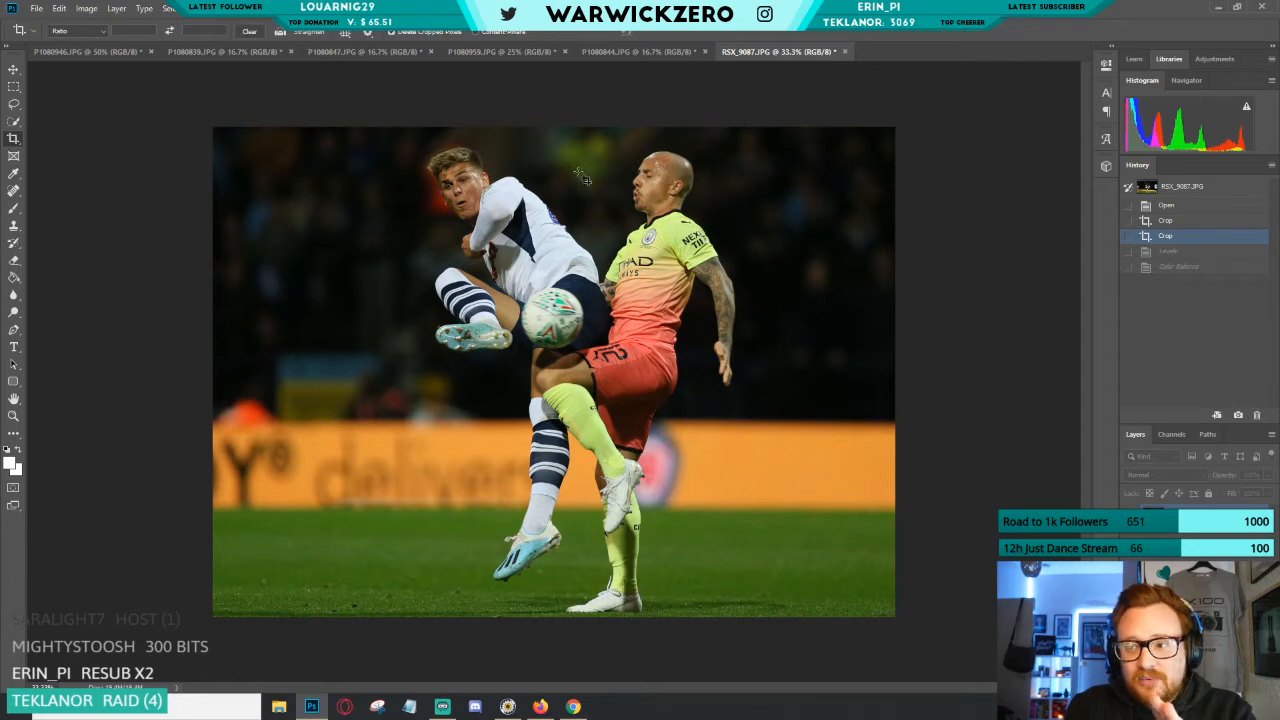
left_click(1200, 268)
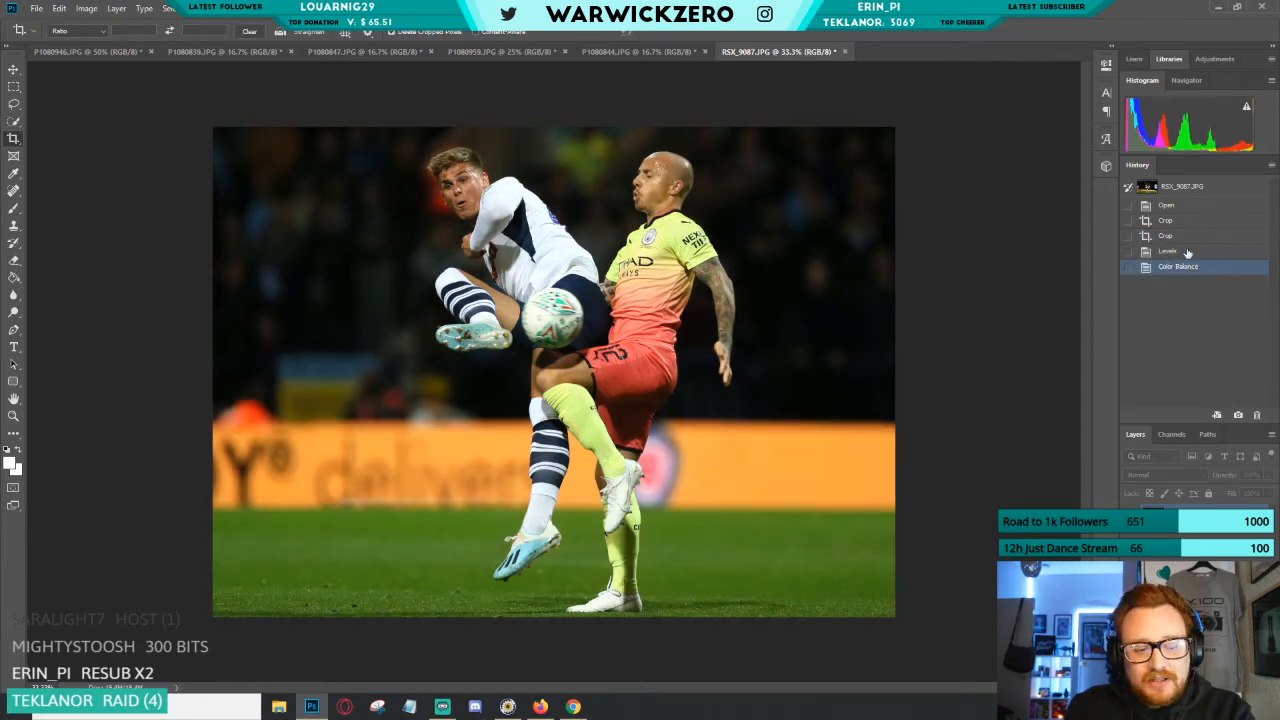
left_click(1184, 238)
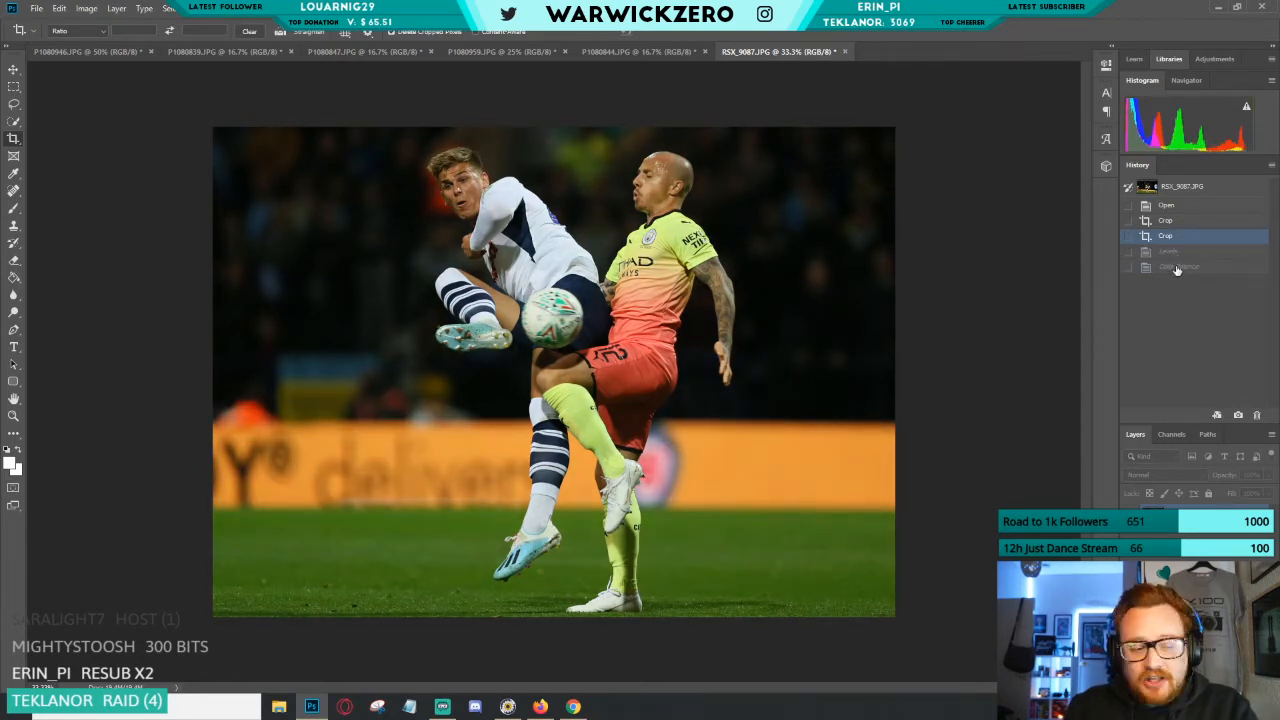
left_click(1177, 268)
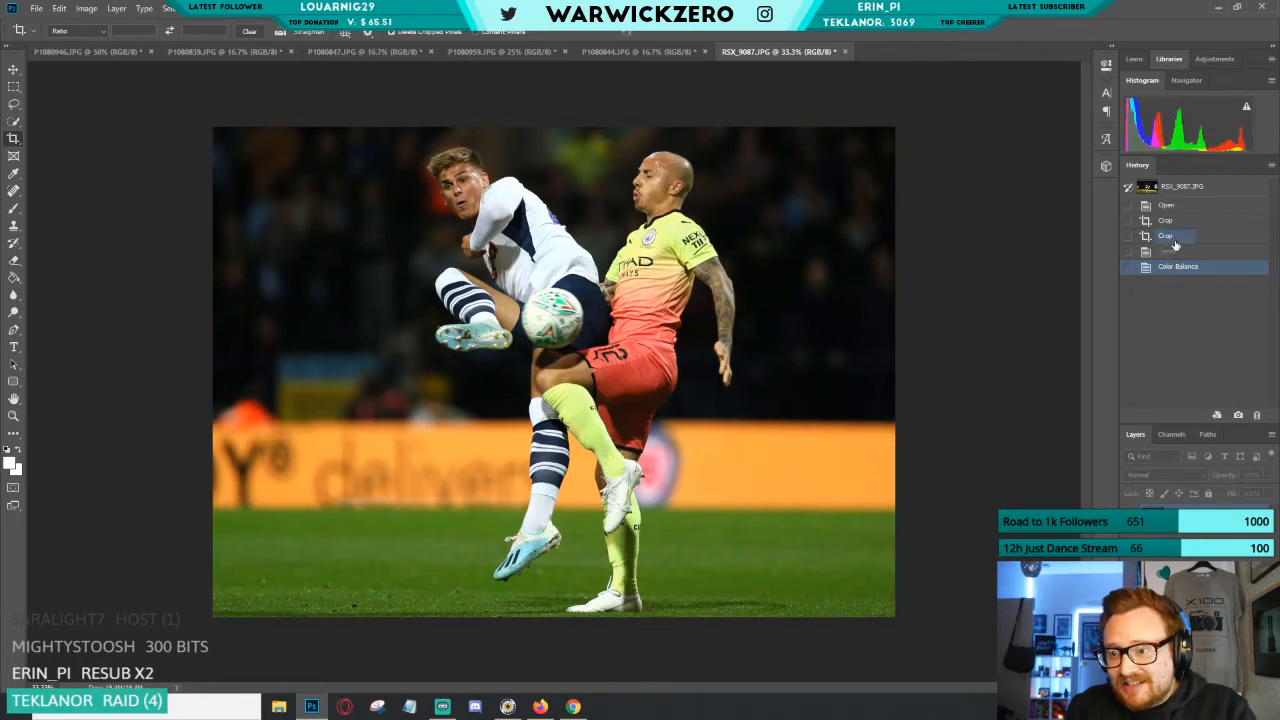
Recheck the second crop state against Color Balance, and sharpen the photo using Unsharp Mask with amount 117%, radius 7.9 pixels and threshold 49 levels.
left_click(1172, 237)
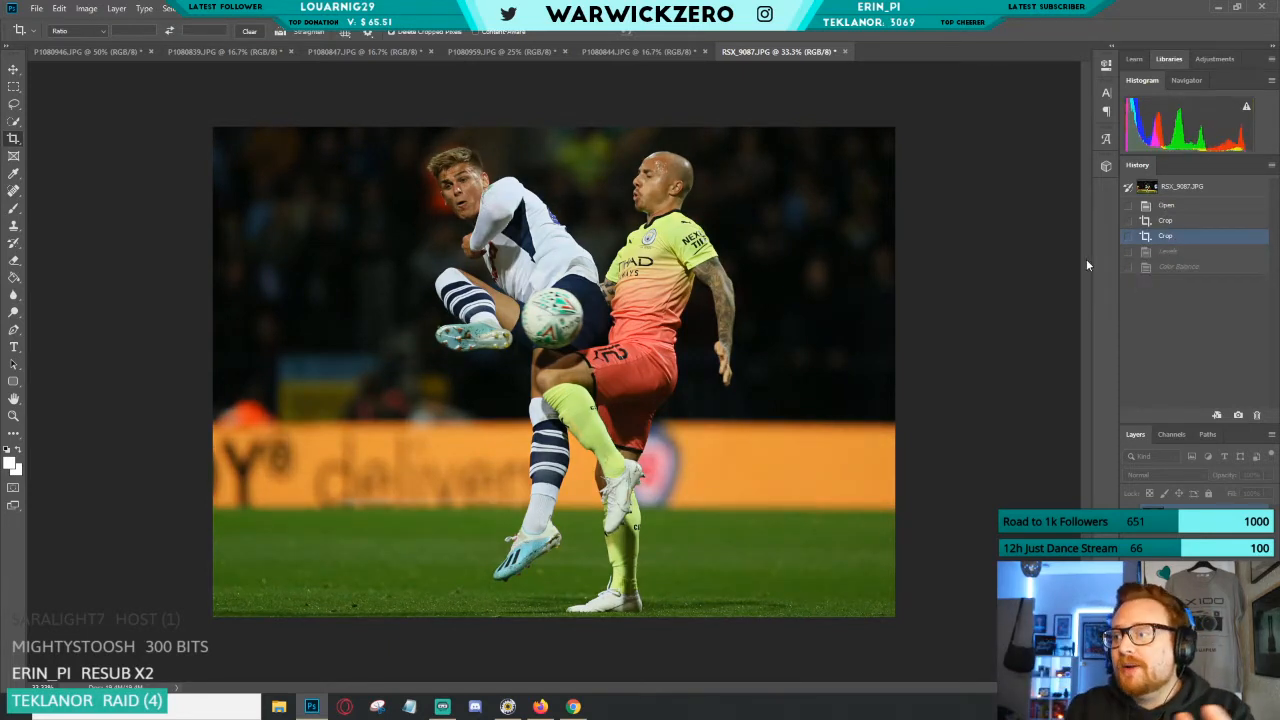
left_click(1161, 270)
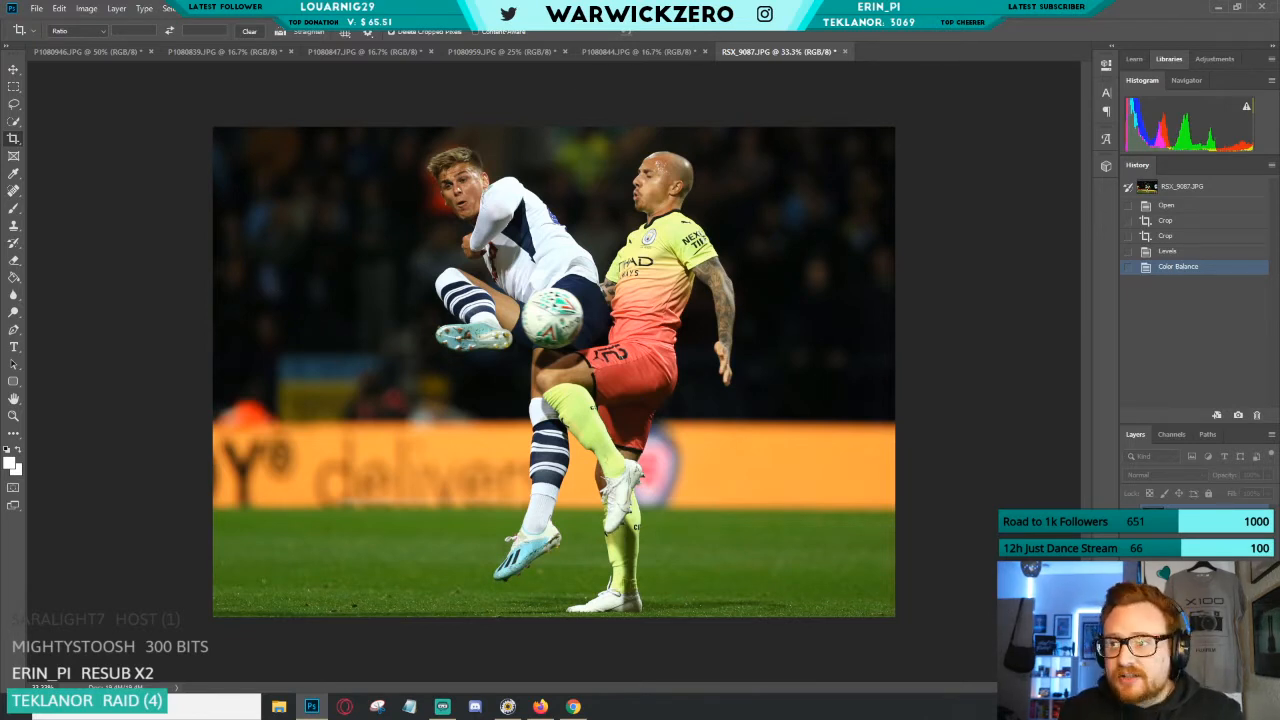
left_click(220, 10)
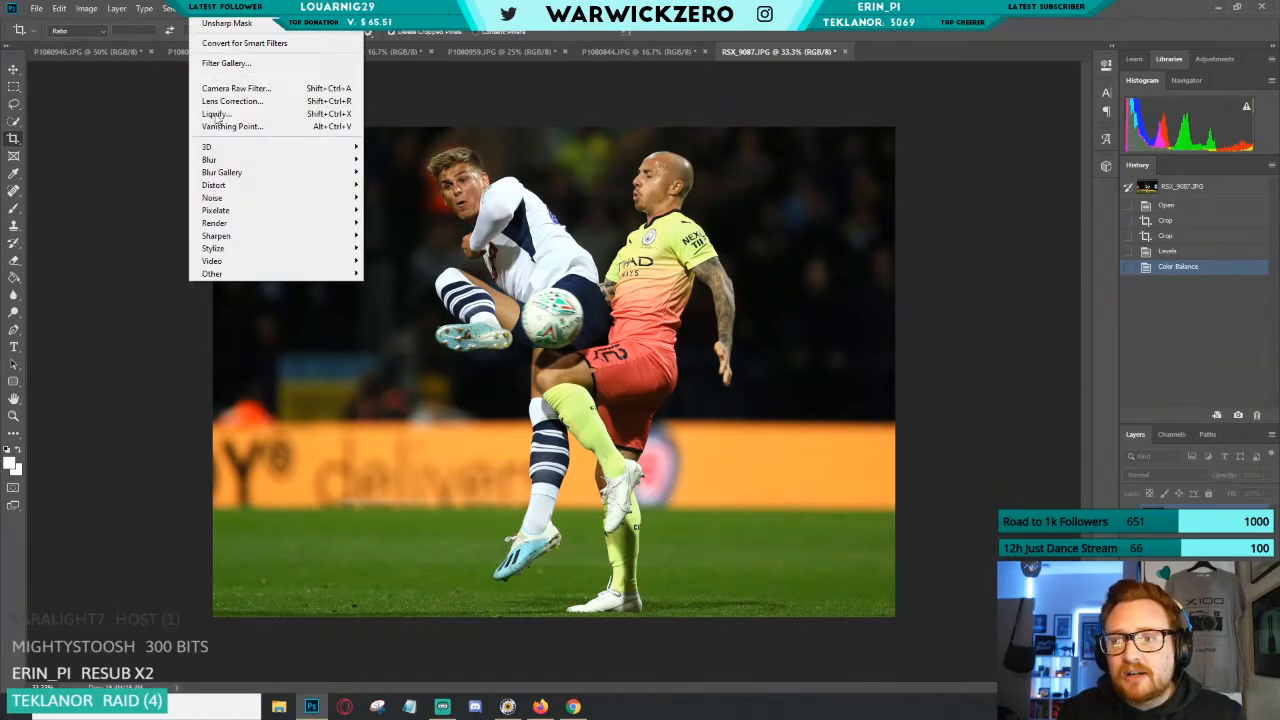
mouse_move(239, 240)
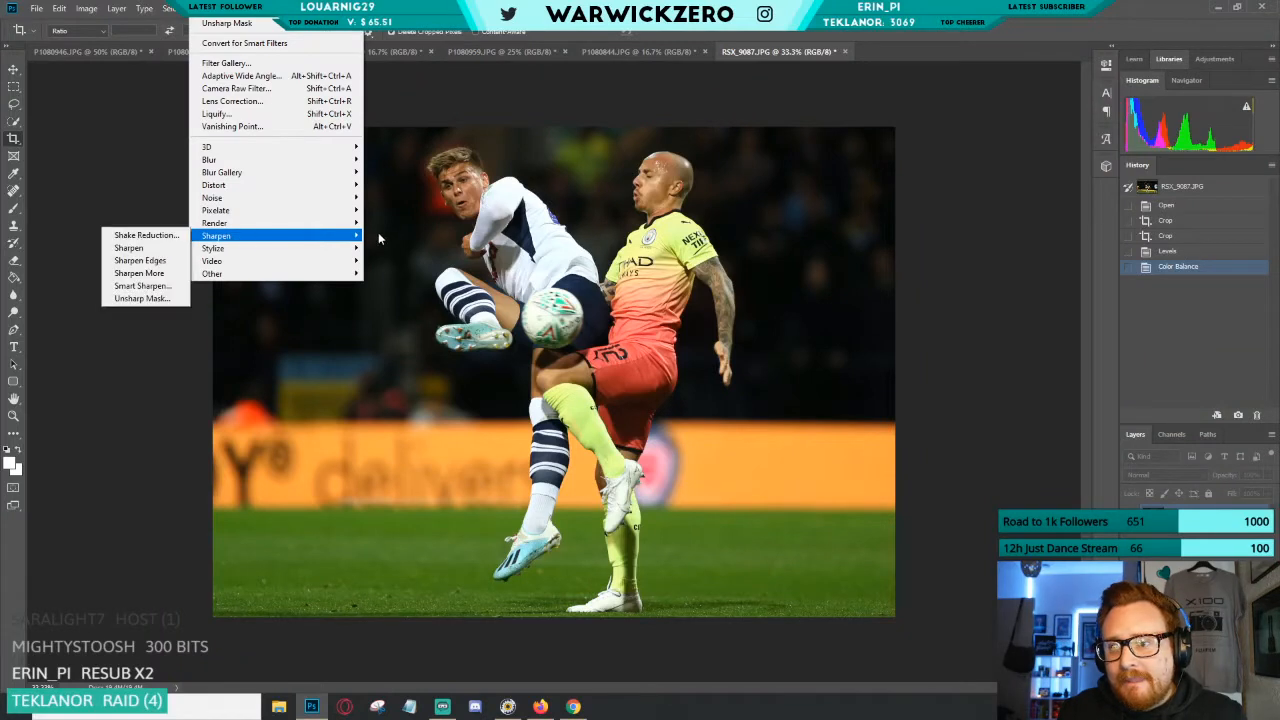
left_click(150, 297)
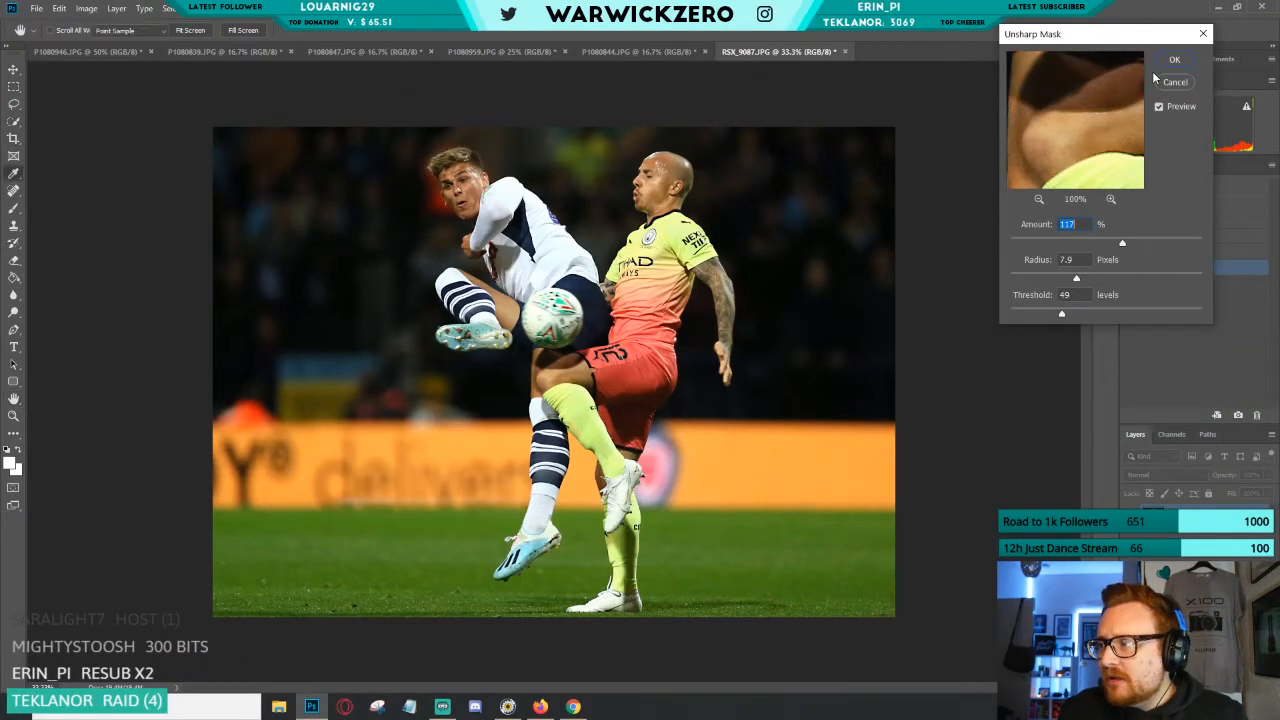
key("Return")
Save RSX_9087.JPG as a progressive JPEG with 3 scans at Maximum quality 12, and close it.
key("ctrl+s")
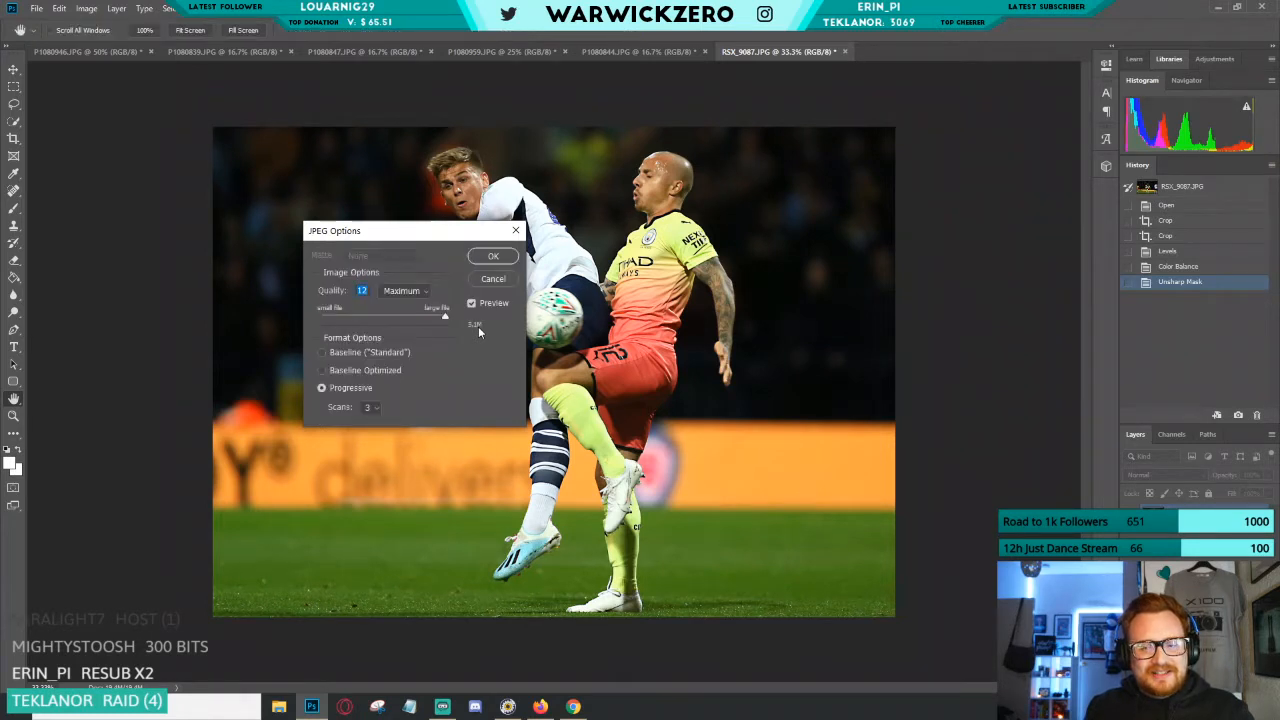
left_click(493, 257)
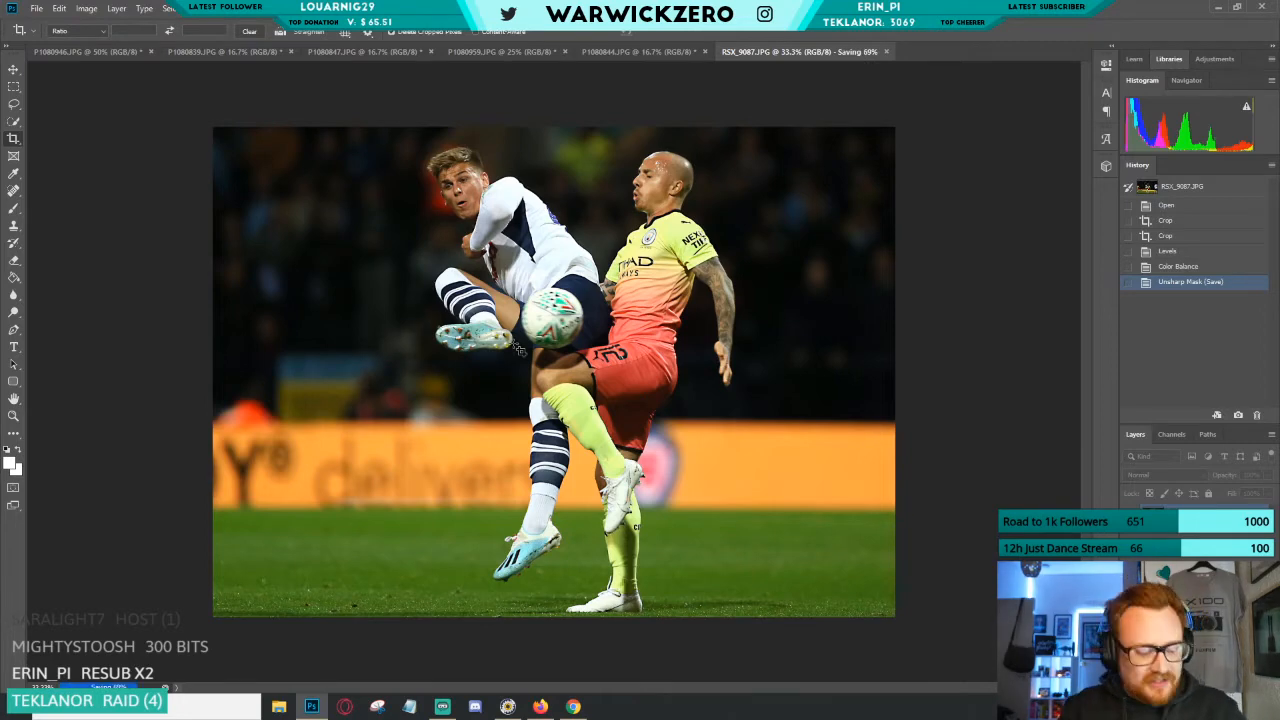
key("ctrl+w")
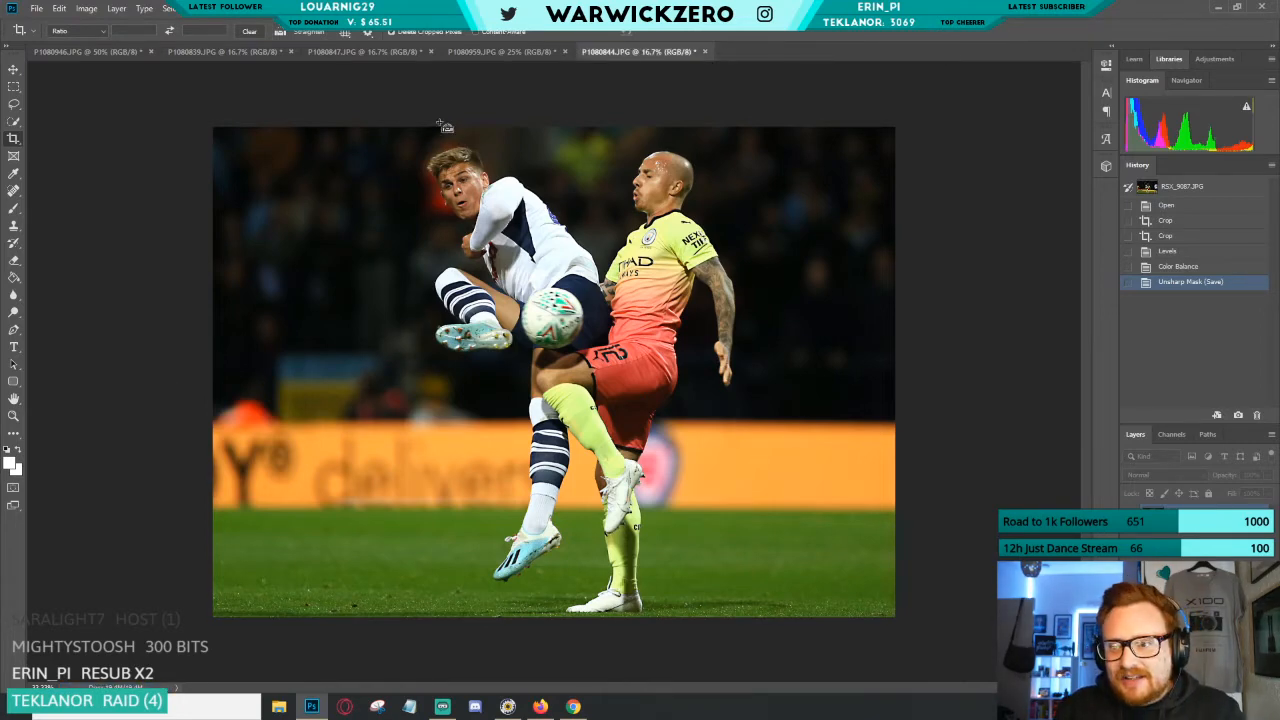
key("ctrl+w")
Switch to Photo Mechanic and view the saved RSX_9087.JPG in a large preview before returning to the thumbnails.
left_click(508, 706)
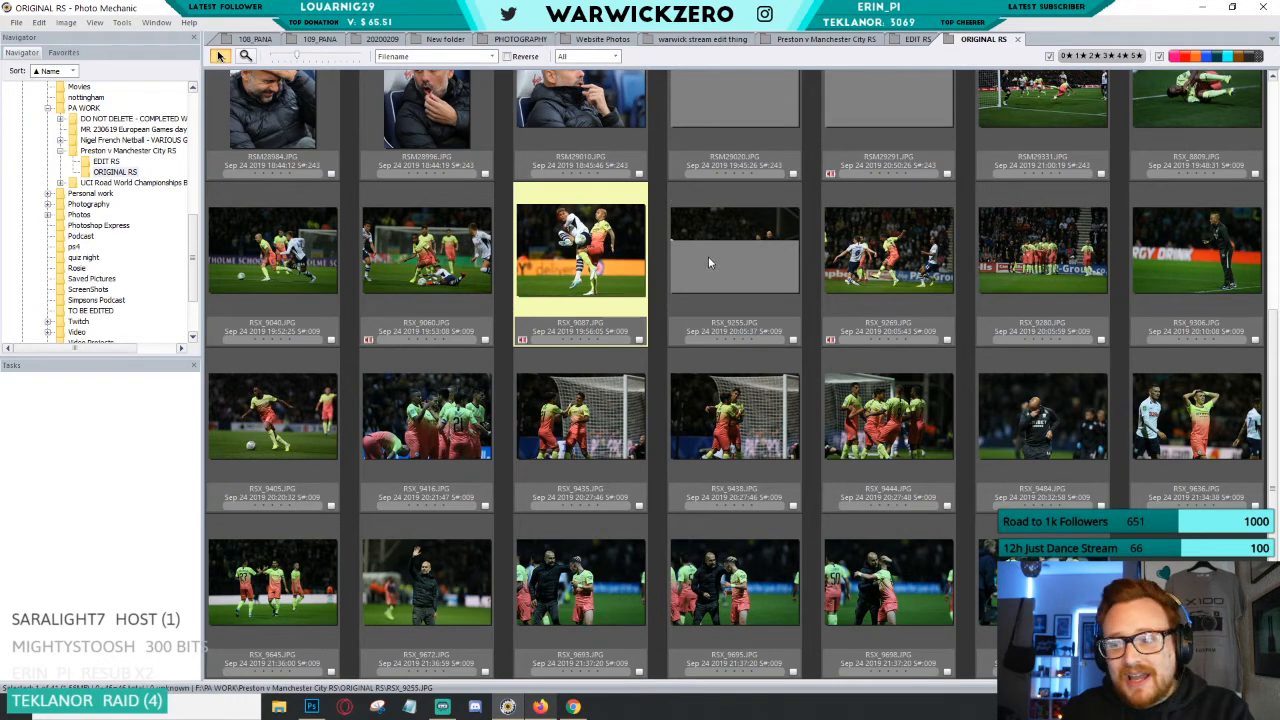
double_click(569, 245)
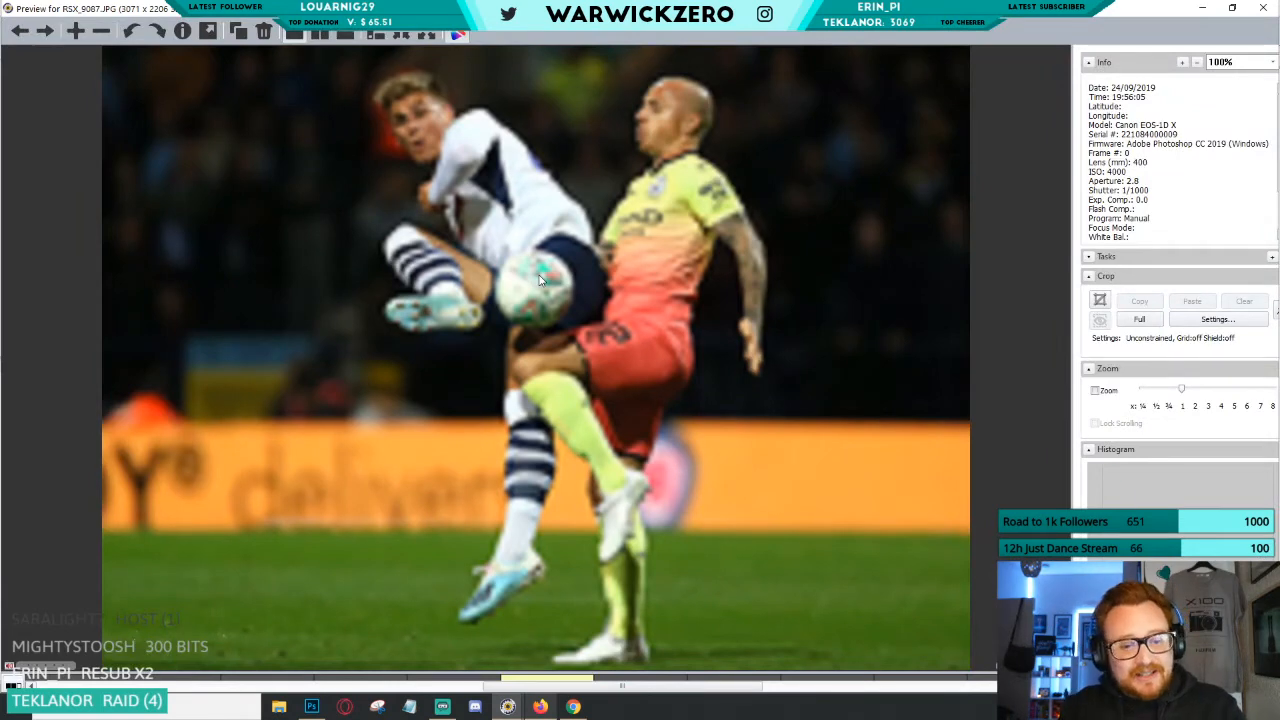
key("Escape")
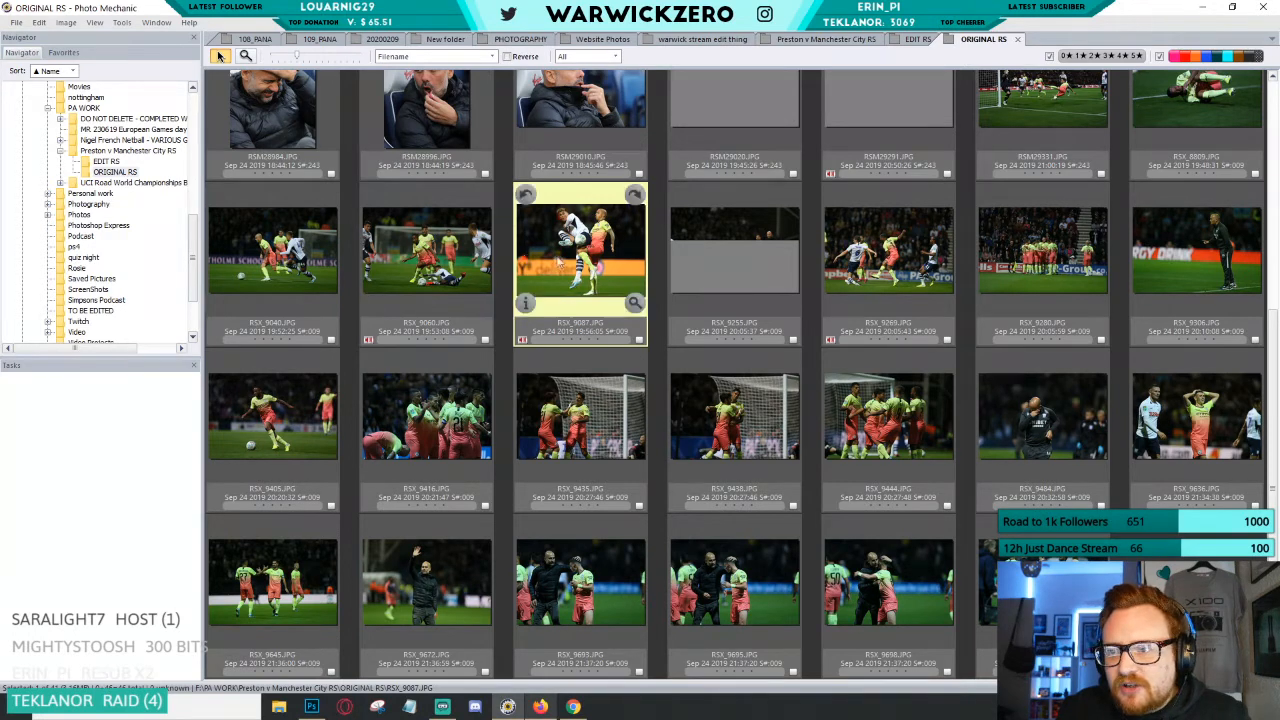
left_click(426, 256)
left_click(538, 277)
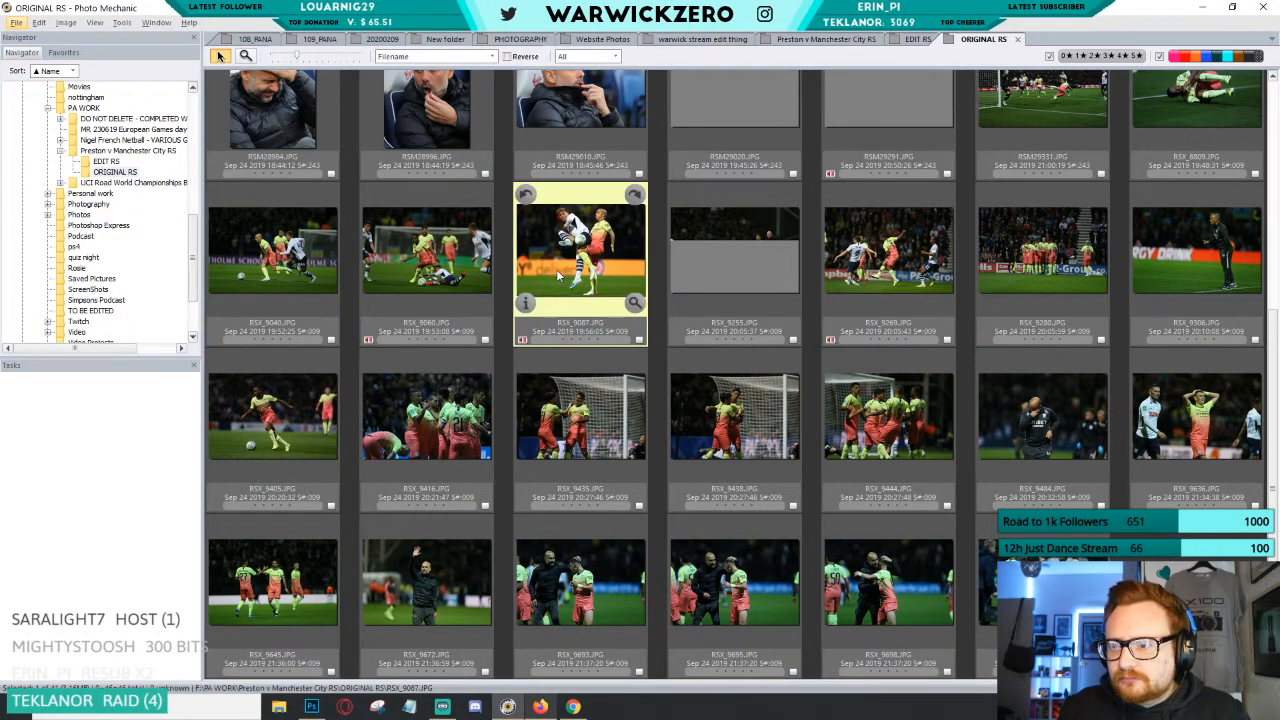
Compare the unedited RSX_9060.JPG with the edited RSX_9087.JPG by alternating between their full-size previews.
double_click(426, 250)
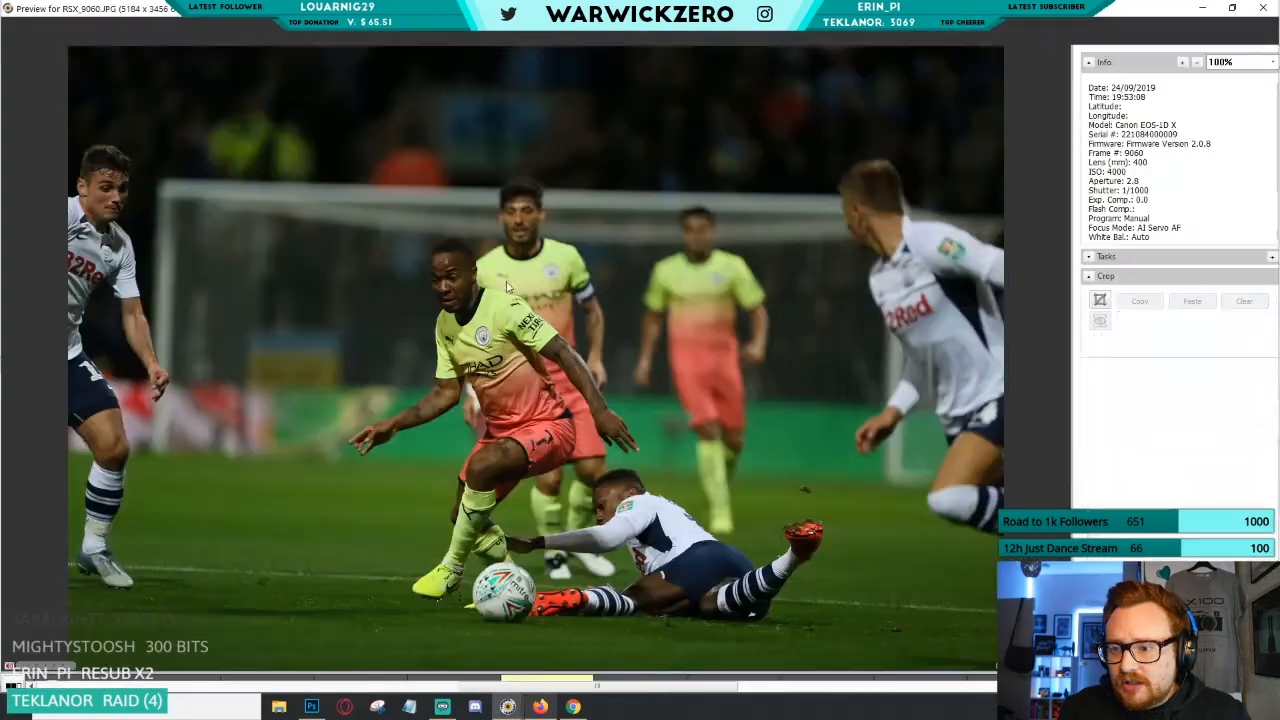
key("Right")
key("Left")
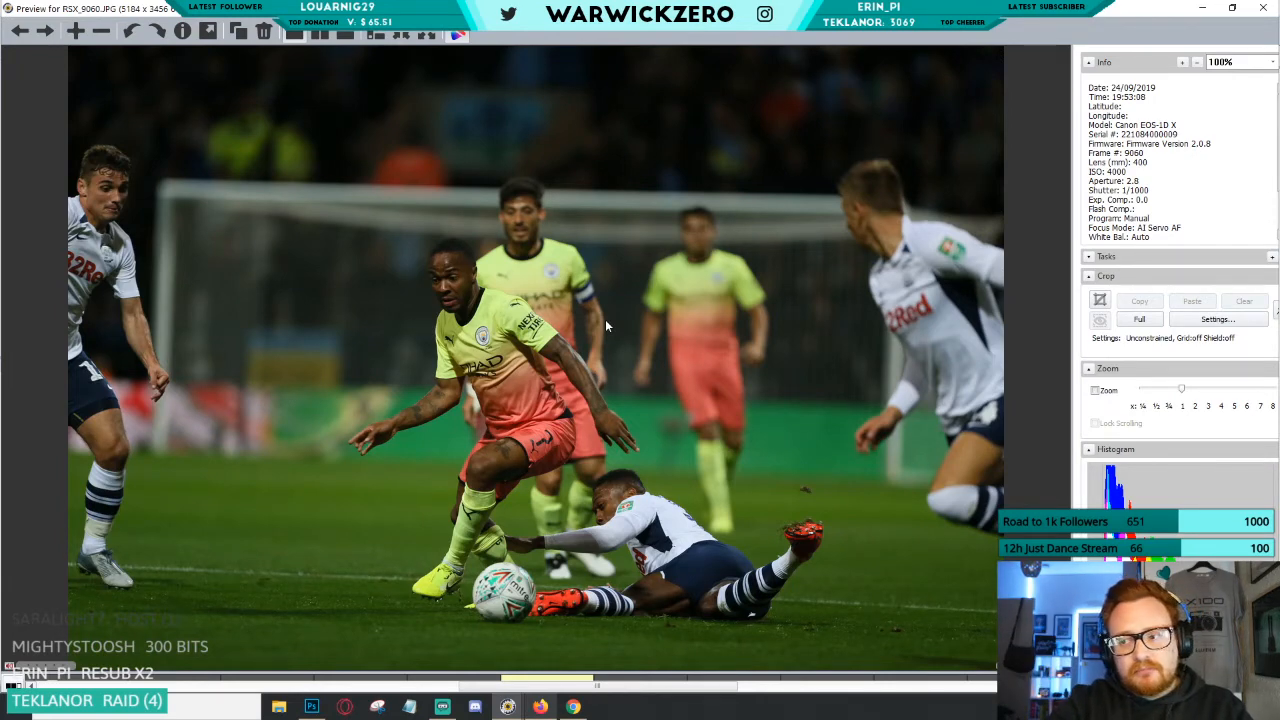
key("Right")
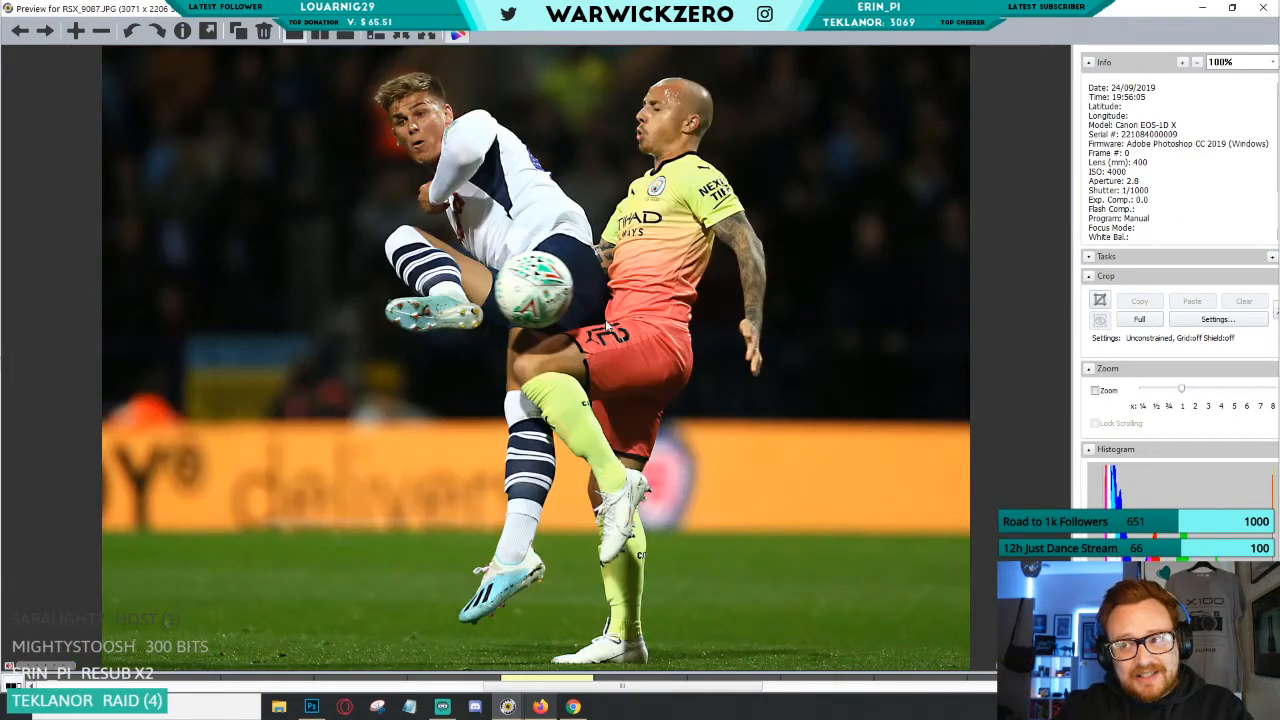
key("Left")
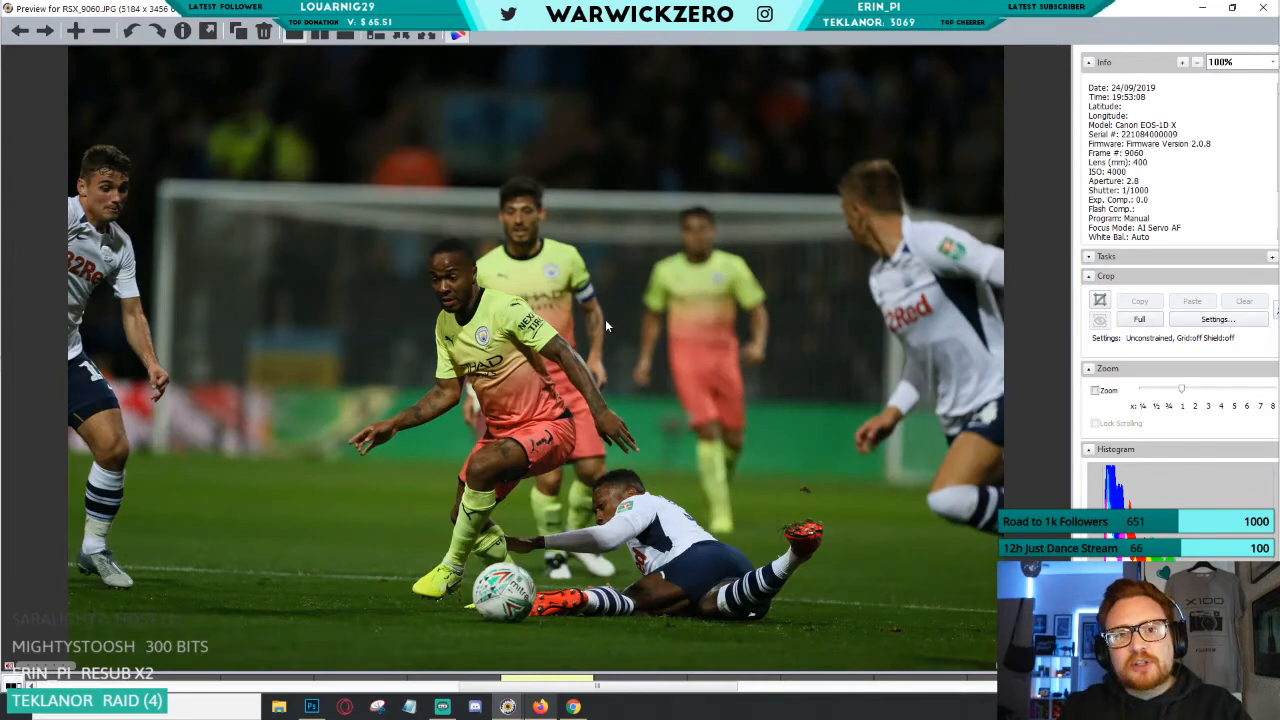
key("Right")
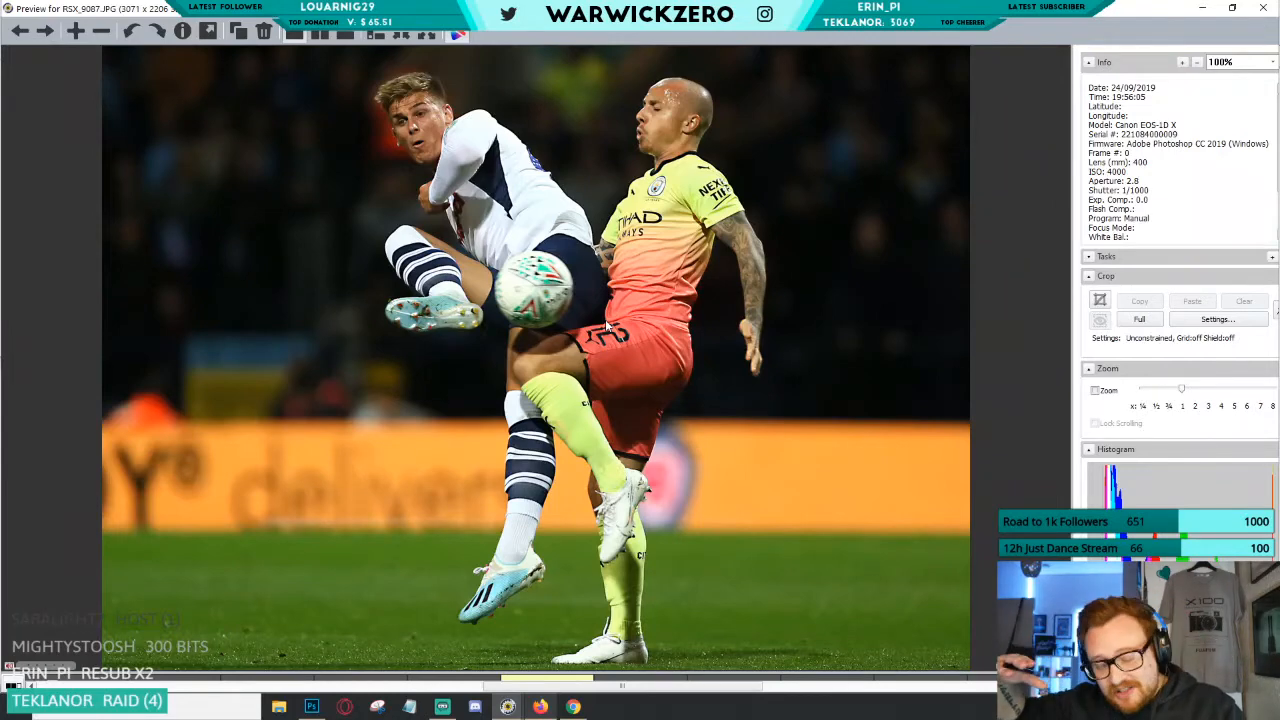
key("Left")
key("Right")
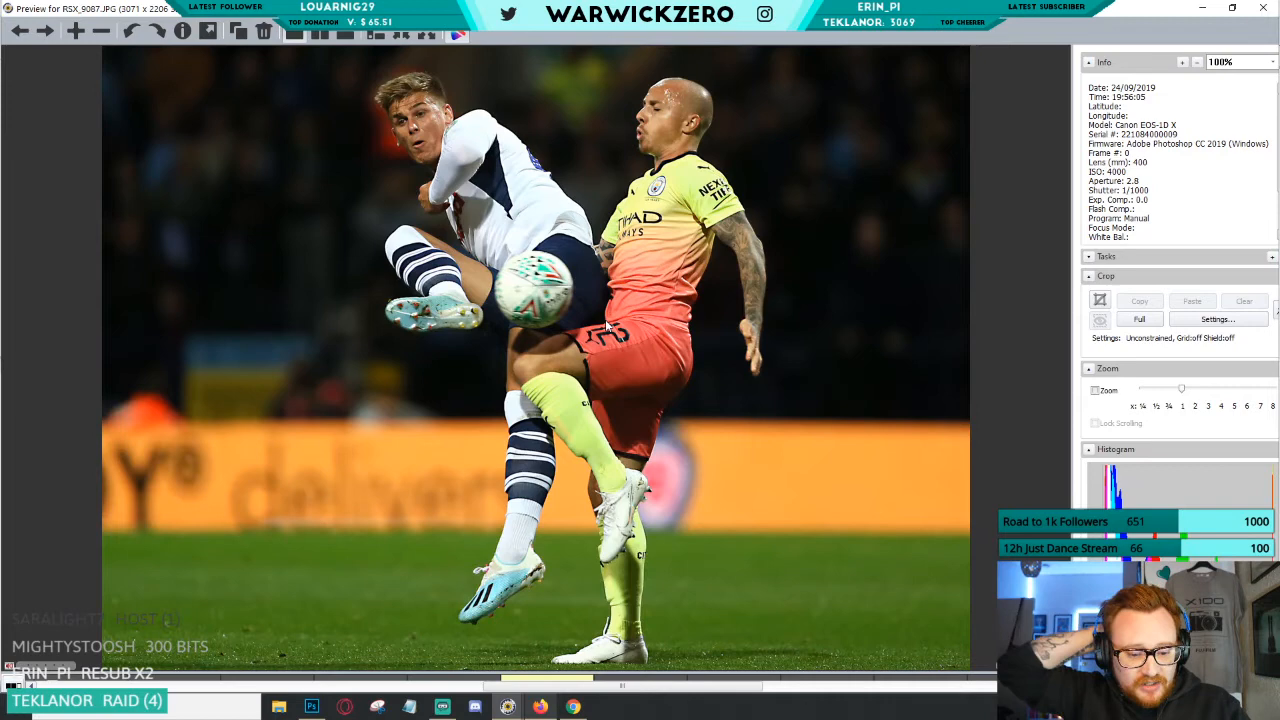
key("Left")
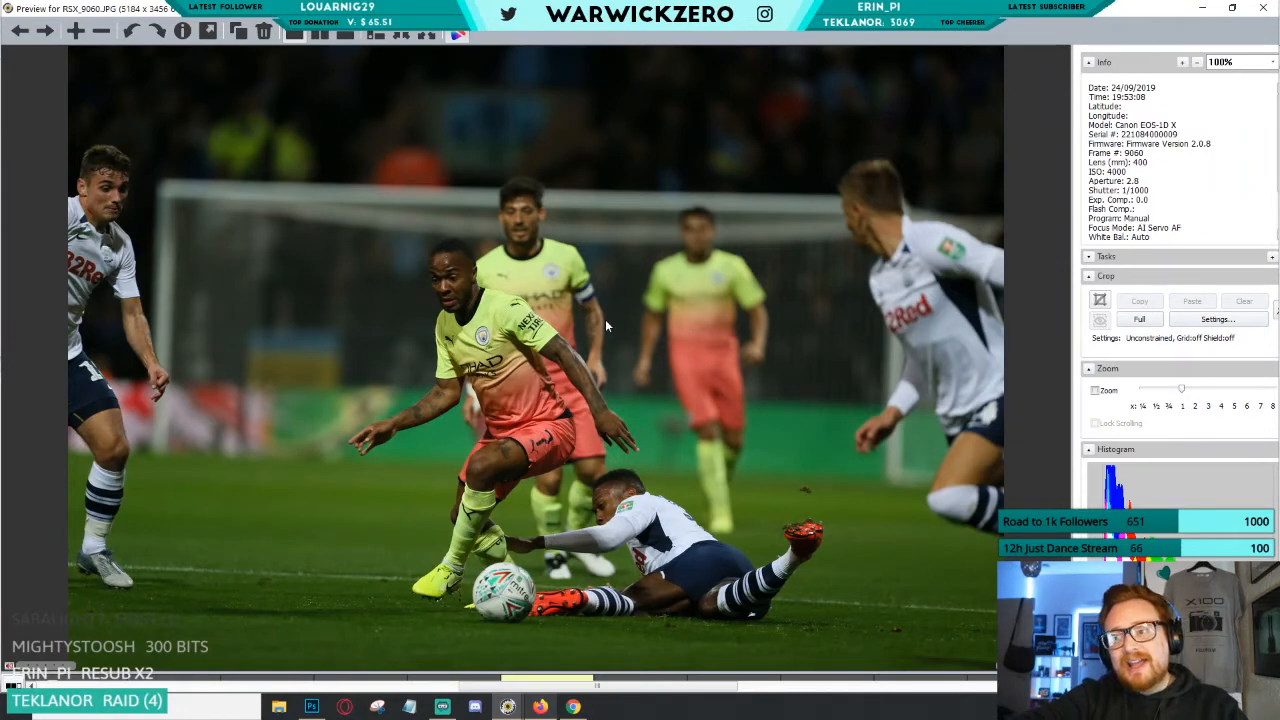
key("Right")
key("Left")
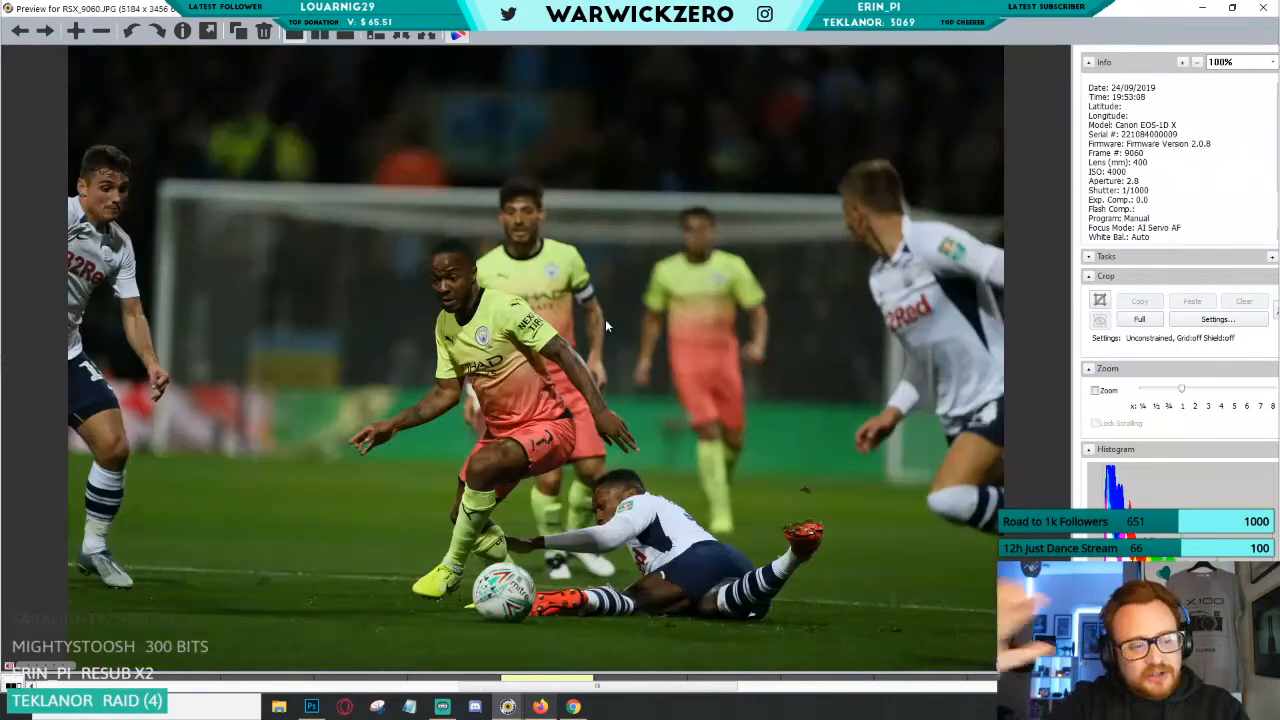
key("Right")
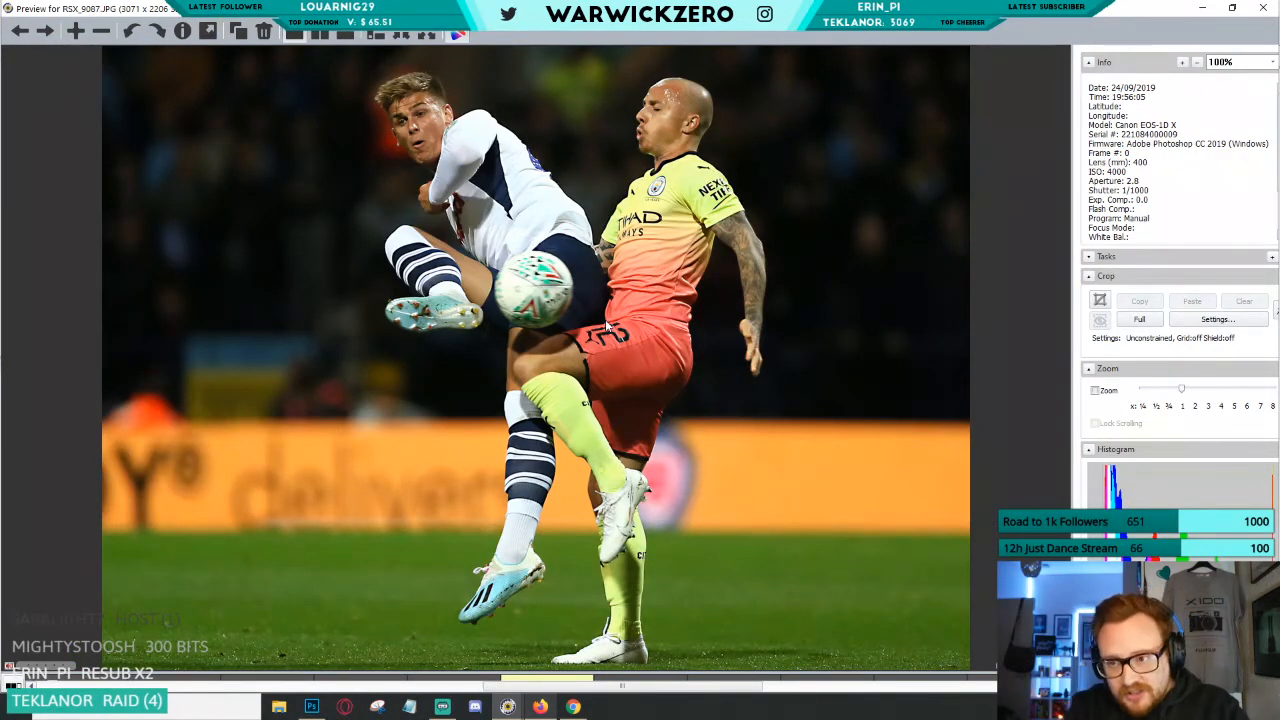
key("Left")
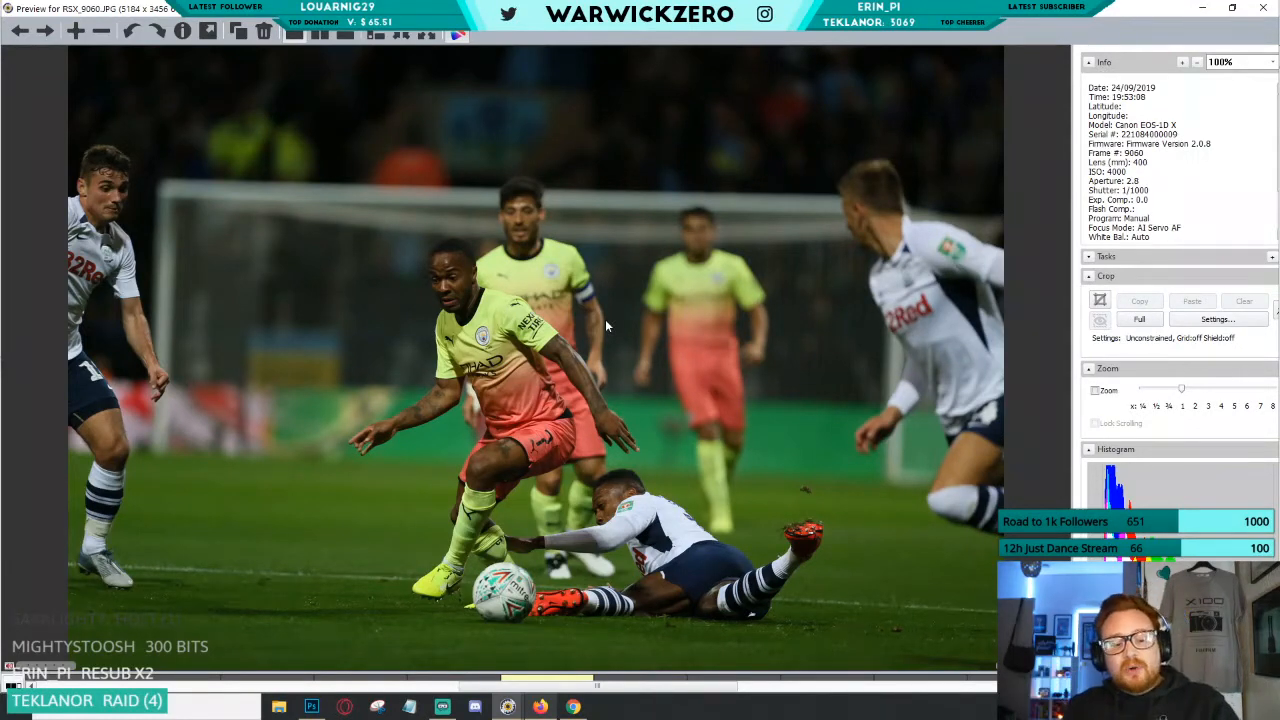
Browse forward through the previews to RSX_9280.JPG, the team huddle photo, and open it in Photoshop.
key("Right")
key("Right")
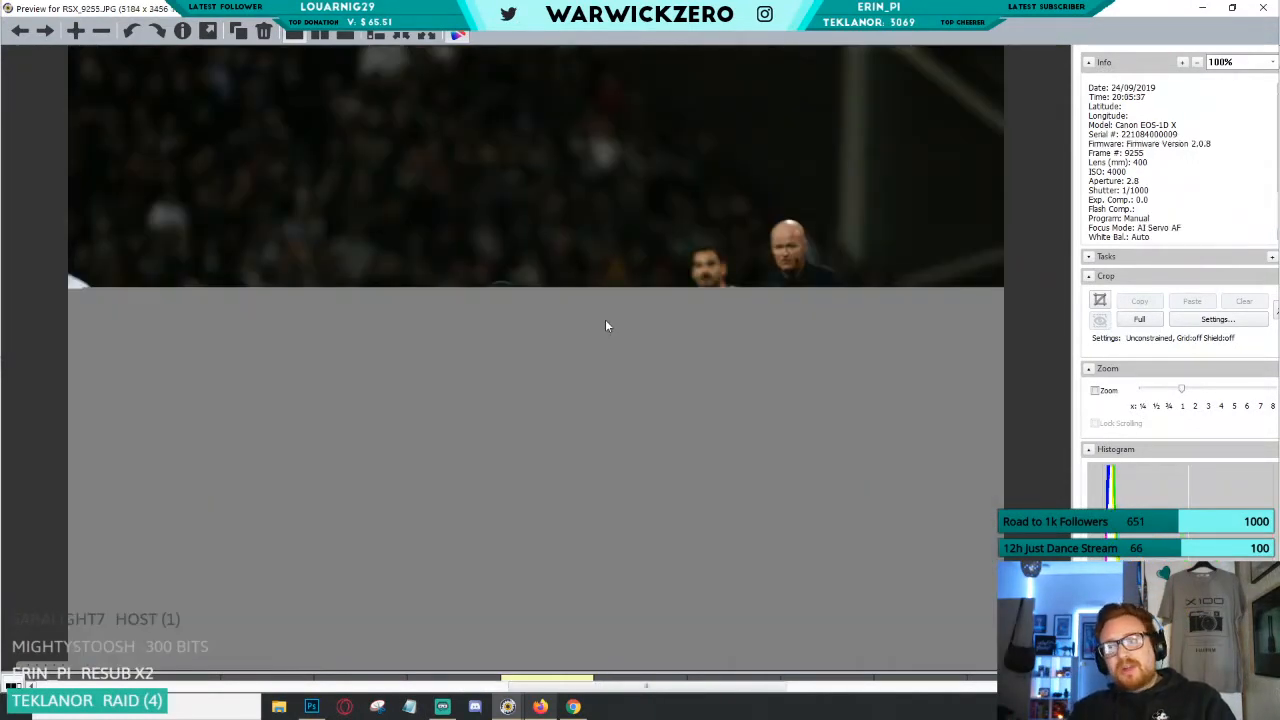
key("Right")
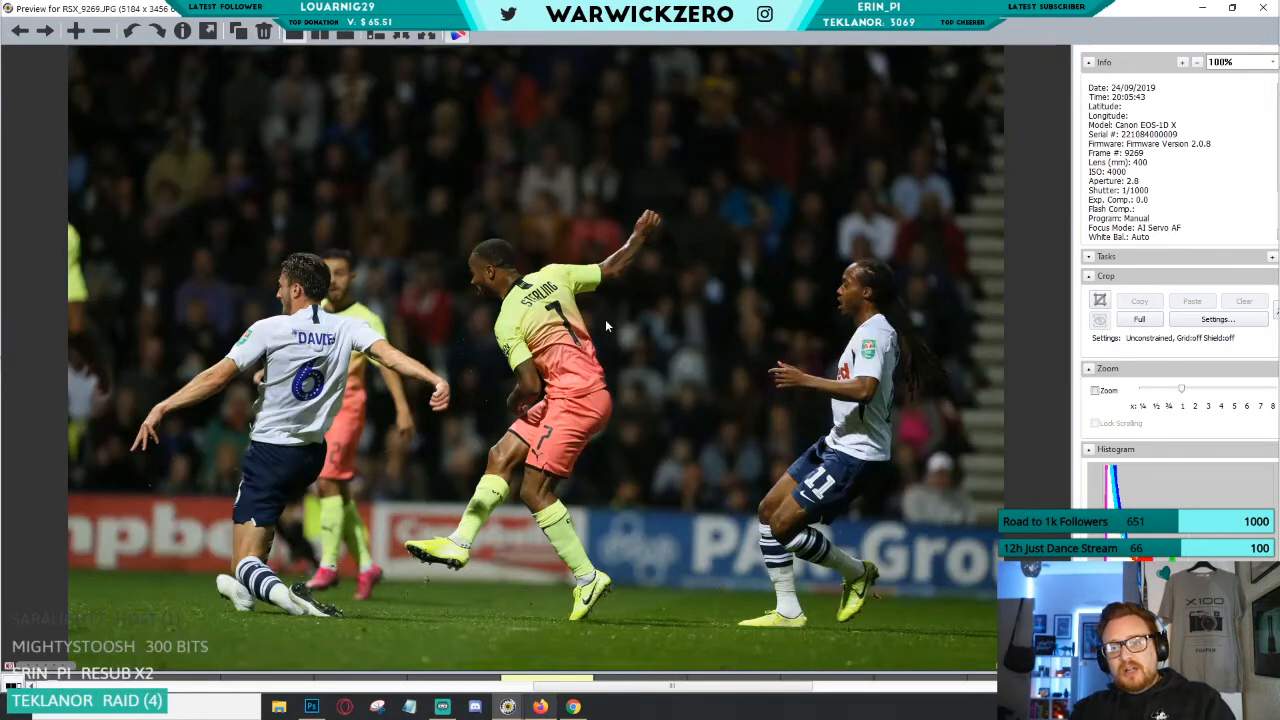
key("Right")
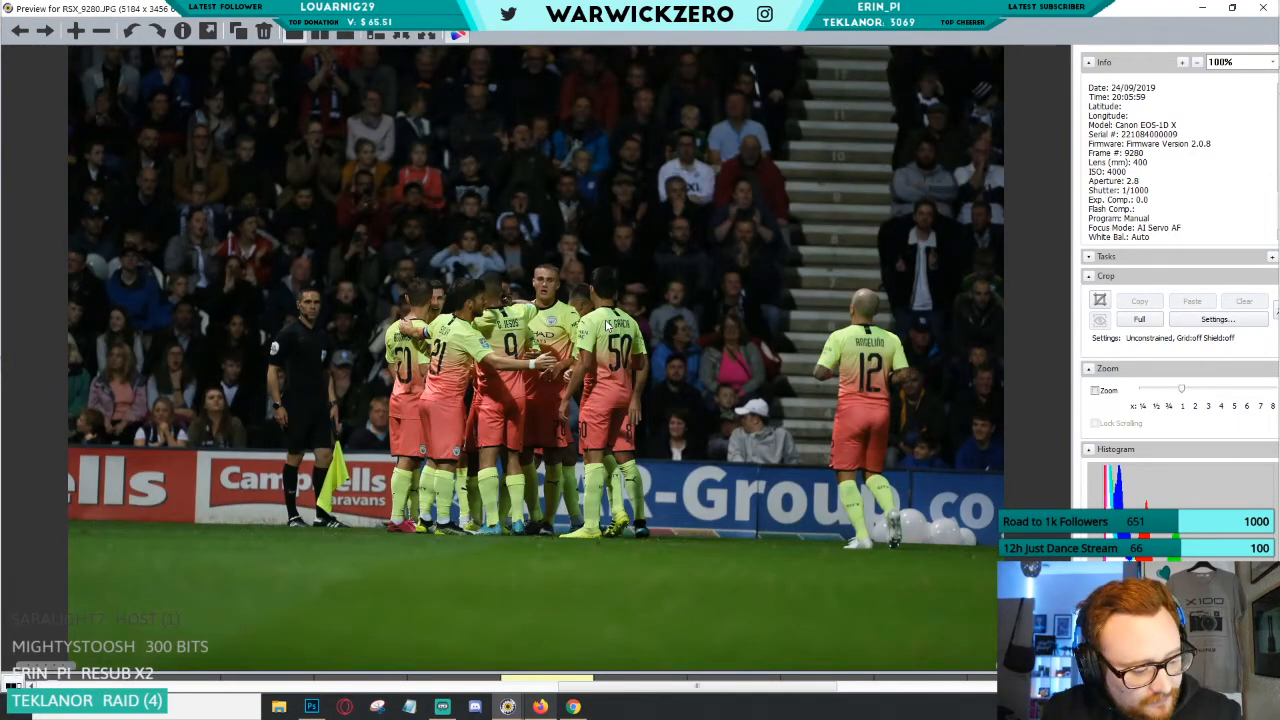
key("Escape")
key("Right")
key("Left")
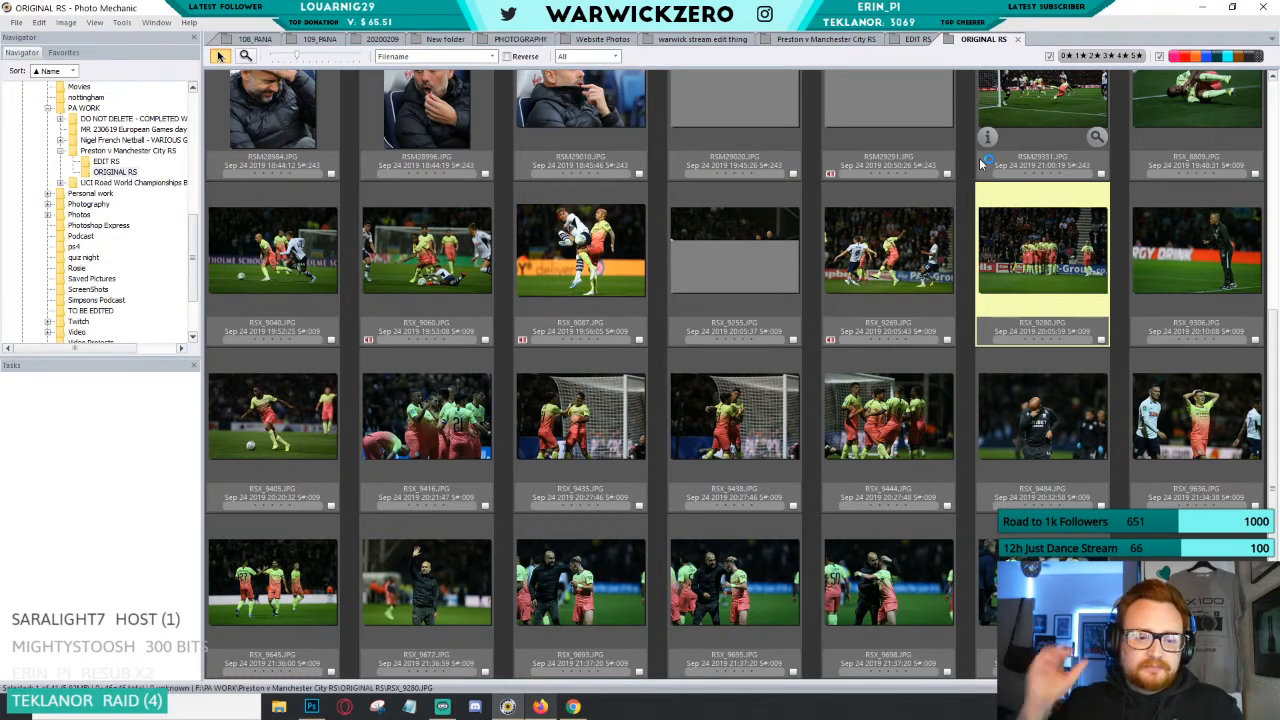
key("alt+Tab")
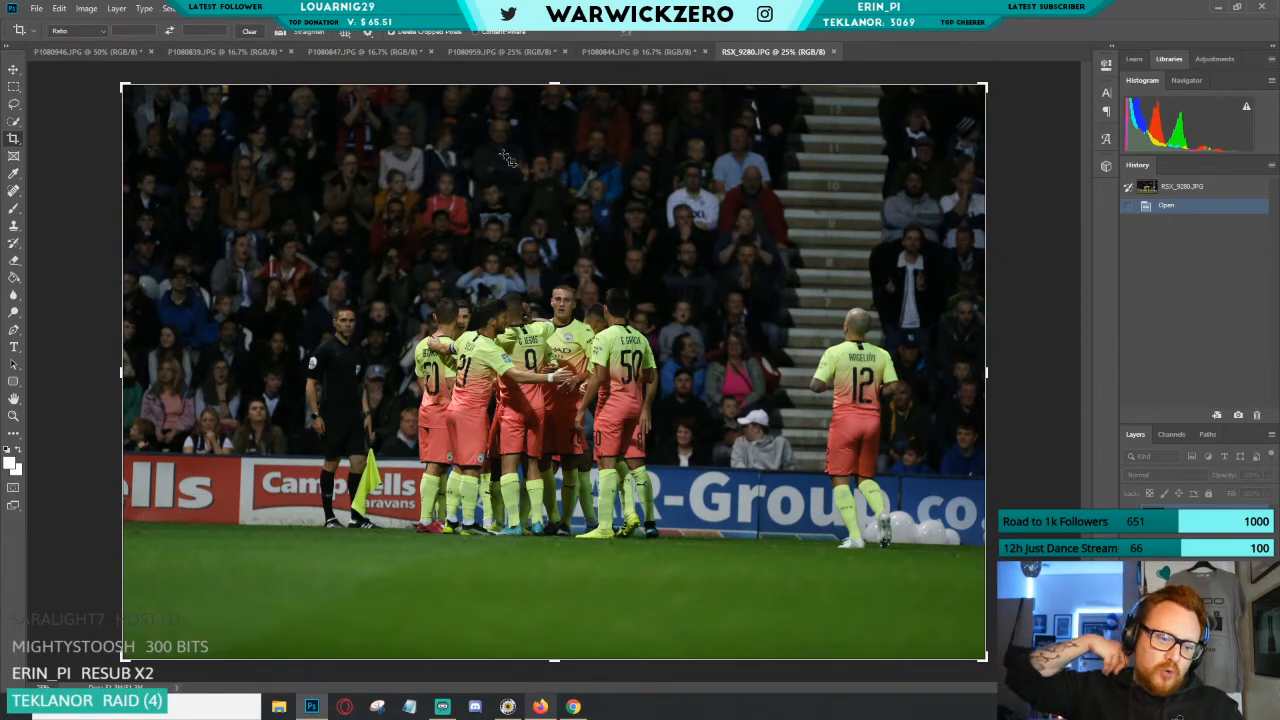
left_click(818, 315)
left_click(1037, 314)
left_click_drag(776, 288, 912, 565)
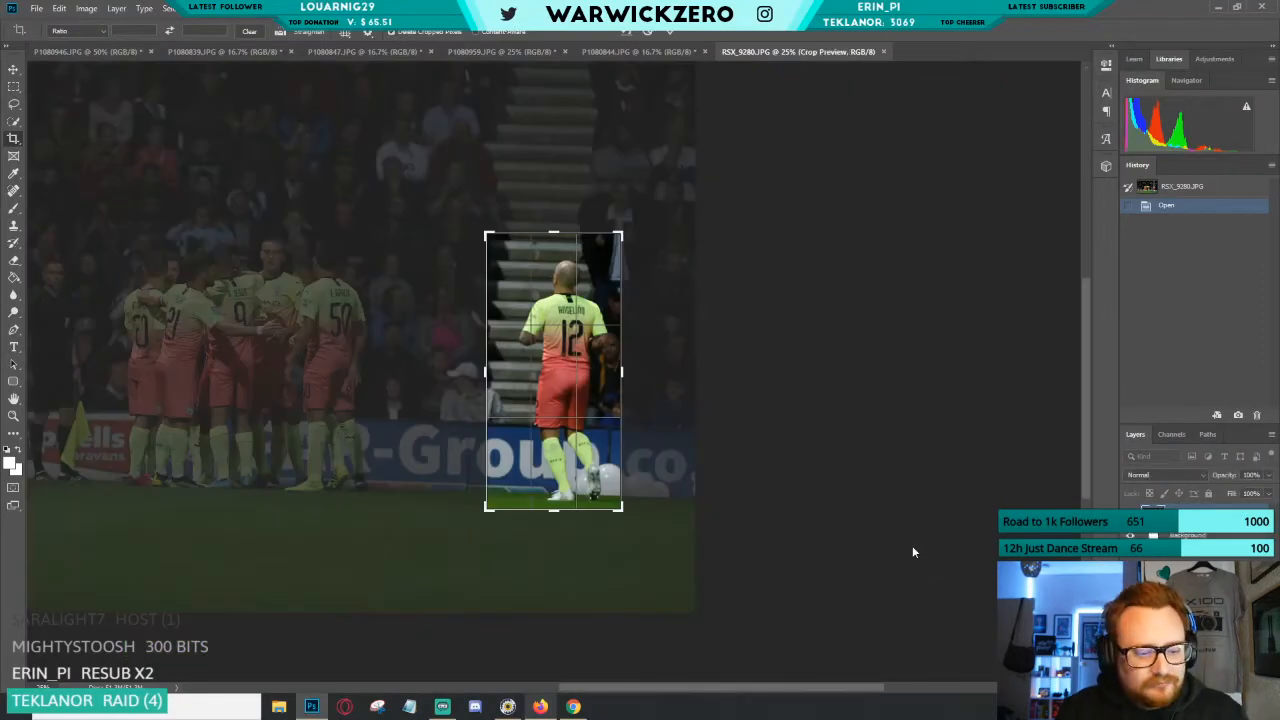
key("Escape")
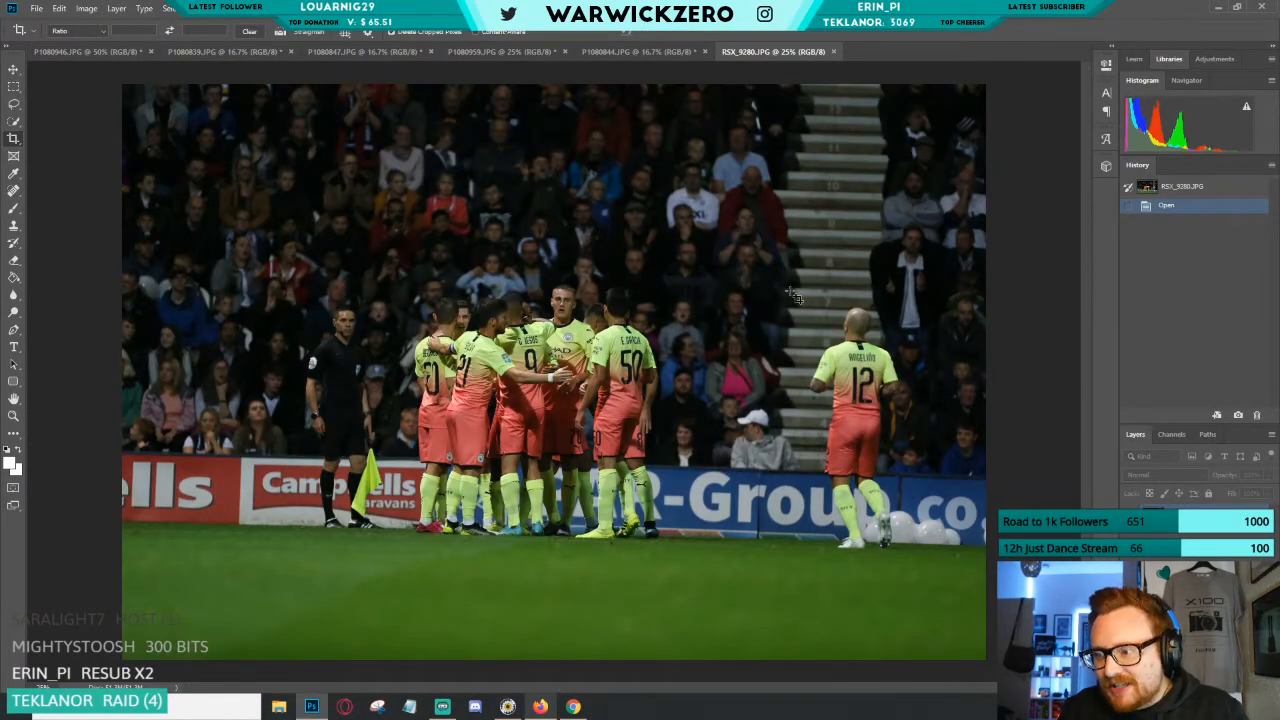
left_click_drag(792, 294, 930, 558)
key("Escape")
Frame a crop around the huddled players and the referee, rotating the photo to level the advertising boards.
left_click_drag(277, 210, 725, 593)
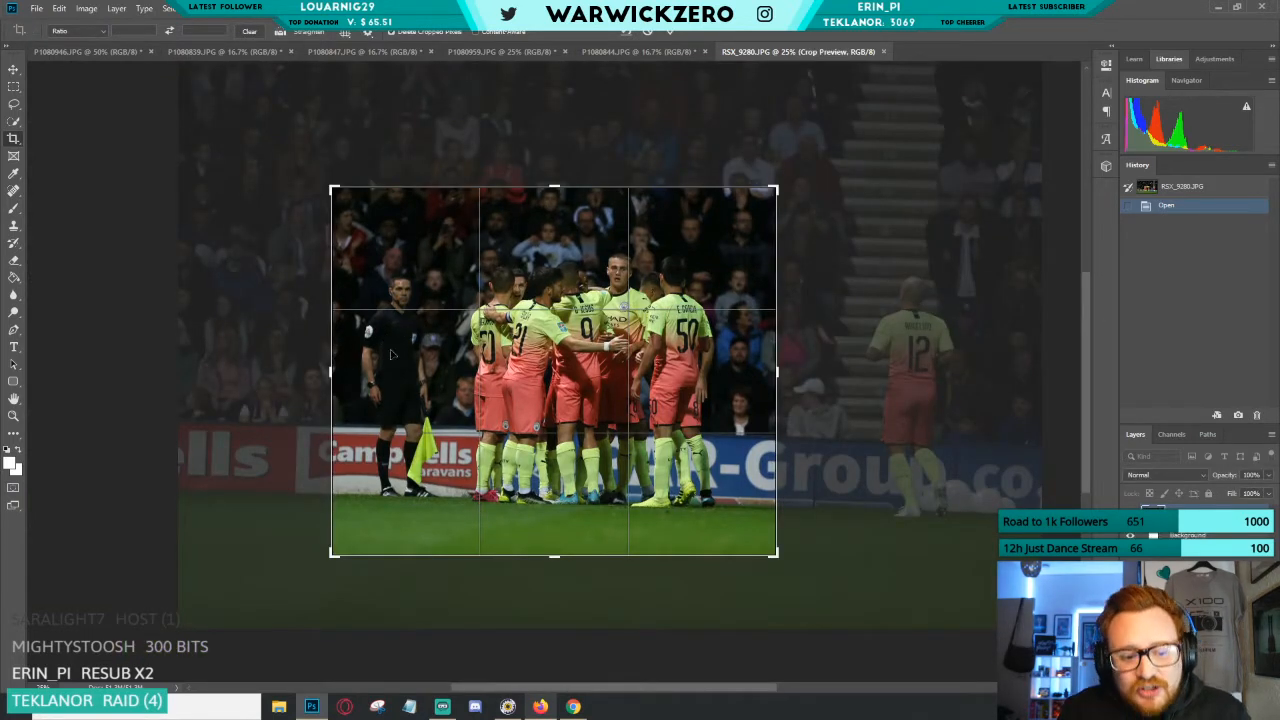
left_click_drag(822, 452, 836, 437)
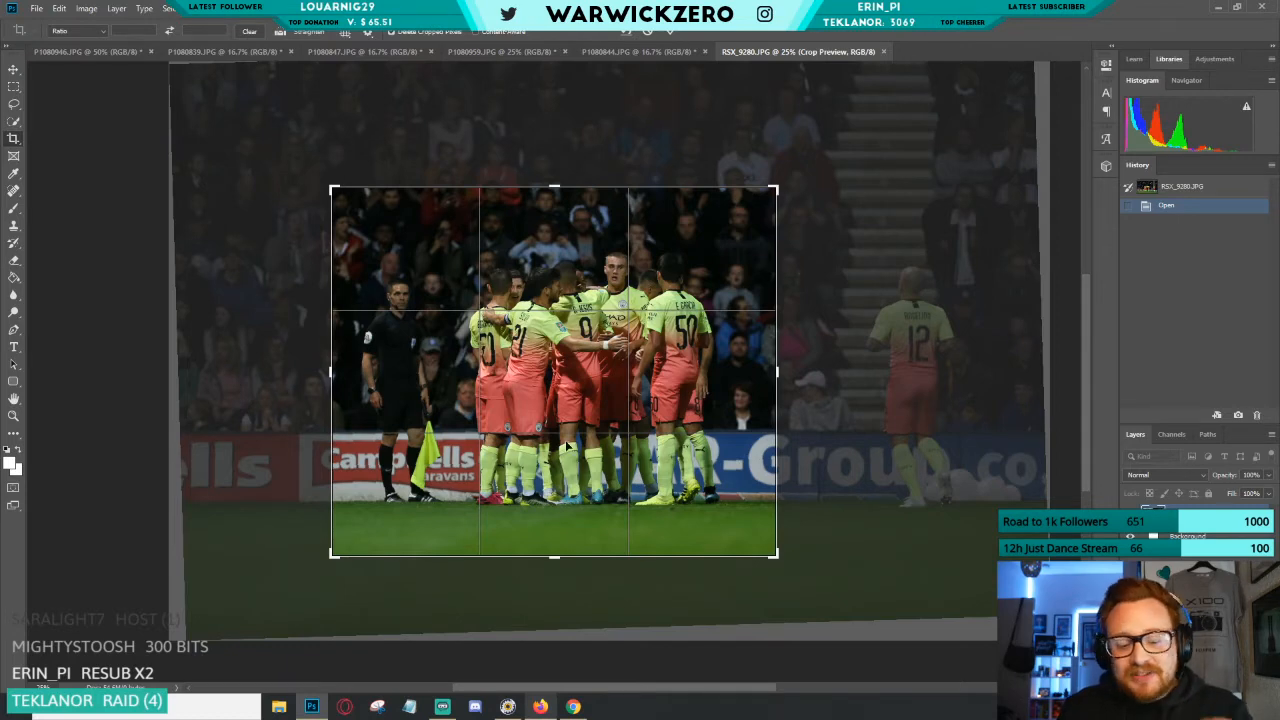
mouse_move(808, 186)
left_mouse_down()
mouse_move(845, 168)
mouse_move(816, 170)
left_mouse_up()
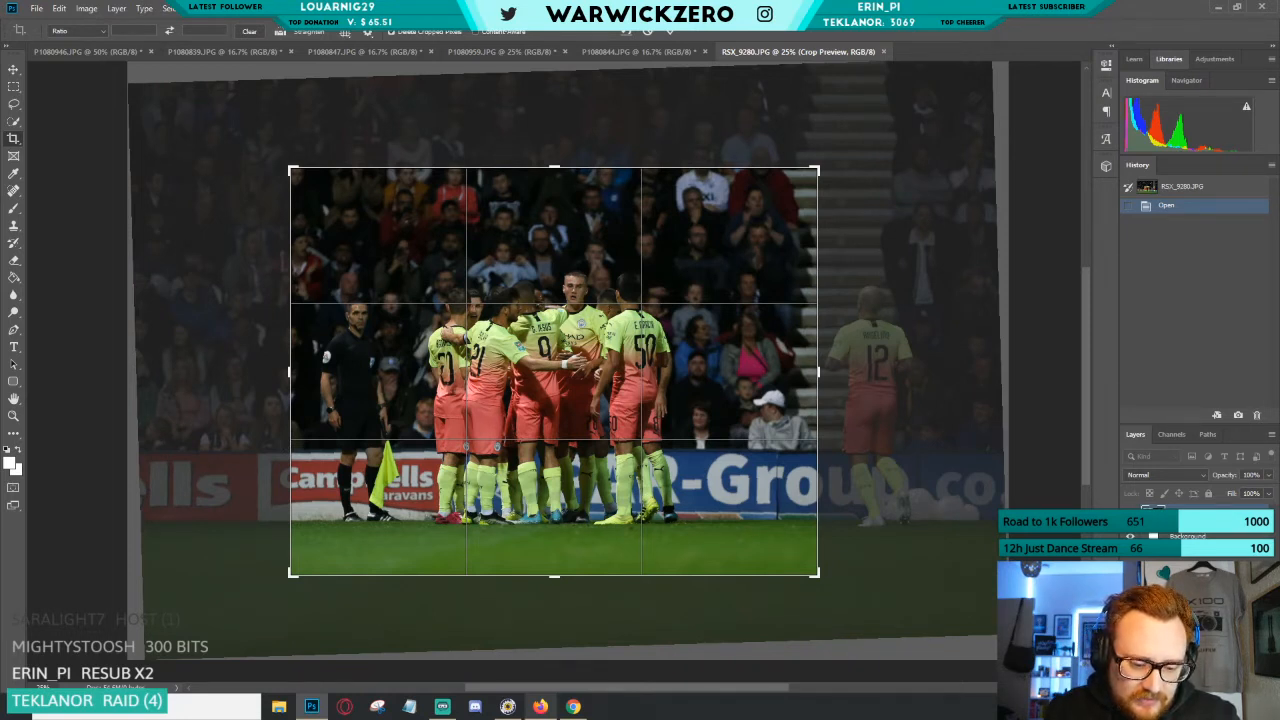
key("alt+Tab")
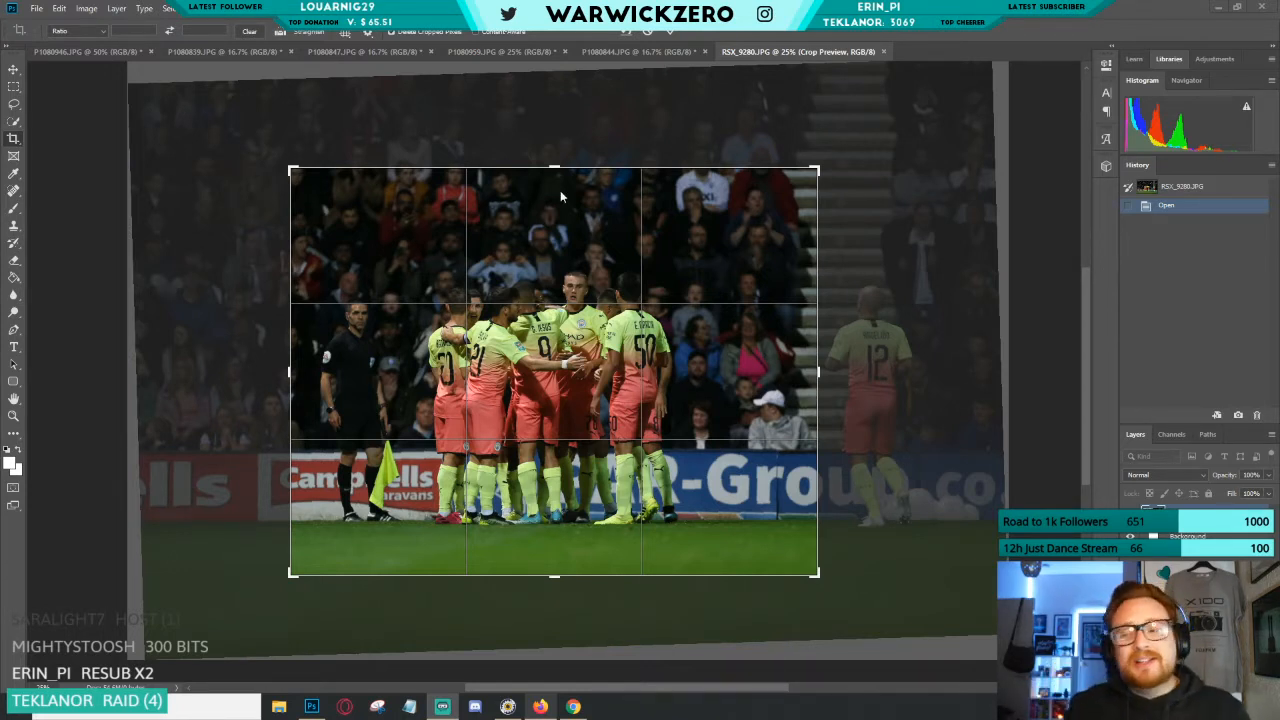
Tighten the crop around the huddled players from head to thigh, excluding the referee and advertising boards, and apply it.
left_click_drag(290, 575, 345, 514)
left_click_drag(343, 513, 340, 514)
left_click_drag(766, 229, 708, 270)
key("ctrl+plus")
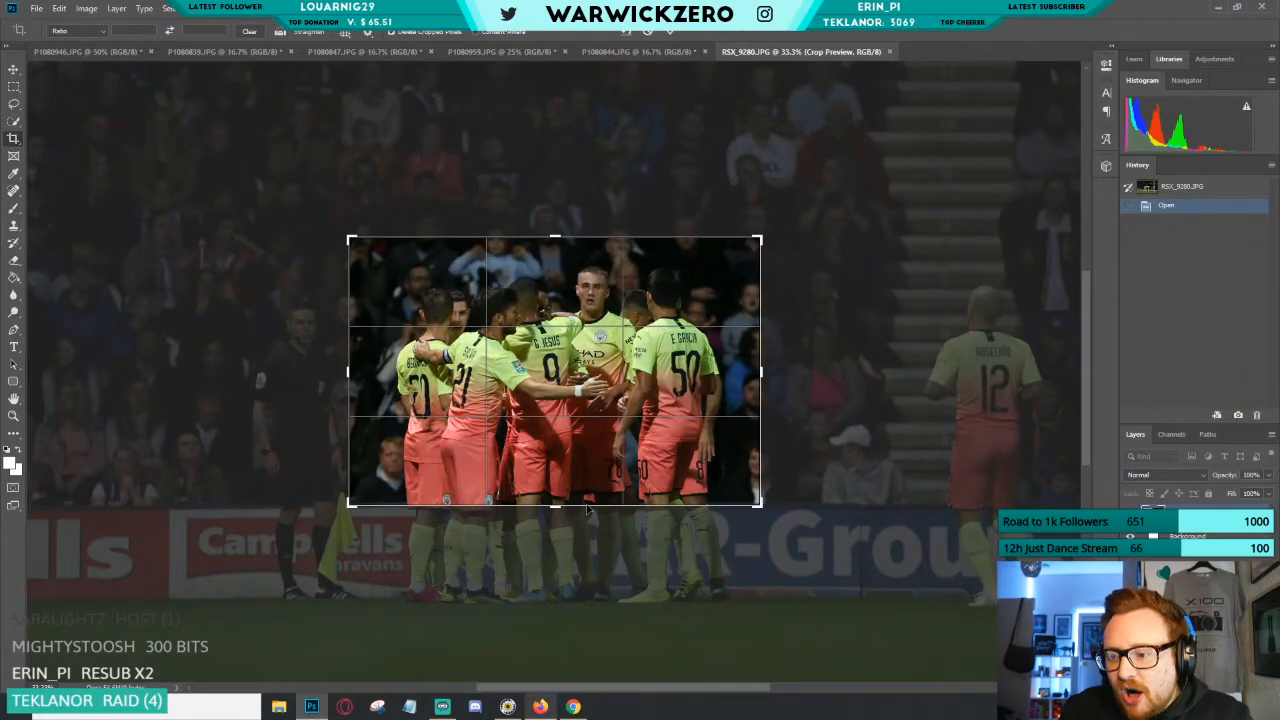
left_click_drag(557, 507, 556, 503)
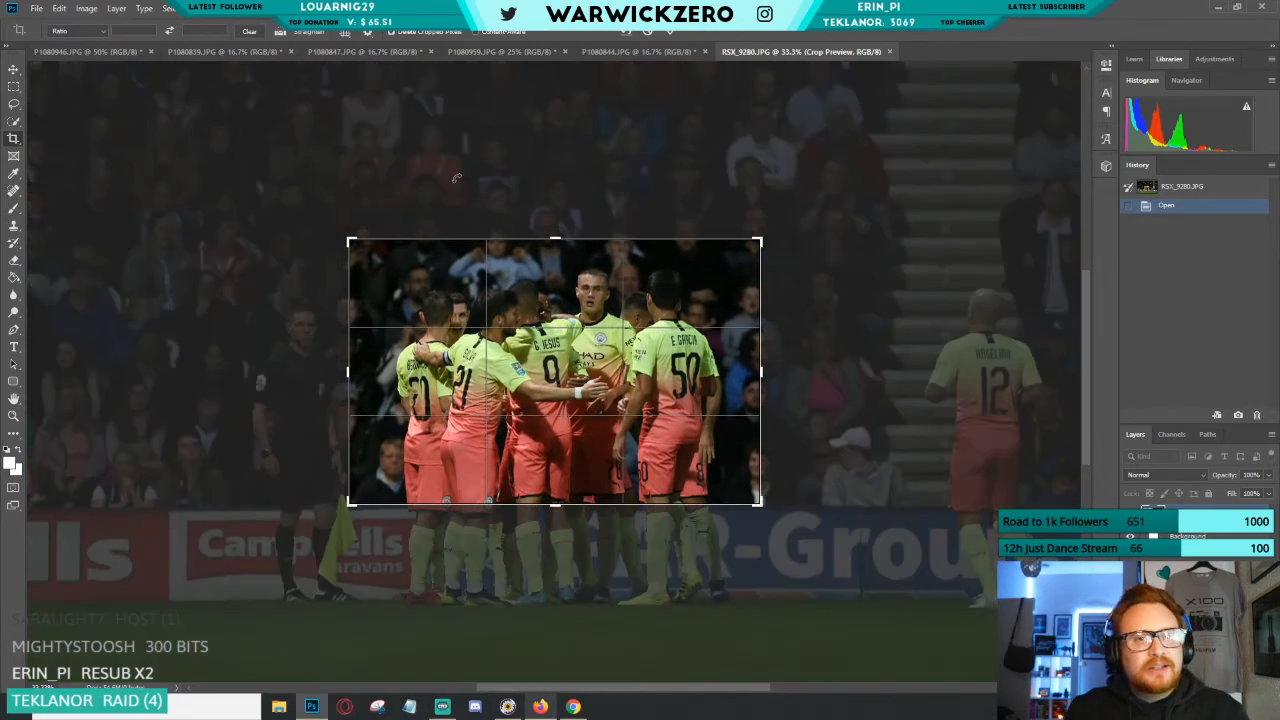
mouse_move(757, 241)
left_mouse_down()
mouse_move(737, 245)
mouse_move(751, 242)
left_mouse_up()
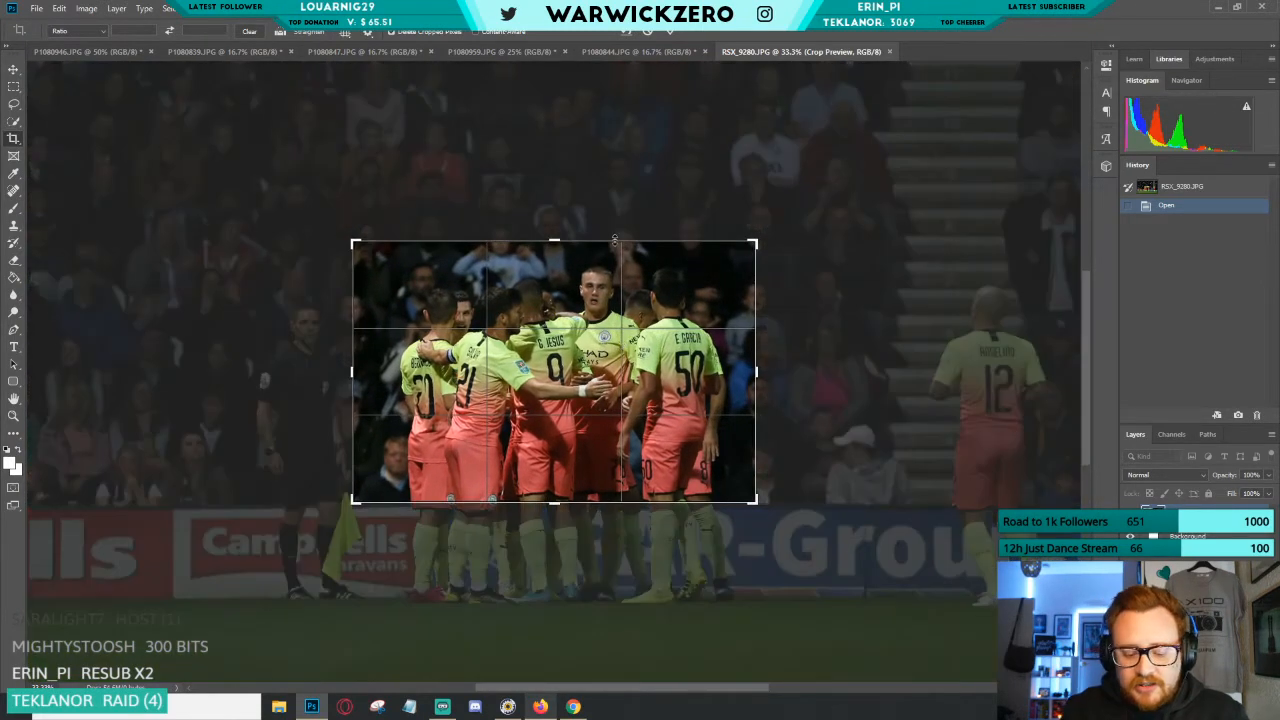
key("Return")
Compare the full original frame with the cropped version by switching between the Open and Crop history states.
key("ctrl+minus")
key("ctrl+minus")
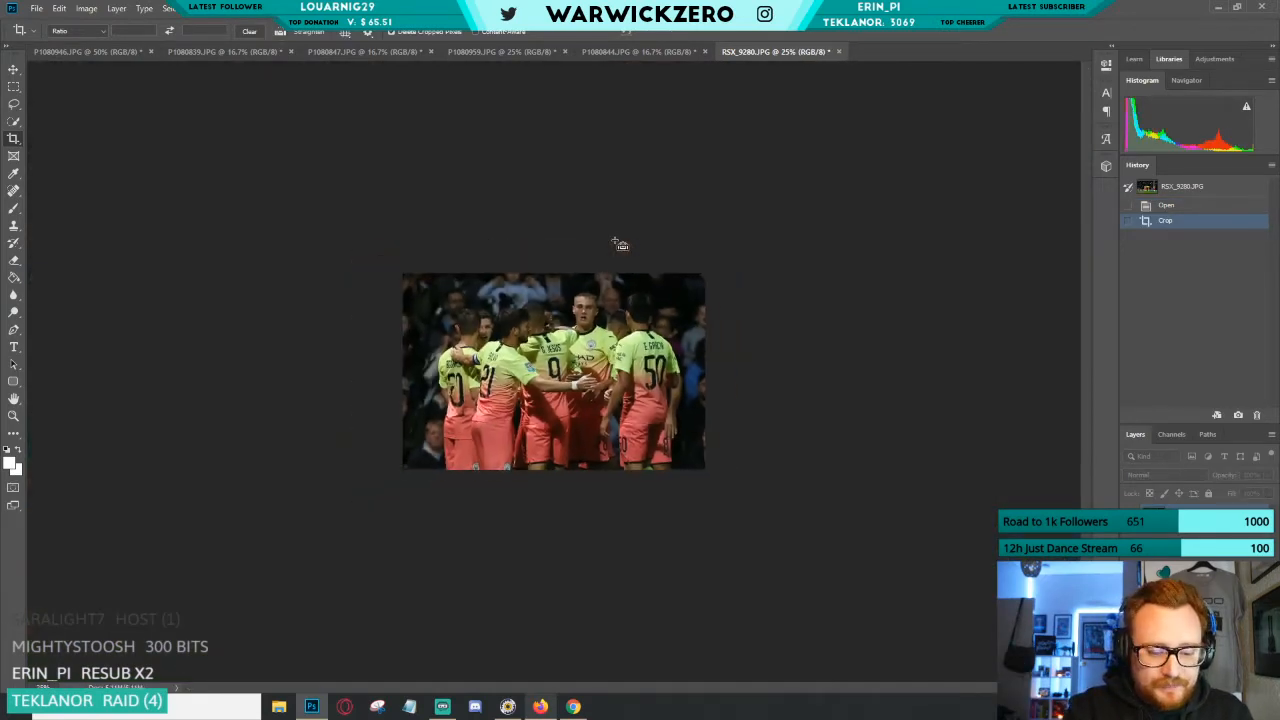
key("ctrl+z")
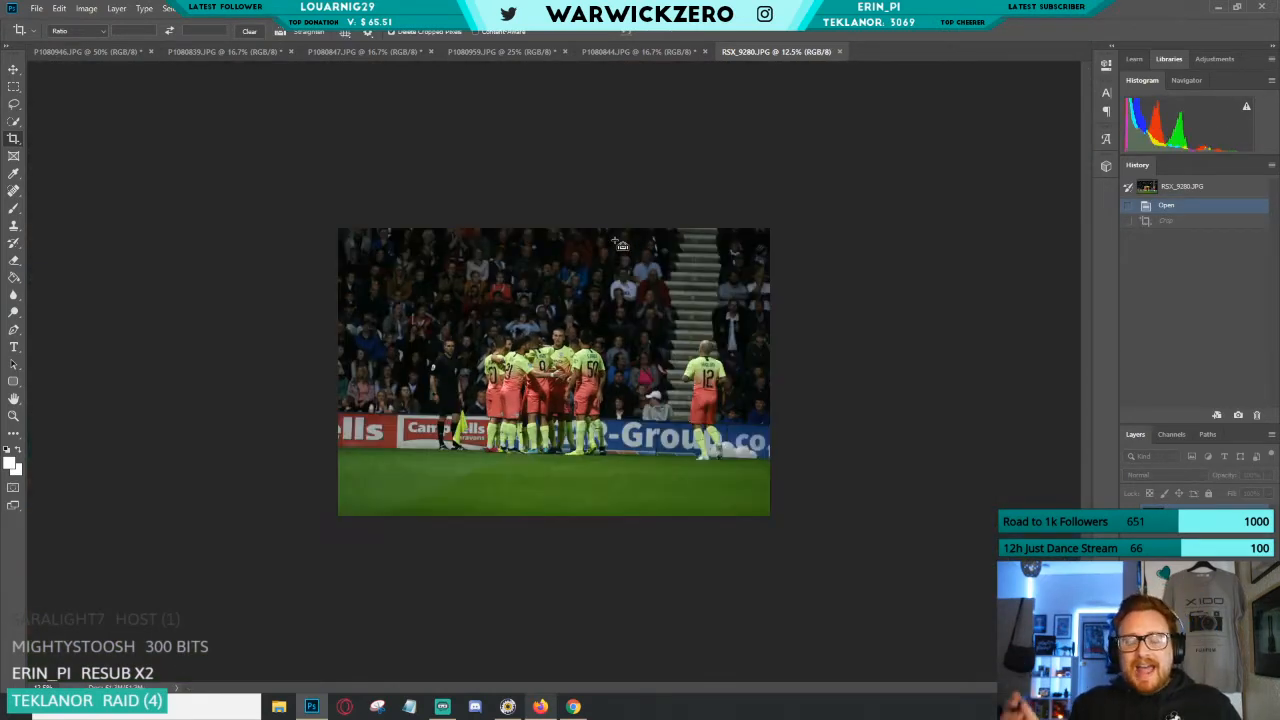
left_click(1187, 222)
left_click(1172, 206)
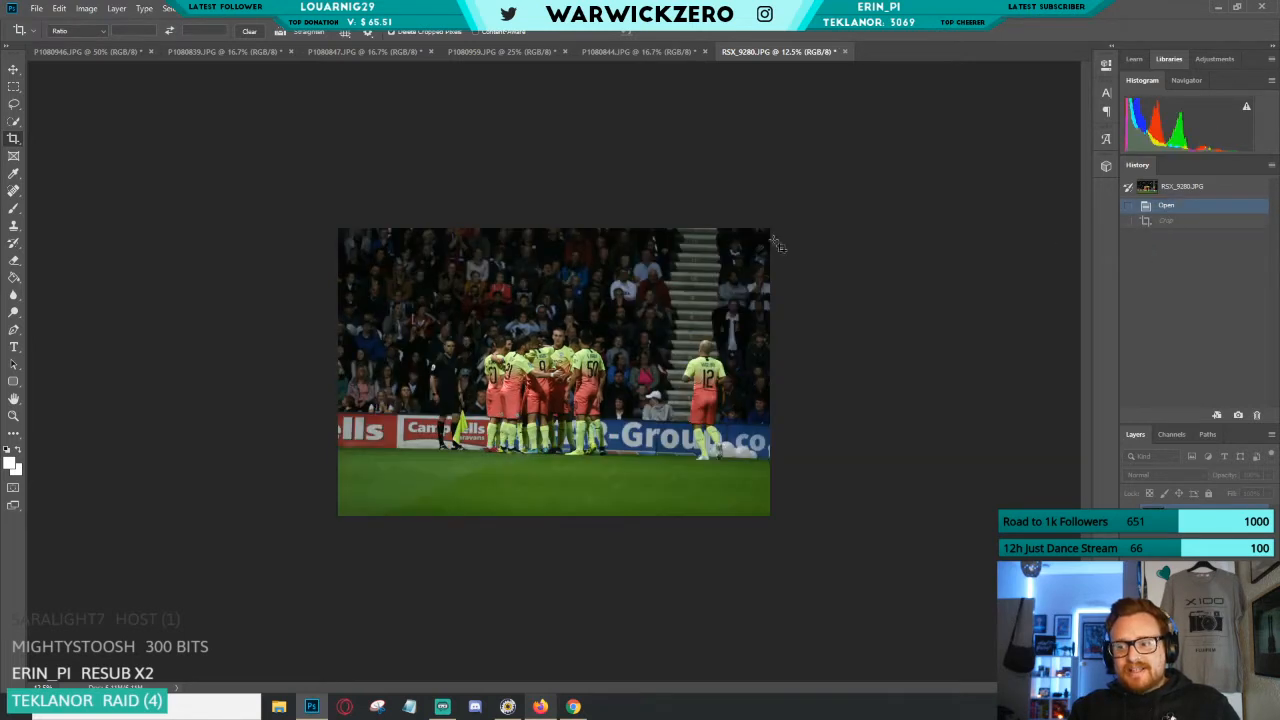
left_click(1174, 222)
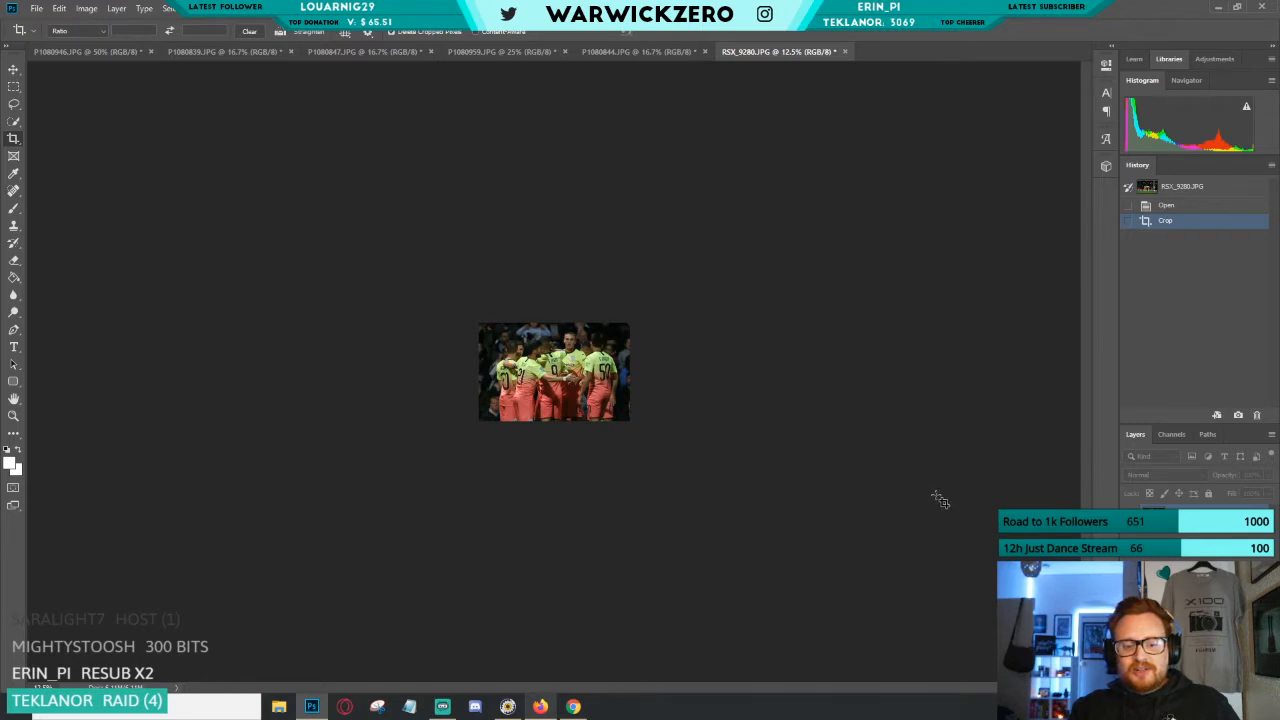
Brighten the cropped huddle photo with Levels by lowering the white input level to about 232.
key("ctrl+plus")
key("ctrl+plus")
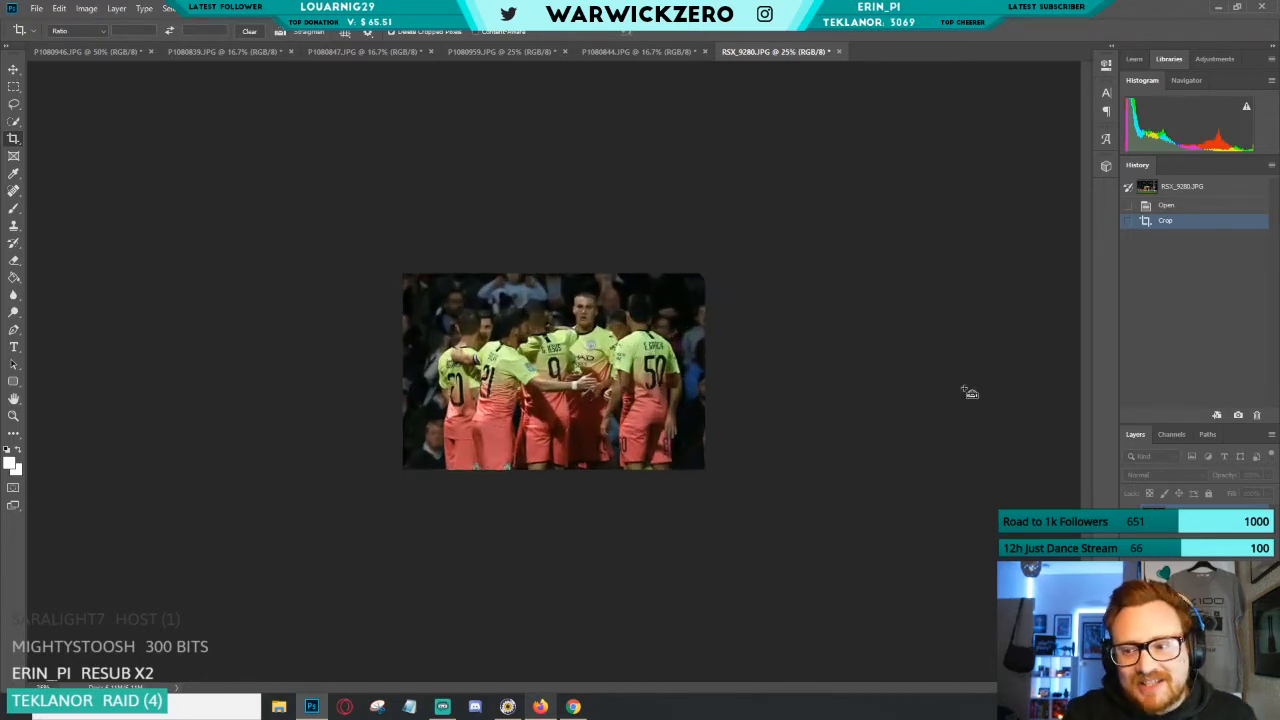
key("ctrl+plus")
key("ctrl+plus")
key("ctrl+plus")
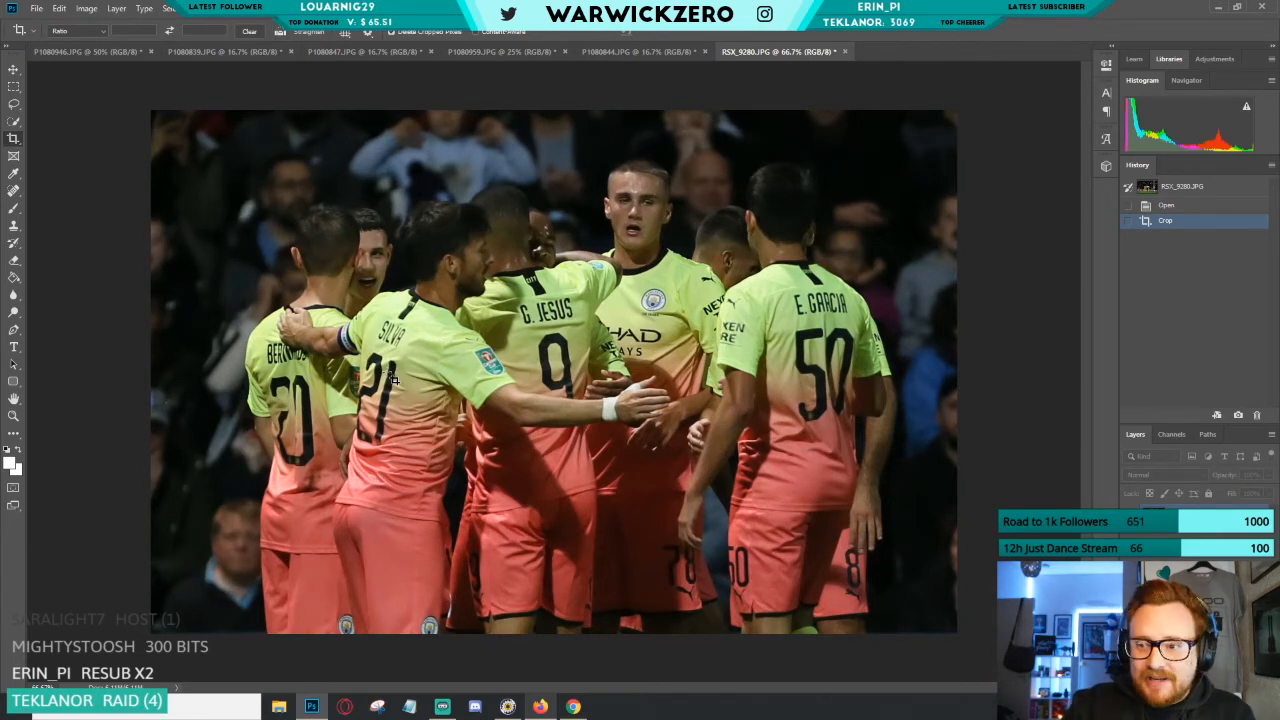
key("ctrl+l")
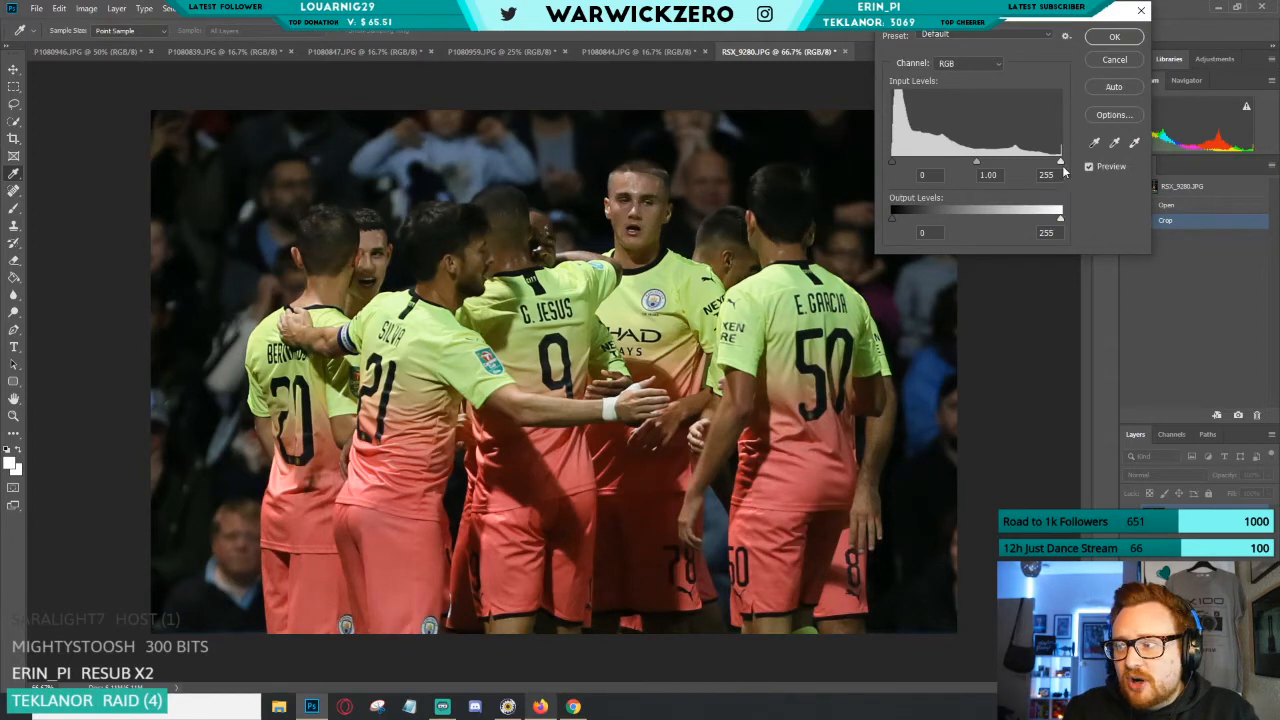
left_click_drag(1060, 162, 1046, 165)
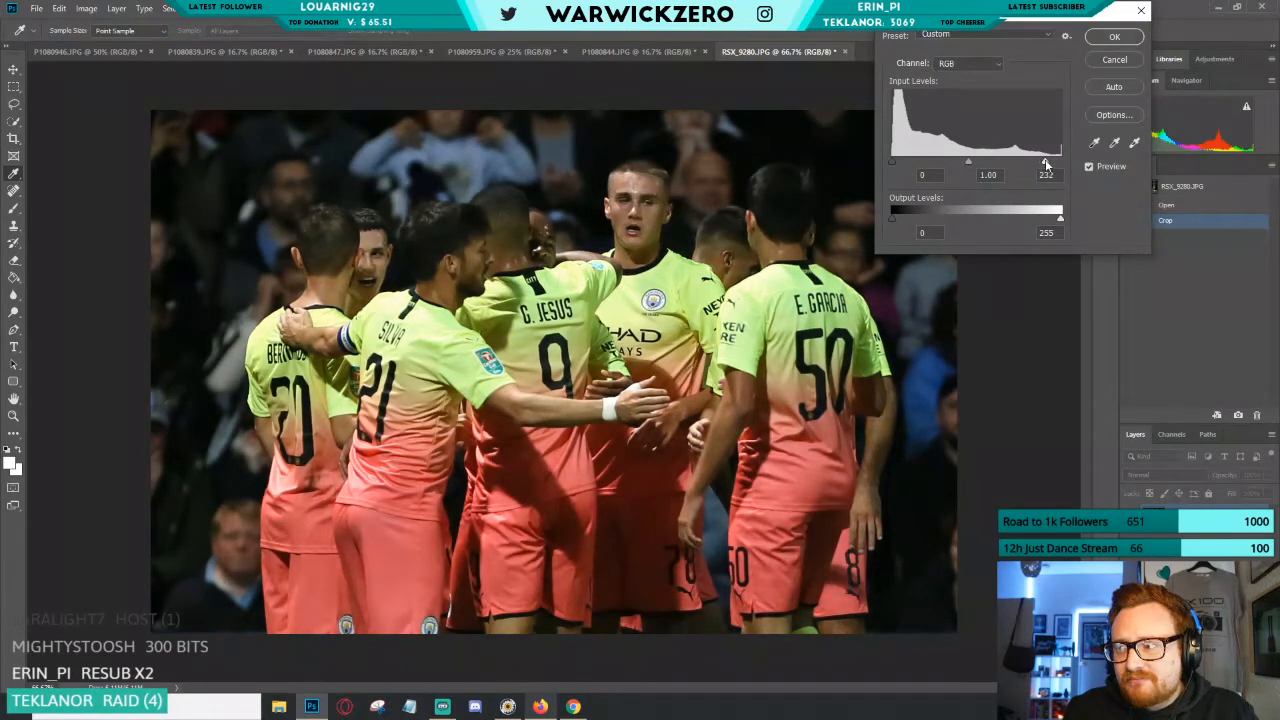
left_click(1128, 40)
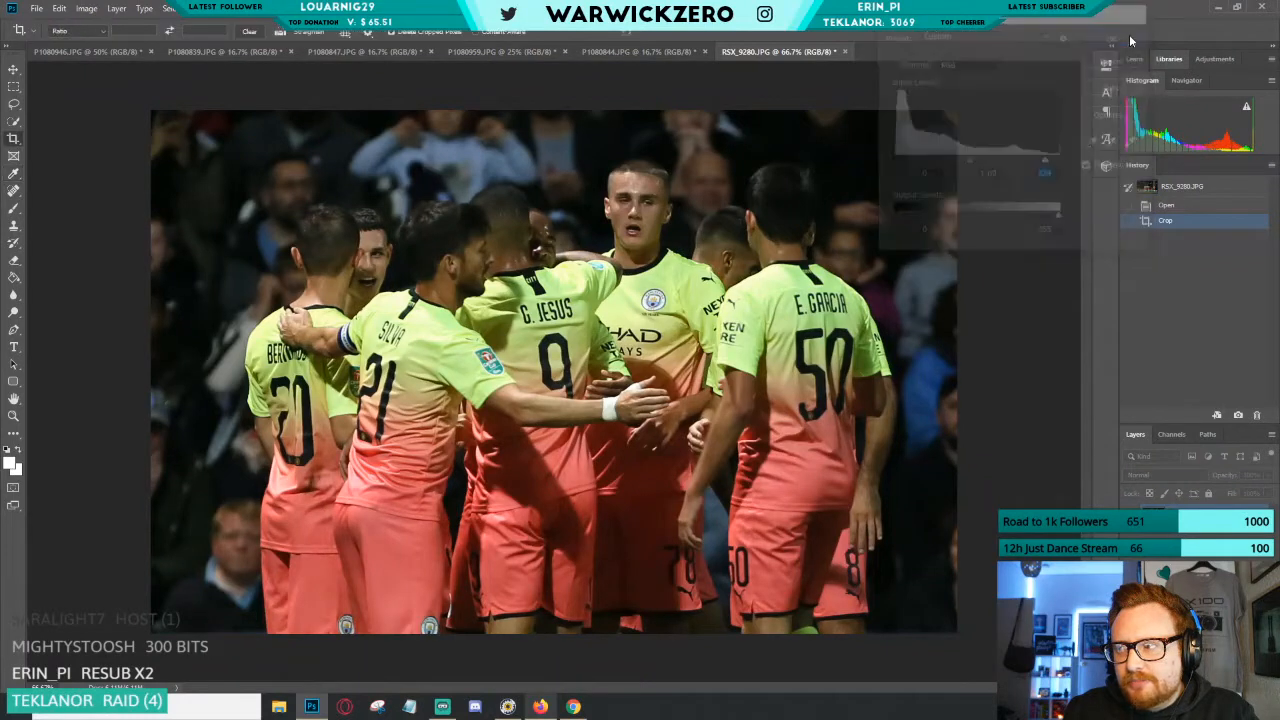
Apply a Color Balance adjustment to the huddle photo.
key("i")
key("ctrl+b")
left_click(1072, 198)
mouse_move(1033, 131)
left_mouse_down()
mouse_move(1043, 166)
mouse_move(1035, 154)
left_mouse_up()
left_click(1176, 101)
Compare the photo before and after the colour correction by alternating between the Levels and Color Balance history states.
left_click(1168, 236)
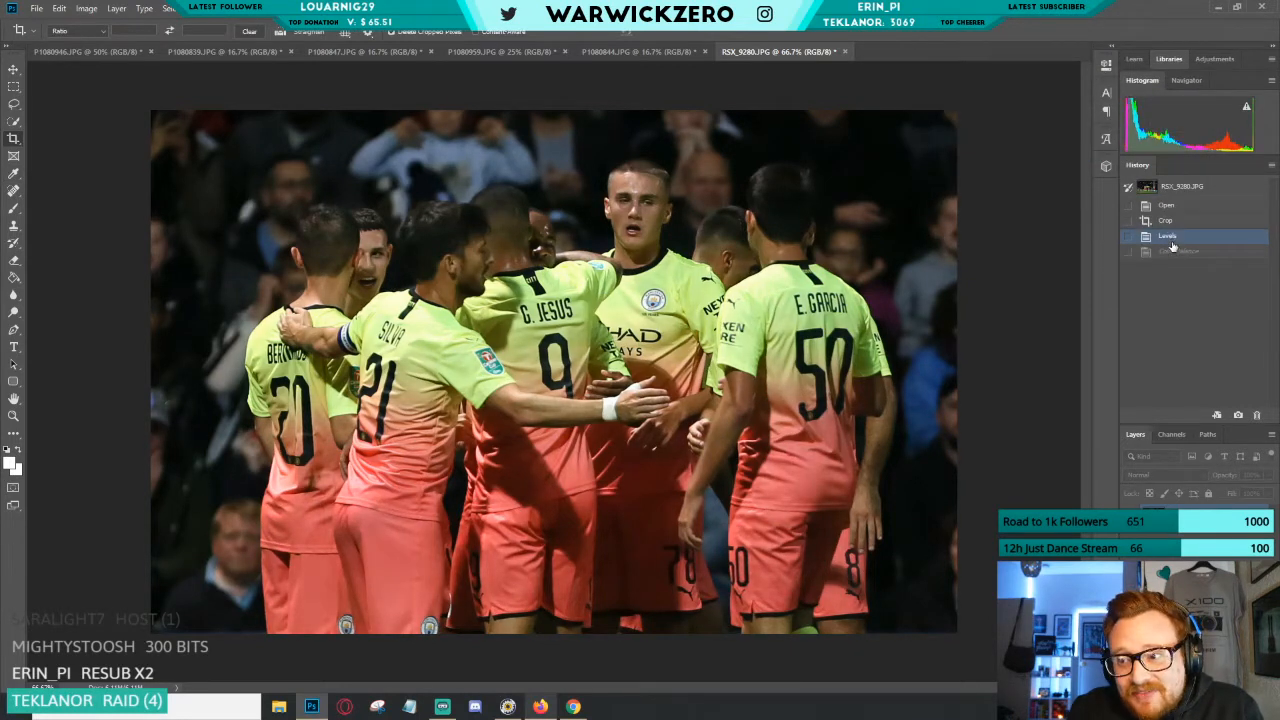
left_click(1168, 251)
left_click(1168, 237)
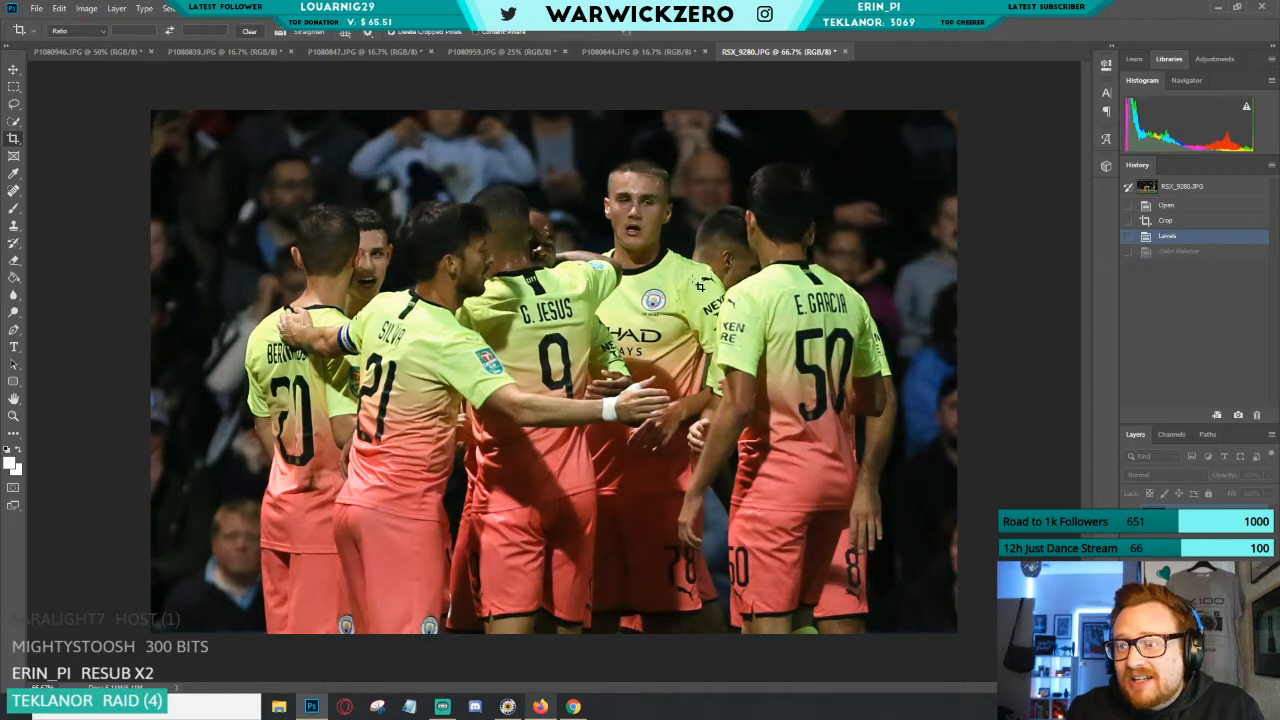
left_click(1170, 251)
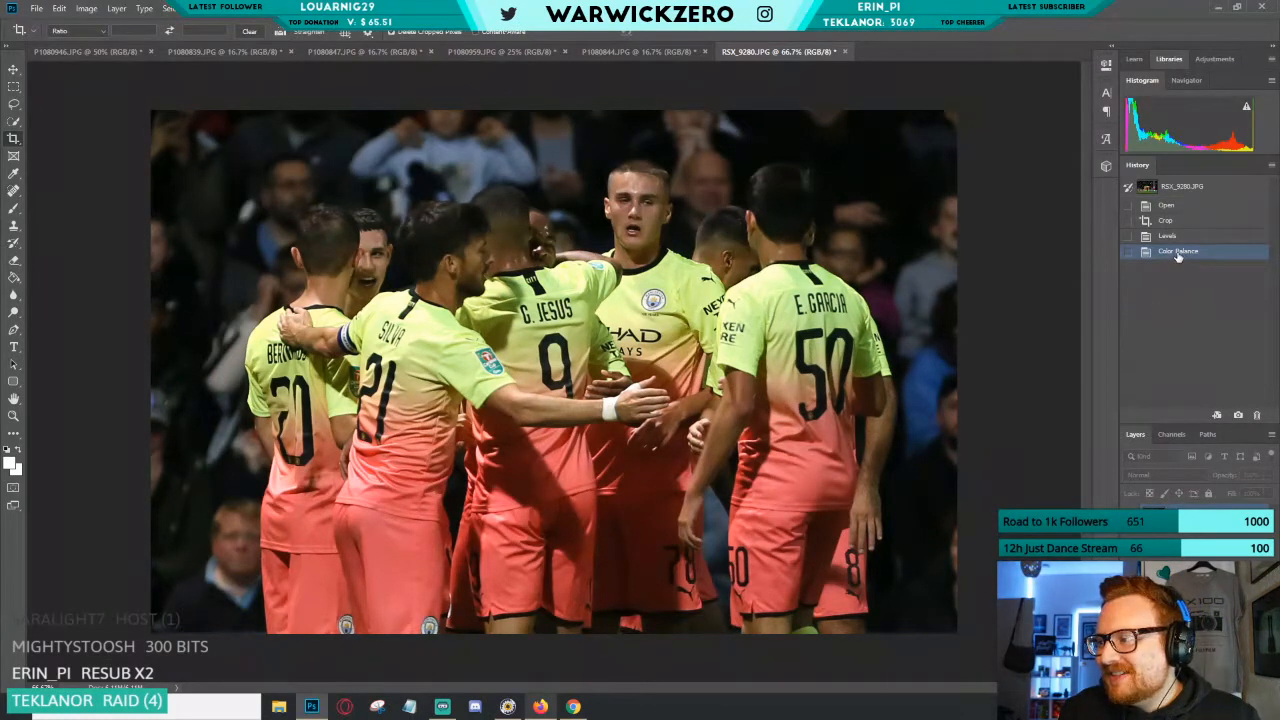
Sharpen the huddle photo with the Unsharp Mask filter.
left_click(190, 9)
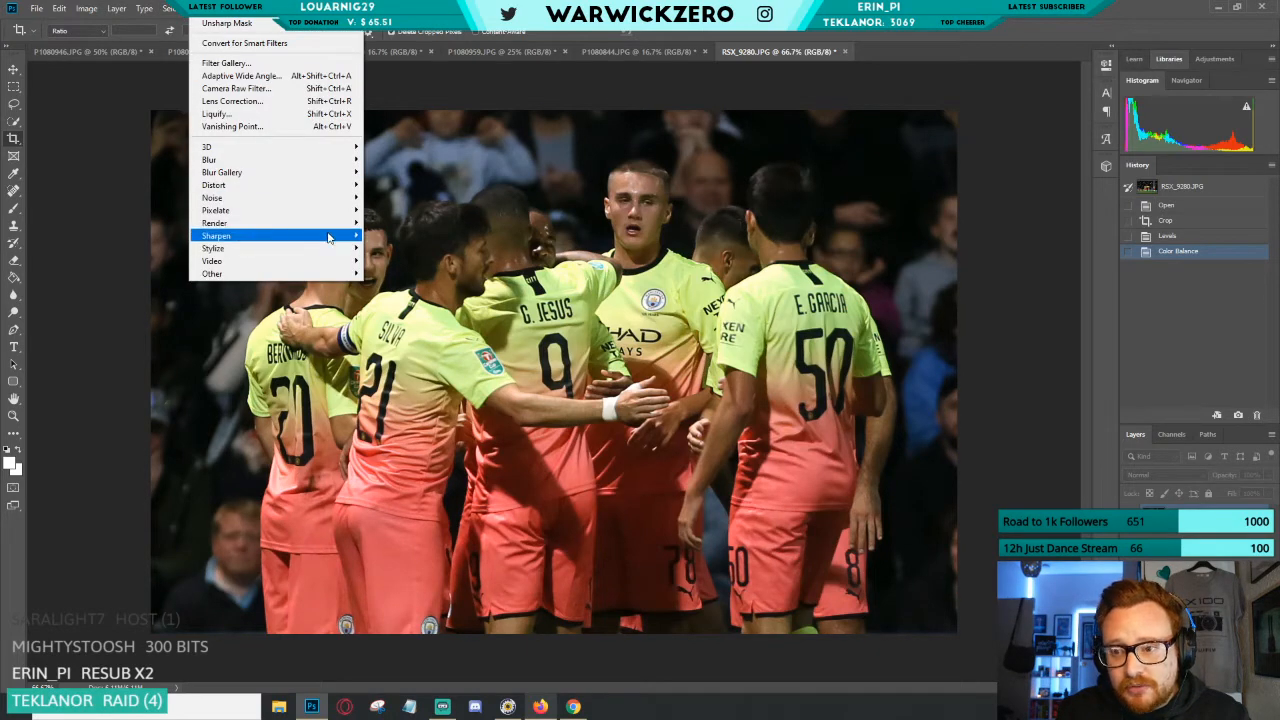
left_click(140, 298)
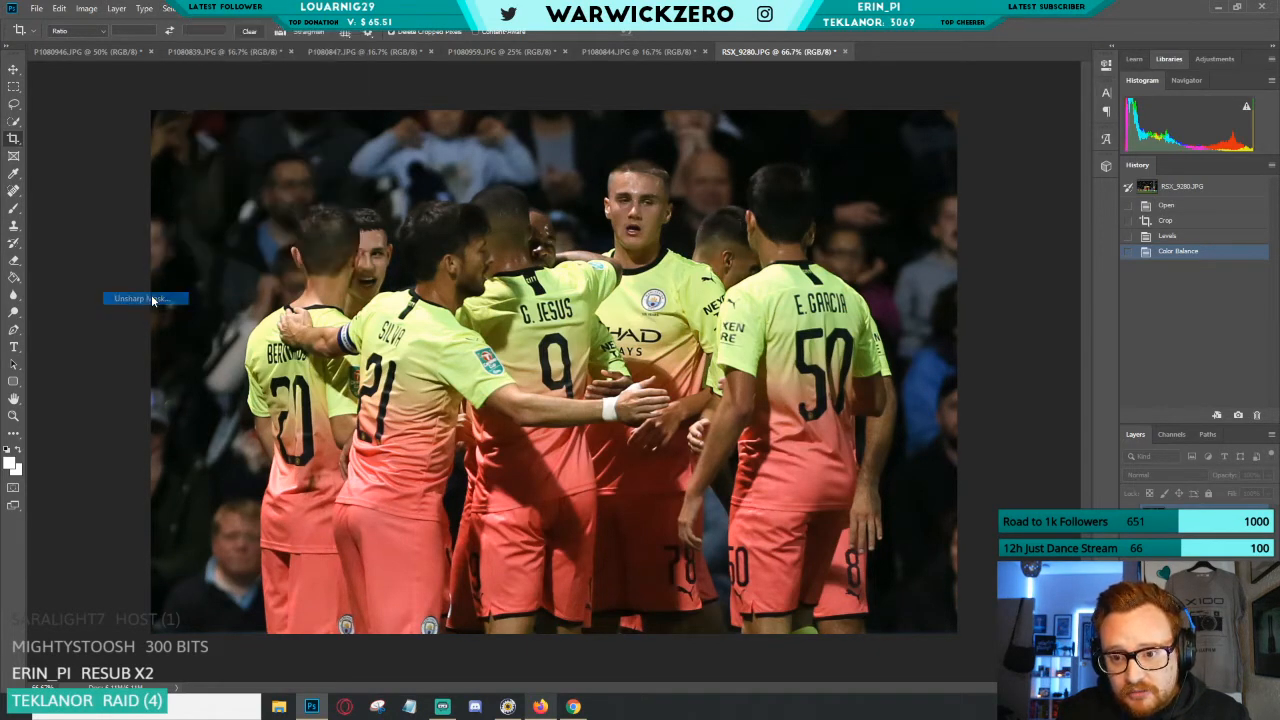
left_click(1170, 58)
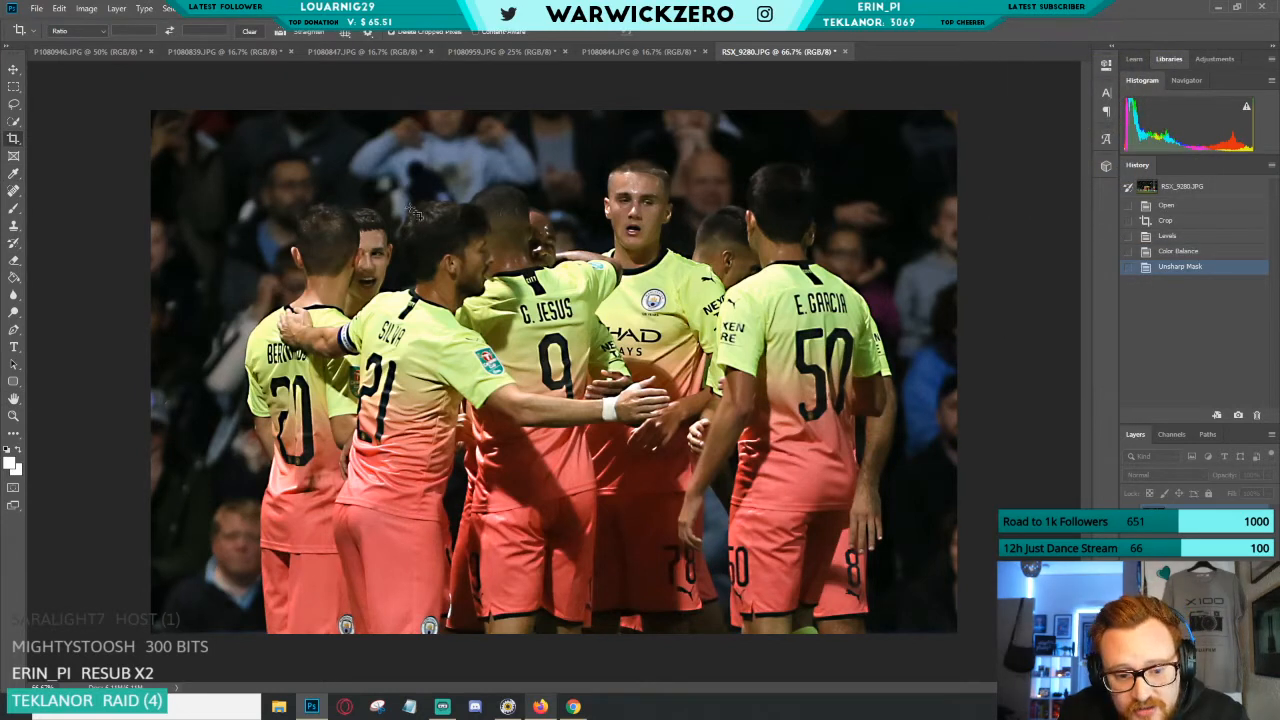
Compare the cropped but uncorrected photo with the sharpened version by alternating between the Crop and Unsharp Mask history states.
left_click(1185, 227)
left_click(1186, 268)
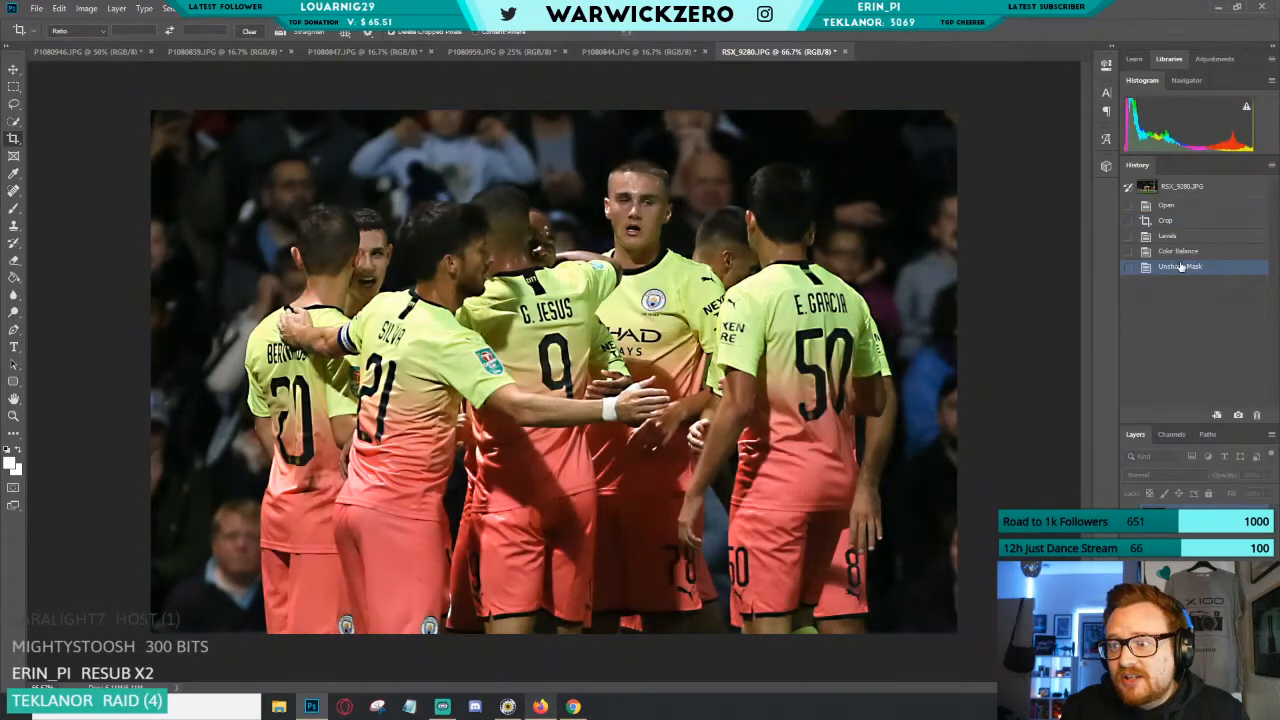
left_click(1184, 222)
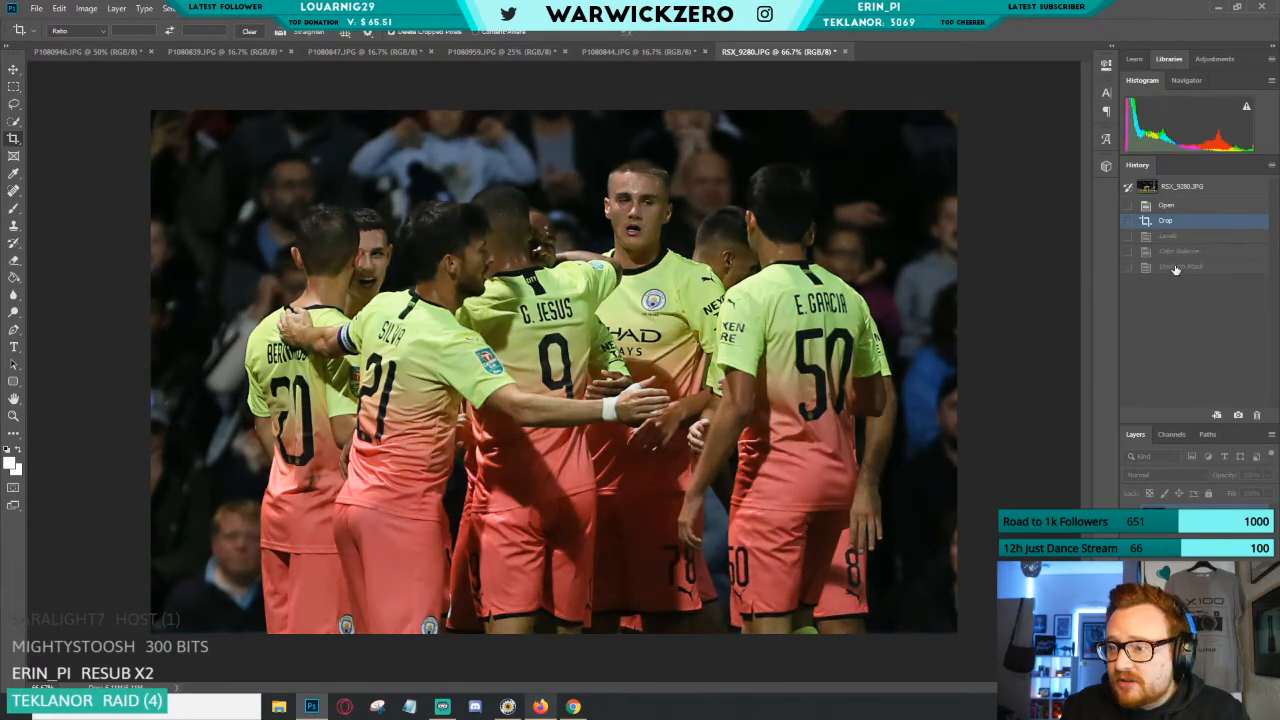
left_click(1179, 268)
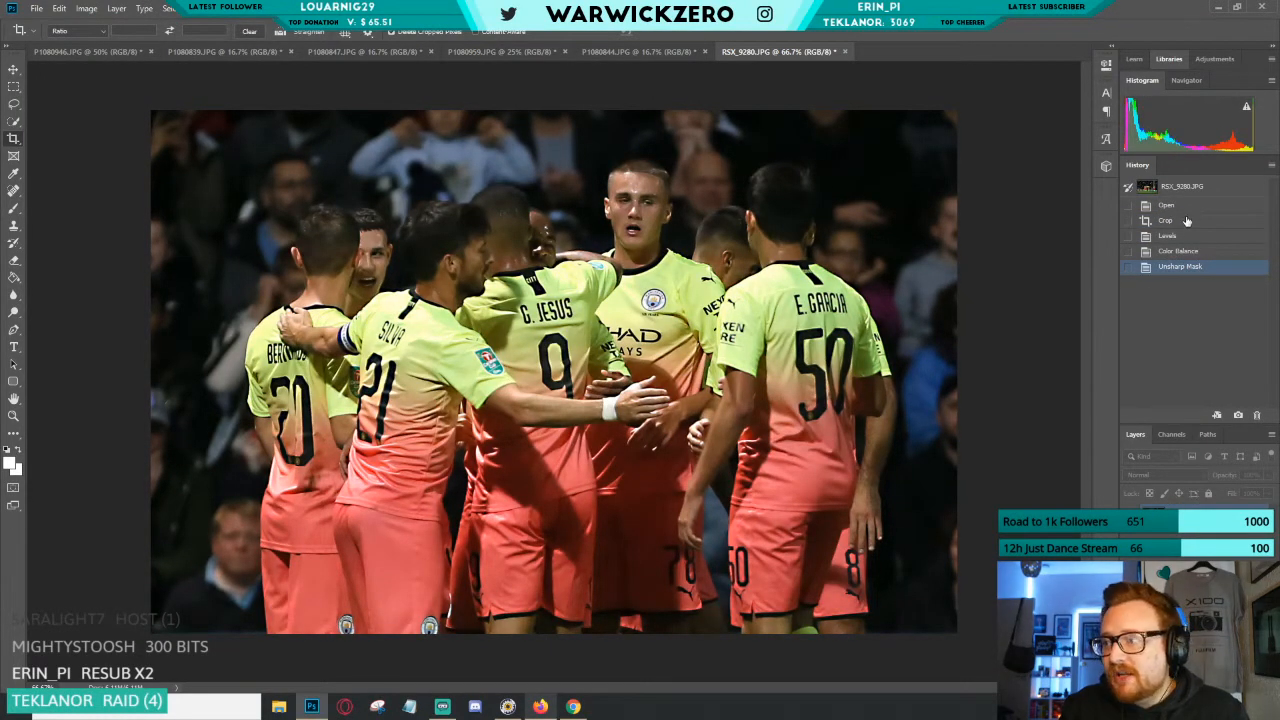
left_click(1185, 220)
left_click(1179, 267)
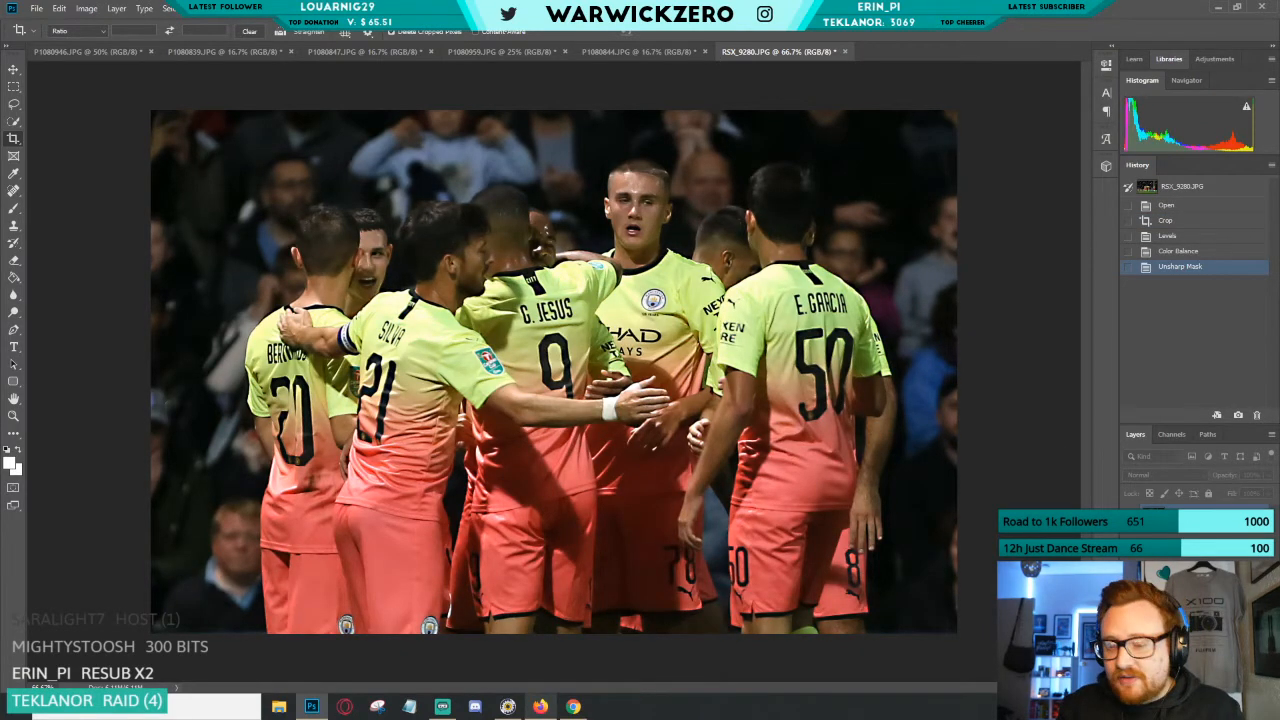
Save RSX_9280.JPG as a progressive JPEG at maximum quality 12 and switch to Photo Mechanic.
key("ctrl+s")
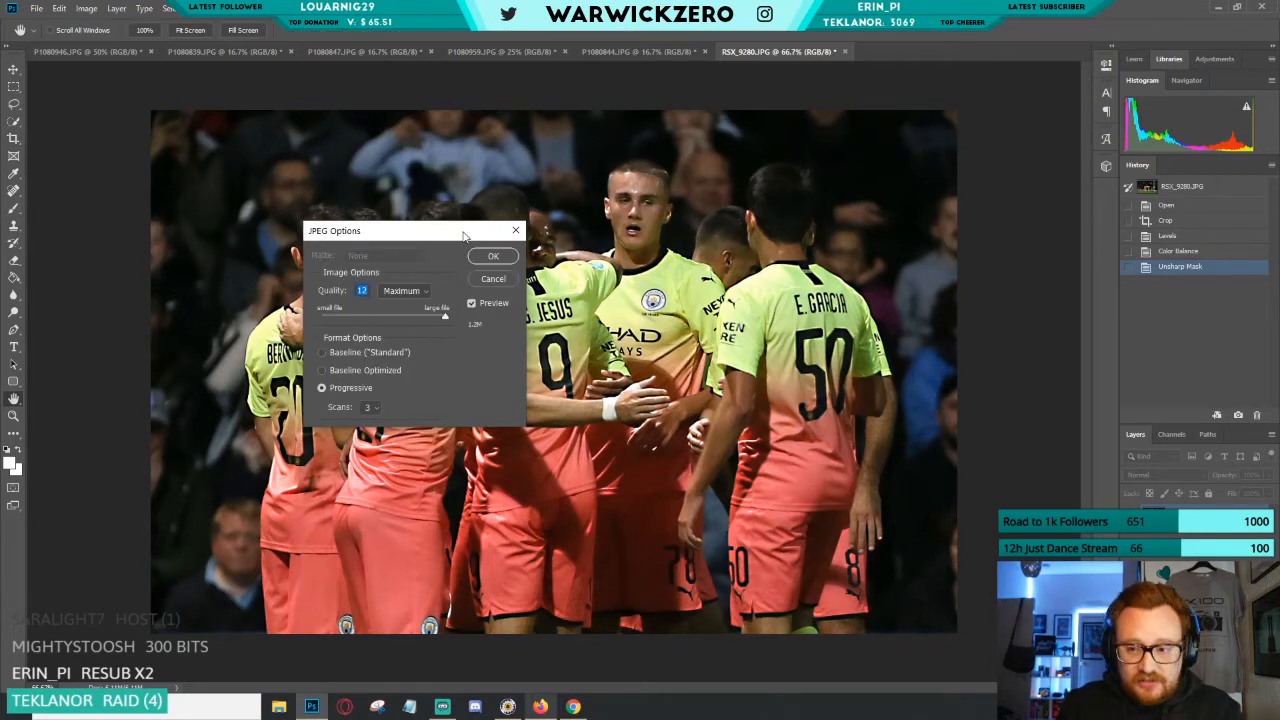
left_click(493, 256)
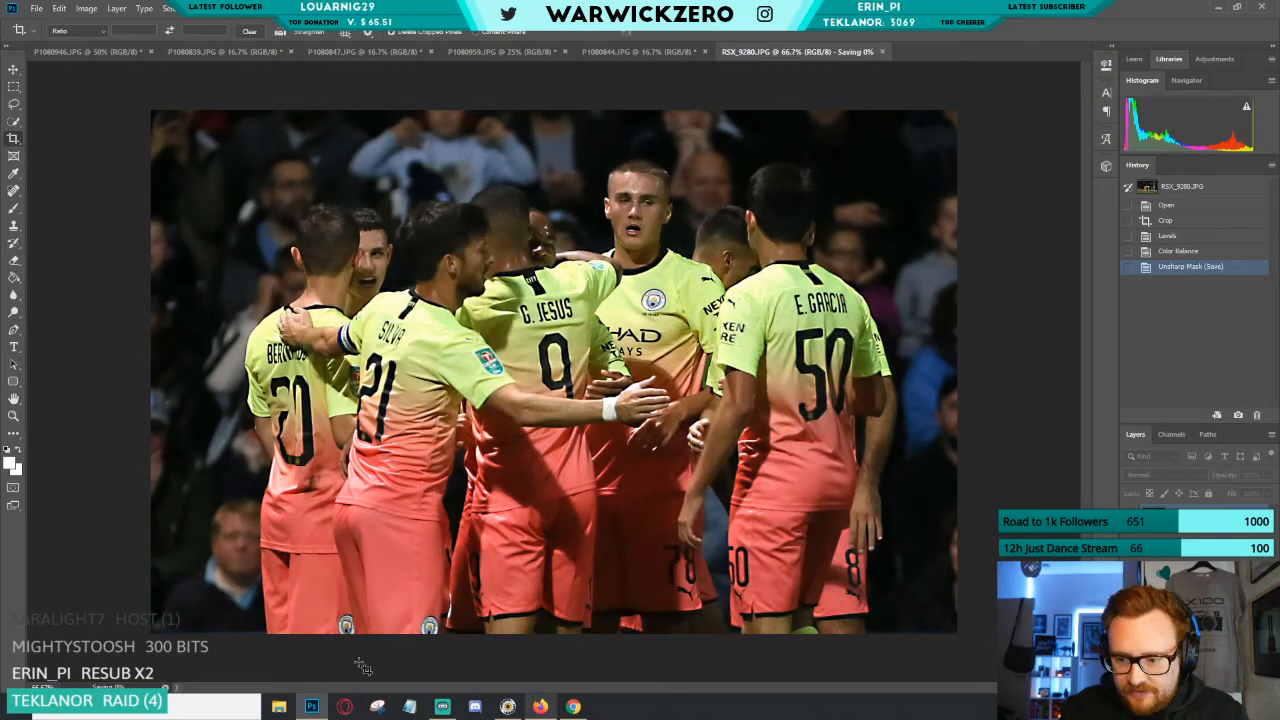
left_click(507, 706)
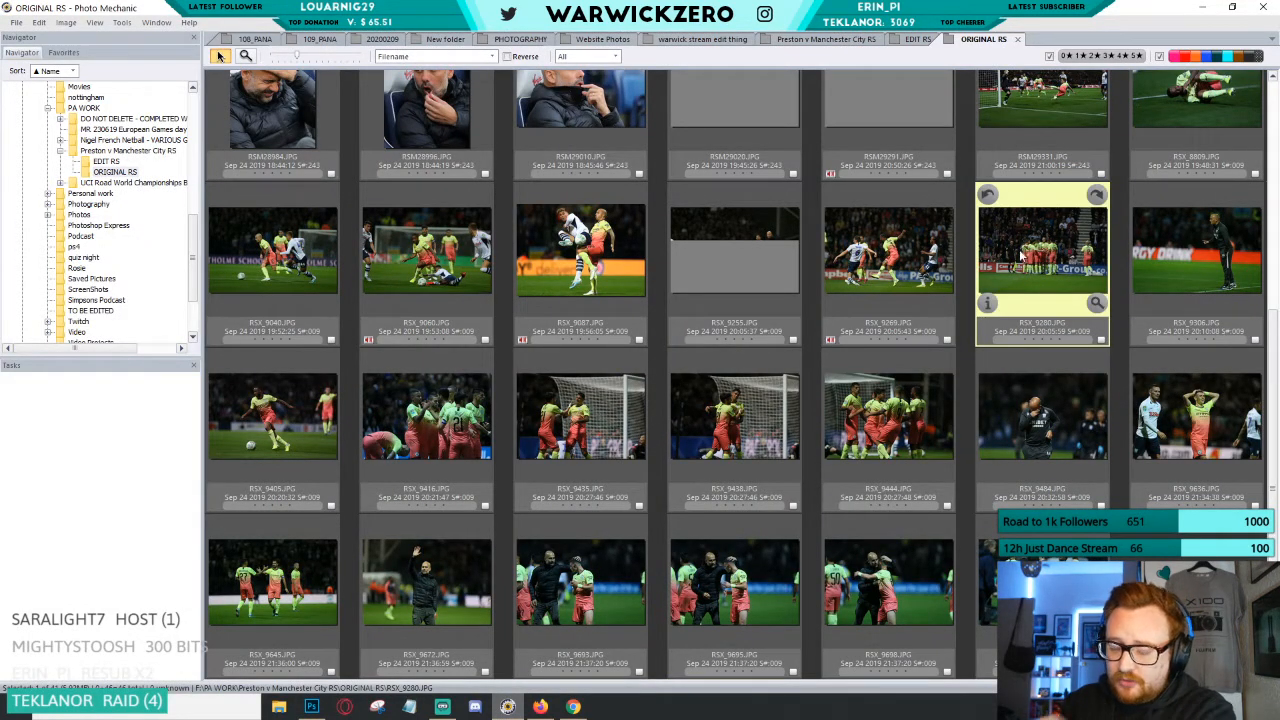
Open the IPTC metadata of RSX_9280.JPG and start its caption with "Manchester City".
left_click(890, 262)
left_click(1033, 267)
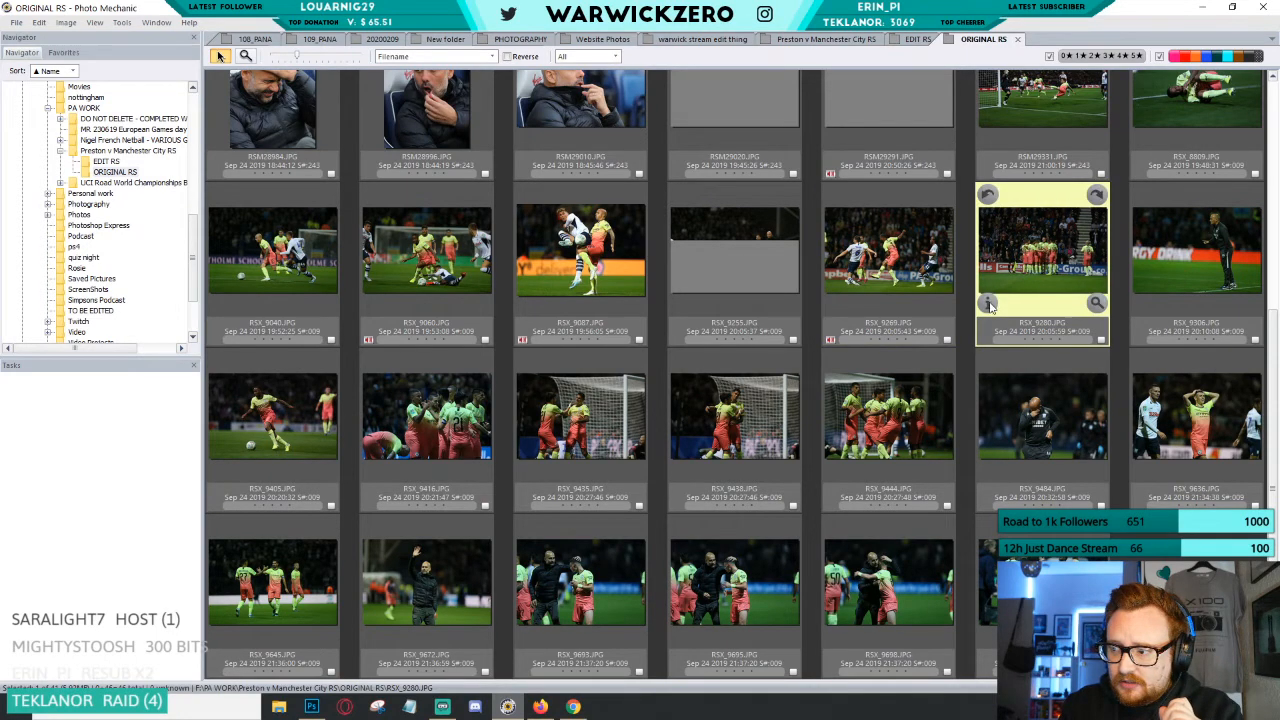
left_click(987, 304)
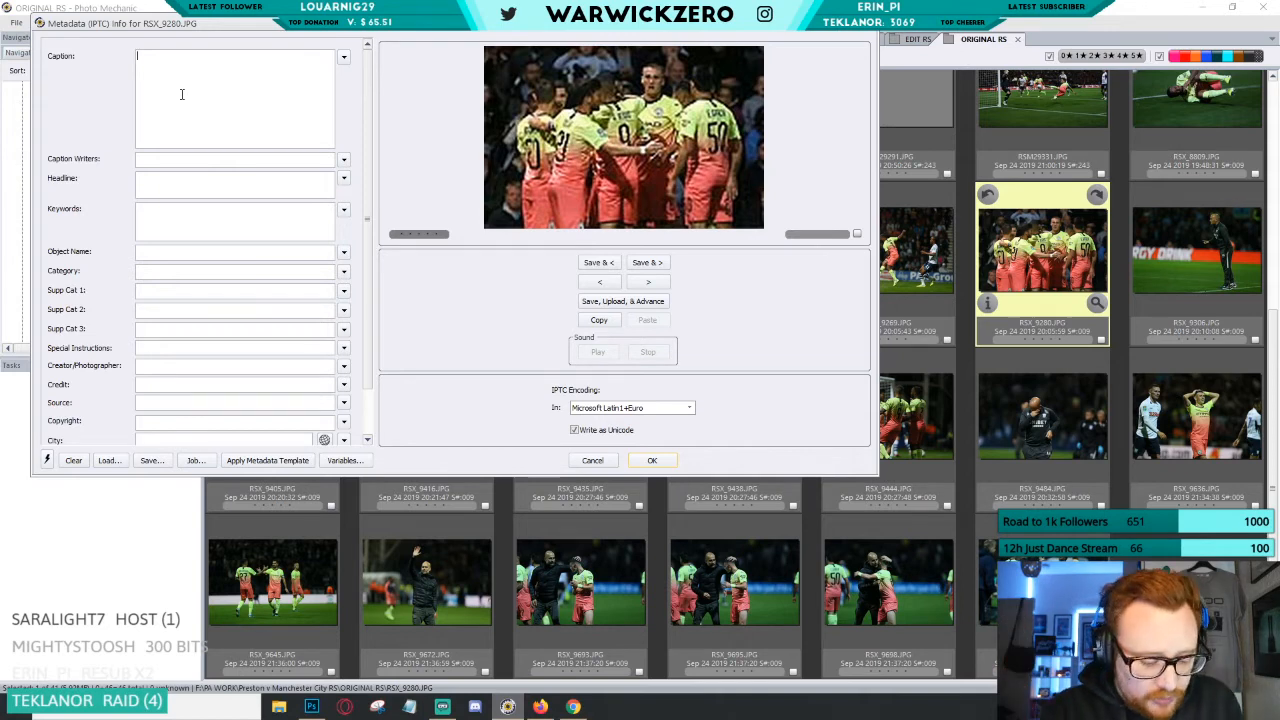
key("BackSpace")
key("BackSpace")
key("BackSpace")
key("BackSpace")
key("BackSpace")
key("BackSpace")
key("BackSpace")
key("BackSpace")
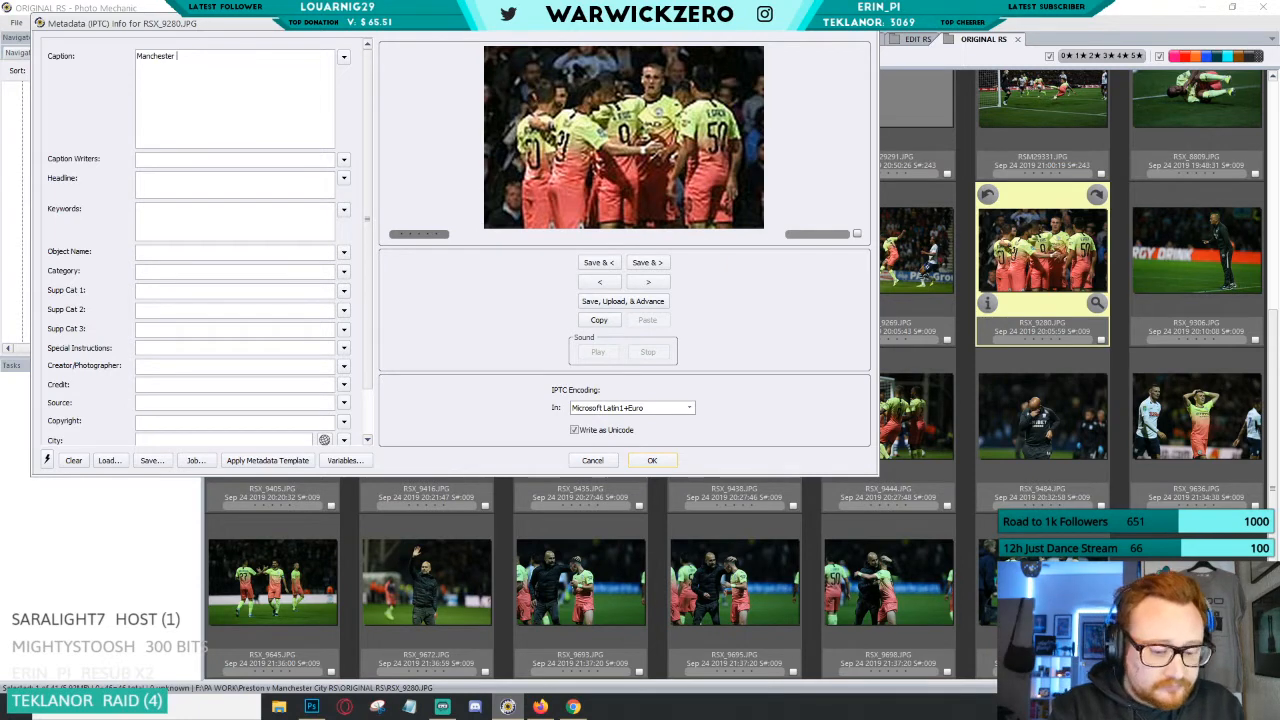
type("City")
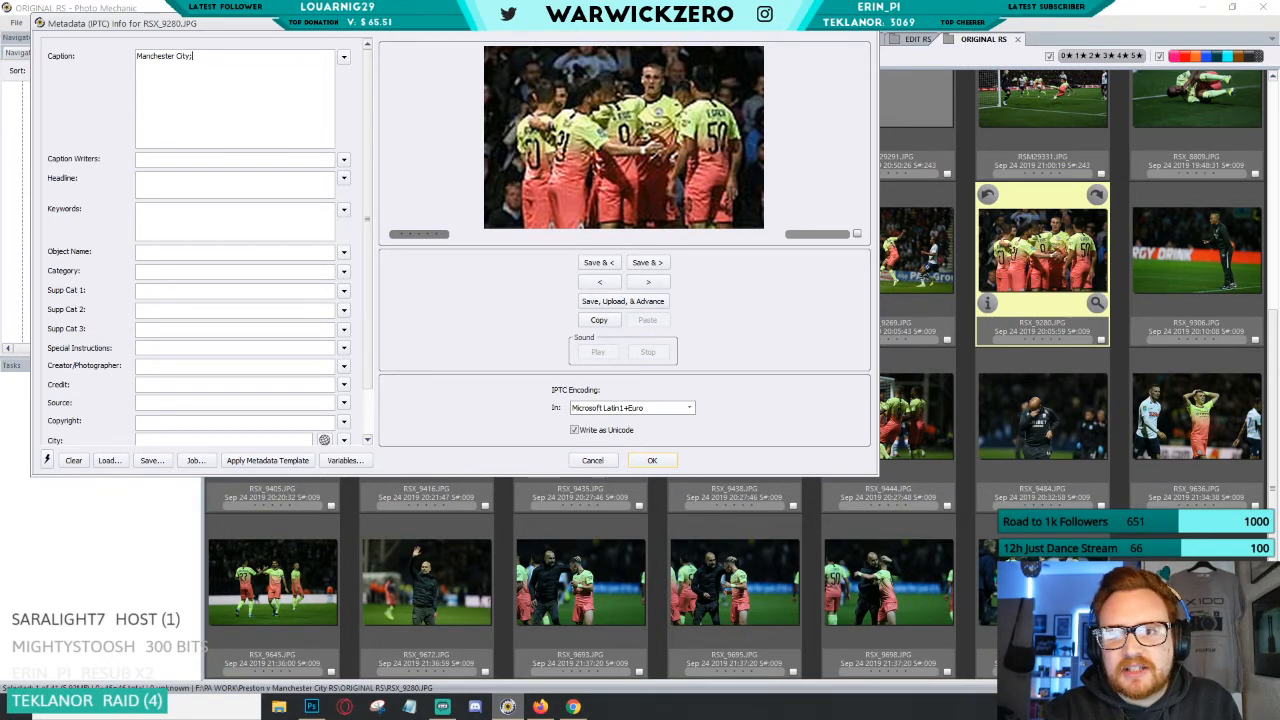
type("'s Gabriel Jesus cel")
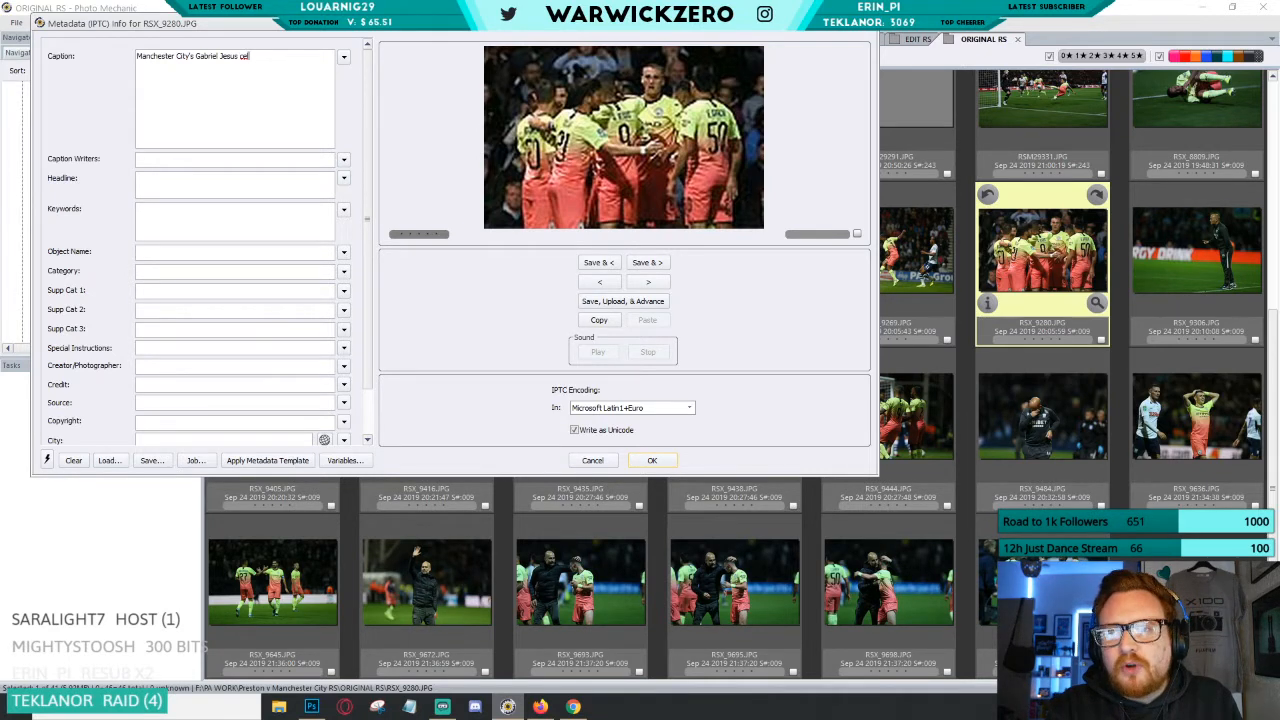
key("BackSpace")
key("BackSpace")
key("BackSpace")
key("BackSpace")
key("BackSpace")
key("BackSpace")
key("BackSpace")
key("BackSpace")
key("BackSpace")
key("BackSpace")
key("BackSpace")
key("BackSpace")
key("BackSpace")
key("BackSpace")
key("BackSpace")
Continue the caption so it reads "Manchester City's Raheem Sterling celebrates scoring his side's first goal of the game with team-mates".
type("s Raheem Sterling")
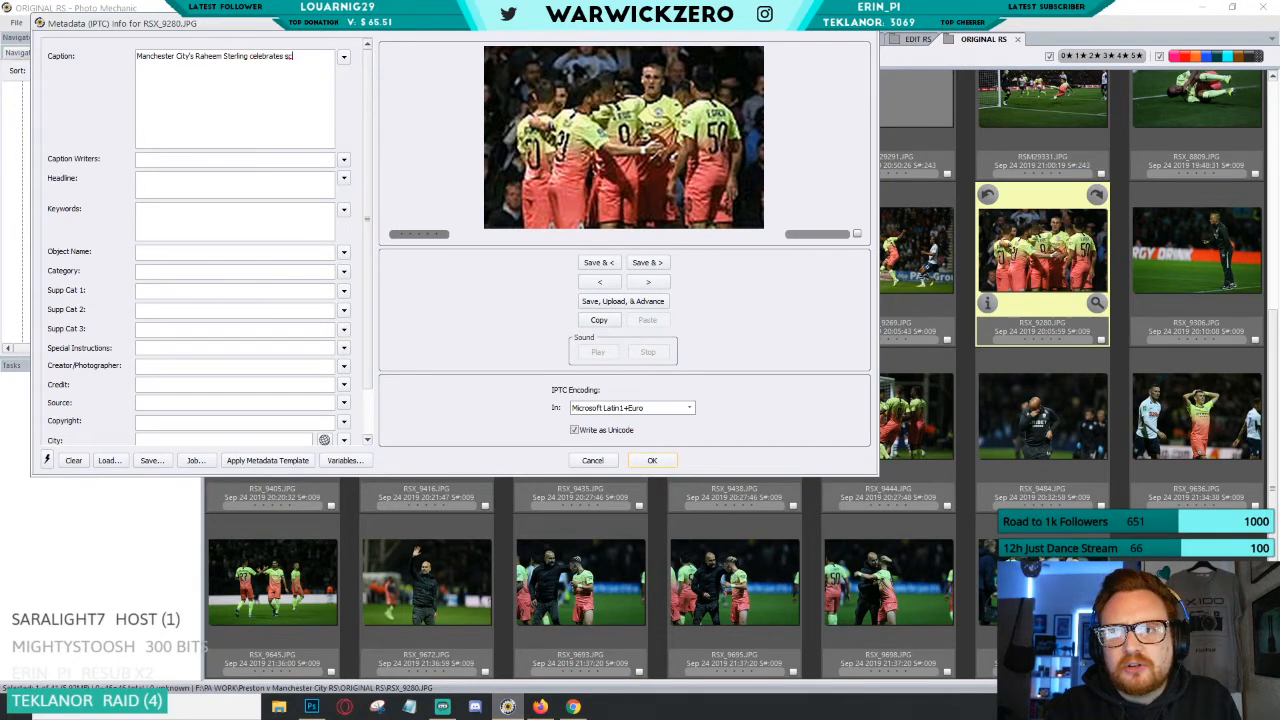
type("e's first goal of the gam")
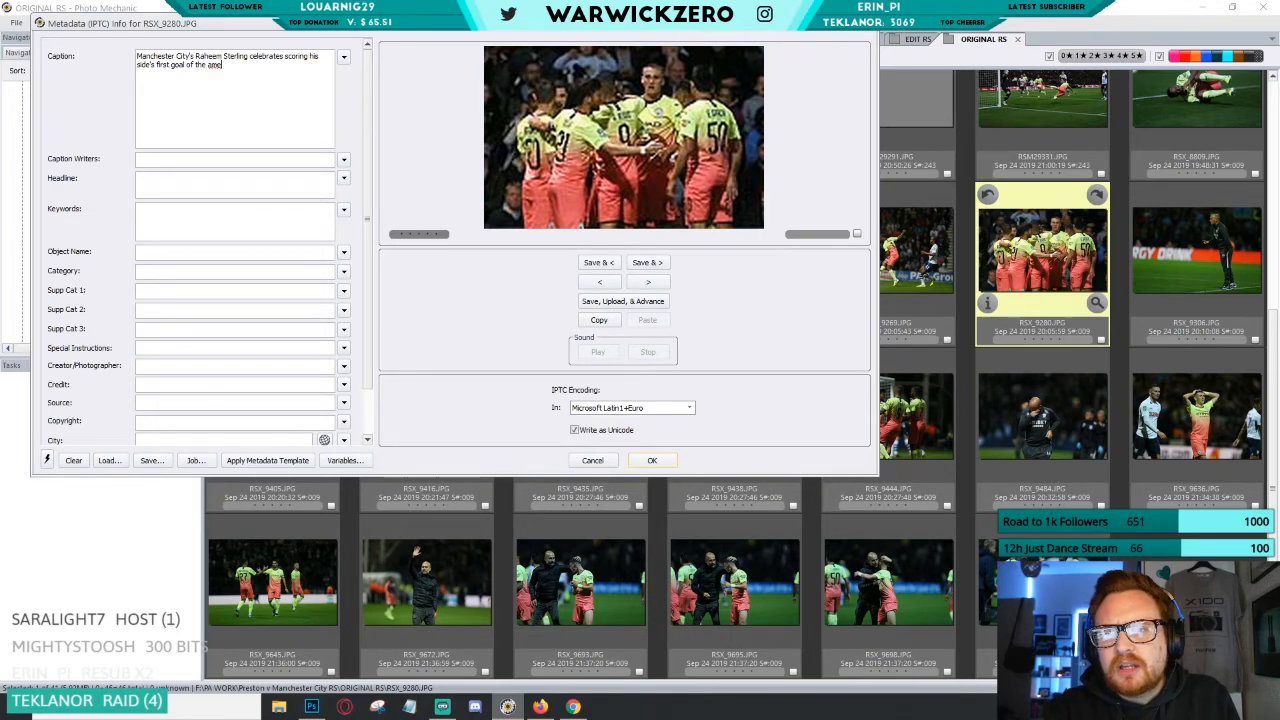
key("BackSpace")
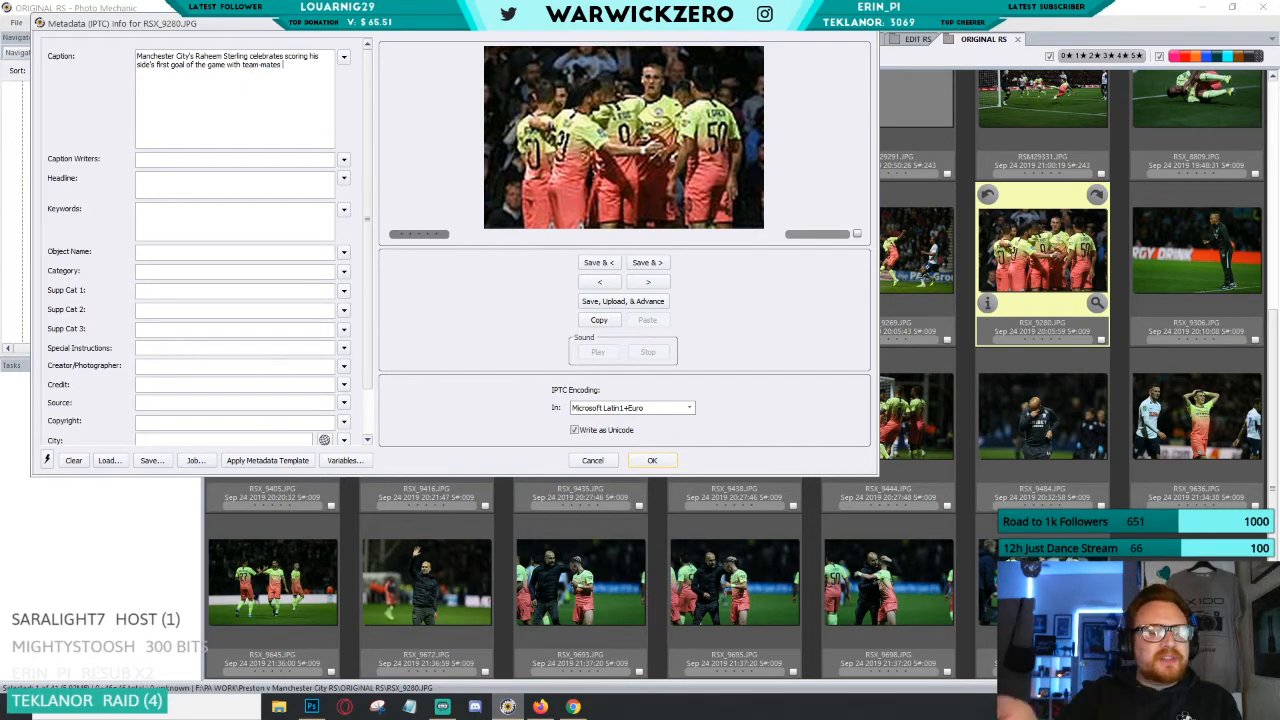
left_click(605, 169)
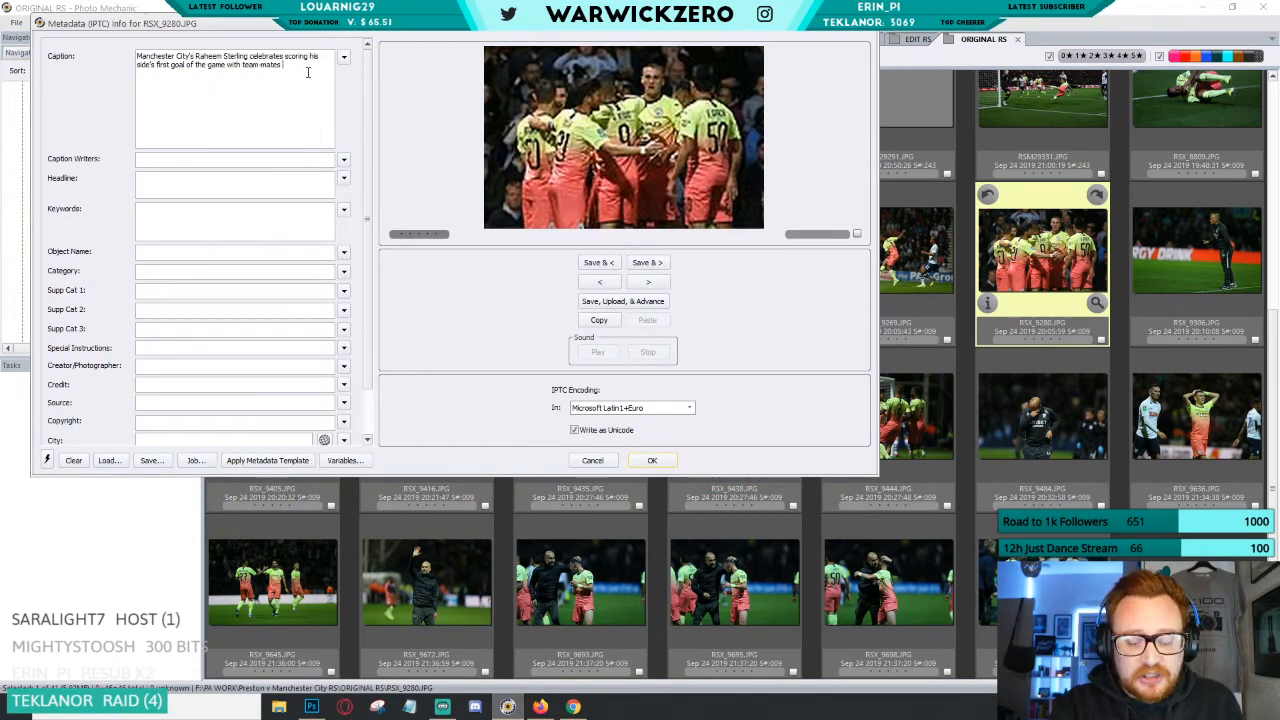
Complete the caption with "Gabriel Jesus in the Premier League game".
type("Gr")
type("briel ")
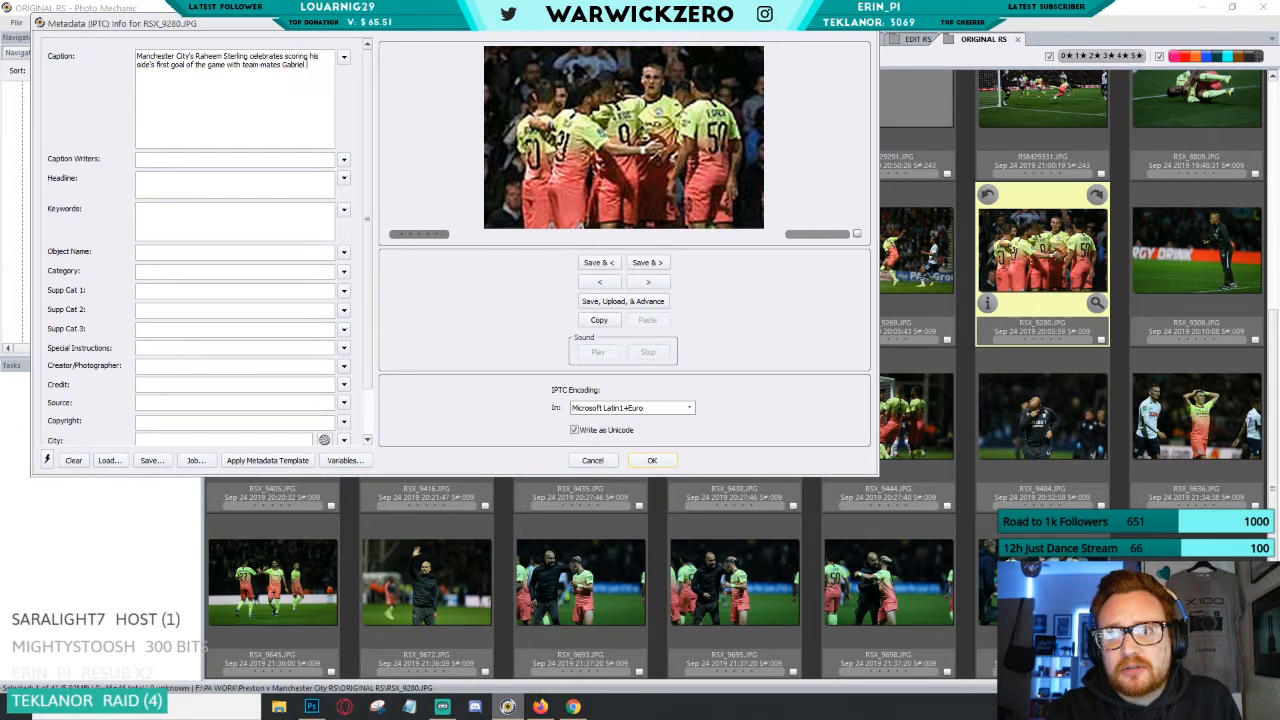
type("Jesus")
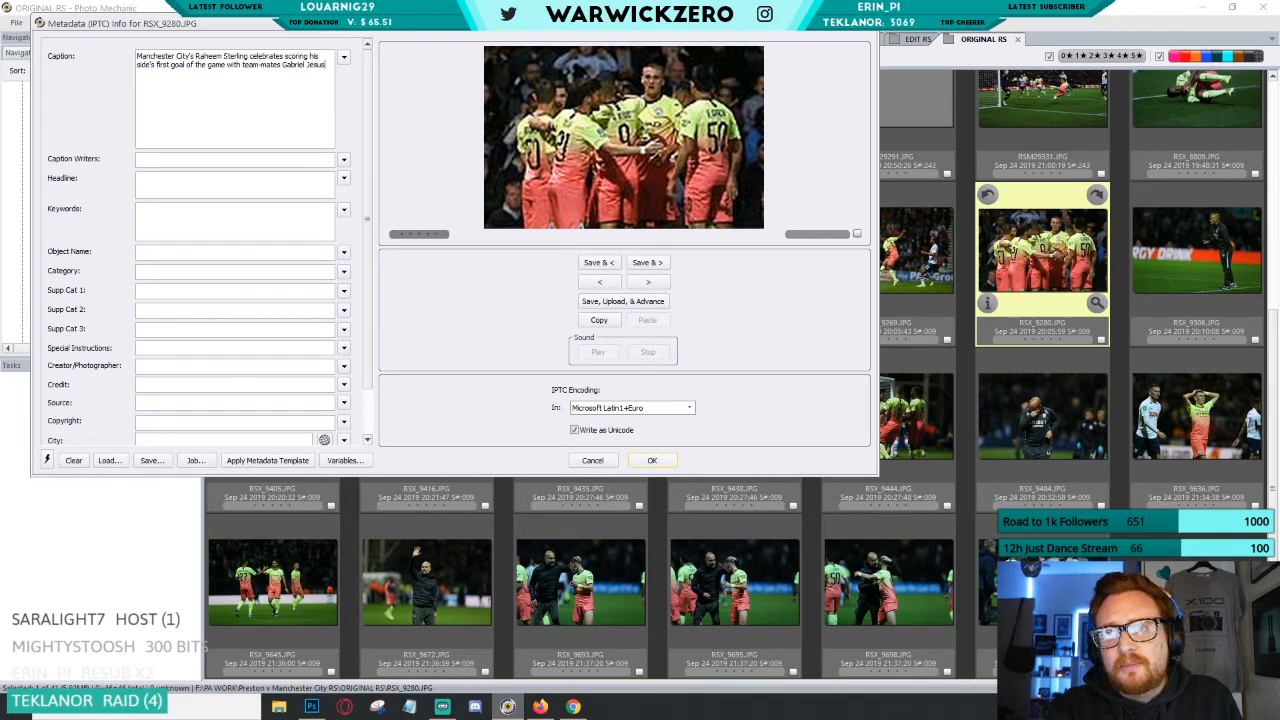
type(" in the P")
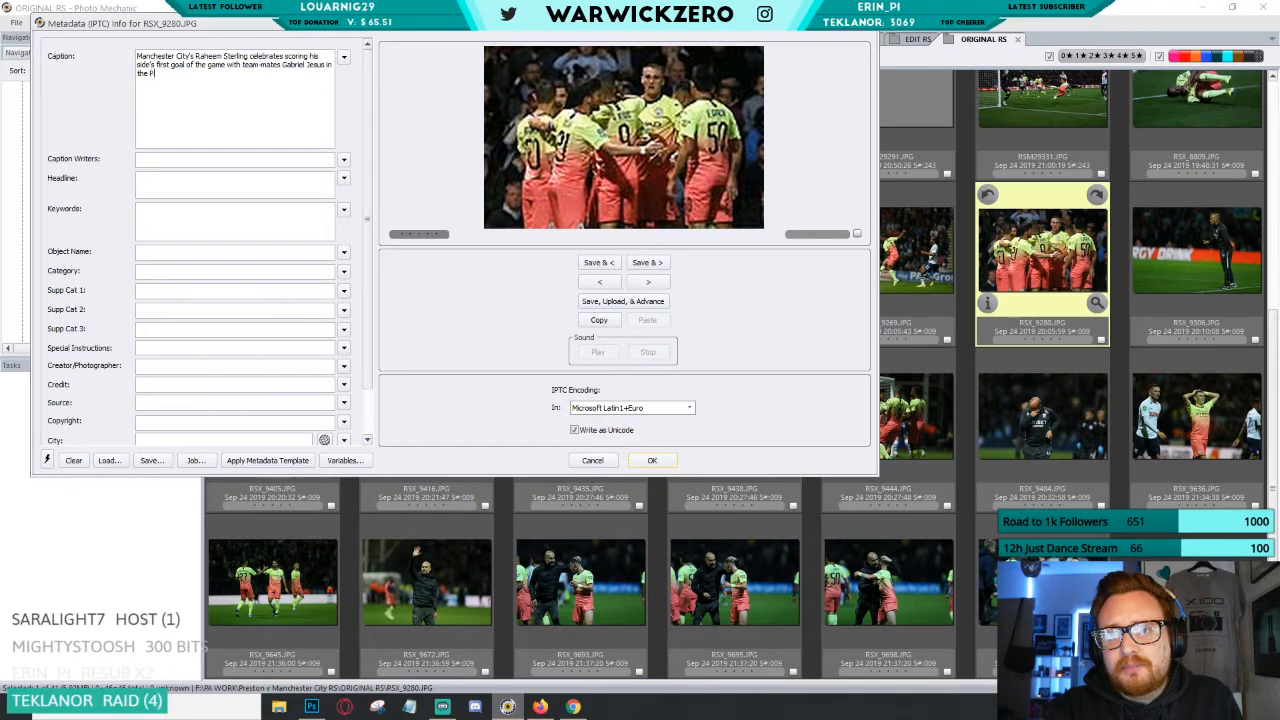
type("remier League game")
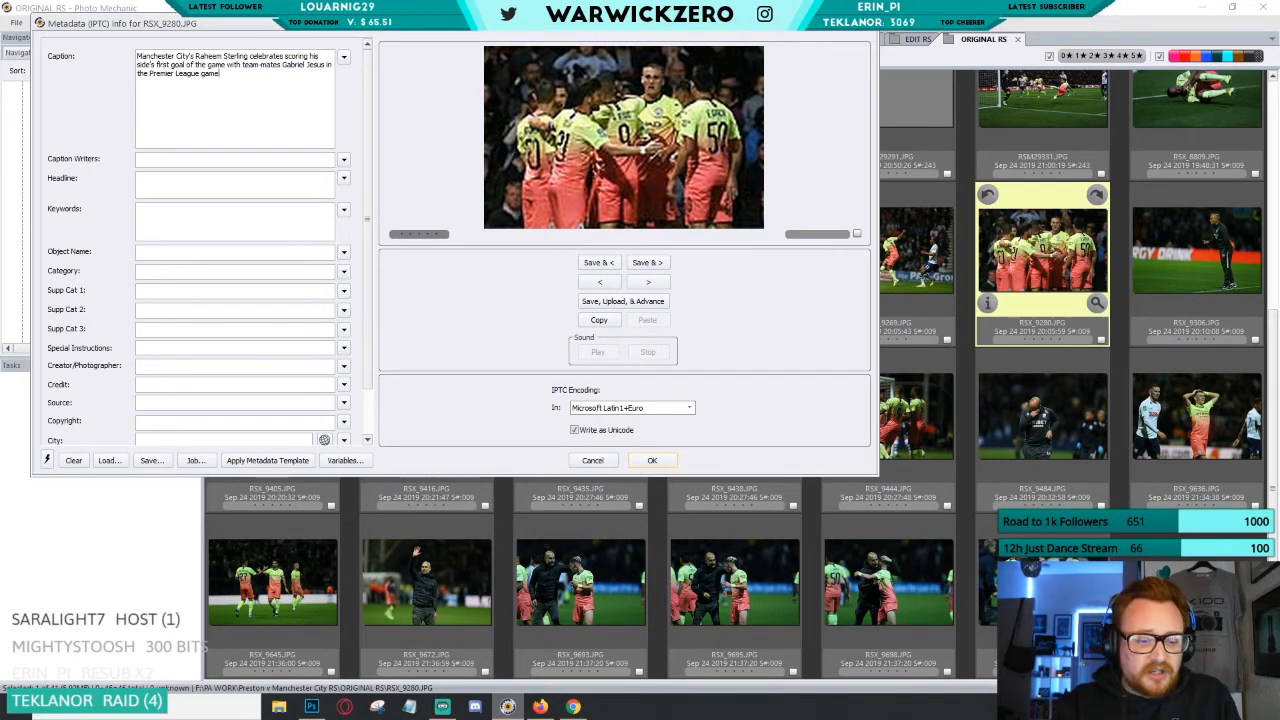
Apply the IPTC metadata to RSX_9280.JPG, leaving the headline and keywords empty.
left_click_drag(437, 24, 597, 79)
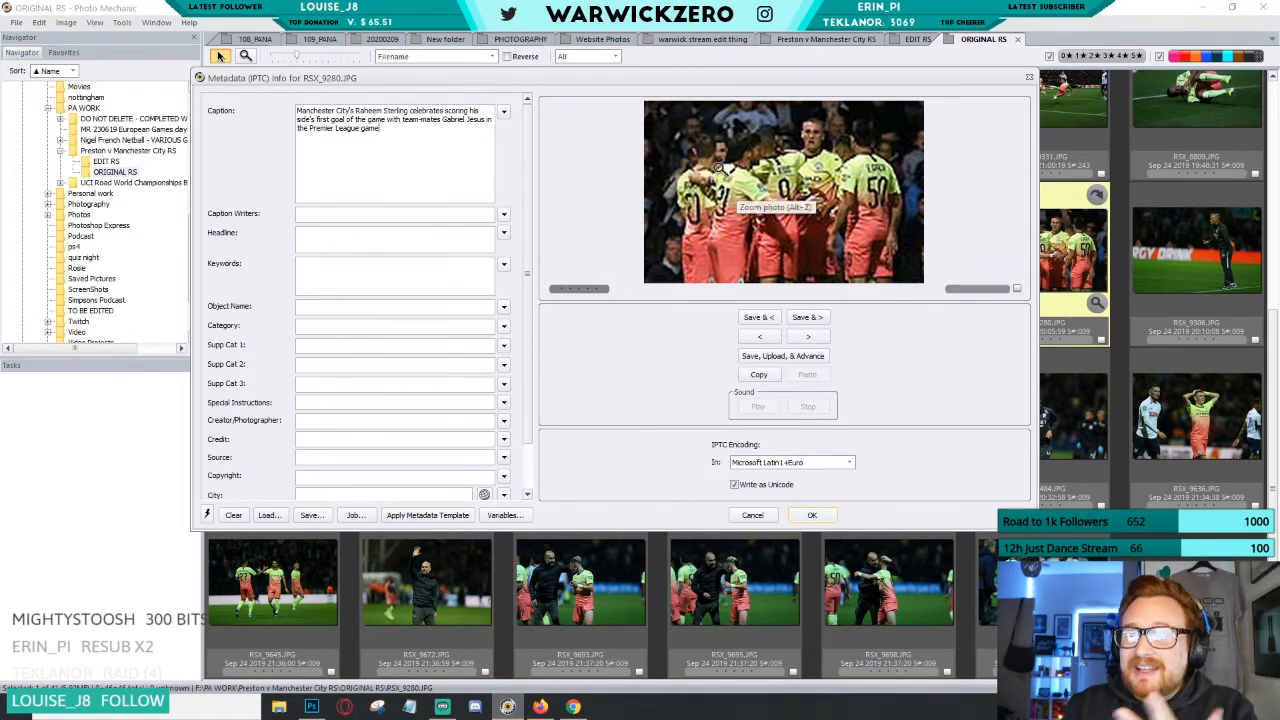
left_click(331, 243)
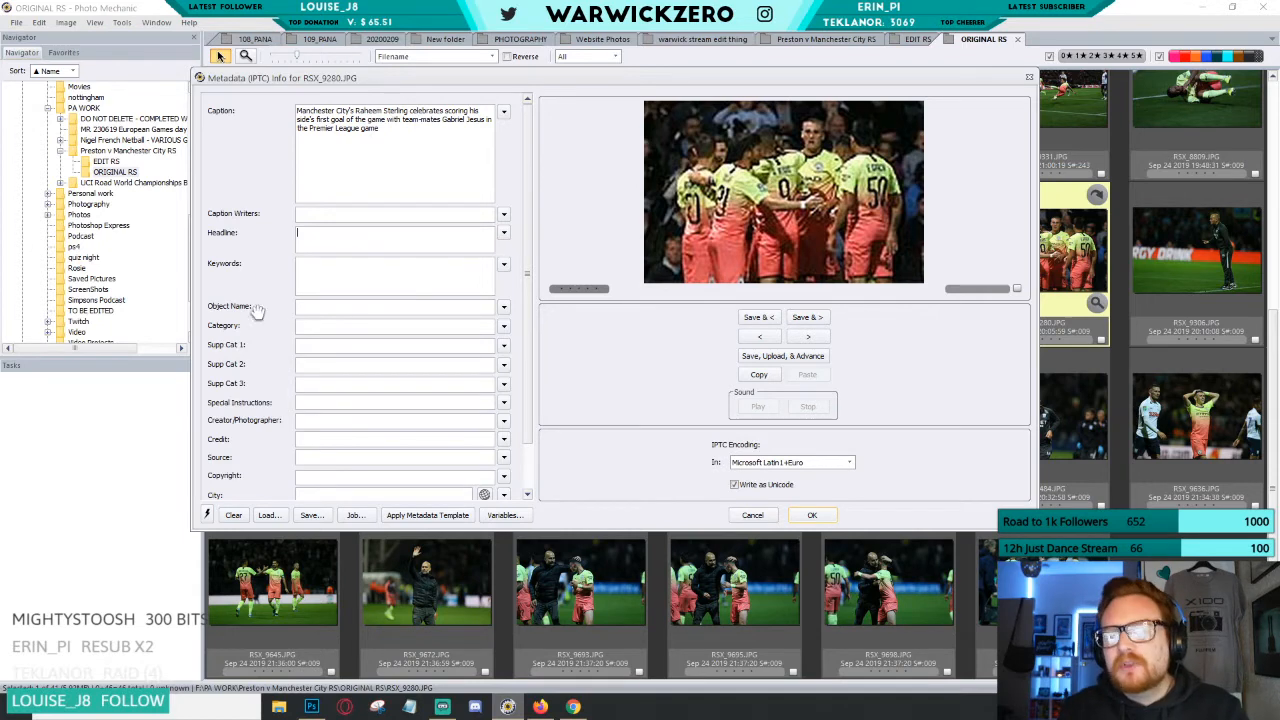
left_click(382, 288)
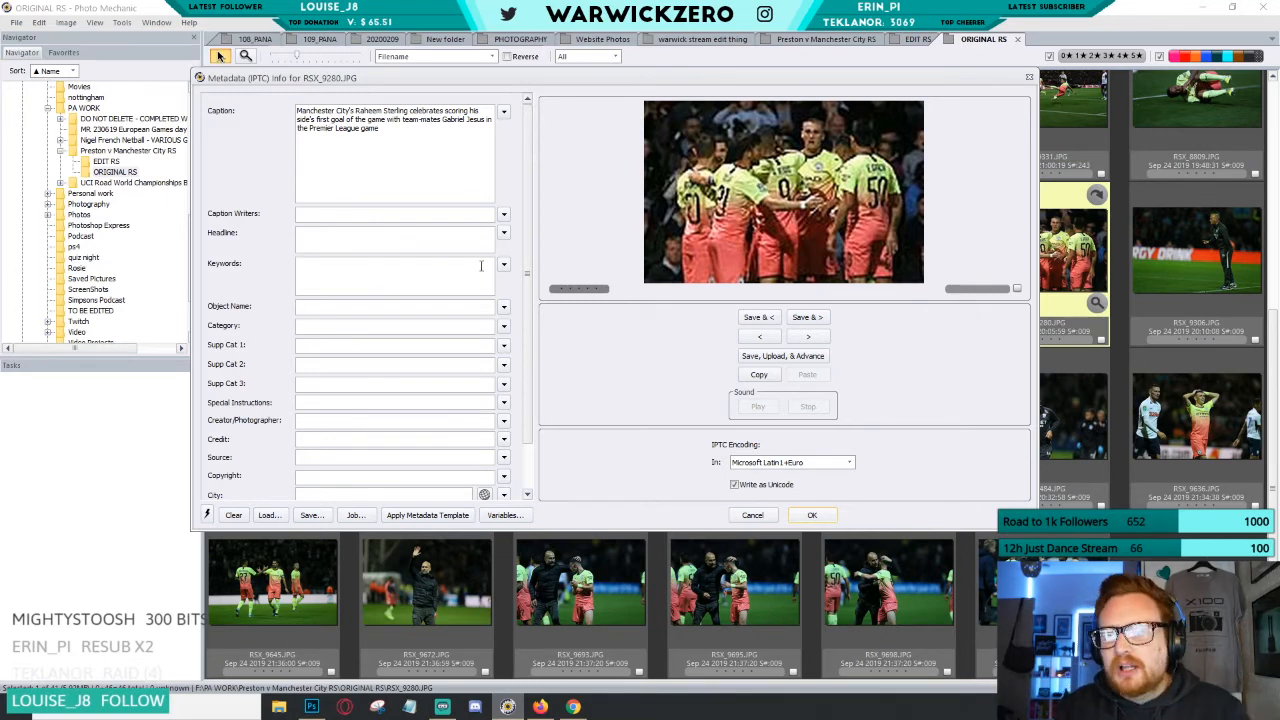
left_click(828, 518)
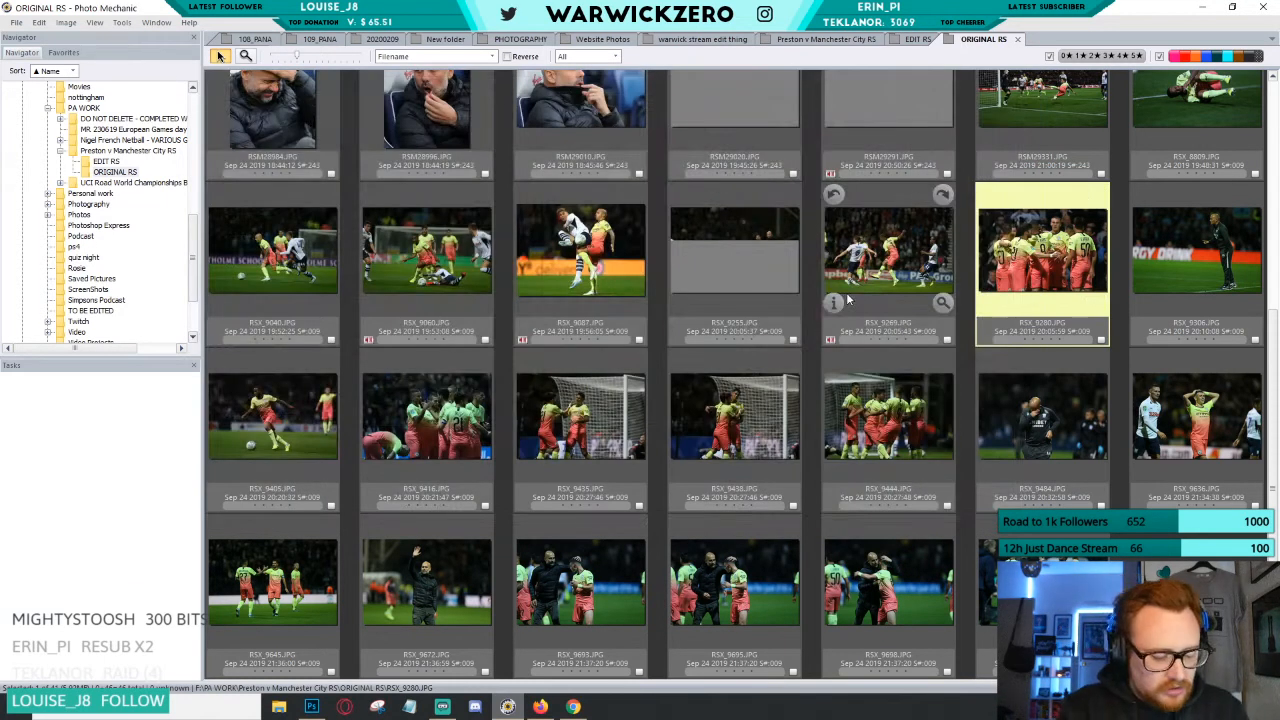
Open the FTP uploader for RSX_9280.JPG, view its server connections with EMPICS Entertainment kept, and close it without sending.
key("ctrl+shift+u")
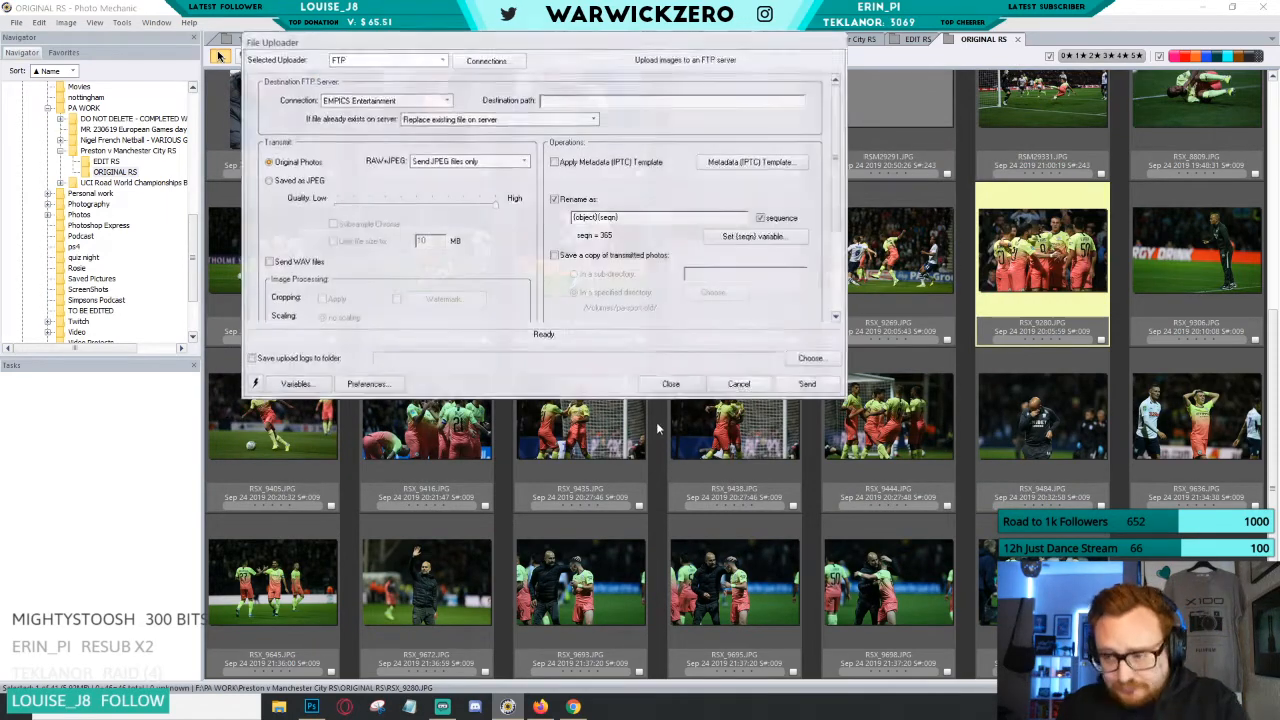
left_click_drag(560, 45, 565, 96)
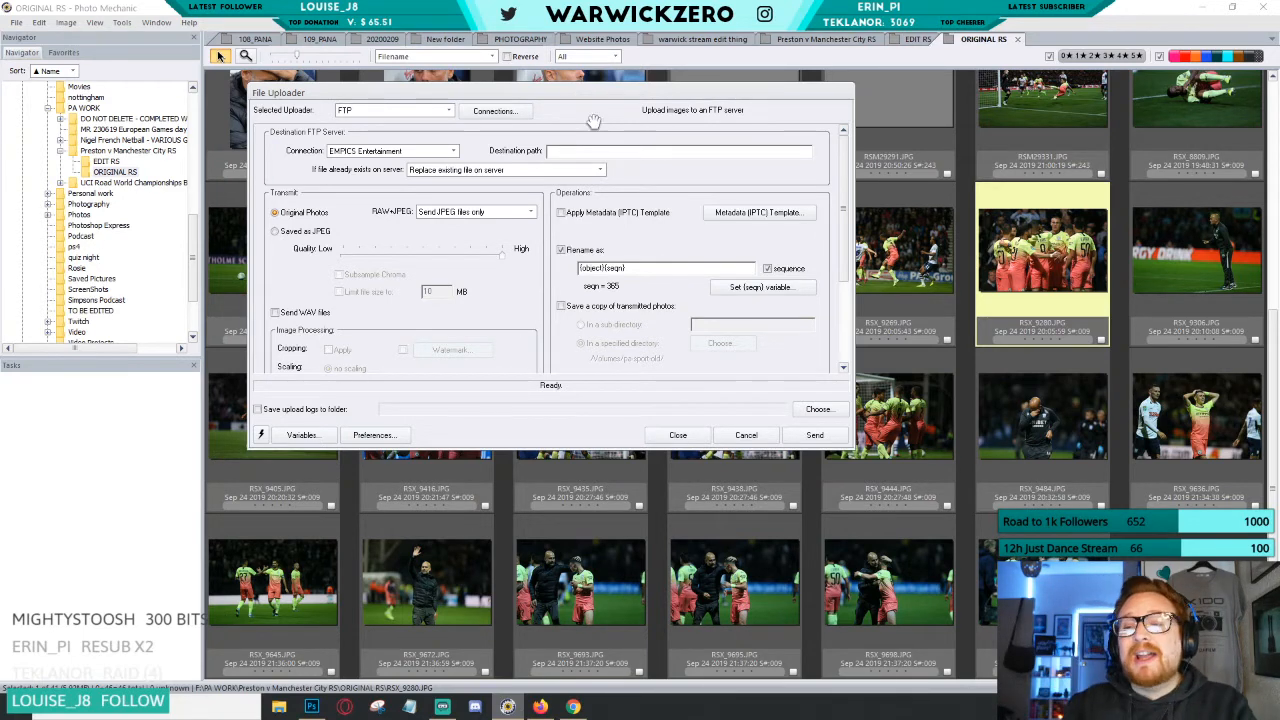
left_click_drag(541, 94, 578, 142)
left_click(425, 201)
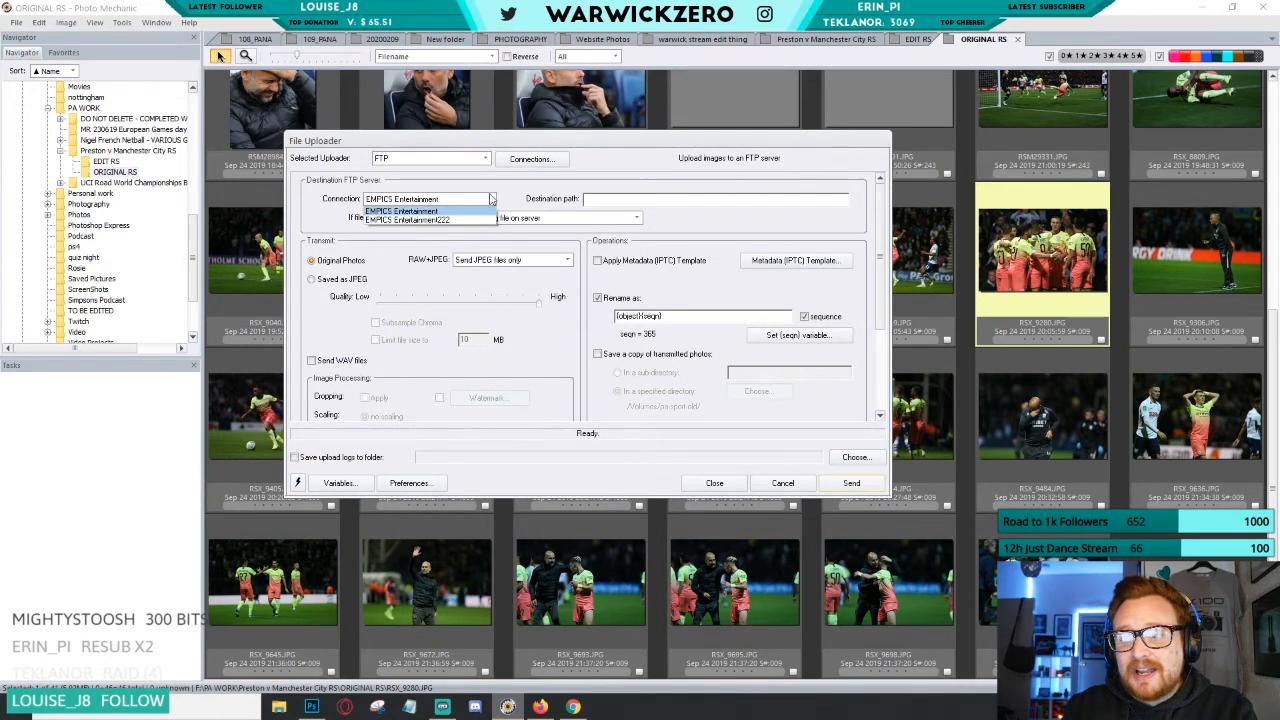
left_click(508, 188)
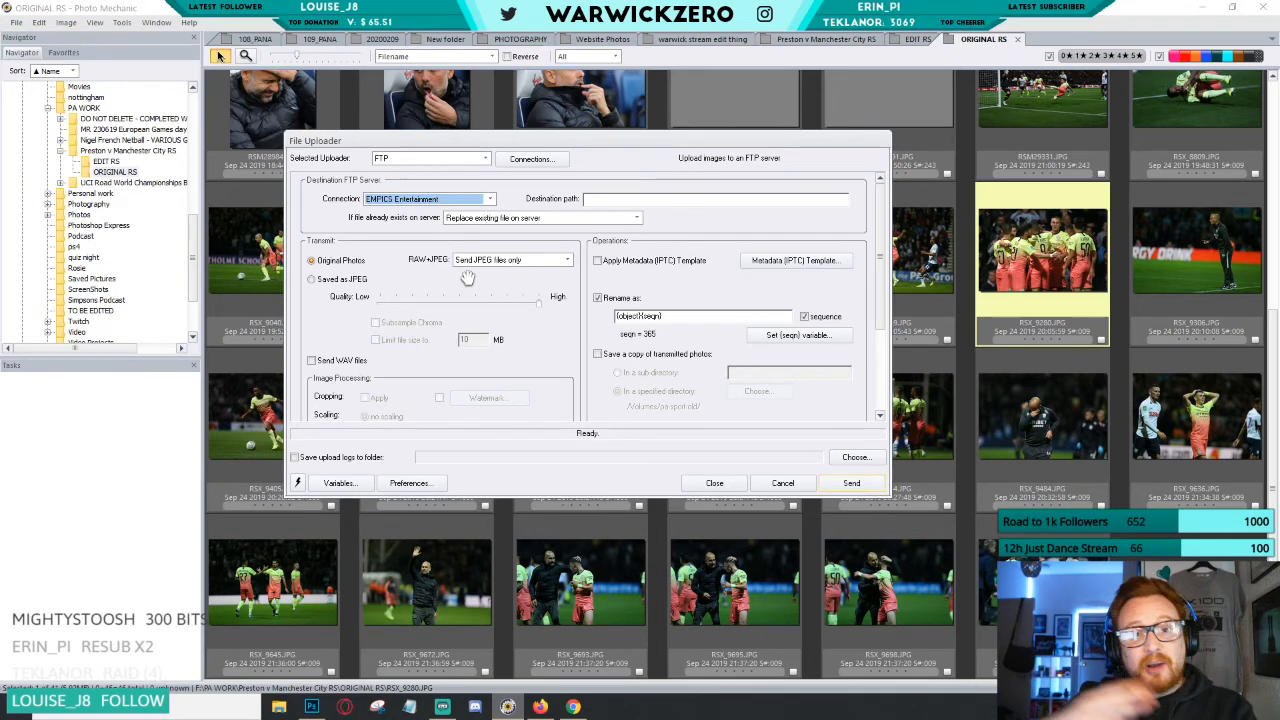
left_click(716, 484)
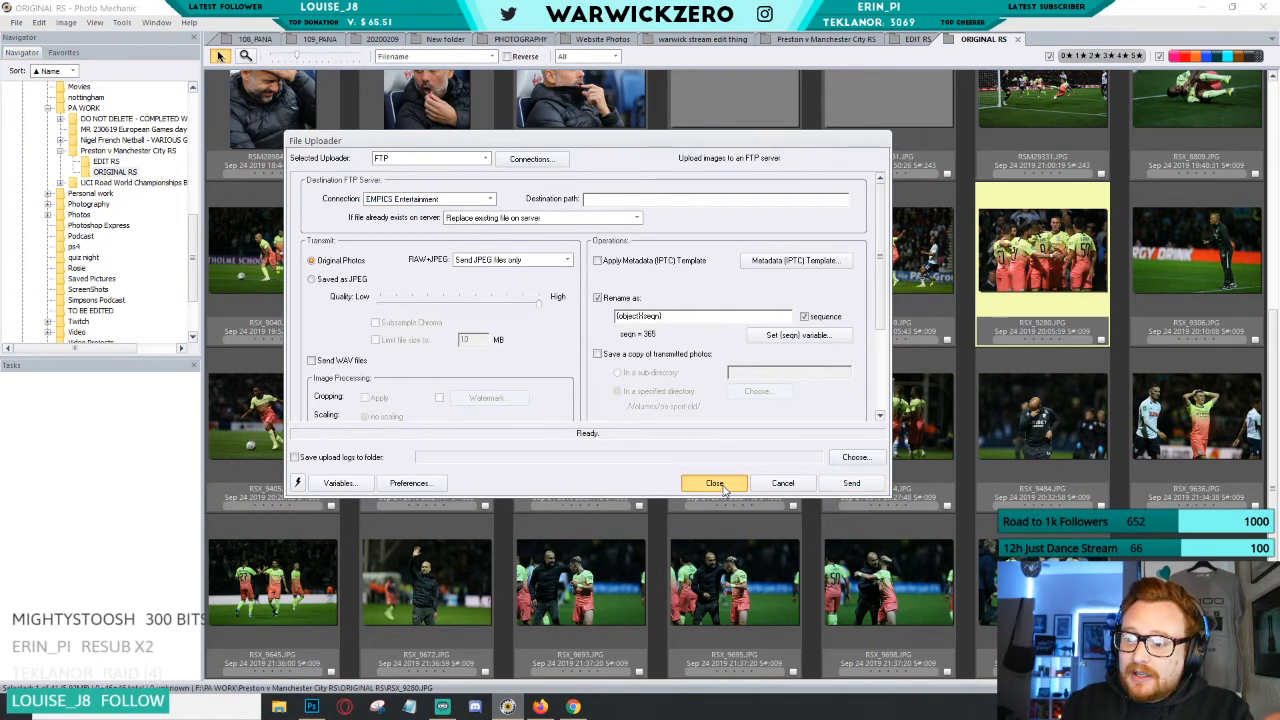
Switch to Firefox, search the web for "sky sports" in a new tab and open the Sky Sports website.
left_click(540, 706)
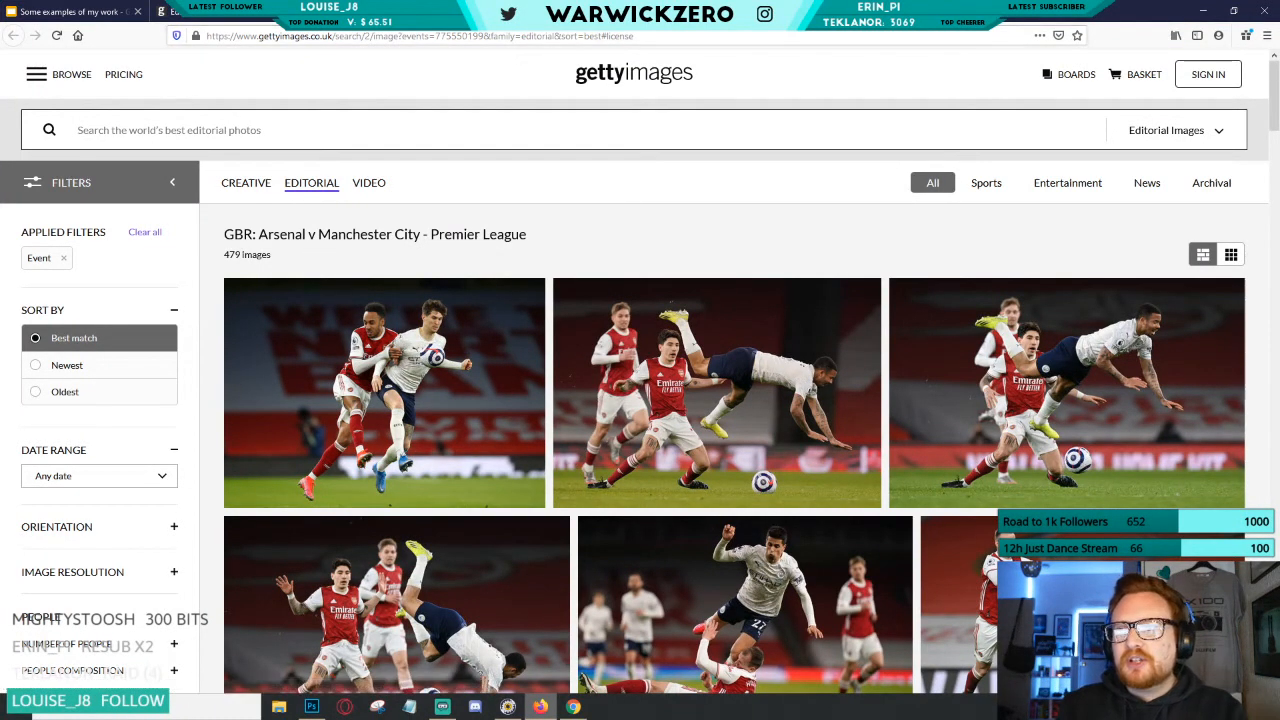
key("ctrl+t")
type("sk")
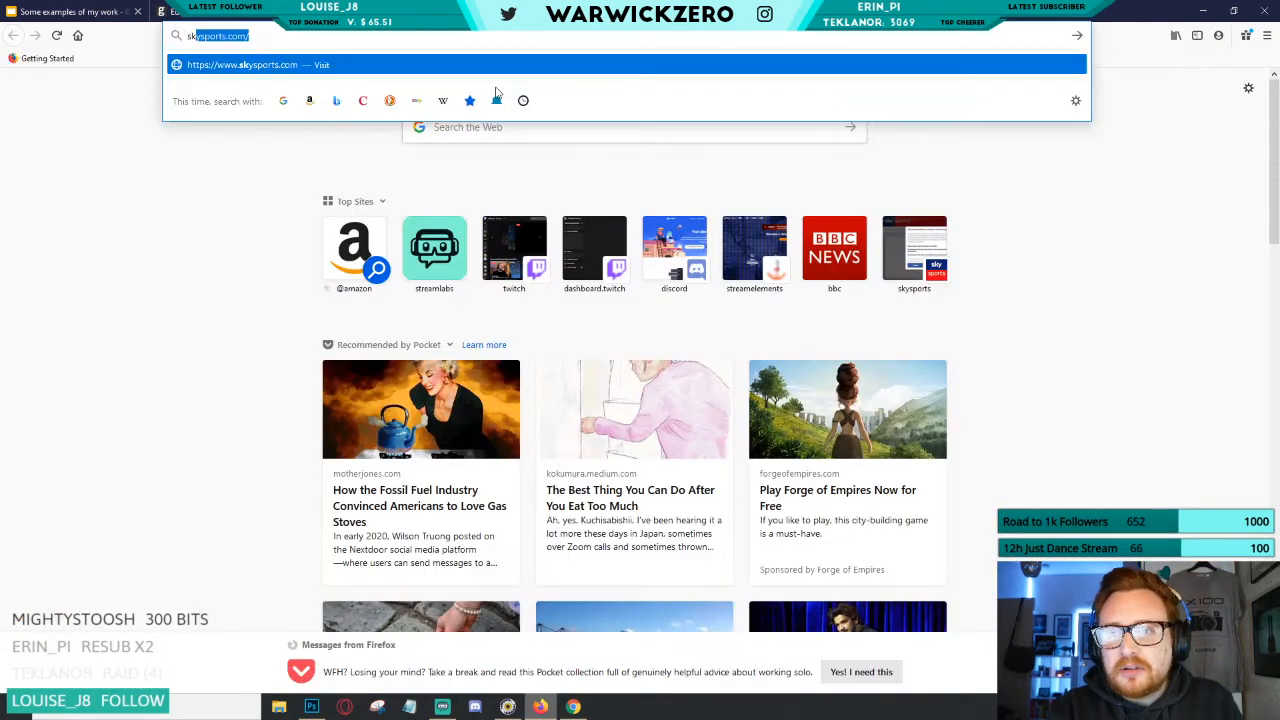
type("yps")
key("Return")
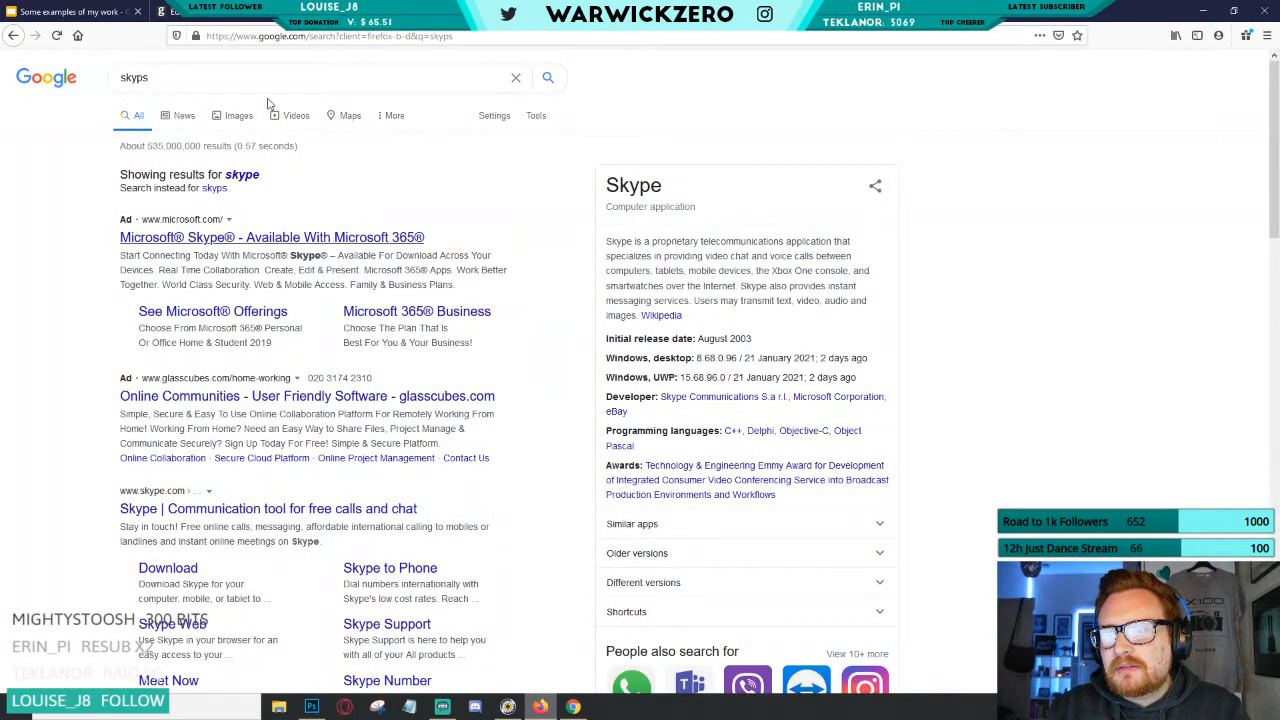
left_click(280, 64)
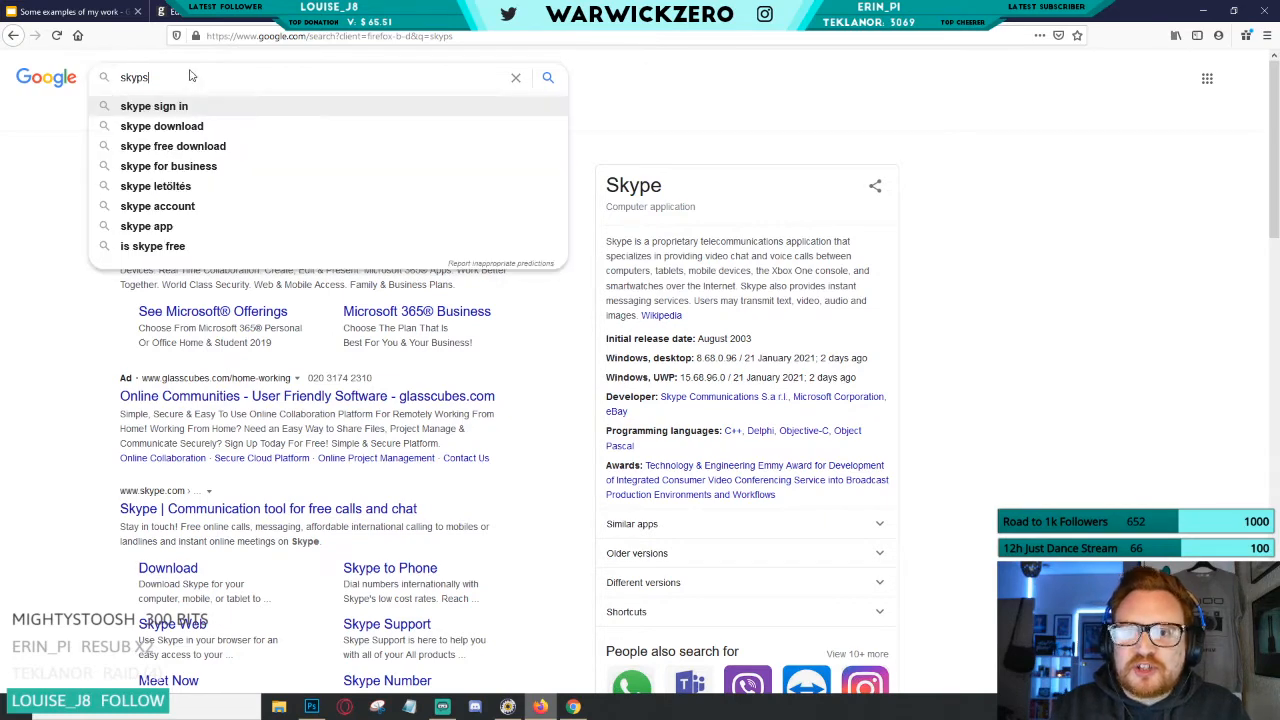
type("port")
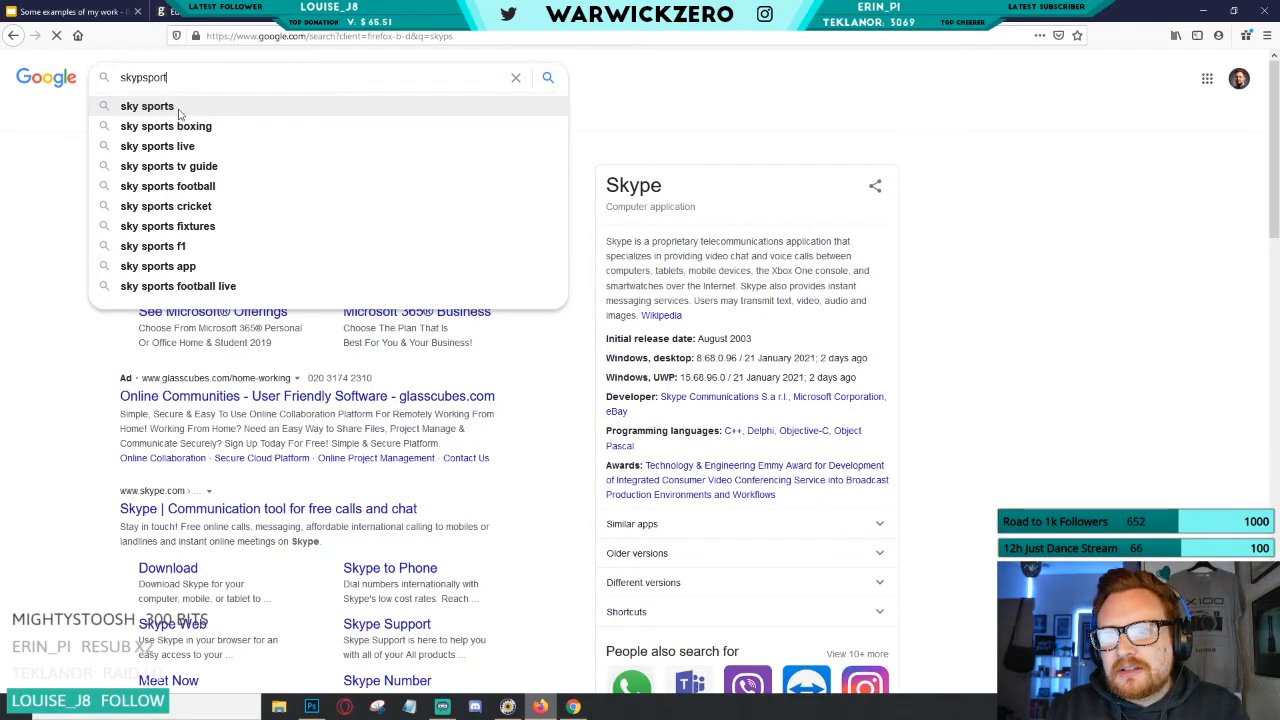
left_click(177, 109)
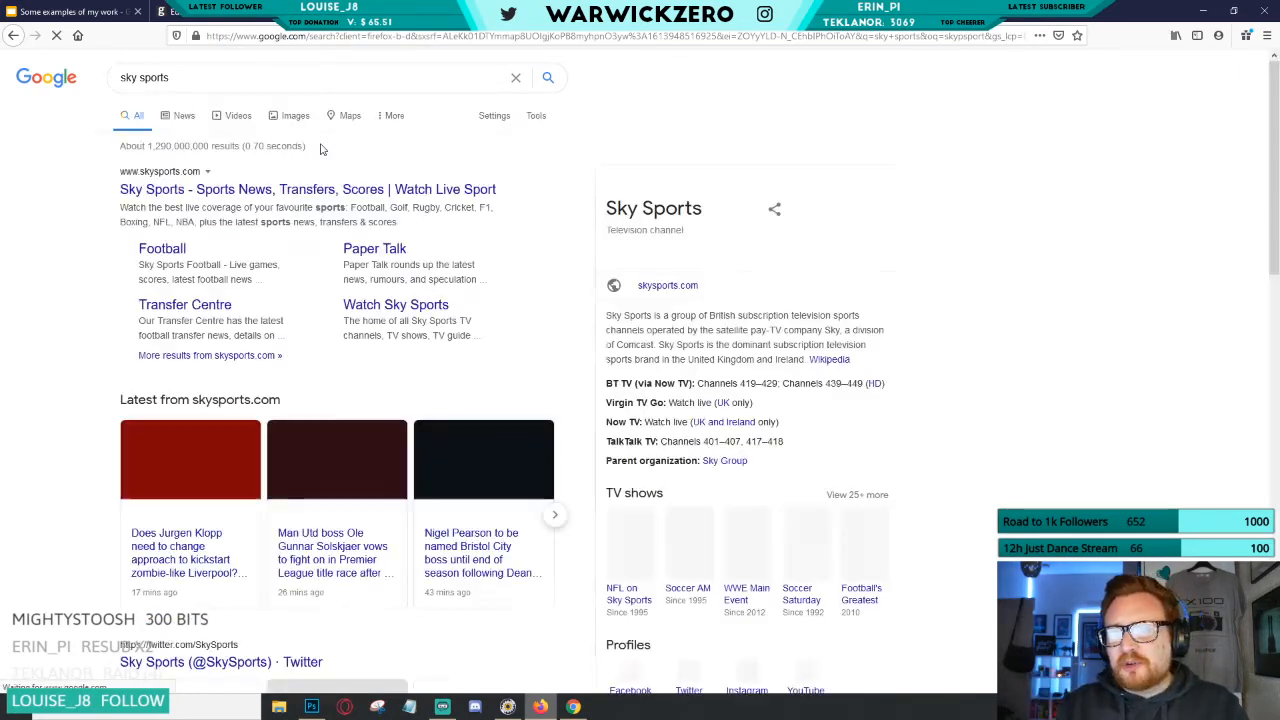
left_click(208, 192)
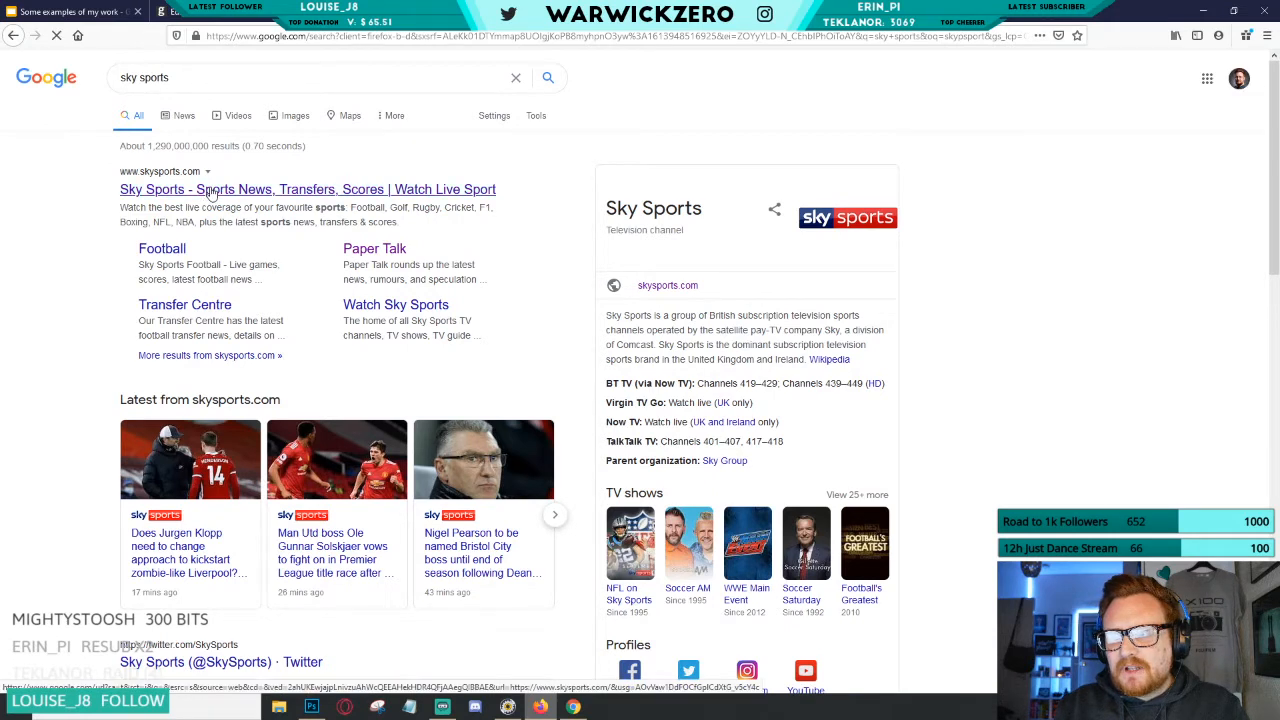
Dismiss the Sky Sports consent prompt and open the Arsenal v Man City match report at its highlights picture.
left_click(628, 285)
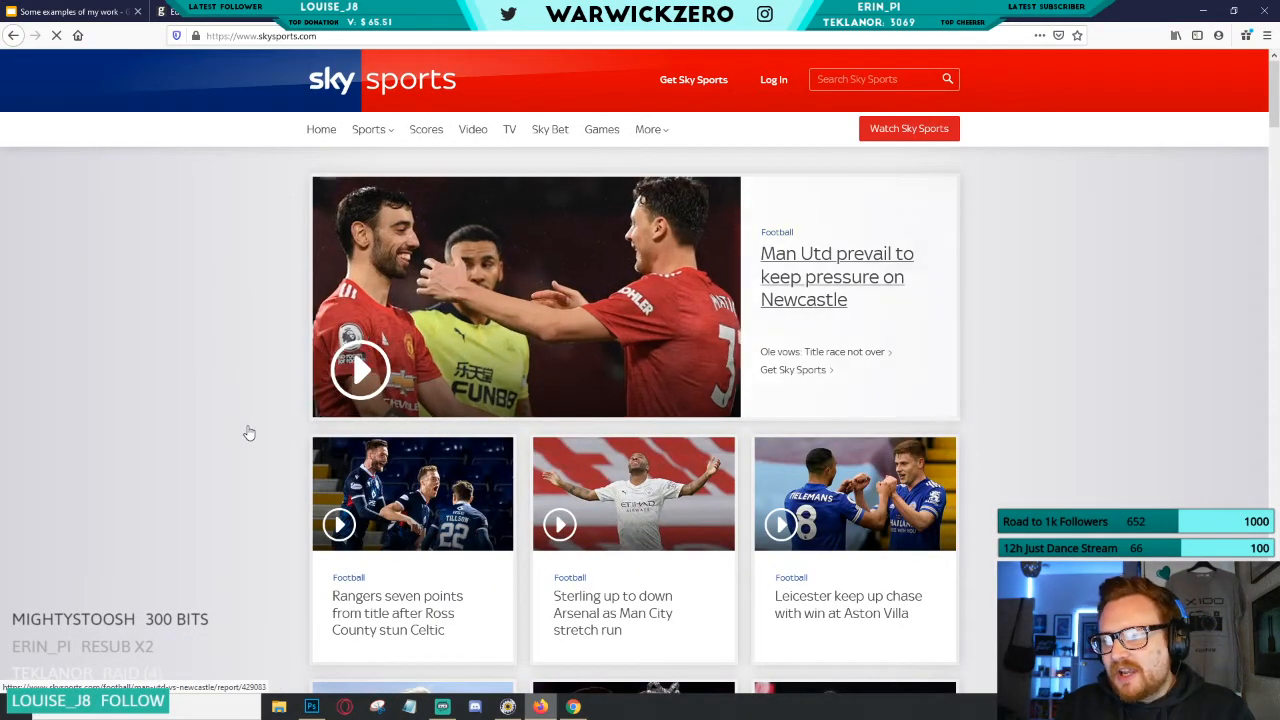
scroll(250, 430, "down", 3)
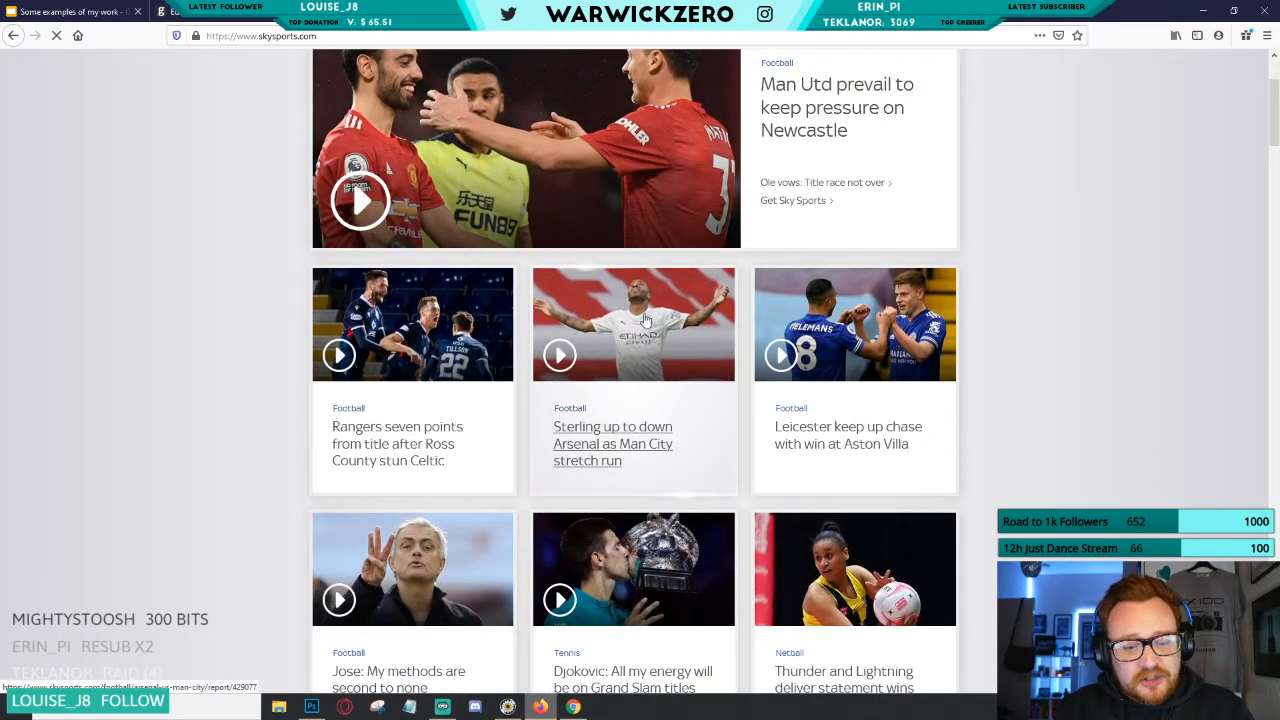
left_click(620, 352)
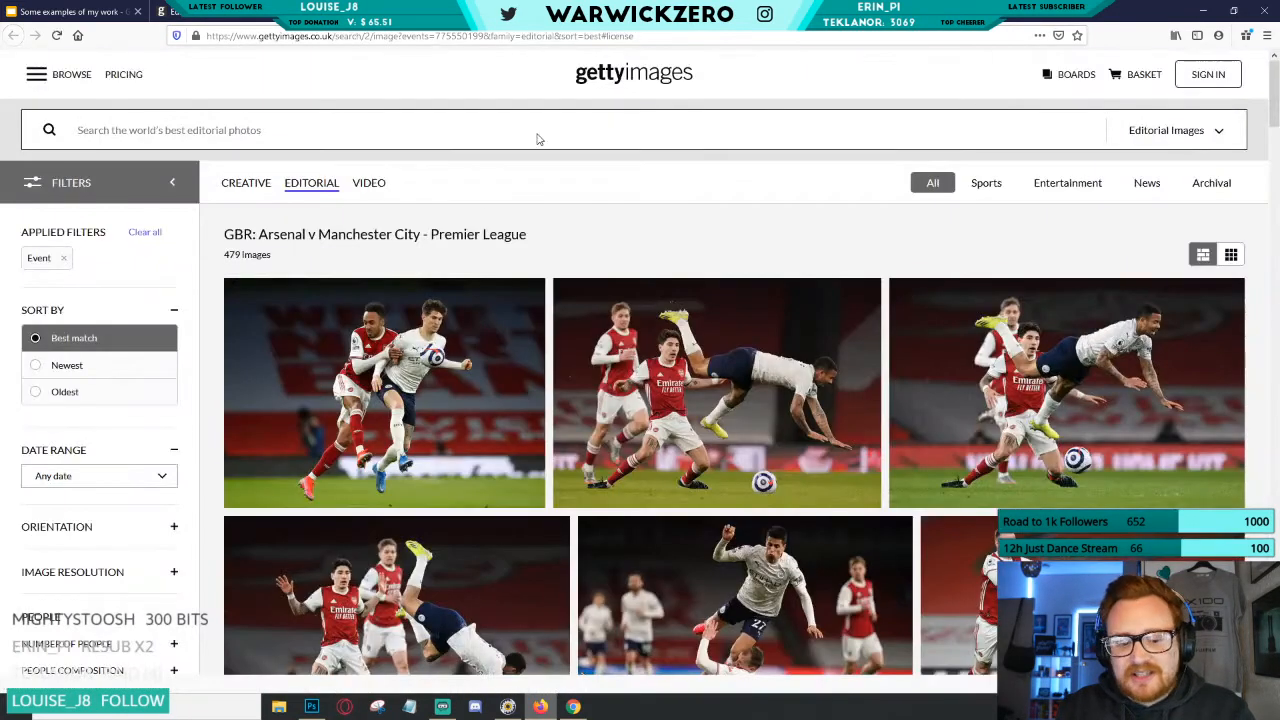
key("alt+Left")
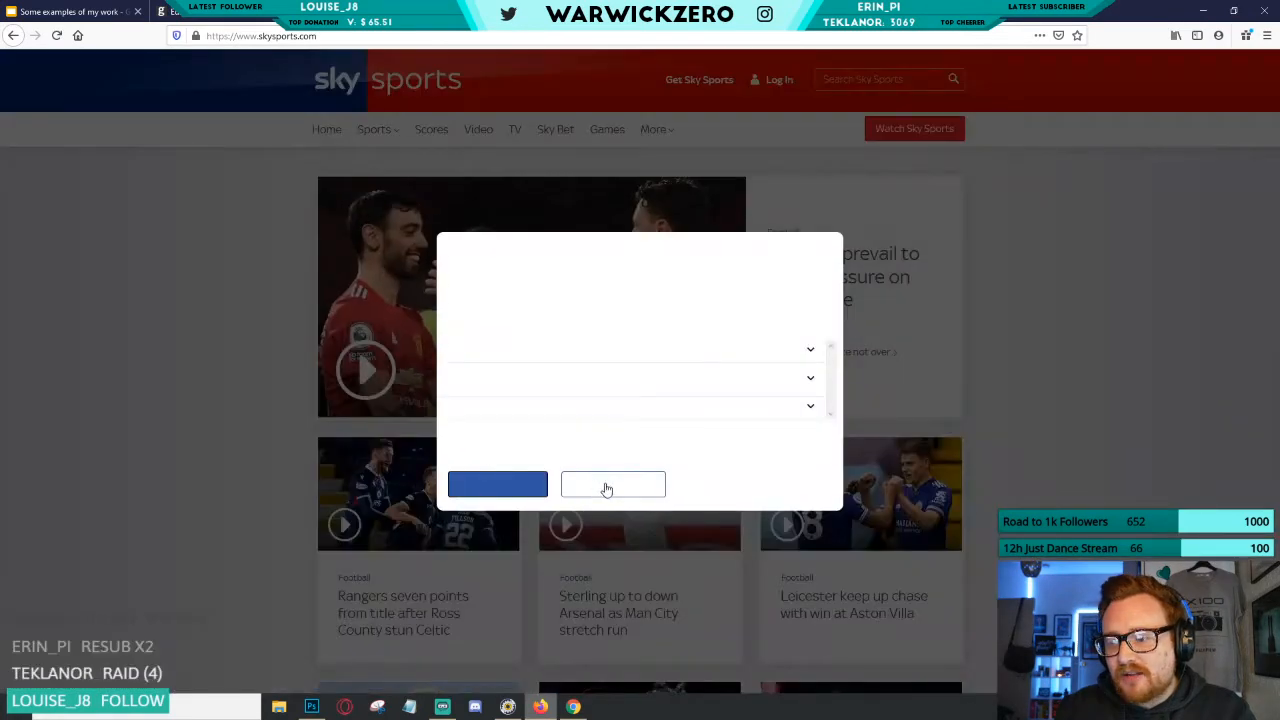
left_click(503, 478)
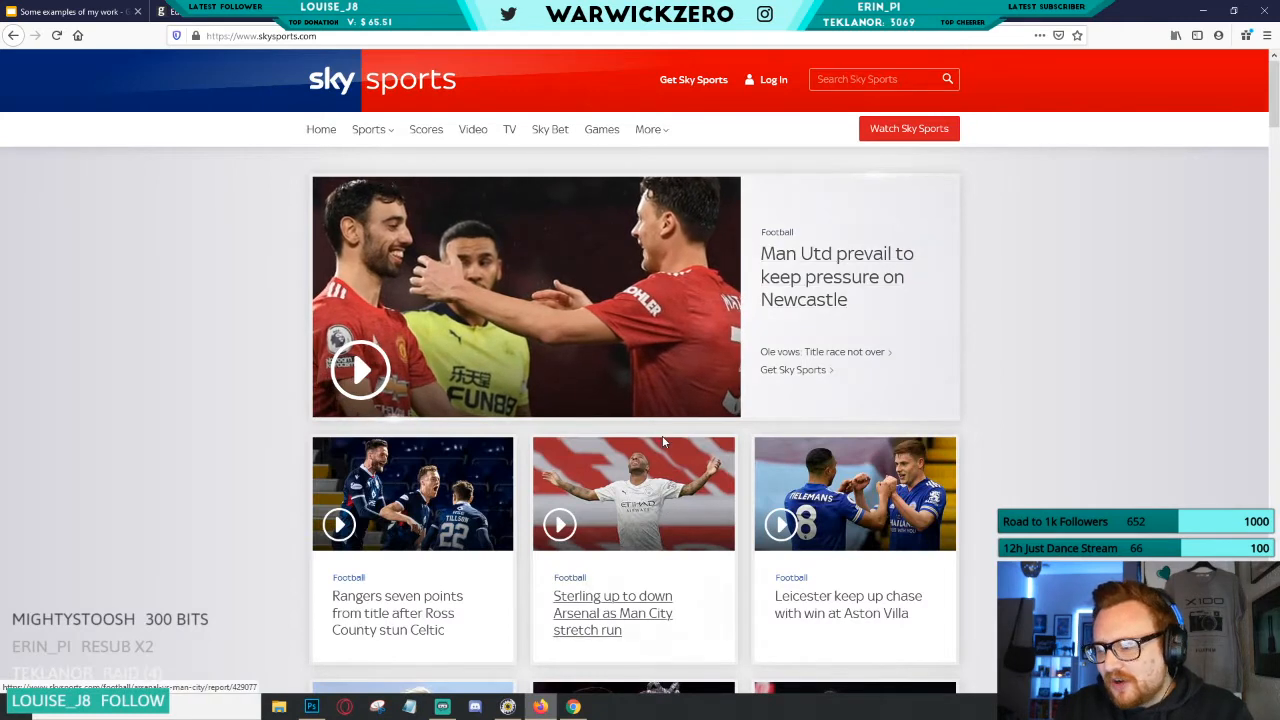
left_click(663, 441)
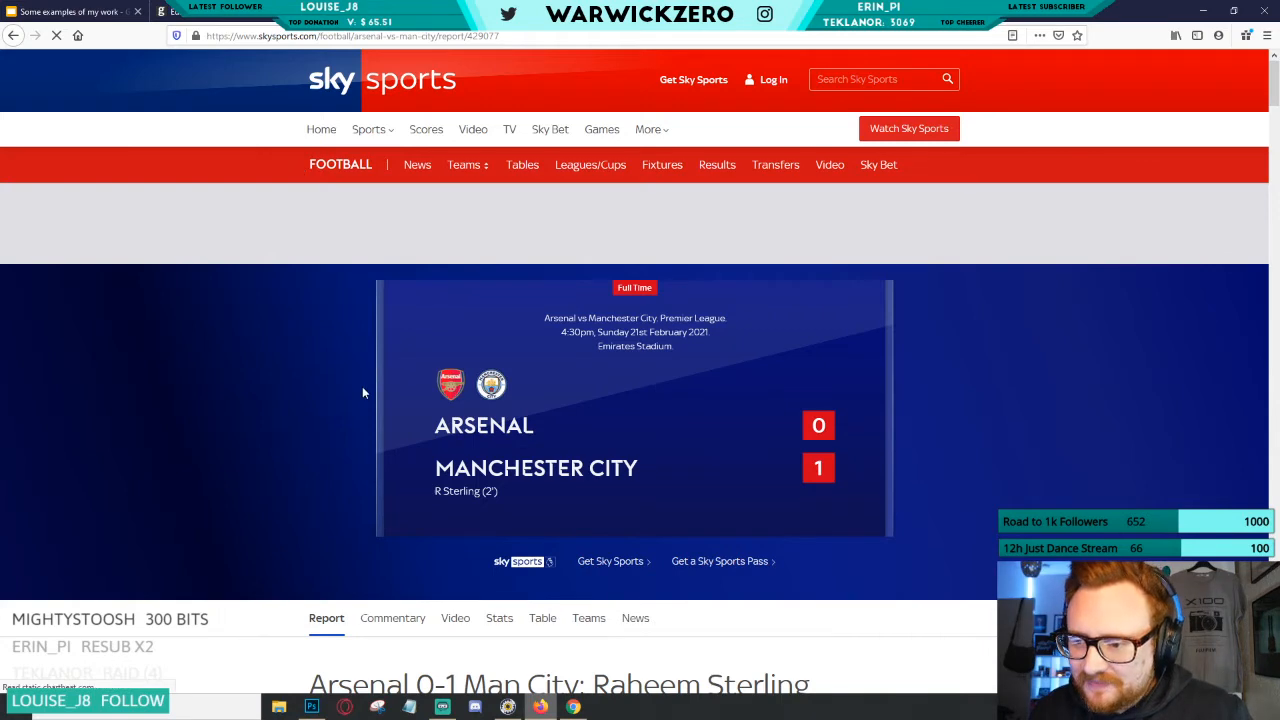
scroll(362, 386, "down", 6)
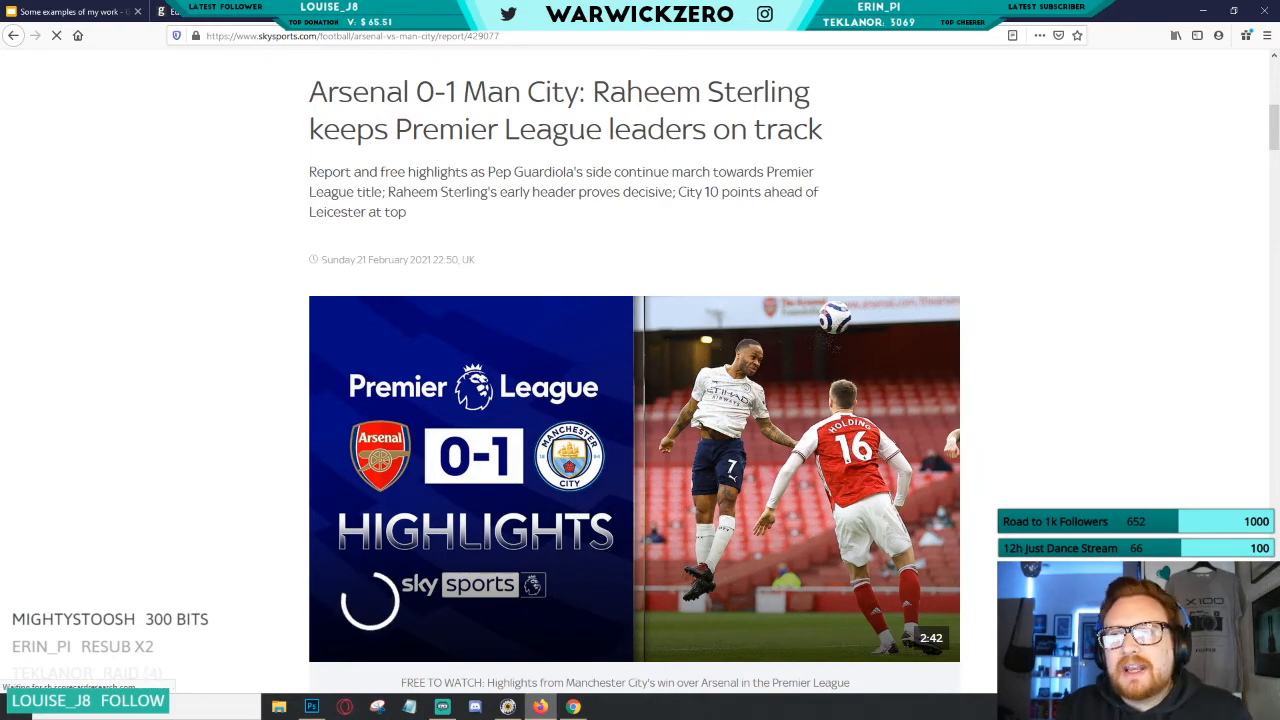
Find the Getty Images photo of Sterling heading the ball against Arsenal, view its detail page and caption, and close it.
left_click(440, 12)
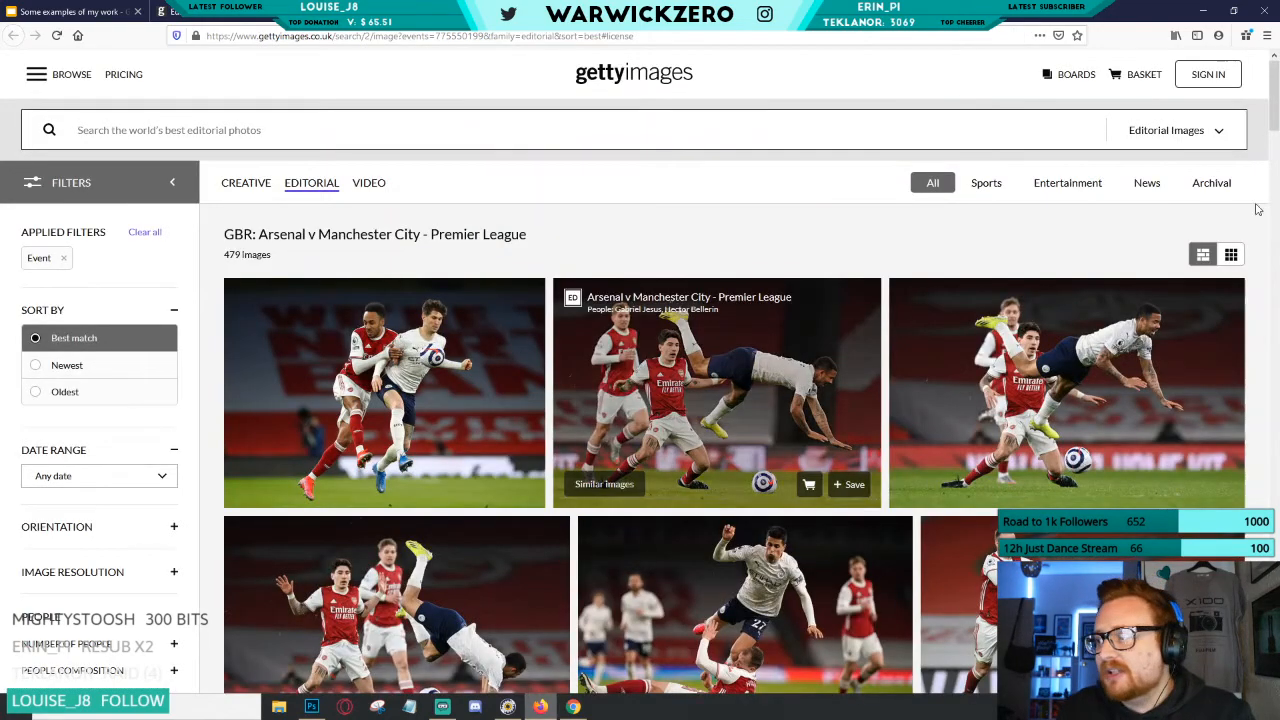
left_click_drag(1275, 92, 1257, 219)
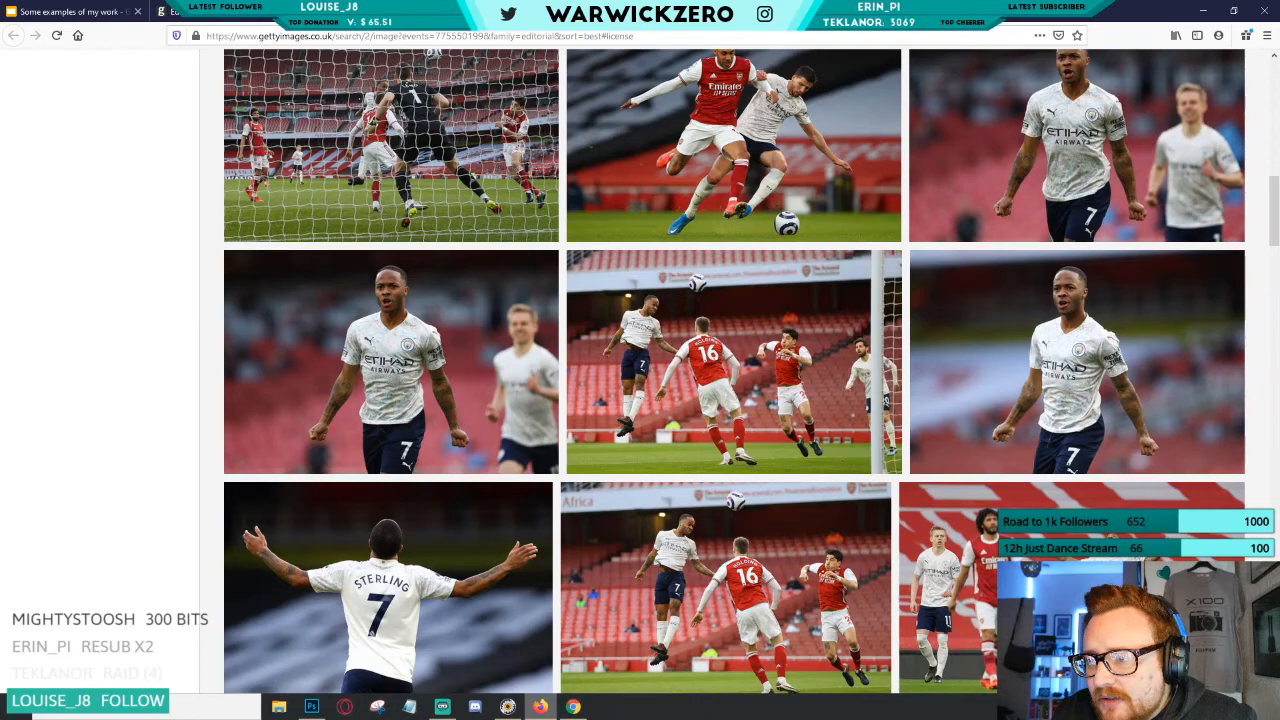
left_click(440, 12)
left_click(260, 12)
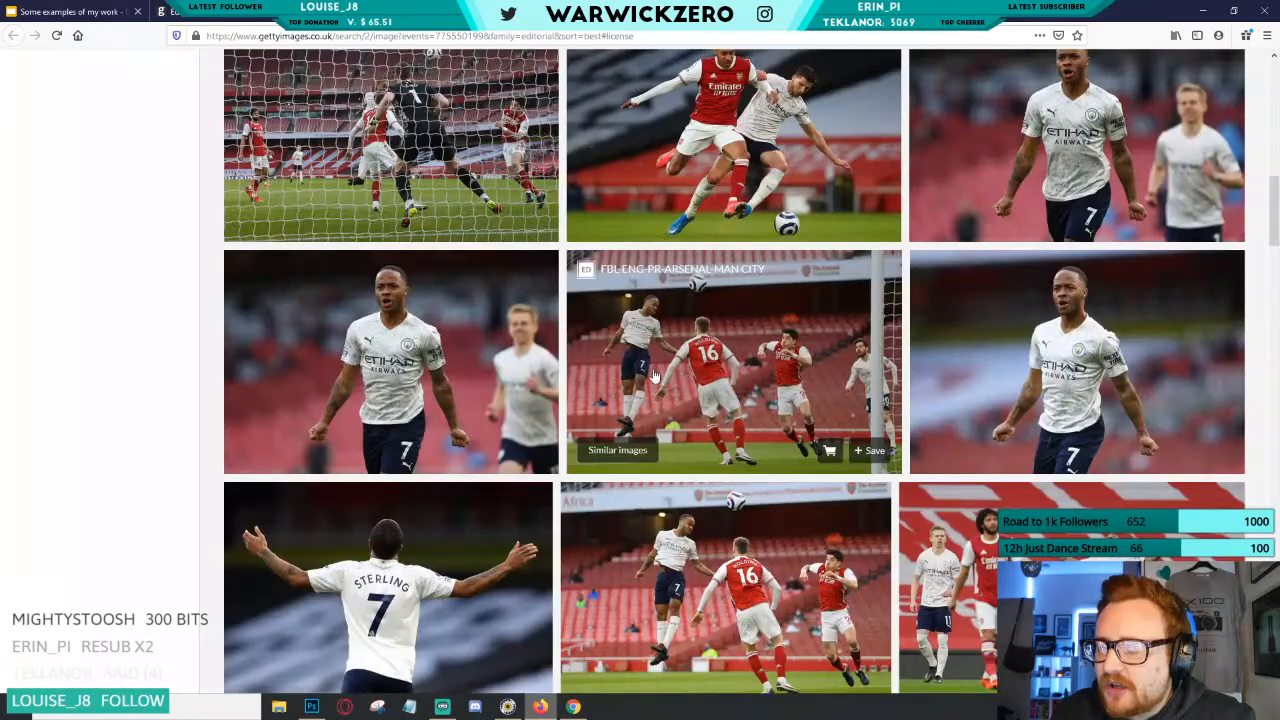
key("ctrl+n")
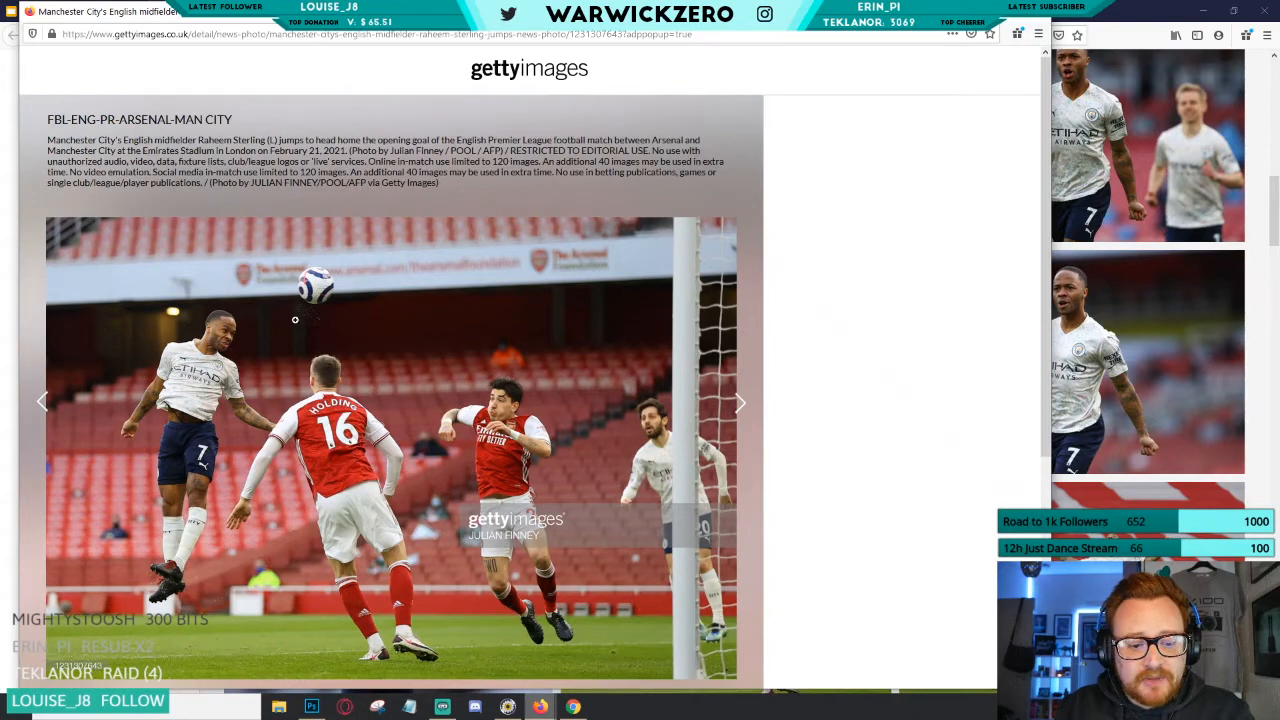
left_click_drag(1009, 11, 1021, 30)
left_click(1046, 28)
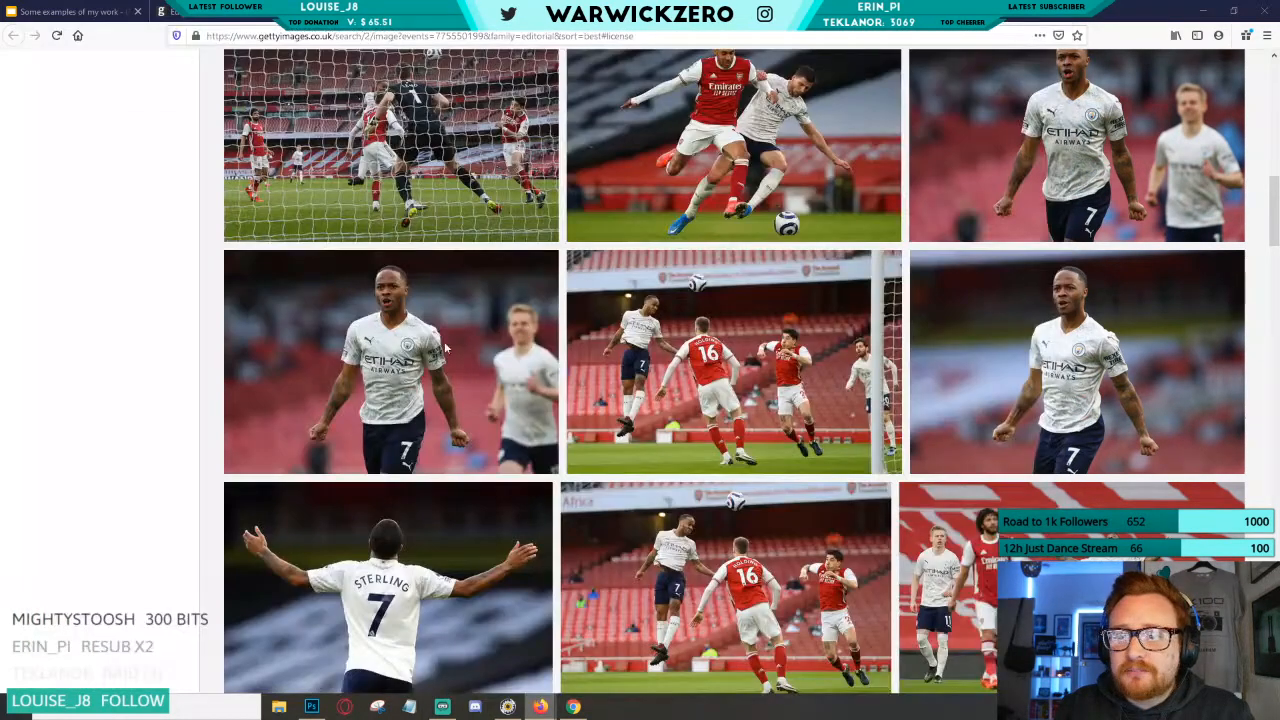
Return to the Sky Sports match report and examine how the header photo is used in its highlights picture.
left_click(560, 12)
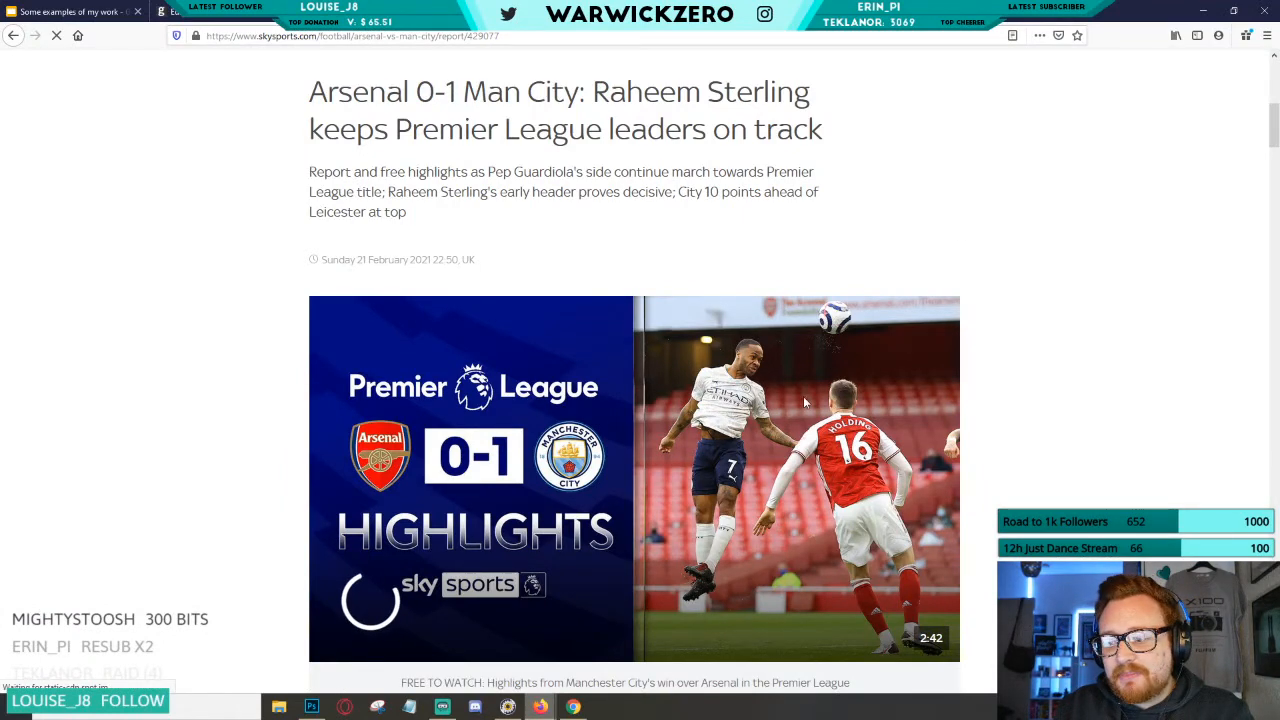
scroll(1078, 290, "down", 2)
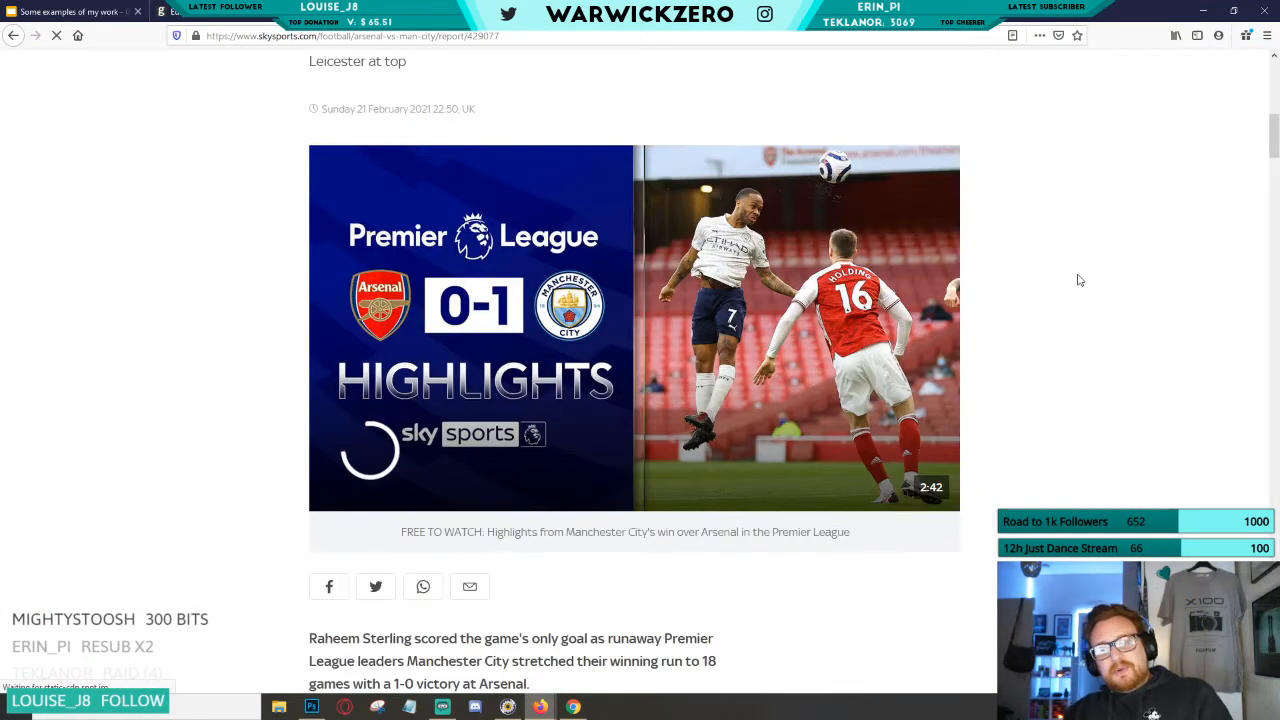